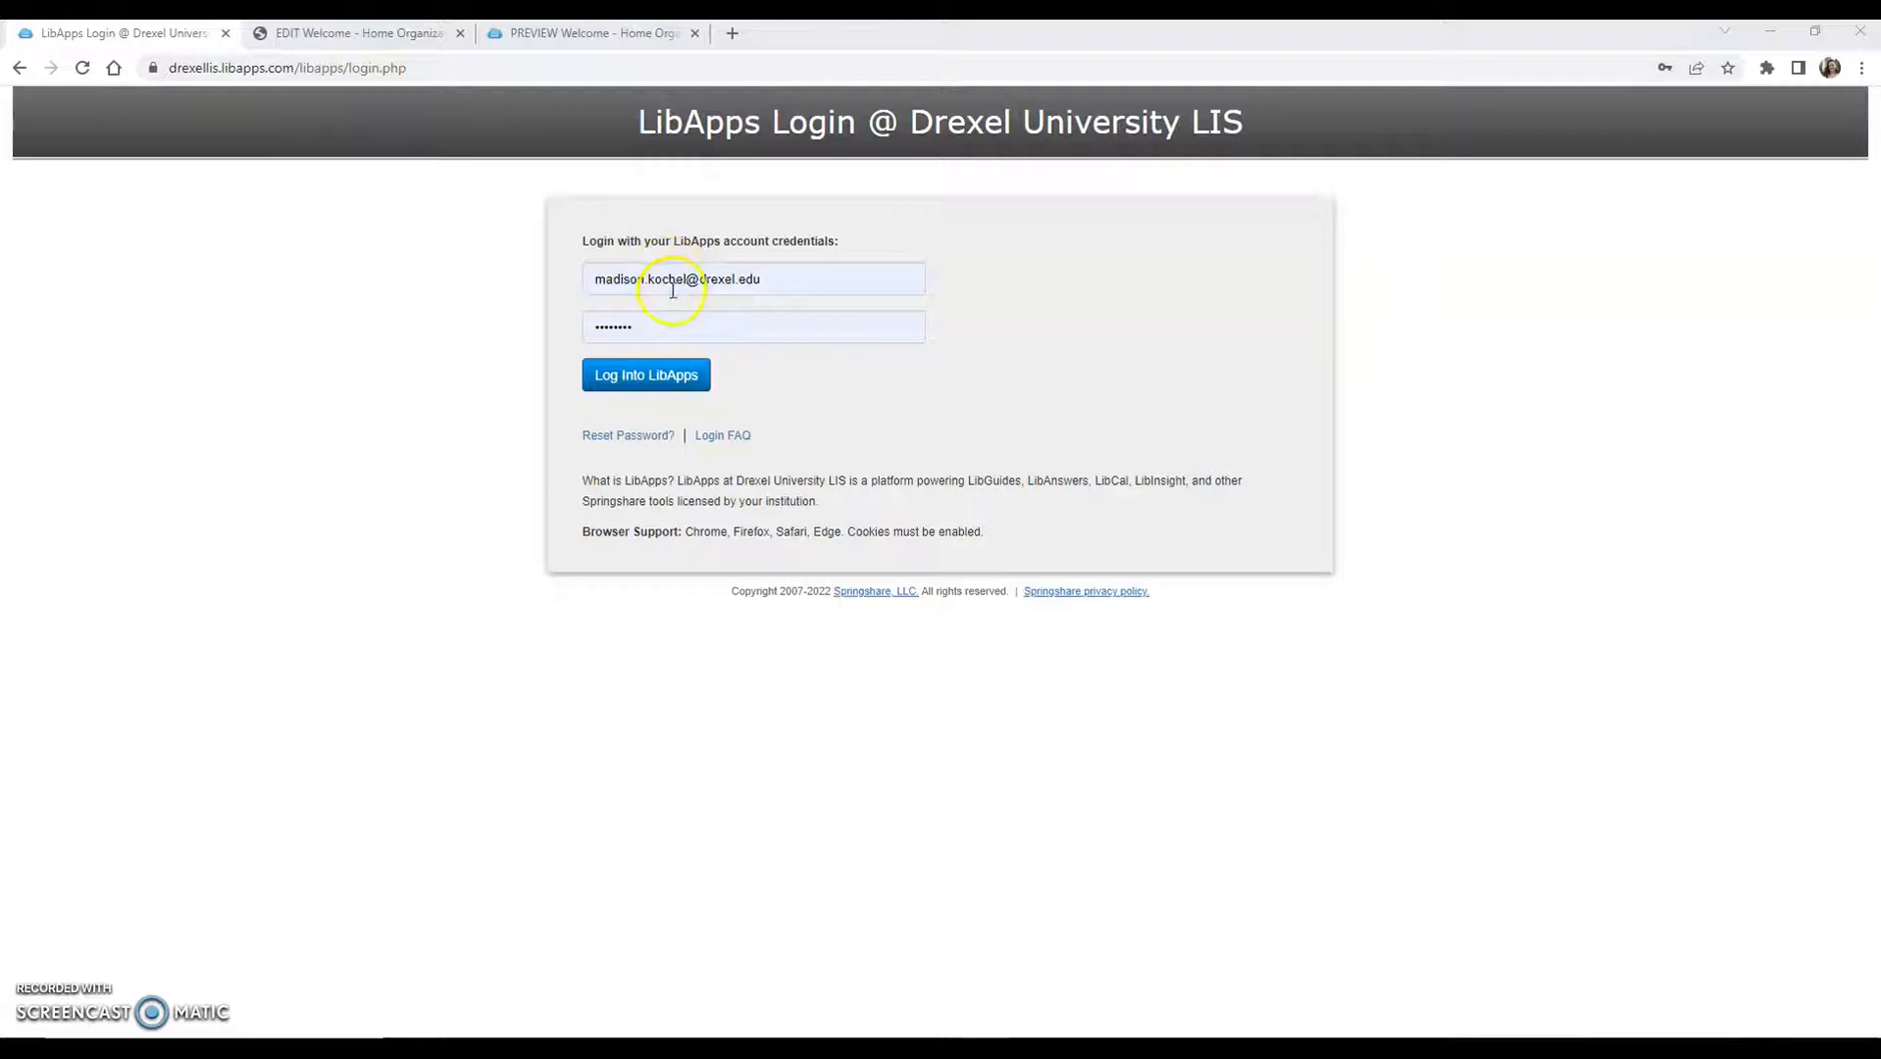
# Log into LibApps with the prefilled account credentials and open the LibGuides admin interface
pyautogui.click(680, 394)
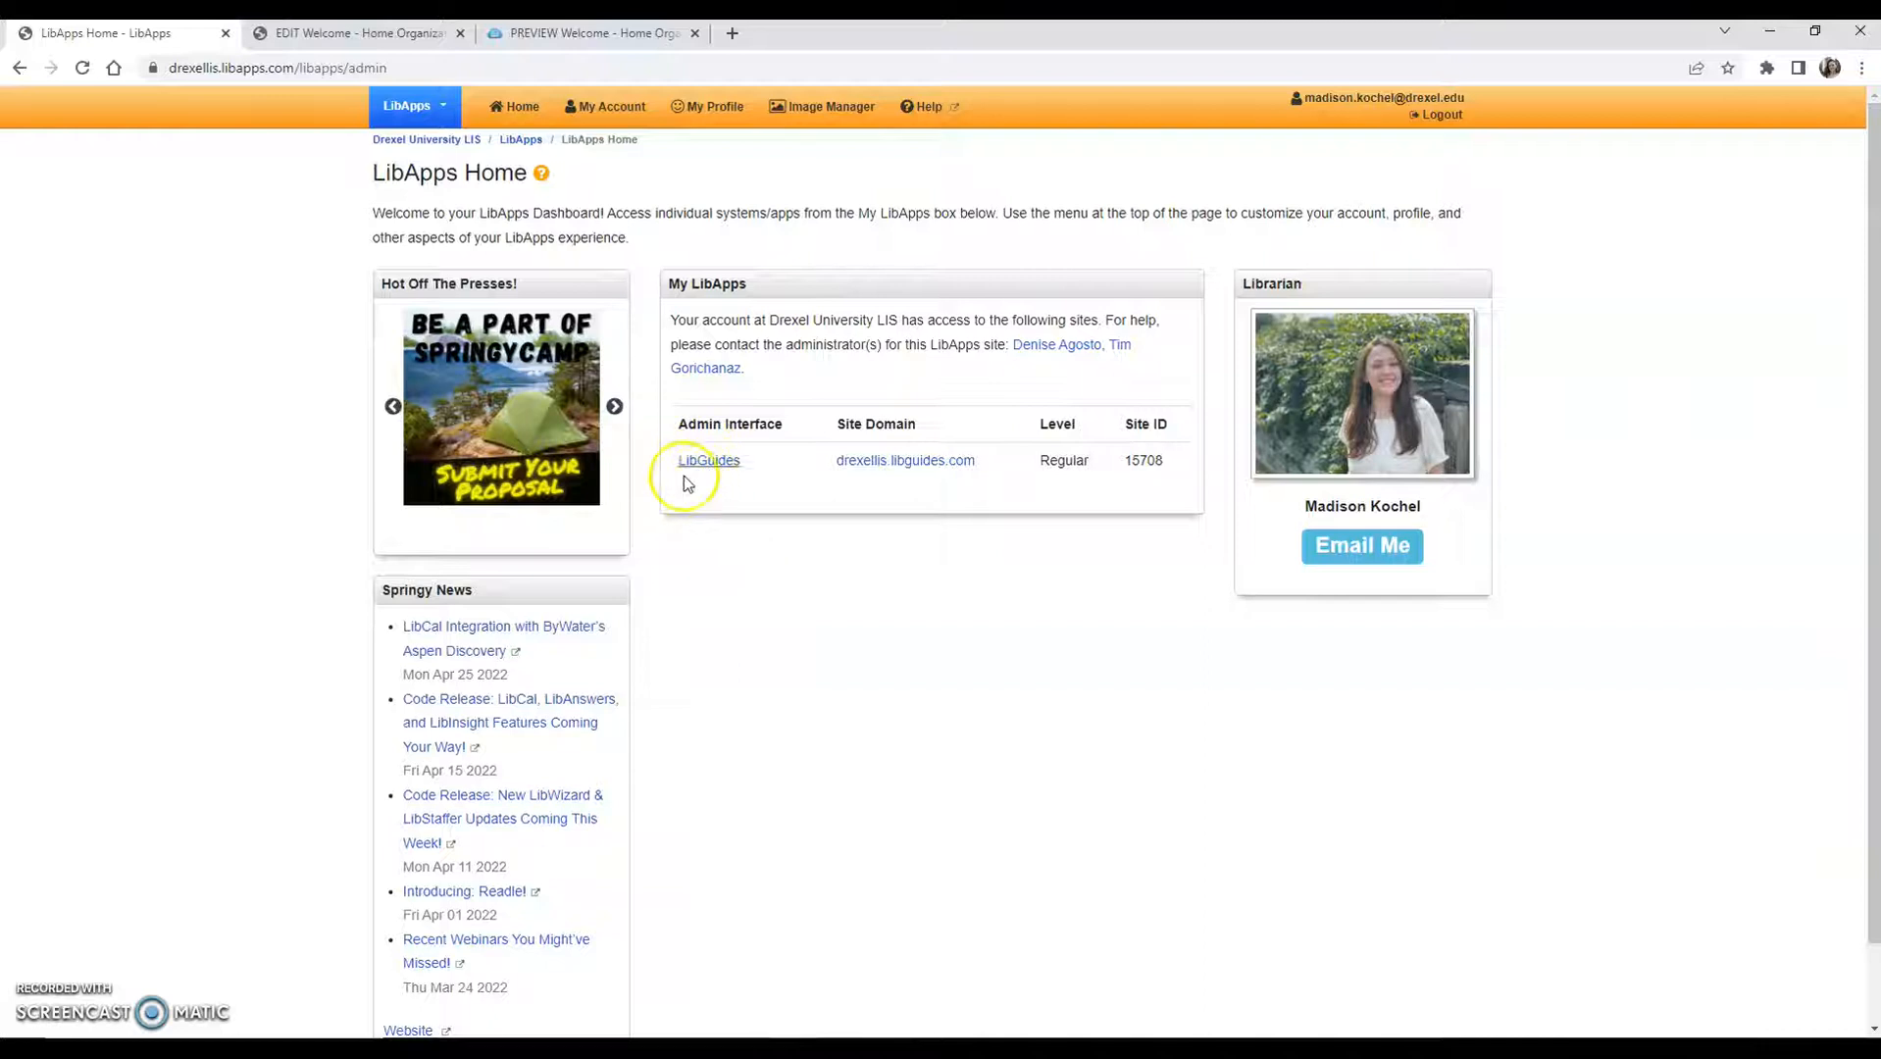
pyautogui.click(717, 470)
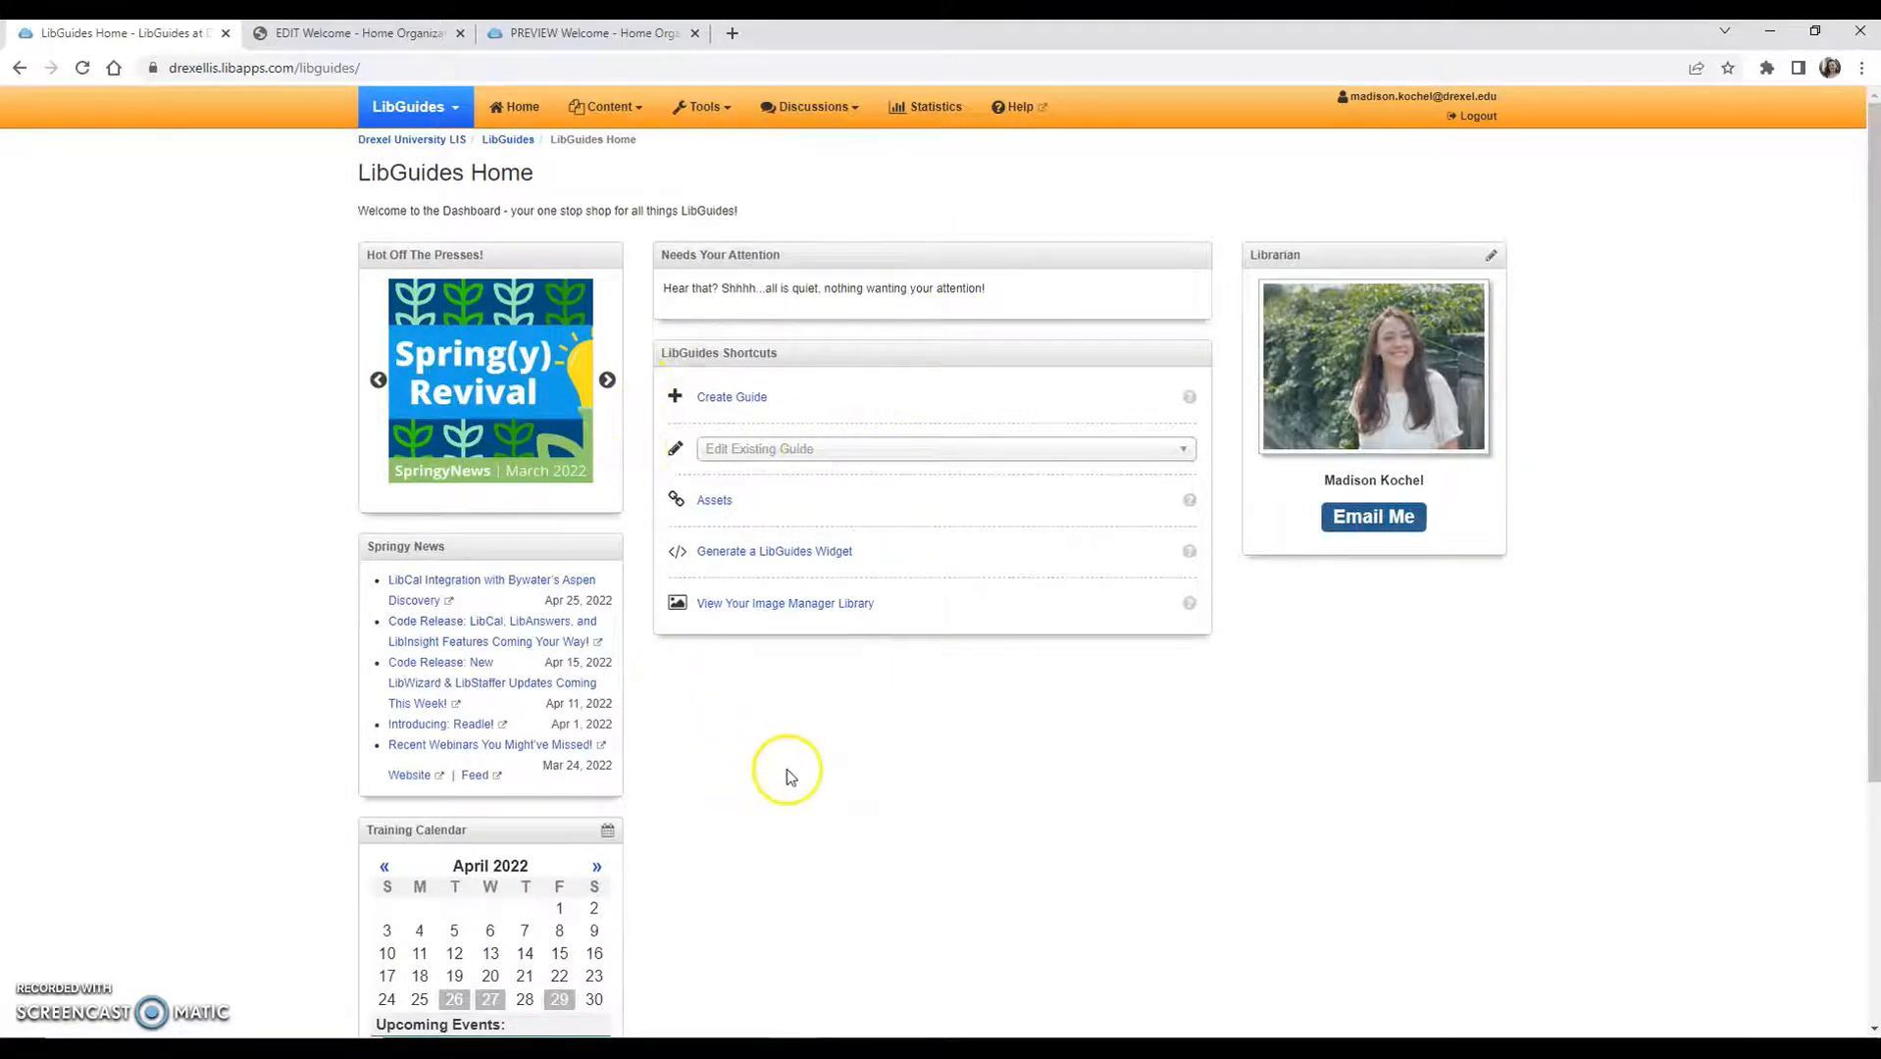
# Open the existing published guide Home Organization for editing
pyautogui.click(761, 451)
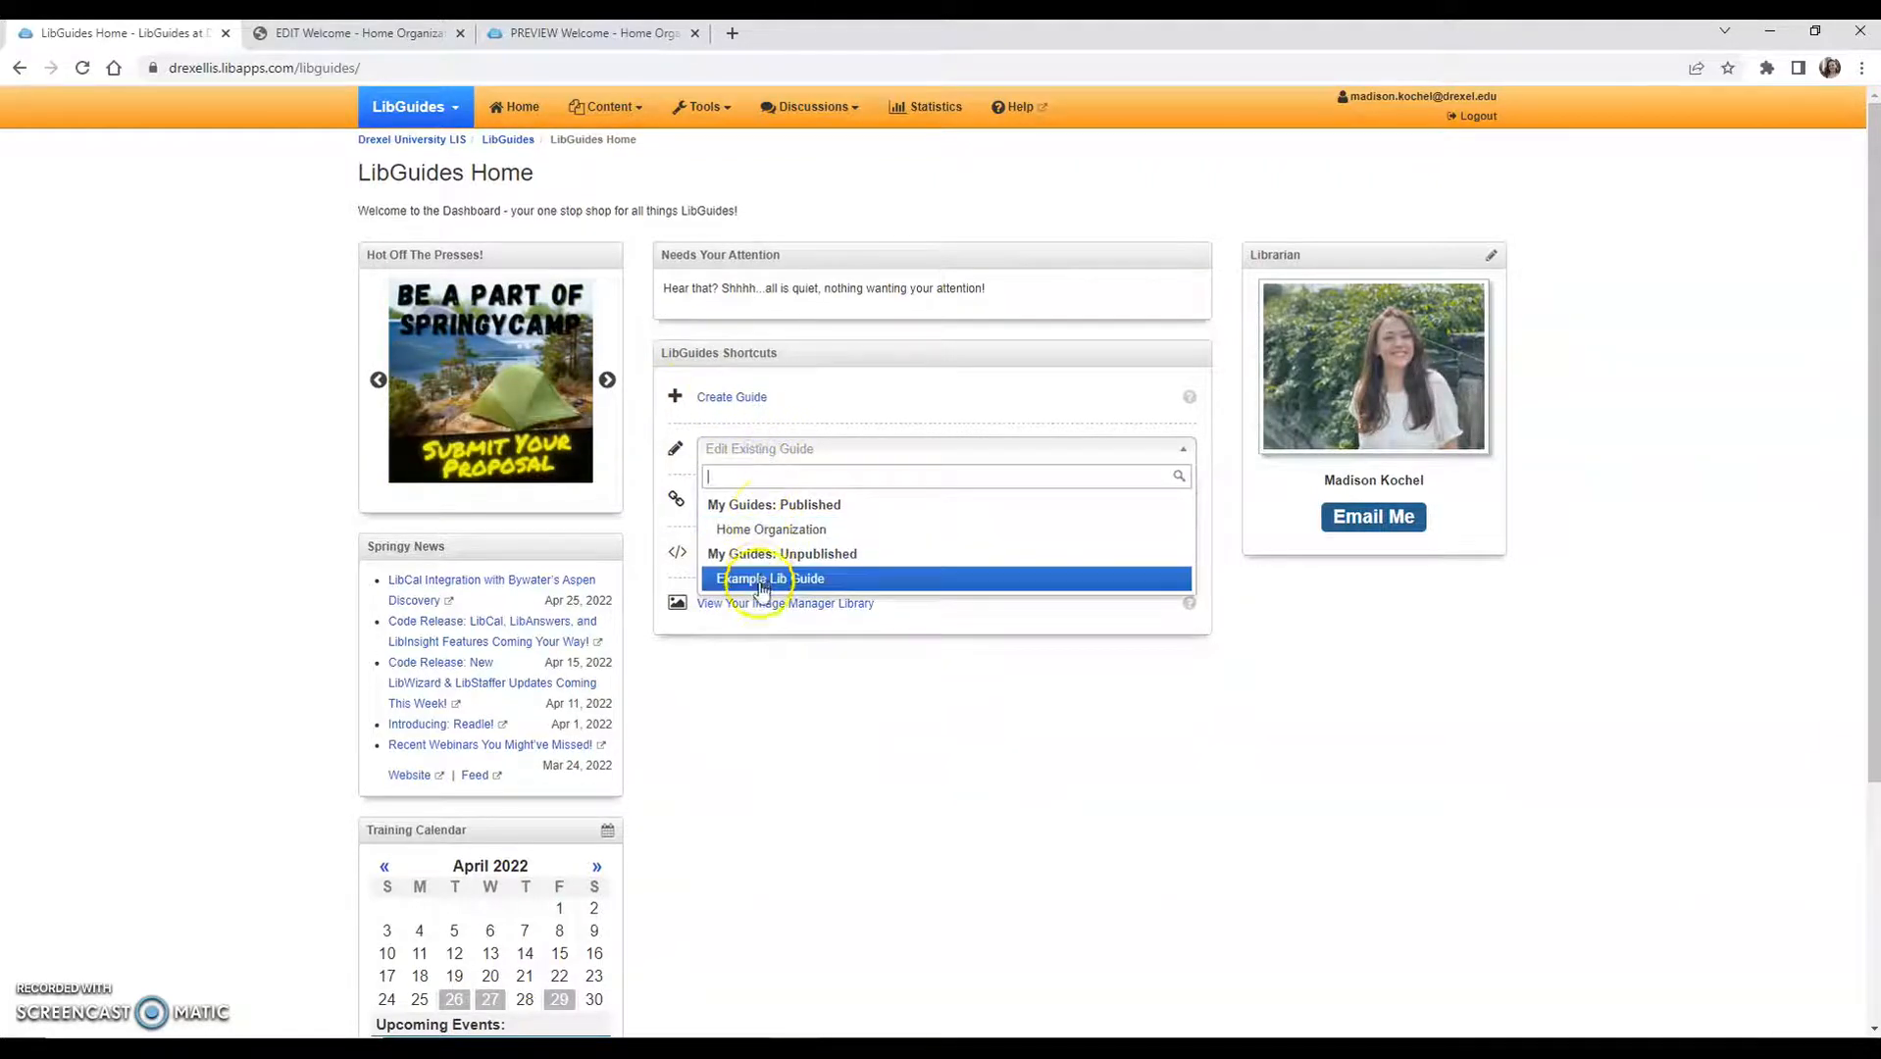
pyautogui.click(768, 453)
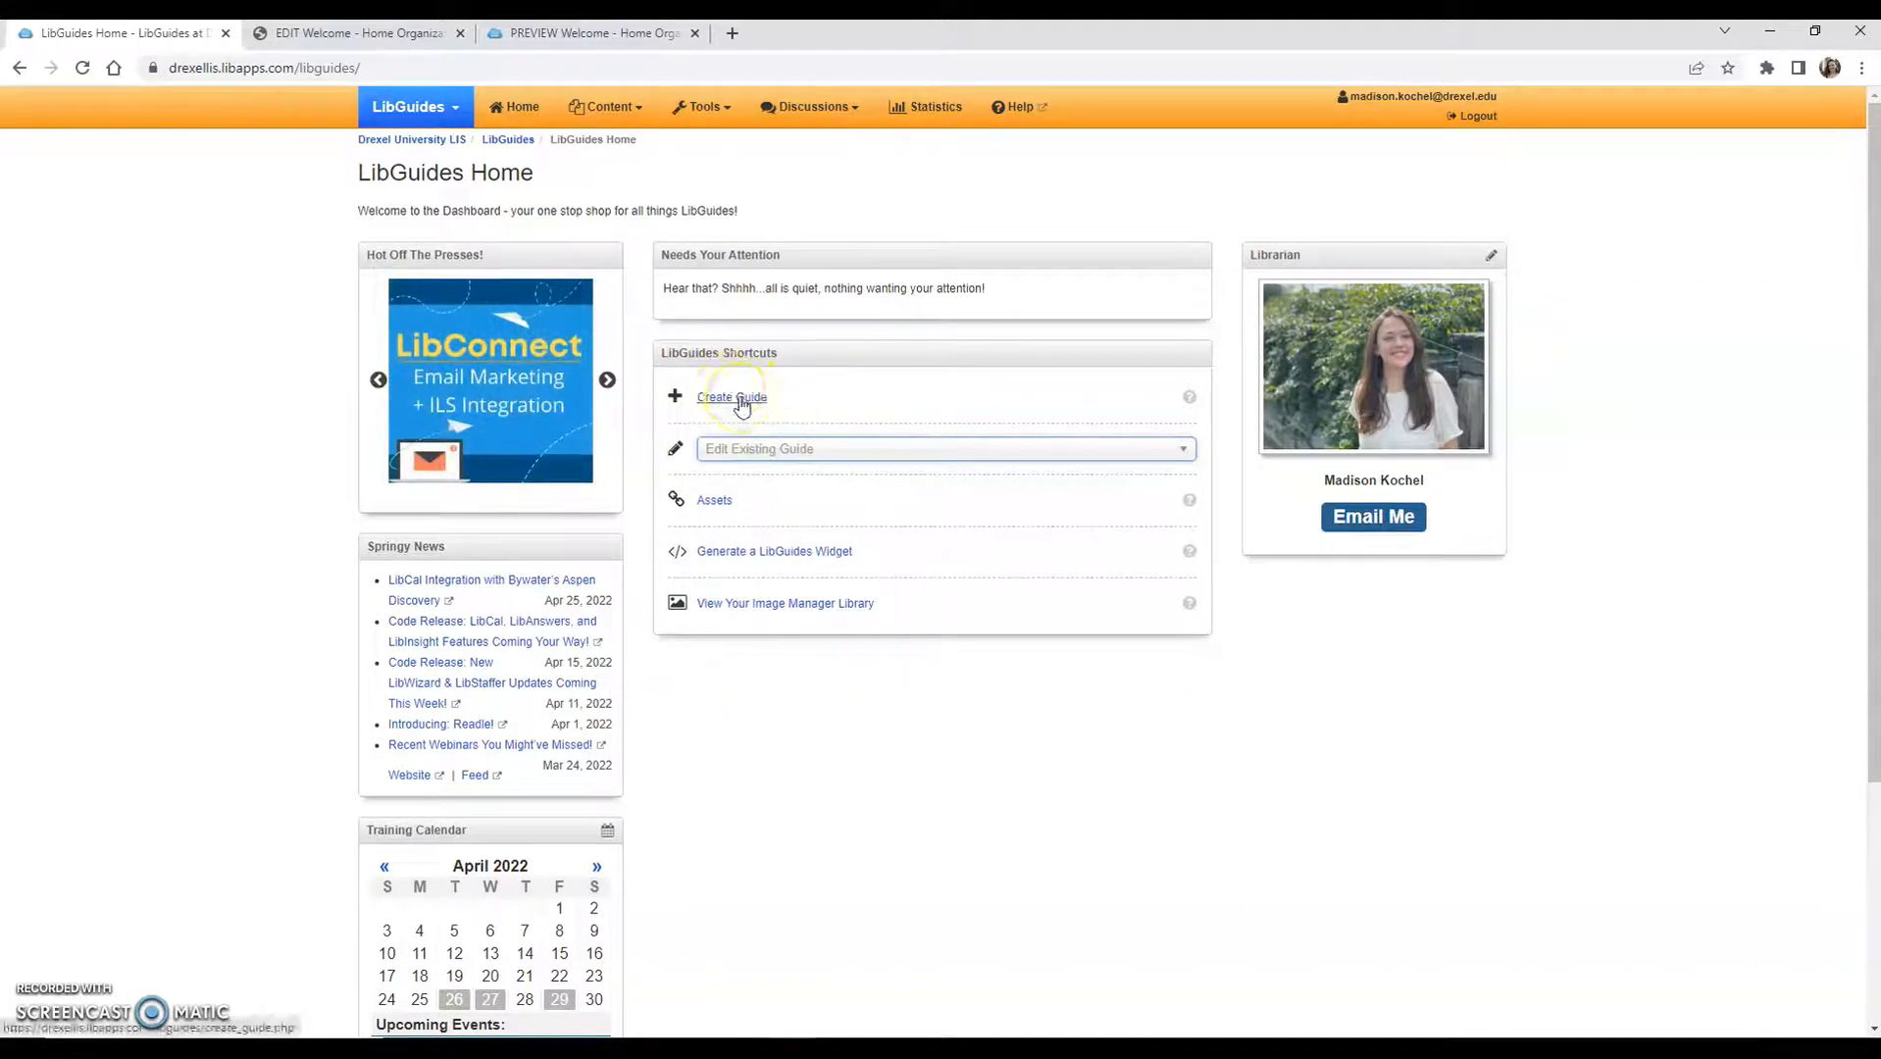
pyautogui.click(769, 452)
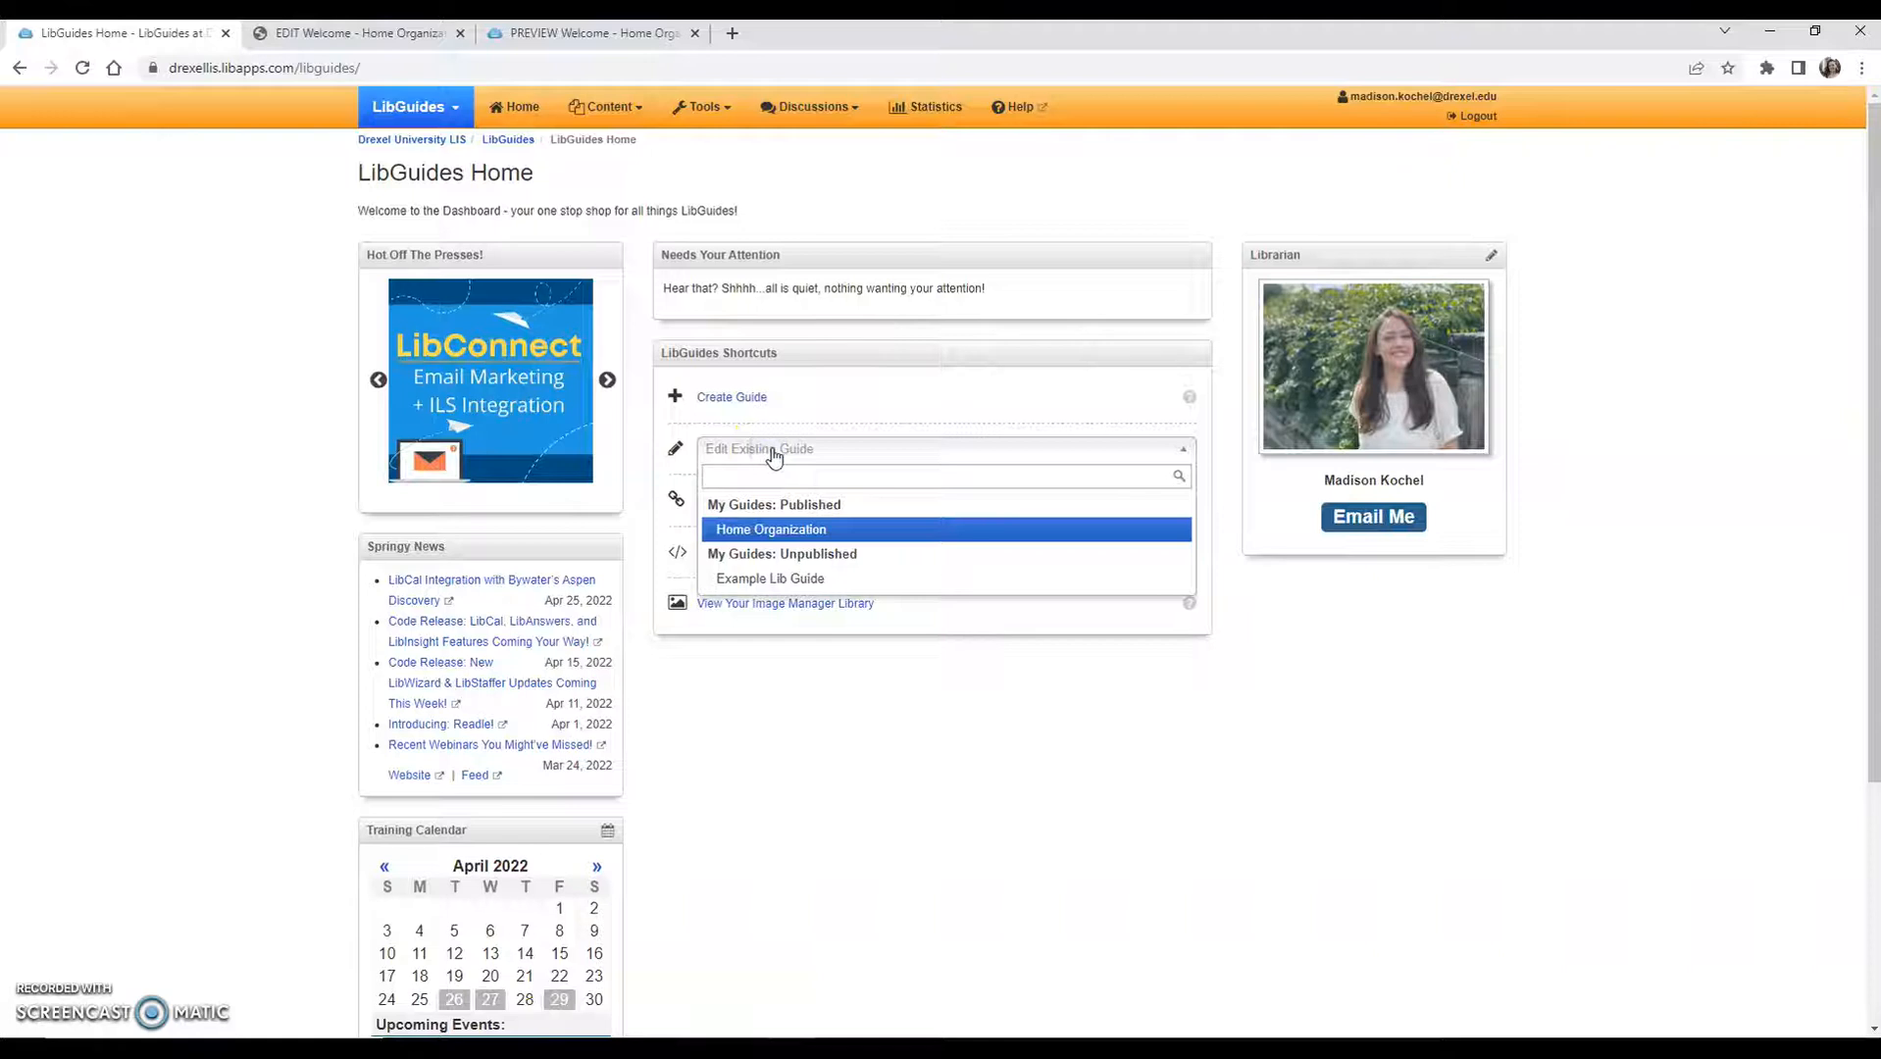
pyautogui.click(762, 534)
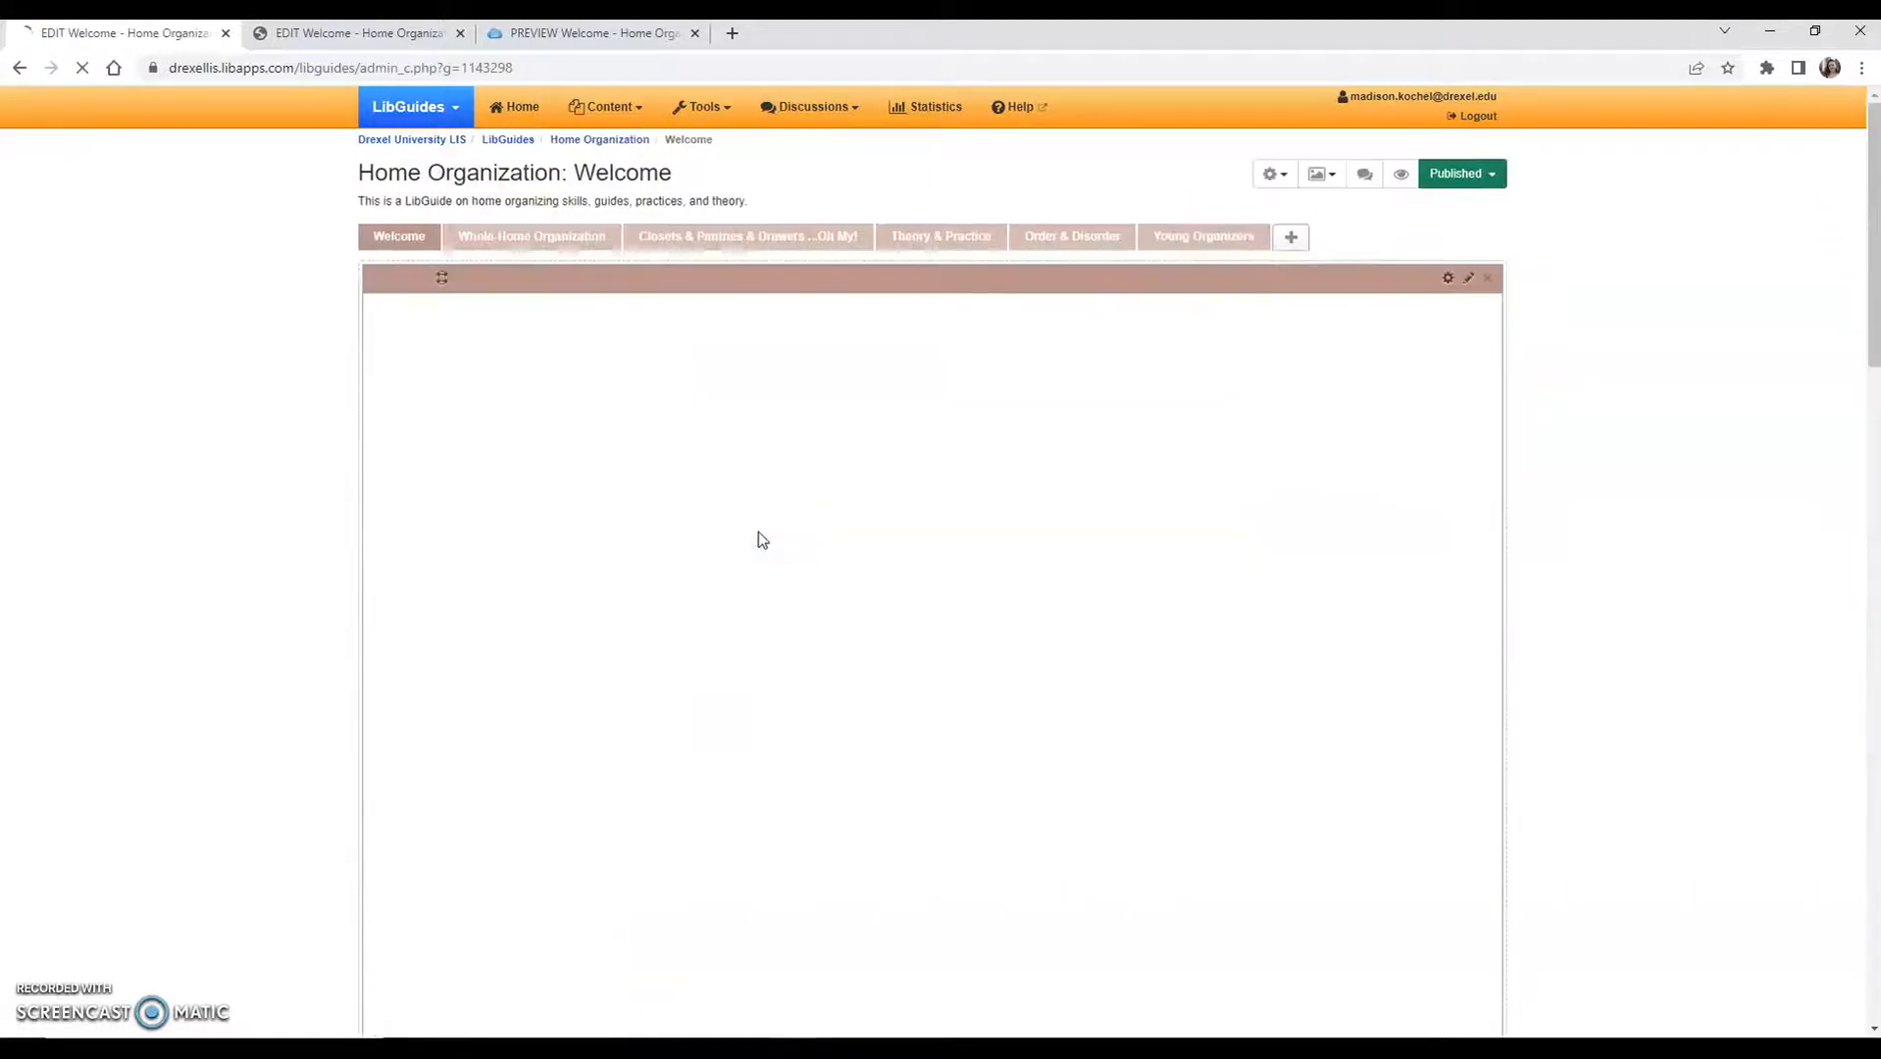
pyautogui.click(746, 541)
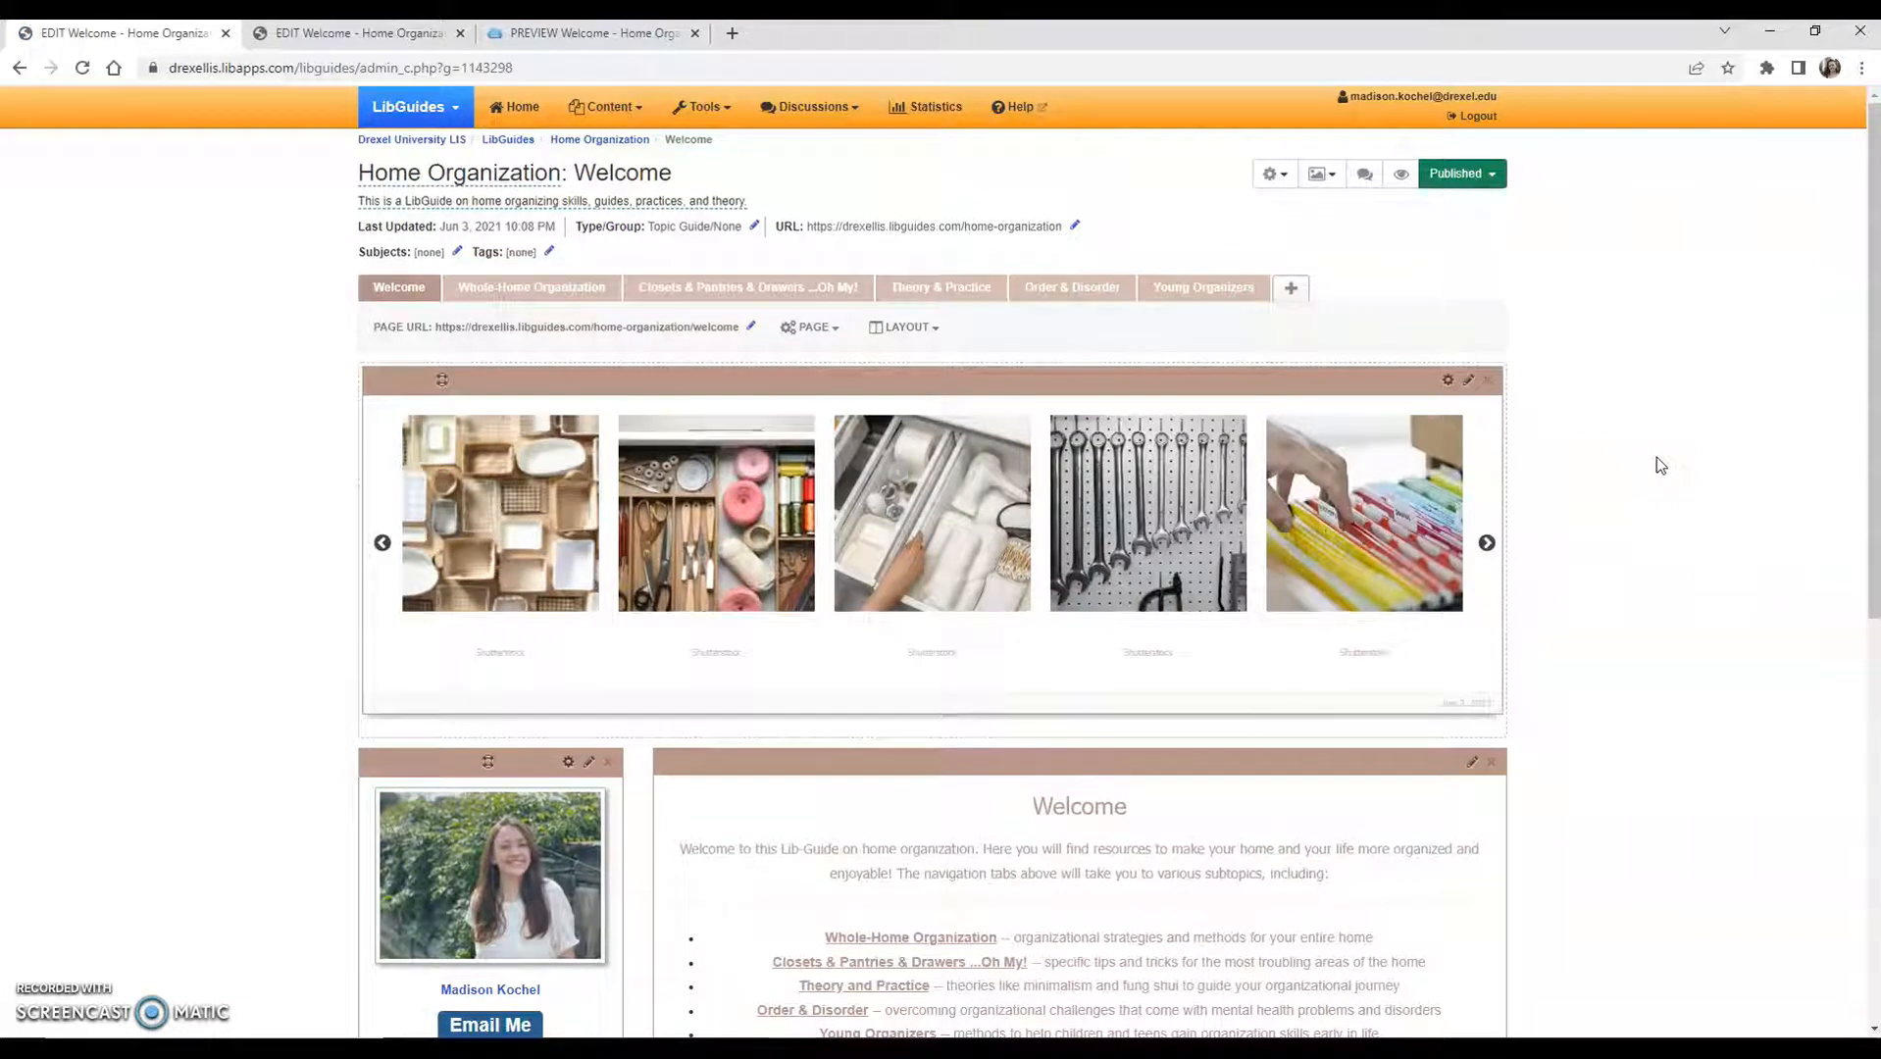
# Examine the guide's Welcome, Whole-Home Organization and Closets & Pantries & Drawers pages for their layout and content
pyautogui.scroll(-1, 1656, 458)
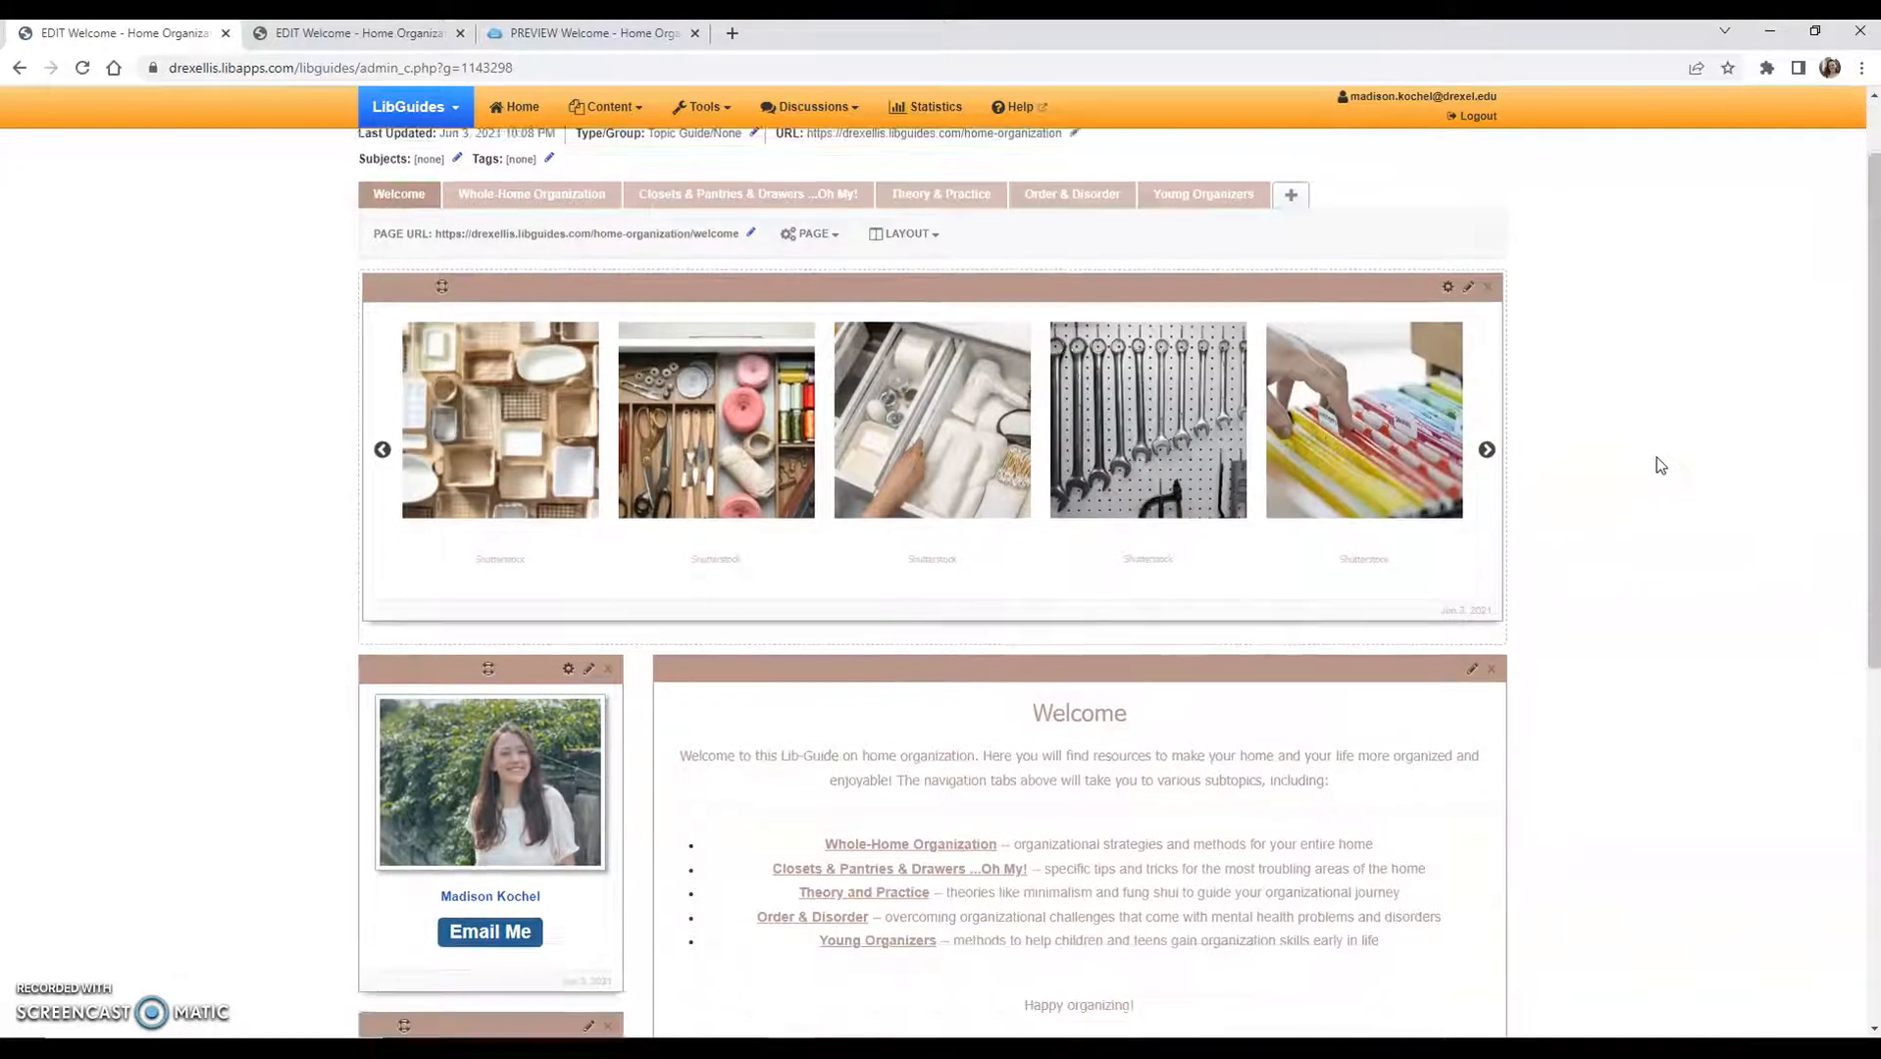
pyautogui.scroll(-3, 1656, 458)
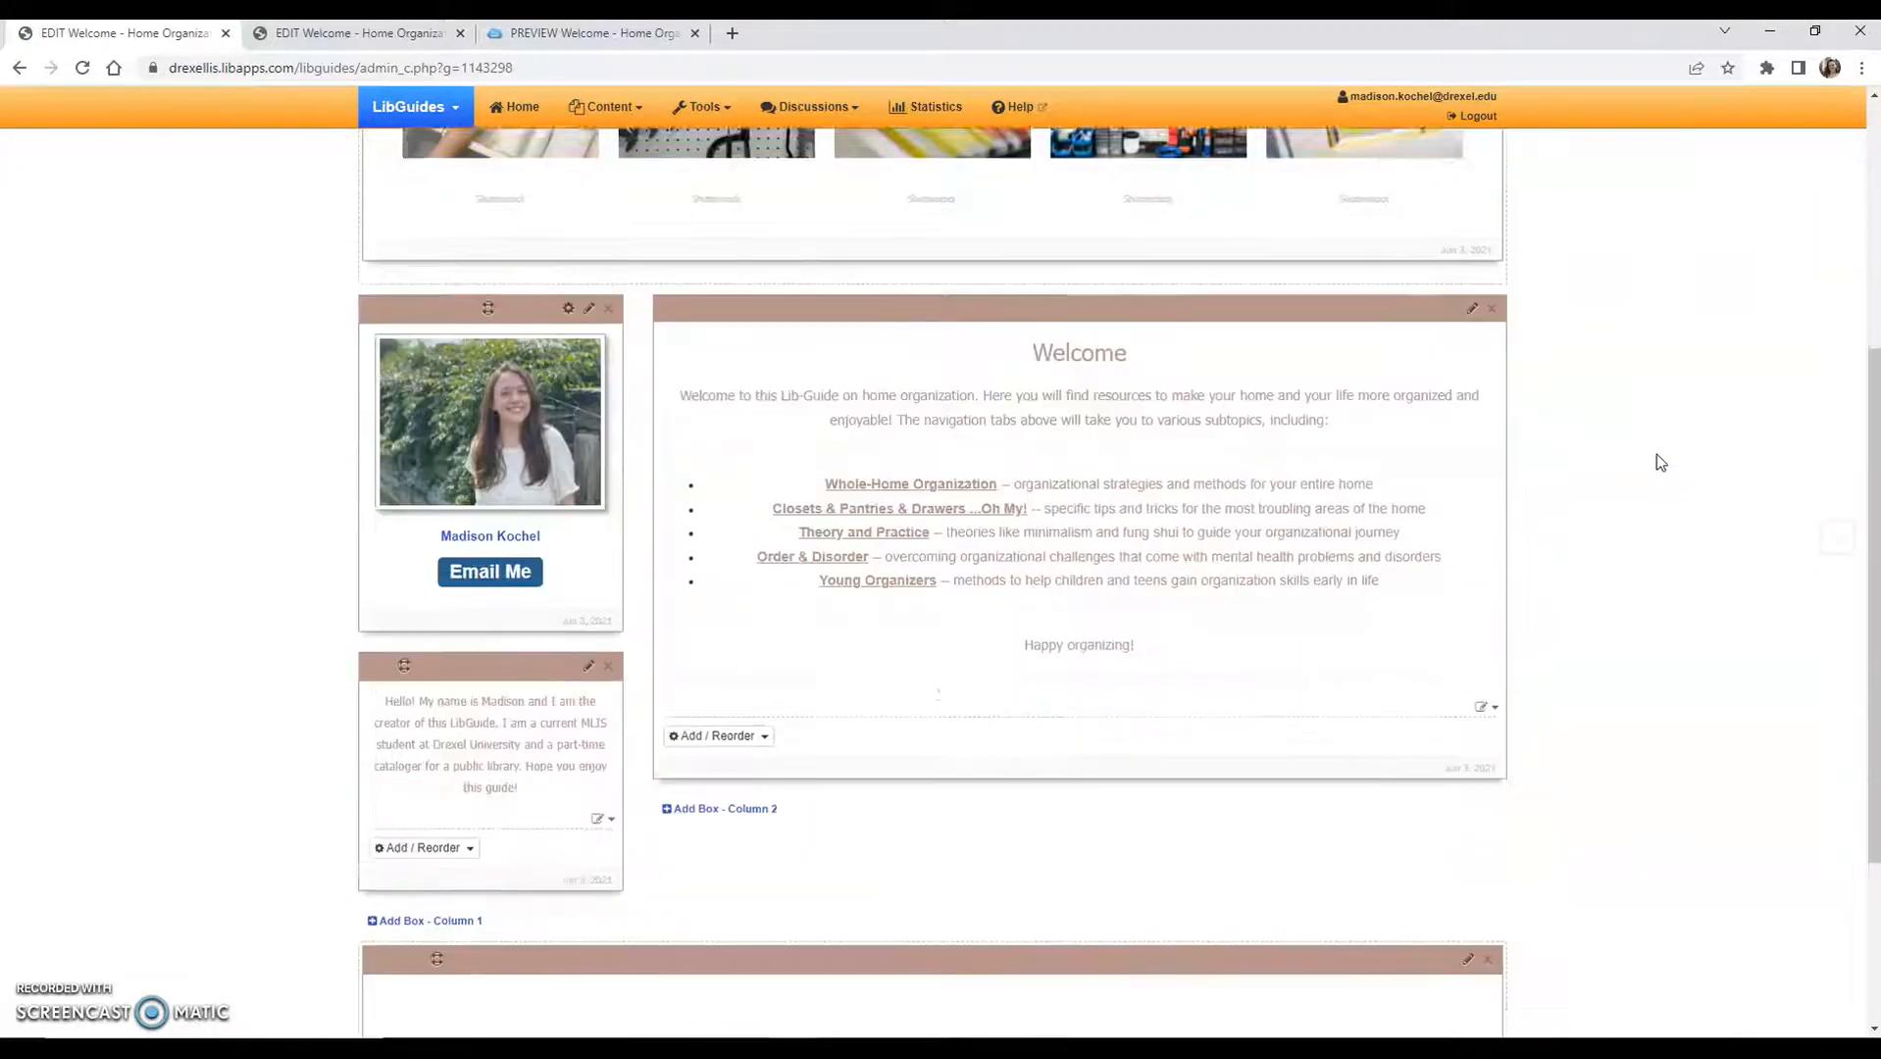
pyautogui.scroll(5, 1654, 450)
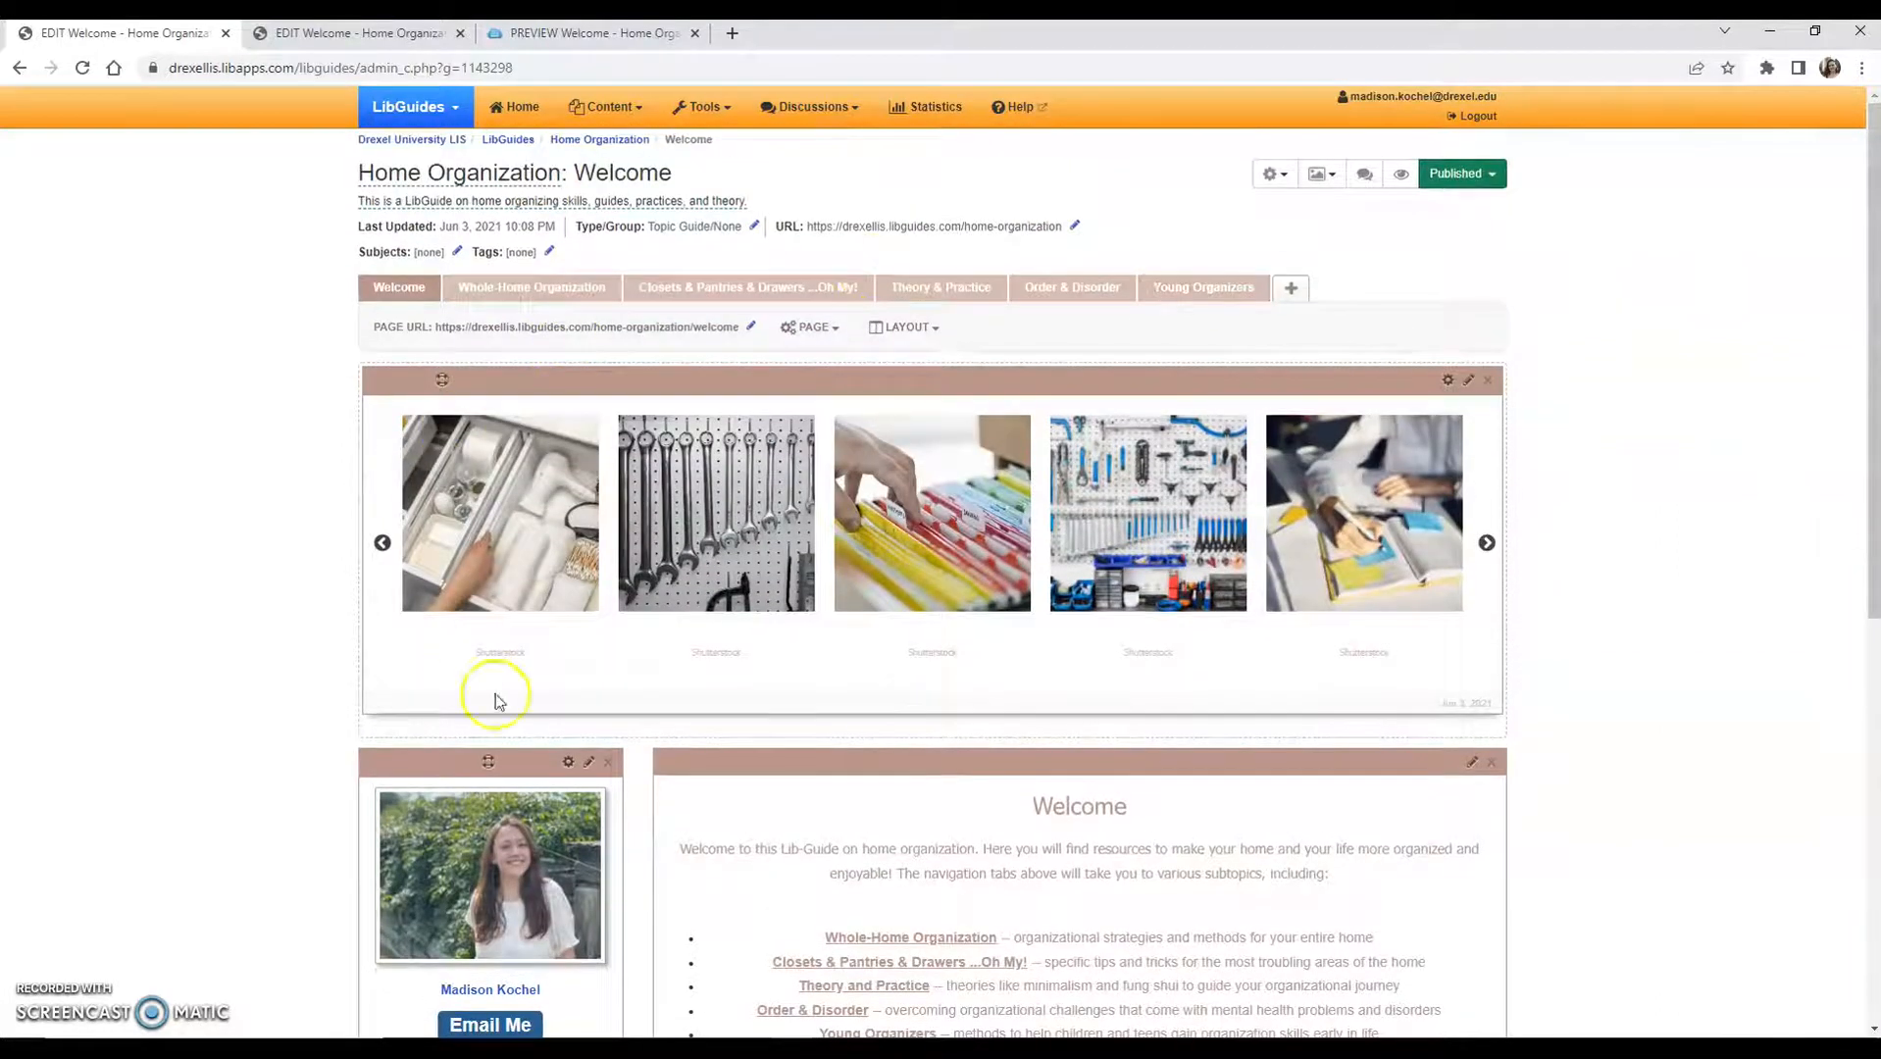
pyautogui.click(534, 299)
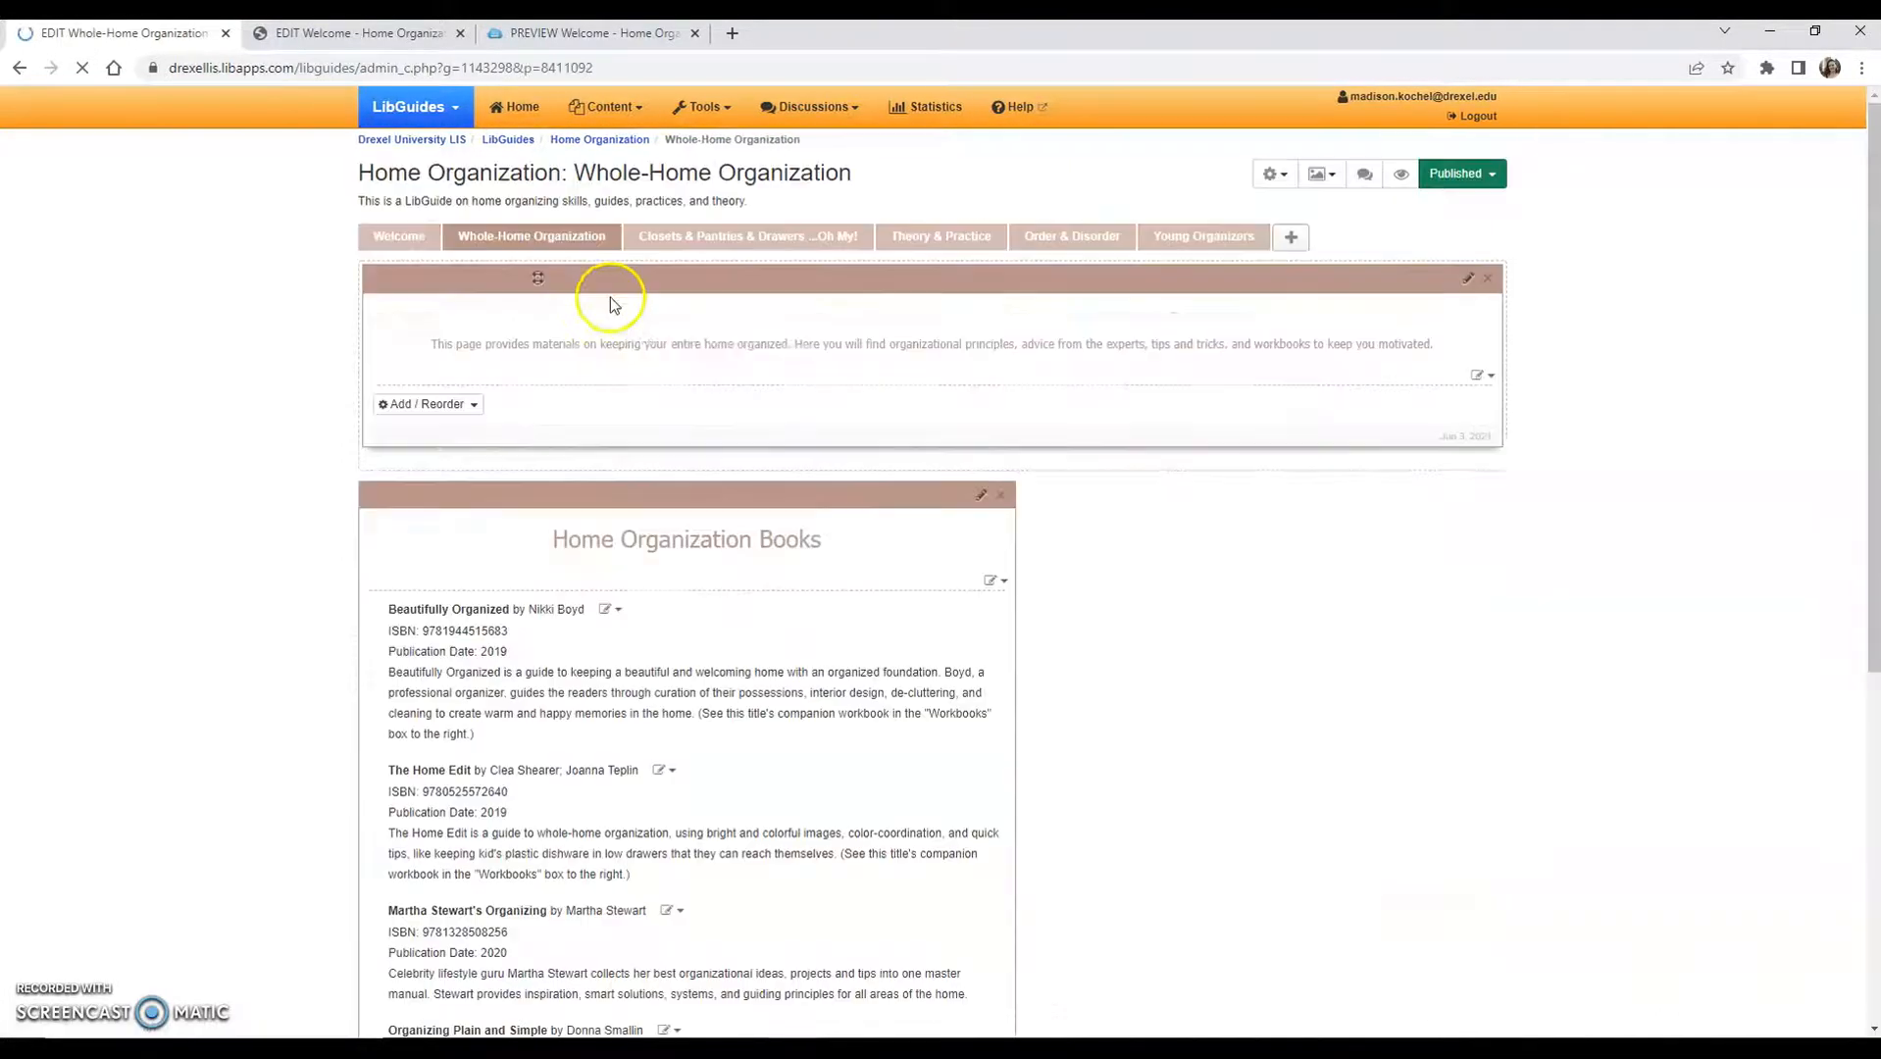
pyautogui.click(695, 290)
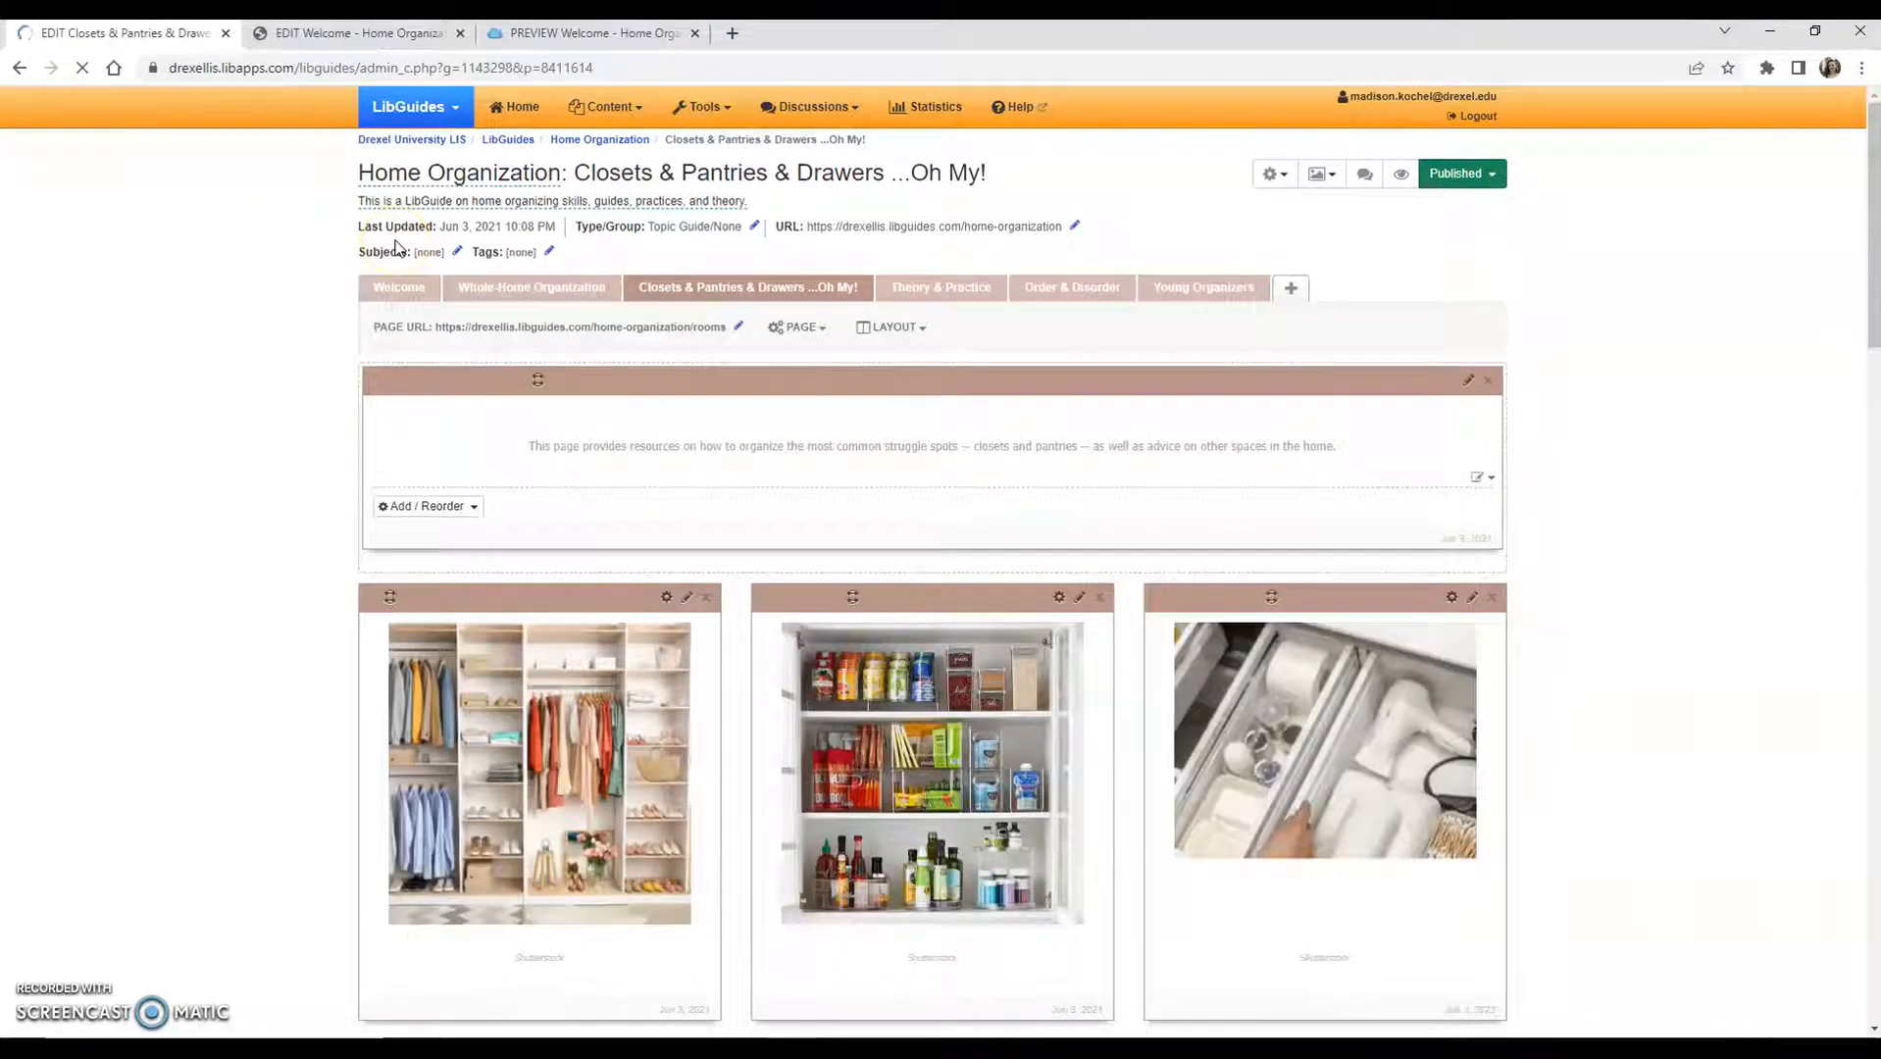
pyautogui.click(402, 294)
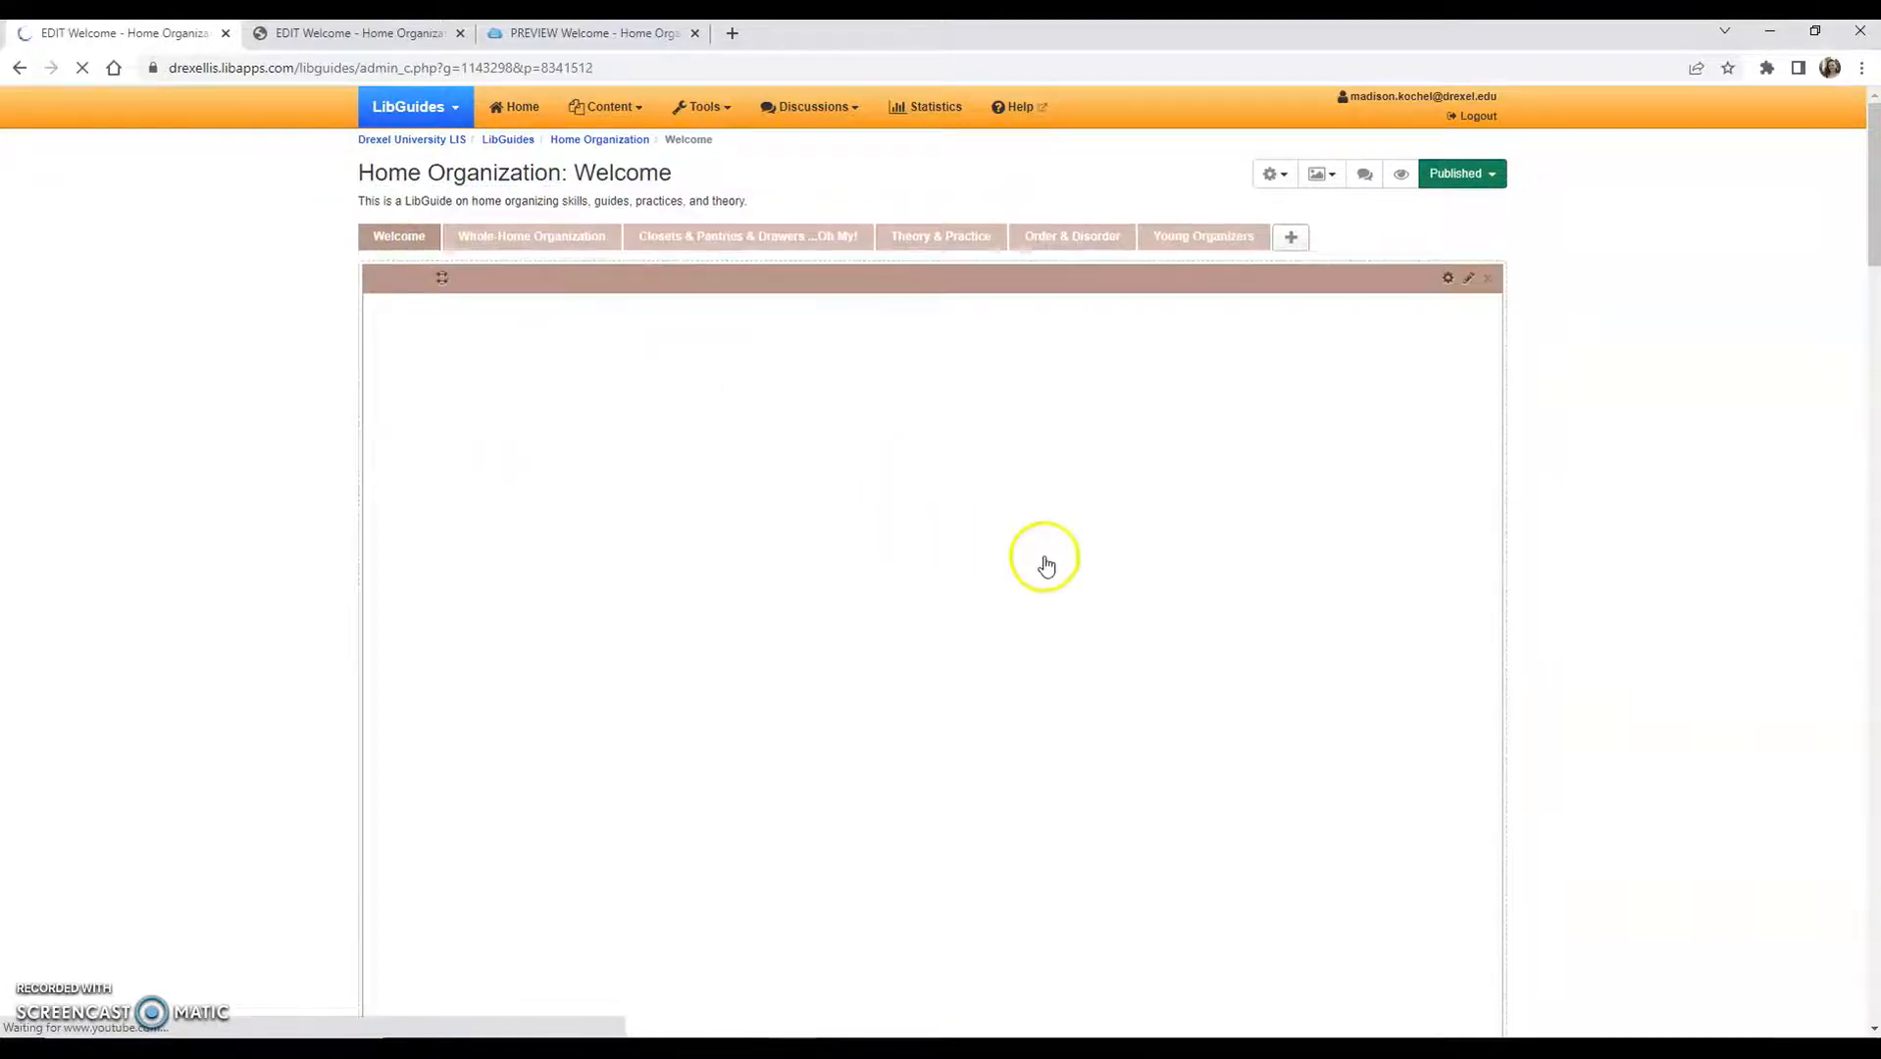
pyautogui.scroll(-4, 974, 523)
pyautogui.scroll(-3, 974, 523)
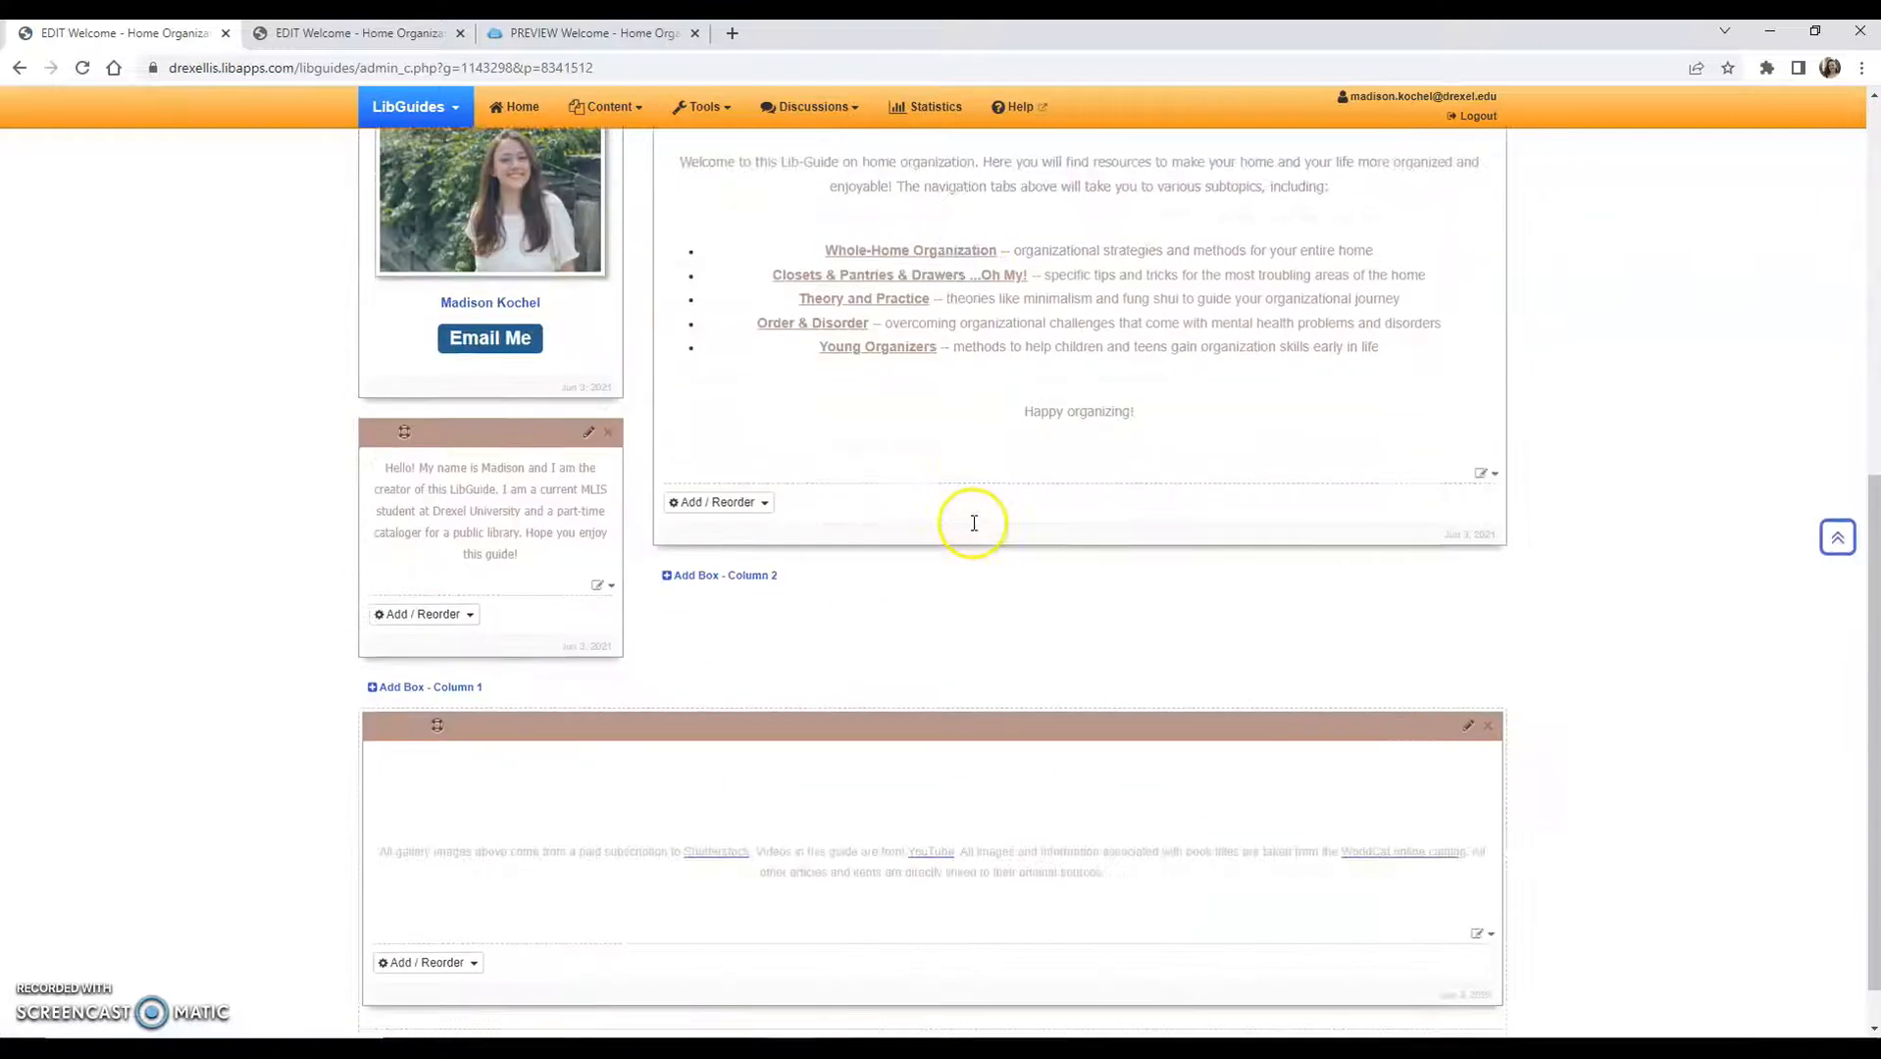
pyautogui.scroll(5, 969, 532)
pyautogui.scroll(2, 931, 506)
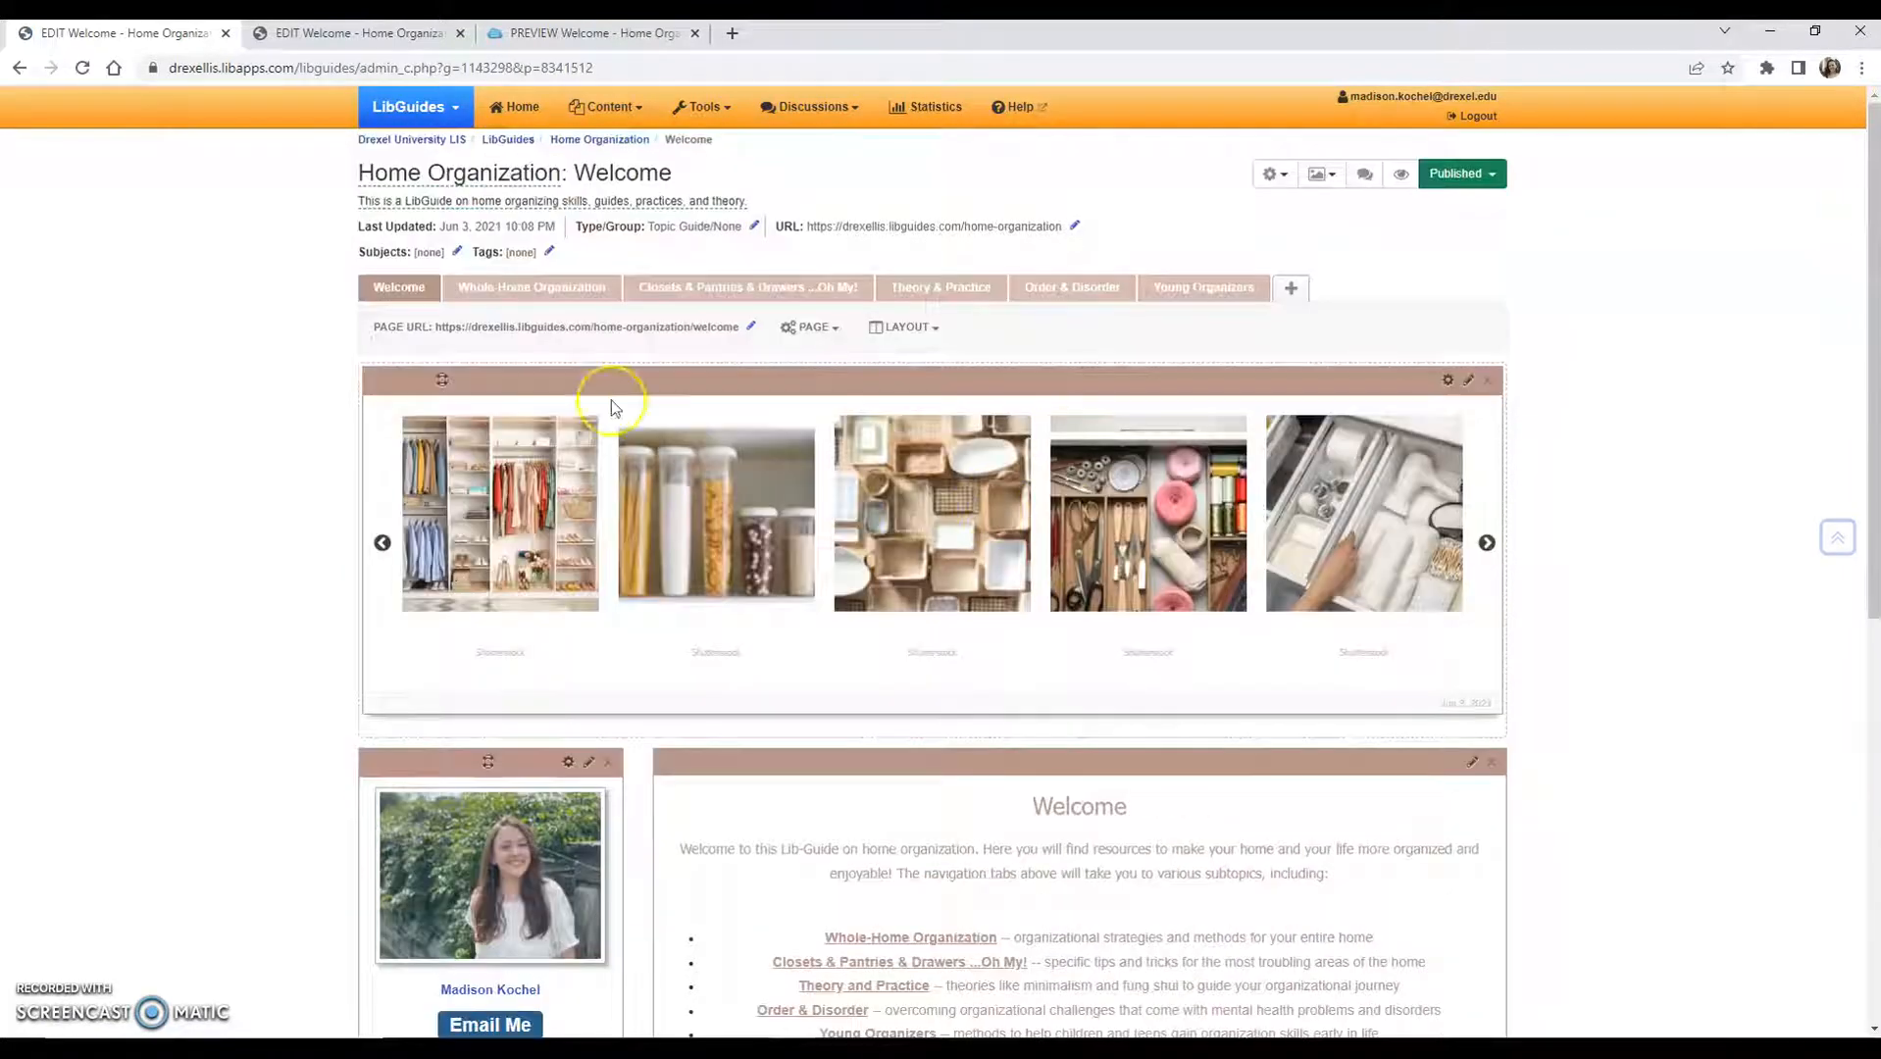
# Return to LibGuides Home and start a new guide that copies content and layout from an existing guide
pyautogui.rightClick(19, 66)
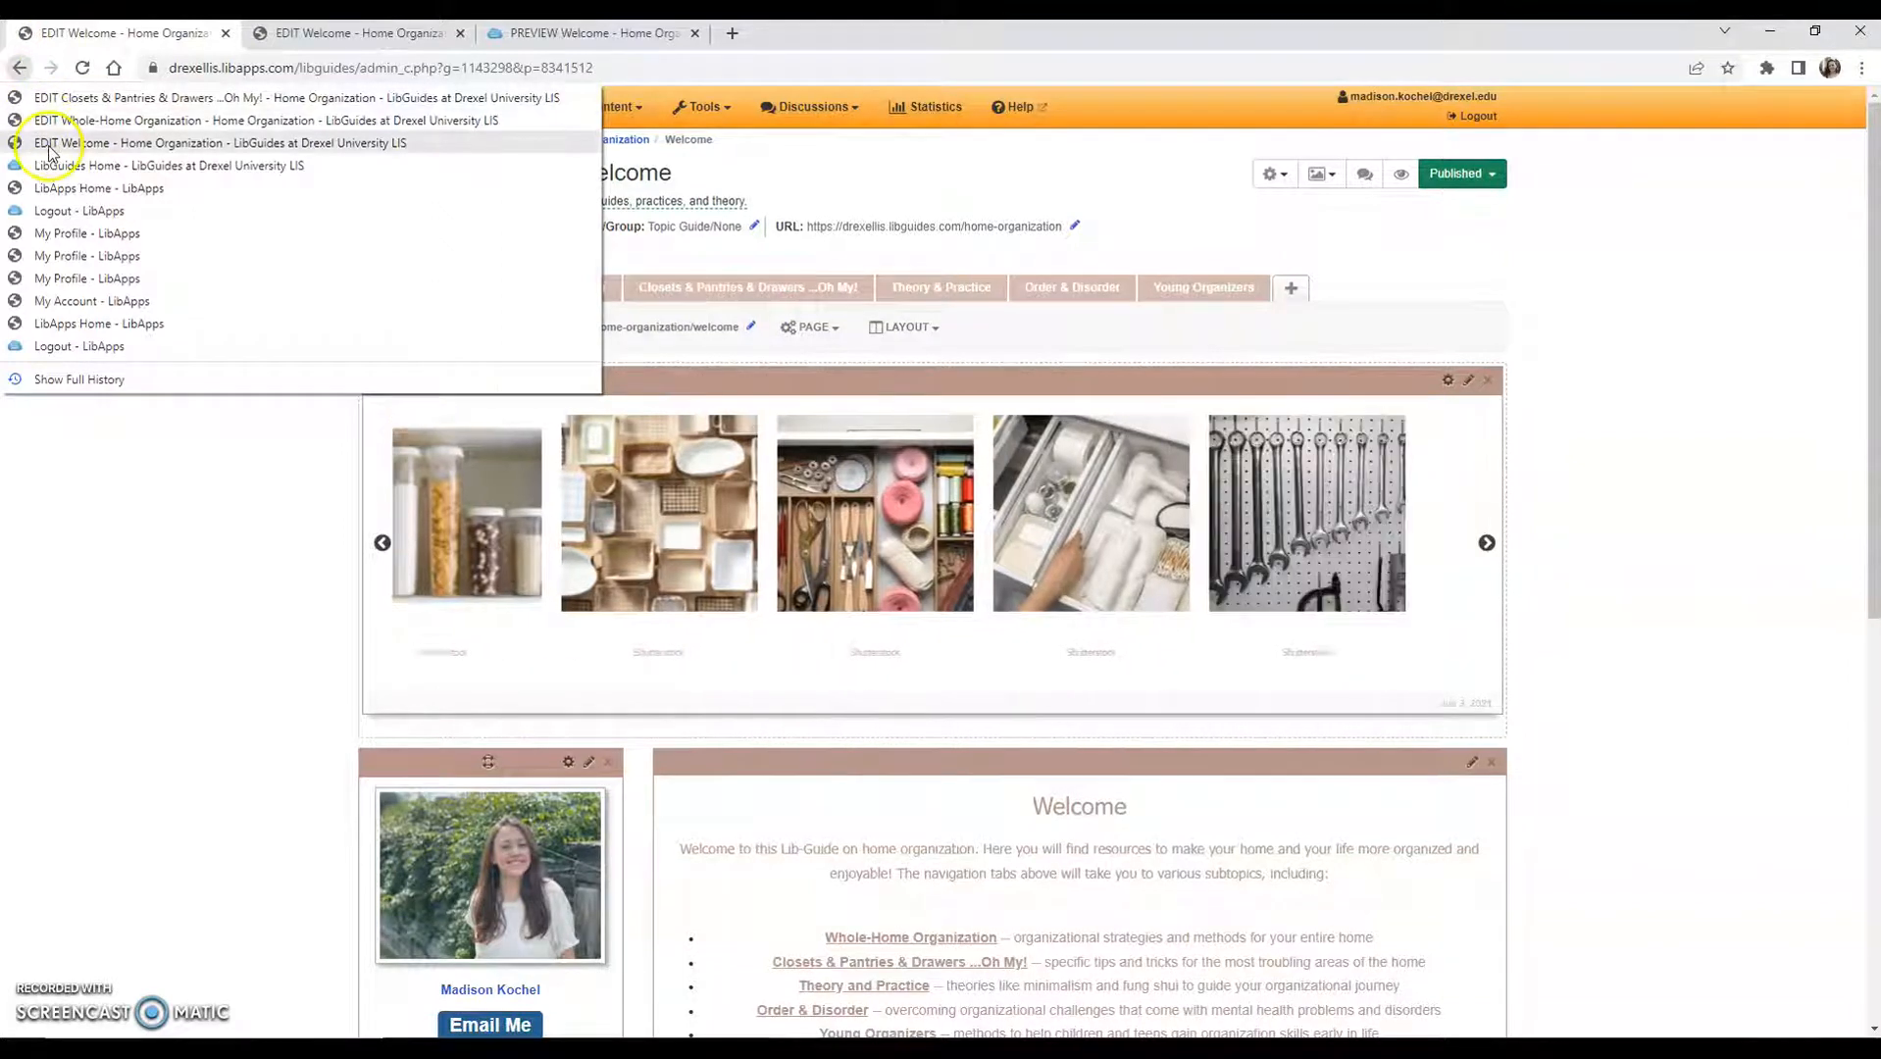
pyautogui.click(59, 165)
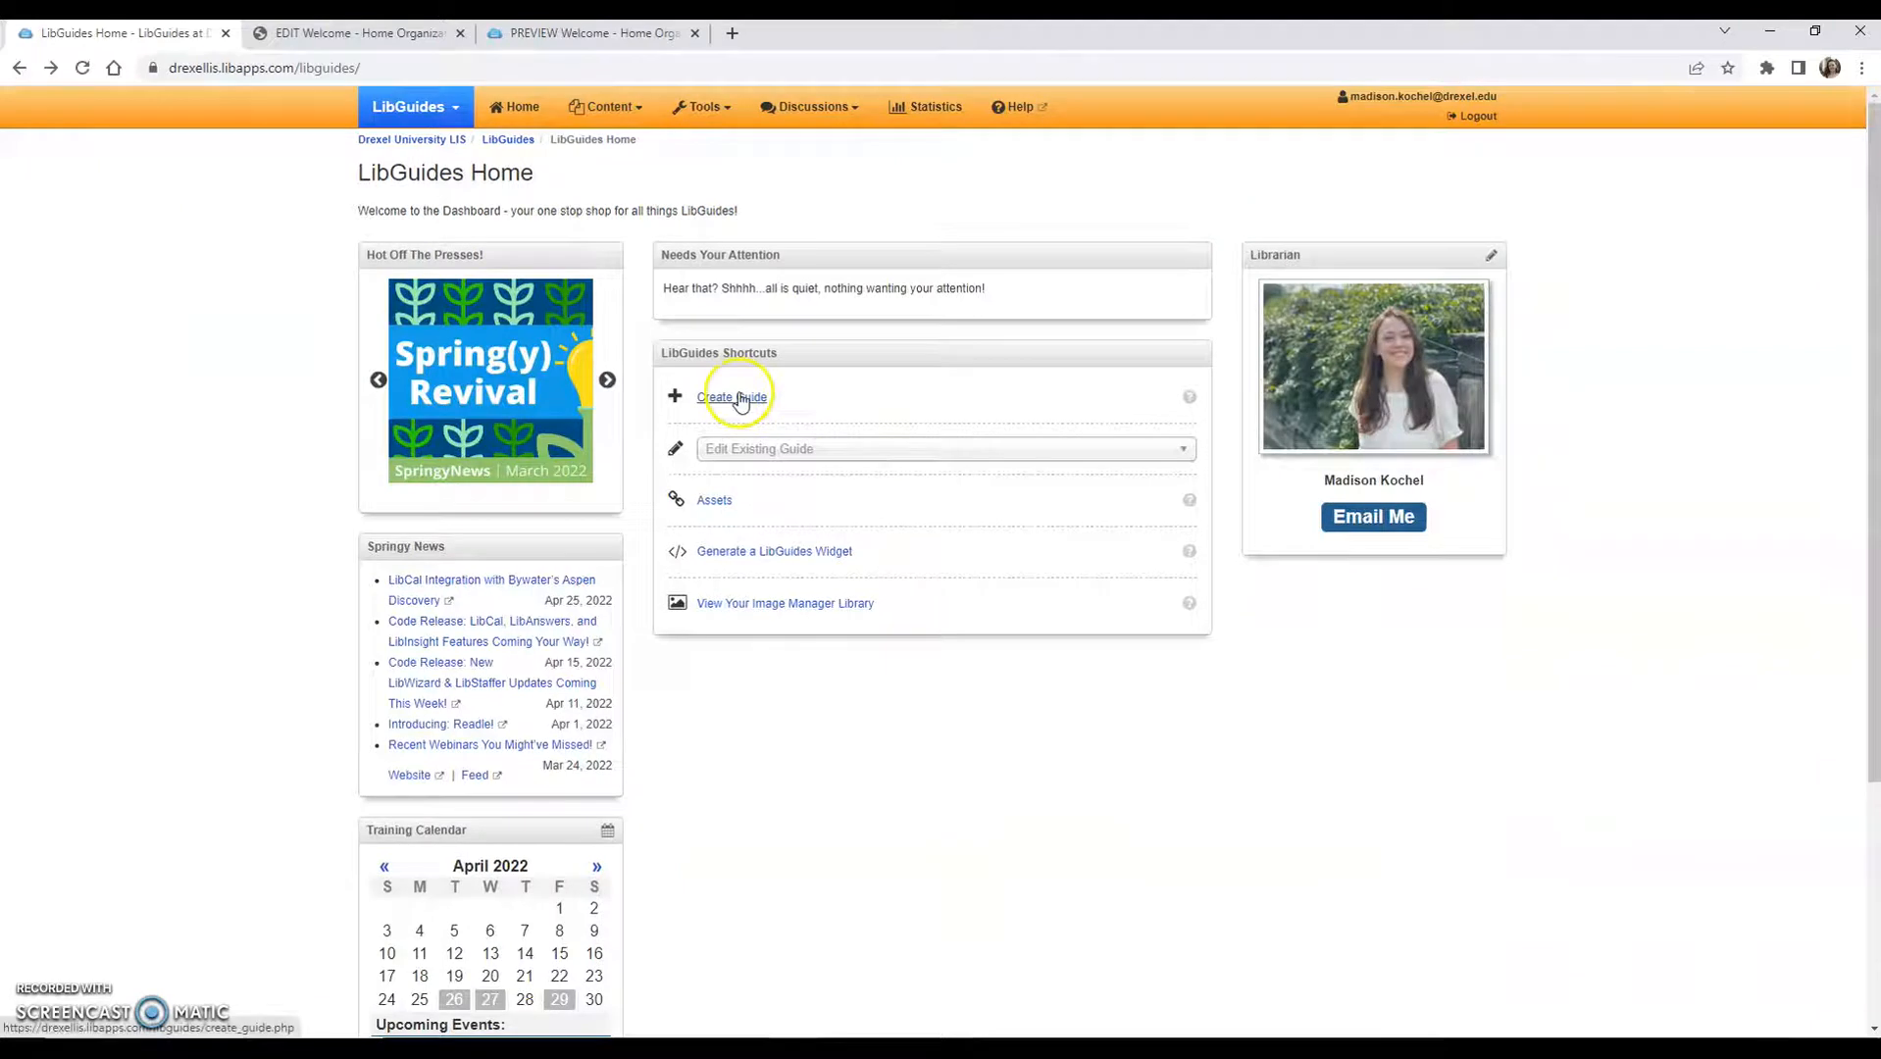
pyautogui.click(746, 410)
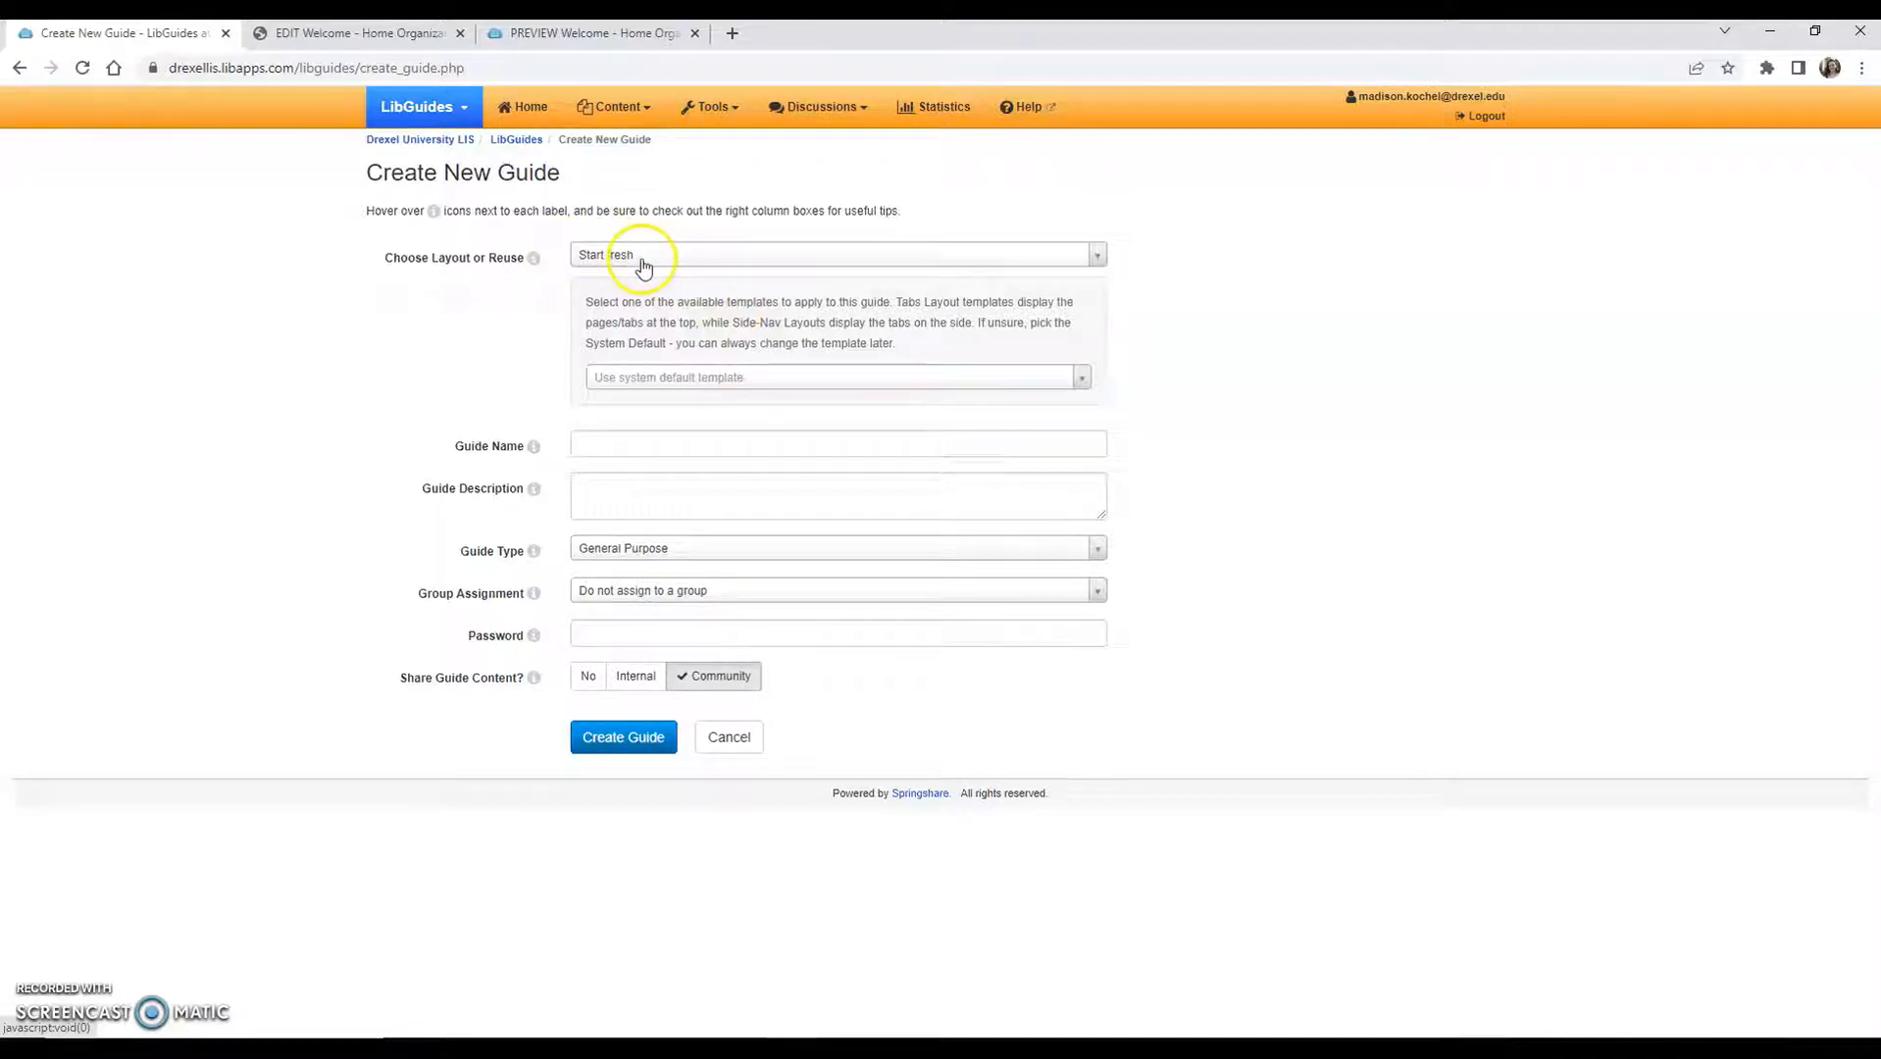
pyautogui.click(641, 258)
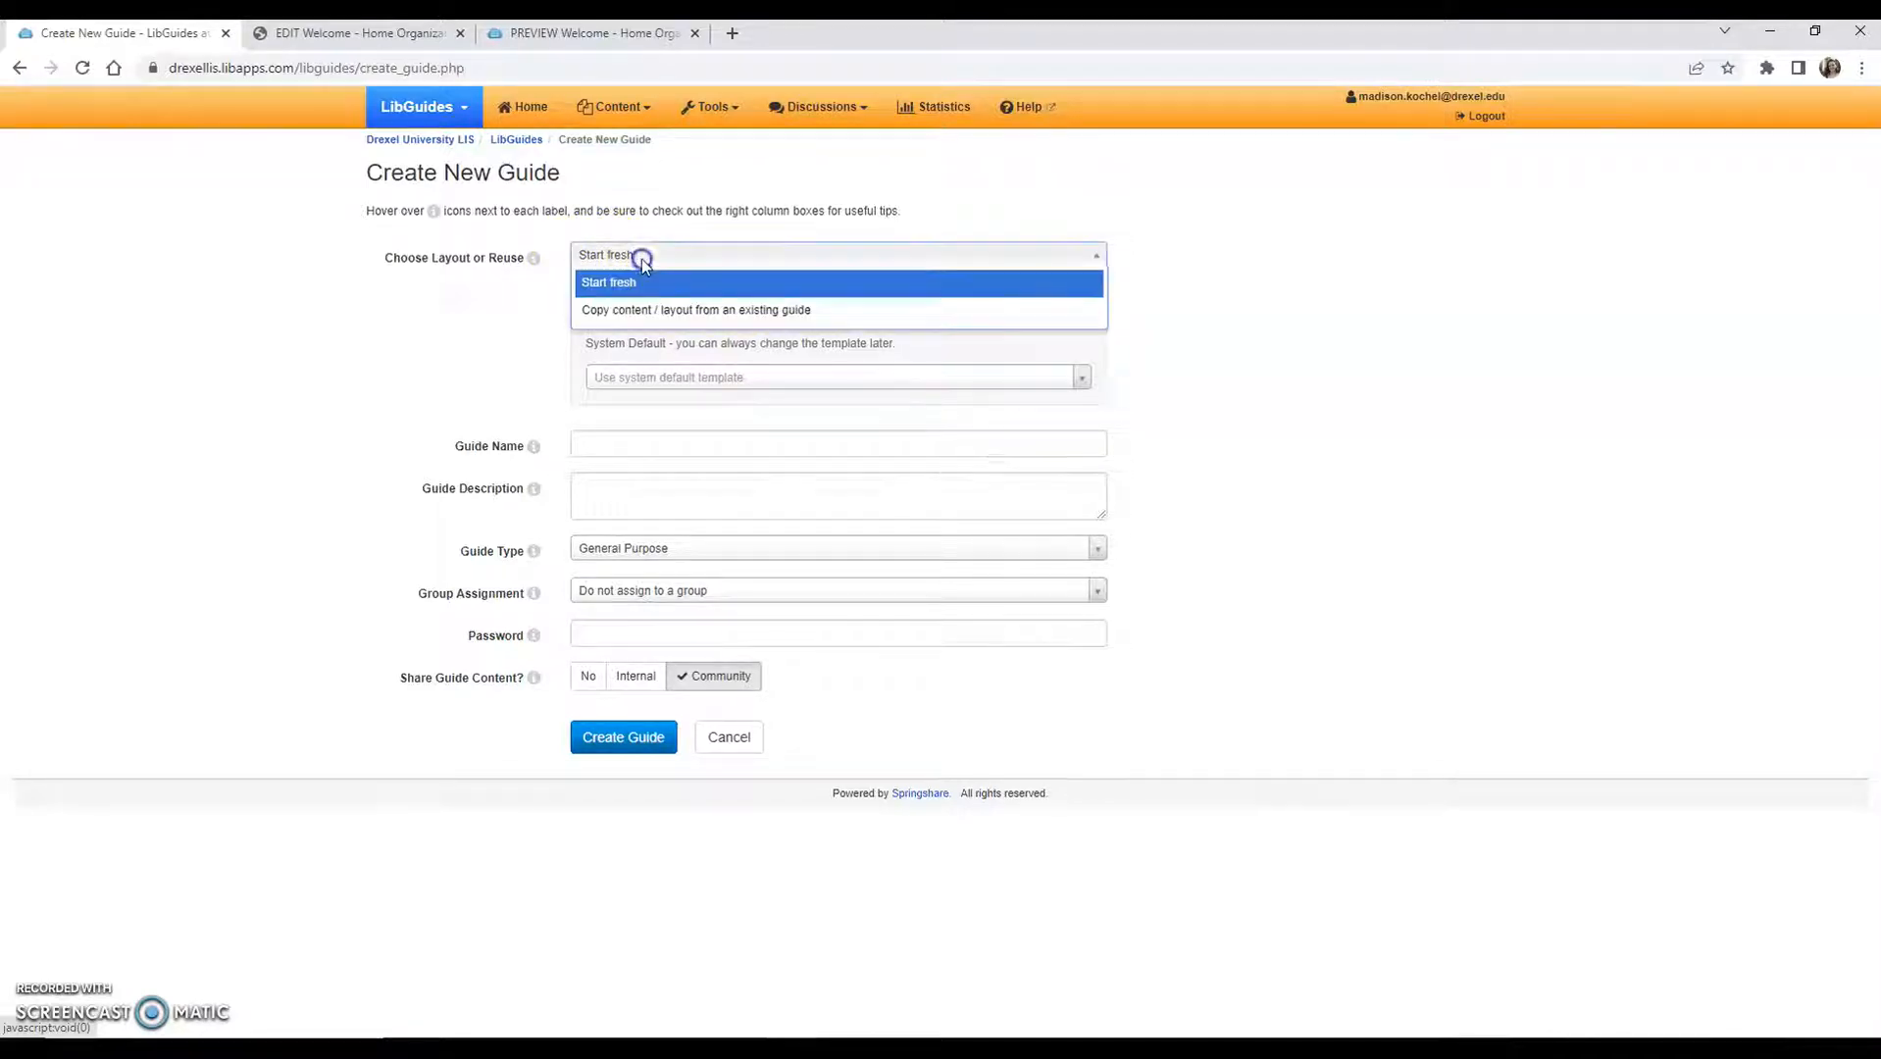
pyautogui.click(635, 320)
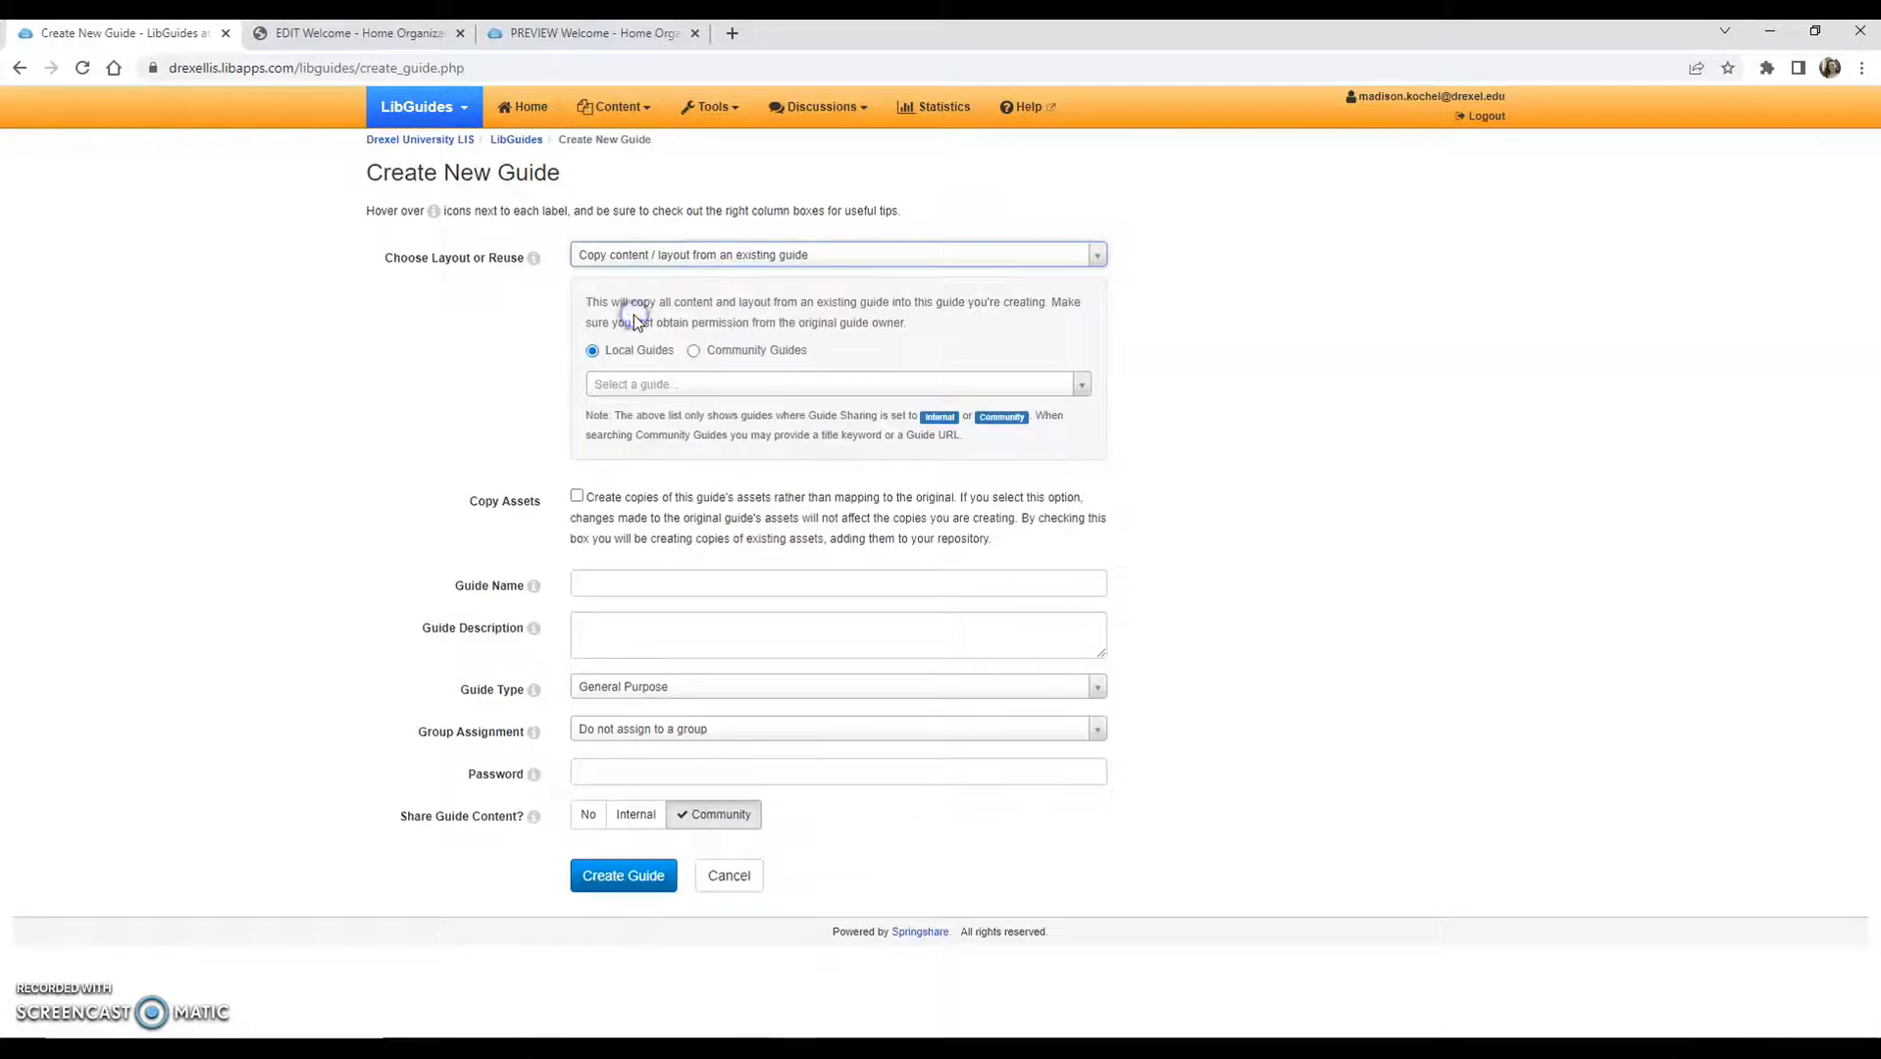
# Search the community guides for "home organization" and select the Home Organization guide from Drexel University LIS as the template
pyautogui.click(637, 384)
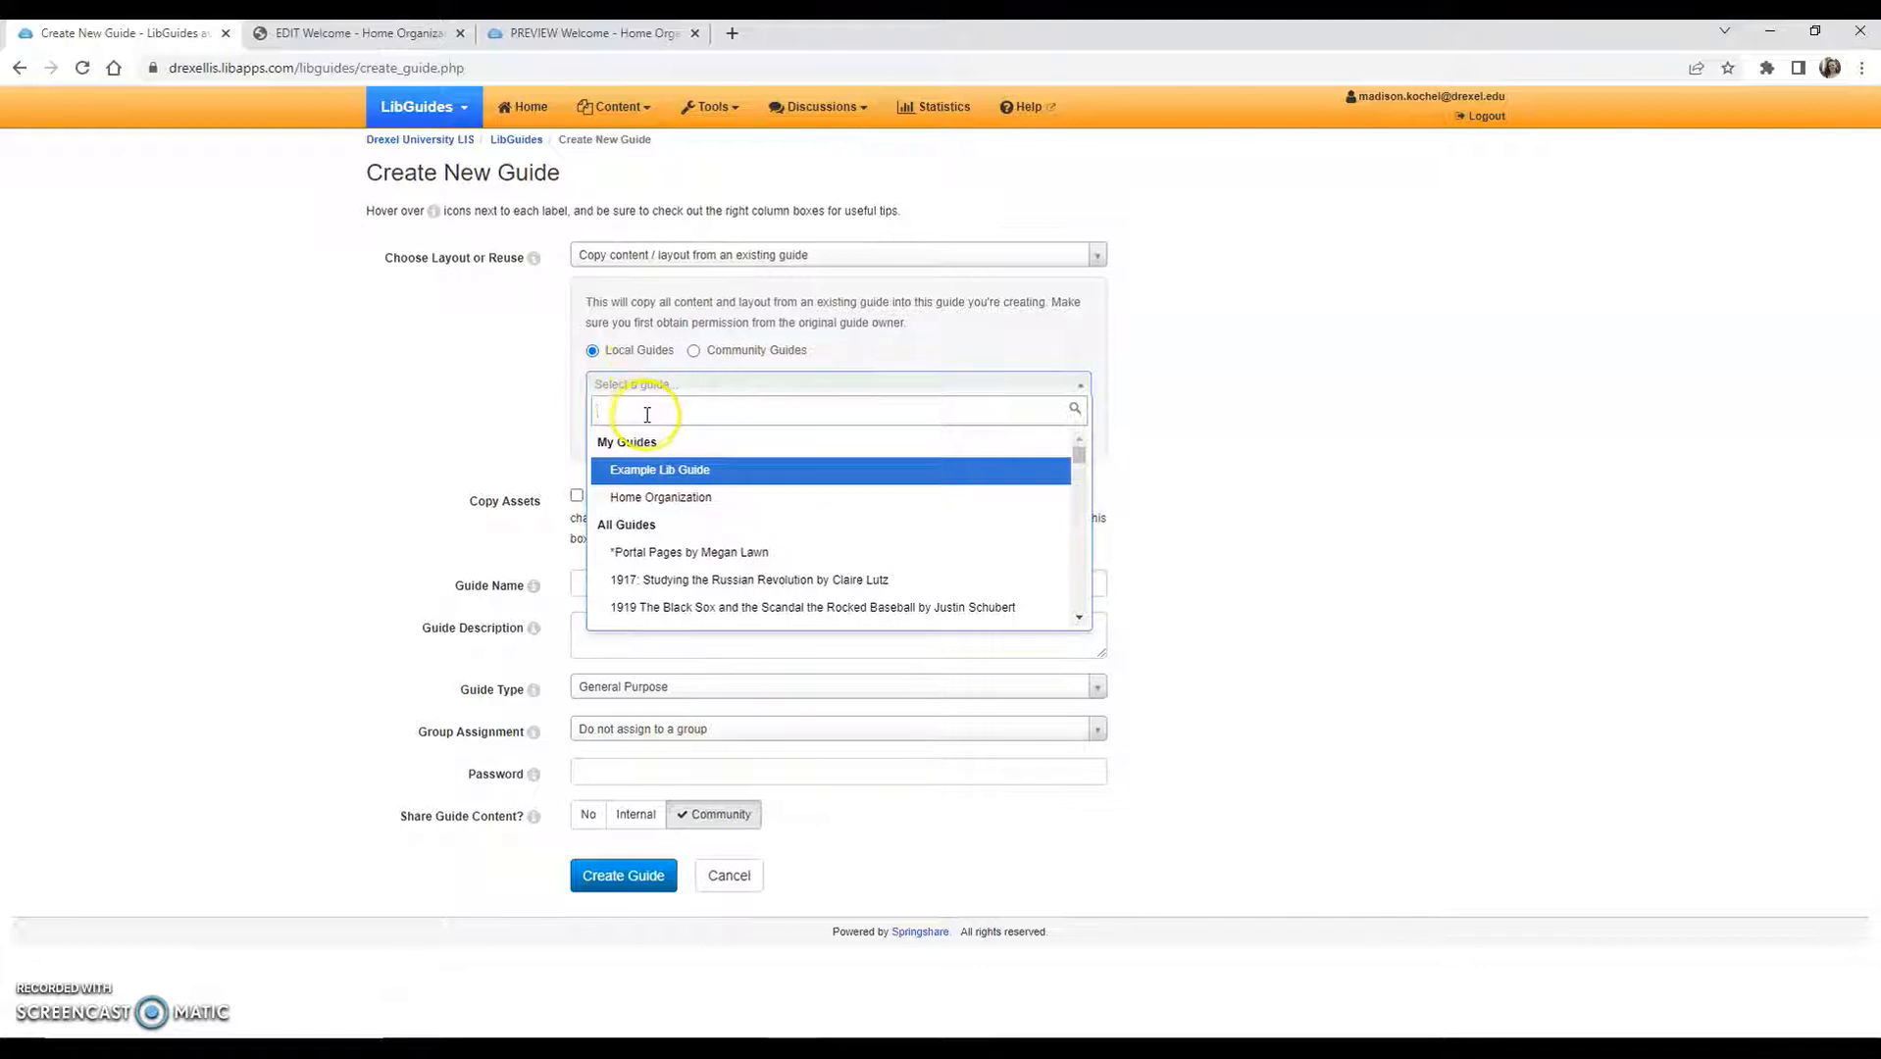
pyautogui.click(696, 352)
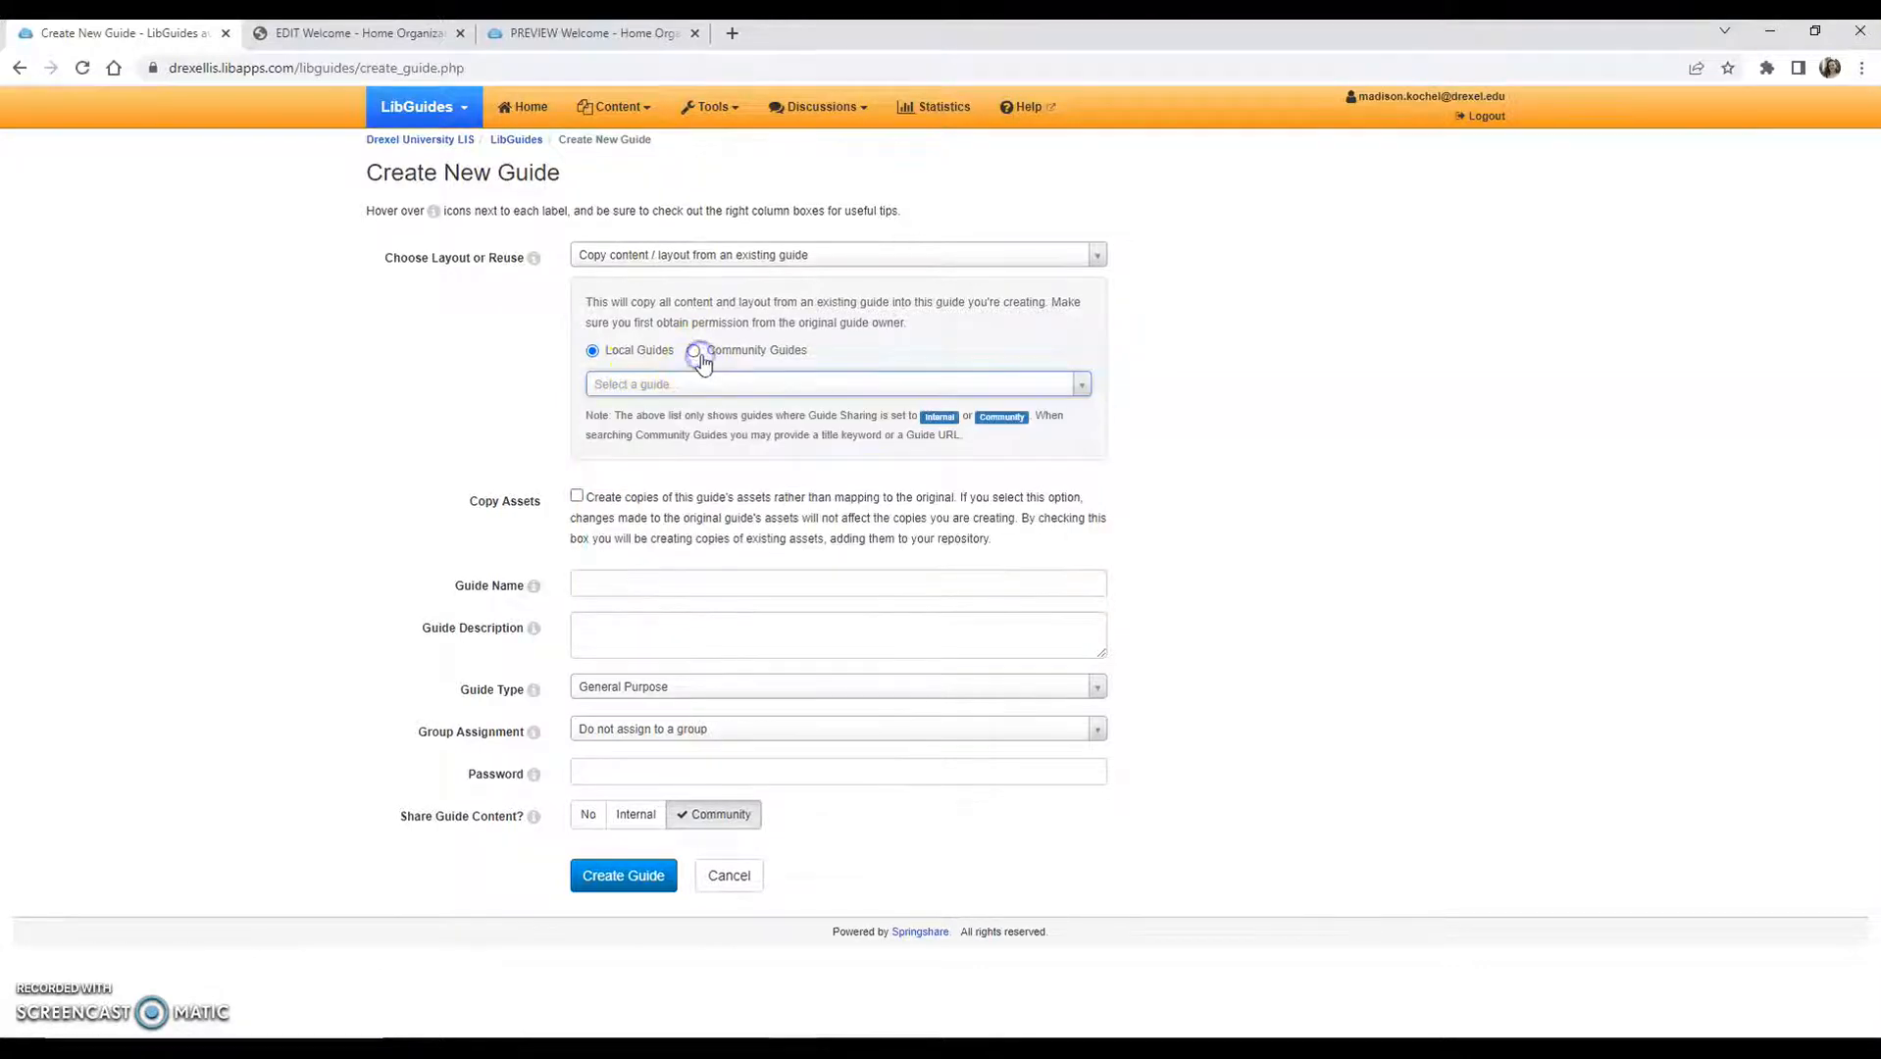
pyautogui.click(696, 383)
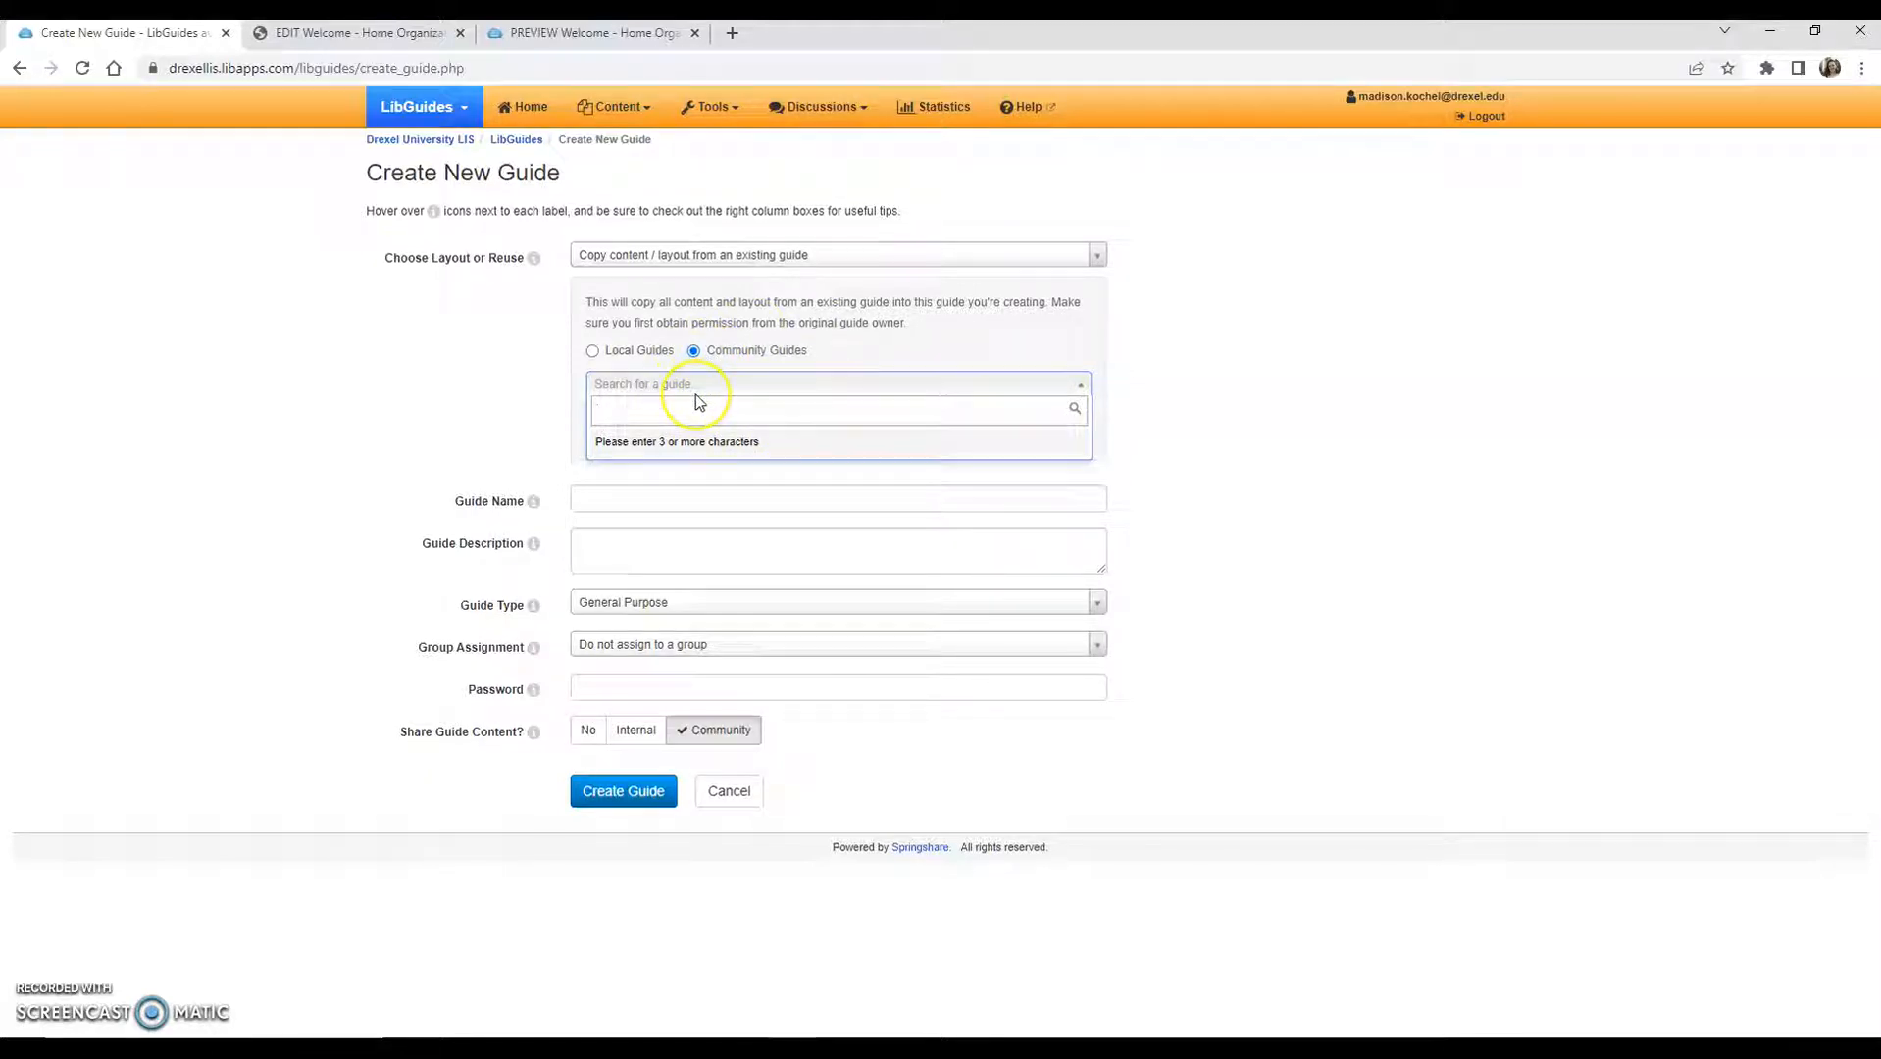
pyautogui.write('hom')
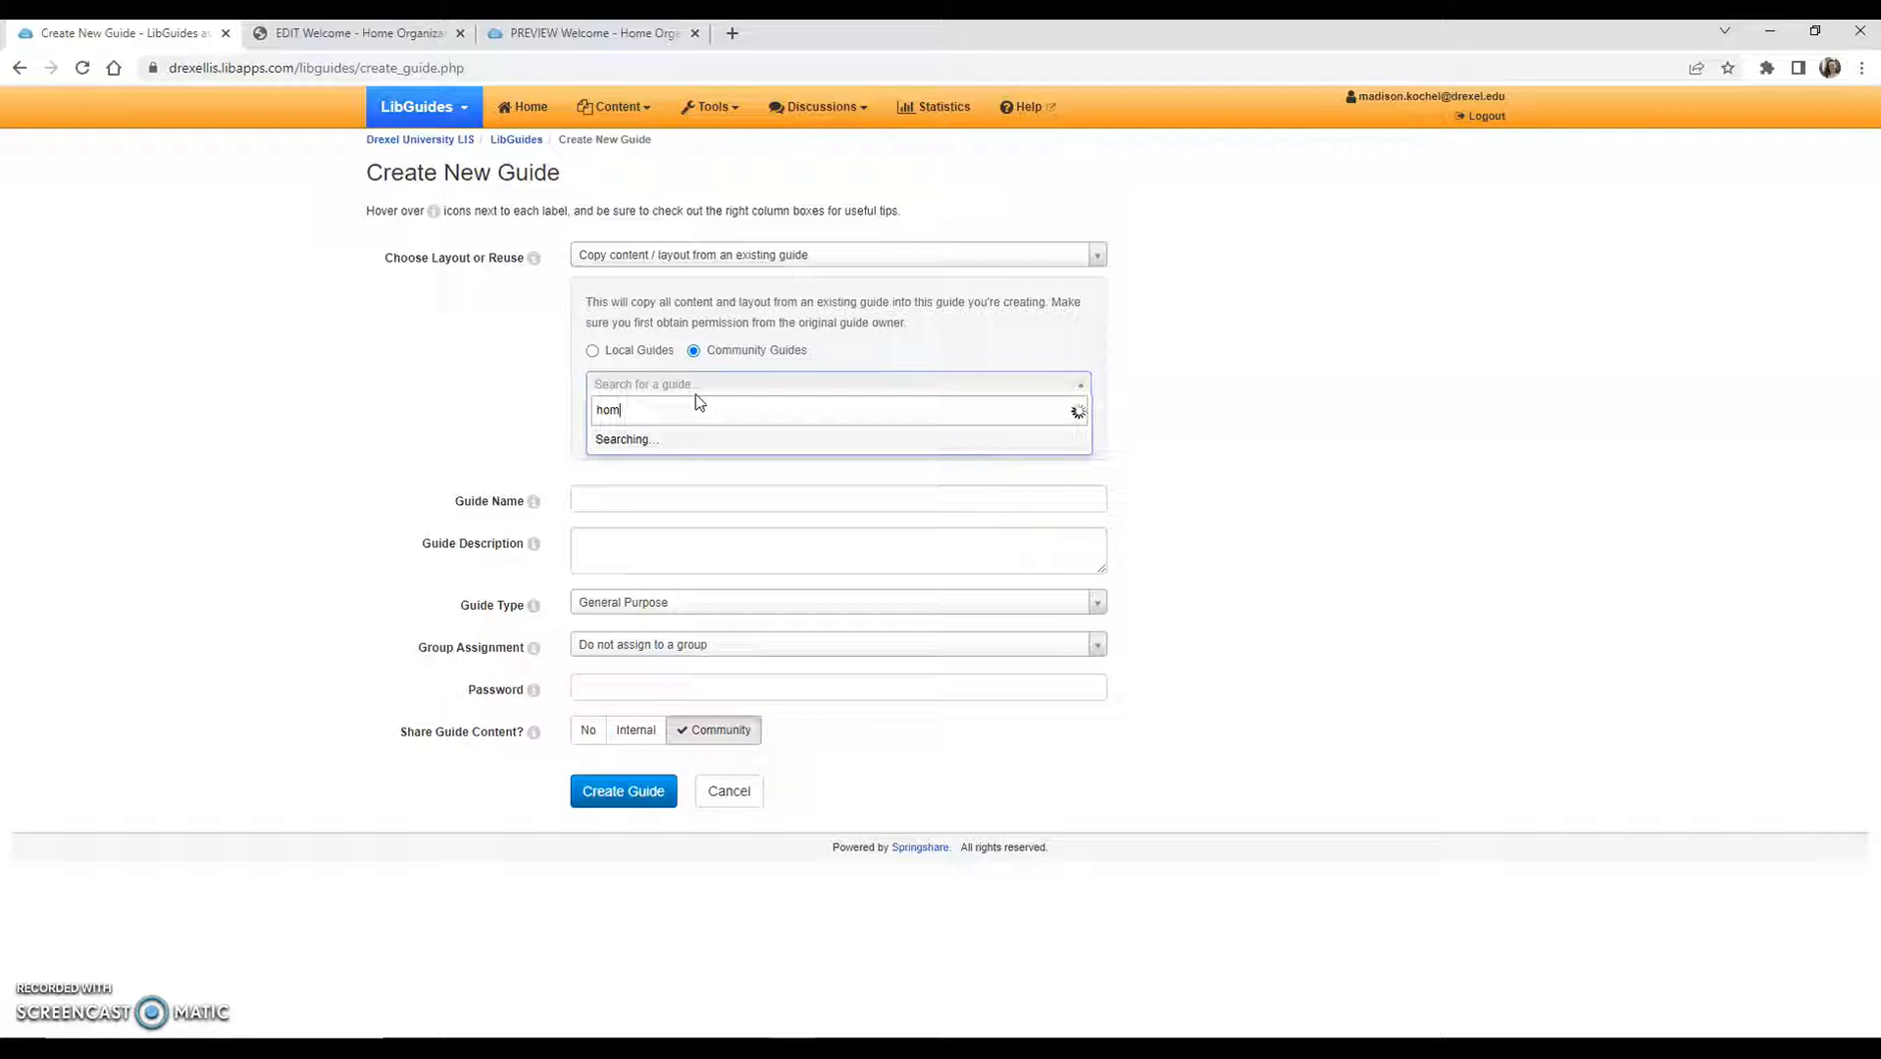
pyautogui.click(690, 415)
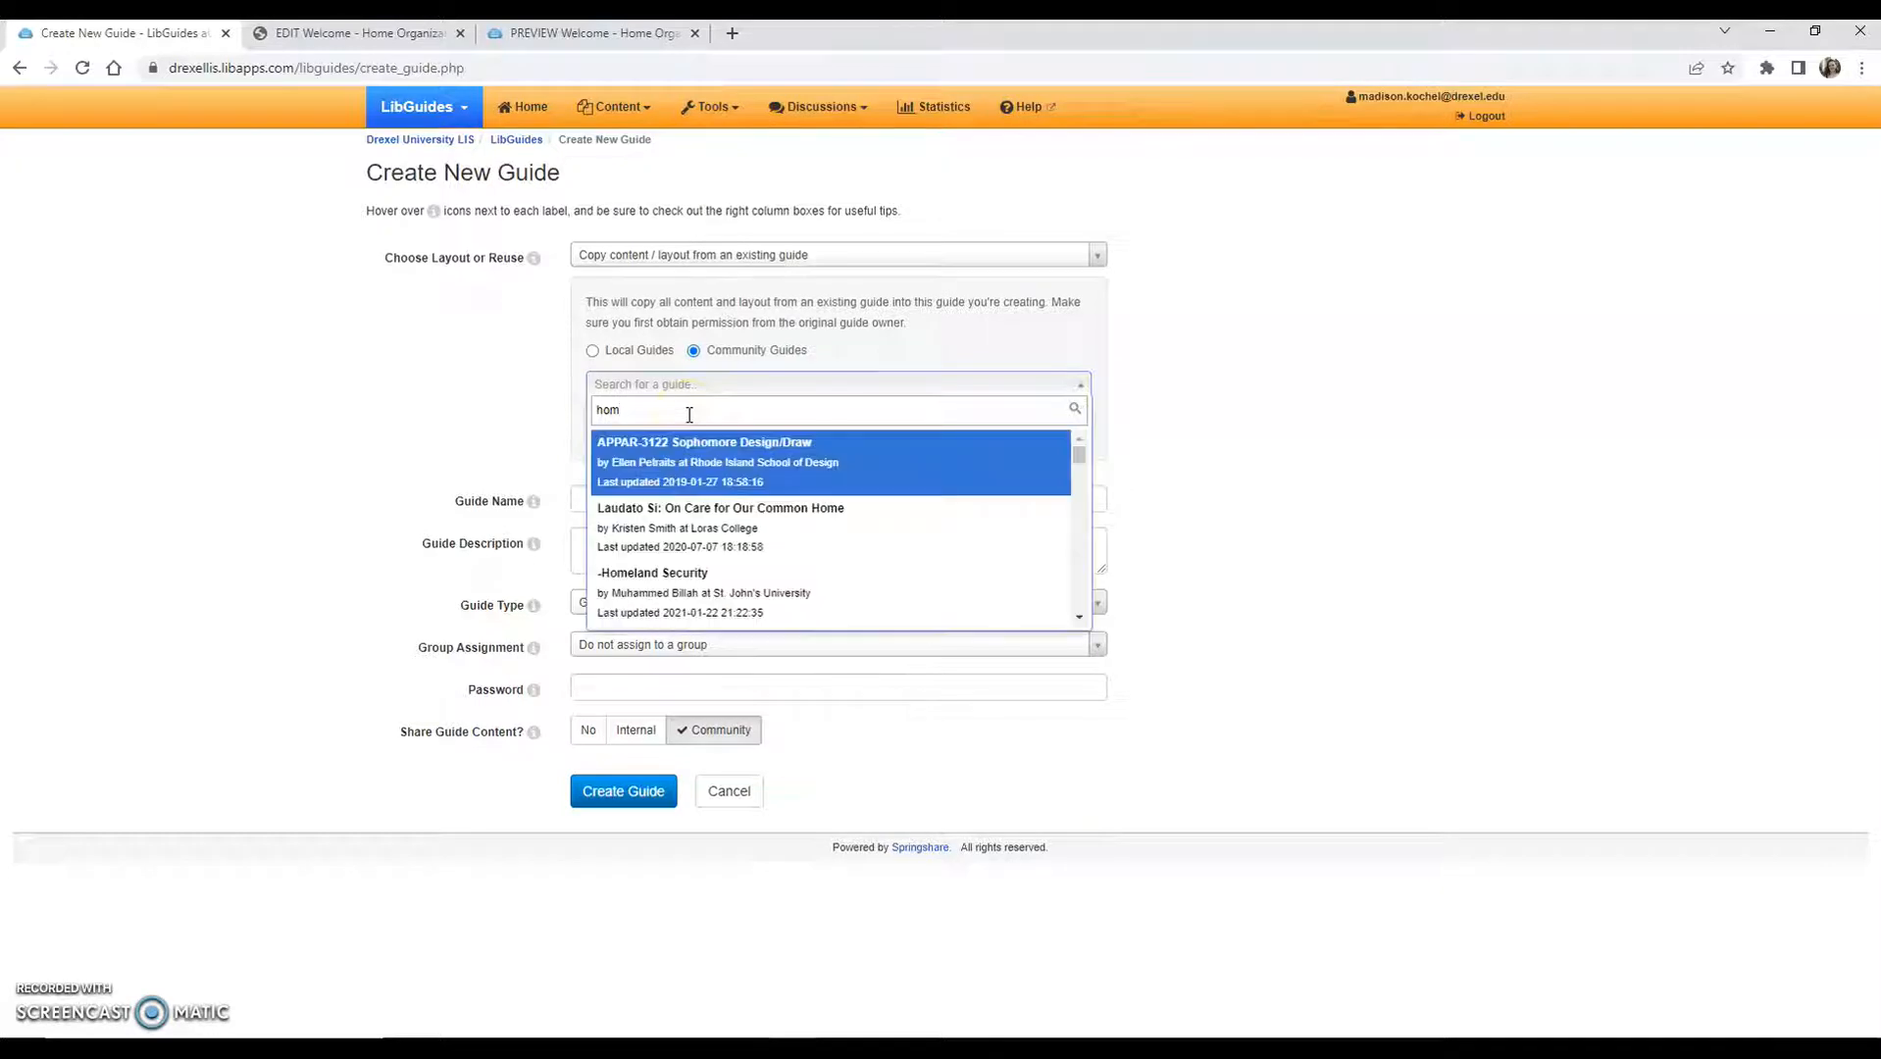
pyautogui.write('e organization')
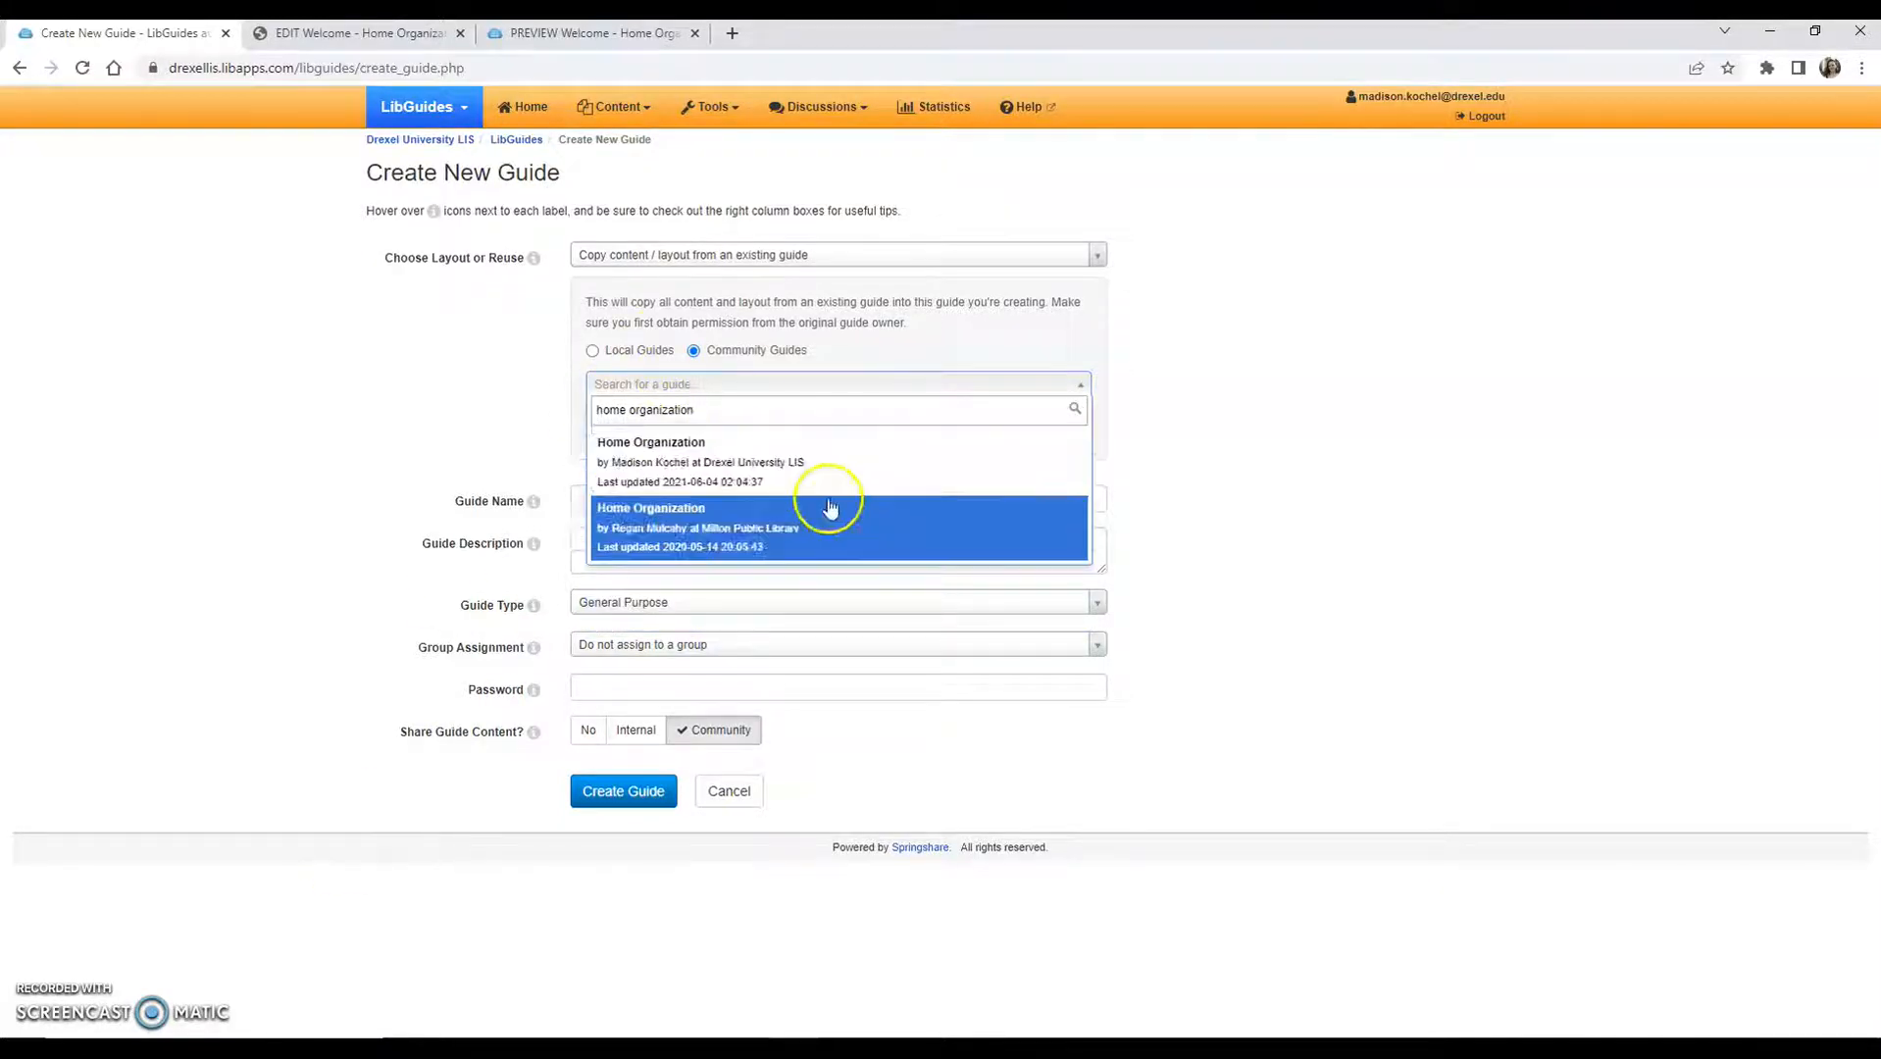
pyautogui.click(664, 478)
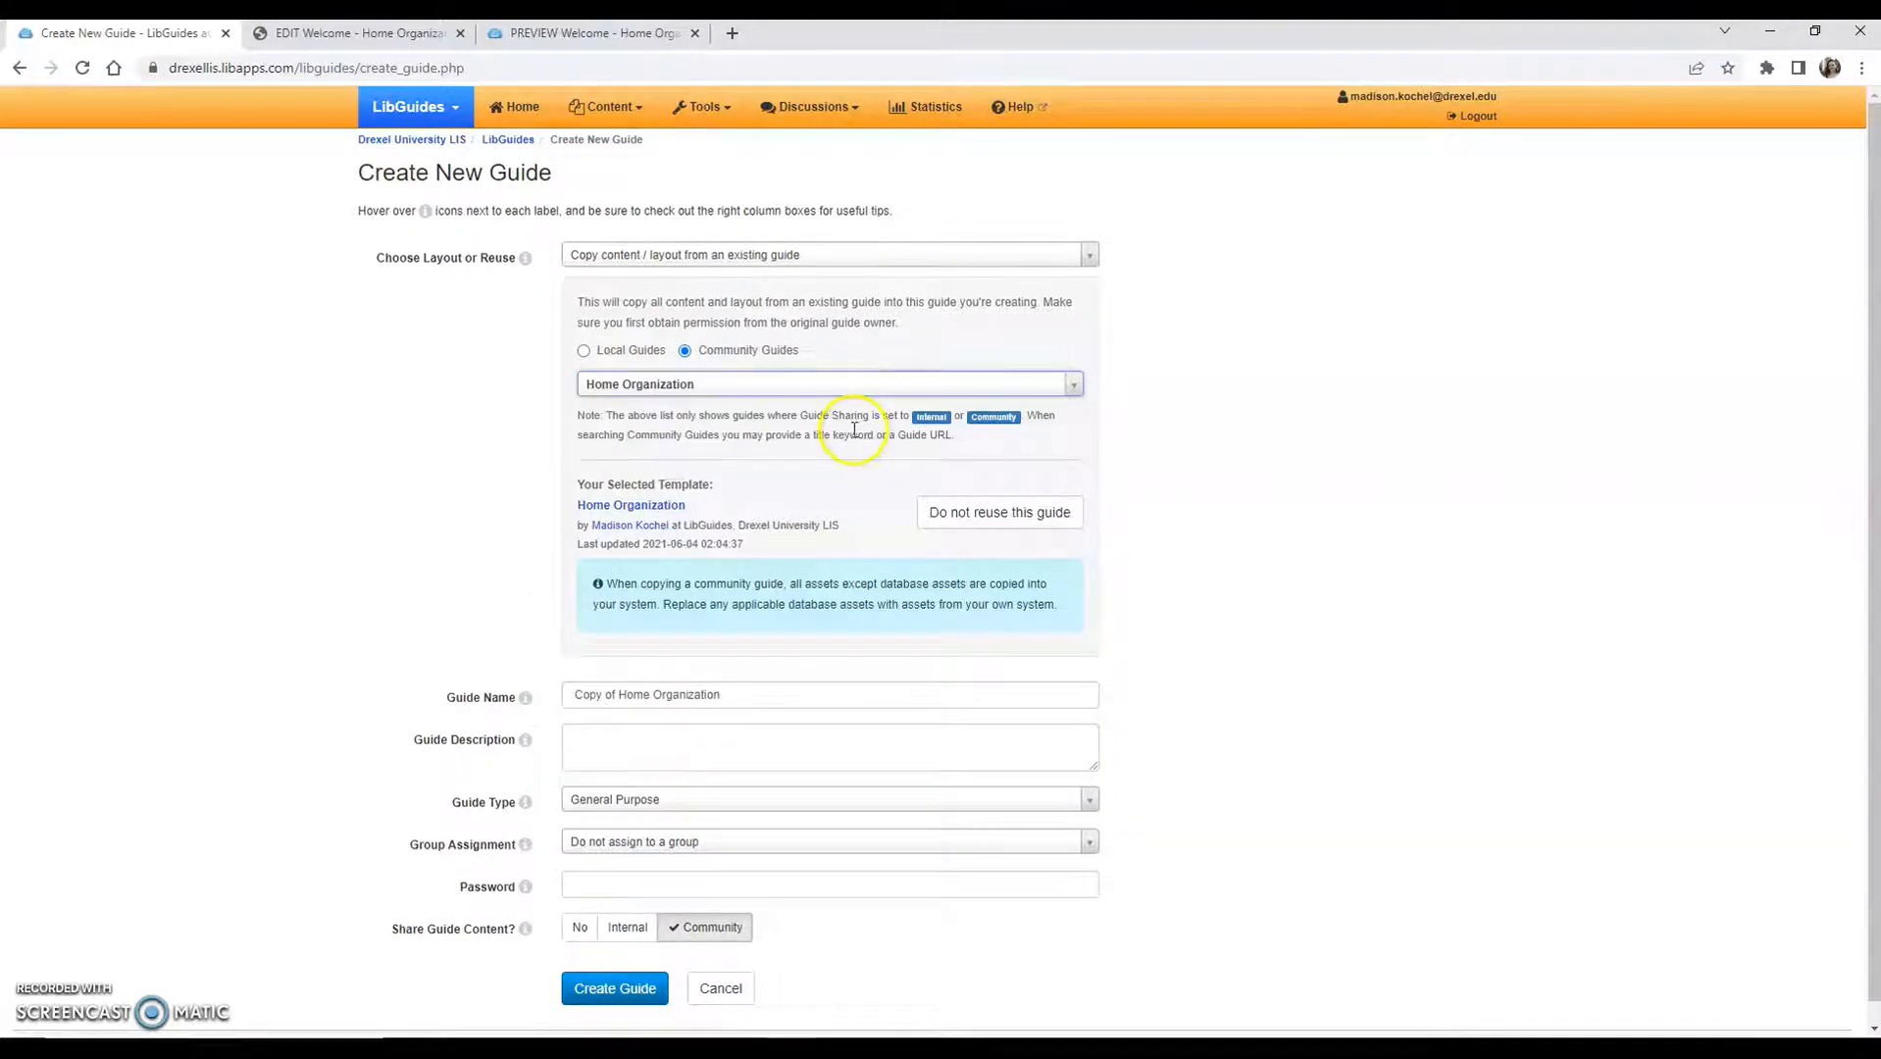
# Review the new guide's name, type, group assignment, password and content sharing settings
pyautogui.scroll(-1, 854, 429)
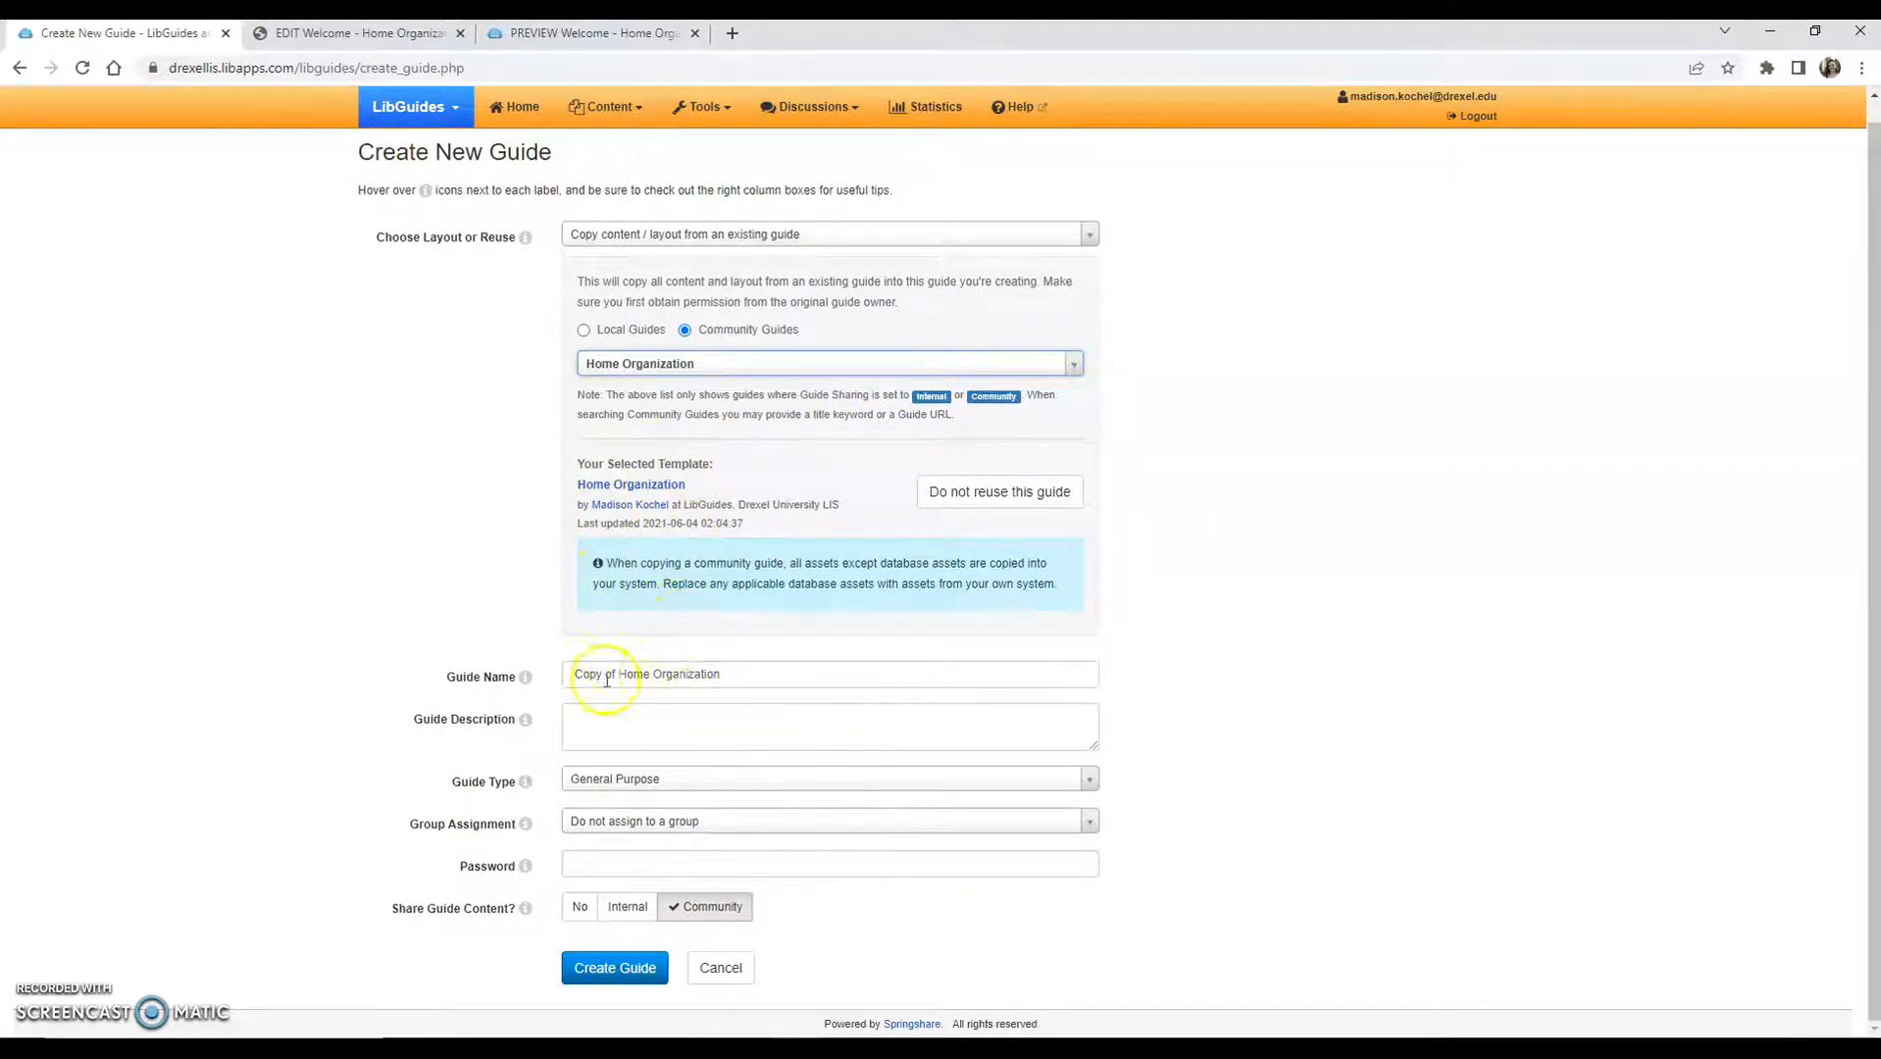
pyautogui.moveTo(734, 674); pyautogui.dragTo(601, 679)
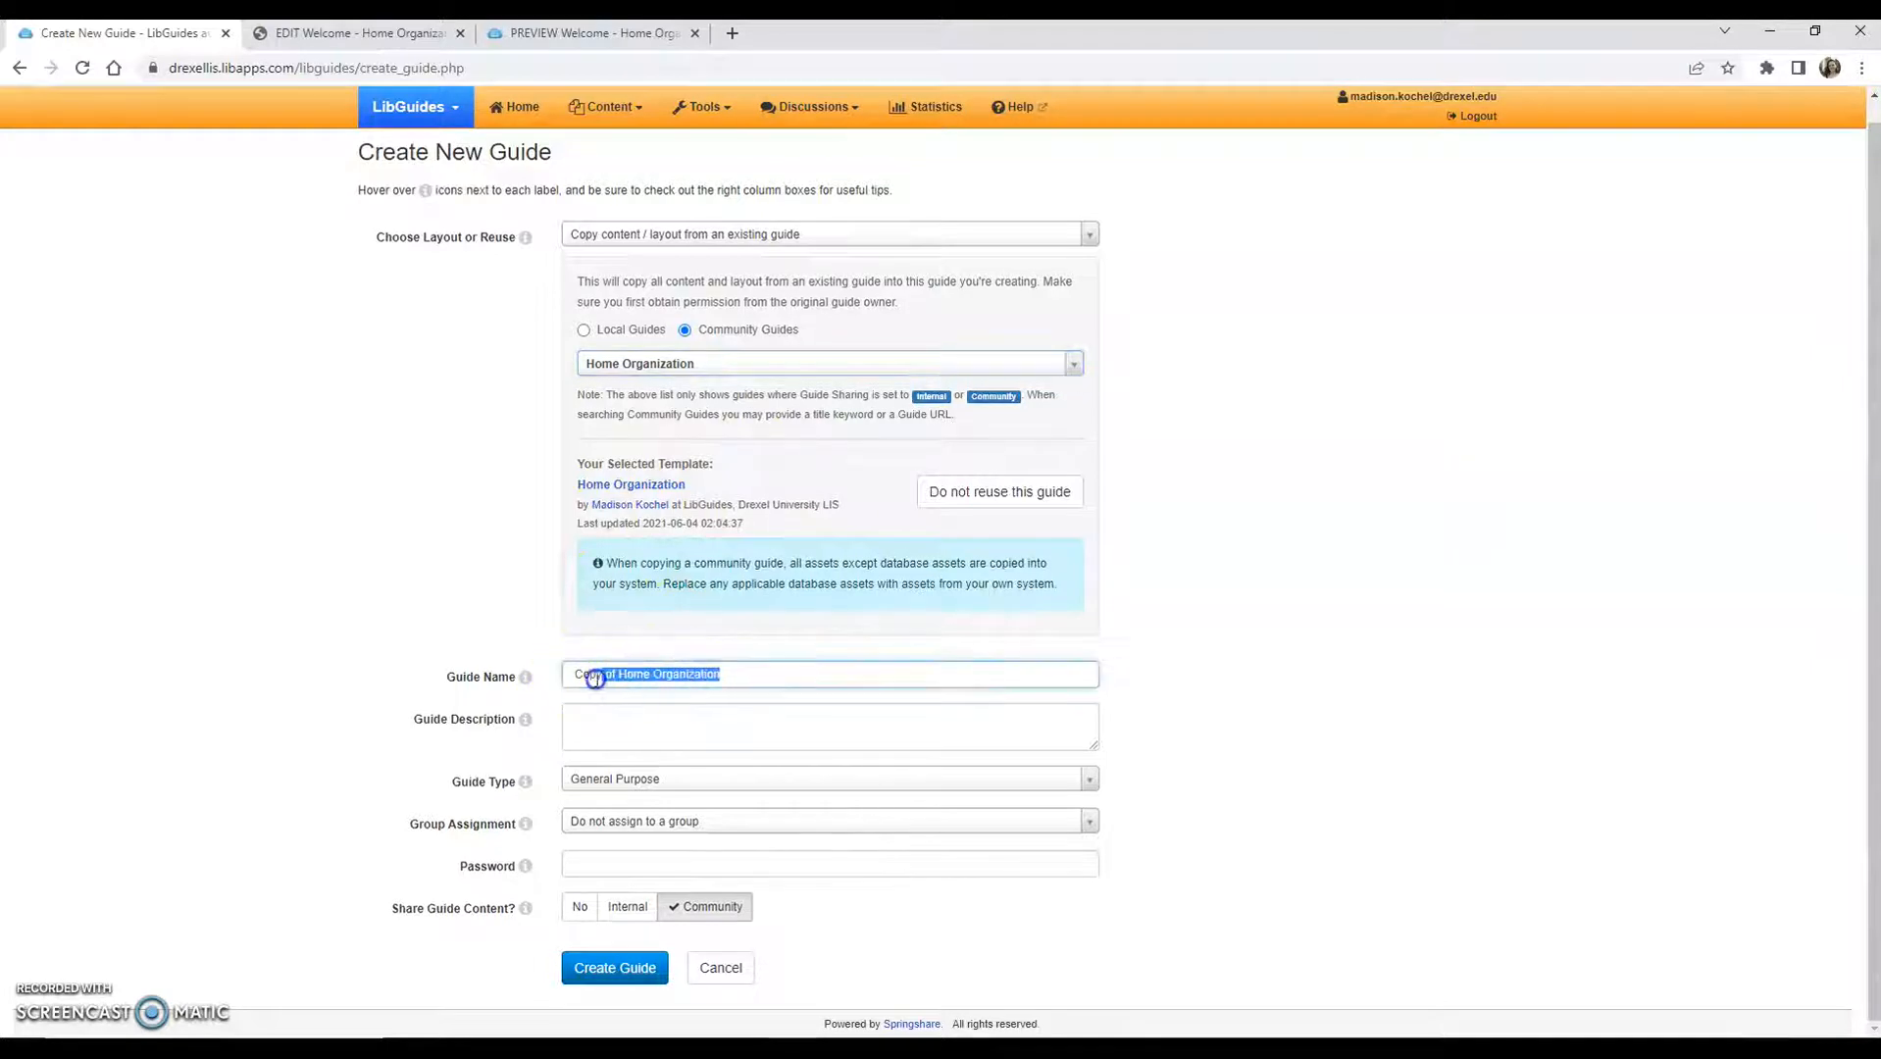
pyautogui.click(719, 674)
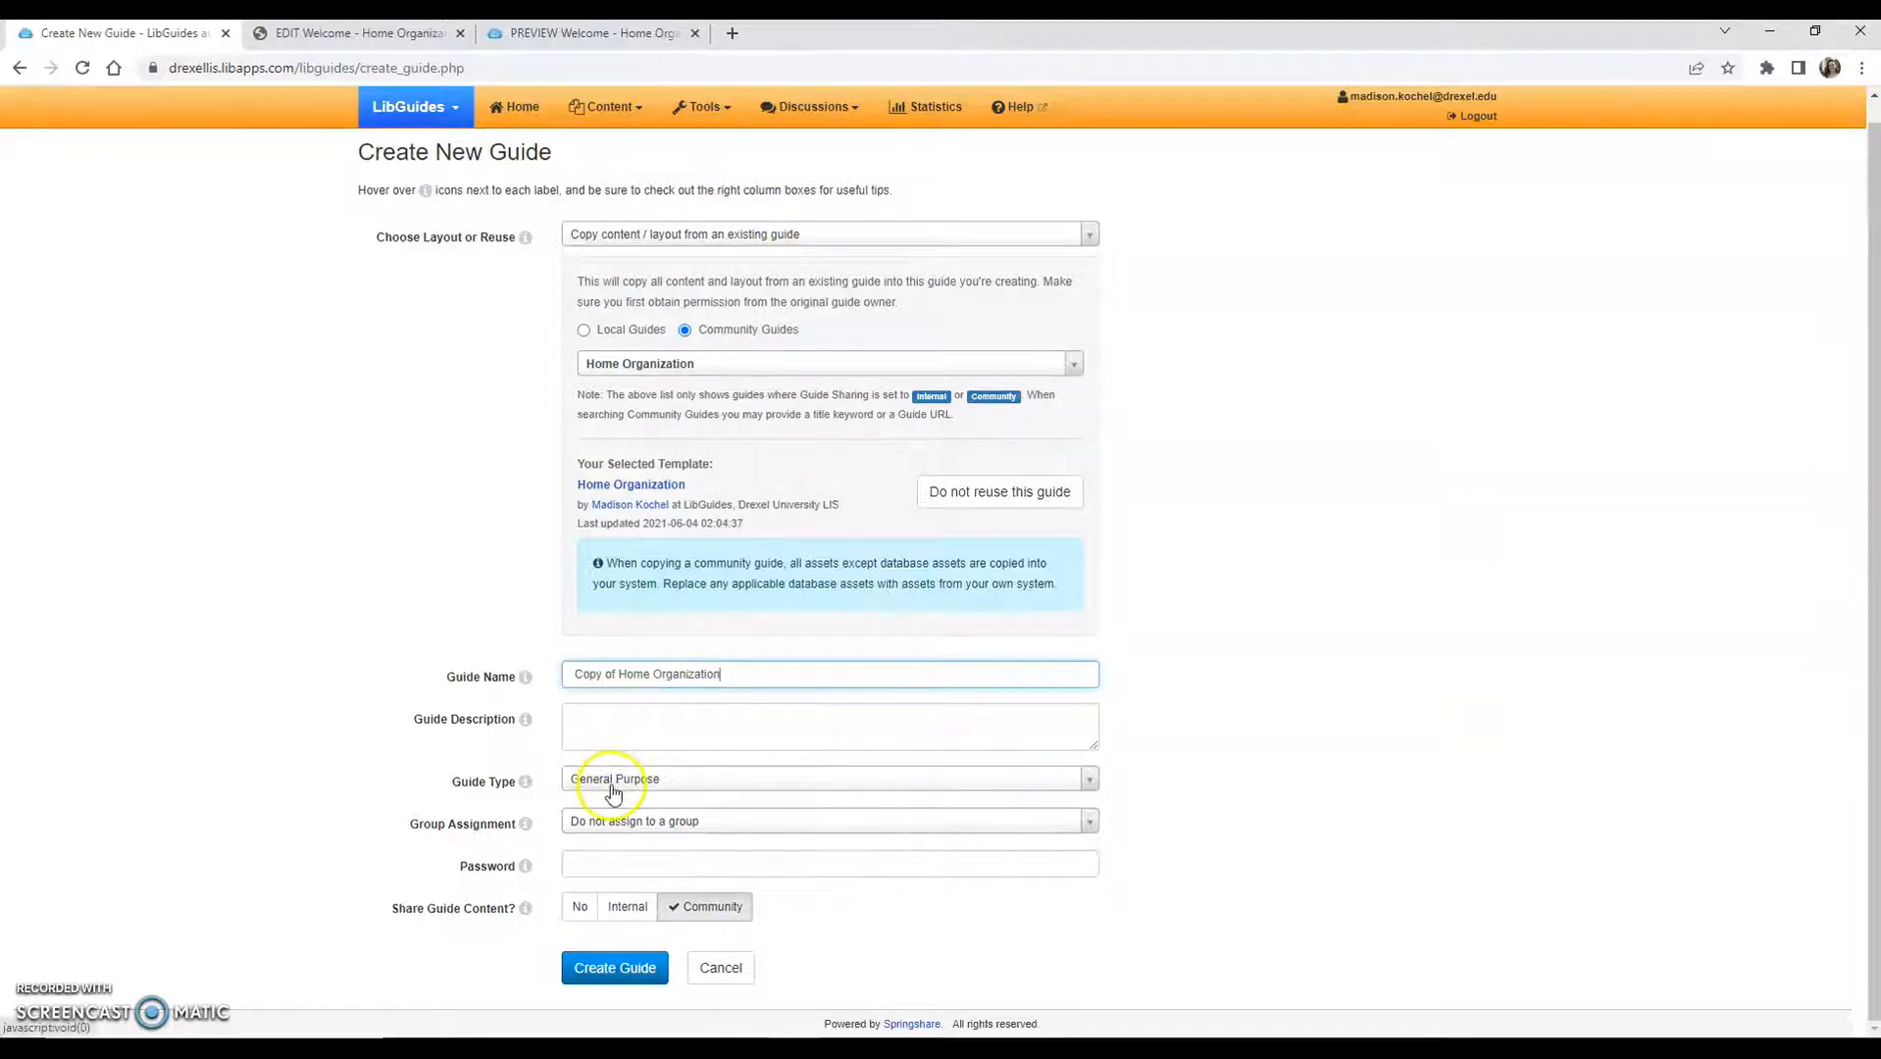
pyautogui.click(657, 820)
pyautogui.click(657, 823)
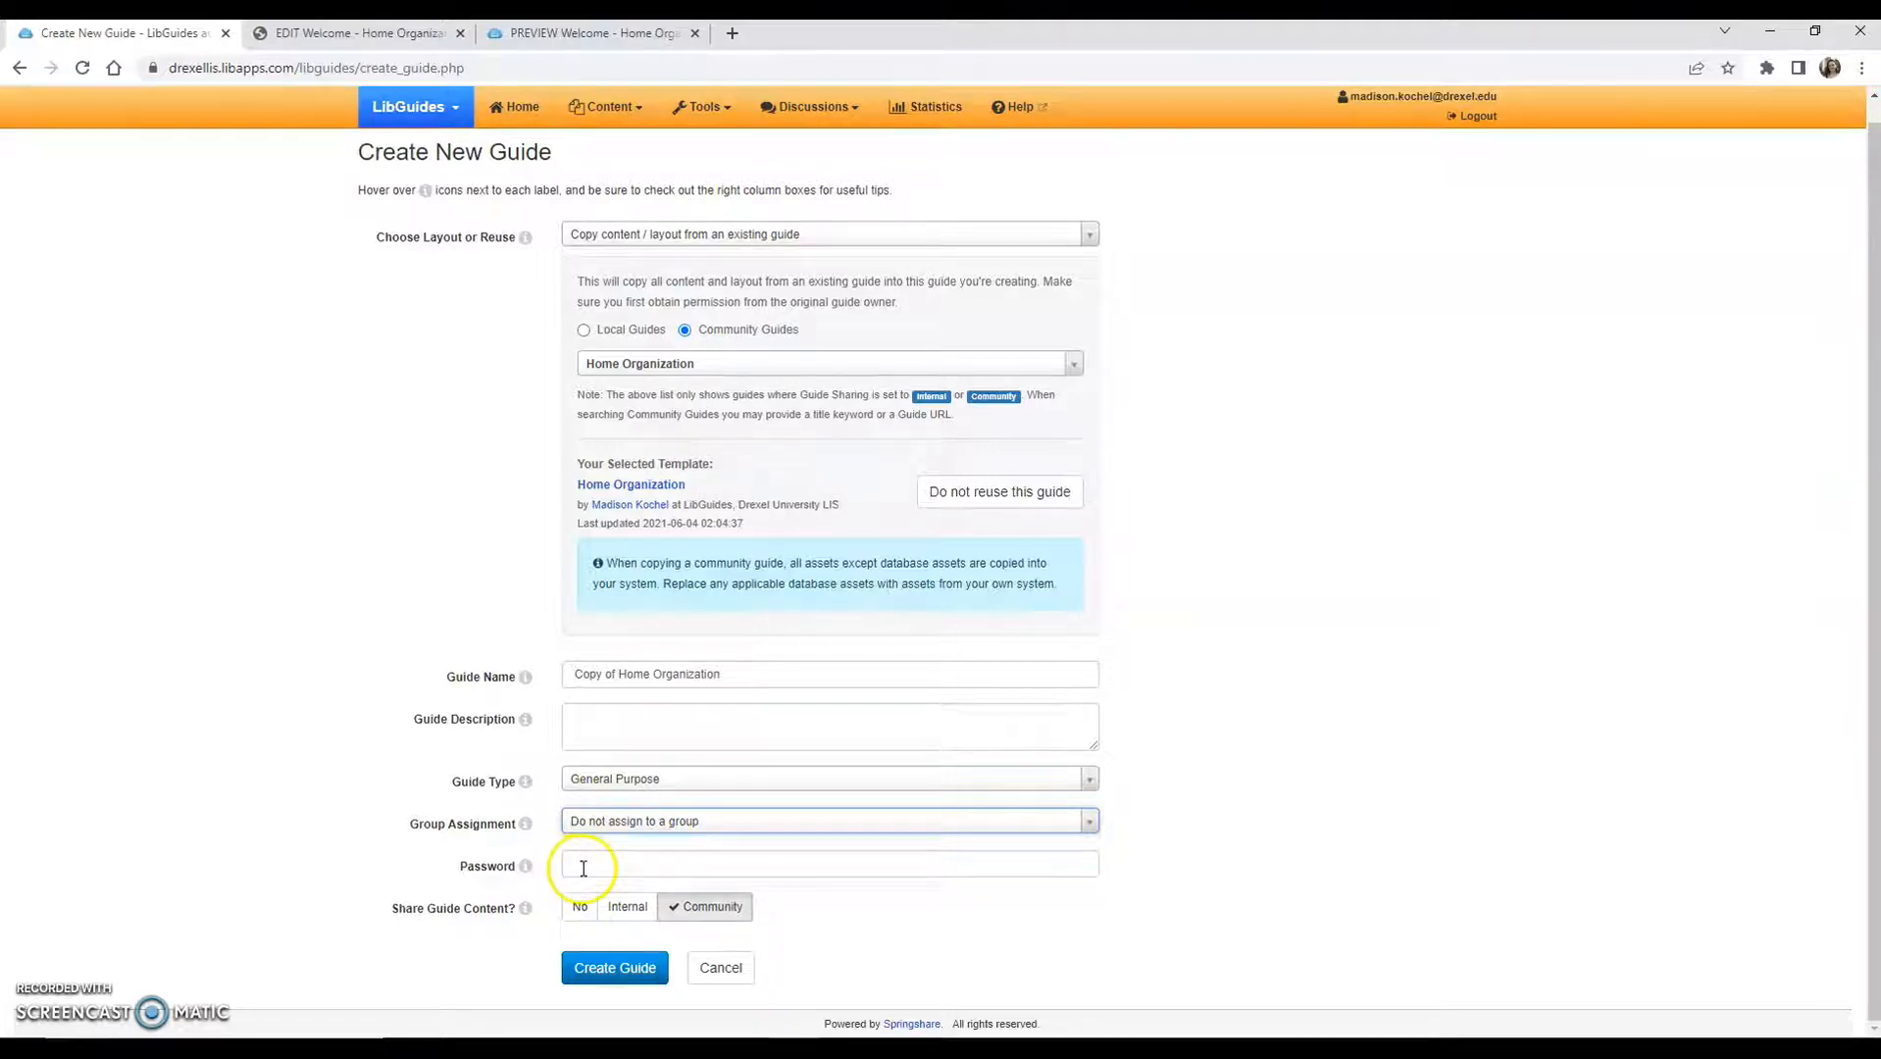
pyautogui.moveTo(527, 870)
pyautogui.click(643, 863)
pyautogui.click(725, 863)
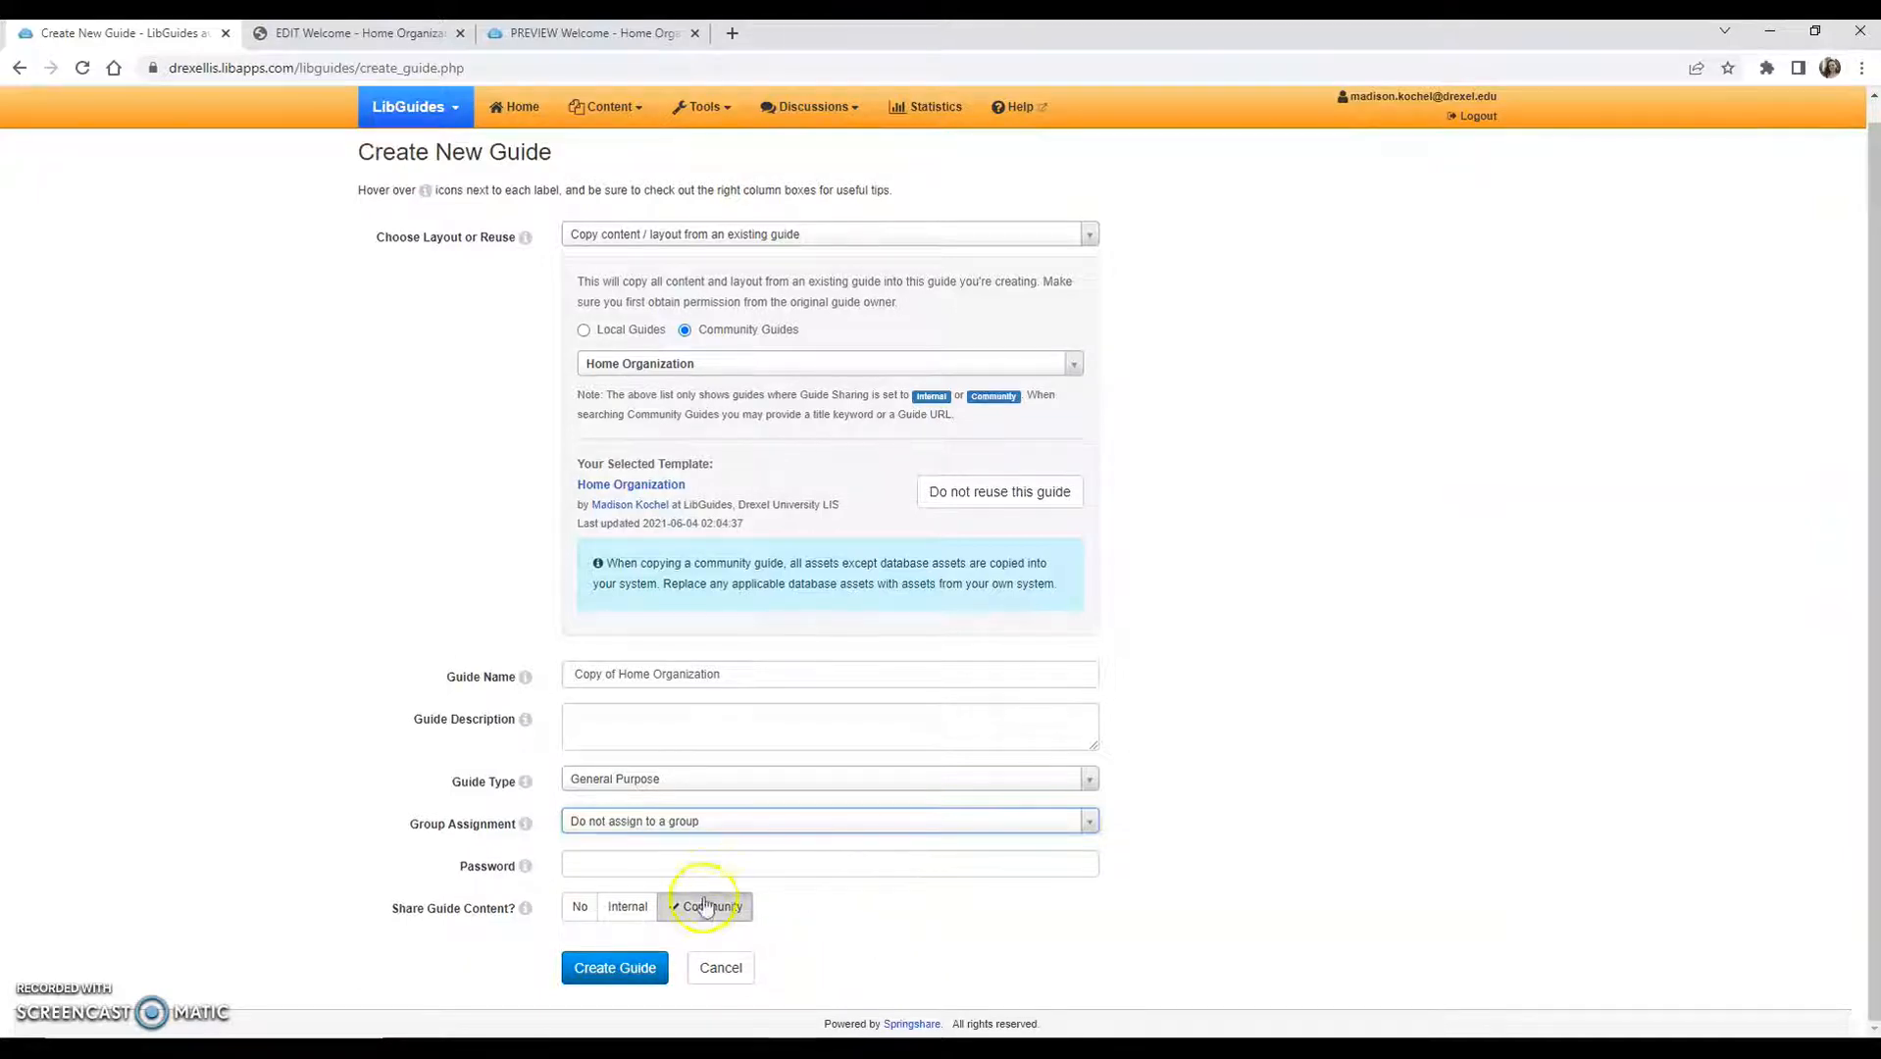
# Create the guide Copy of Home Organization with Community content sharing
pyautogui.click(654, 968)
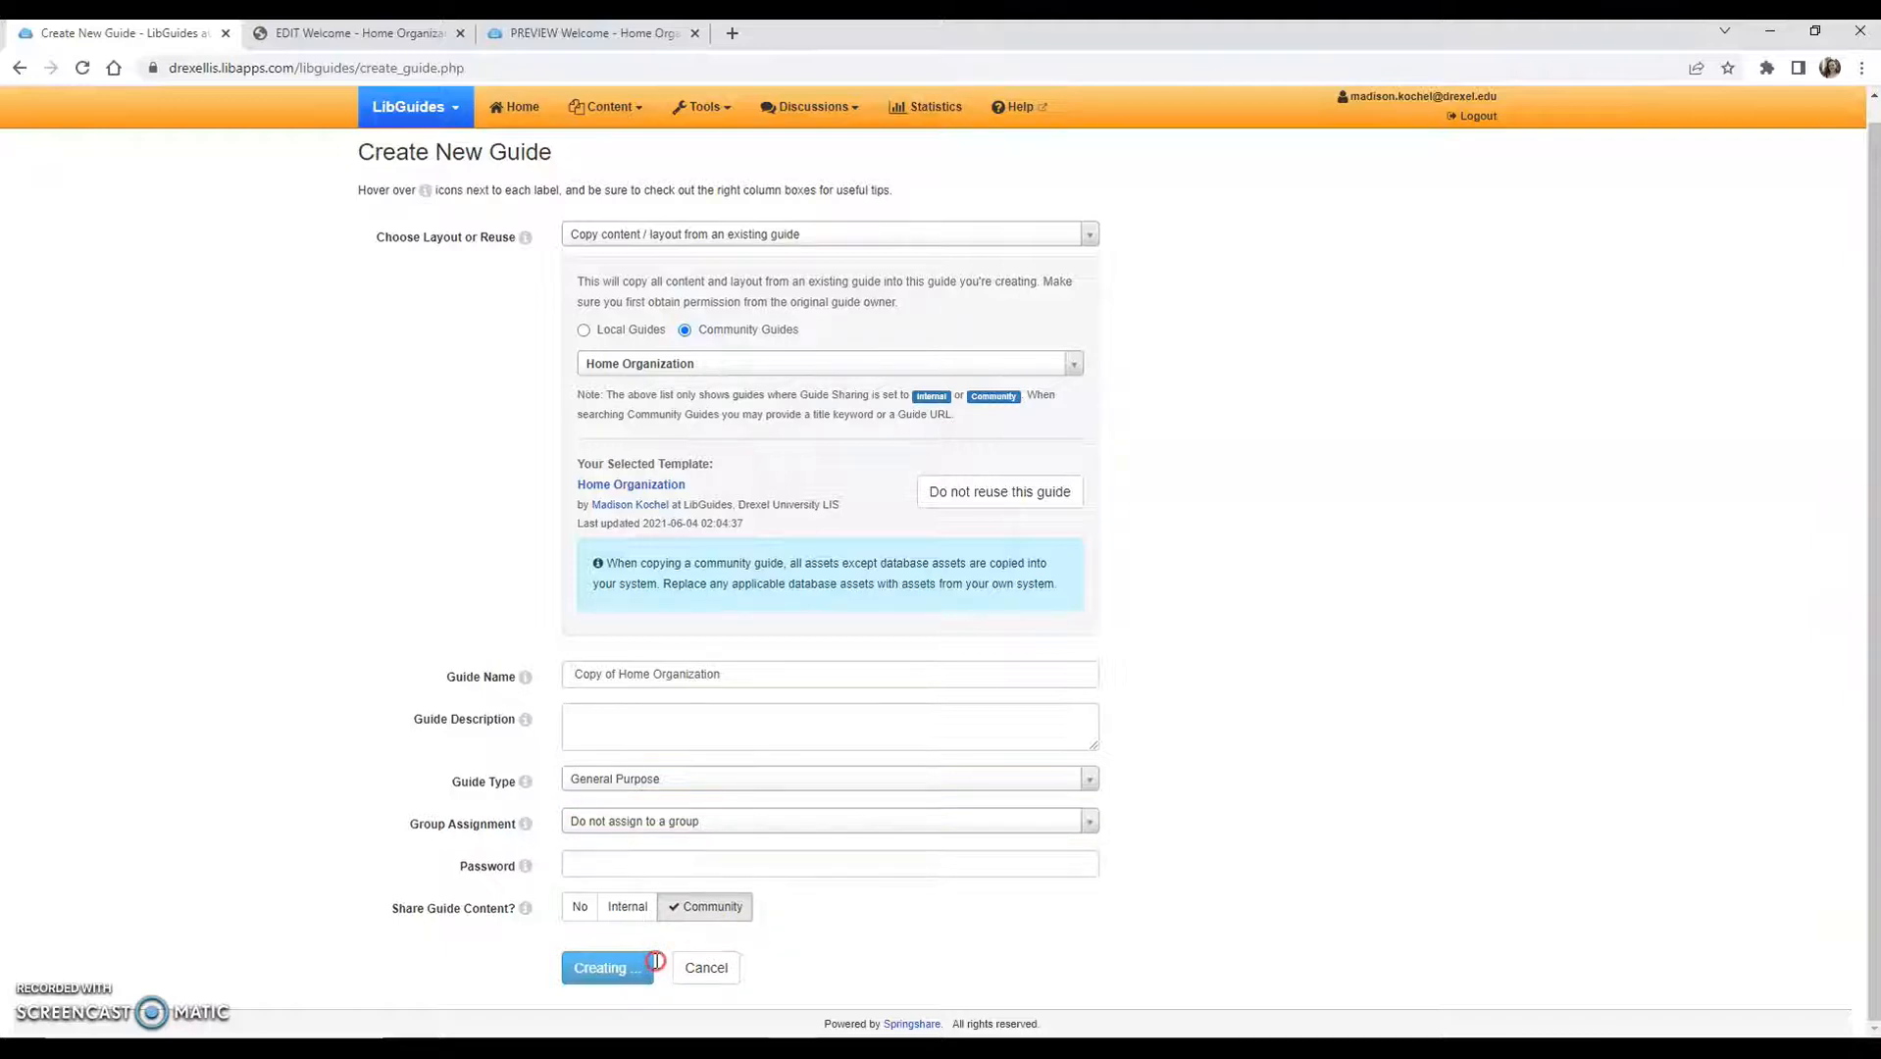
pyautogui.rightClick(828, 944)
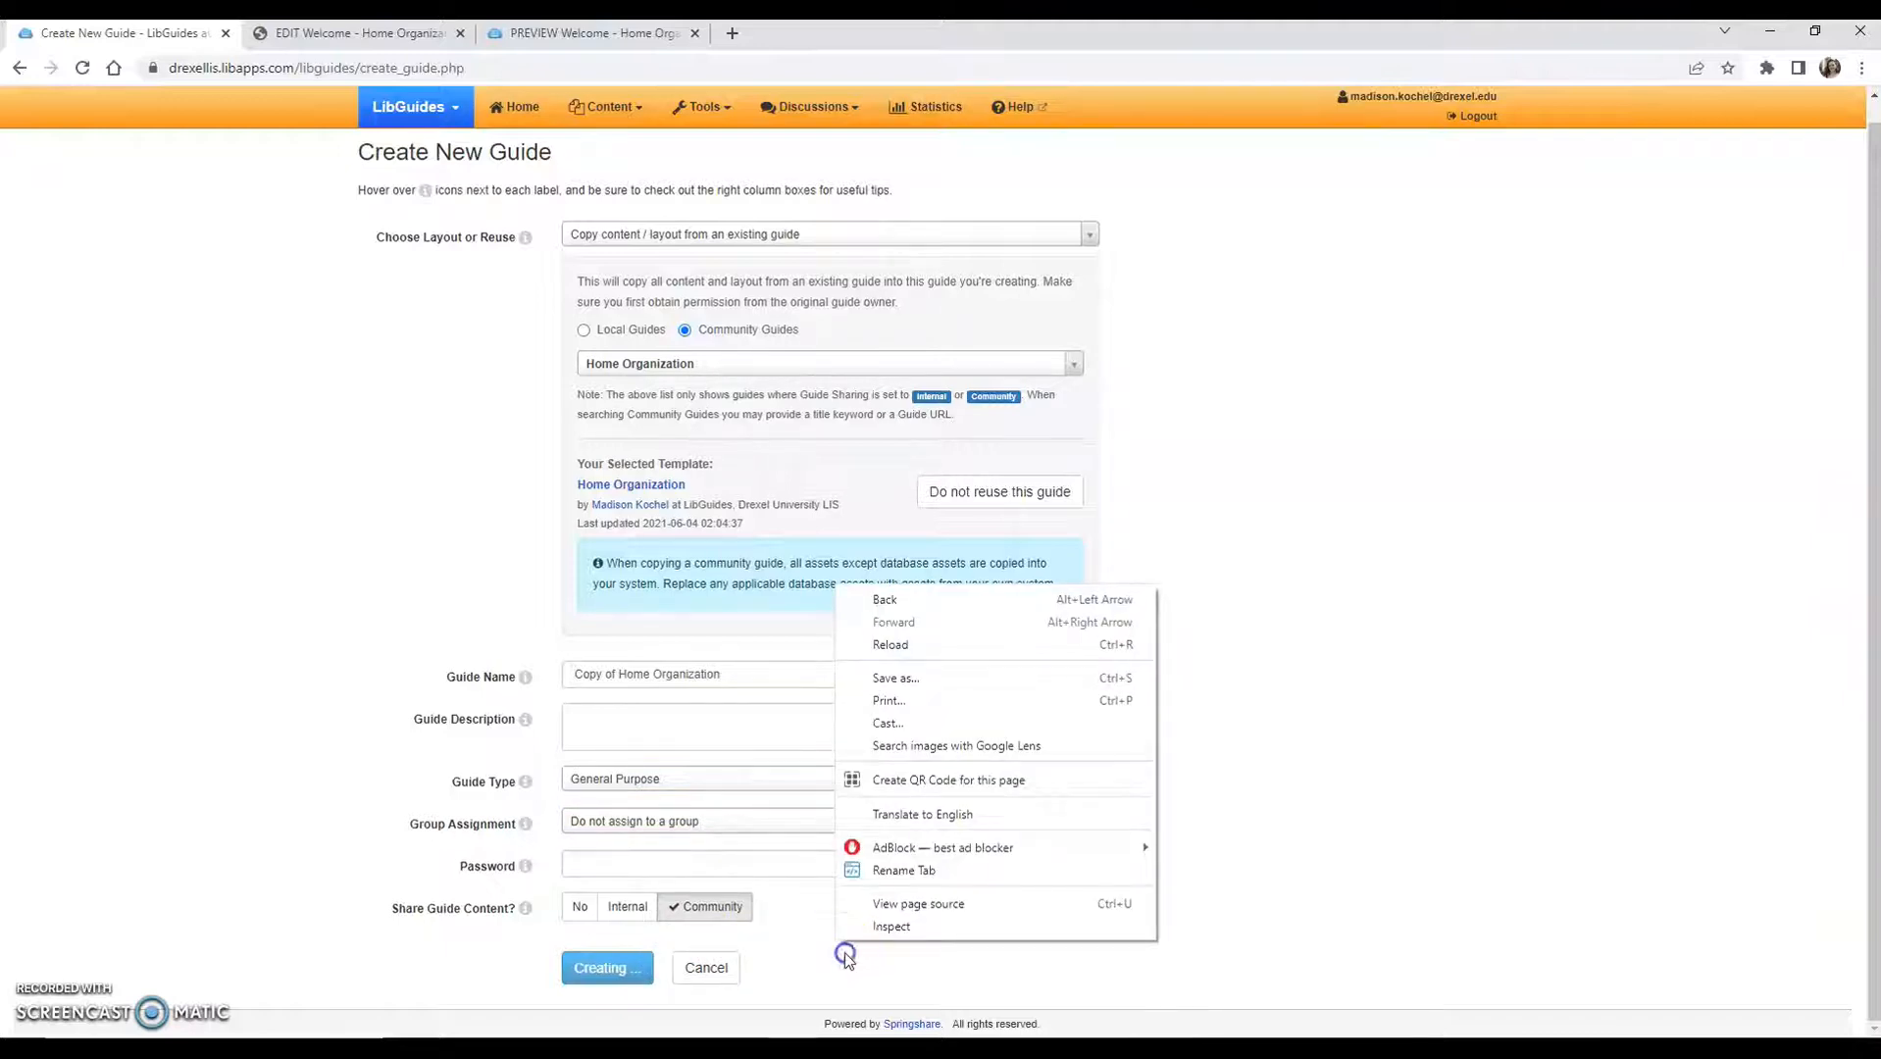
pyautogui.click(845, 953)
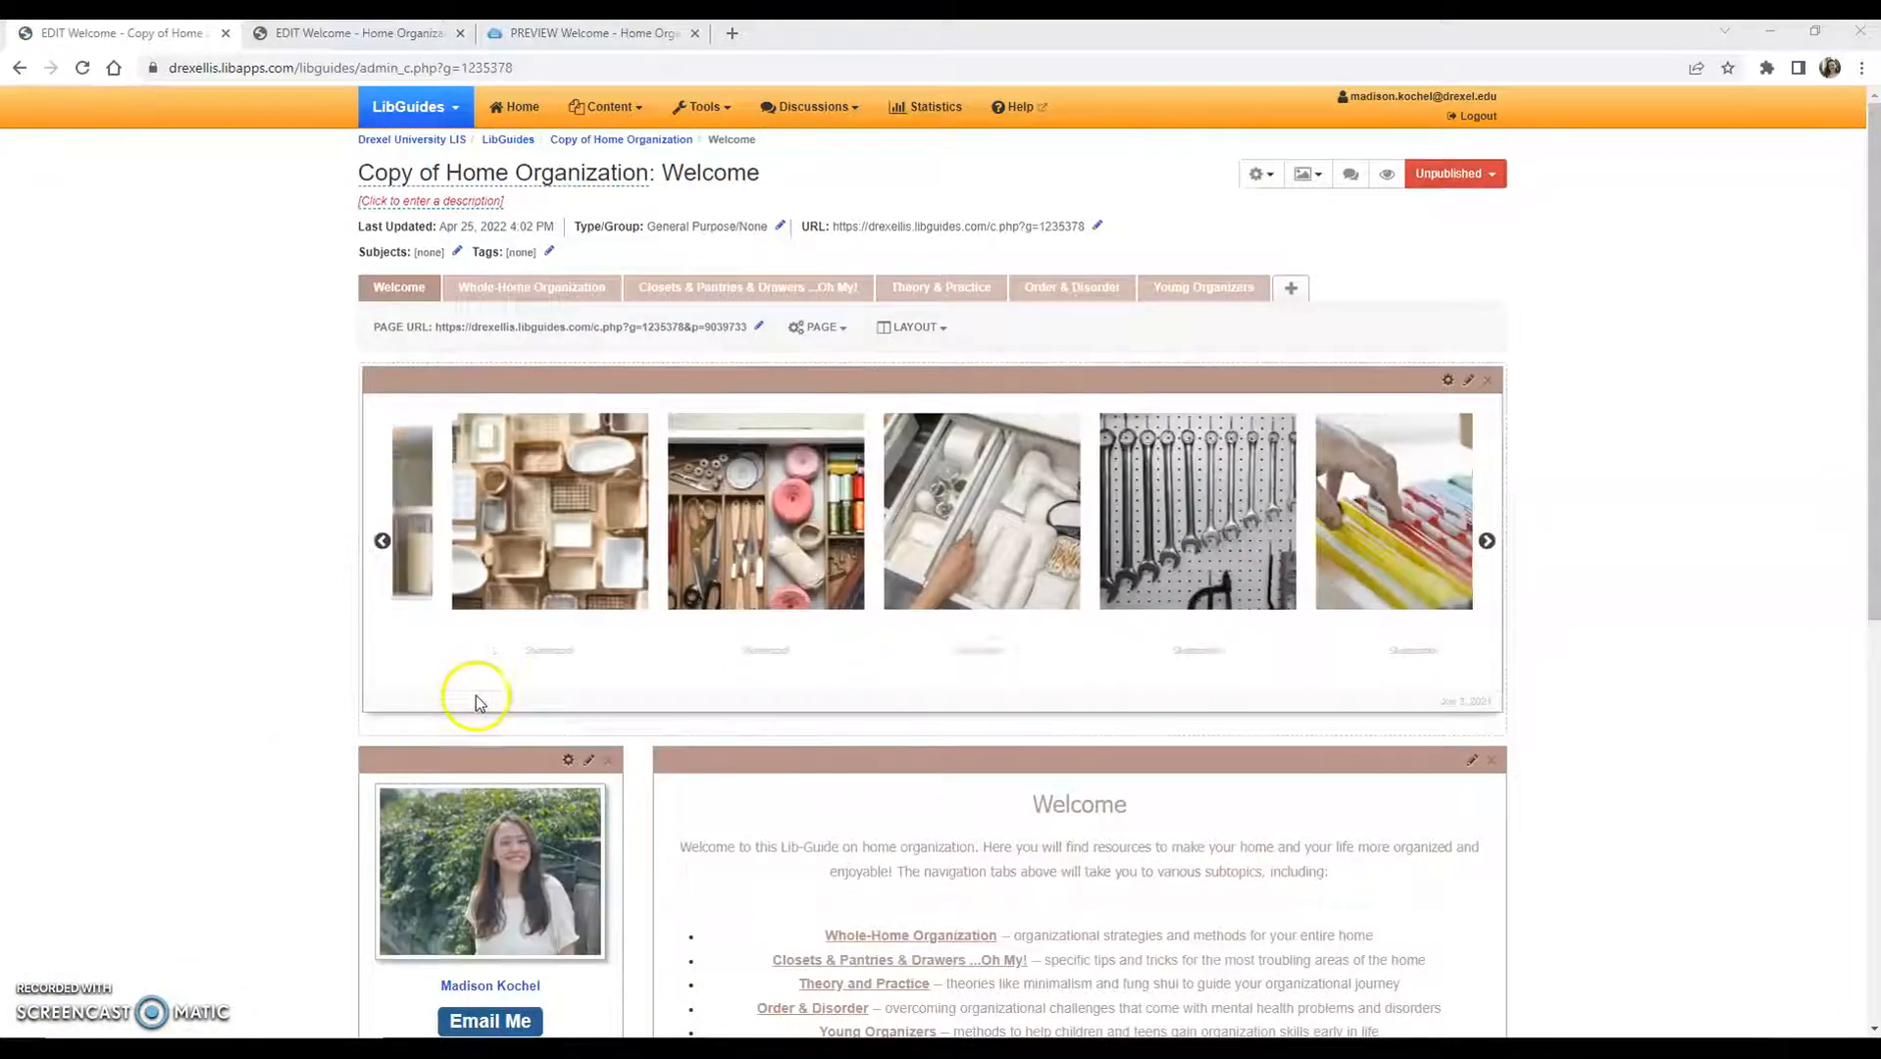
# Review the Welcome box's name, floating box and draft mode settings, and close them without changes
pyautogui.scroll(-1, 740, 649)
pyautogui.scroll(1, 738, 647)
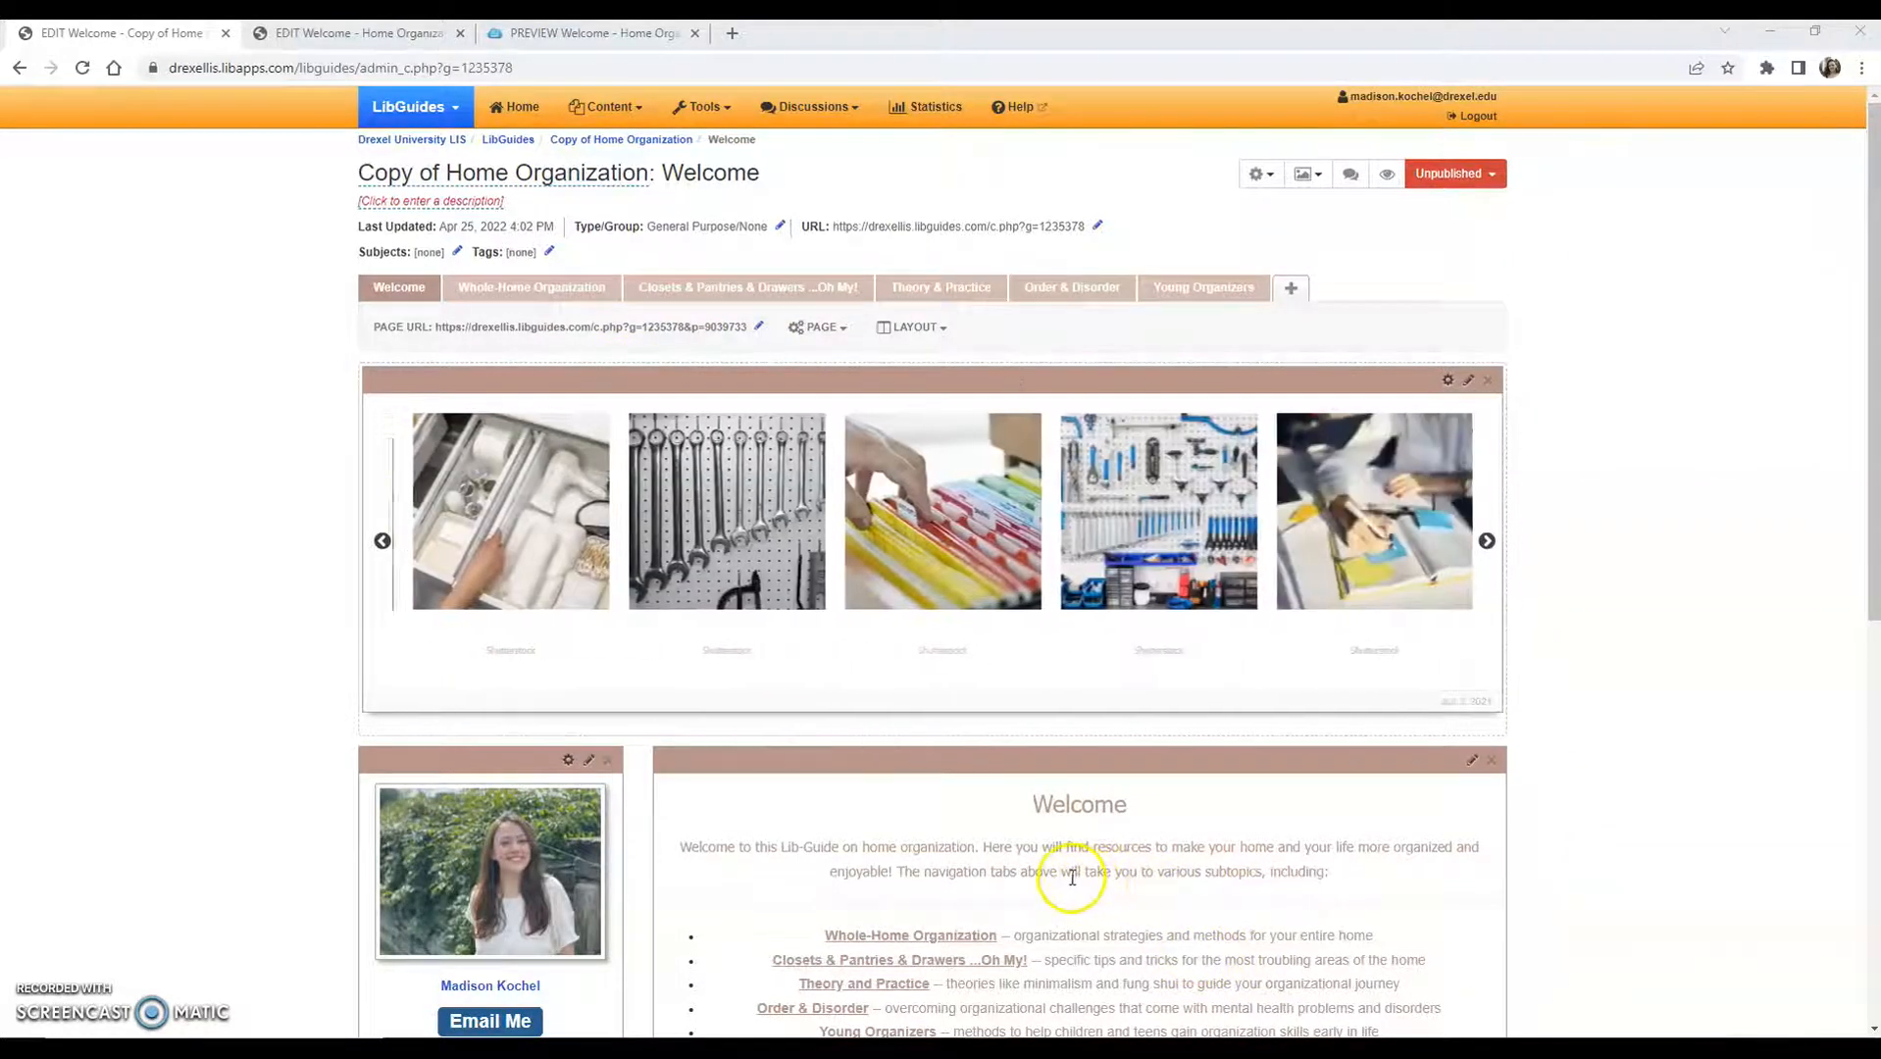
pyautogui.scroll(-4, 1368, 722)
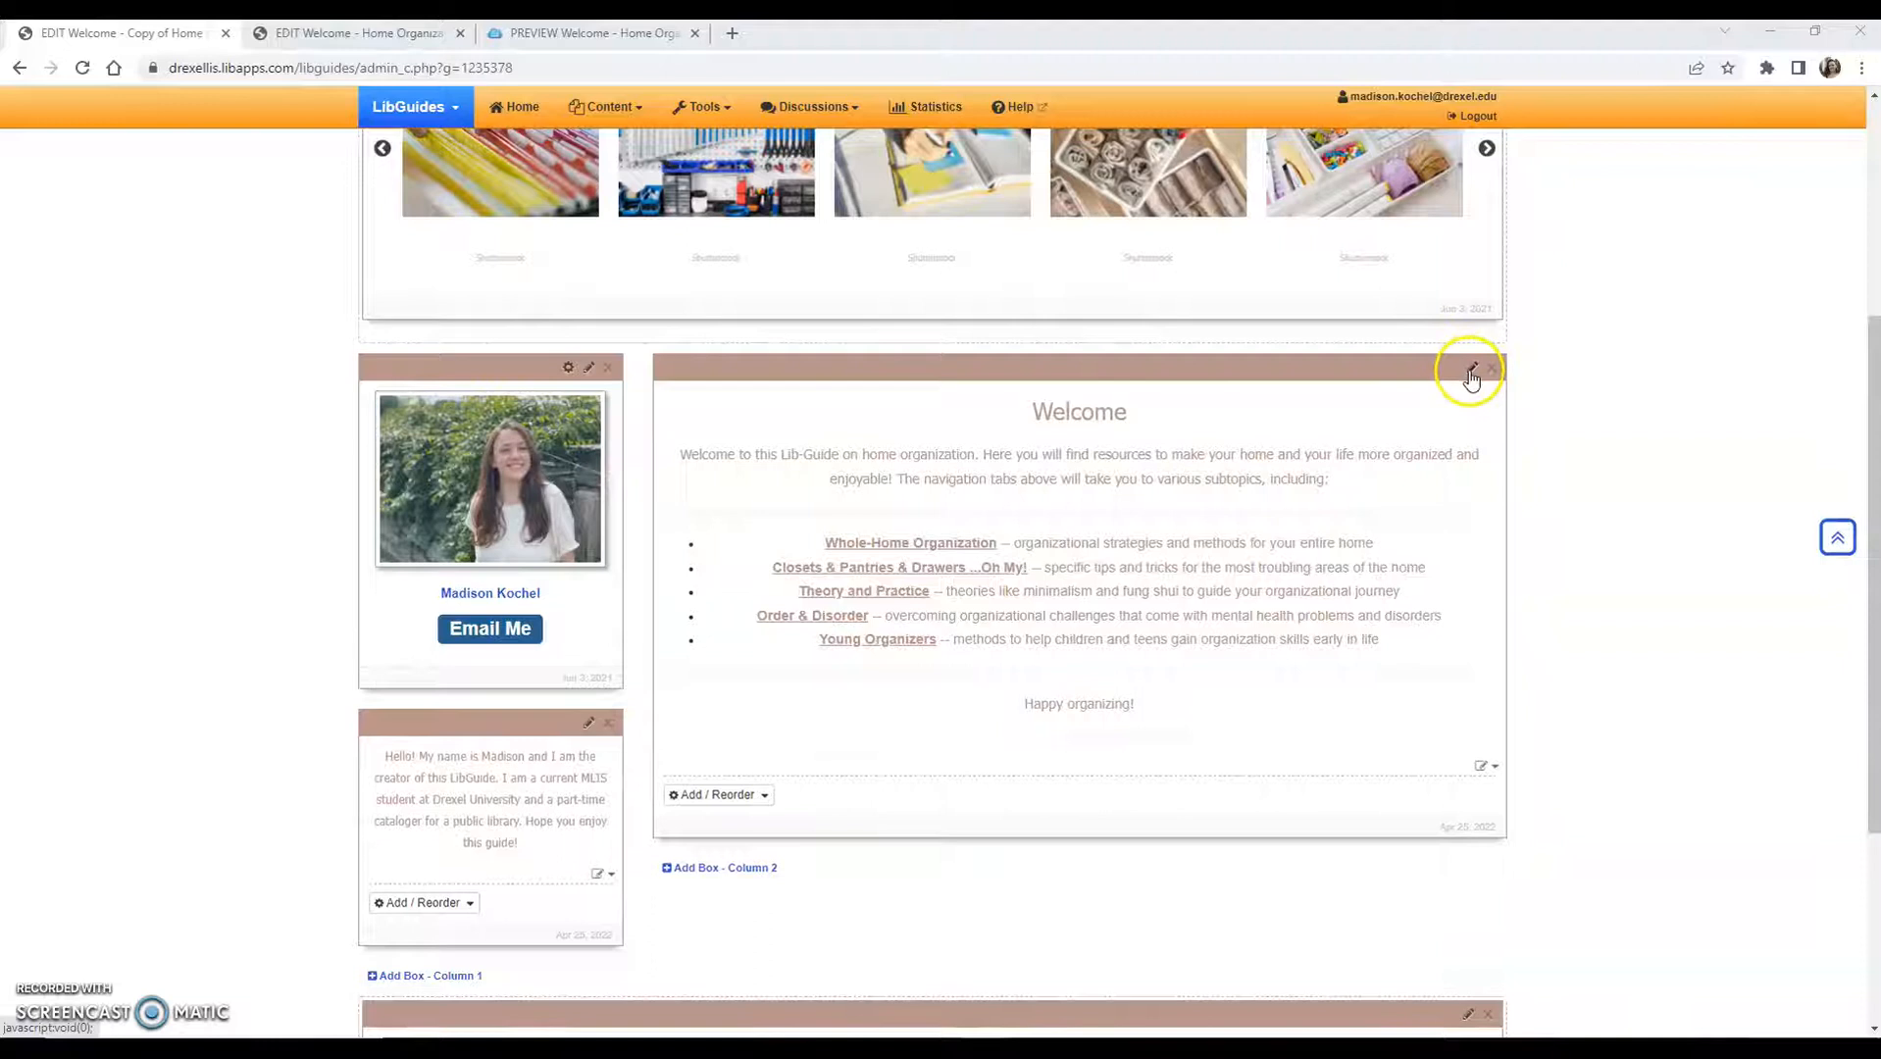
pyautogui.click(1471, 372)
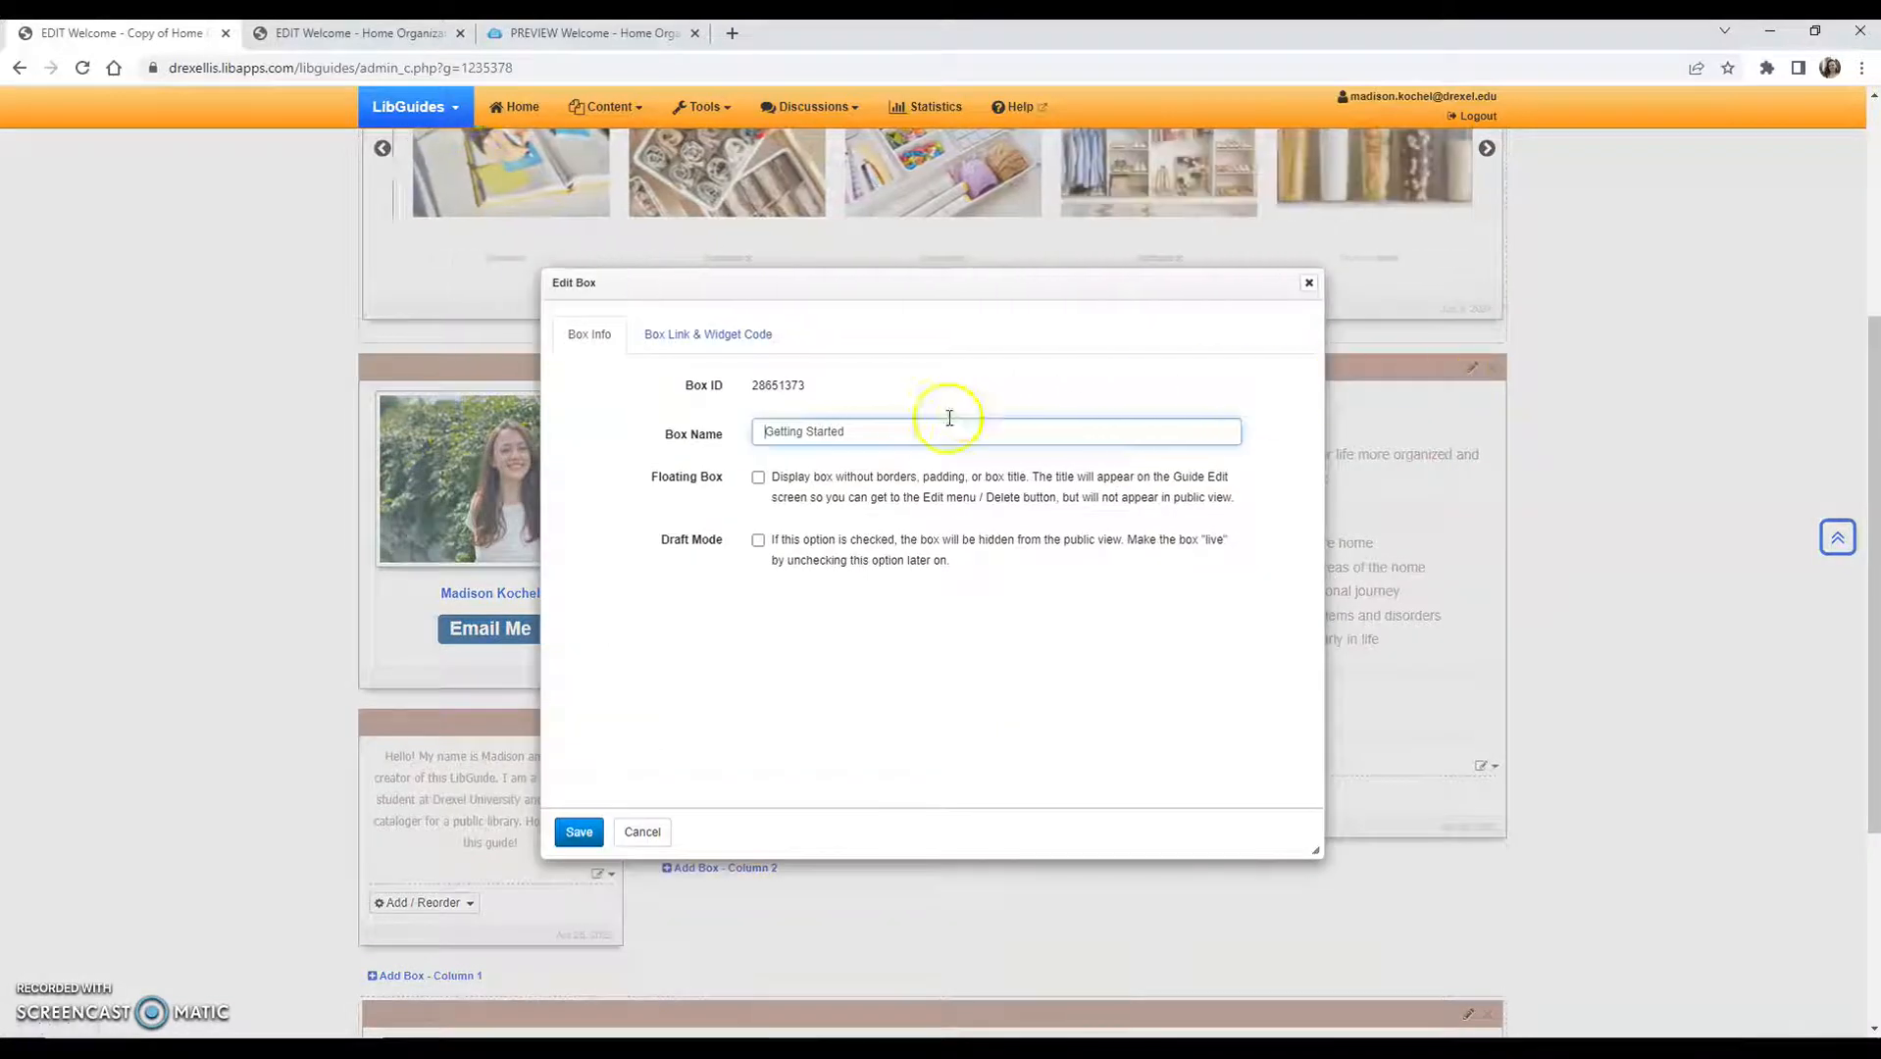
pyautogui.moveTo(936, 430); pyautogui.dragTo(714, 432)
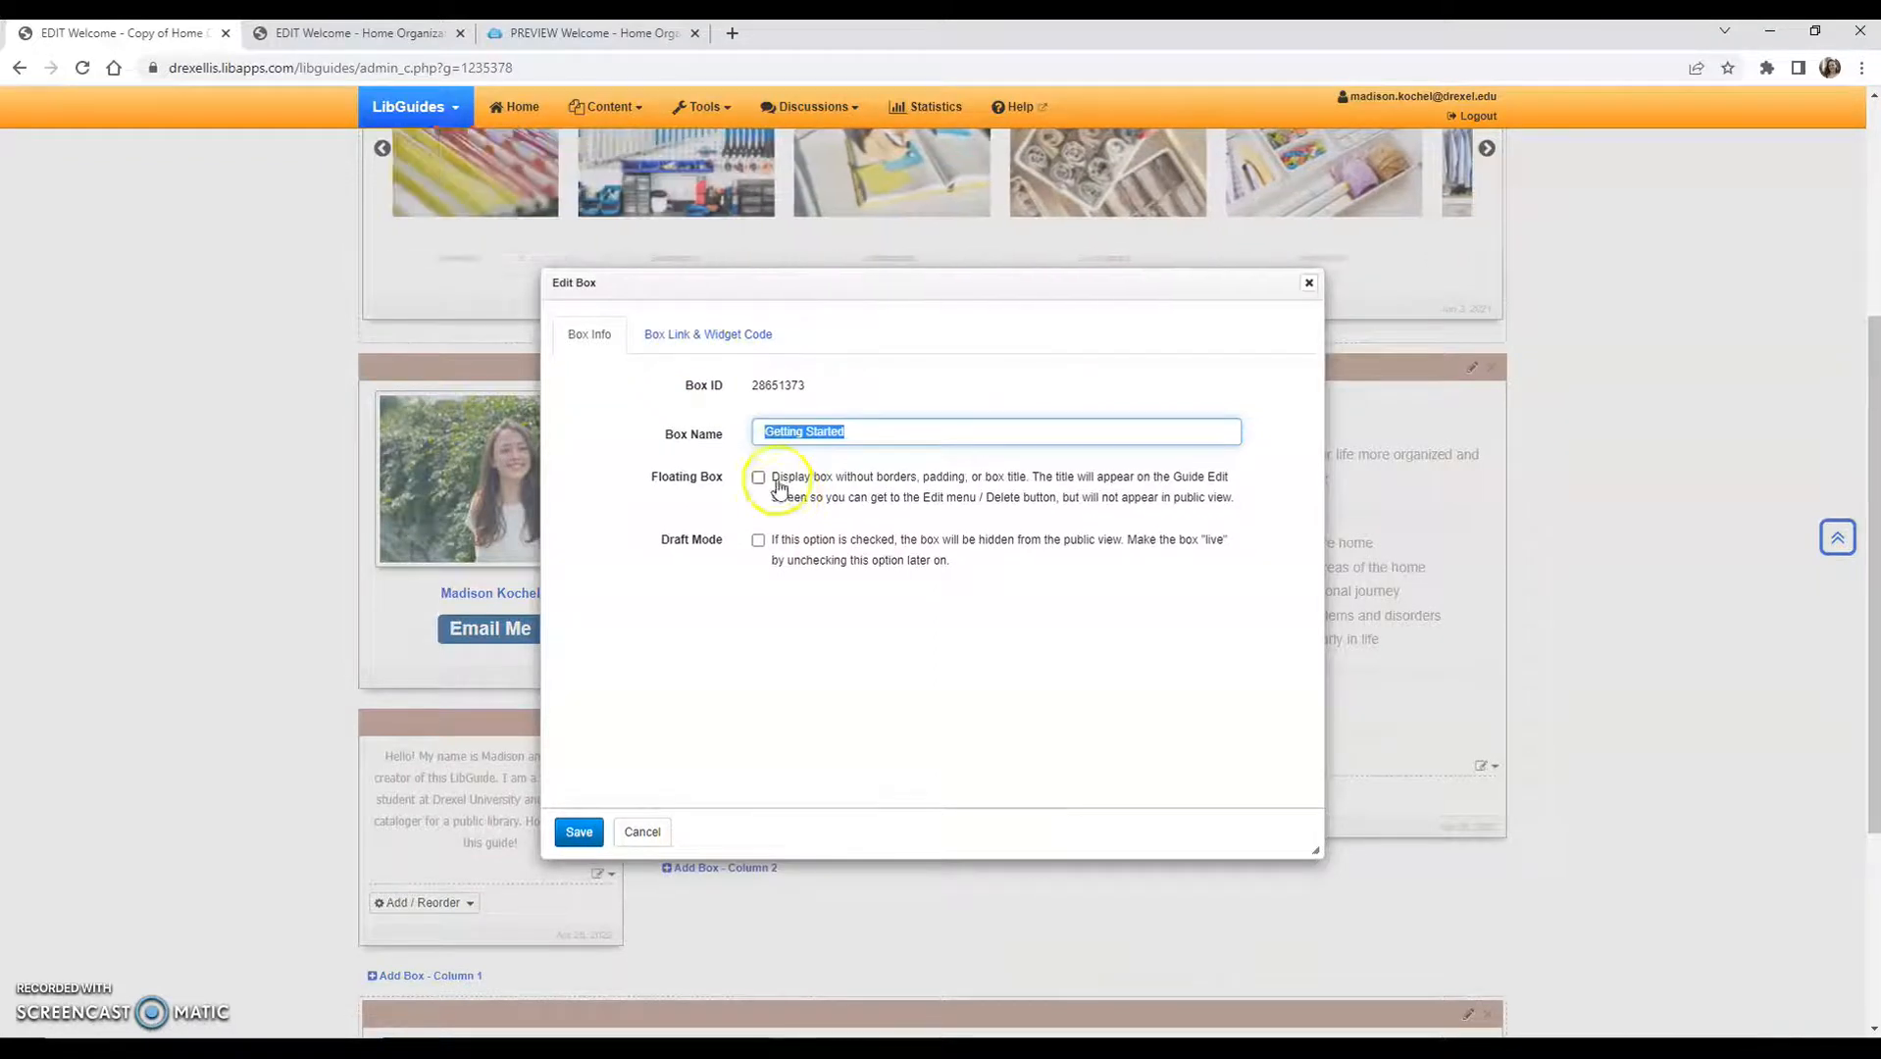
pyautogui.click(711, 331)
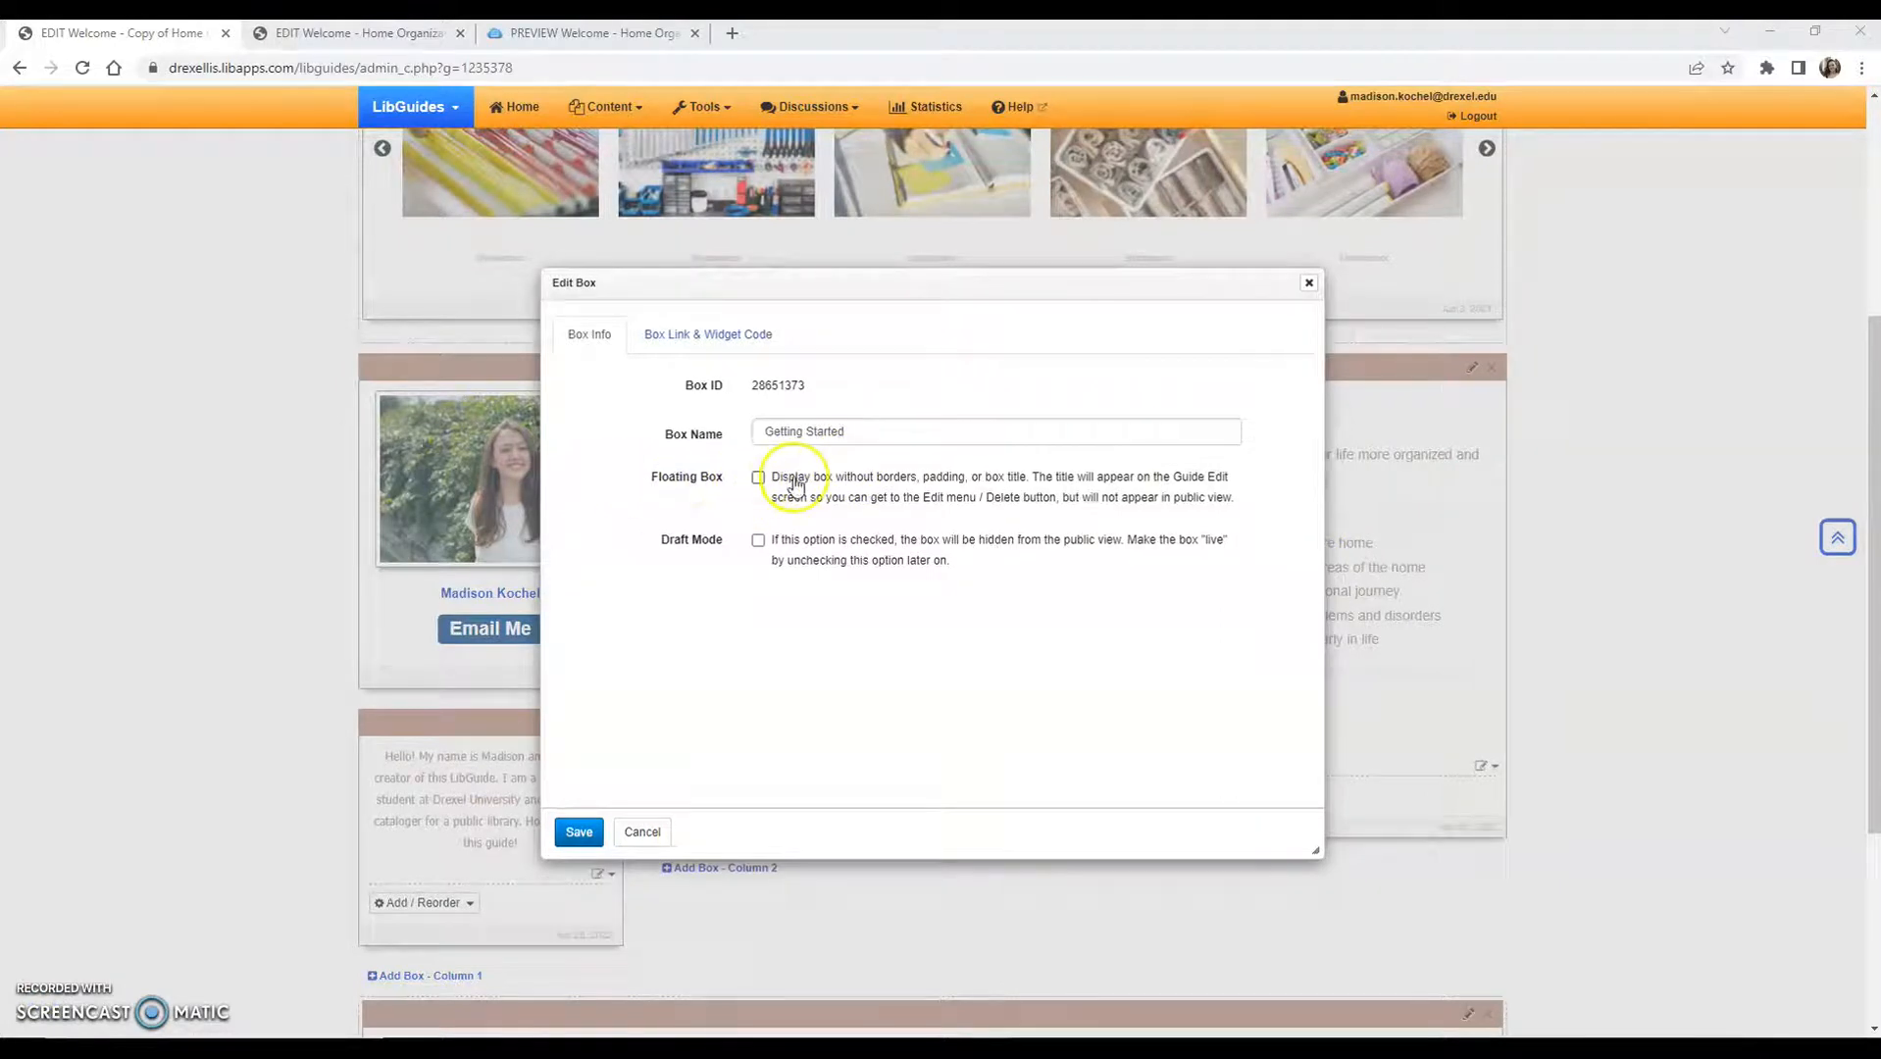
pyautogui.click(937, 541)
pyautogui.click(948, 522)
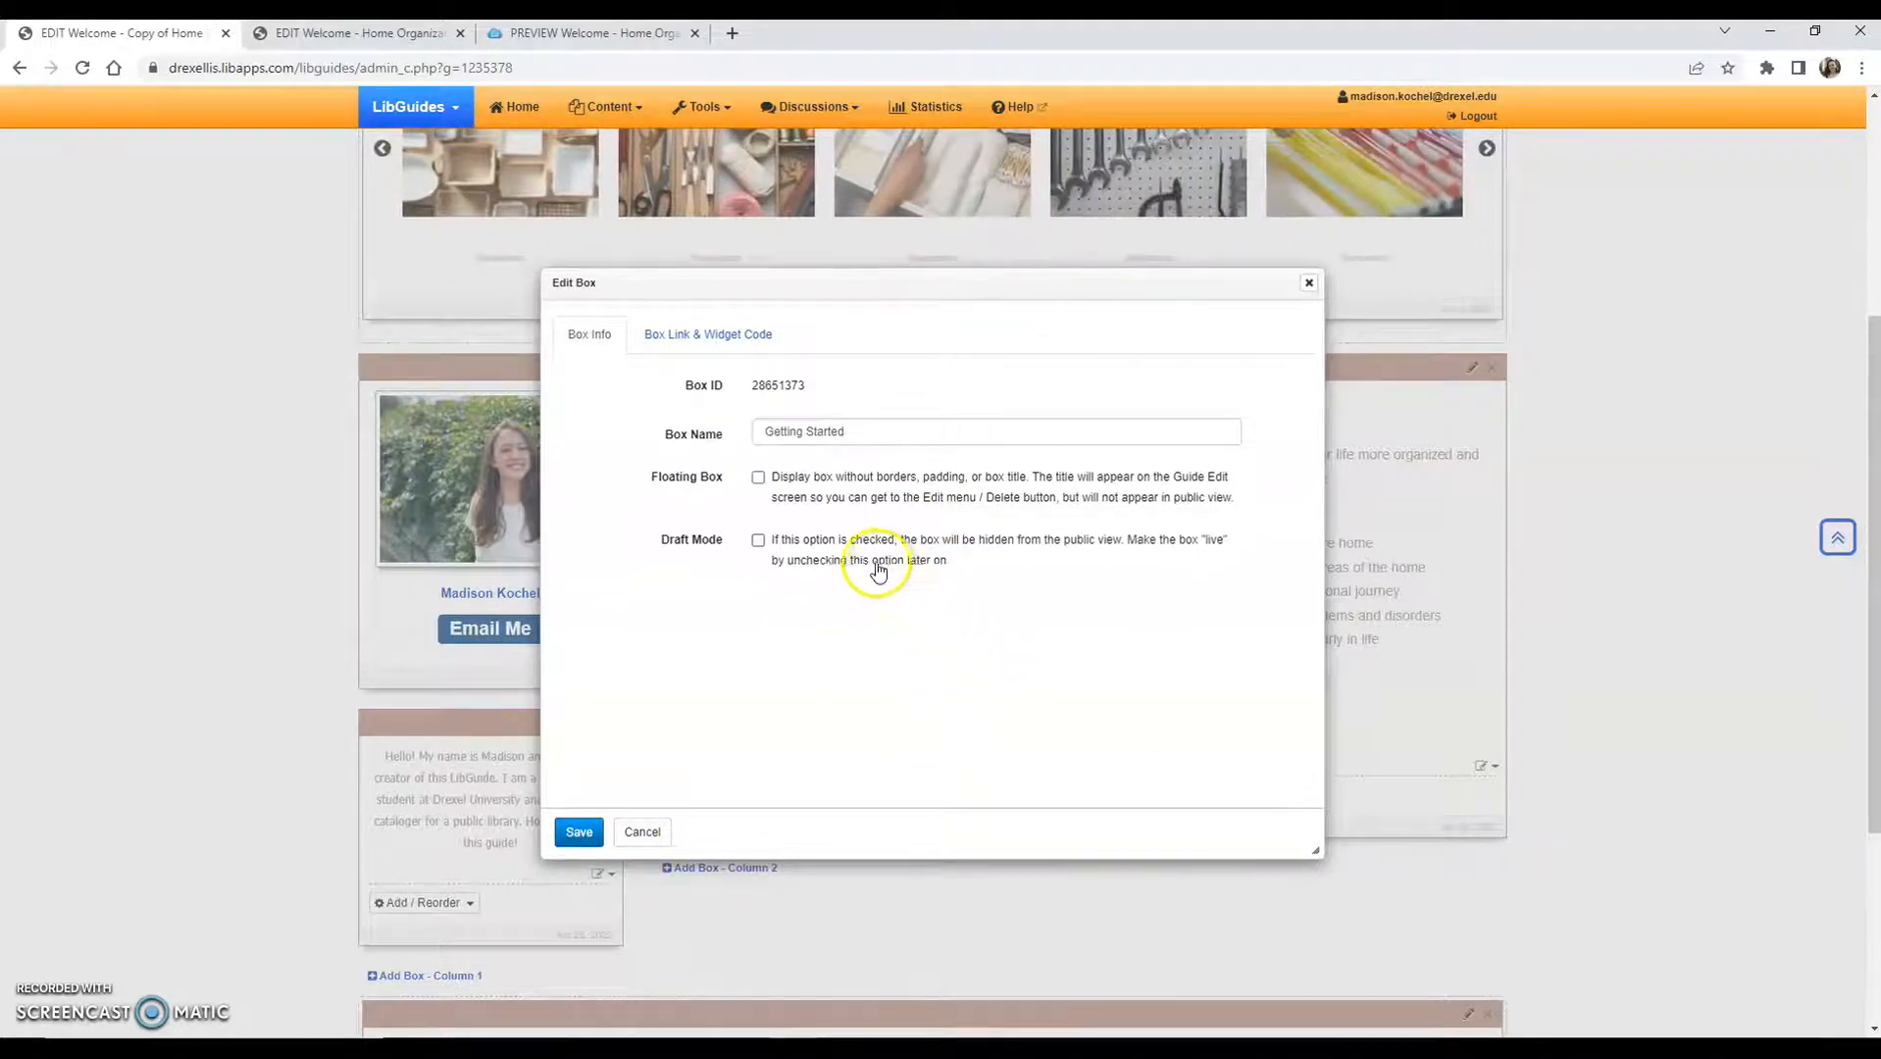
pyautogui.click(1309, 284)
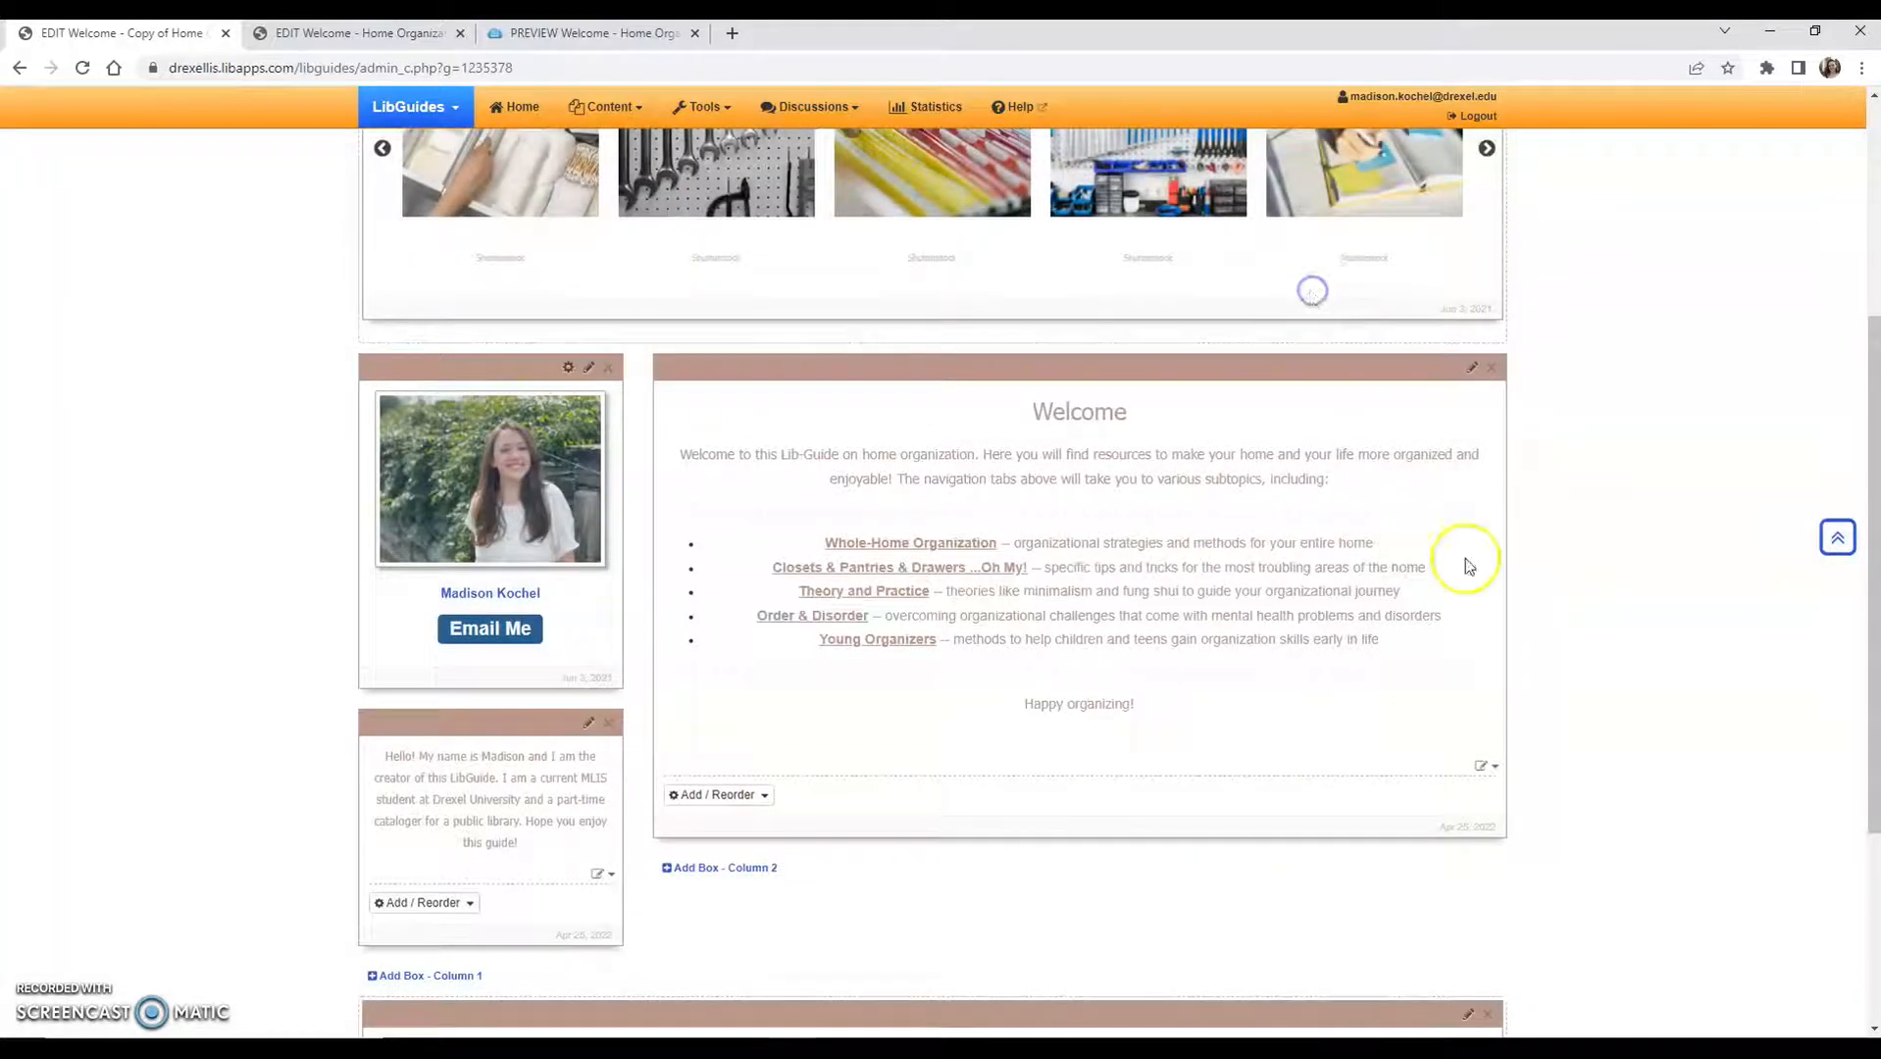
# Open the Welcome box's text in the Rich Text Editor, read through its content, and close it without saving
pyautogui.click(1483, 769)
pyautogui.click(1517, 791)
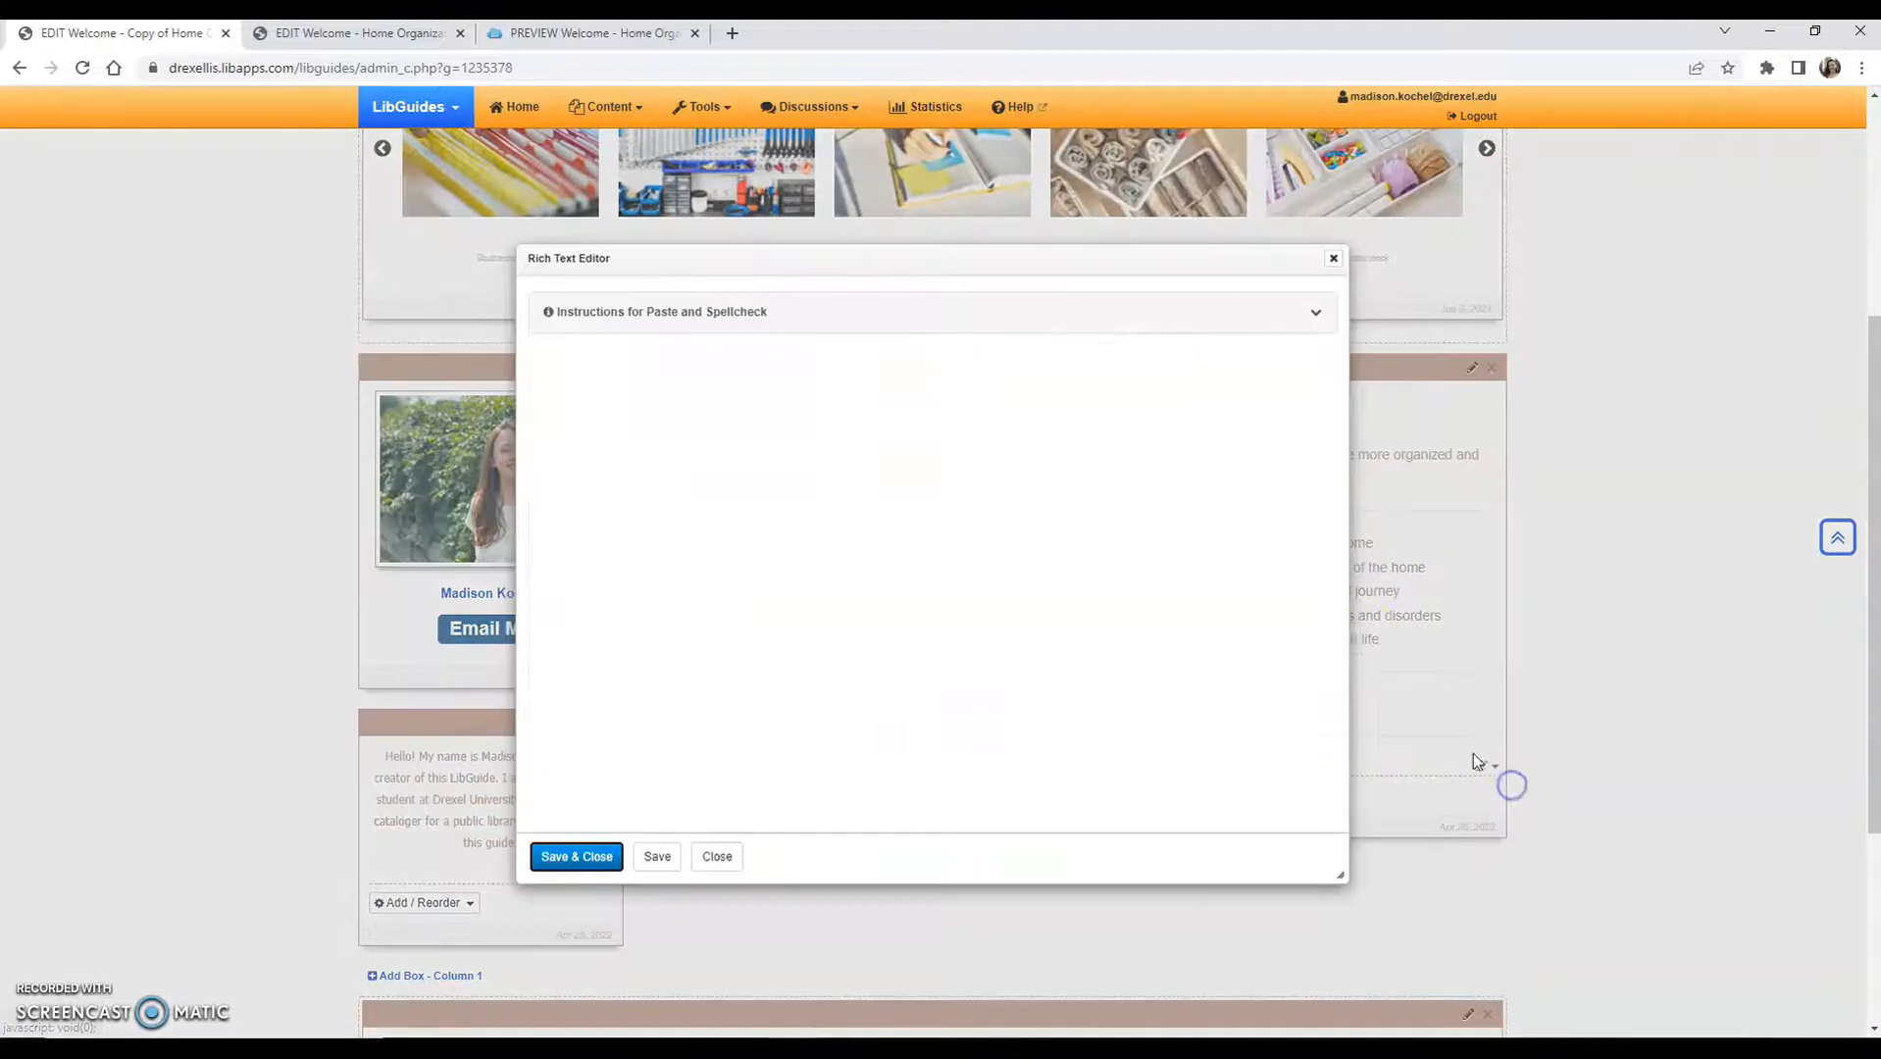
pyautogui.click(863, 447)
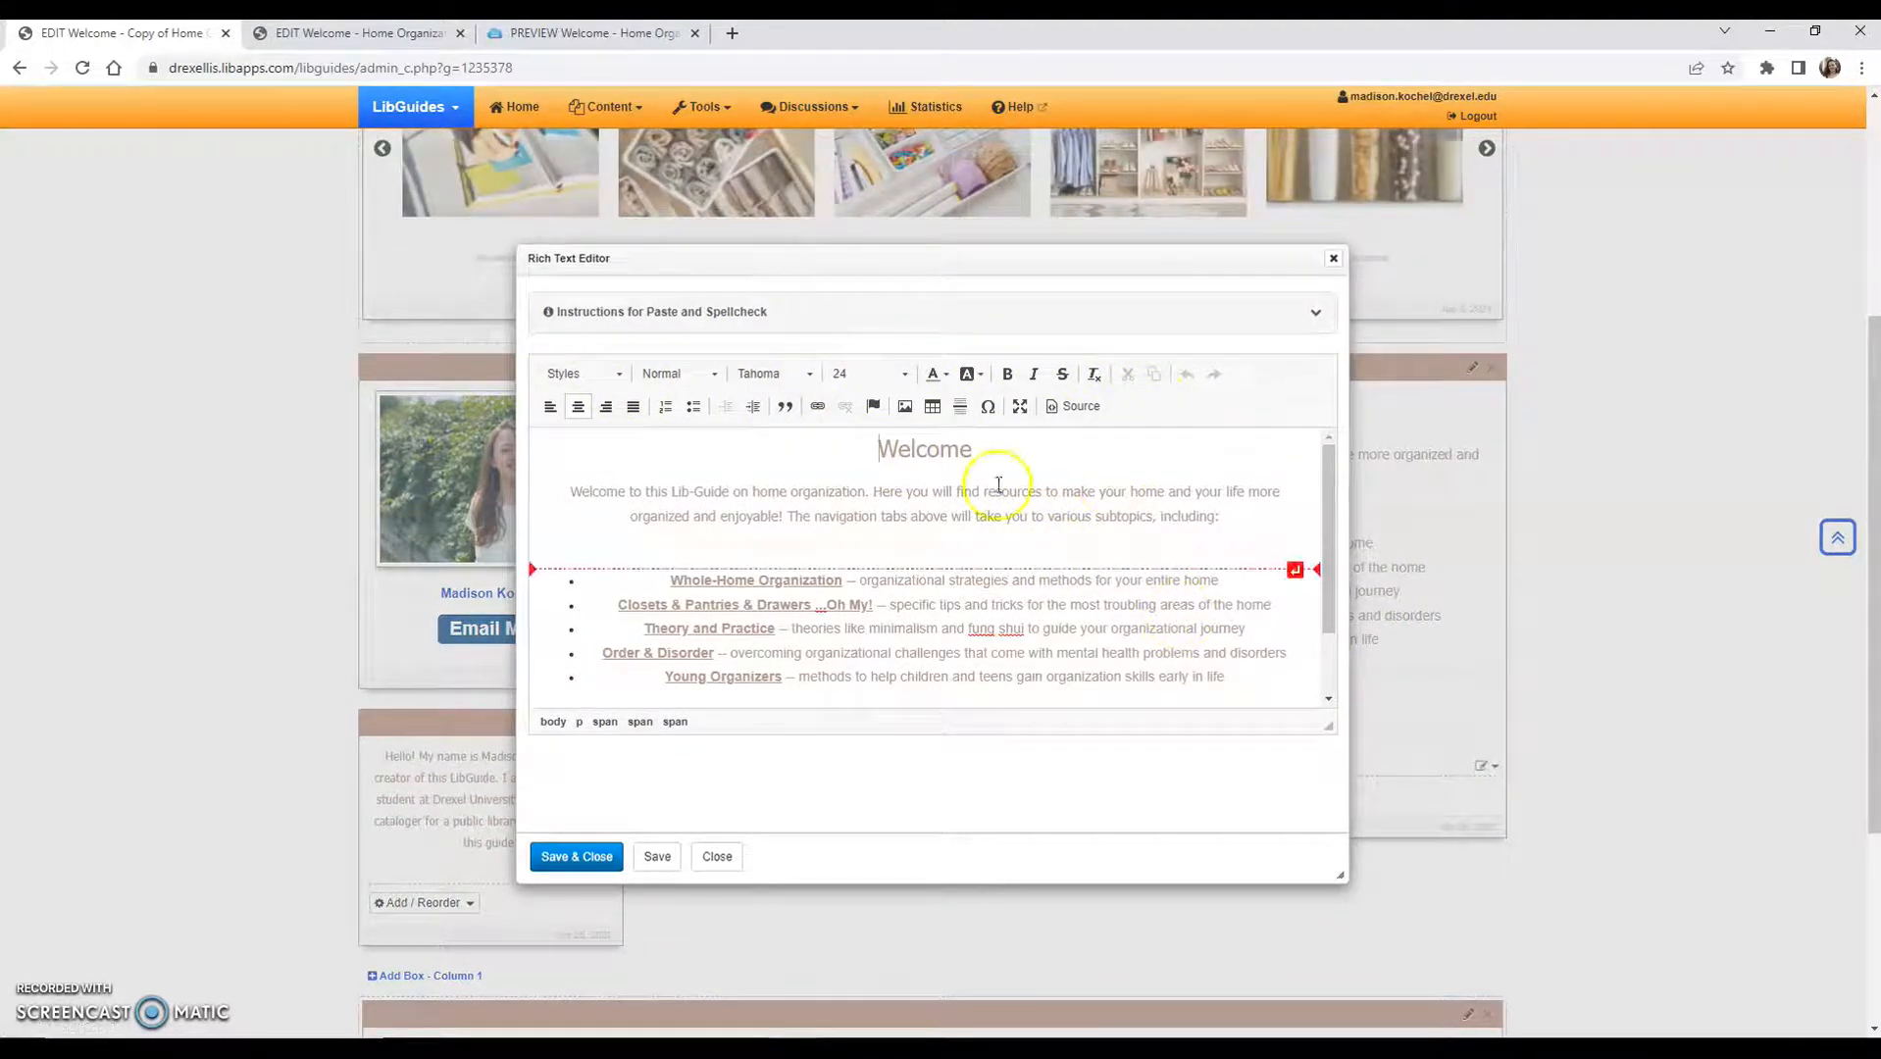
pyautogui.scroll(-1, 981, 547)
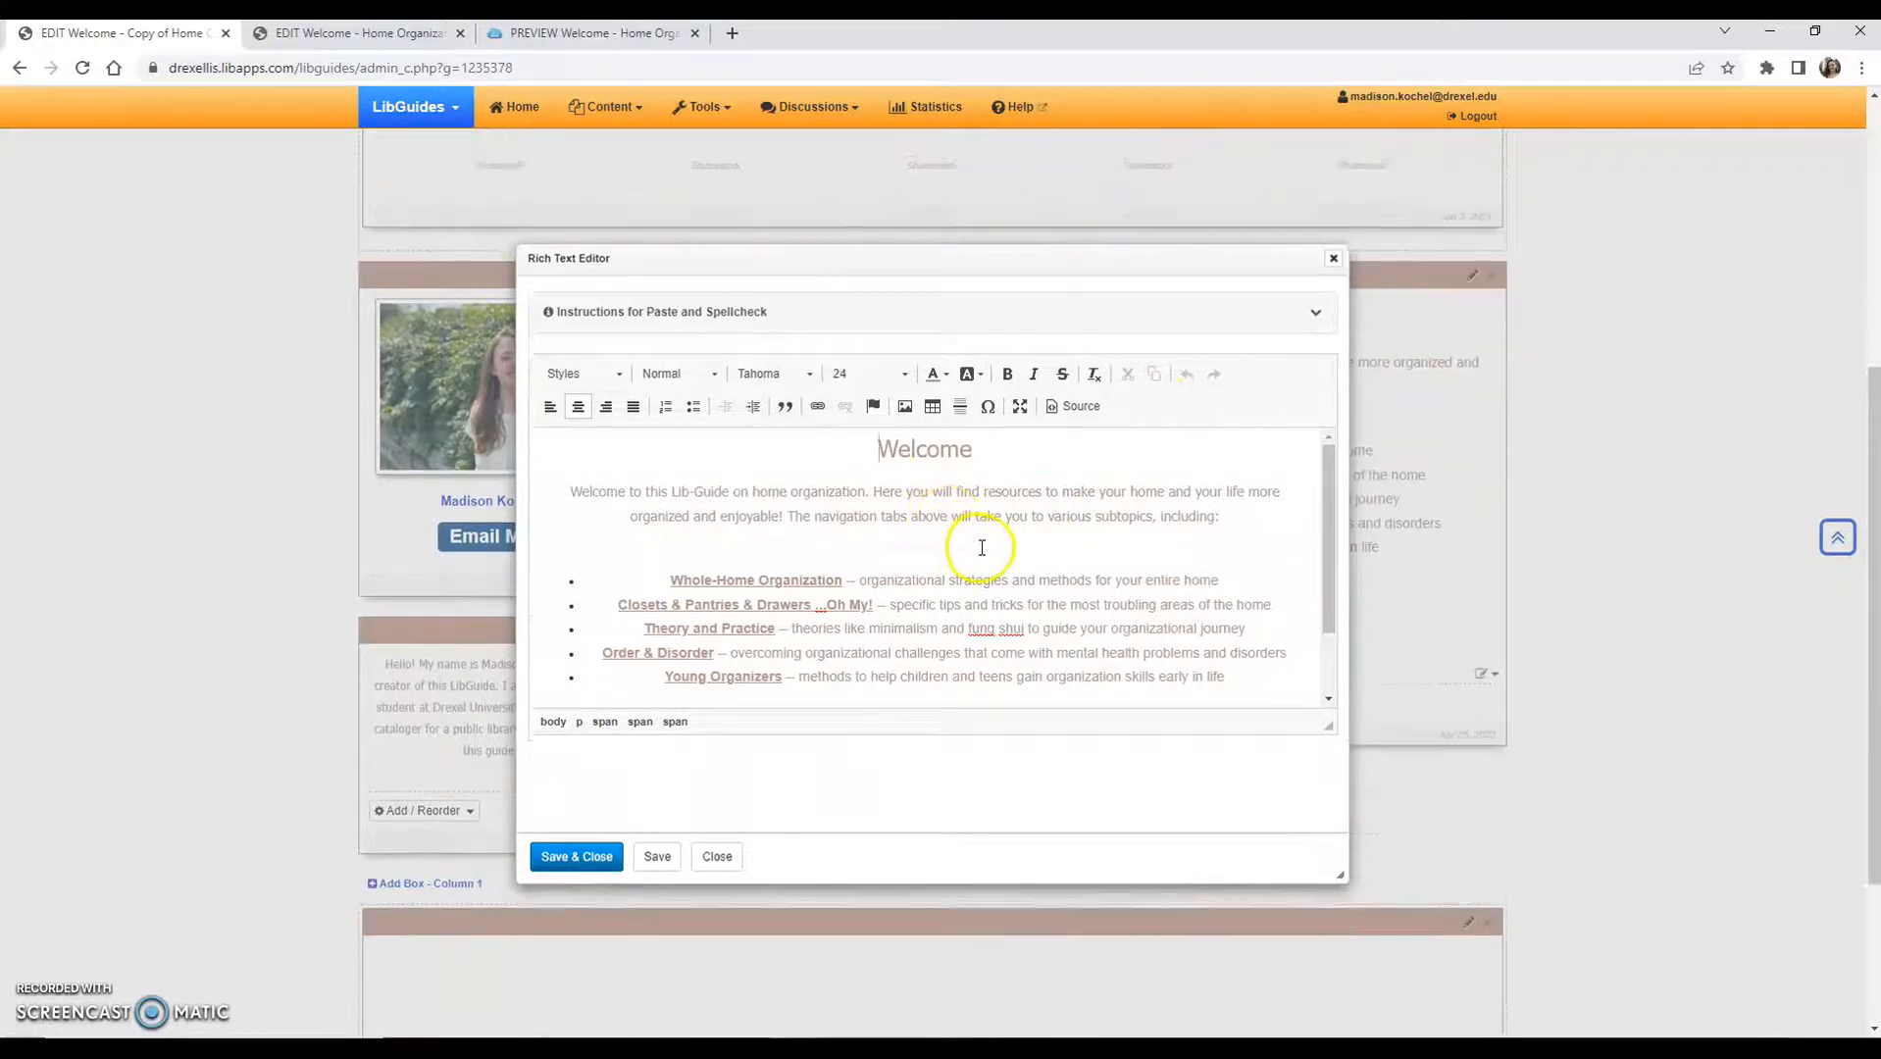
pyautogui.scroll(-2, 1326, 510)
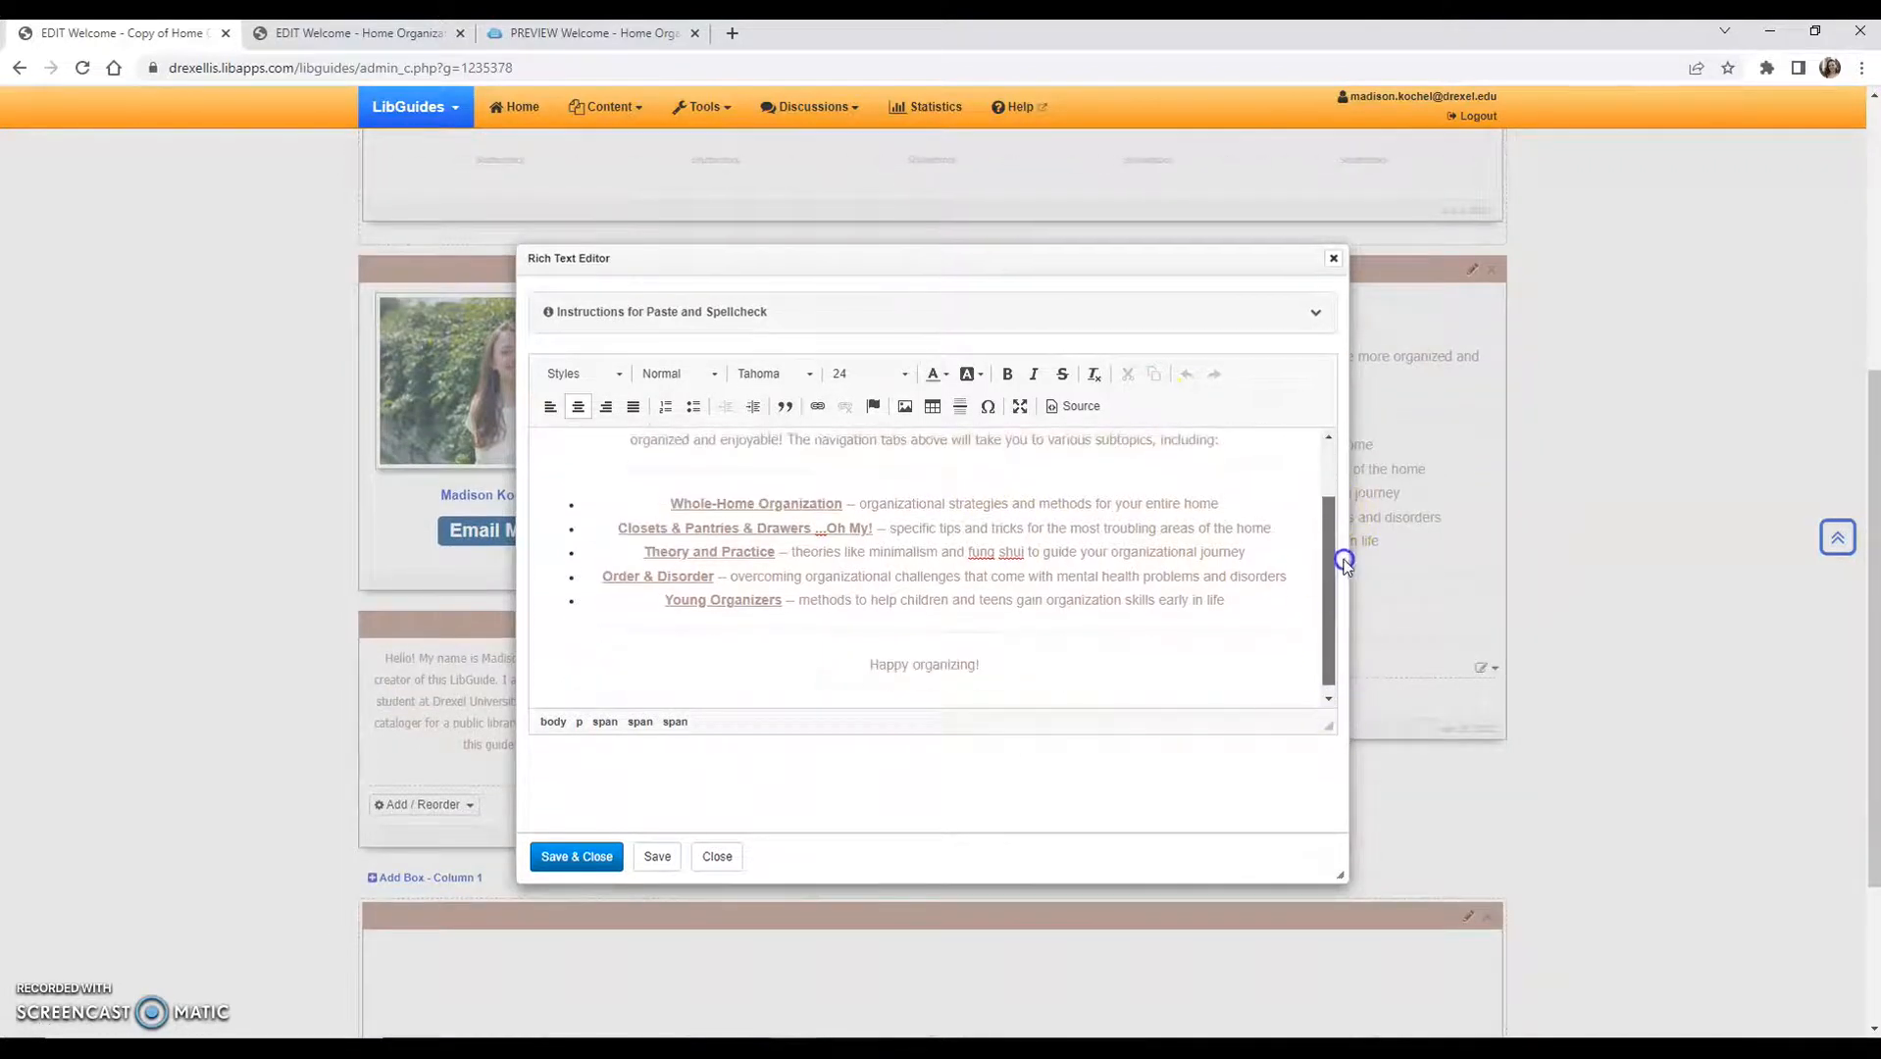
pyautogui.click(717, 856)
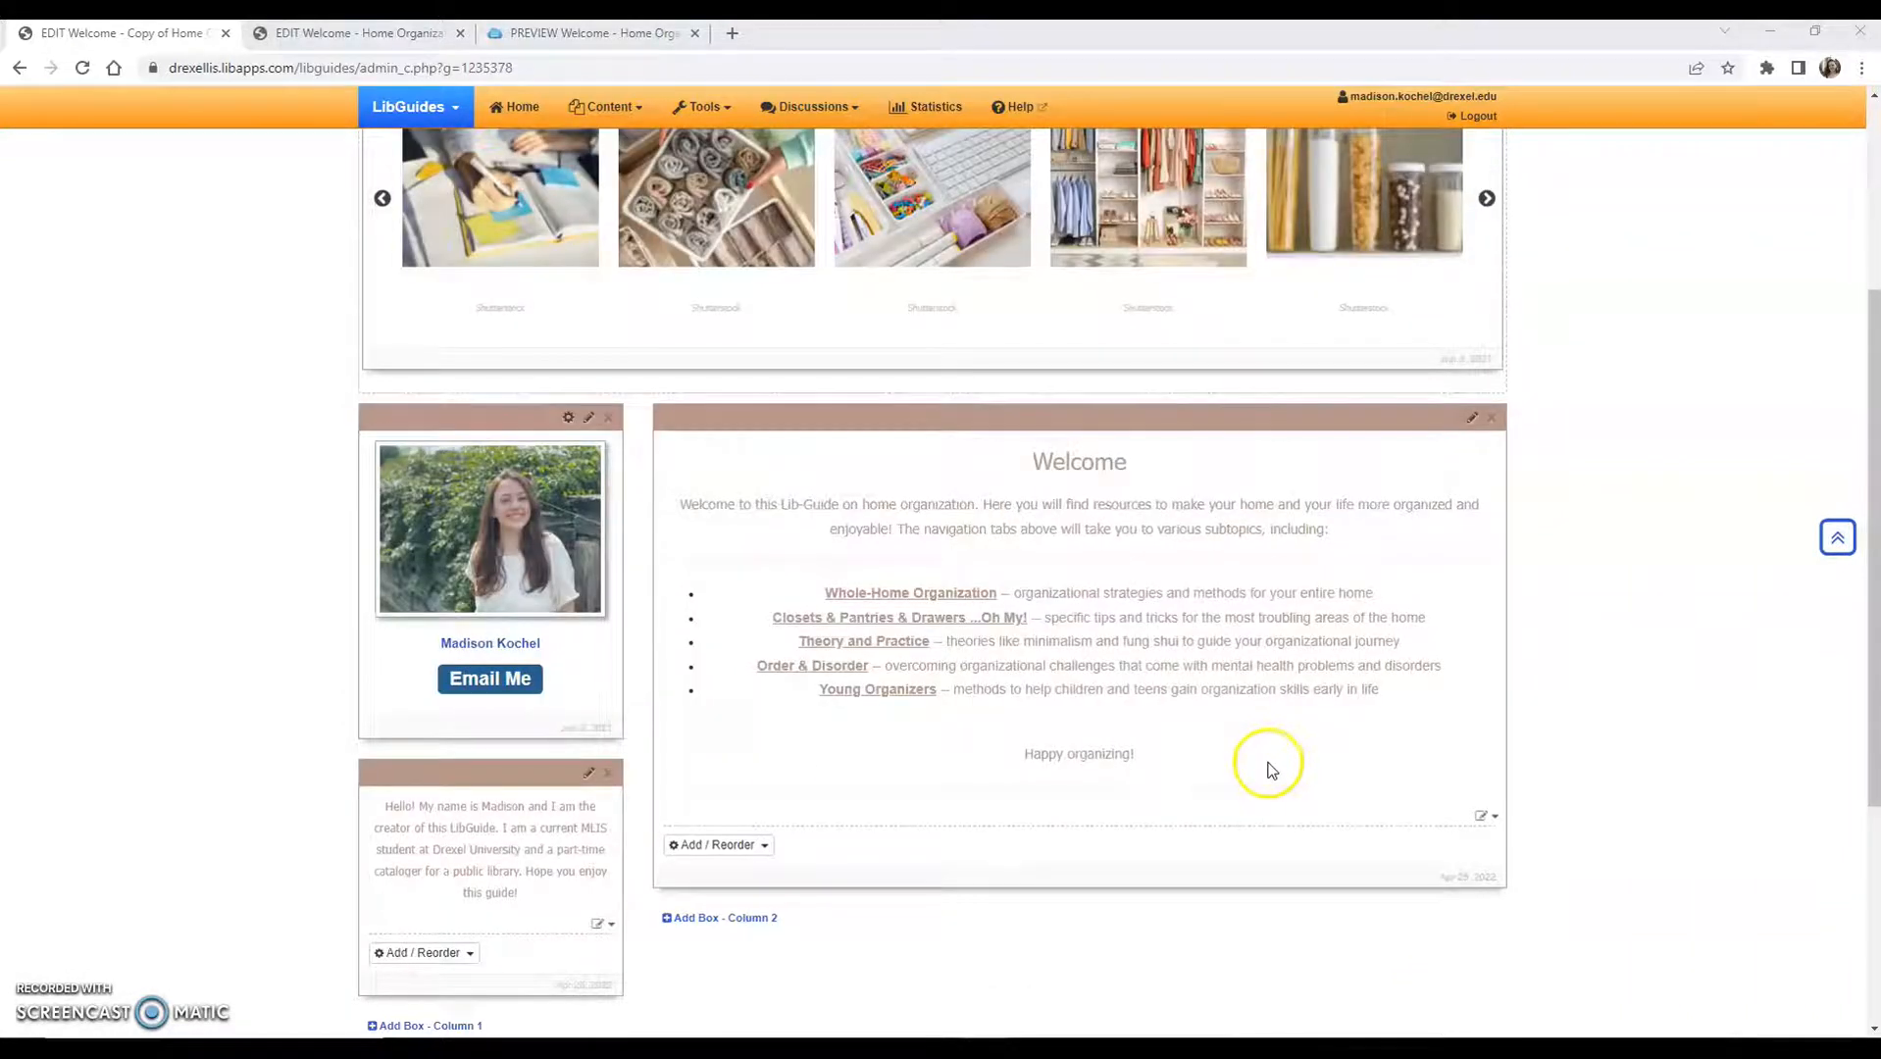
# Look over the remaining boxes on the copied guide's Welcome page and the content of its Whole-Home Organization page
pyautogui.scroll(4, 1265, 775)
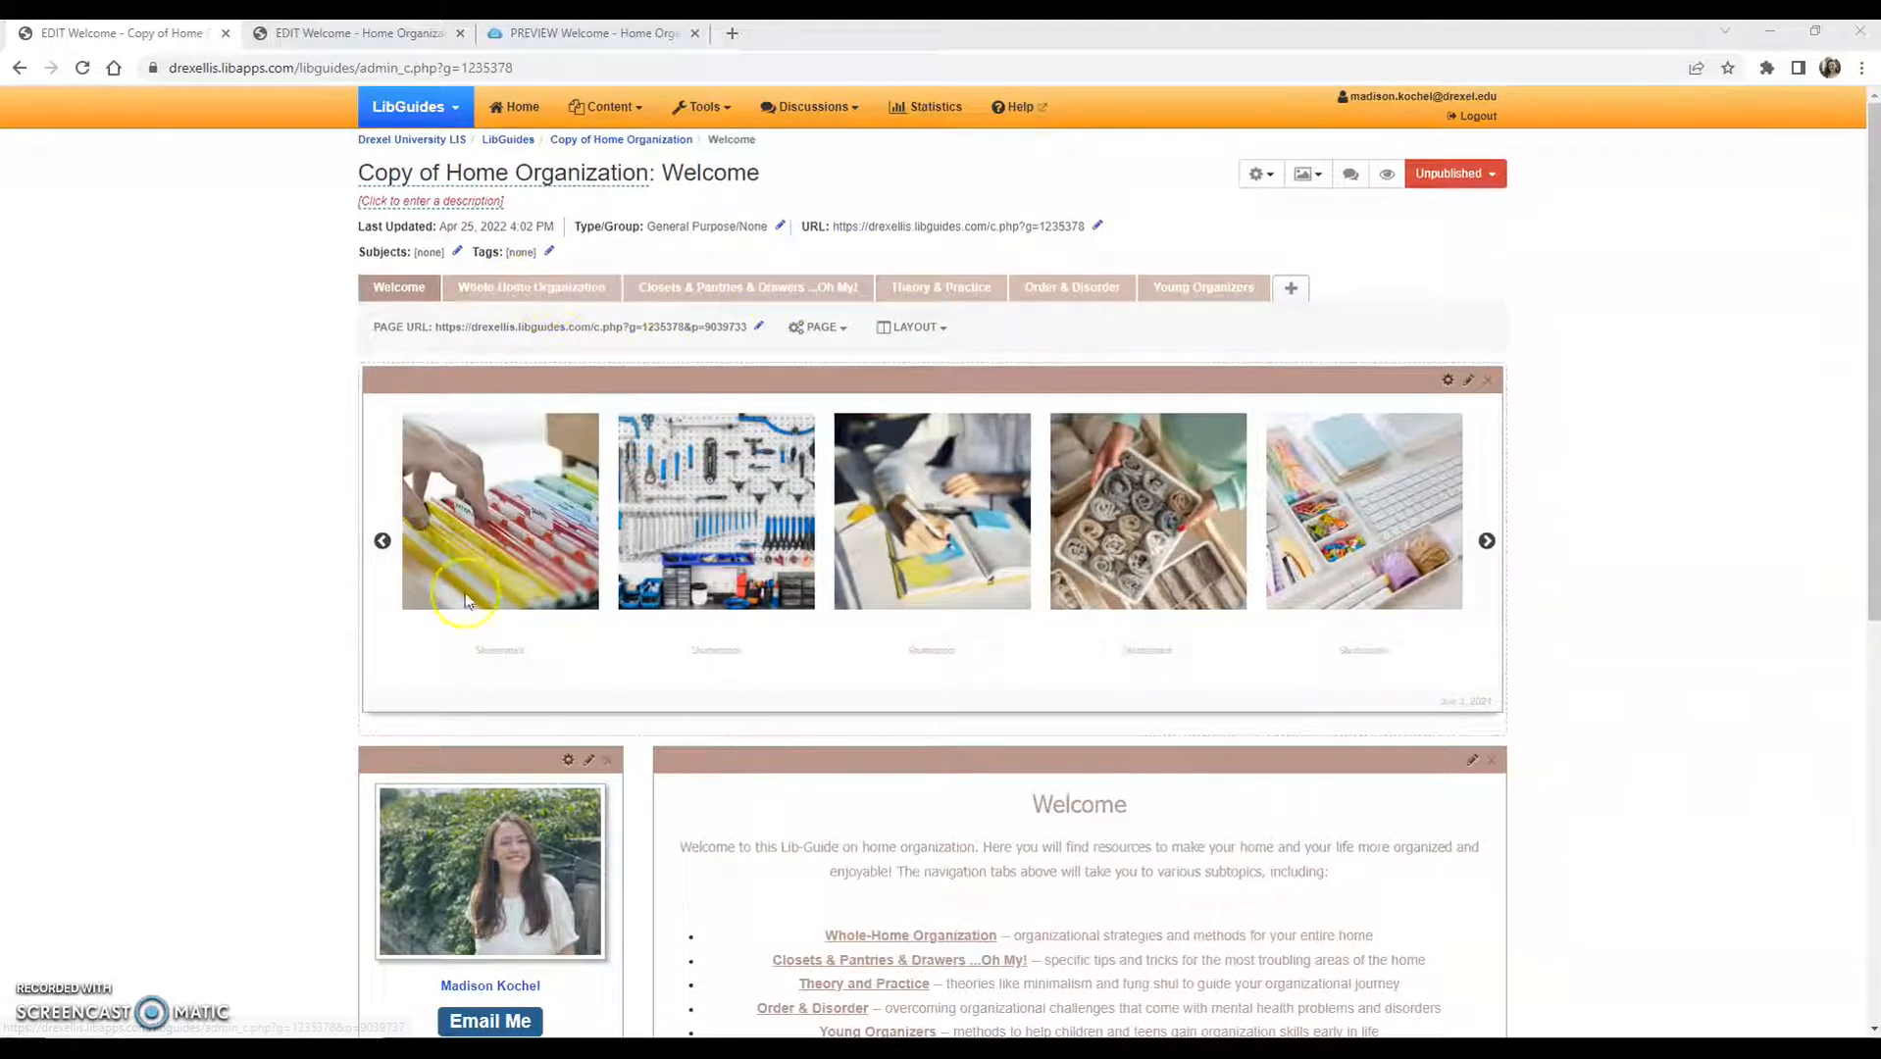
pyautogui.scroll(-3, 411, 696)
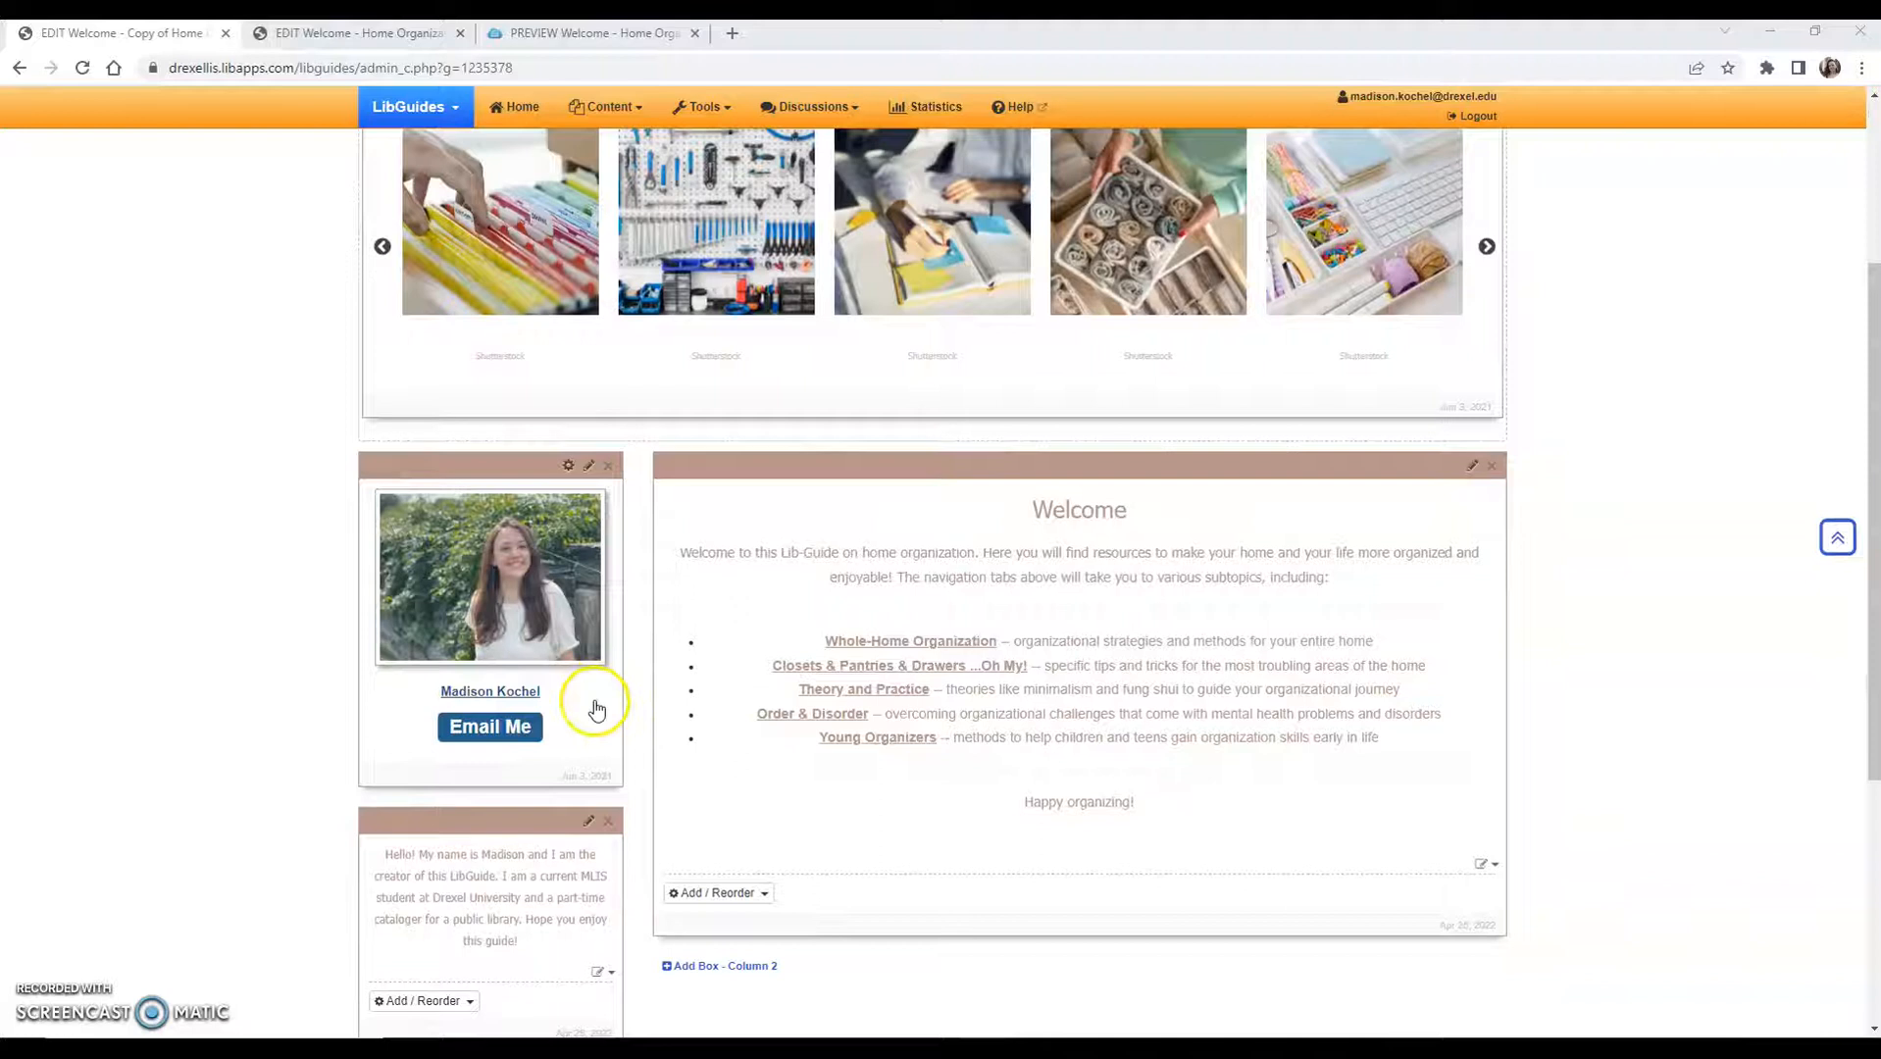
pyautogui.scroll(-2, 591, 725)
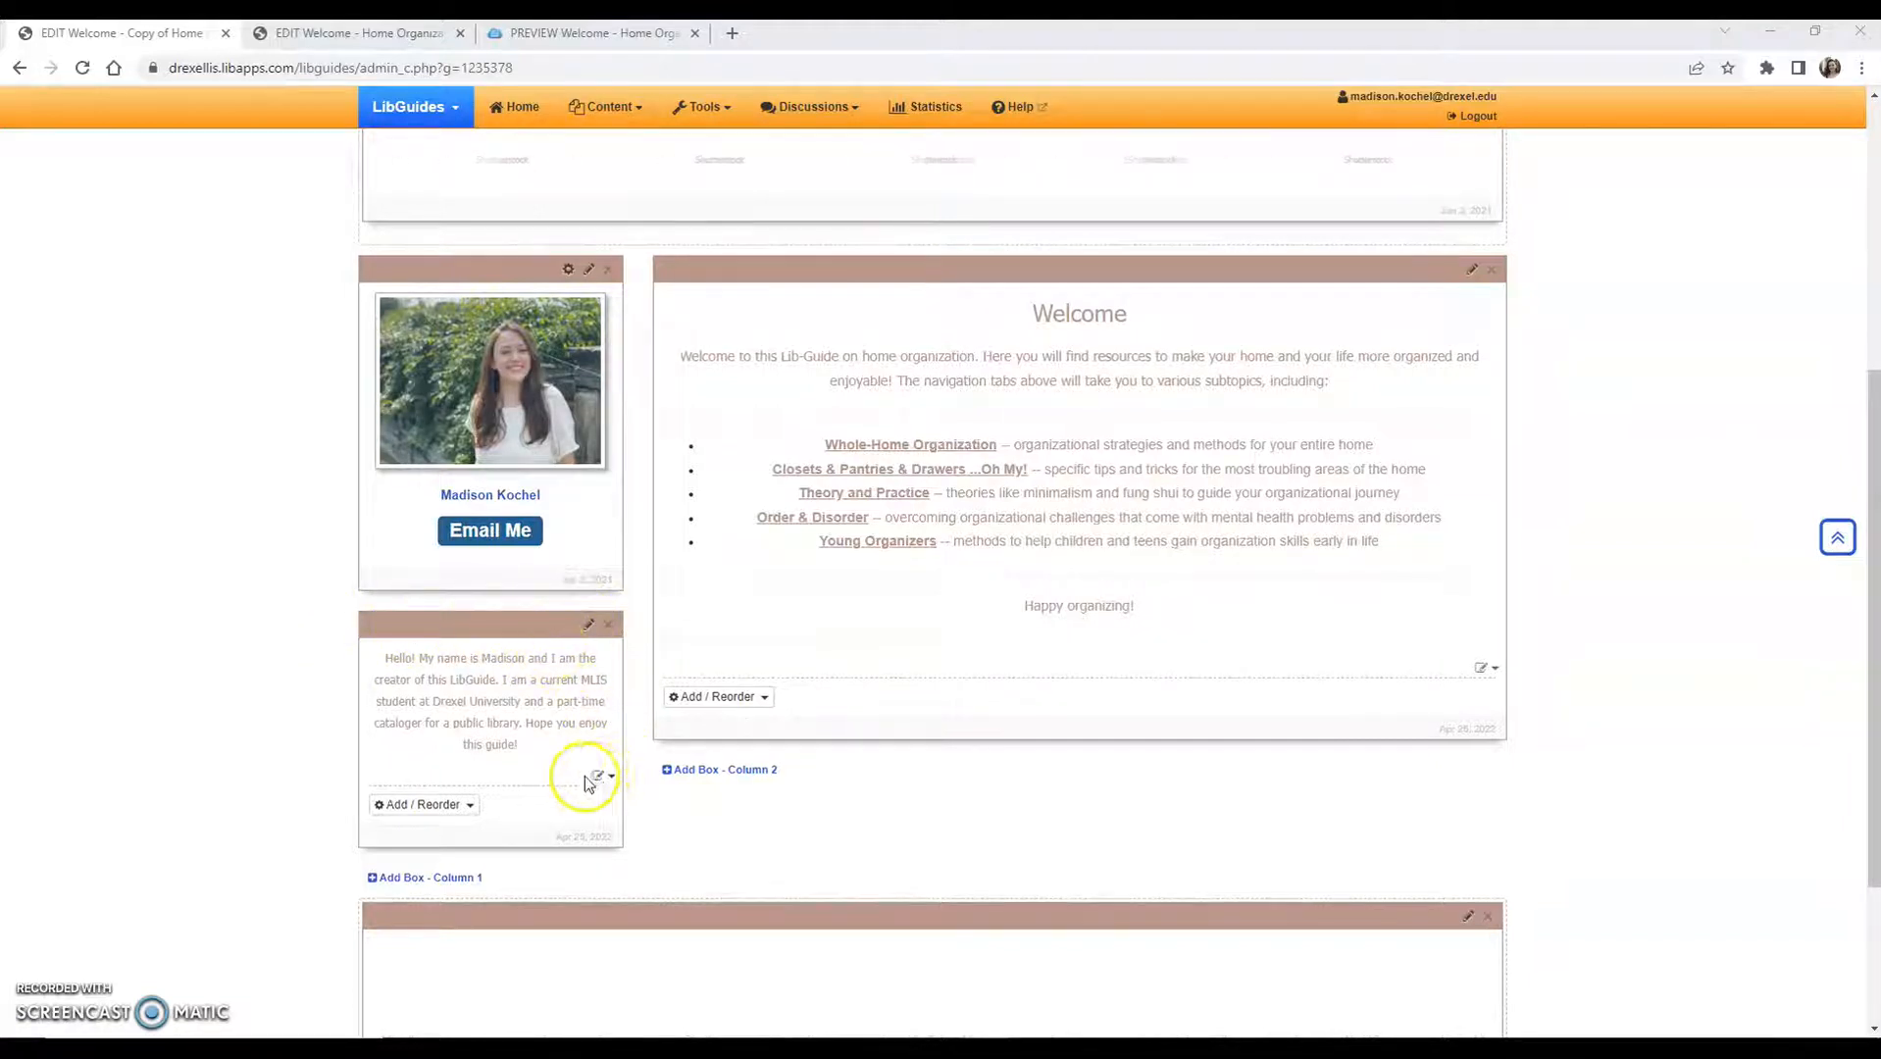
pyautogui.scroll(-3, 775, 736)
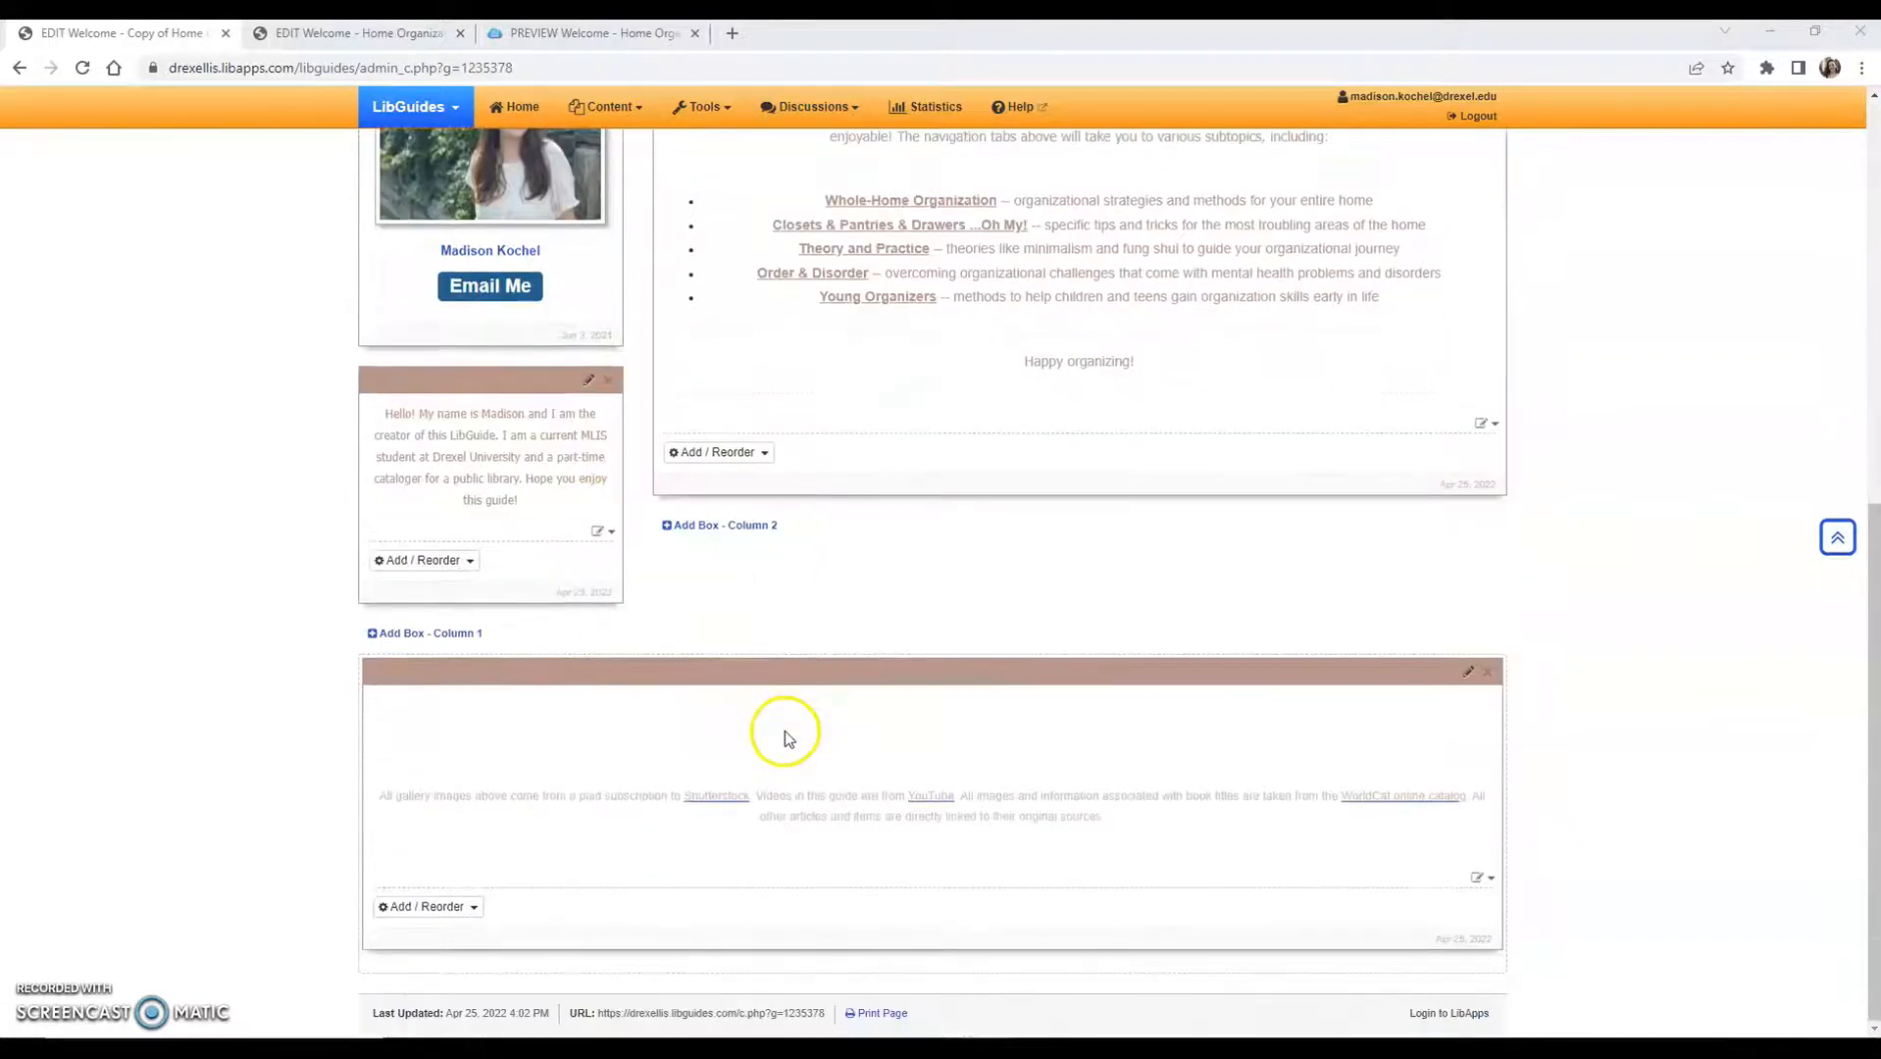
pyautogui.scroll(8, 784, 730)
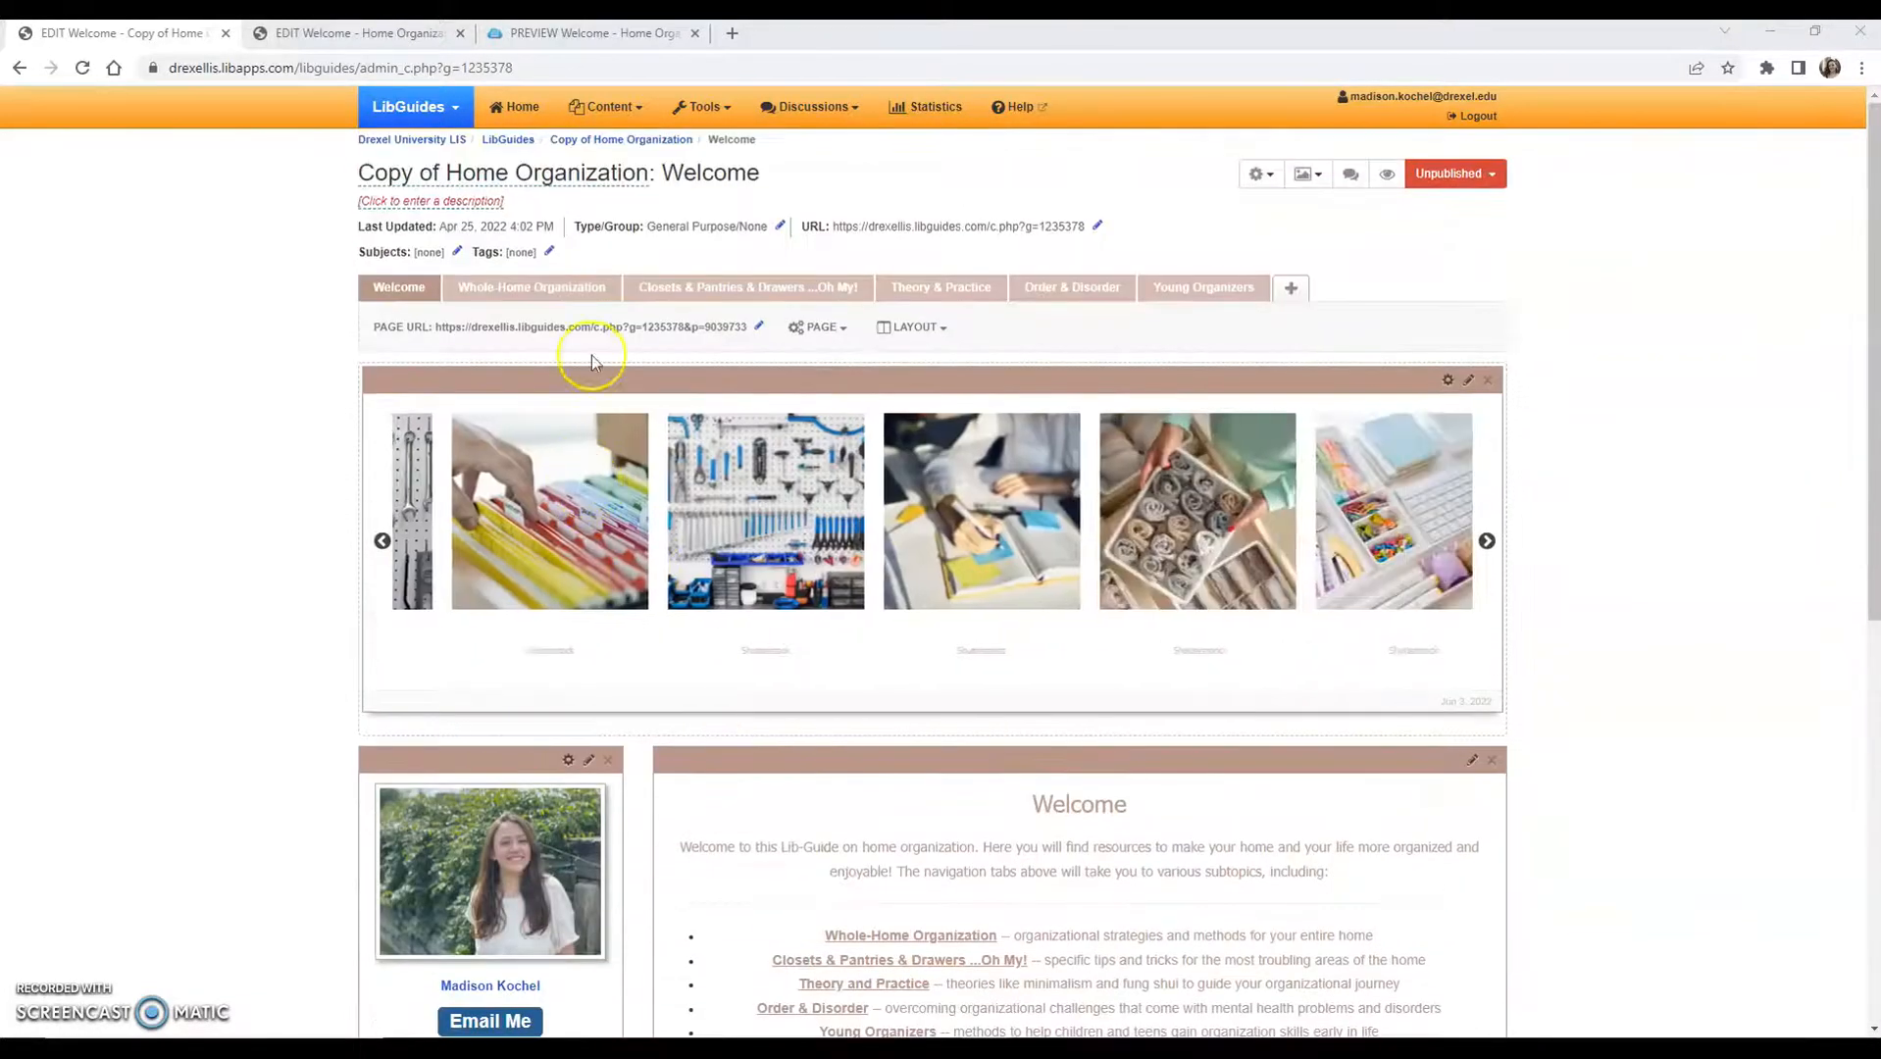
pyautogui.click(516, 289)
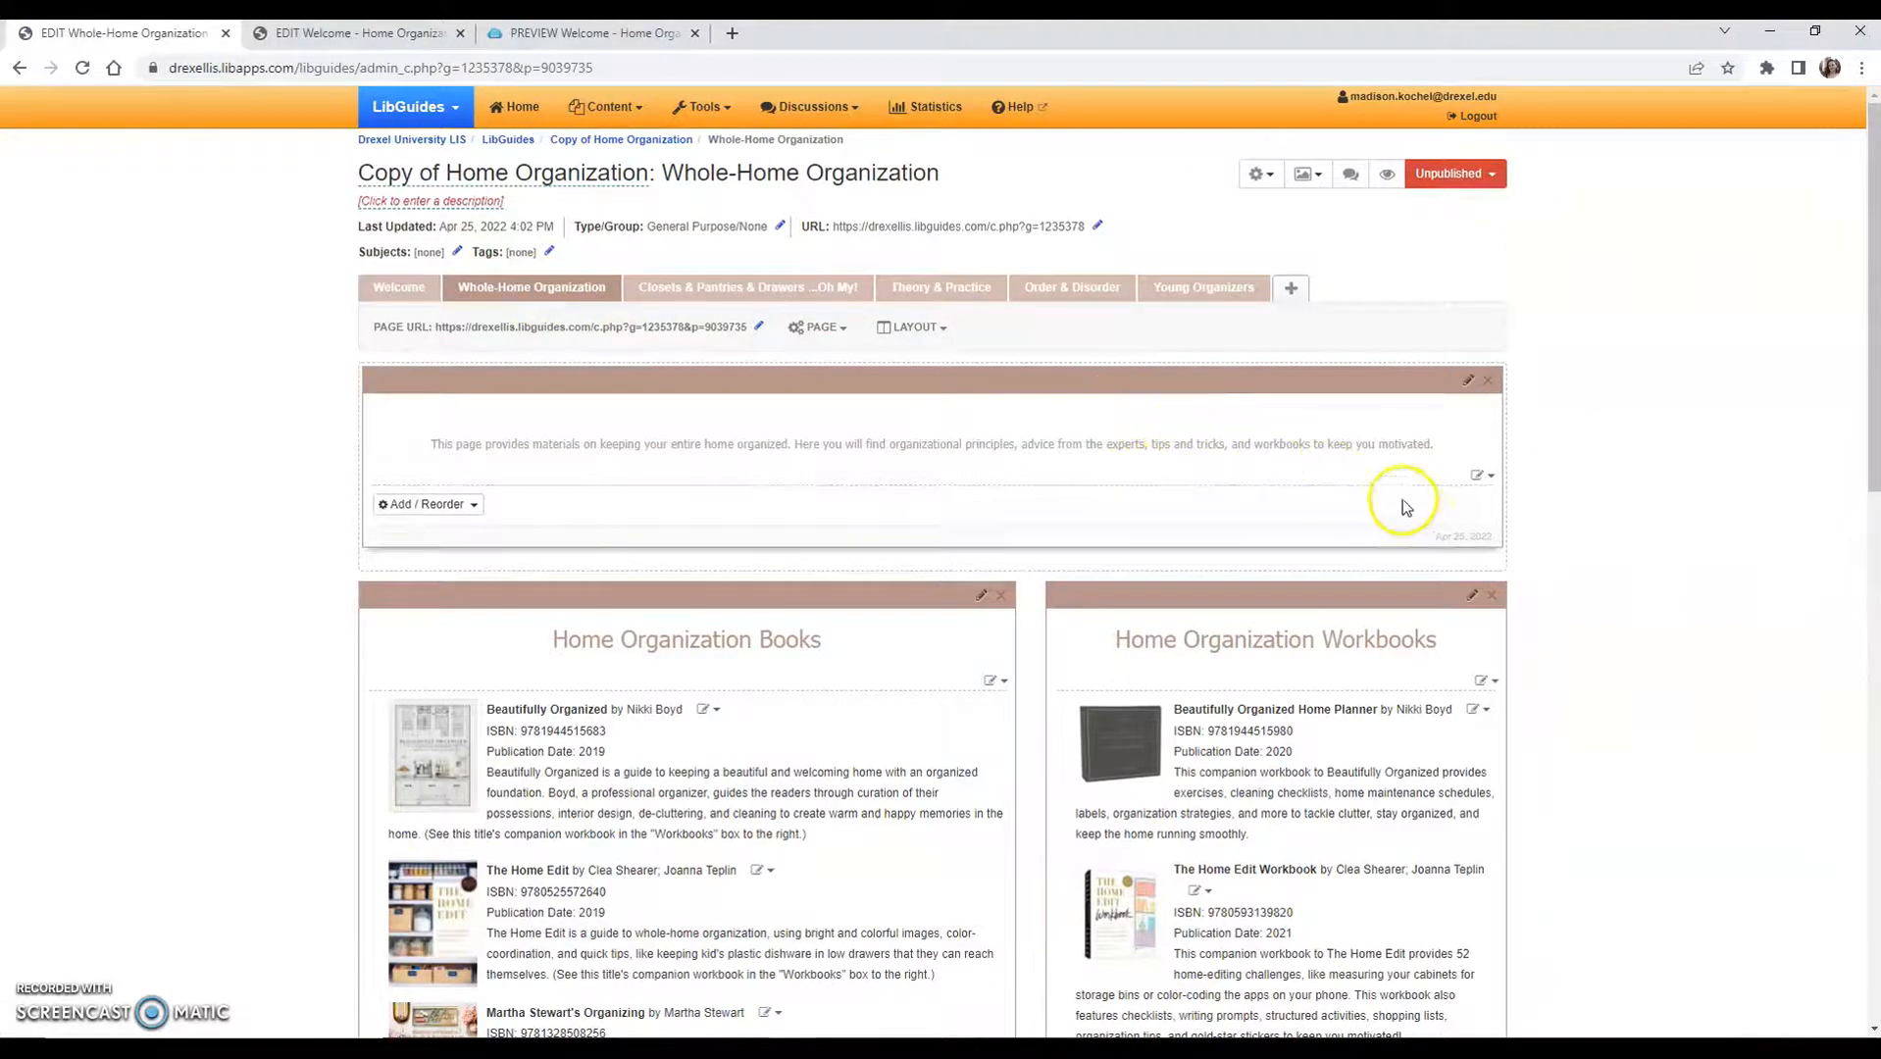
pyautogui.scroll(-3, 1400, 498)
pyautogui.scroll(3, 1410, 502)
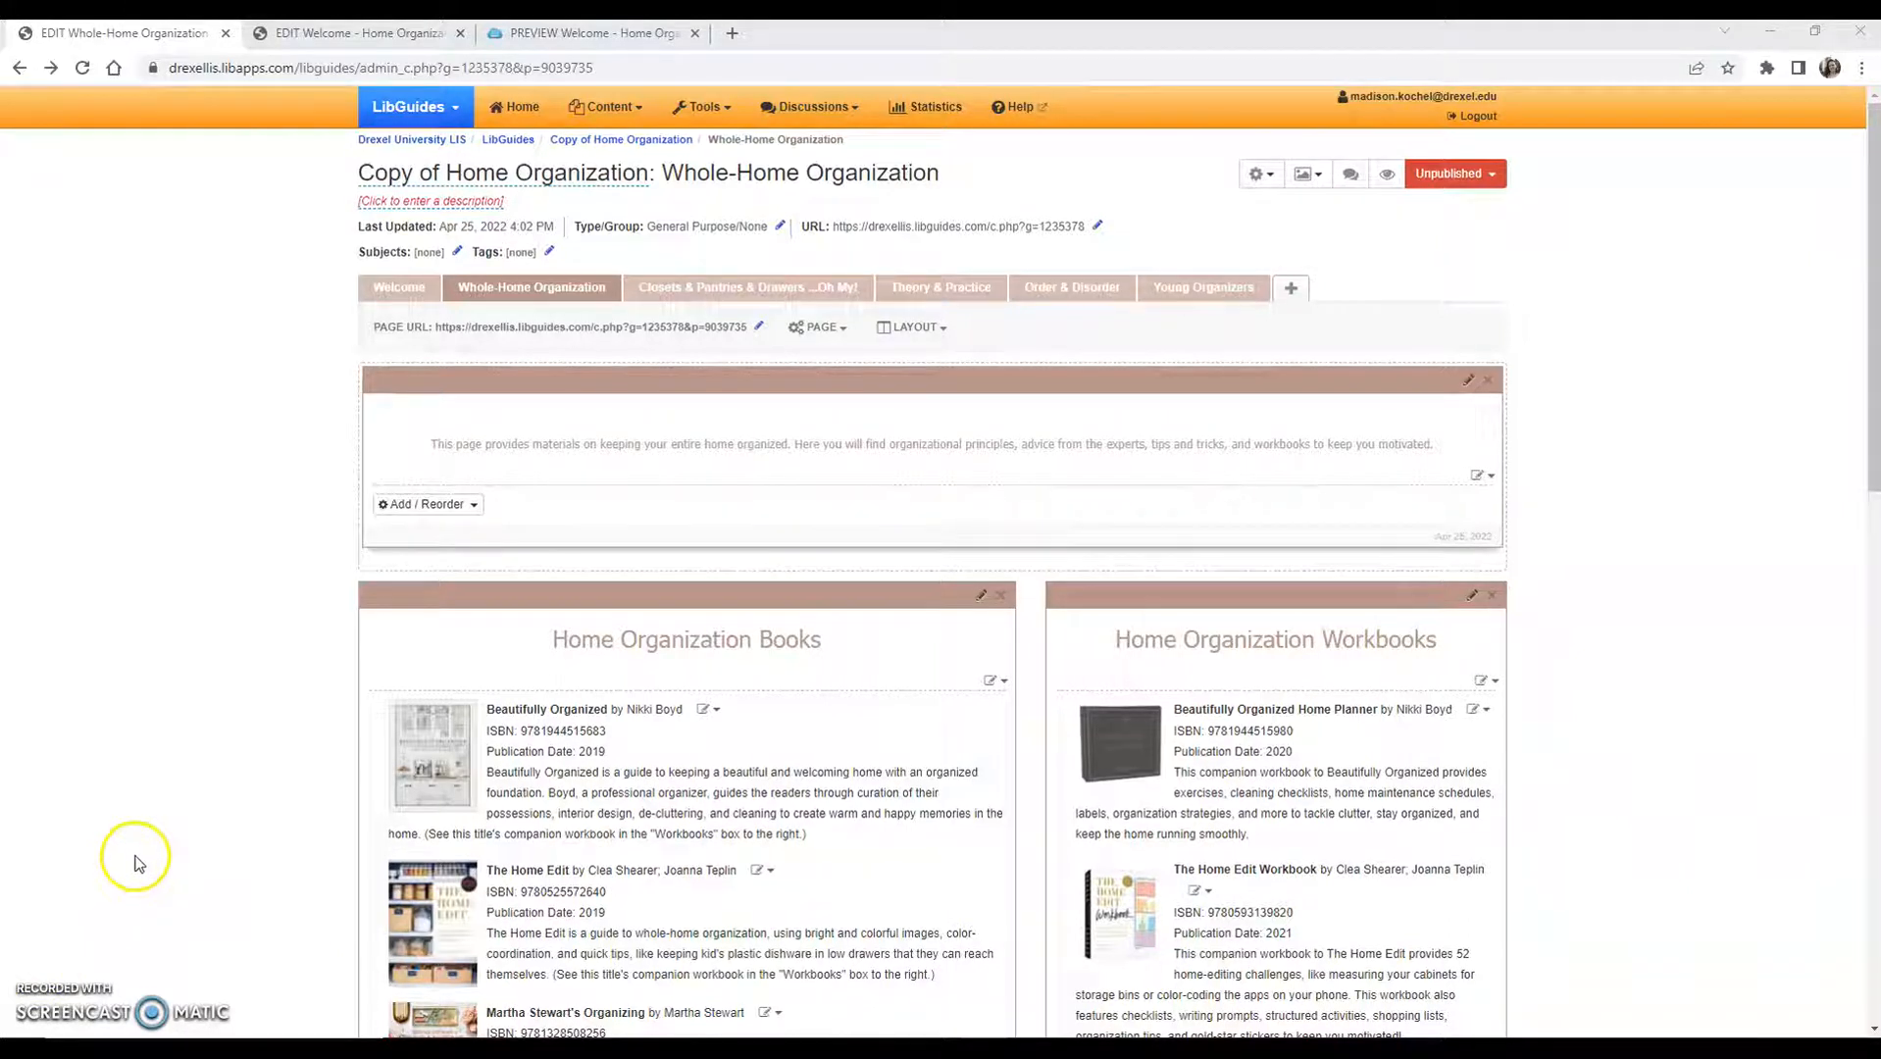
# Create a fresh guide named Test with the description "Test description", using the system default template and Community content sharing
pyautogui.click(431, 110)
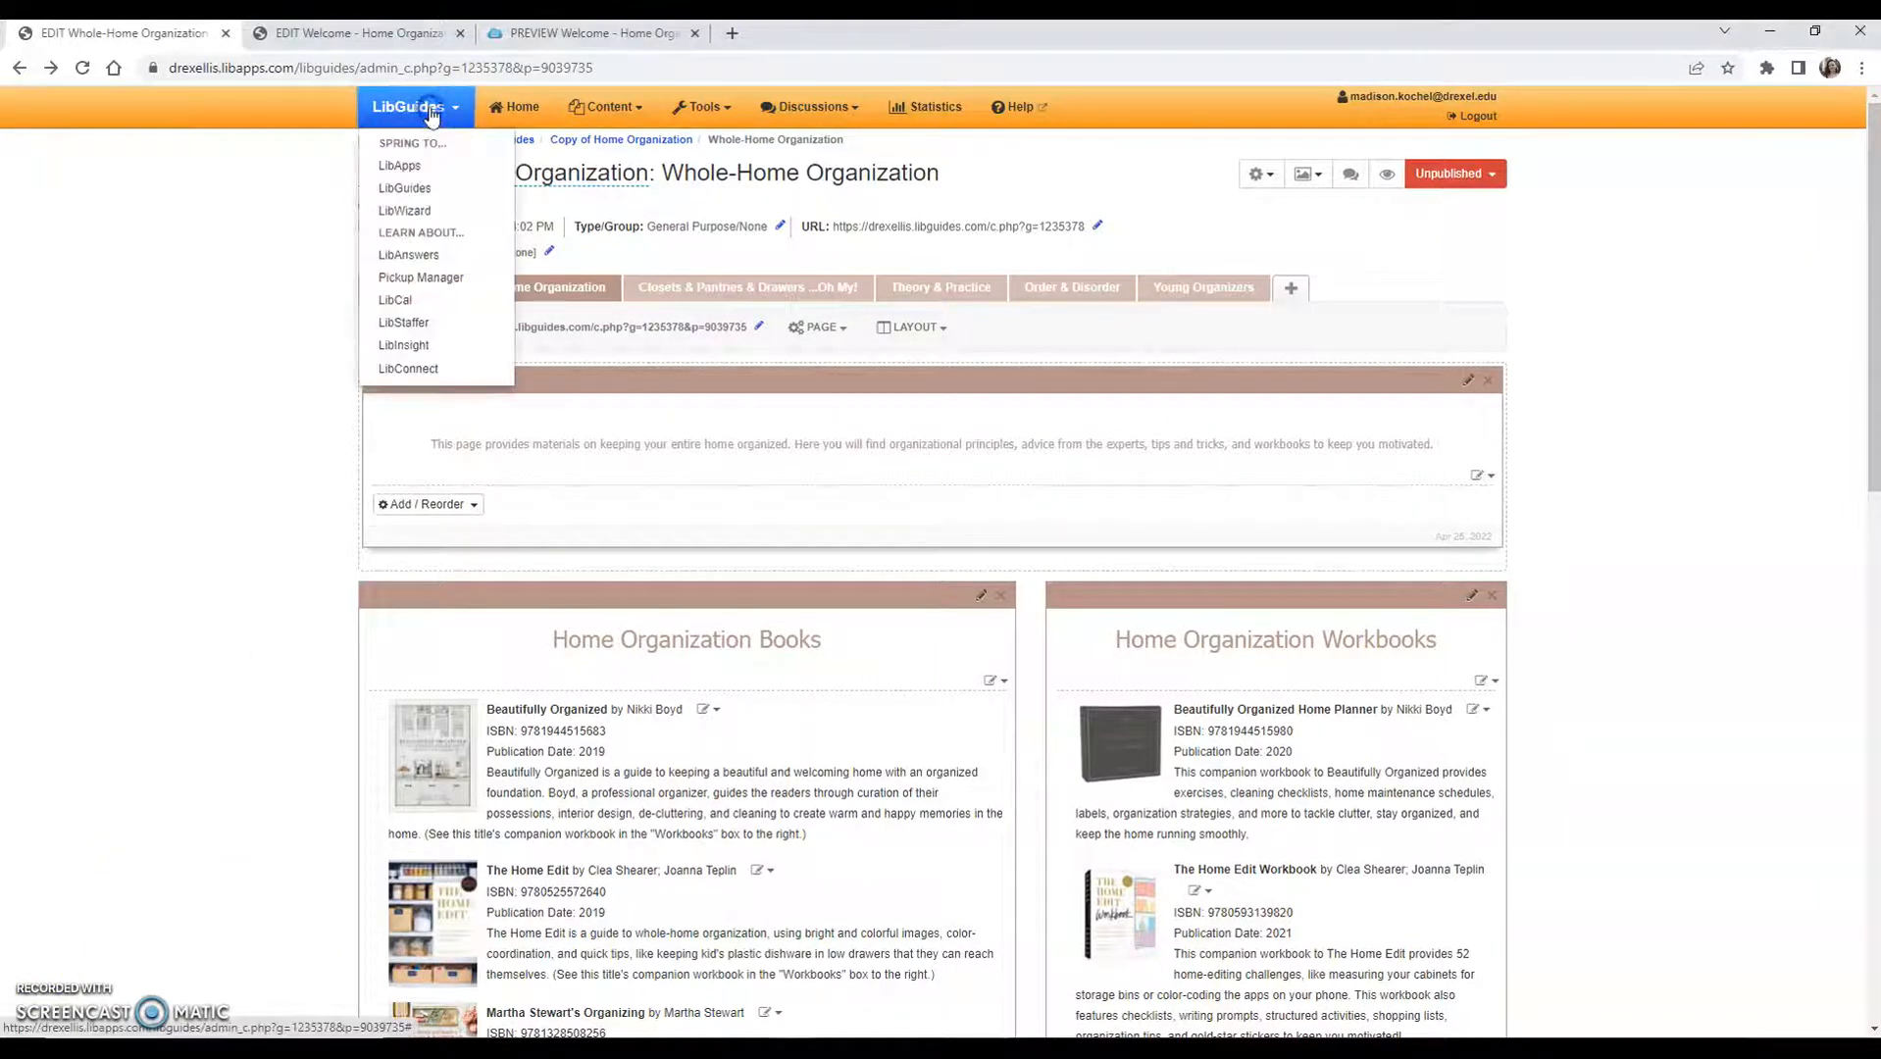
pyautogui.click(415, 192)
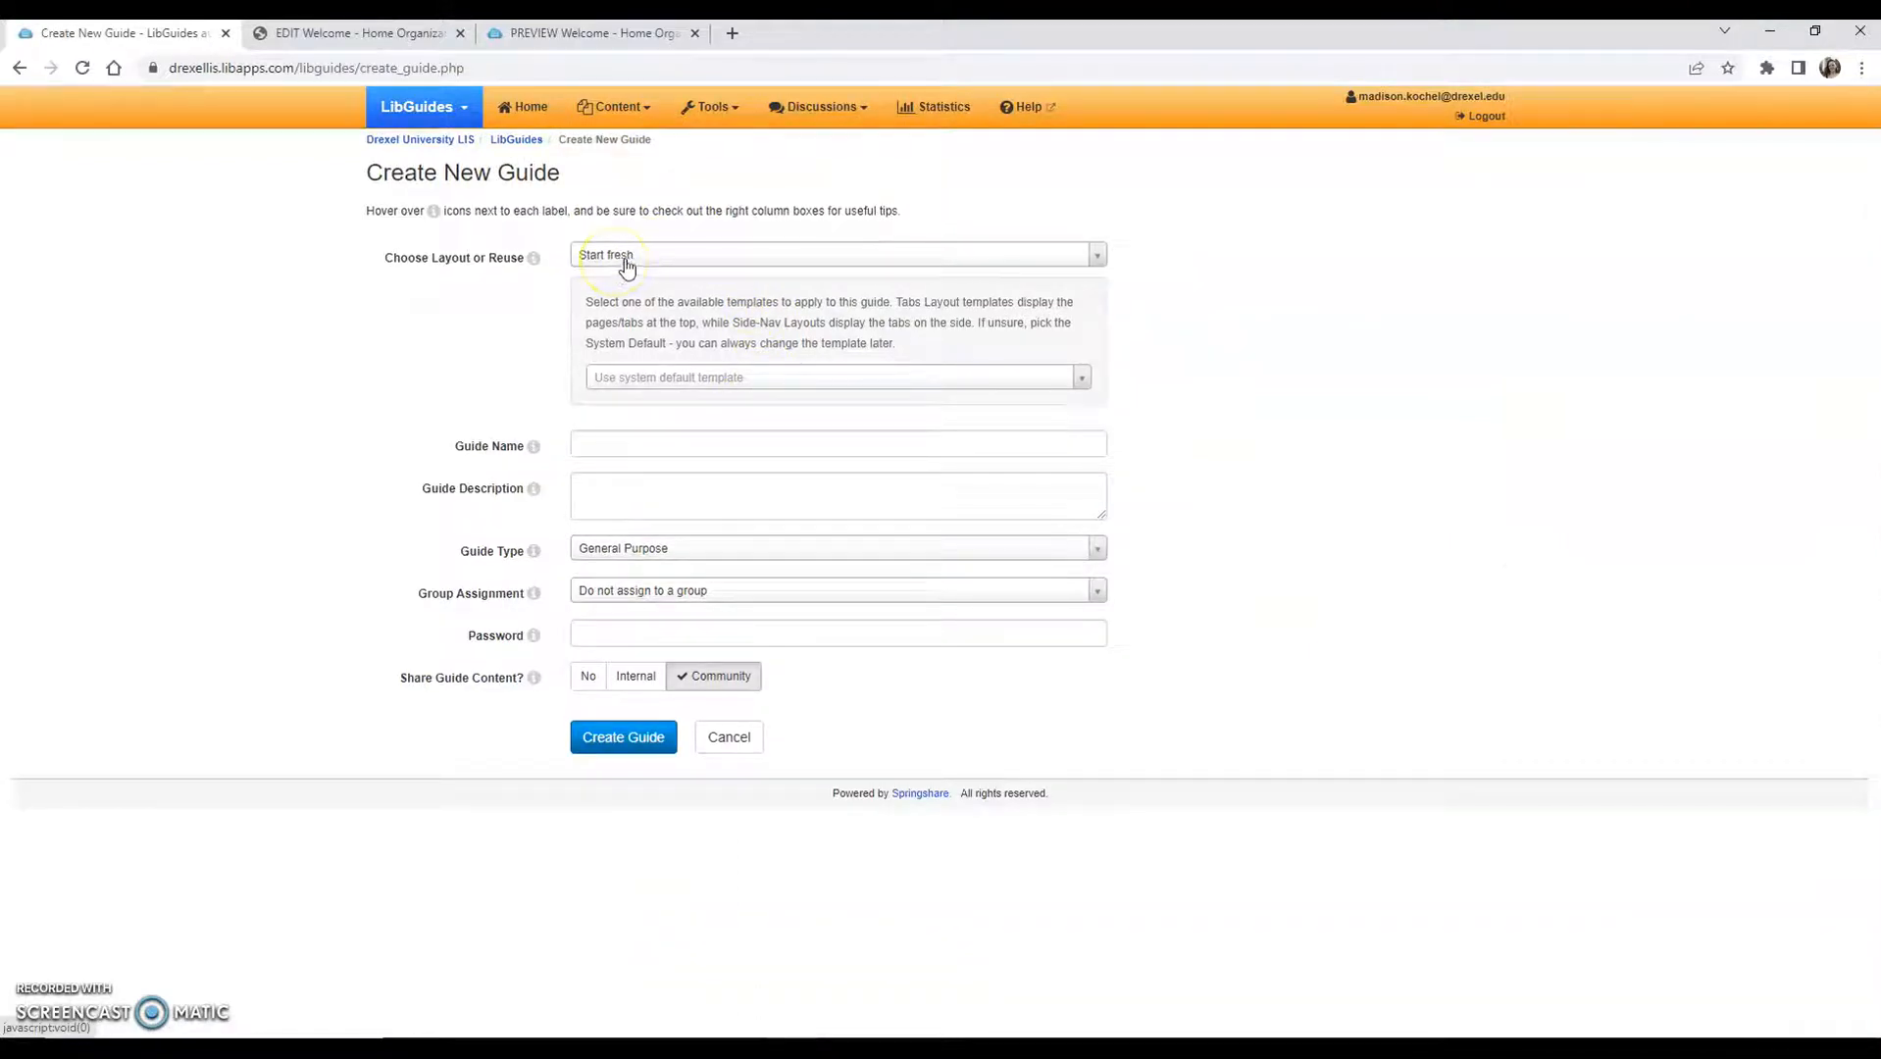
pyautogui.click(661, 447)
pyautogui.write('Test')
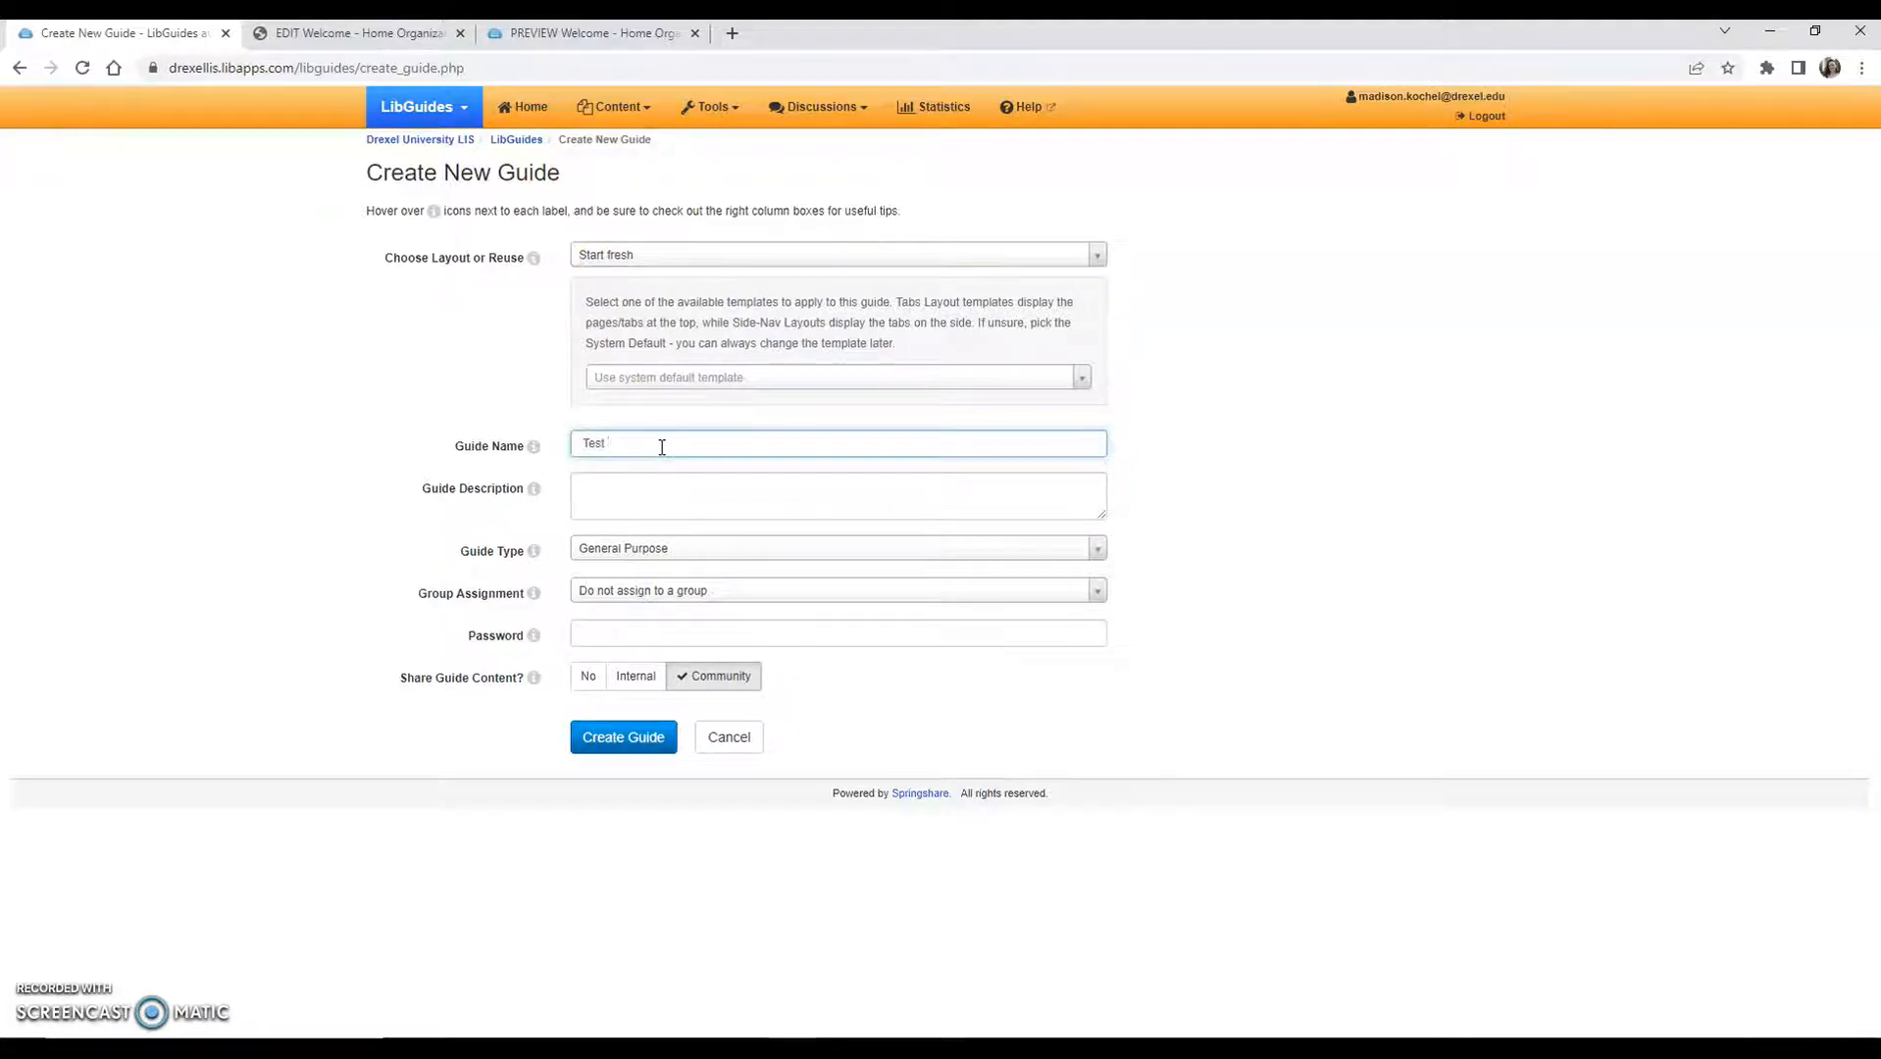
pyautogui.press('Tab')
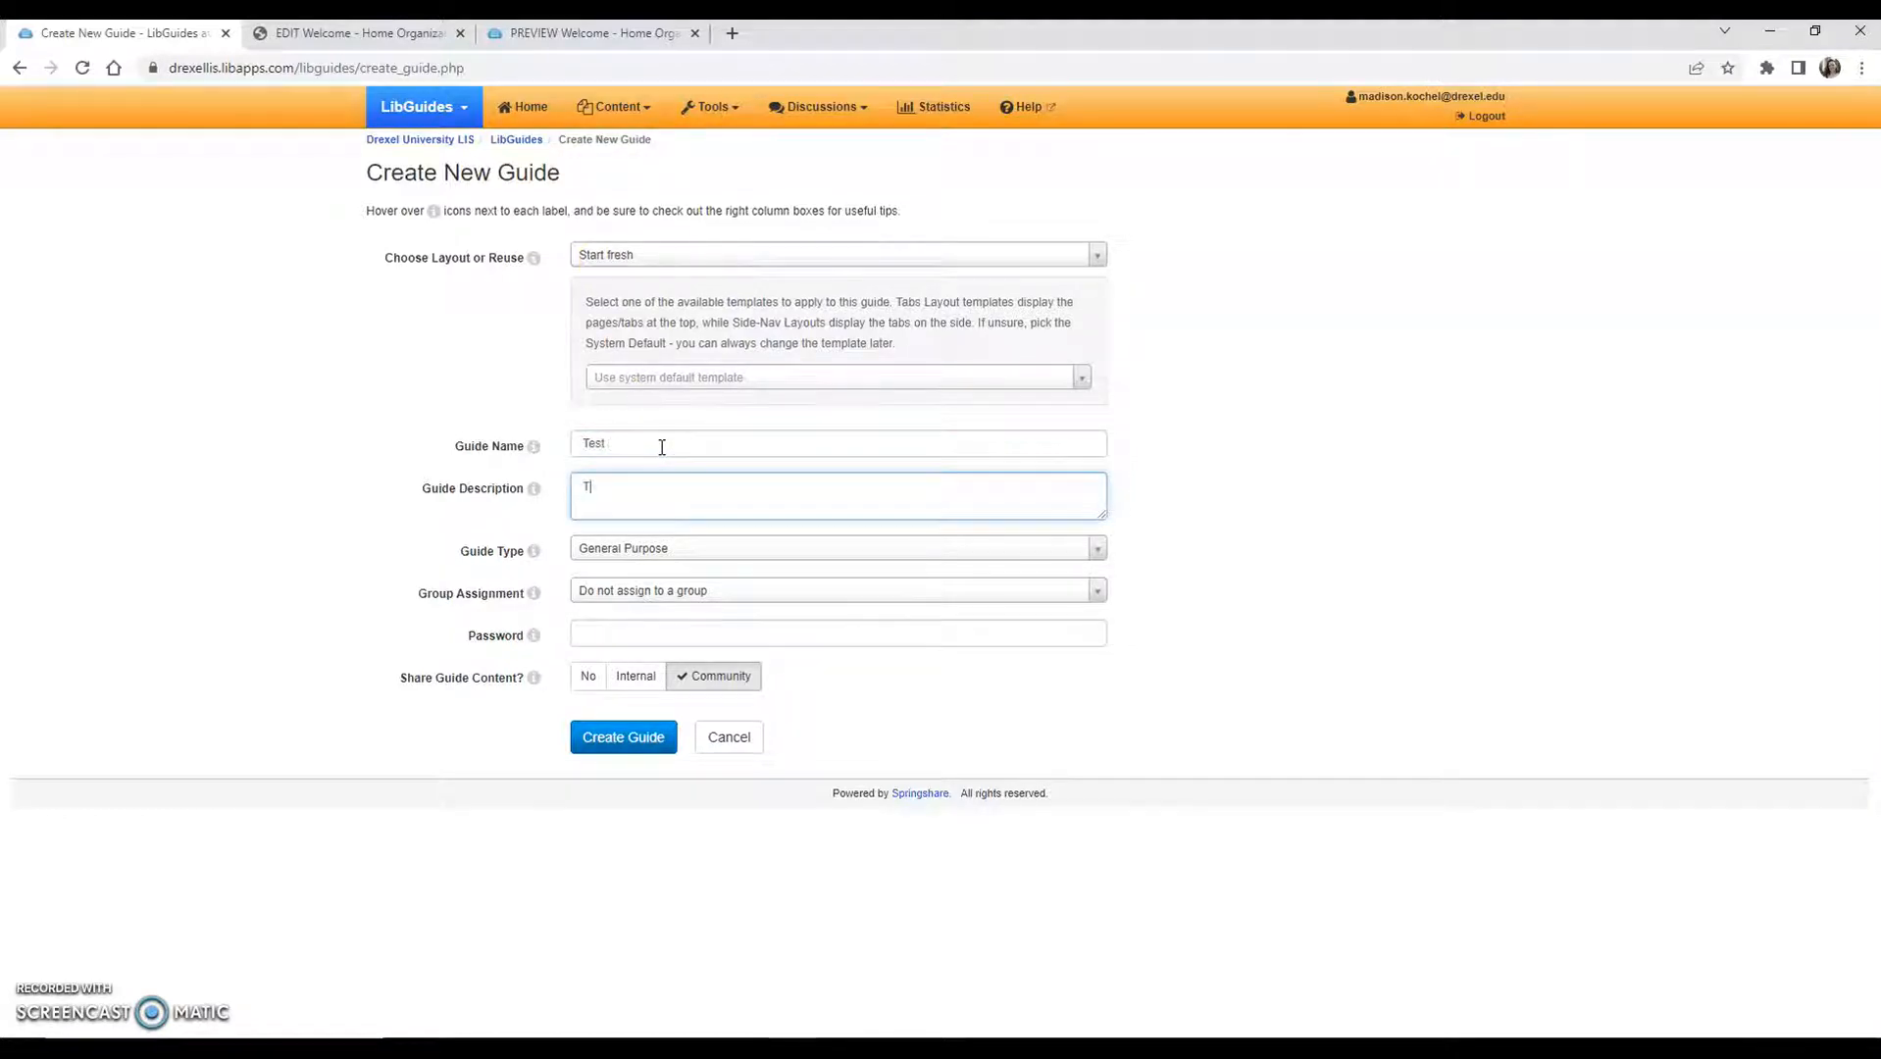
pyautogui.click(636, 438)
pyautogui.click(650, 755)
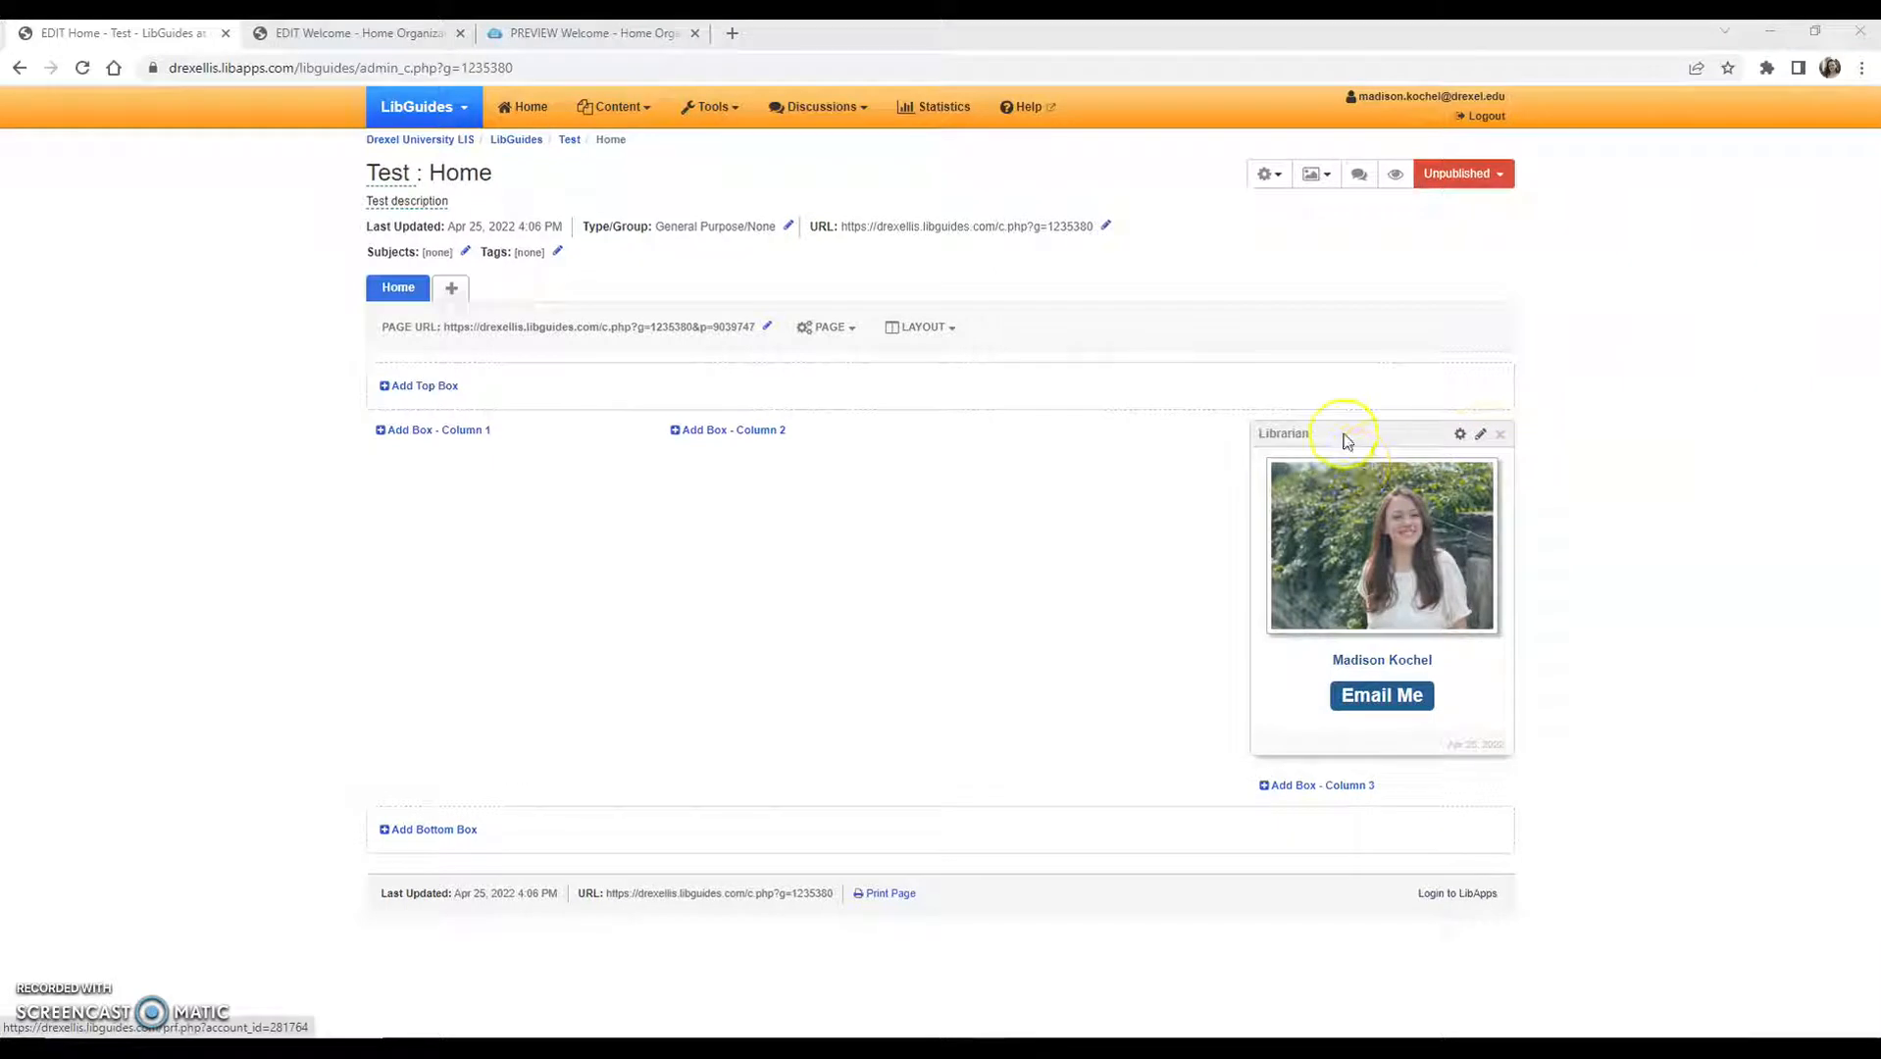
# Open LibGuides Home in a separate tab and examine the librarian profile box's title, image, contact and social media settings
pyautogui.rightClick(520, 109)
pyautogui.click(564, 130)
pyautogui.click(307, 39)
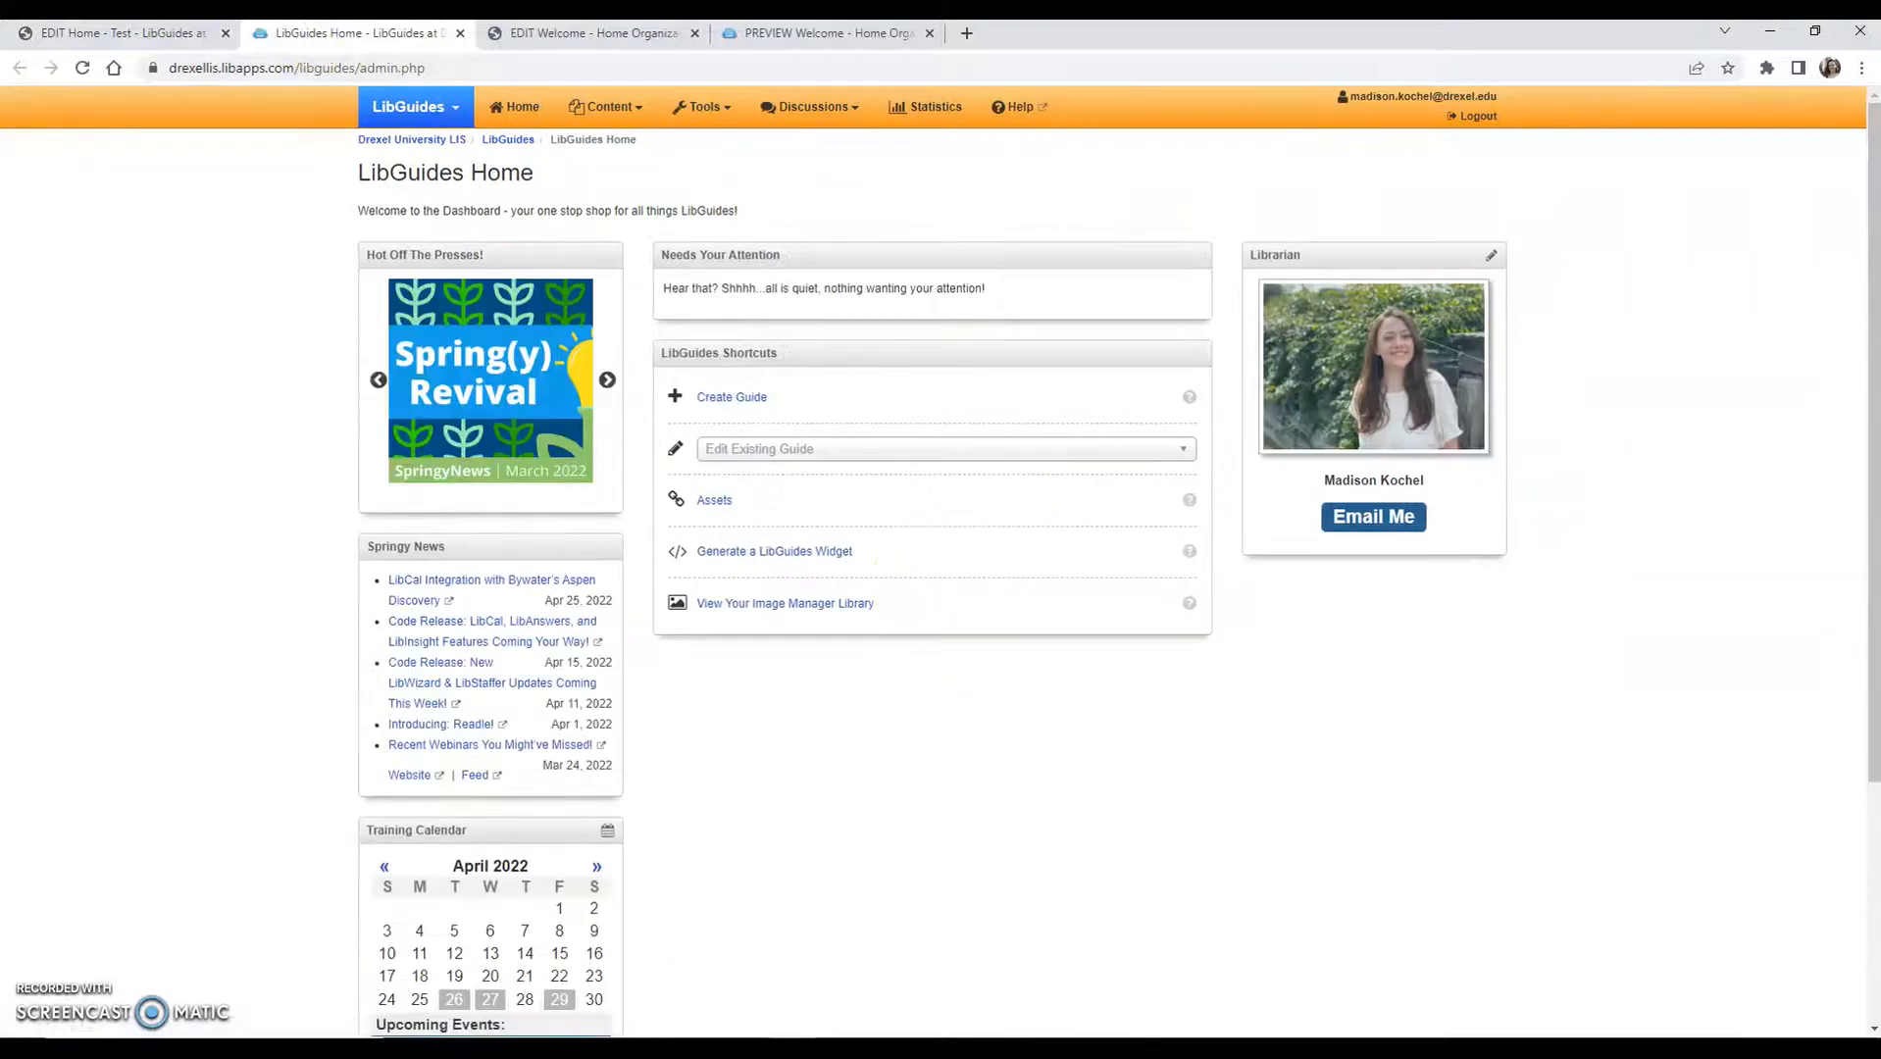
pyautogui.click(1491, 256)
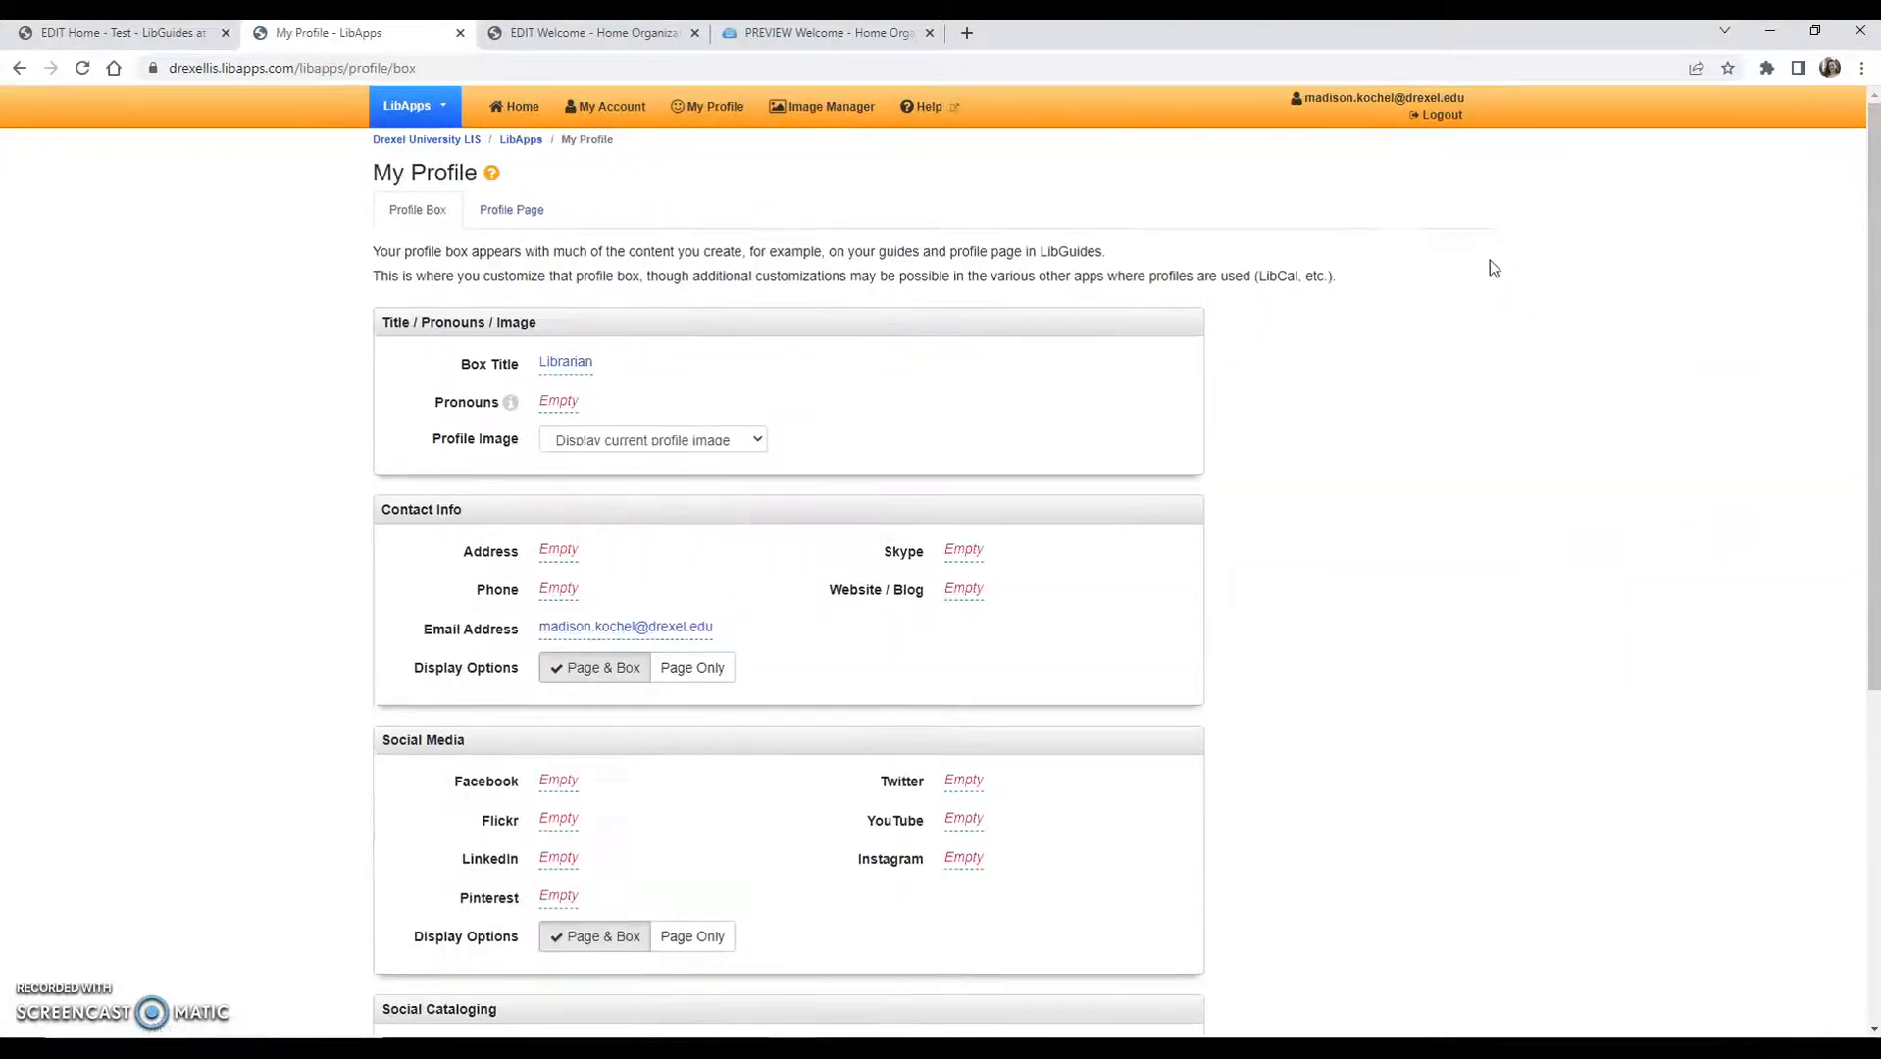
pyautogui.scroll(-5, 772, 568)
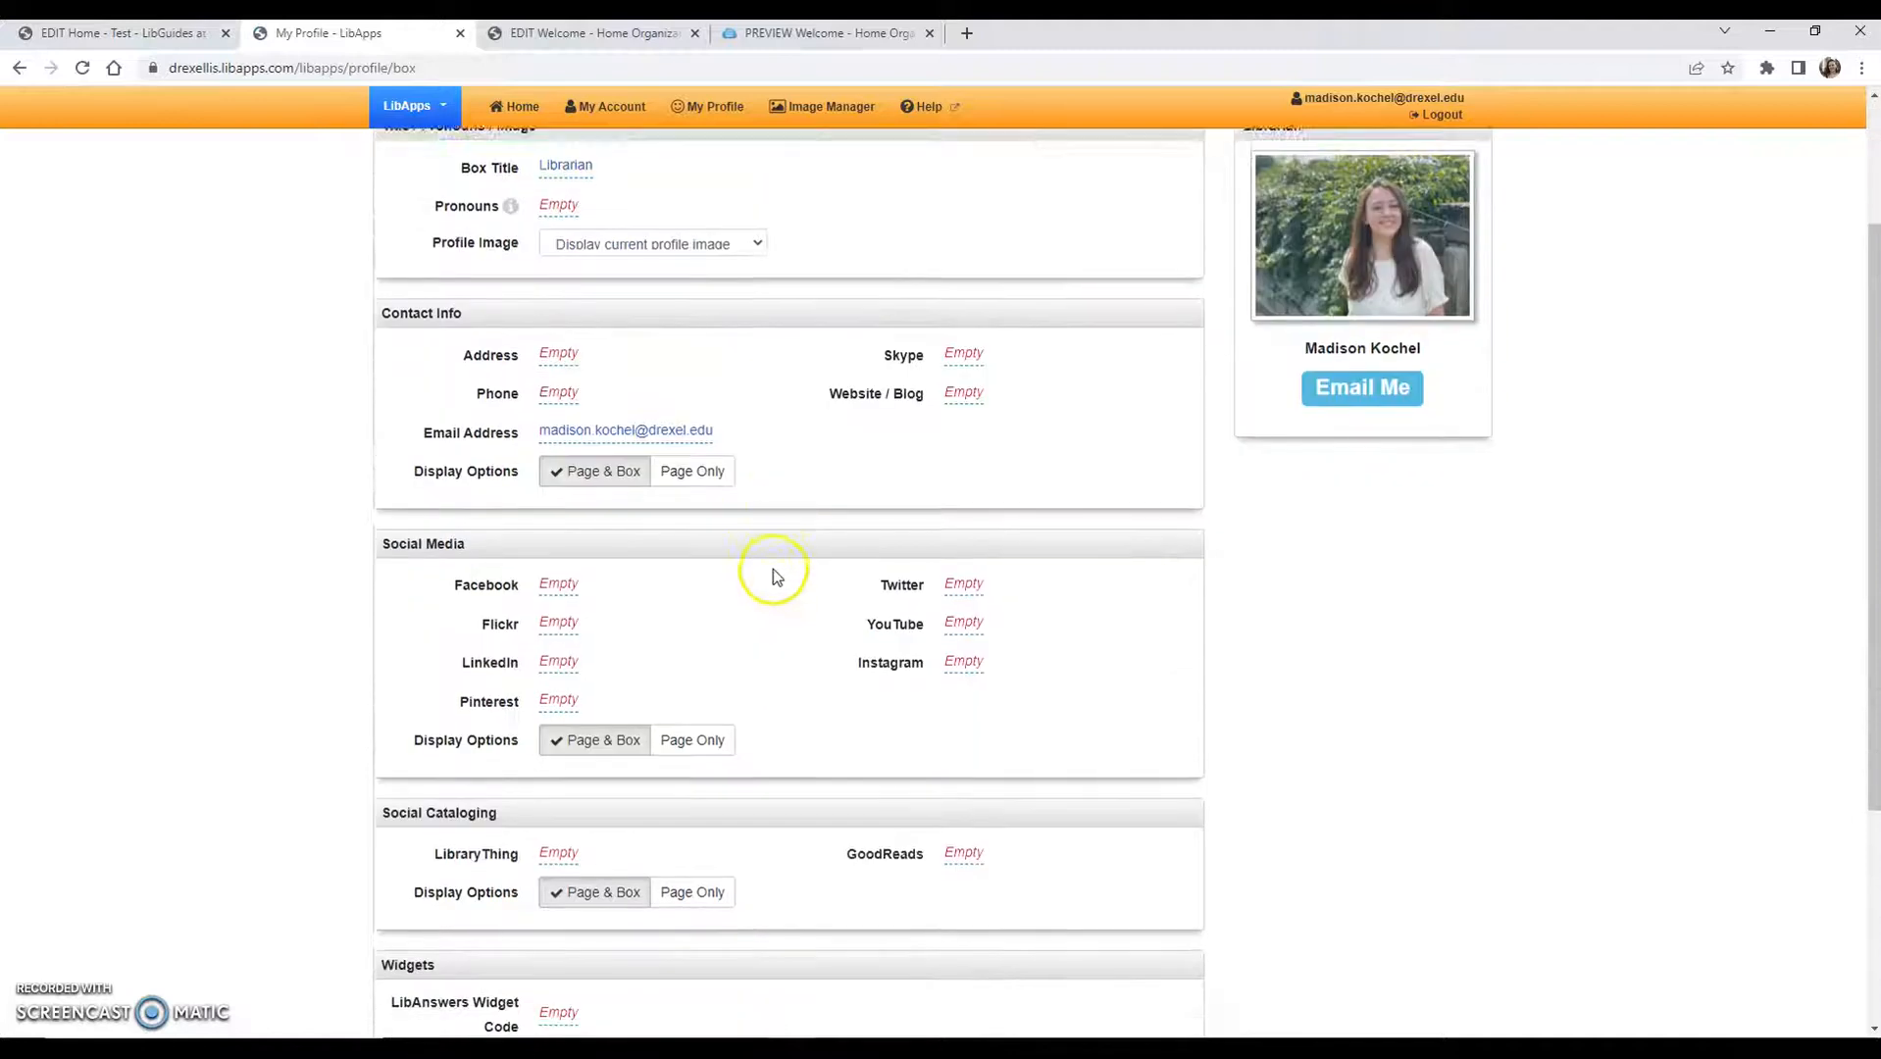
pyautogui.scroll(5, 777, 579)
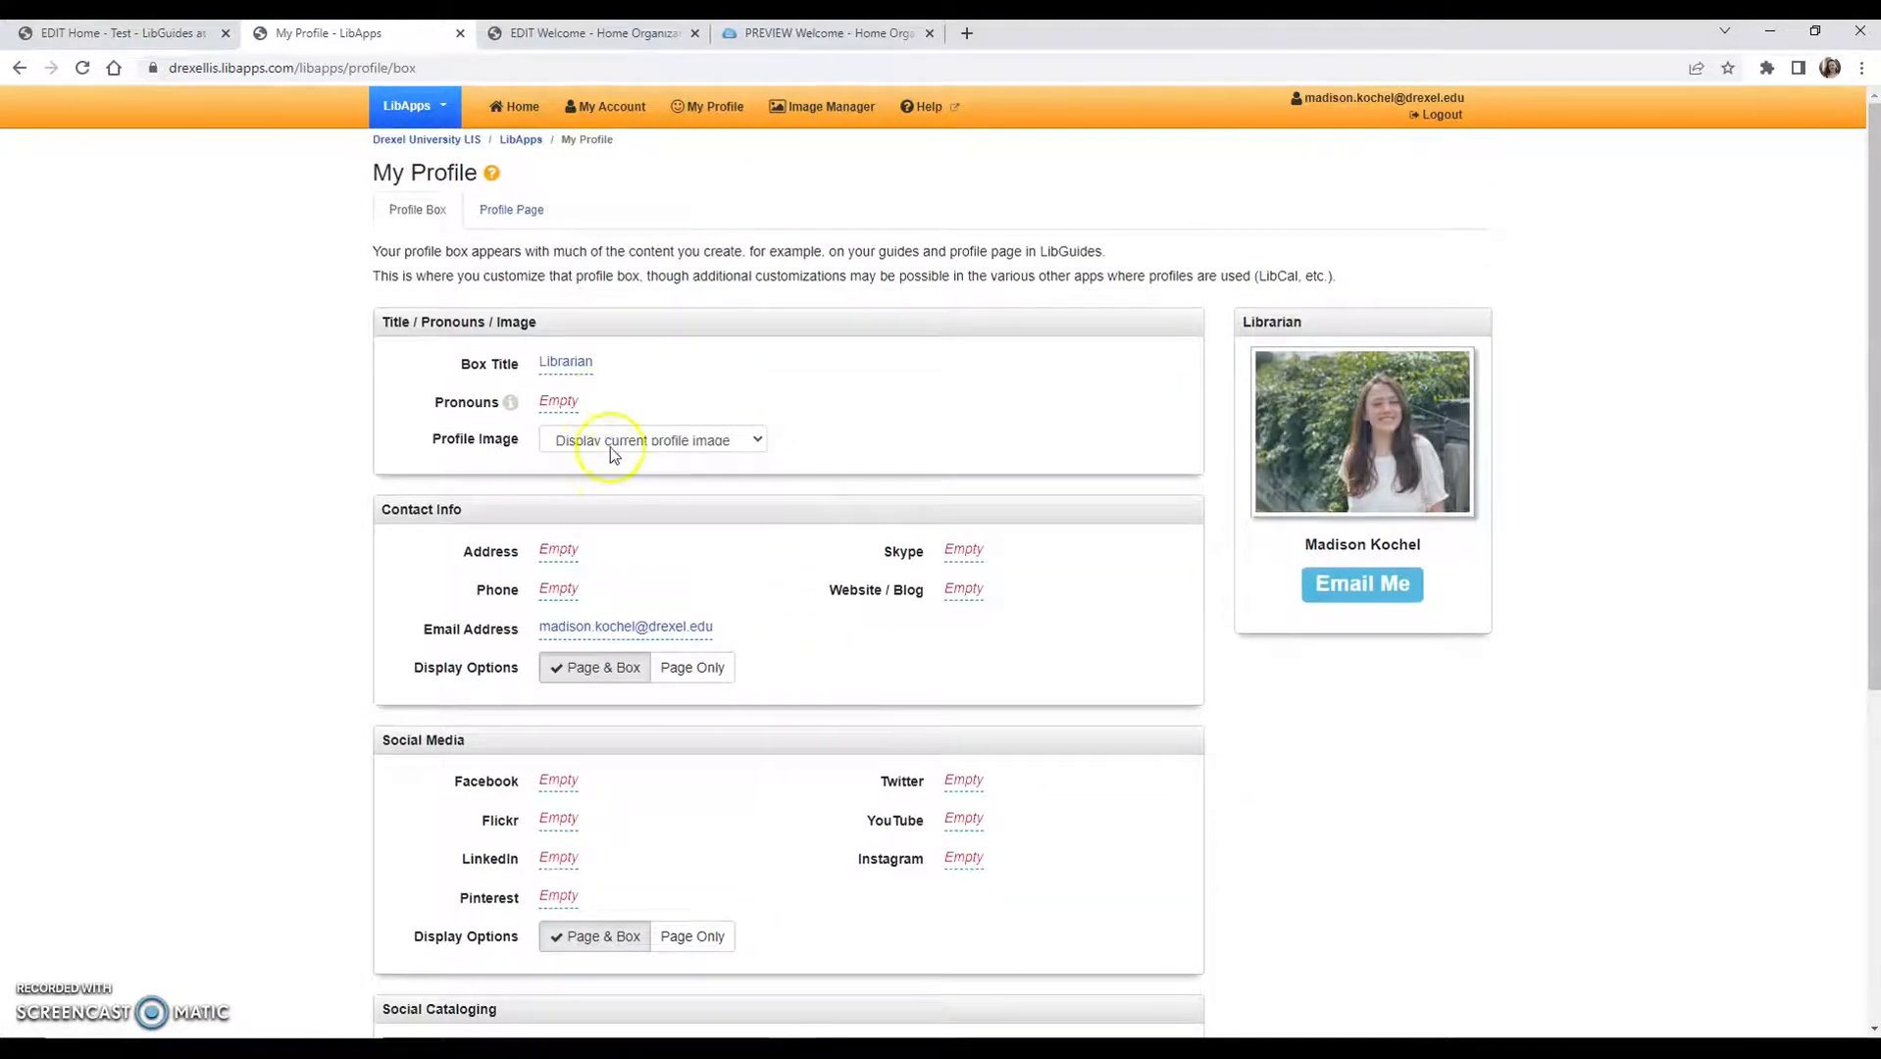
# Show the option to upload a new profile image, review the social media, cataloging and widget sections, and close the profile tab
pyautogui.click(611, 446)
pyautogui.click(611, 451)
pyautogui.click(750, 441)
pyautogui.click(665, 497)
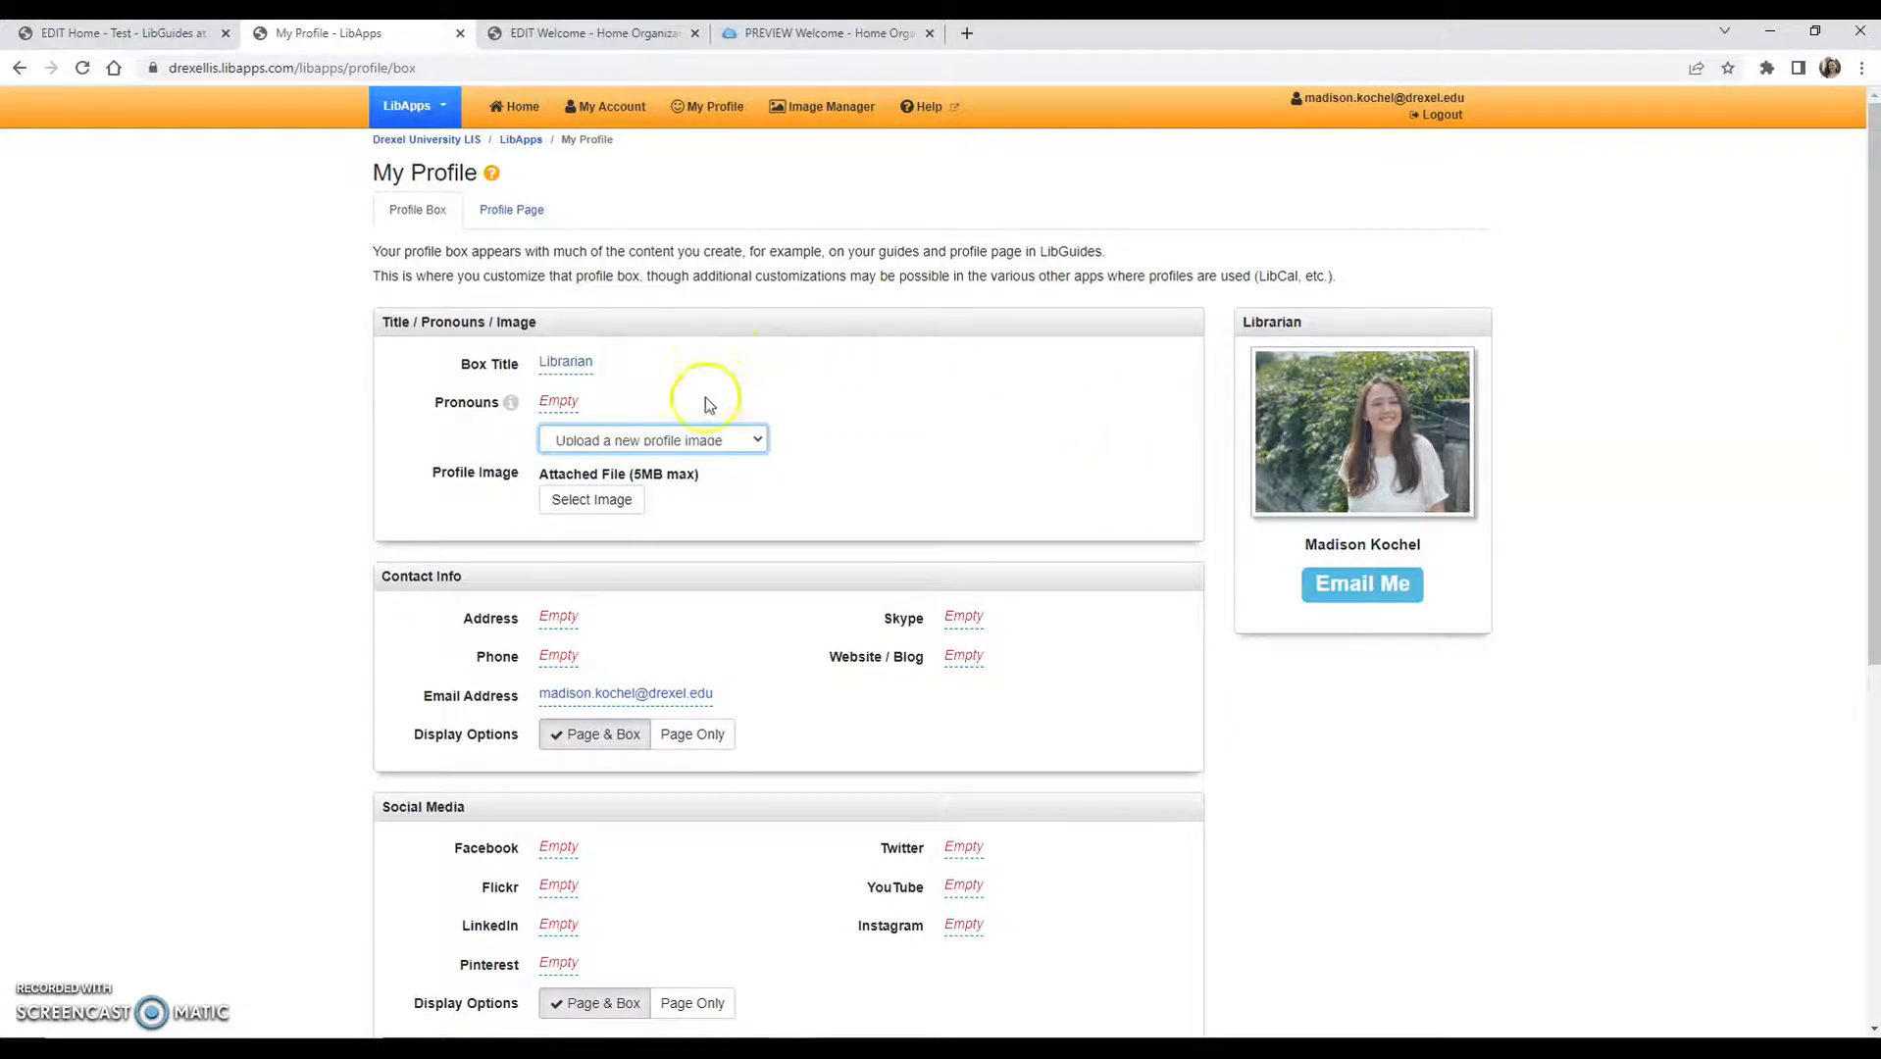
pyautogui.scroll(-4, 713, 393)
pyautogui.scroll(-2, 713, 417)
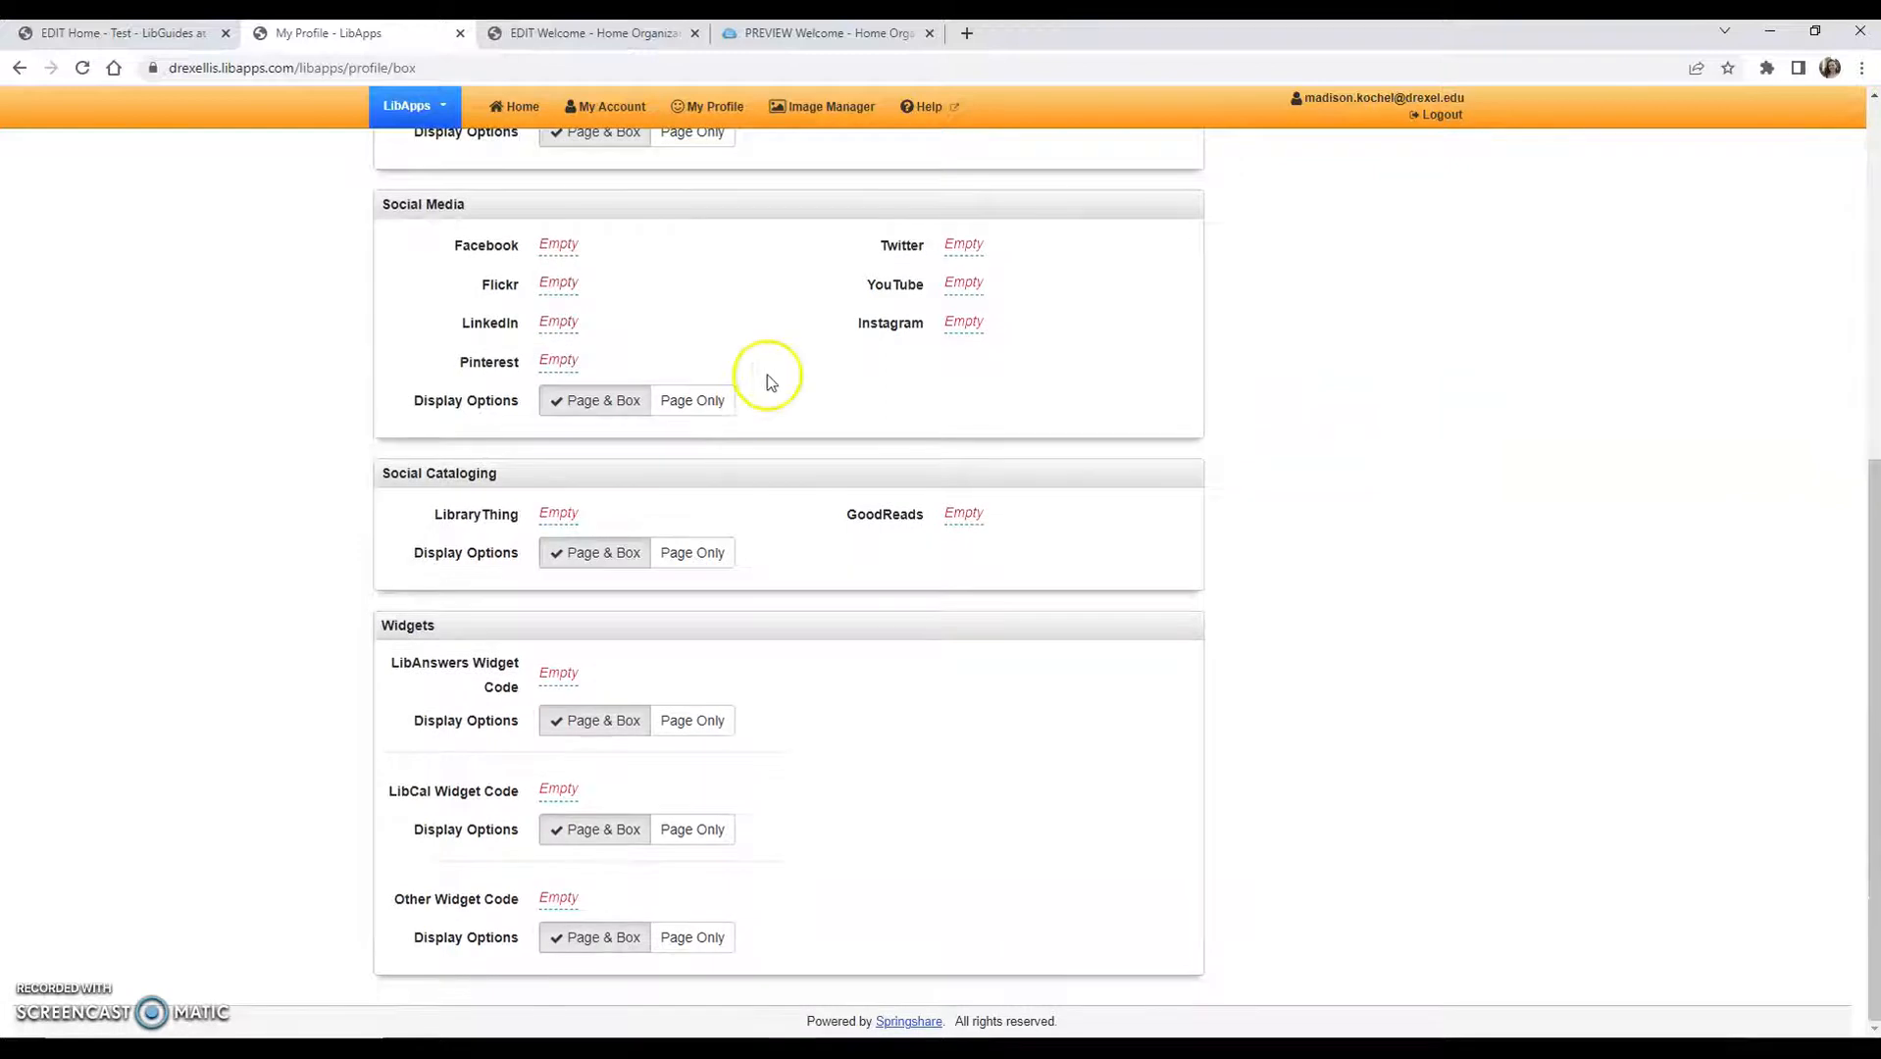
pyautogui.scroll(6, 773, 412)
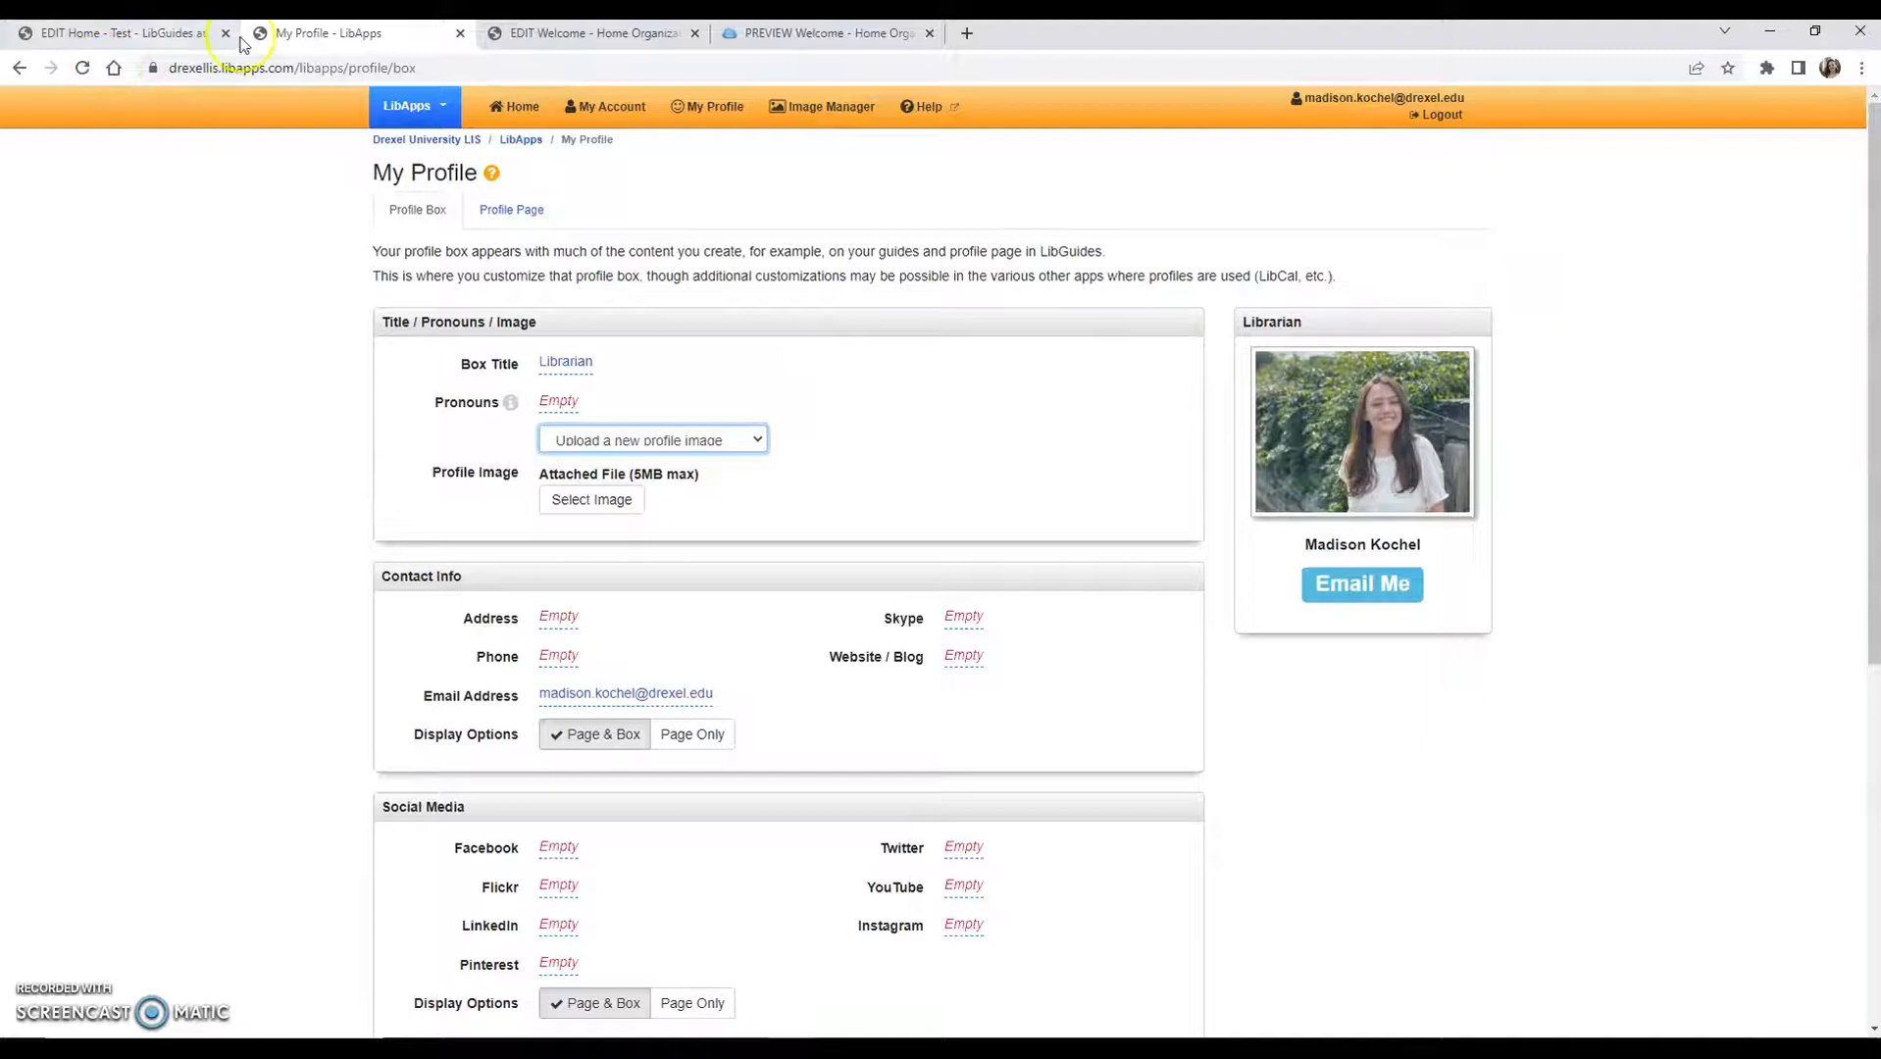
pyautogui.click(460, 33)
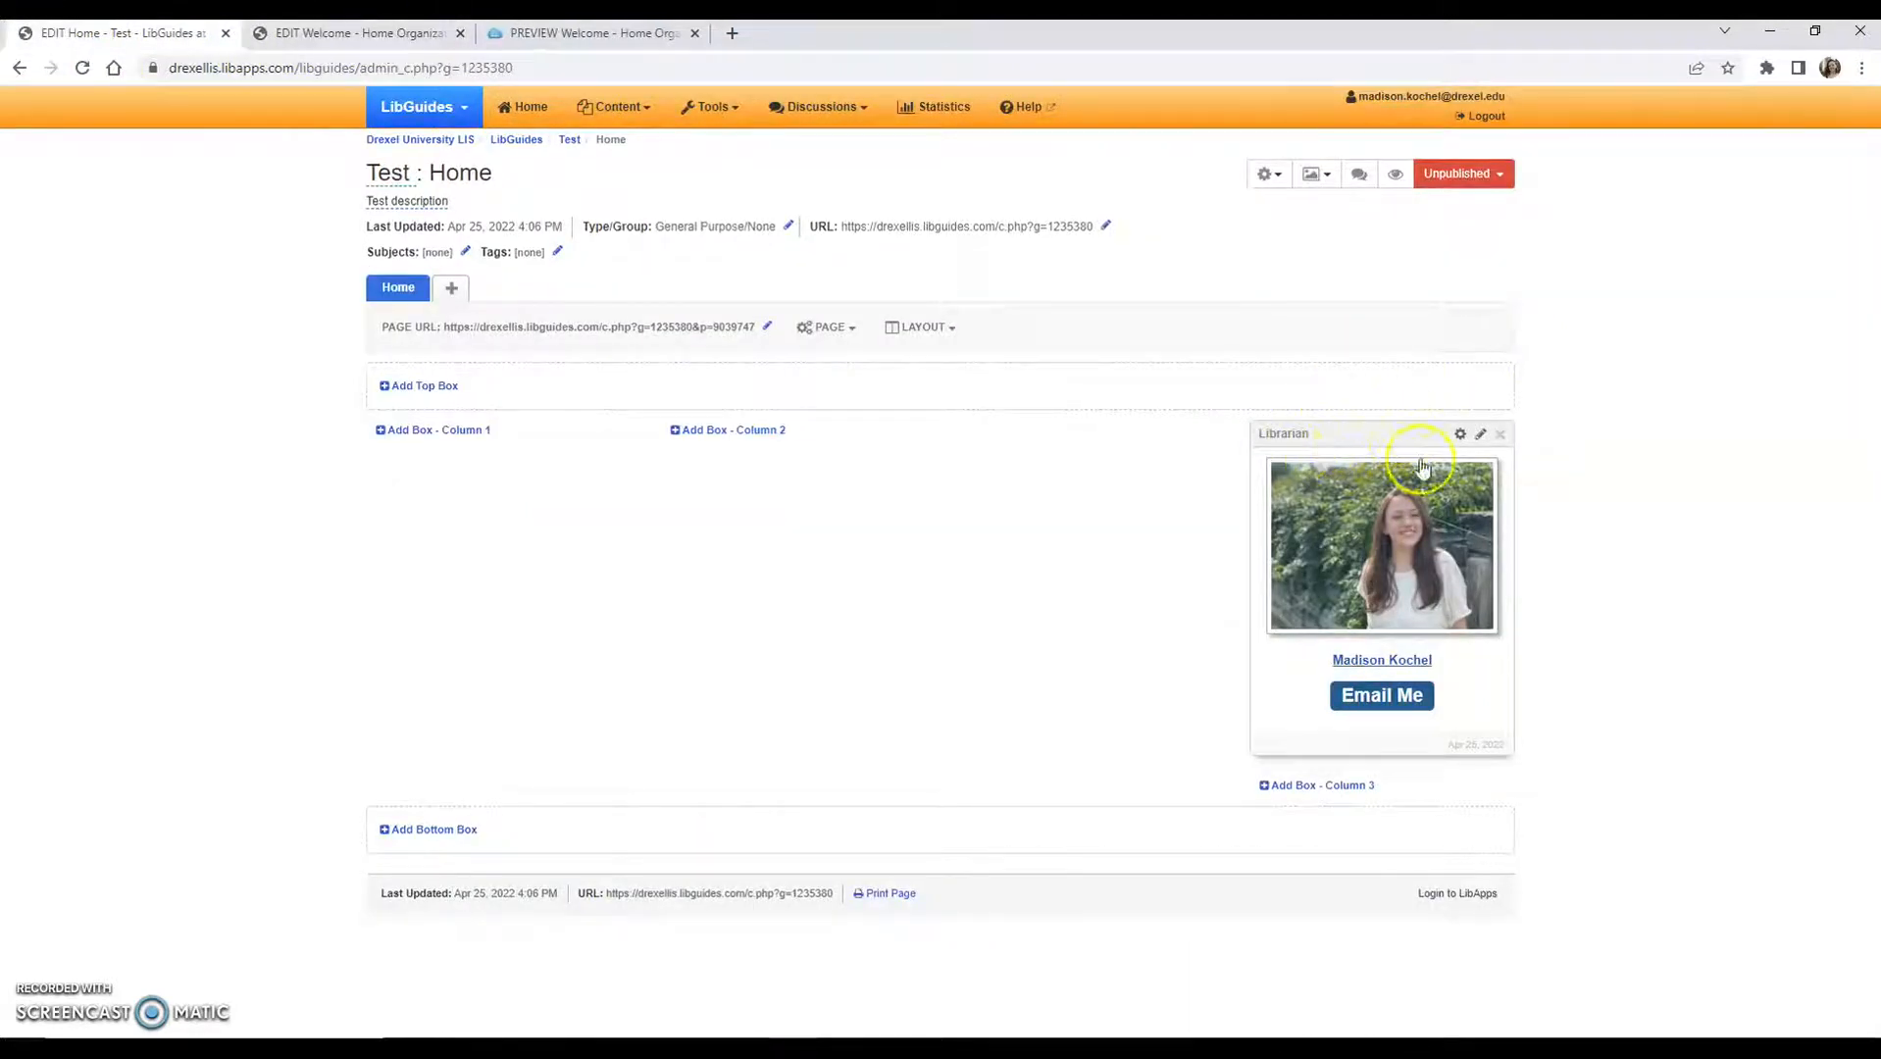
# Delete the Librarian profile box from the Test guide's Home page, acknowledging that this cannot be undone
pyautogui.click(1501, 435)
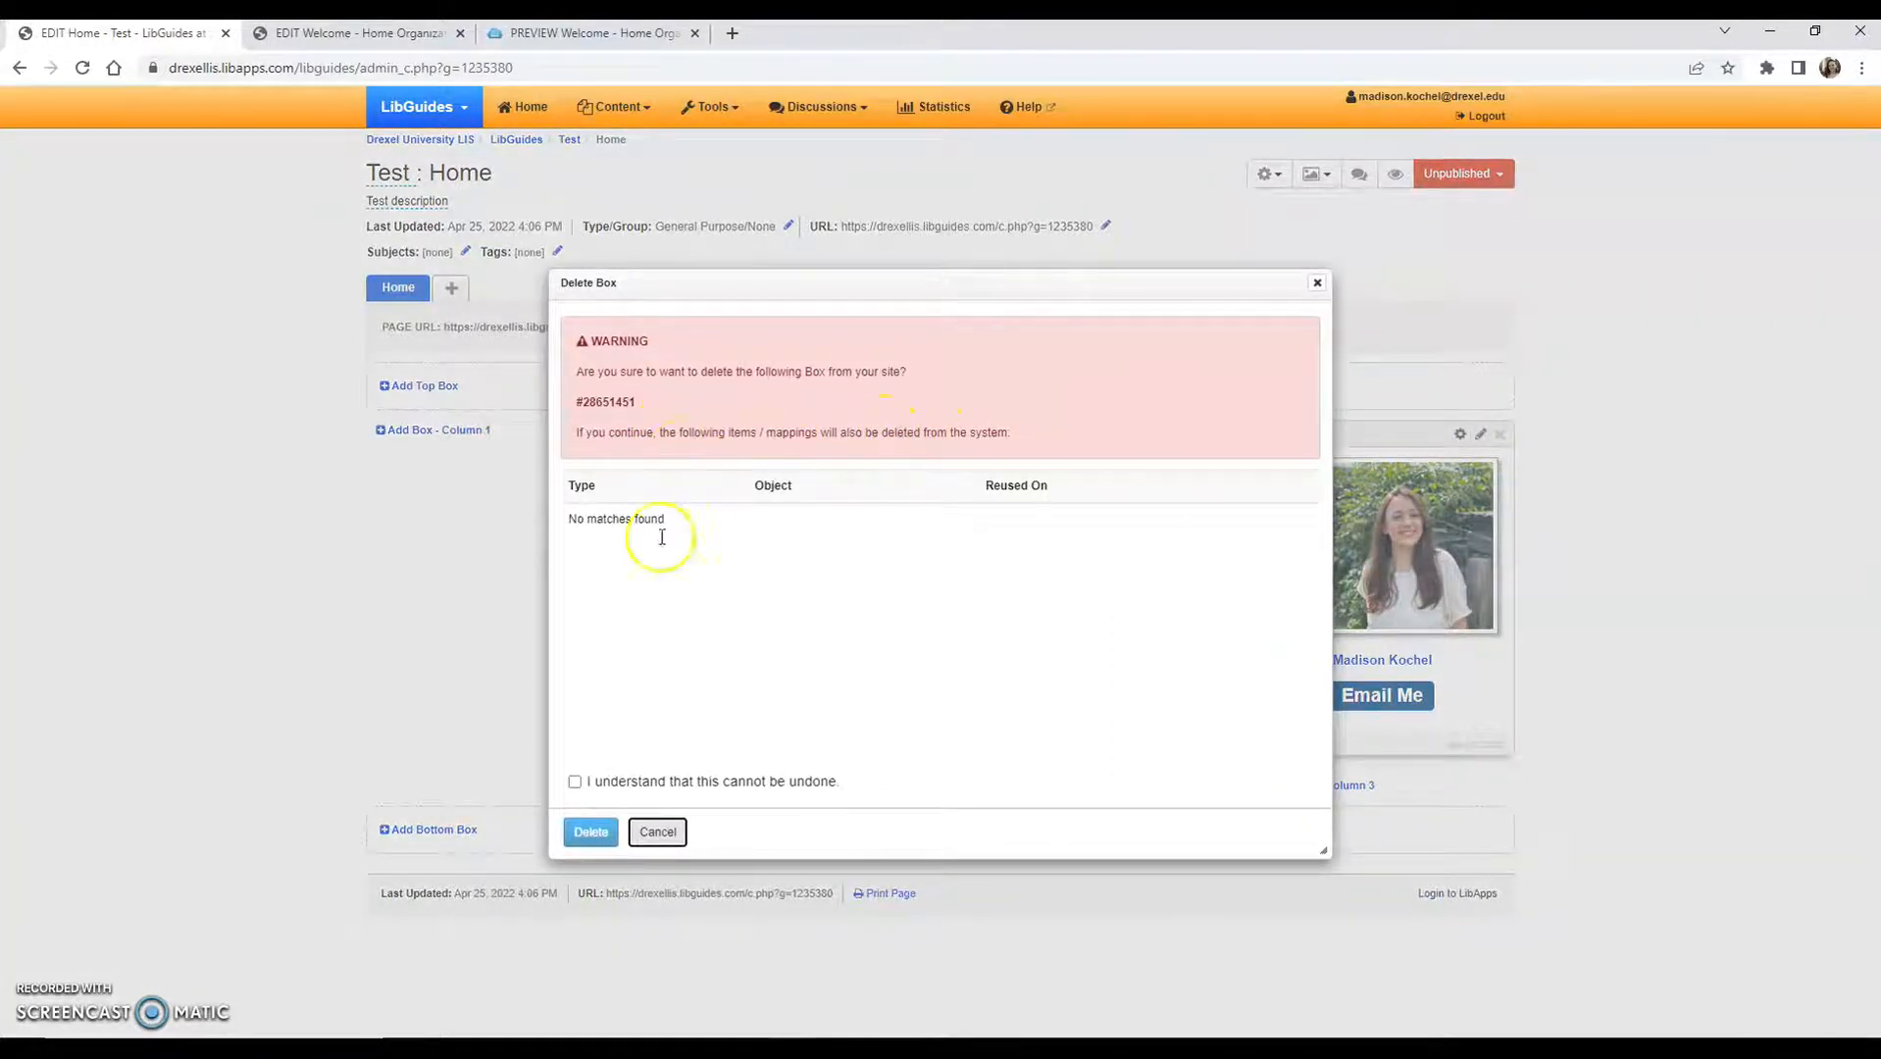
pyautogui.click(620, 785)
pyautogui.click(600, 835)
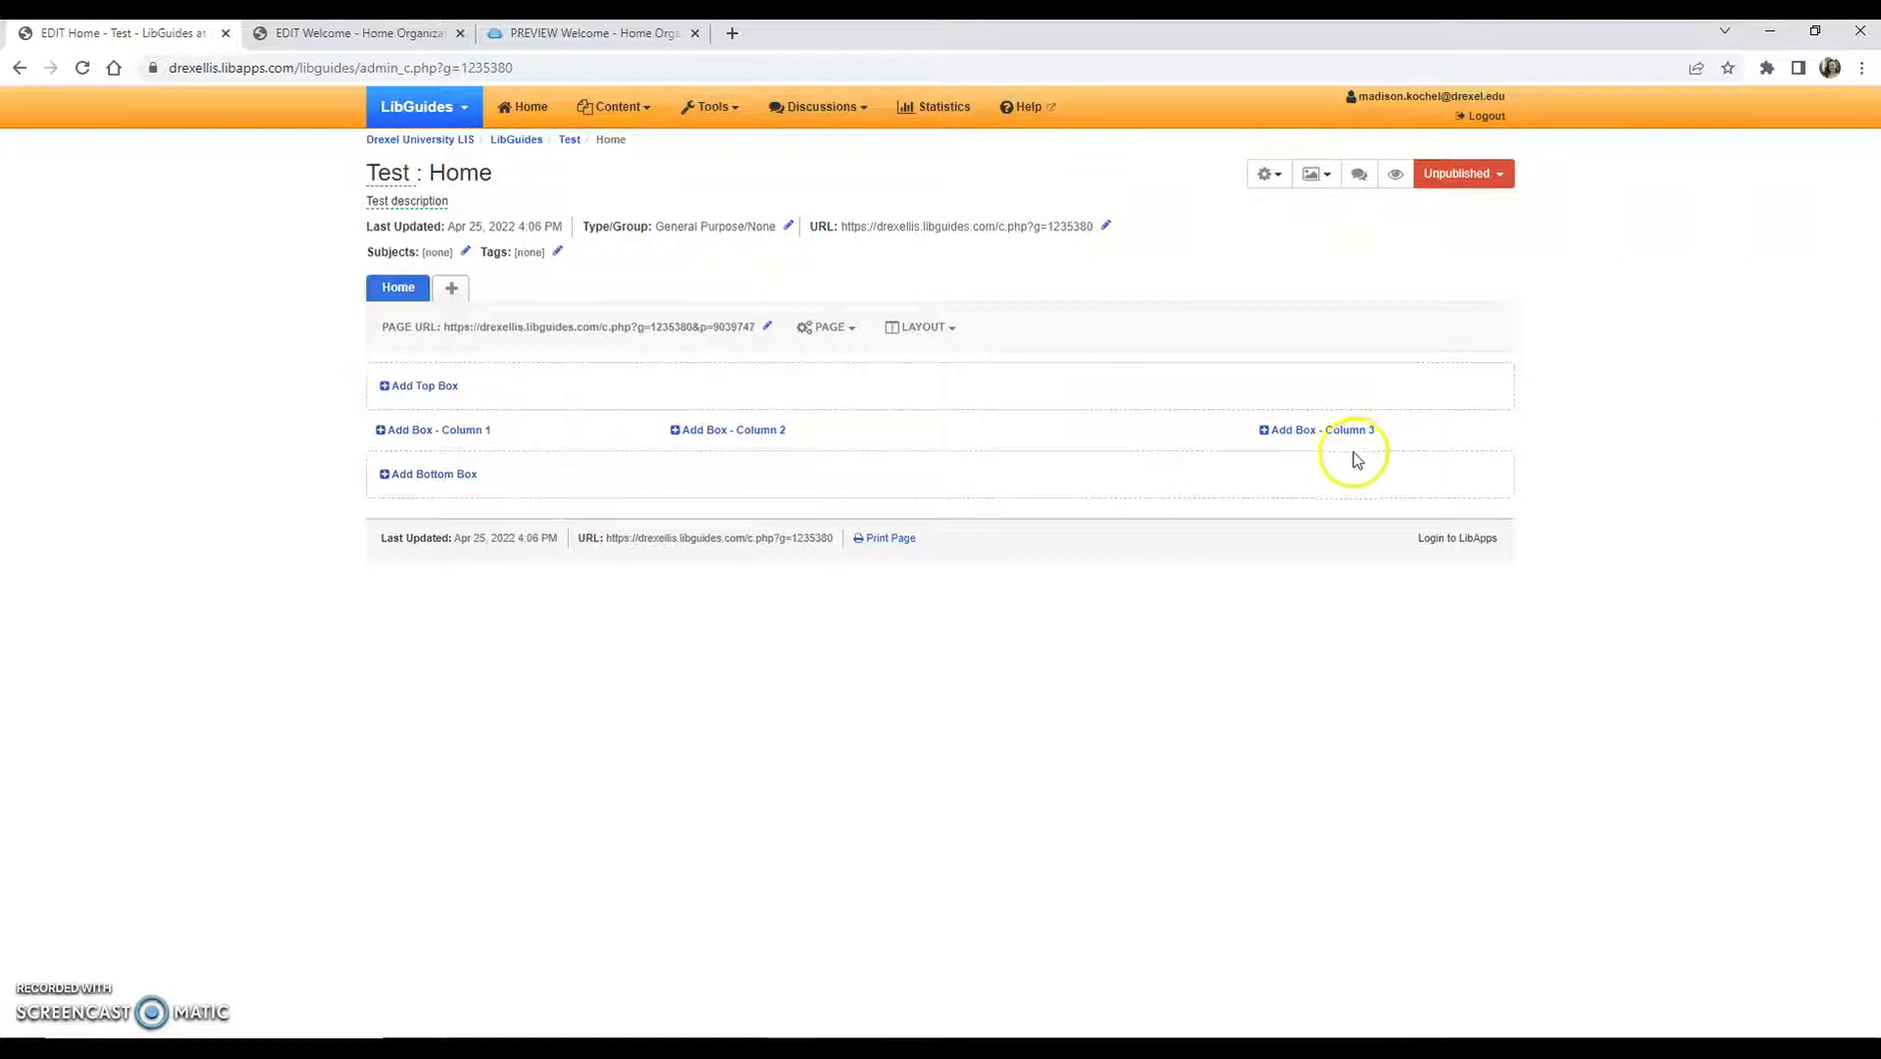
# Try the 25 / 25 / 50, 33 / 33 / 33 and 1 column layouts in turn on the Test guide's Home page
pyautogui.click(944, 340)
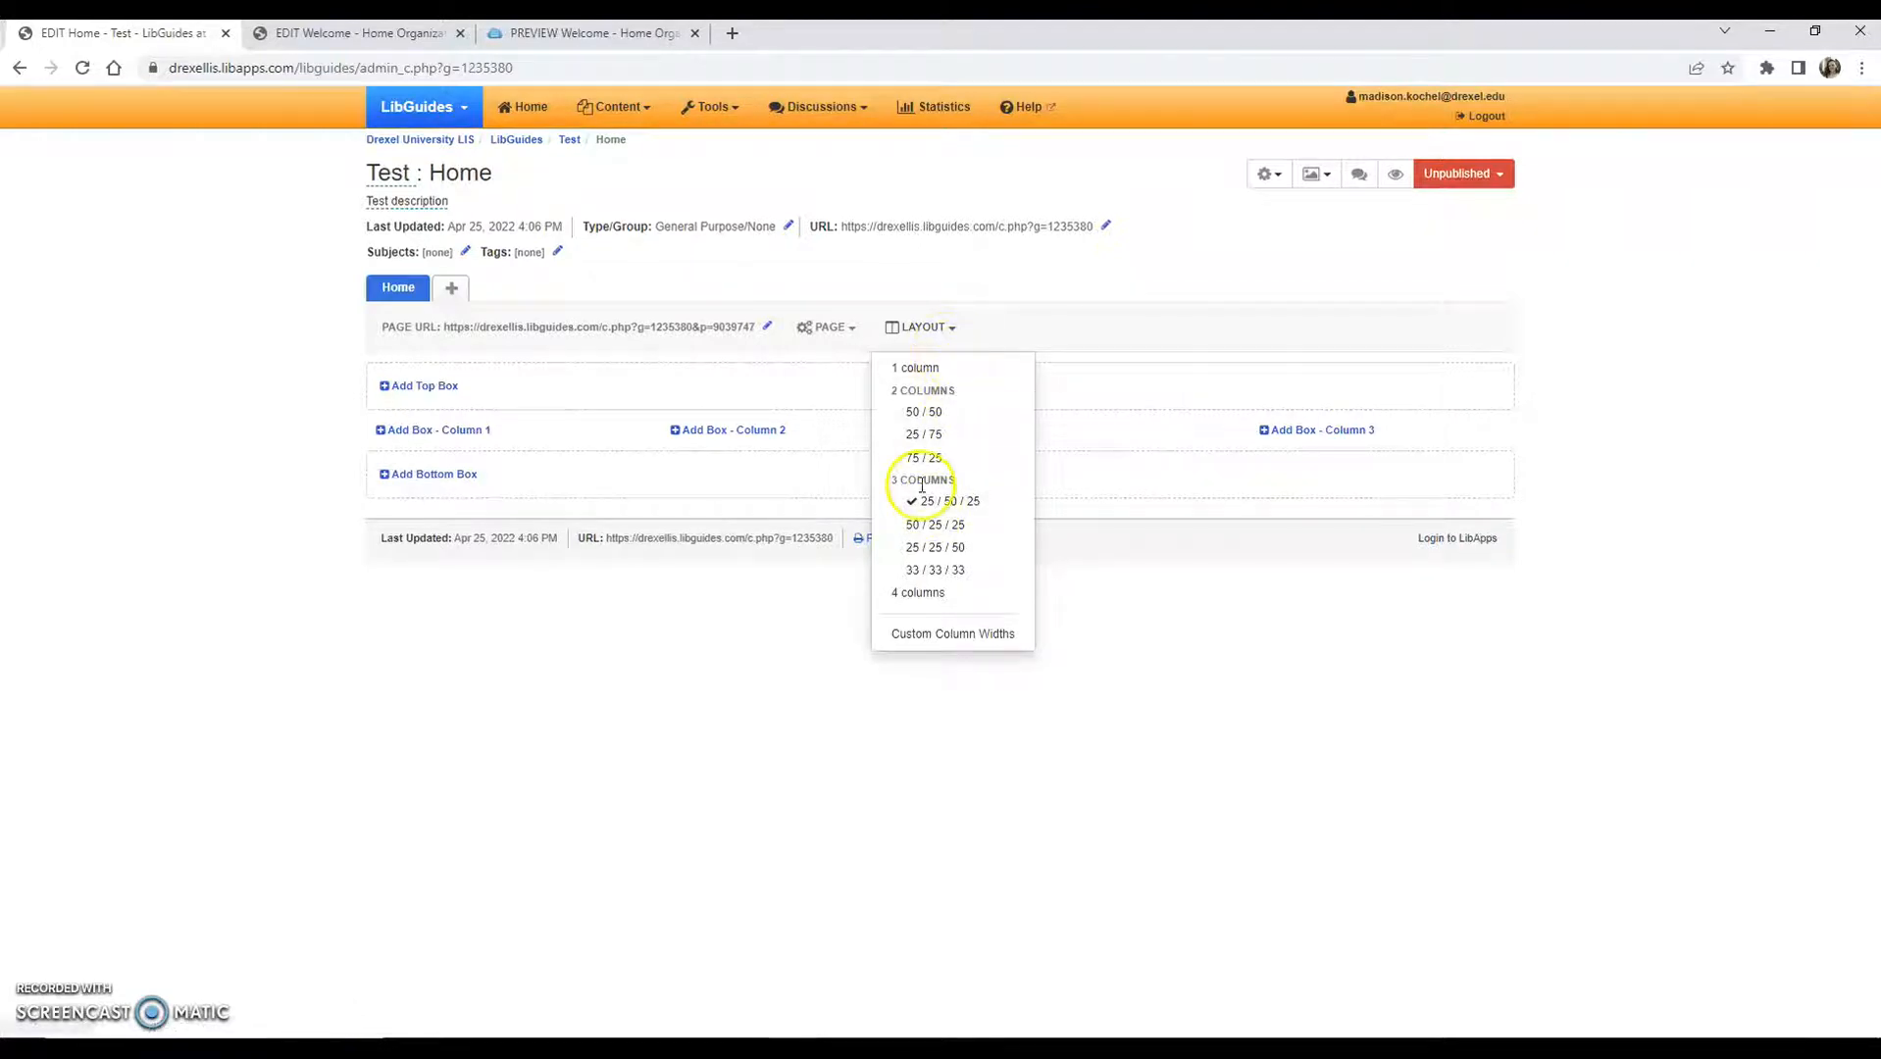
pyautogui.click(948, 547)
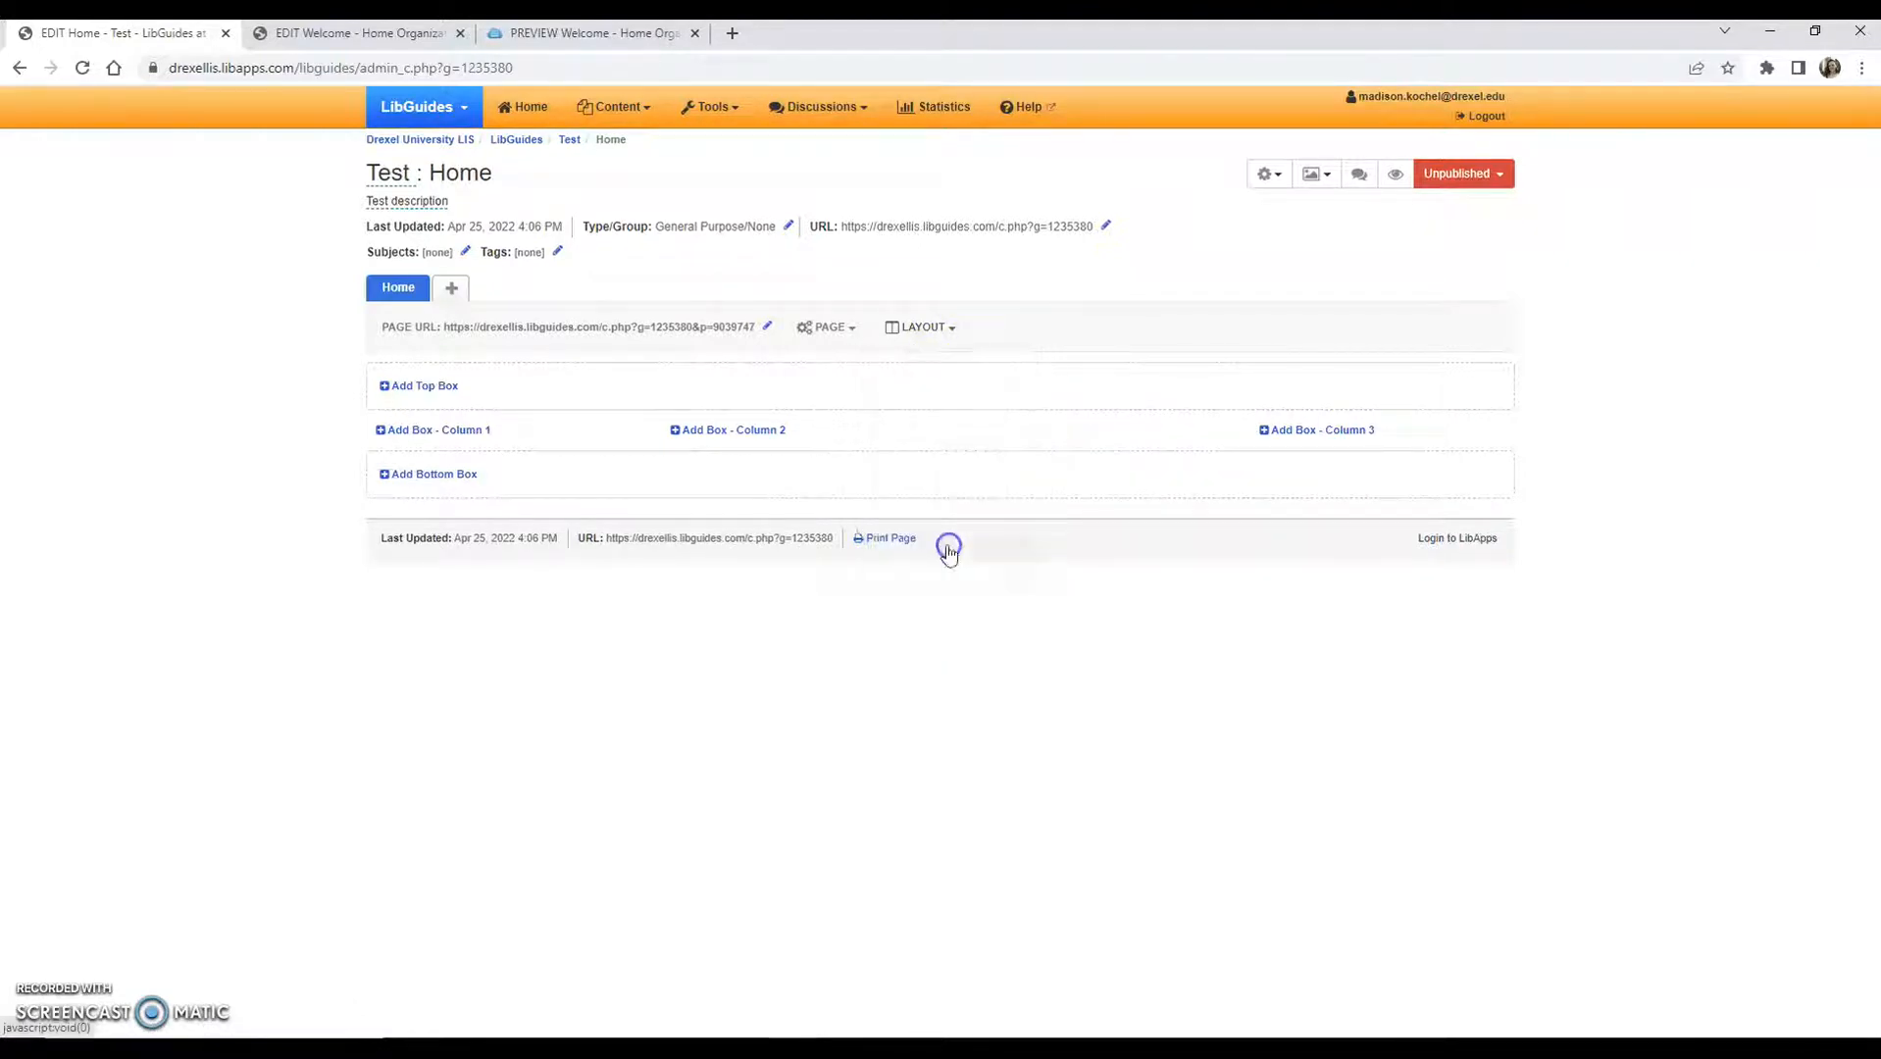
pyautogui.click(940, 334)
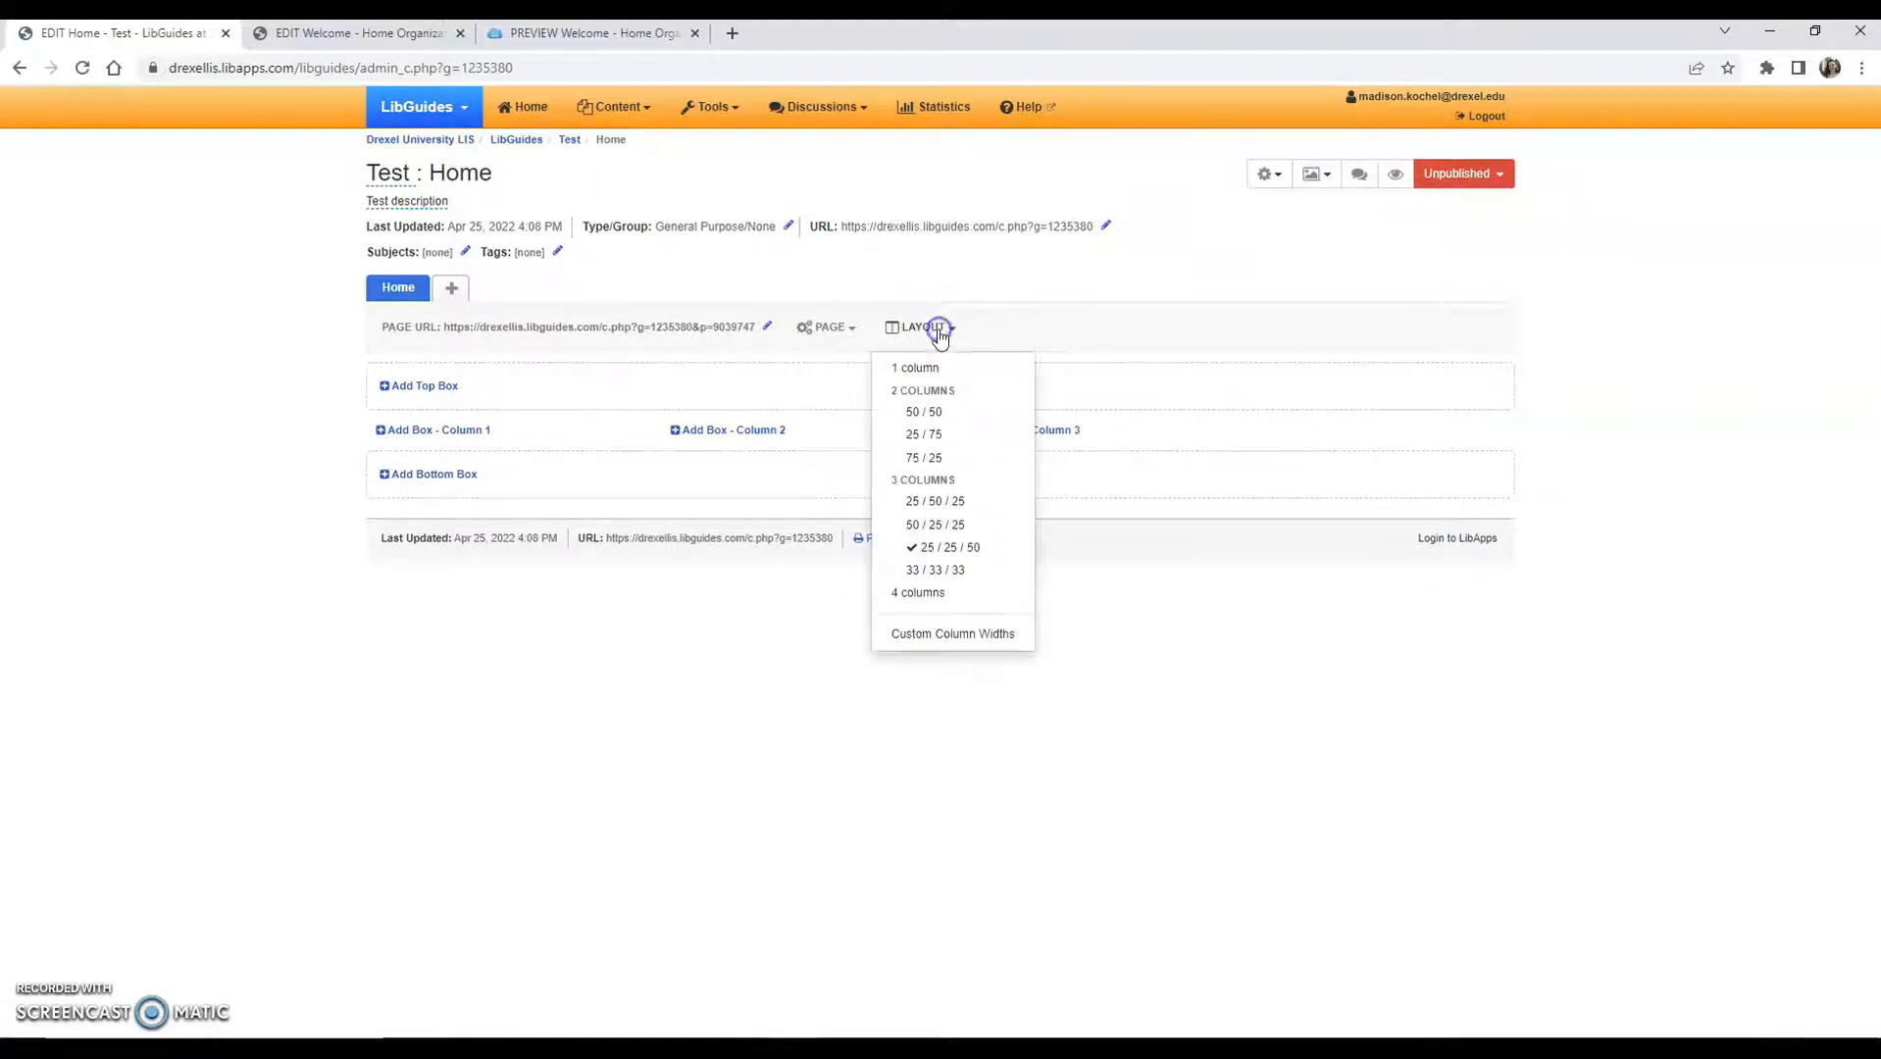
pyautogui.click(972, 577)
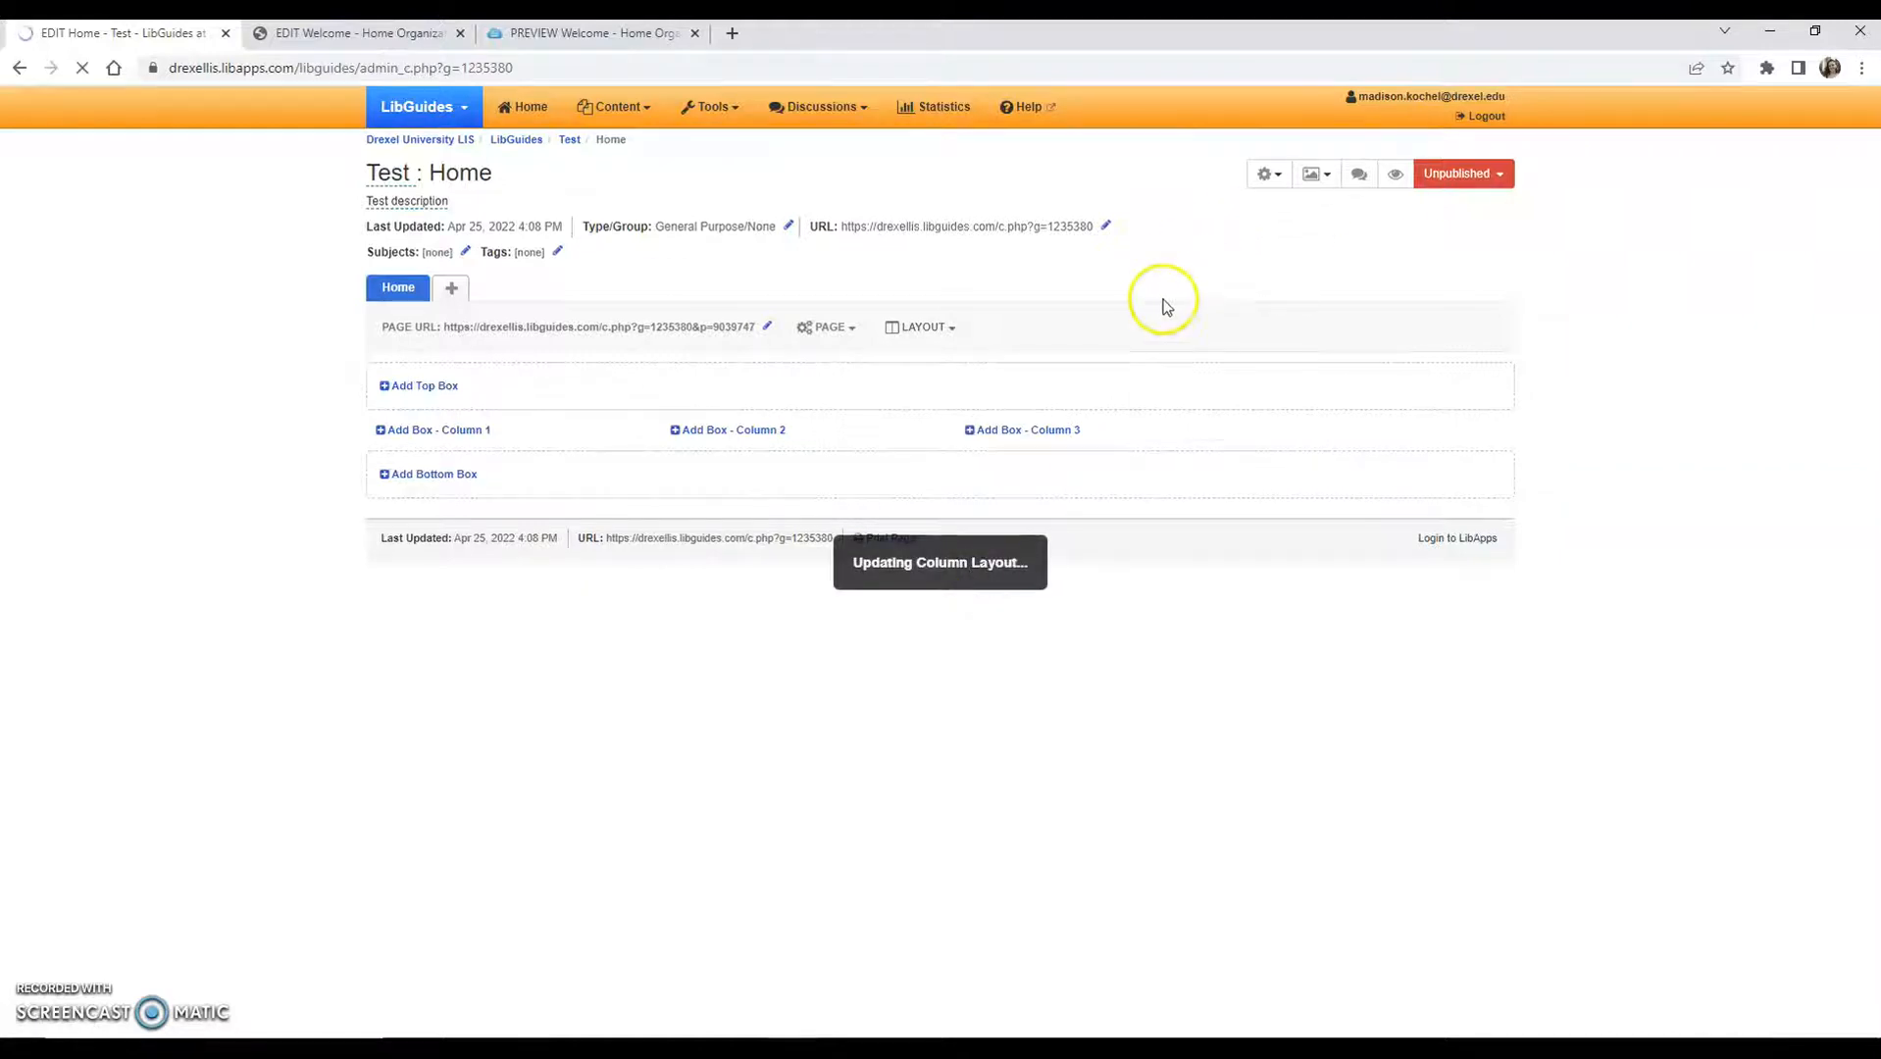
pyautogui.click(922, 328)
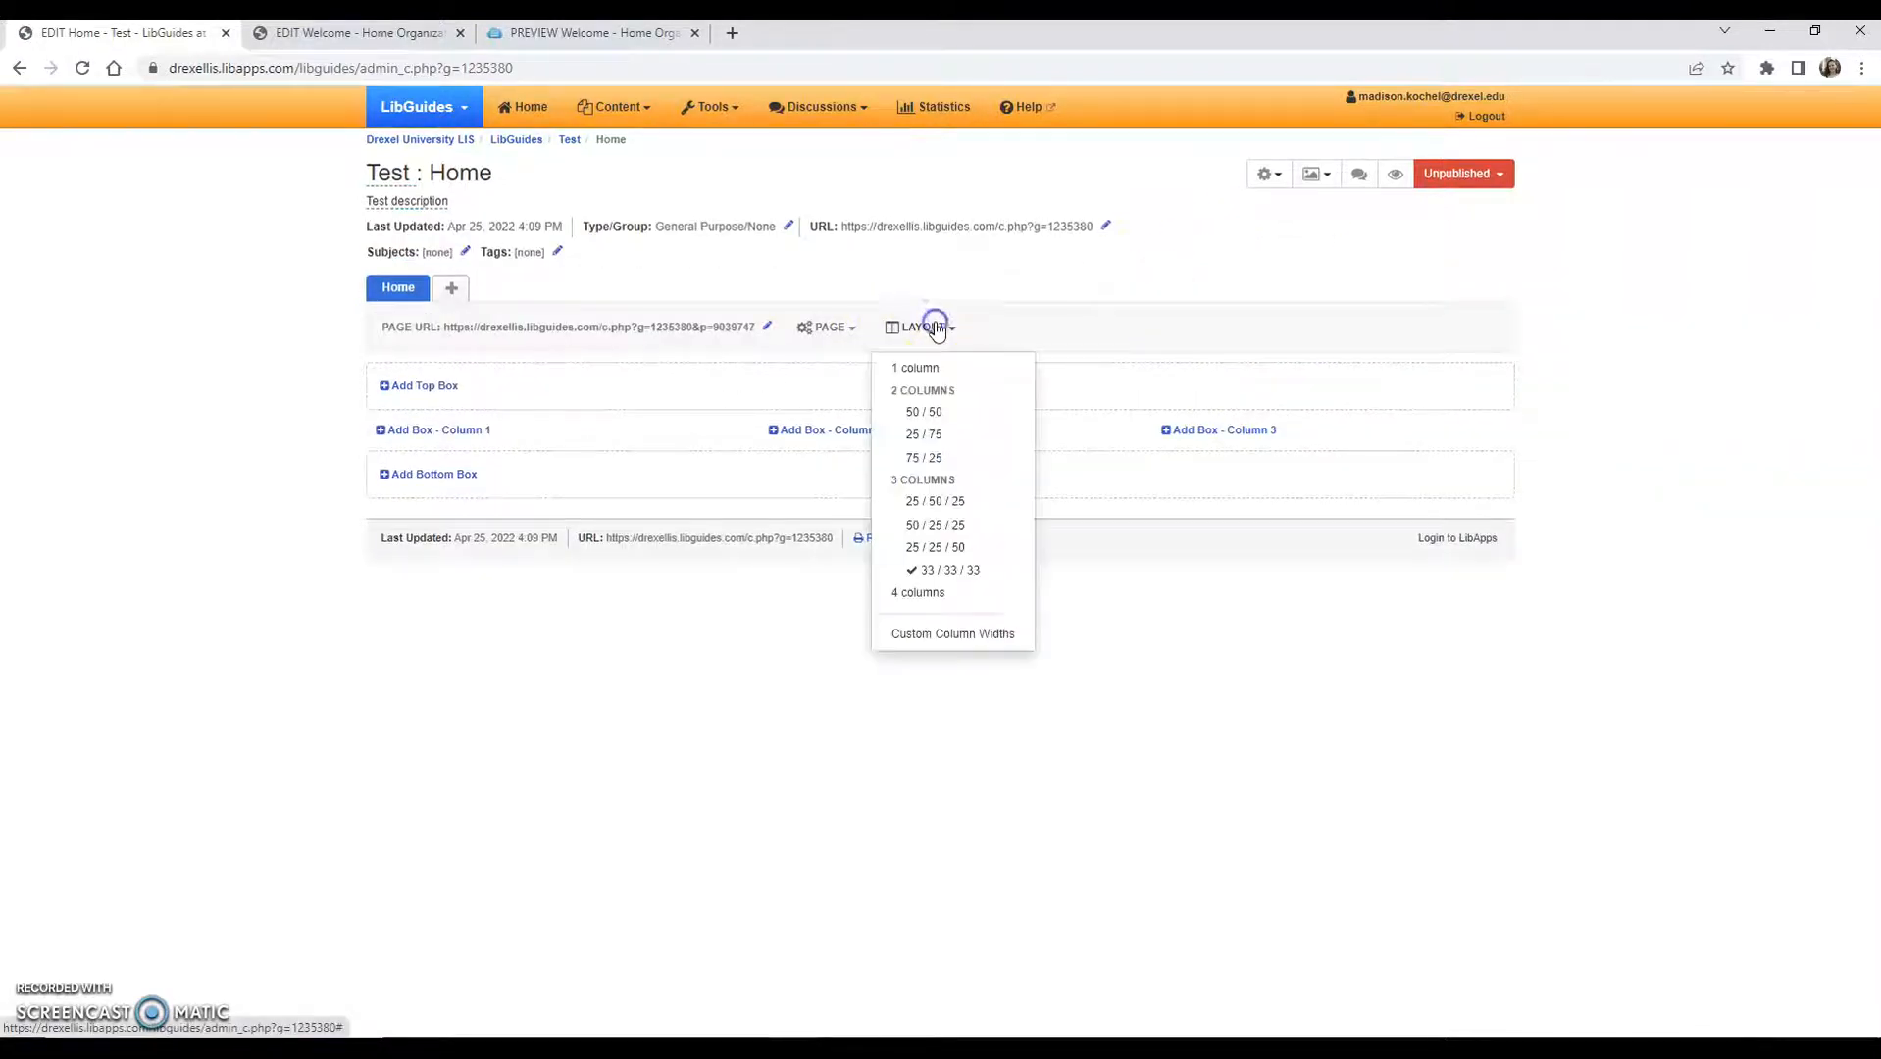
pyautogui.click(936, 369)
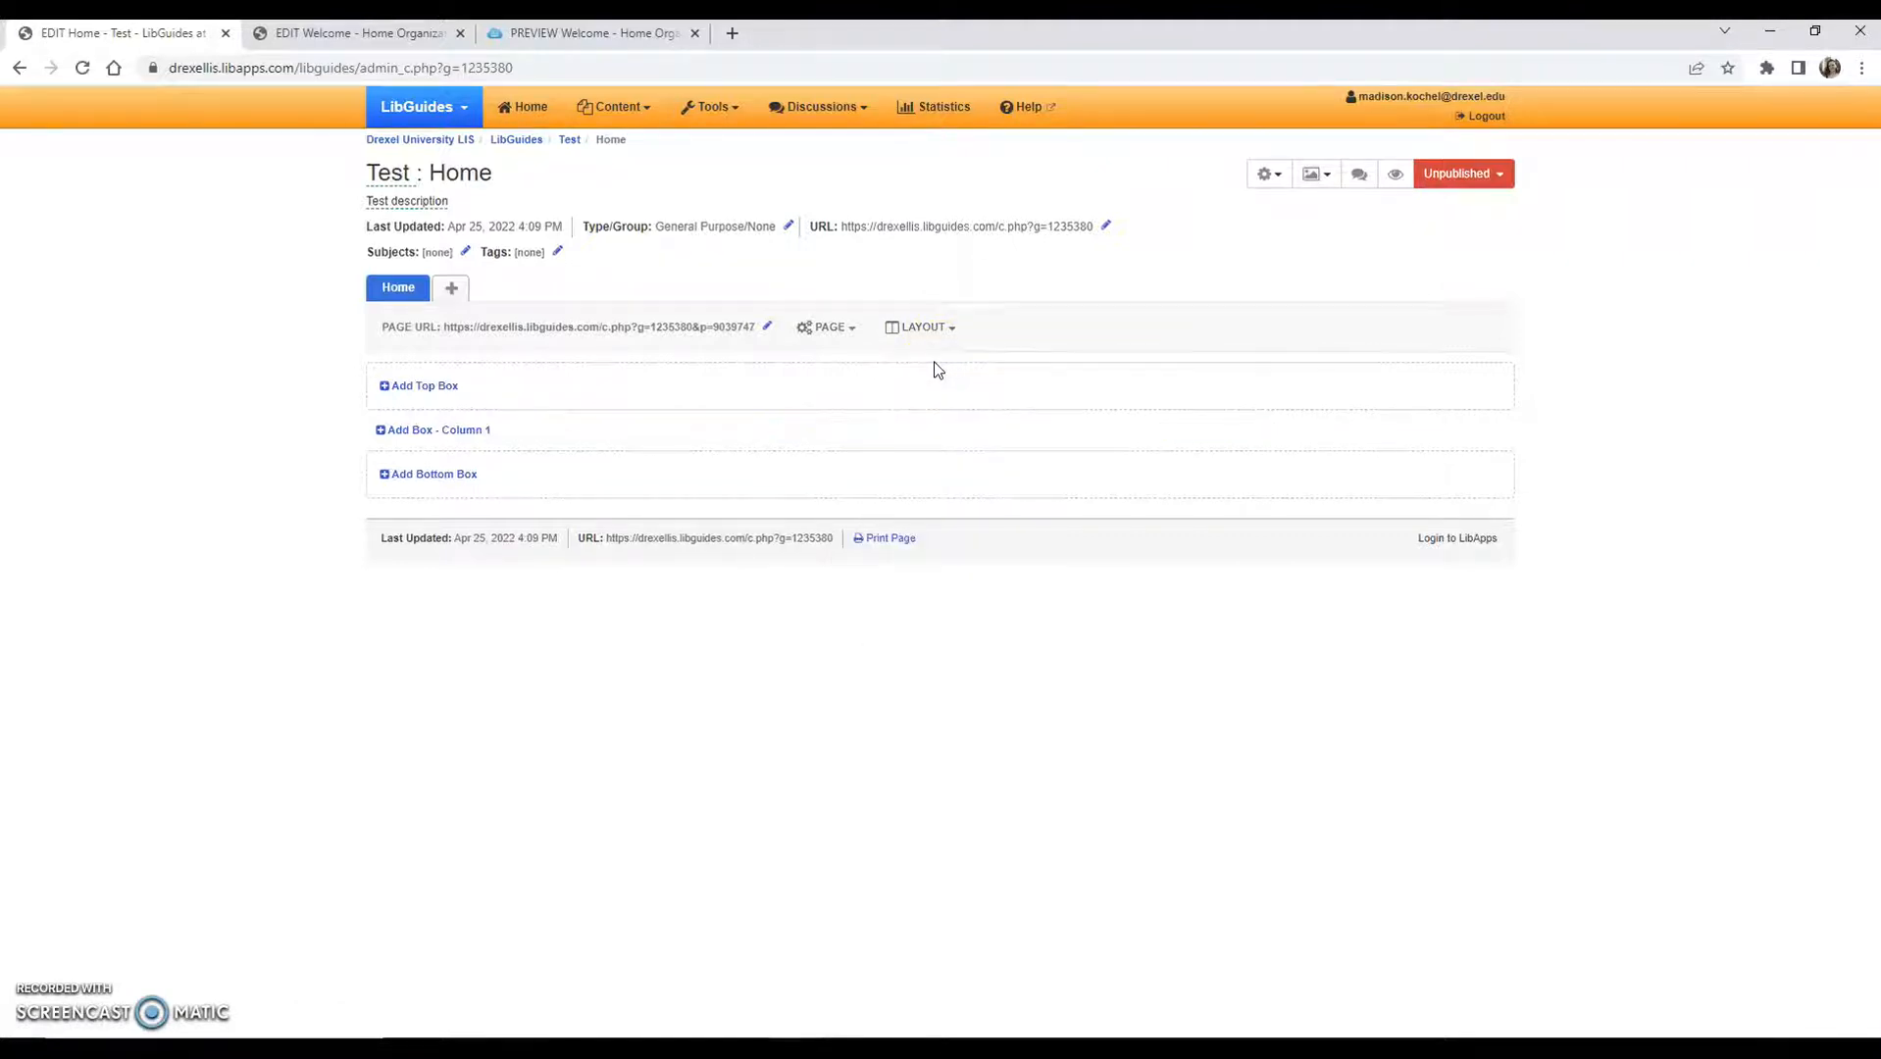
# Set the Home page layout to 4 columns
pyautogui.click(926, 327)
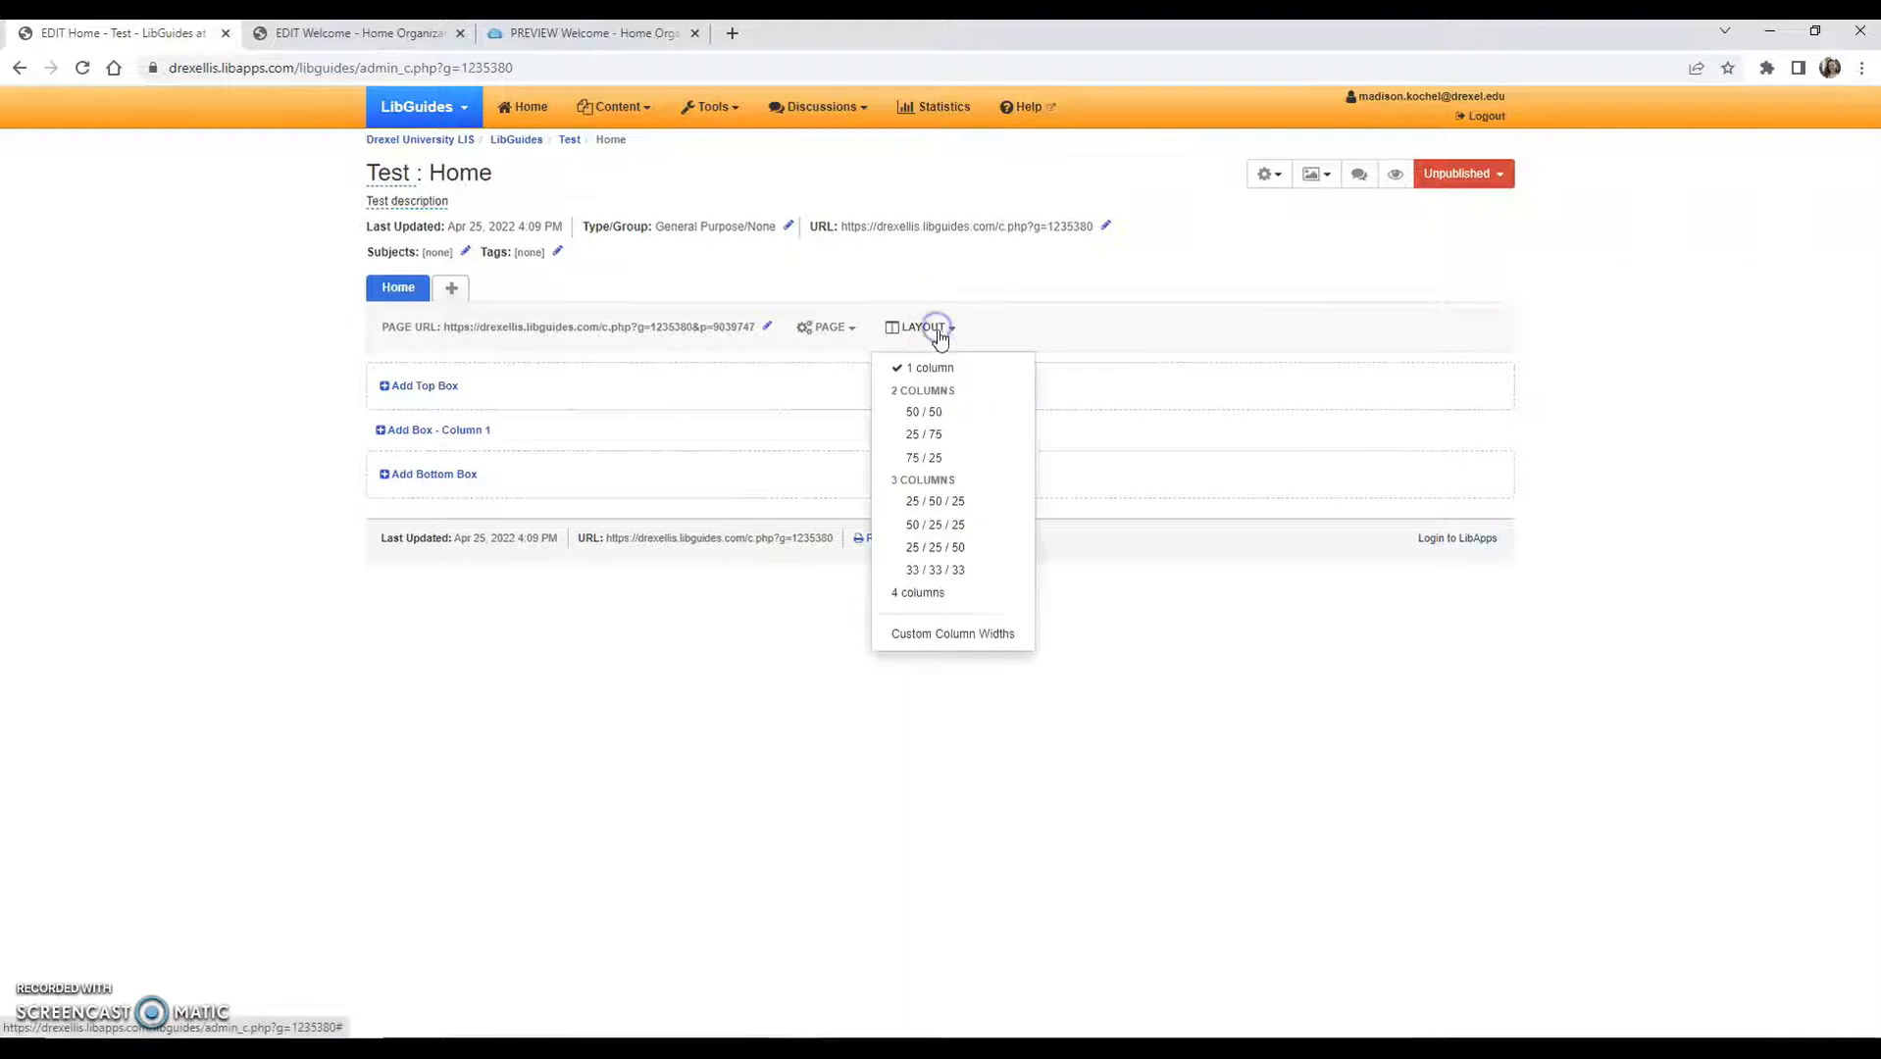
pyautogui.click(915, 593)
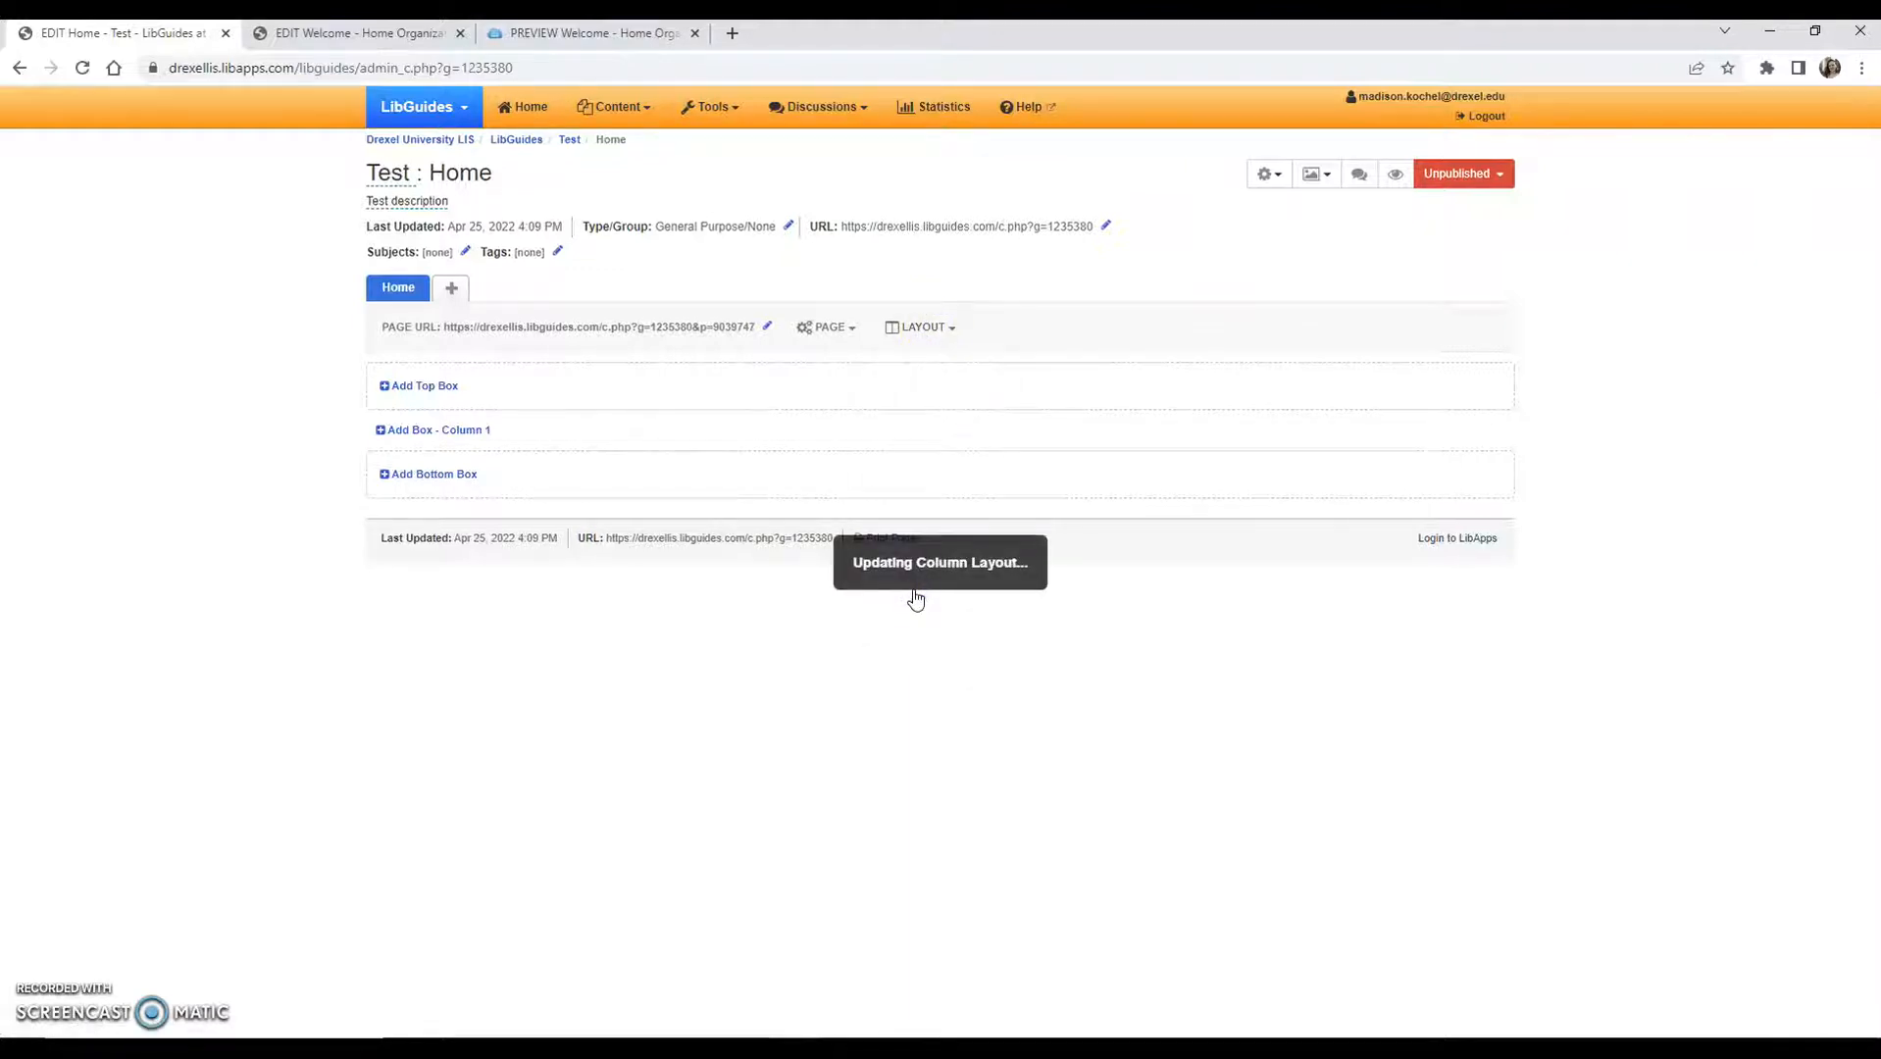
pyautogui.click(929, 338)
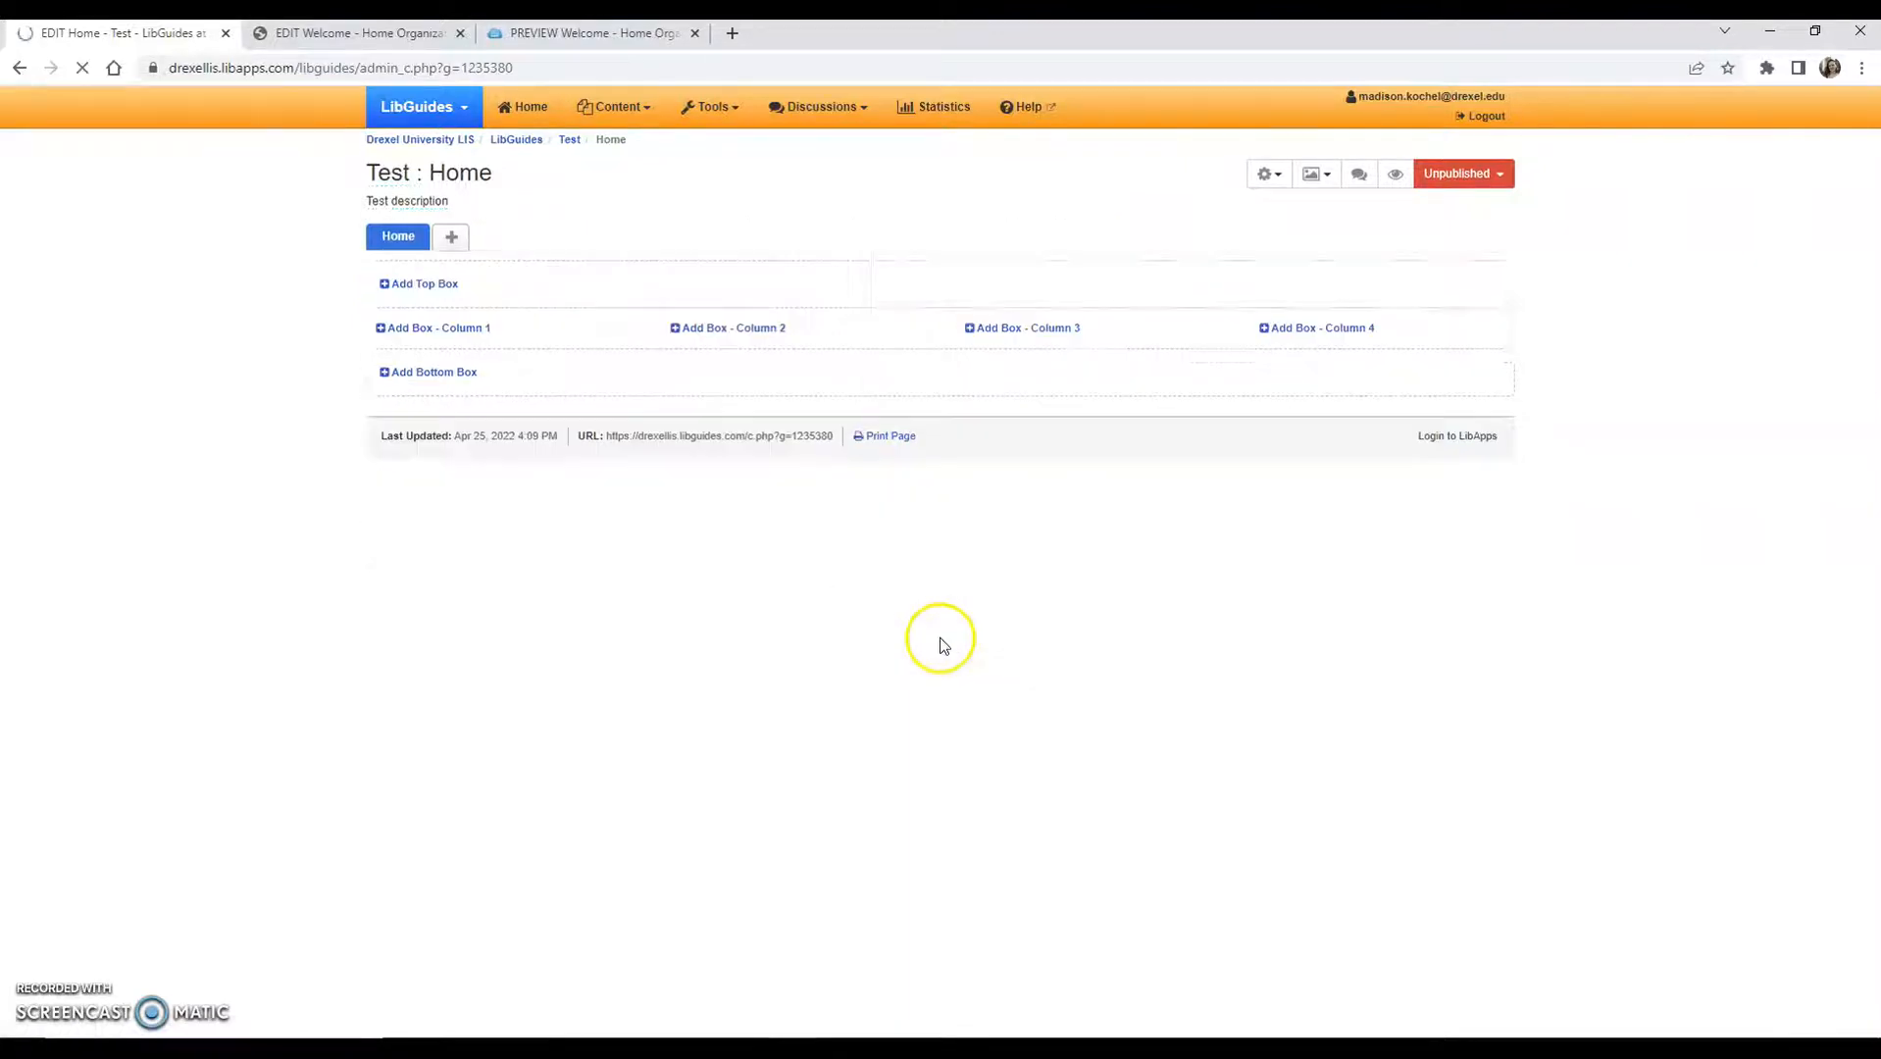
# Examine the custom column width settings and their width sliders, and cancel without saving
pyautogui.click(910, 325)
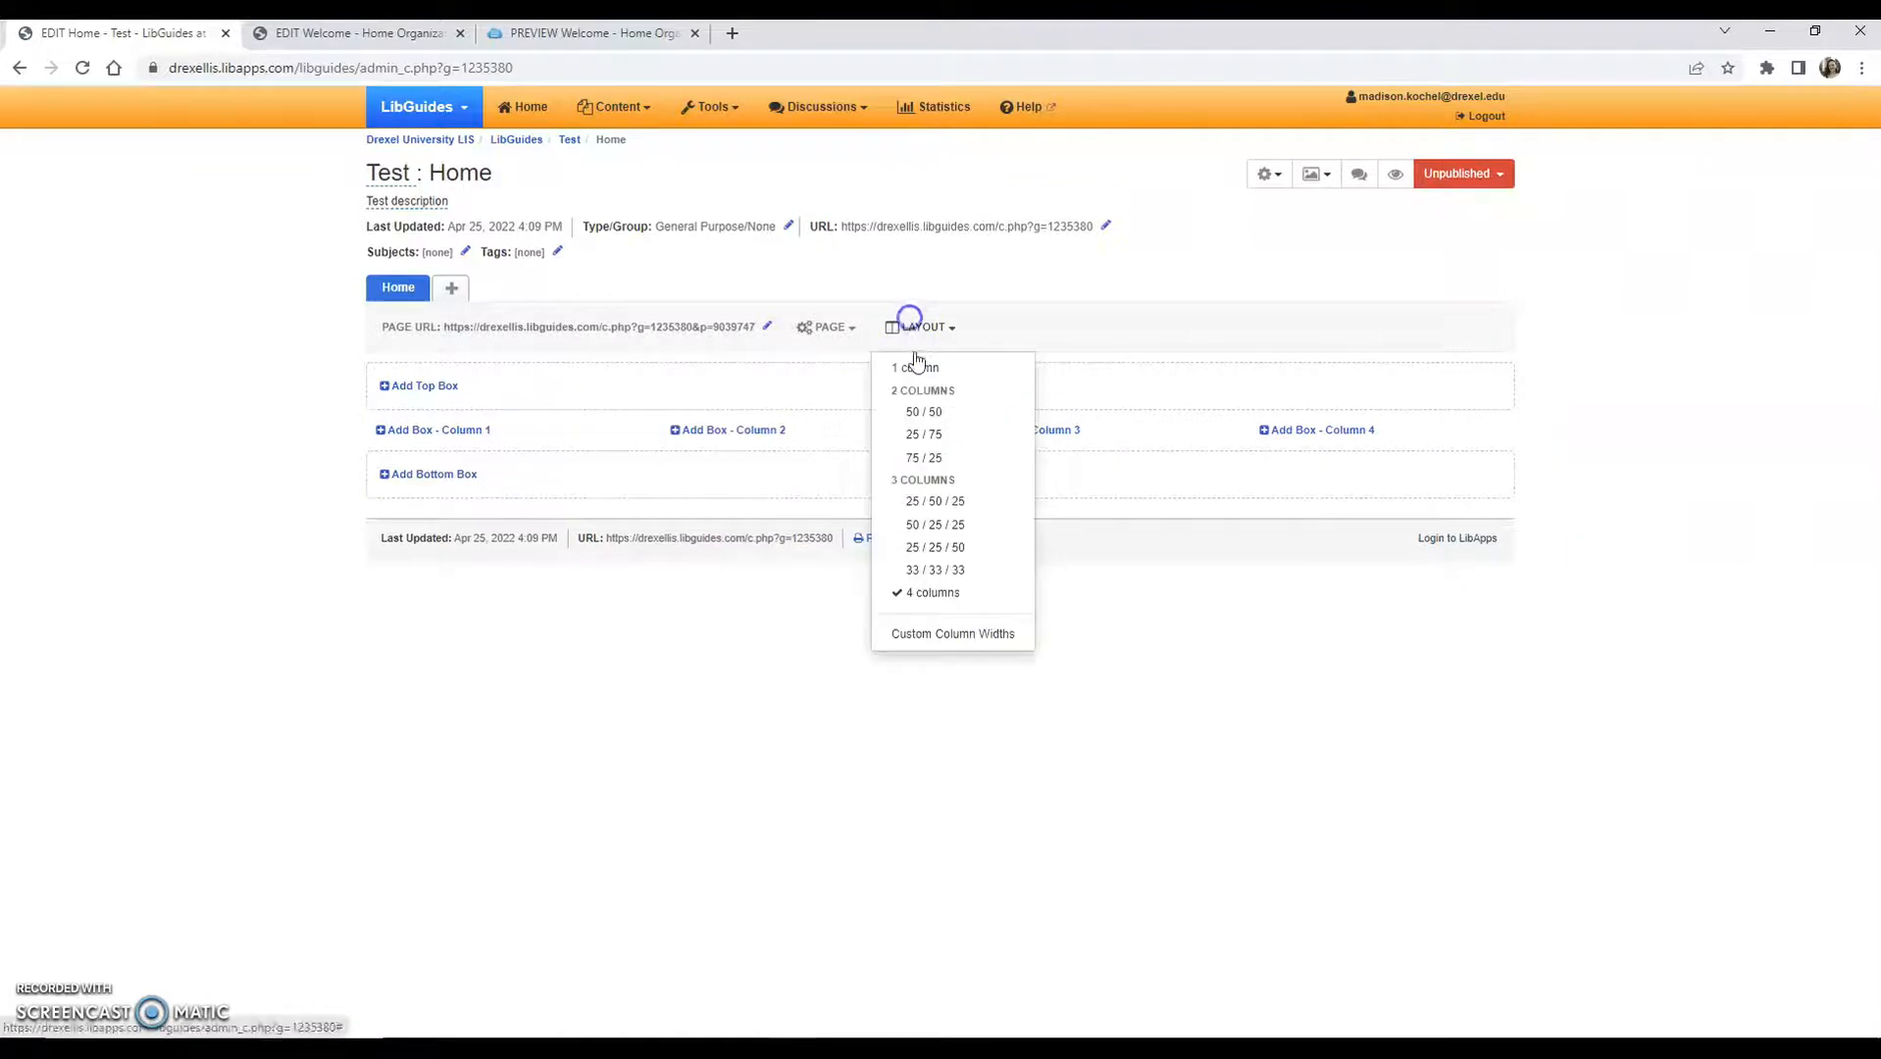
pyautogui.click(944, 635)
pyautogui.click(937, 546)
pyautogui.moveTo(939, 550)
pyautogui.mouseDown()
pyautogui.moveTo(906, 552)
pyautogui.moveTo(935, 551)
pyautogui.mouseUp()
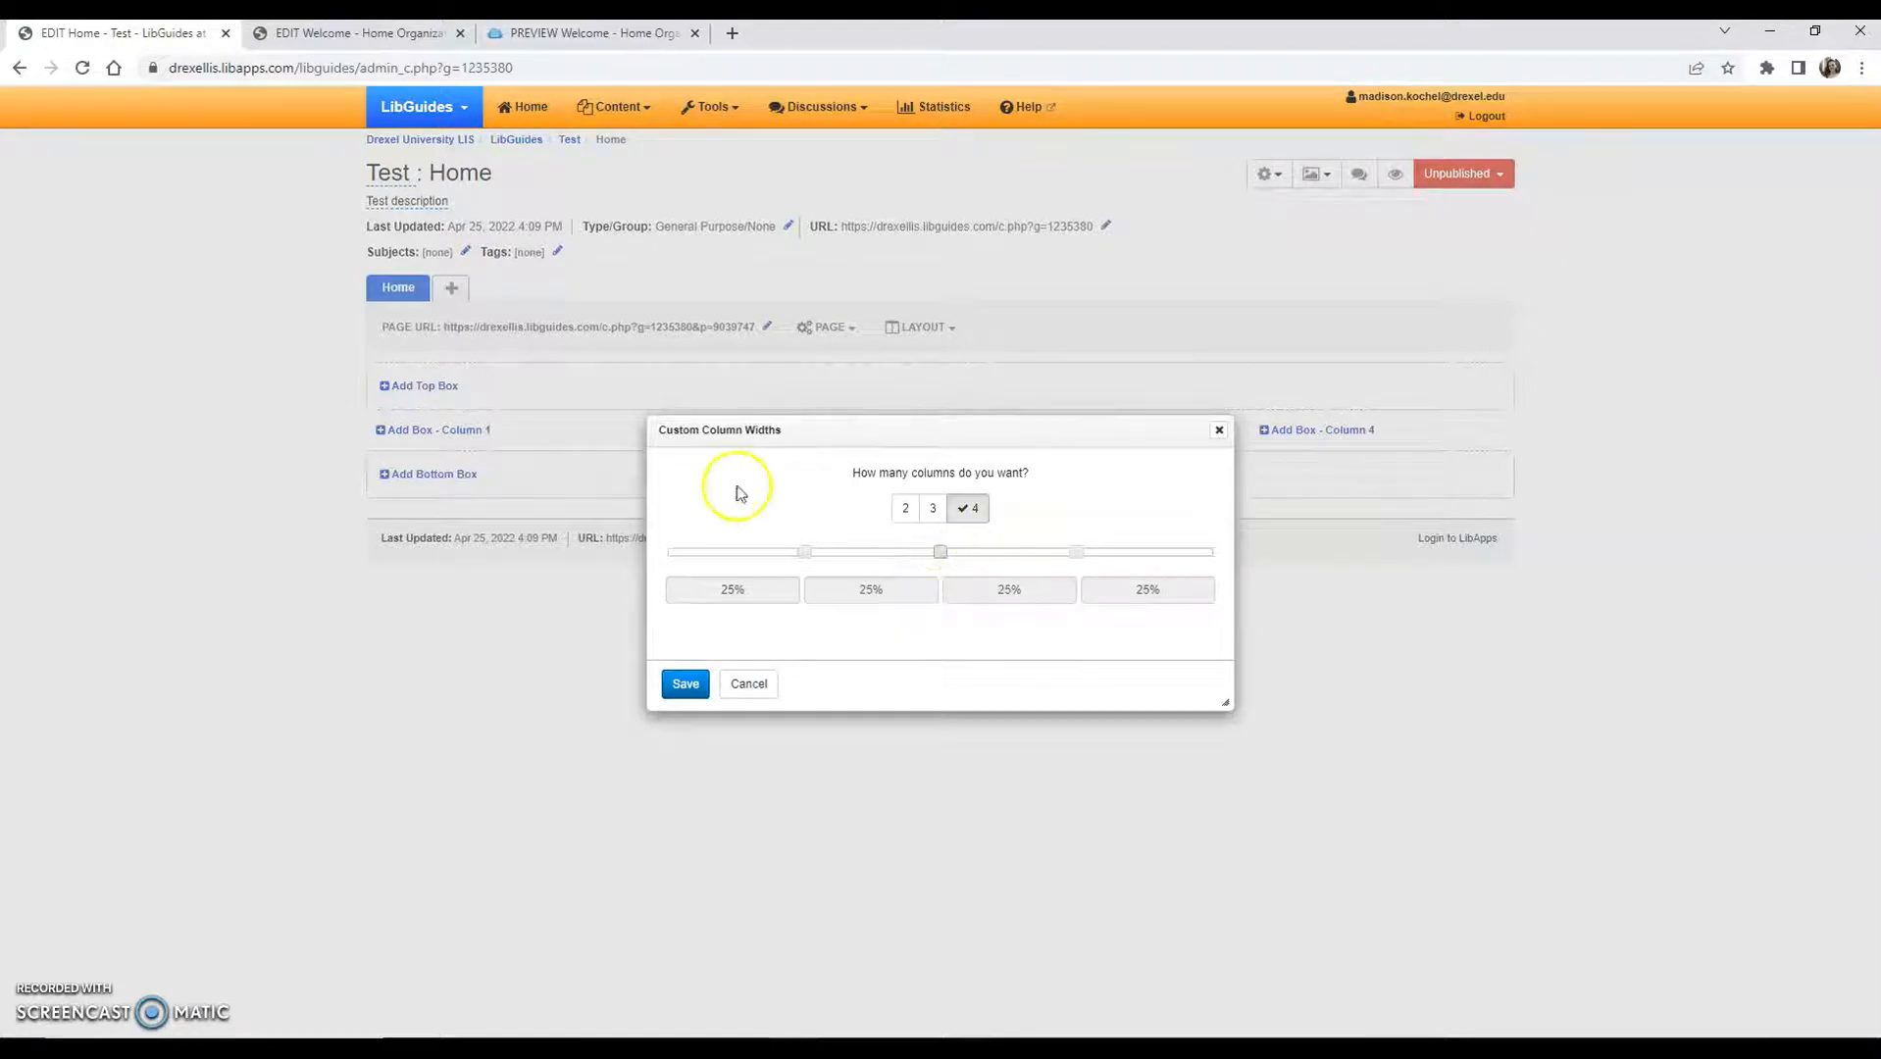
pyautogui.click(748, 683)
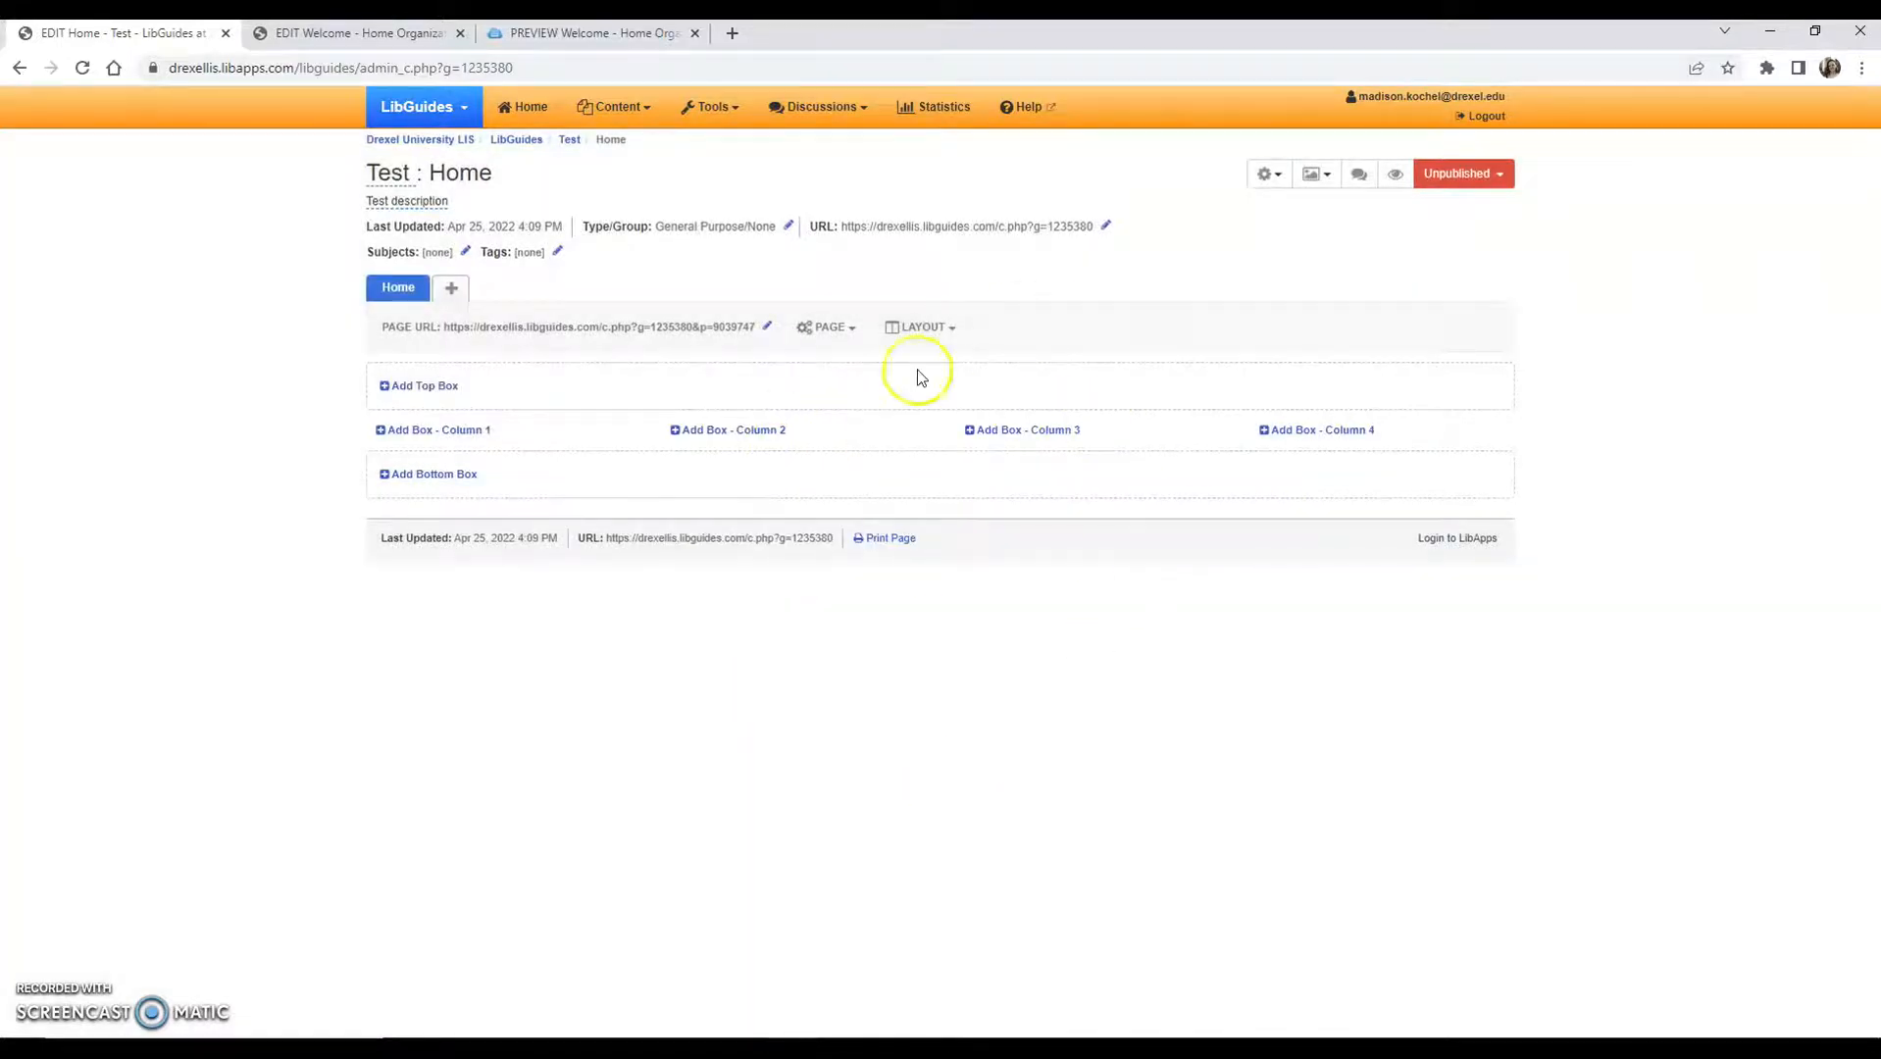
# Add a top box named "Top Box" of type Tabbed with the Floating Box option enabled
pyautogui.click(422, 385)
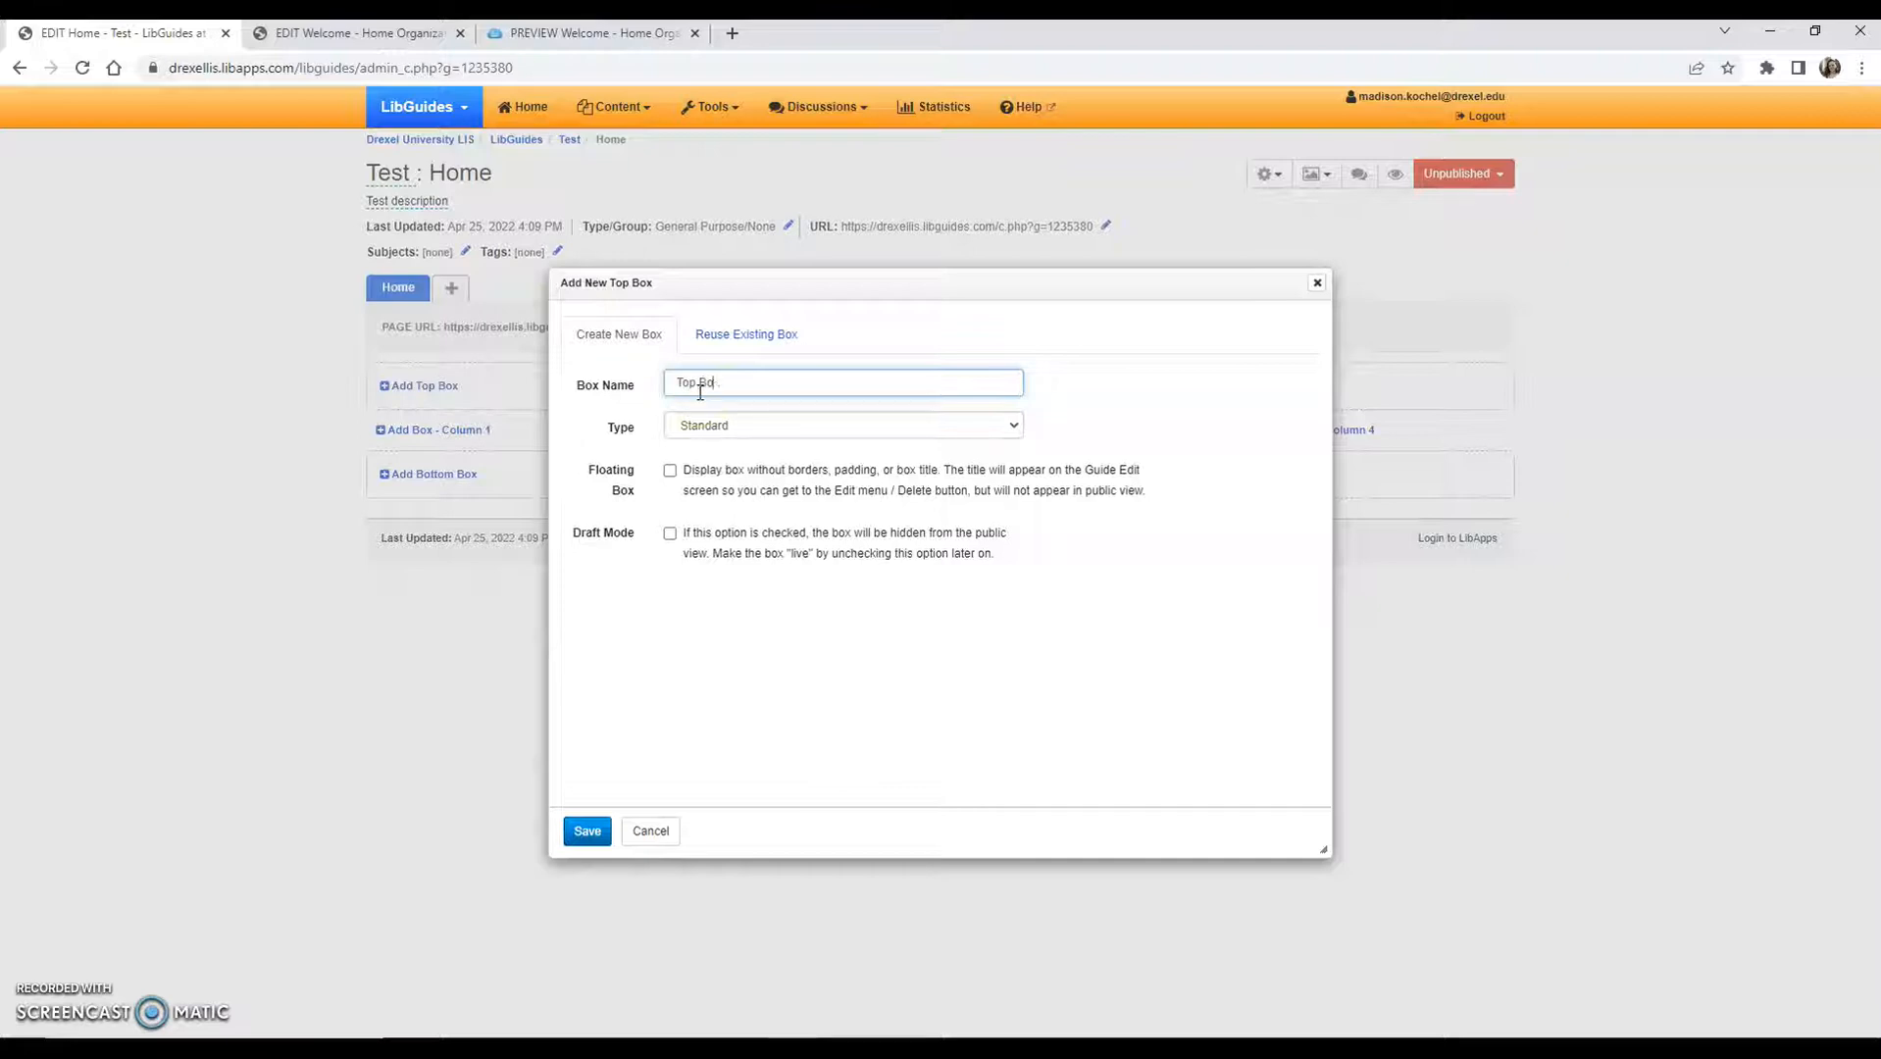
pyautogui.click(791, 424)
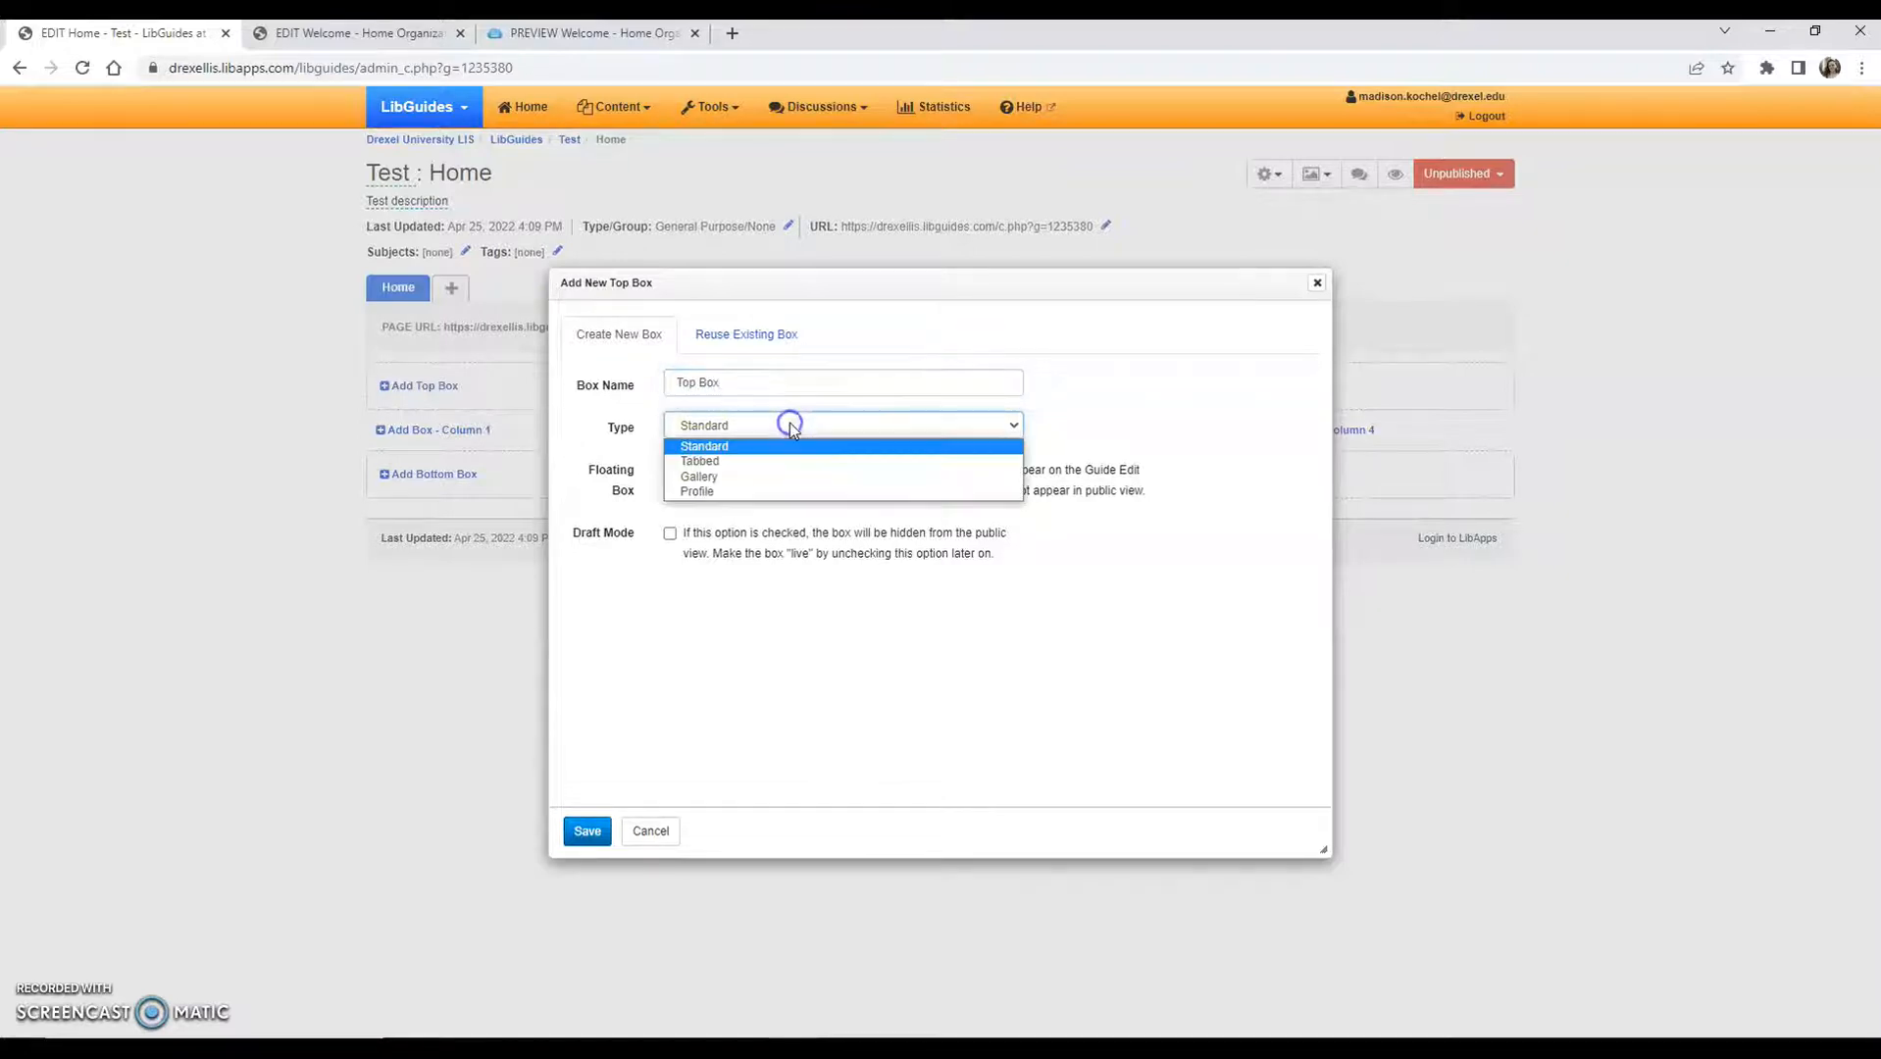
pyautogui.click(790, 426)
pyautogui.click(790, 426)
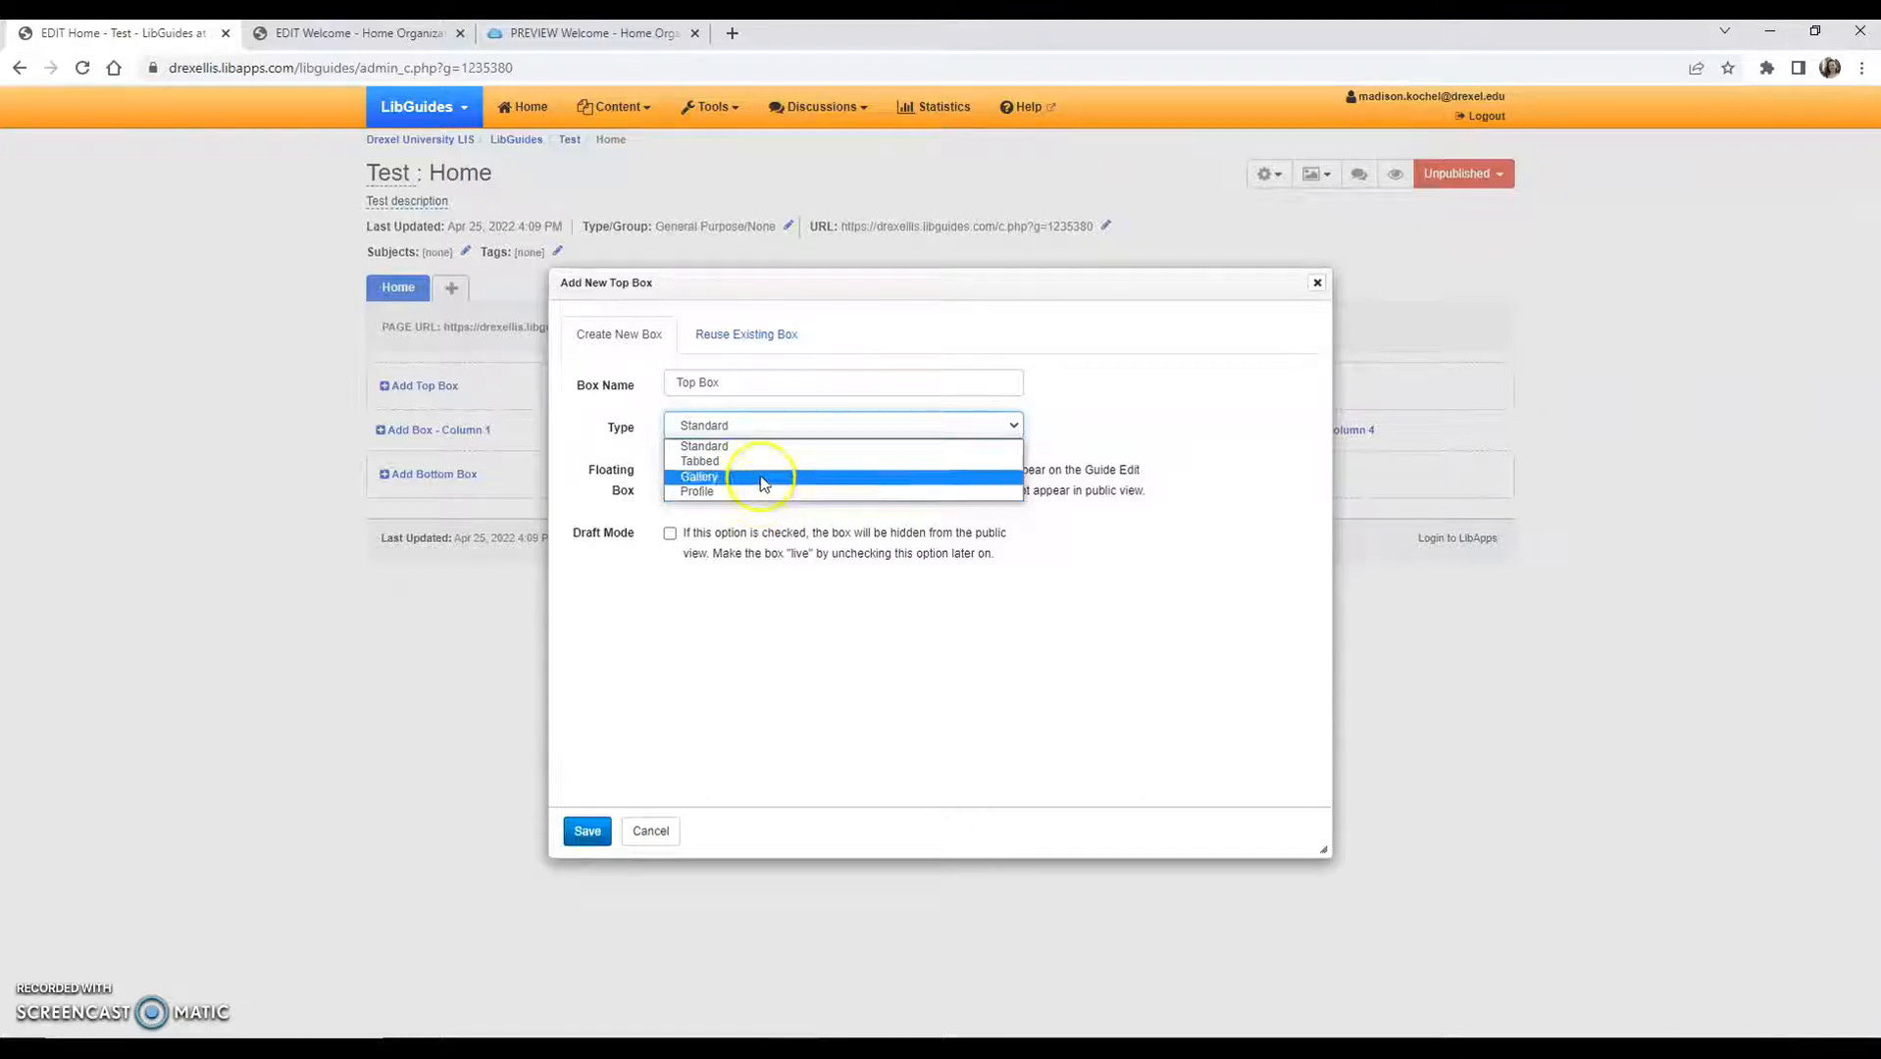
pyautogui.click(762, 462)
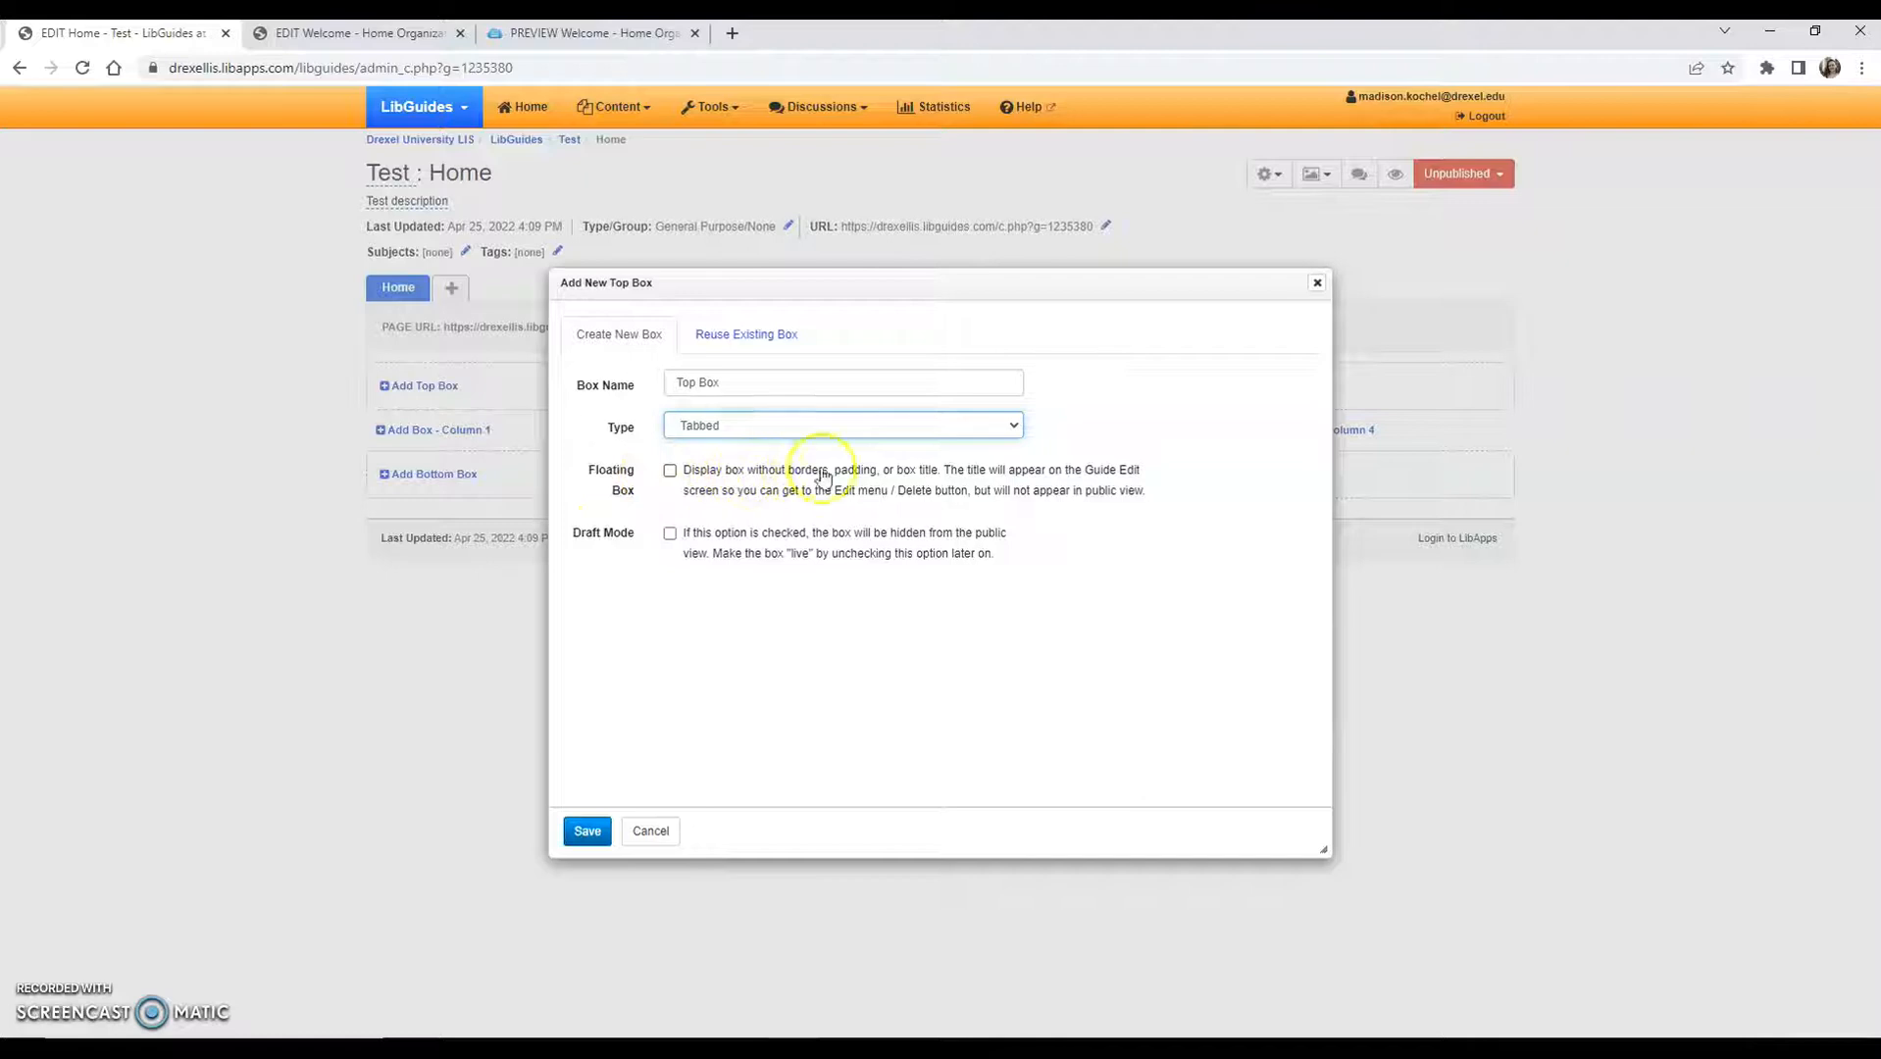
pyautogui.click(671, 471)
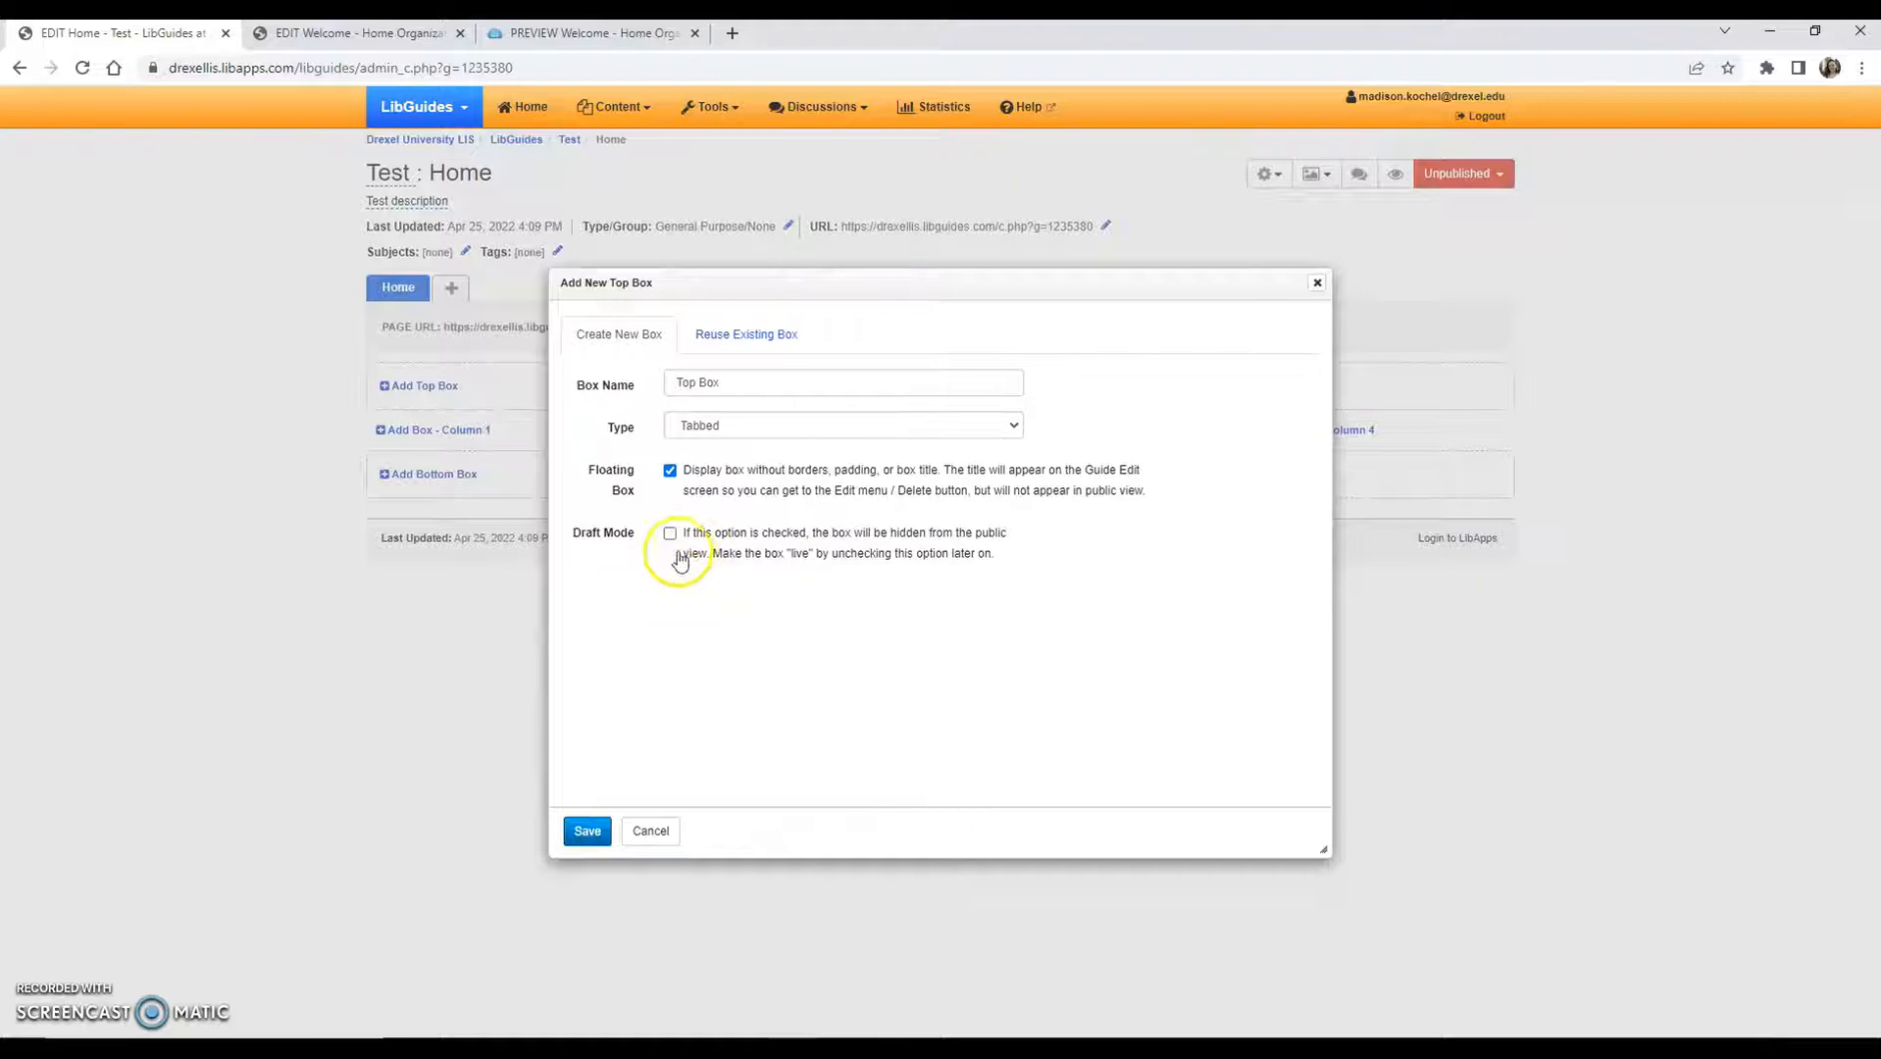
pyautogui.click(586, 830)
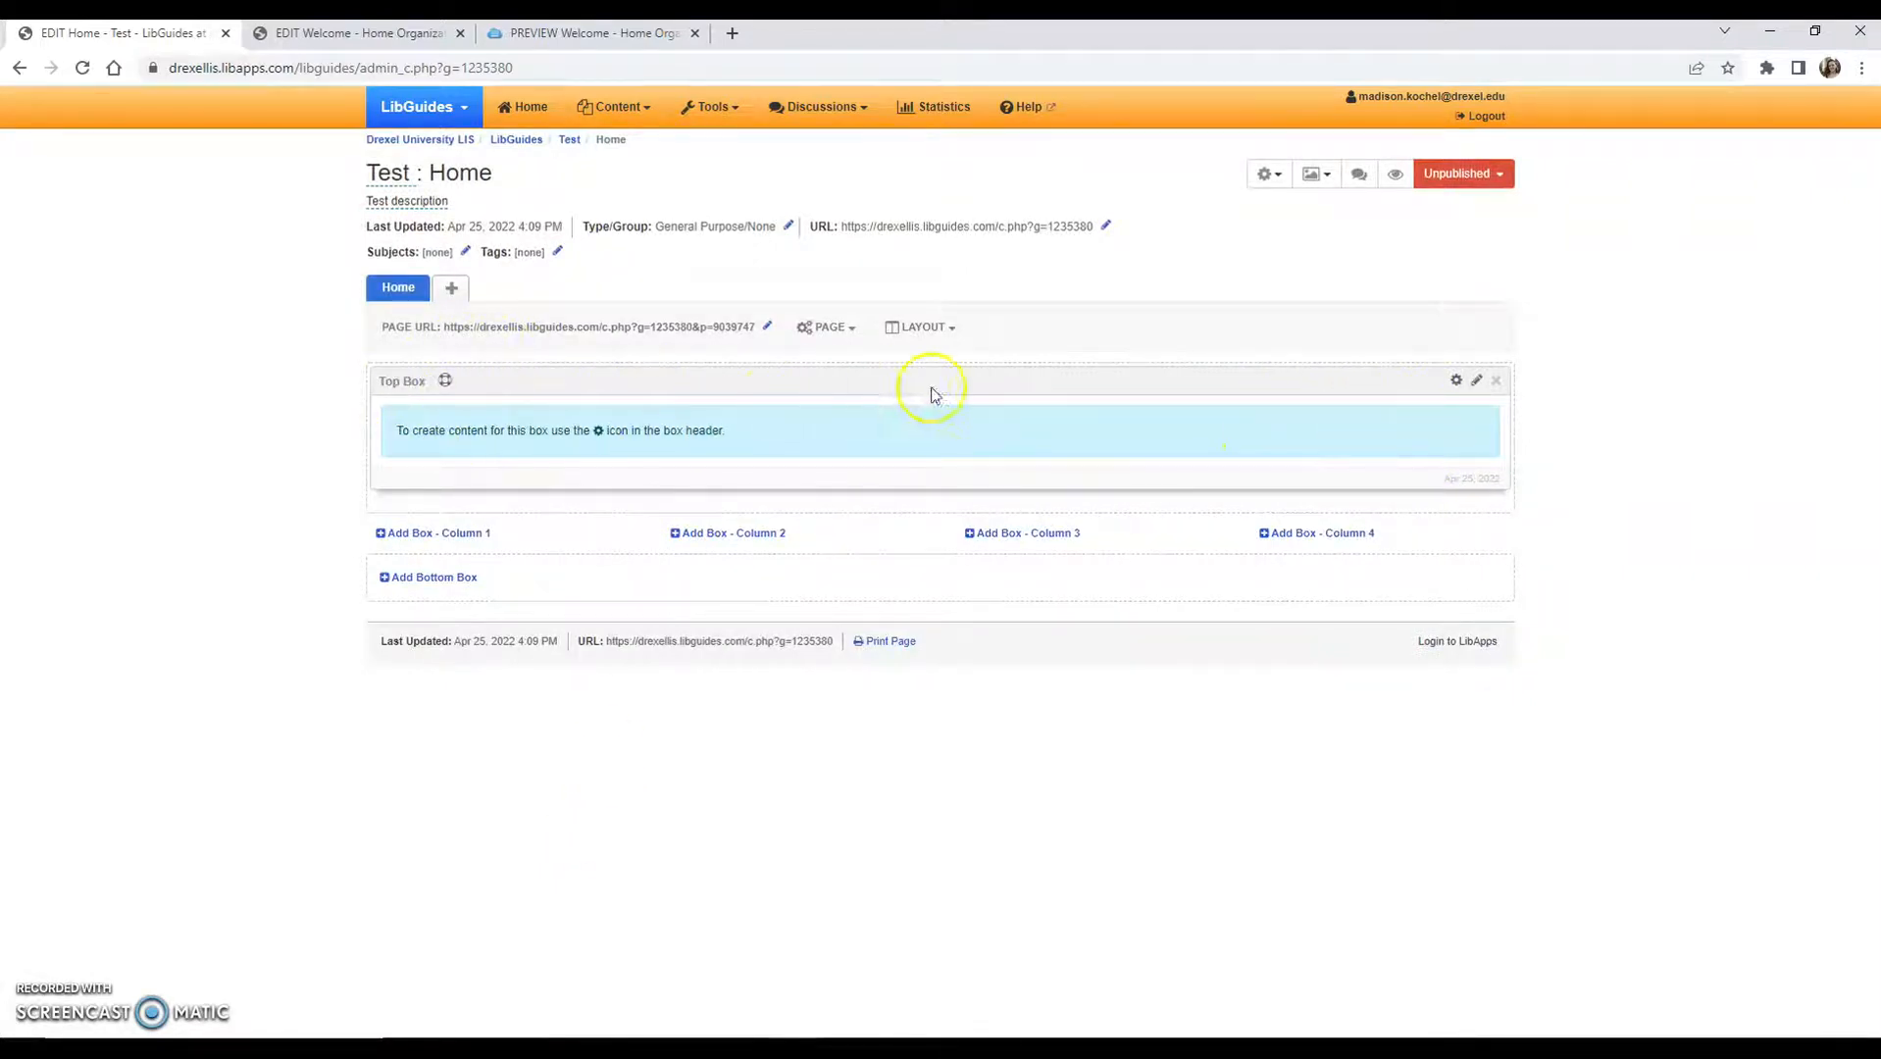
pyautogui.rightClick(953, 416)
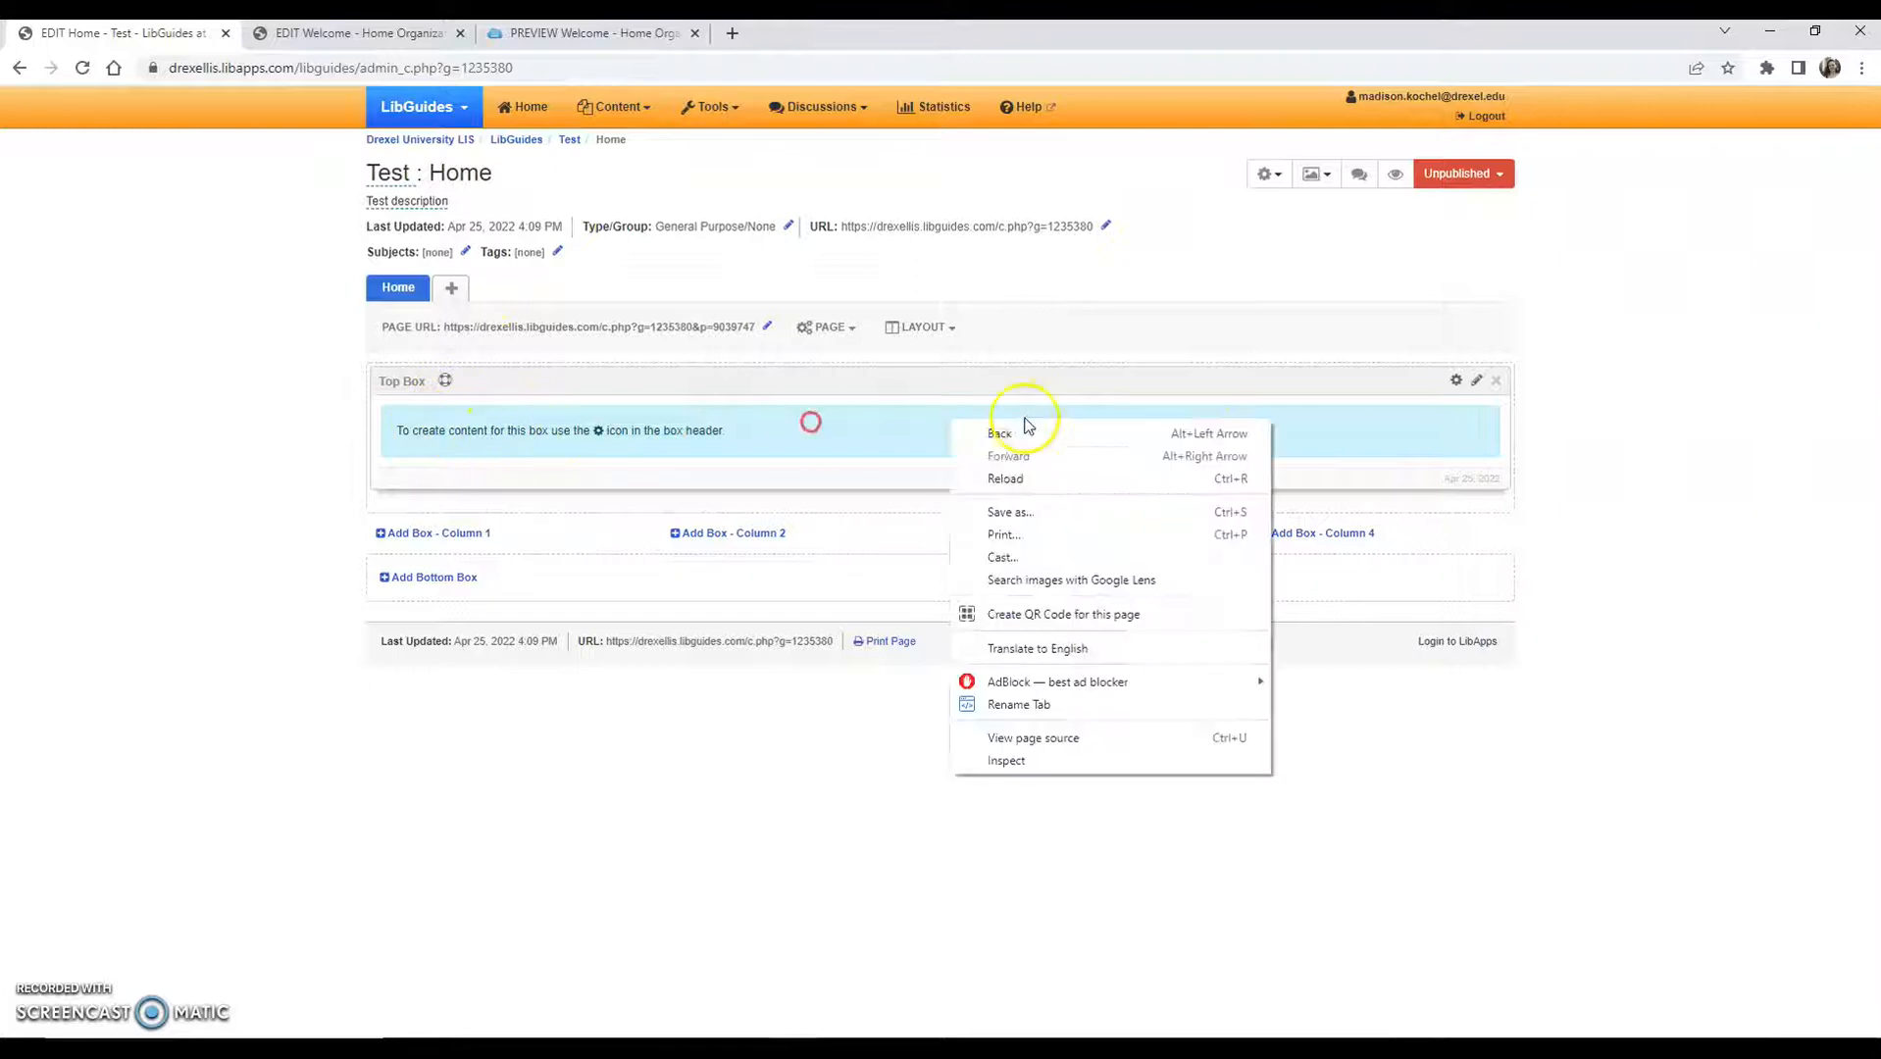
pyautogui.click(1387, 390)
# Create two tabs named "Tab 1" and "Tab 2" in the Top Box
pyautogui.click(1457, 383)
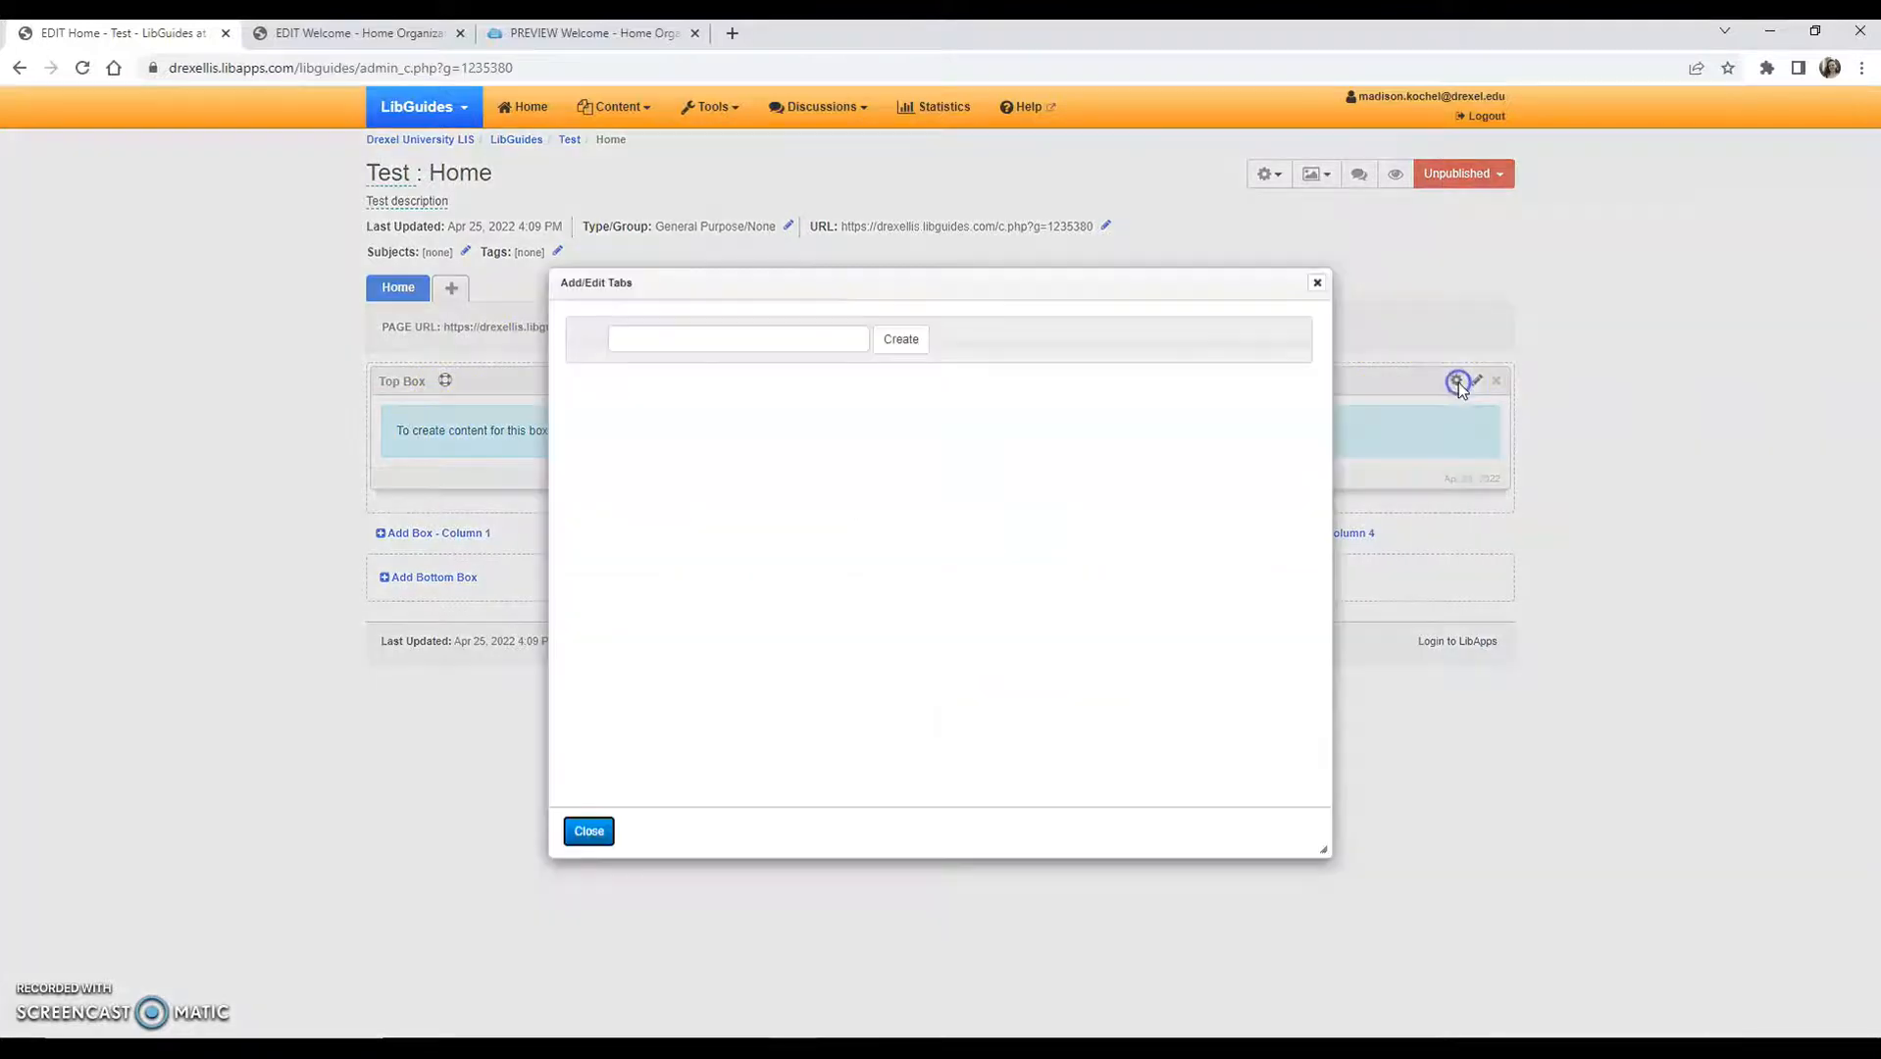
pyautogui.click(838, 345)
pyautogui.click(851, 341)
pyautogui.moveTo(772, 282); pyautogui.dragTo(810, 383)
pyautogui.click(809, 442)
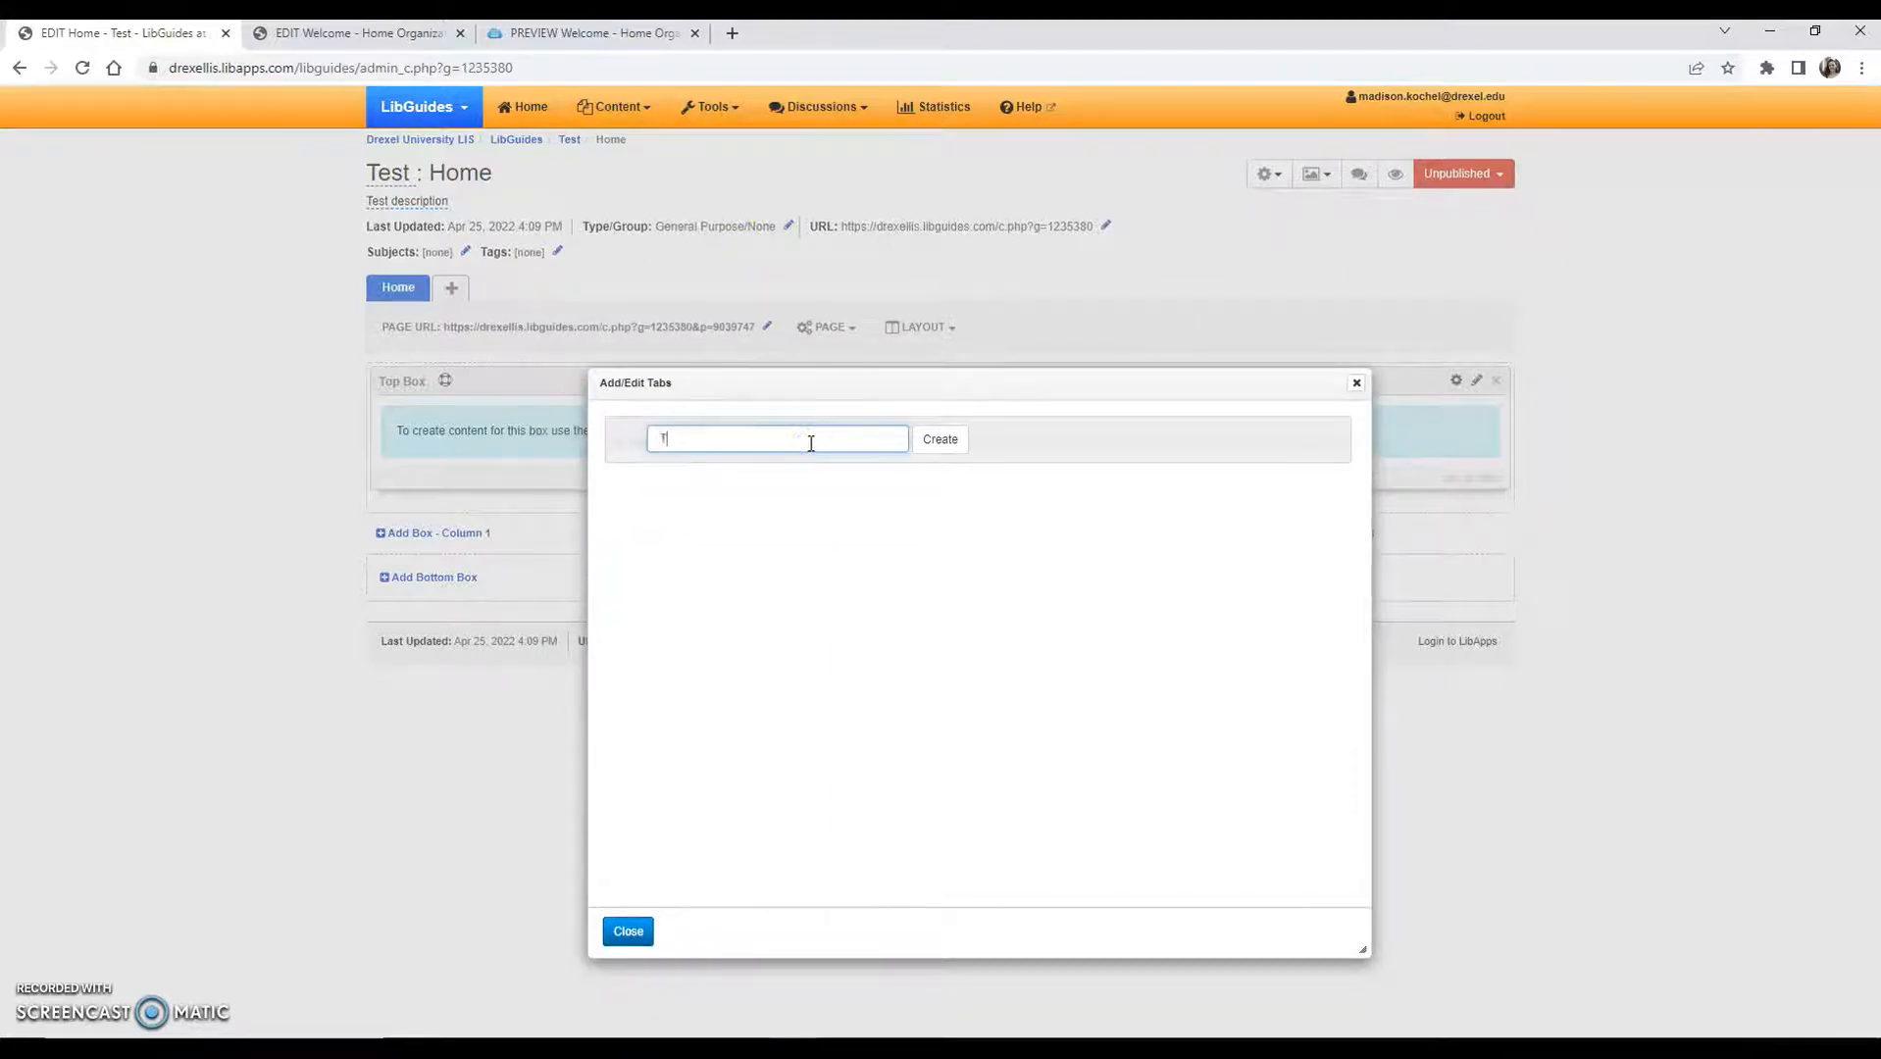
pyautogui.click(933, 439)
pyautogui.click(815, 390)
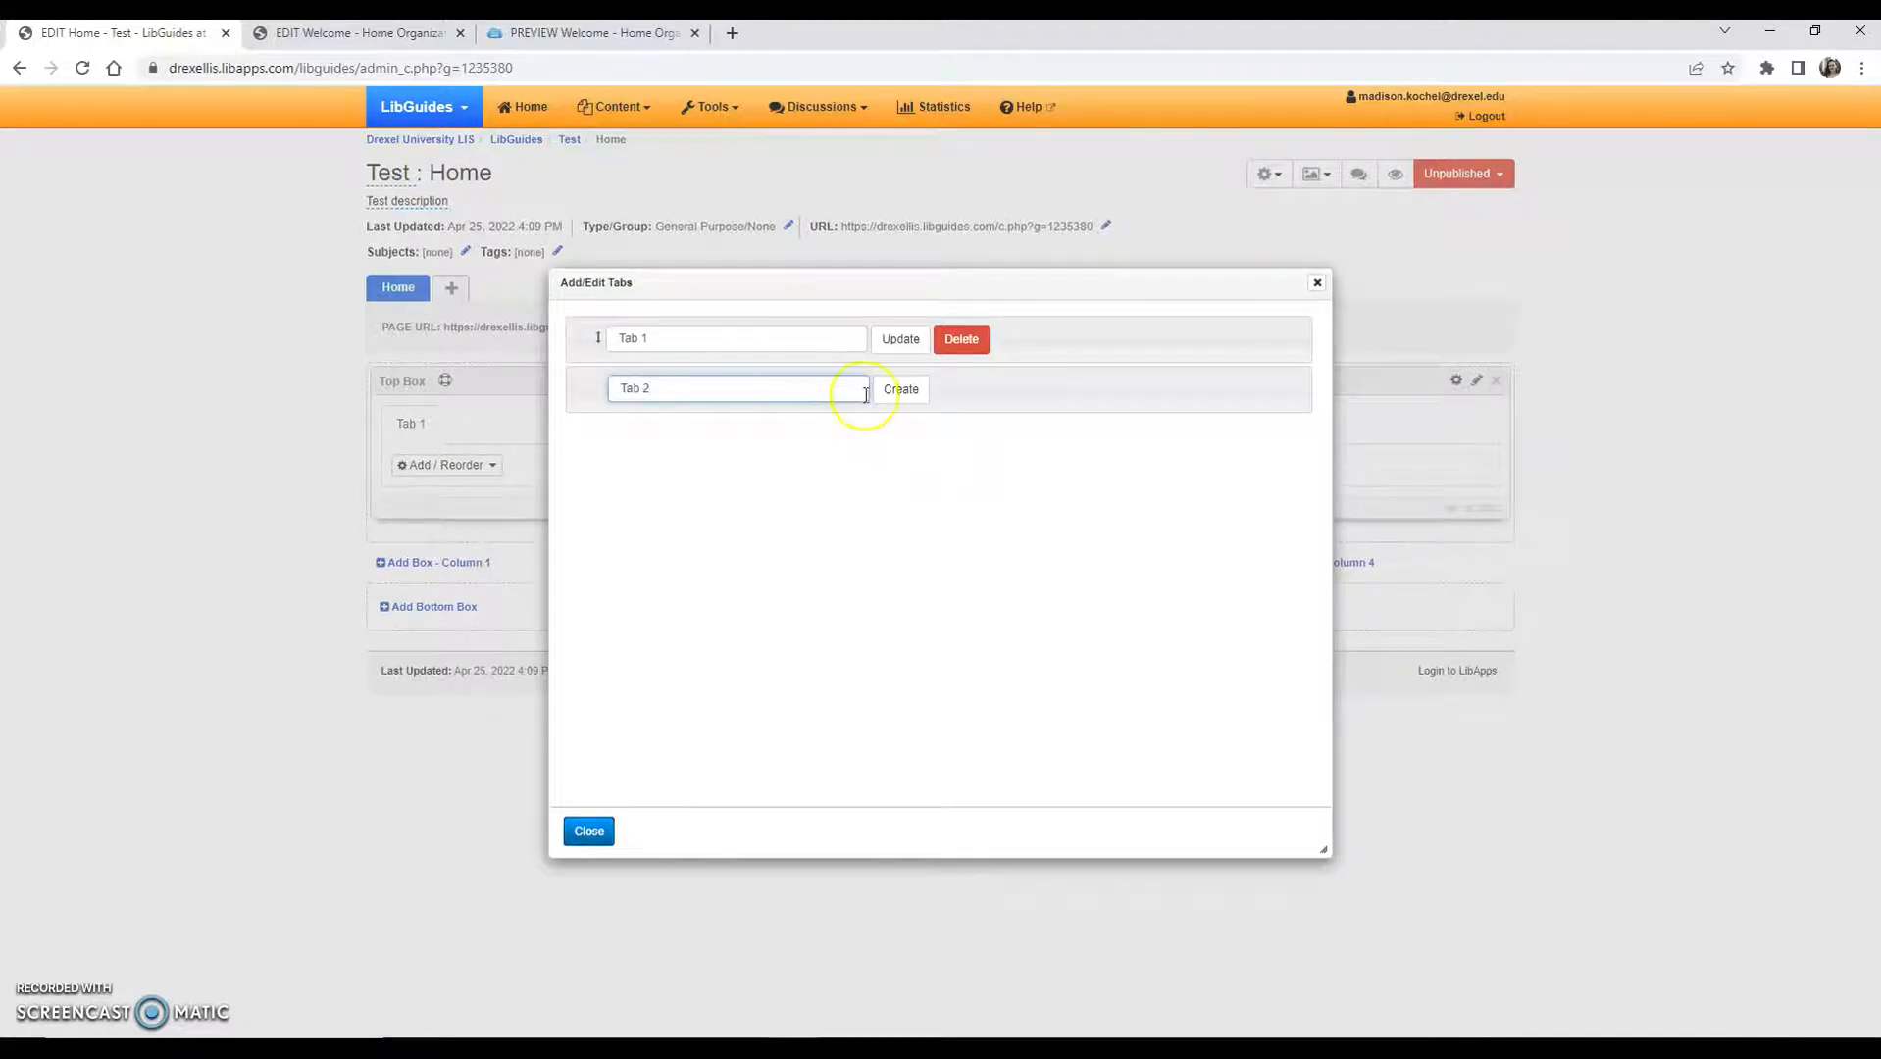
pyautogui.click(901, 388)
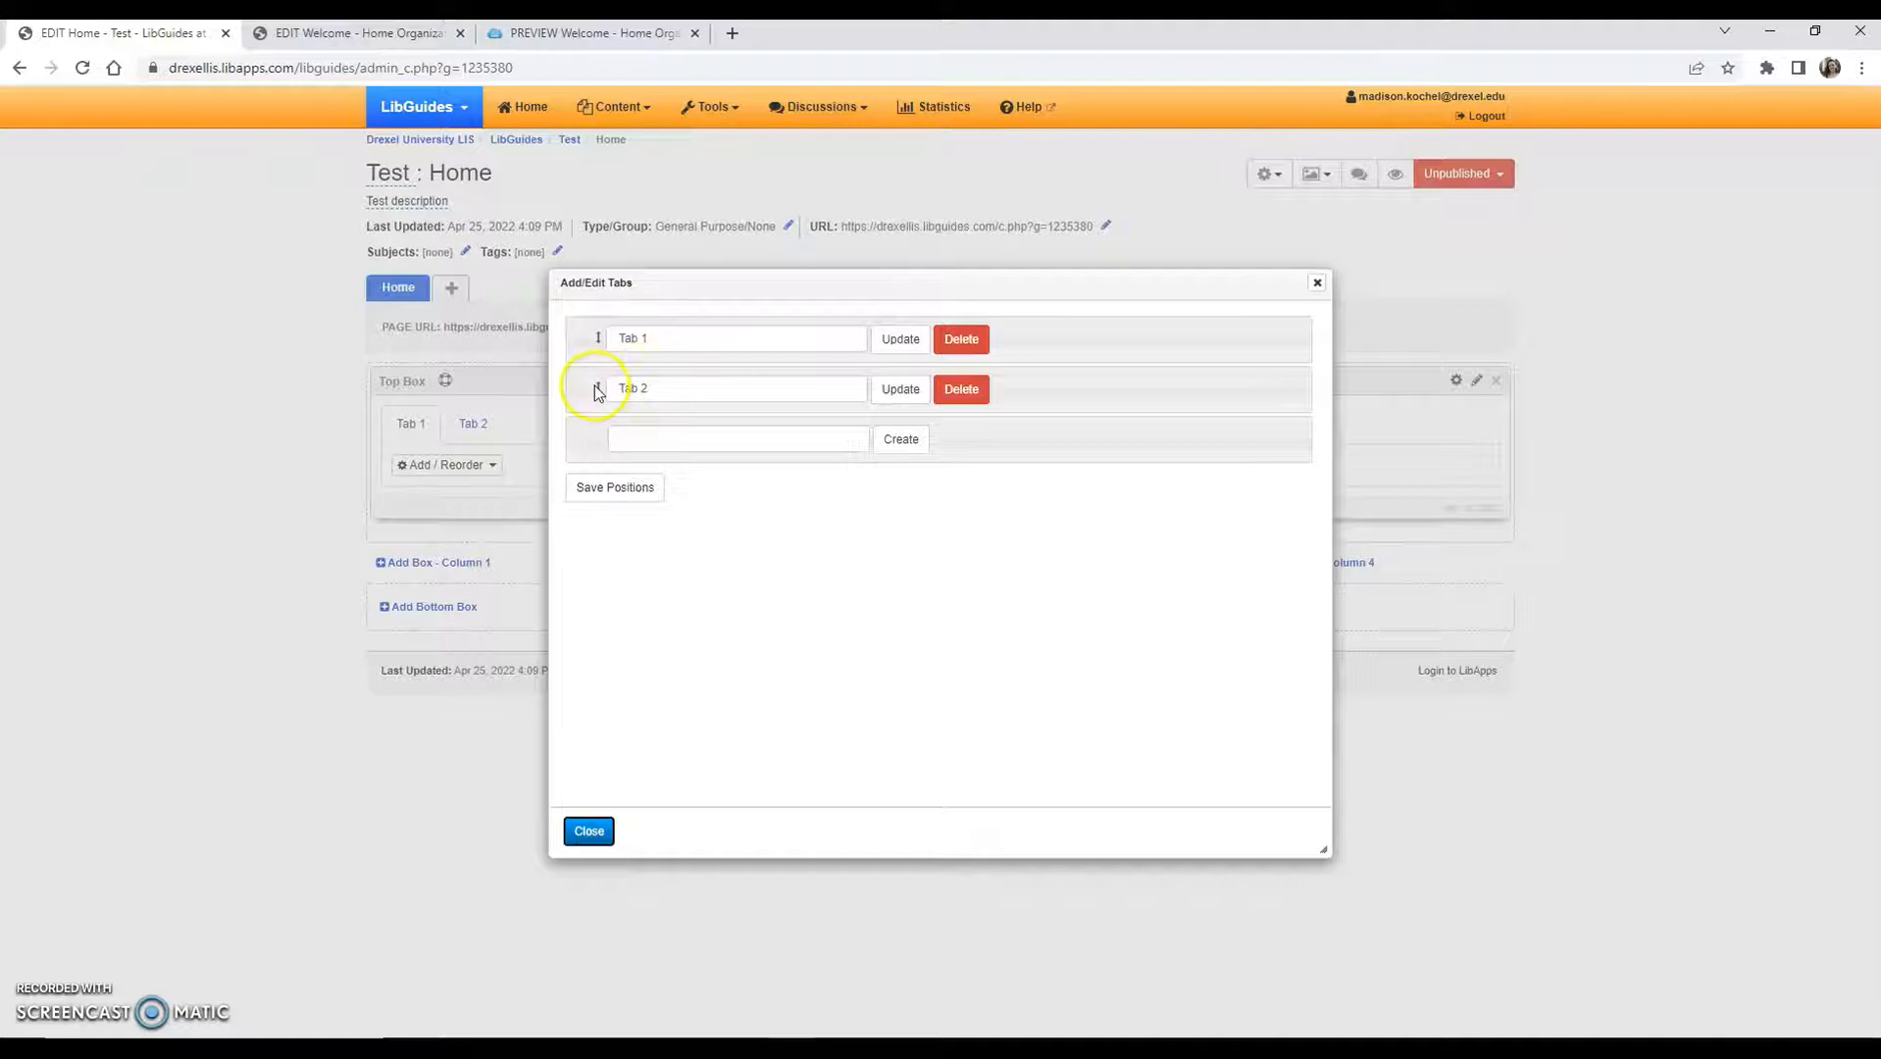
# Reorder the Top Box tabs so Tab 2 comes before Tab 1, and save the positions
pyautogui.moveTo(597, 386)
pyautogui.mouseDown()
pyautogui.moveTo(592, 342)
pyautogui.moveTo(596, 382)
pyautogui.mouseUp()
pyautogui.click(632, 487)
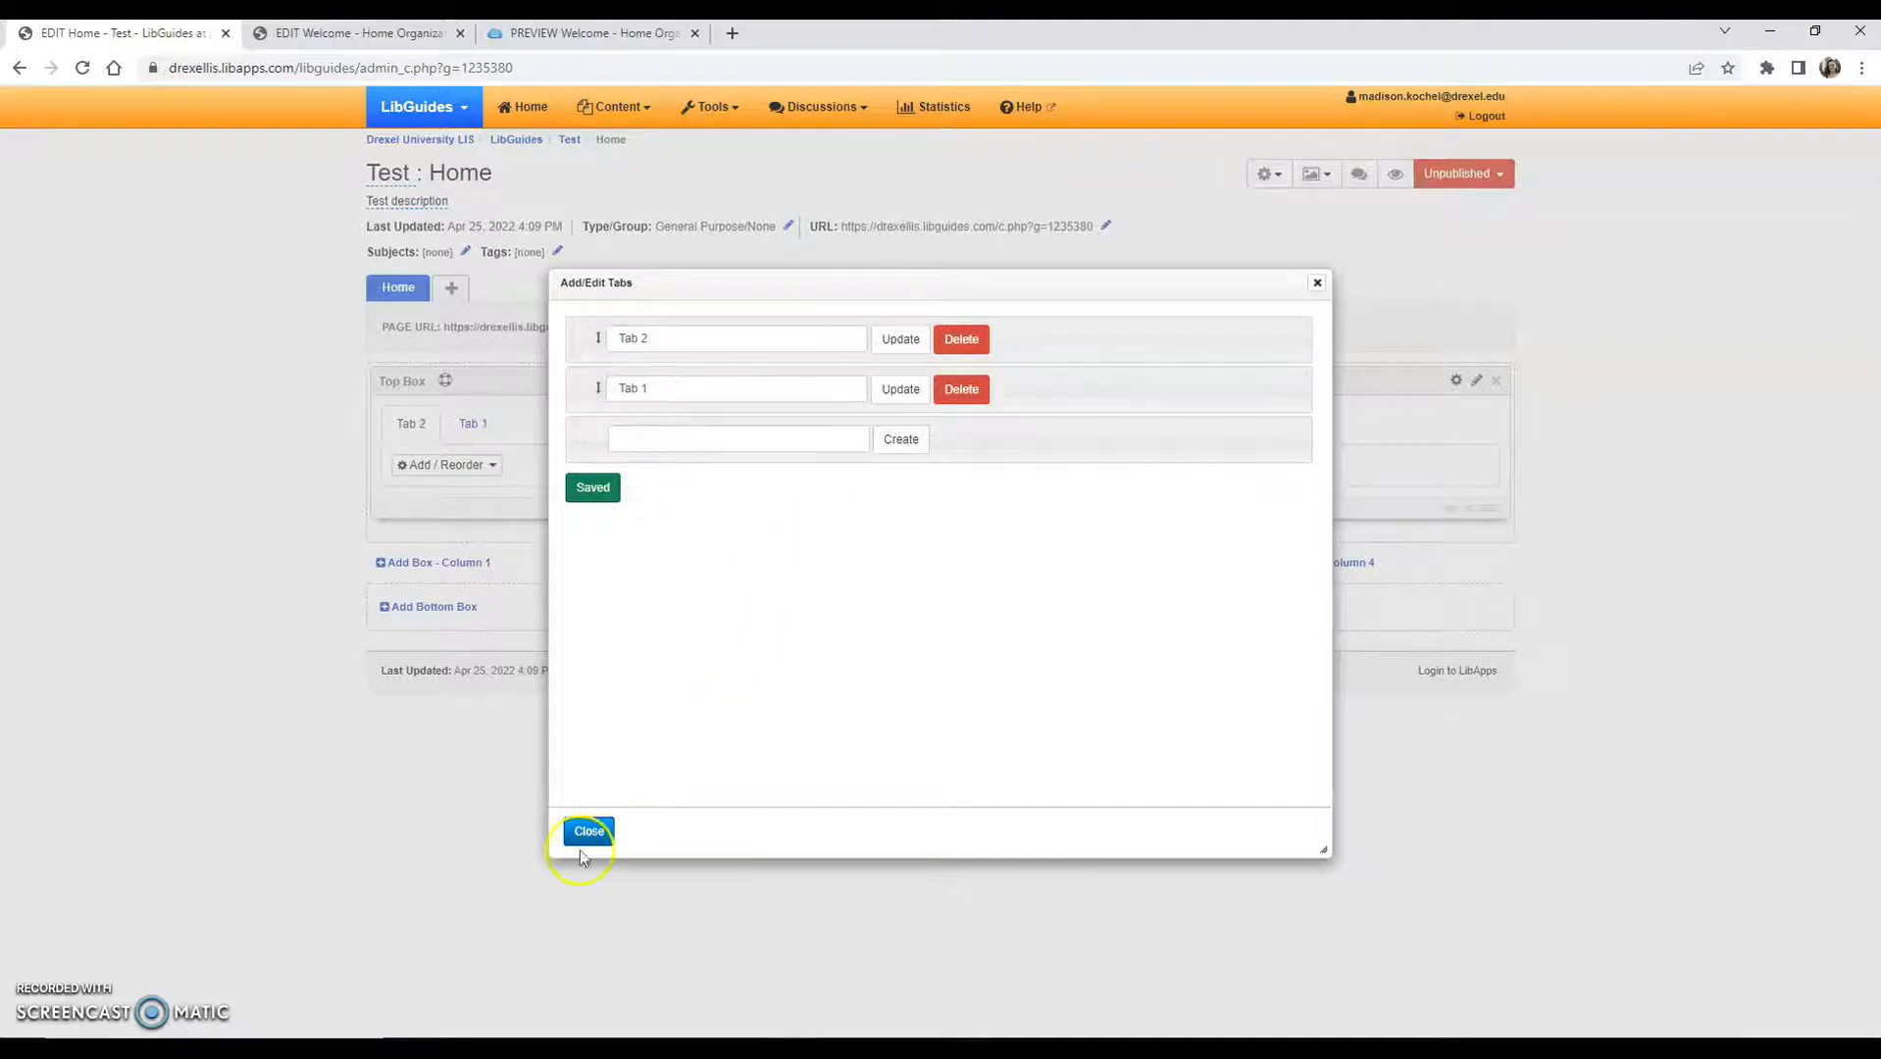
pyautogui.click(616, 831)
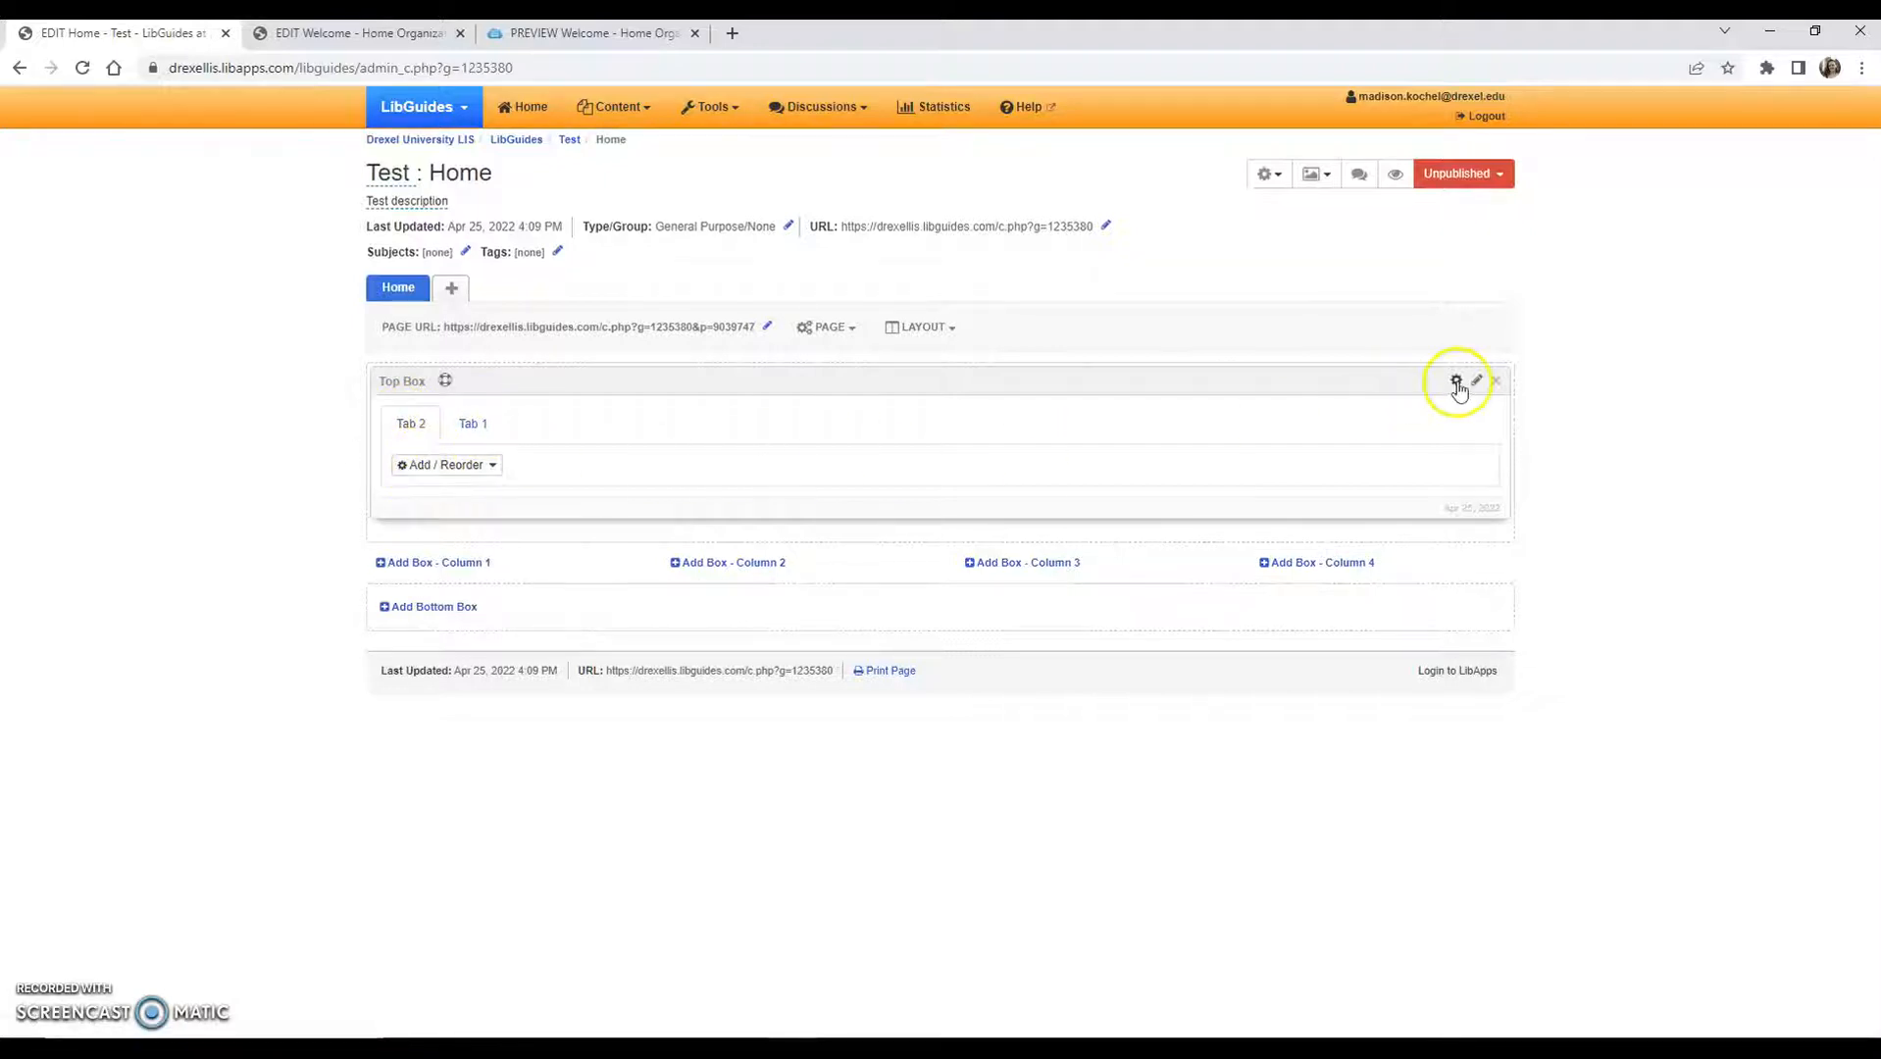
# Review the content types available for Tab 2 of the Top Box, and view the Rich Text / HTML editor without adding anything
pyautogui.click(463, 465)
pyautogui.click(467, 466)
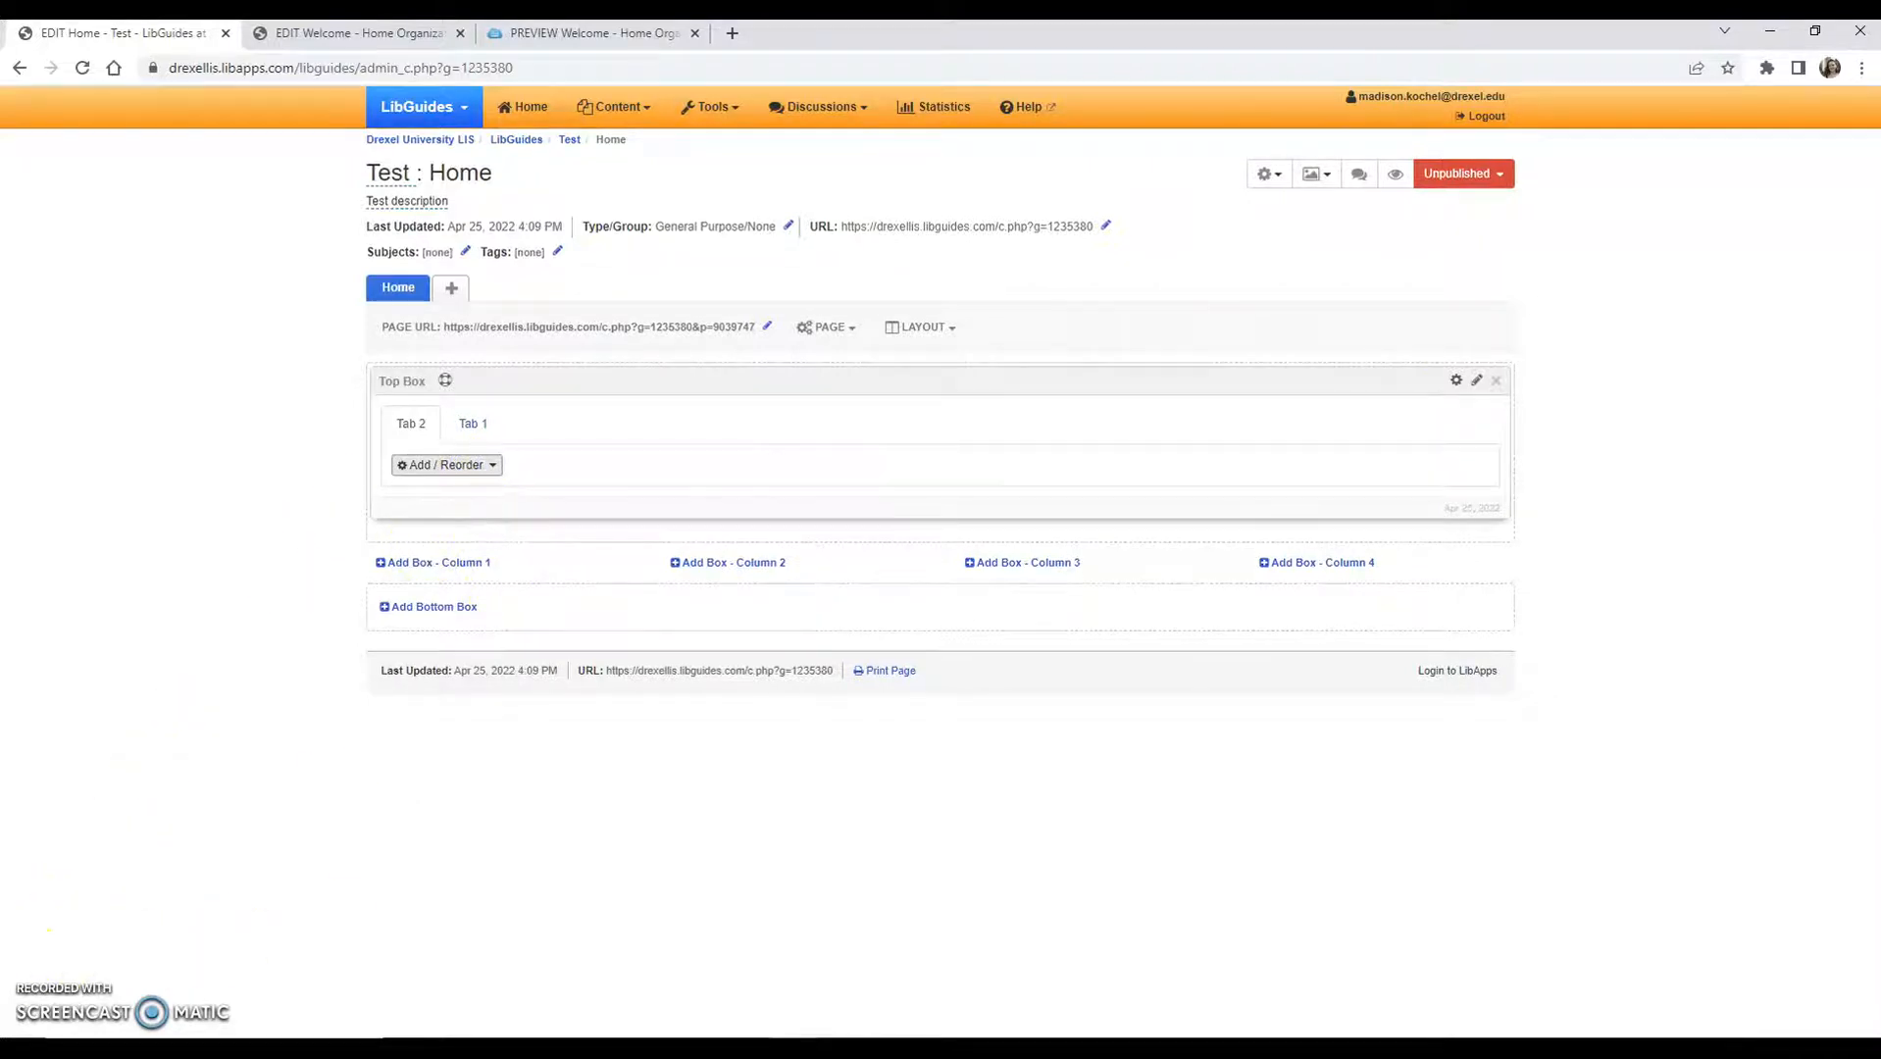
pyautogui.click(456, 471)
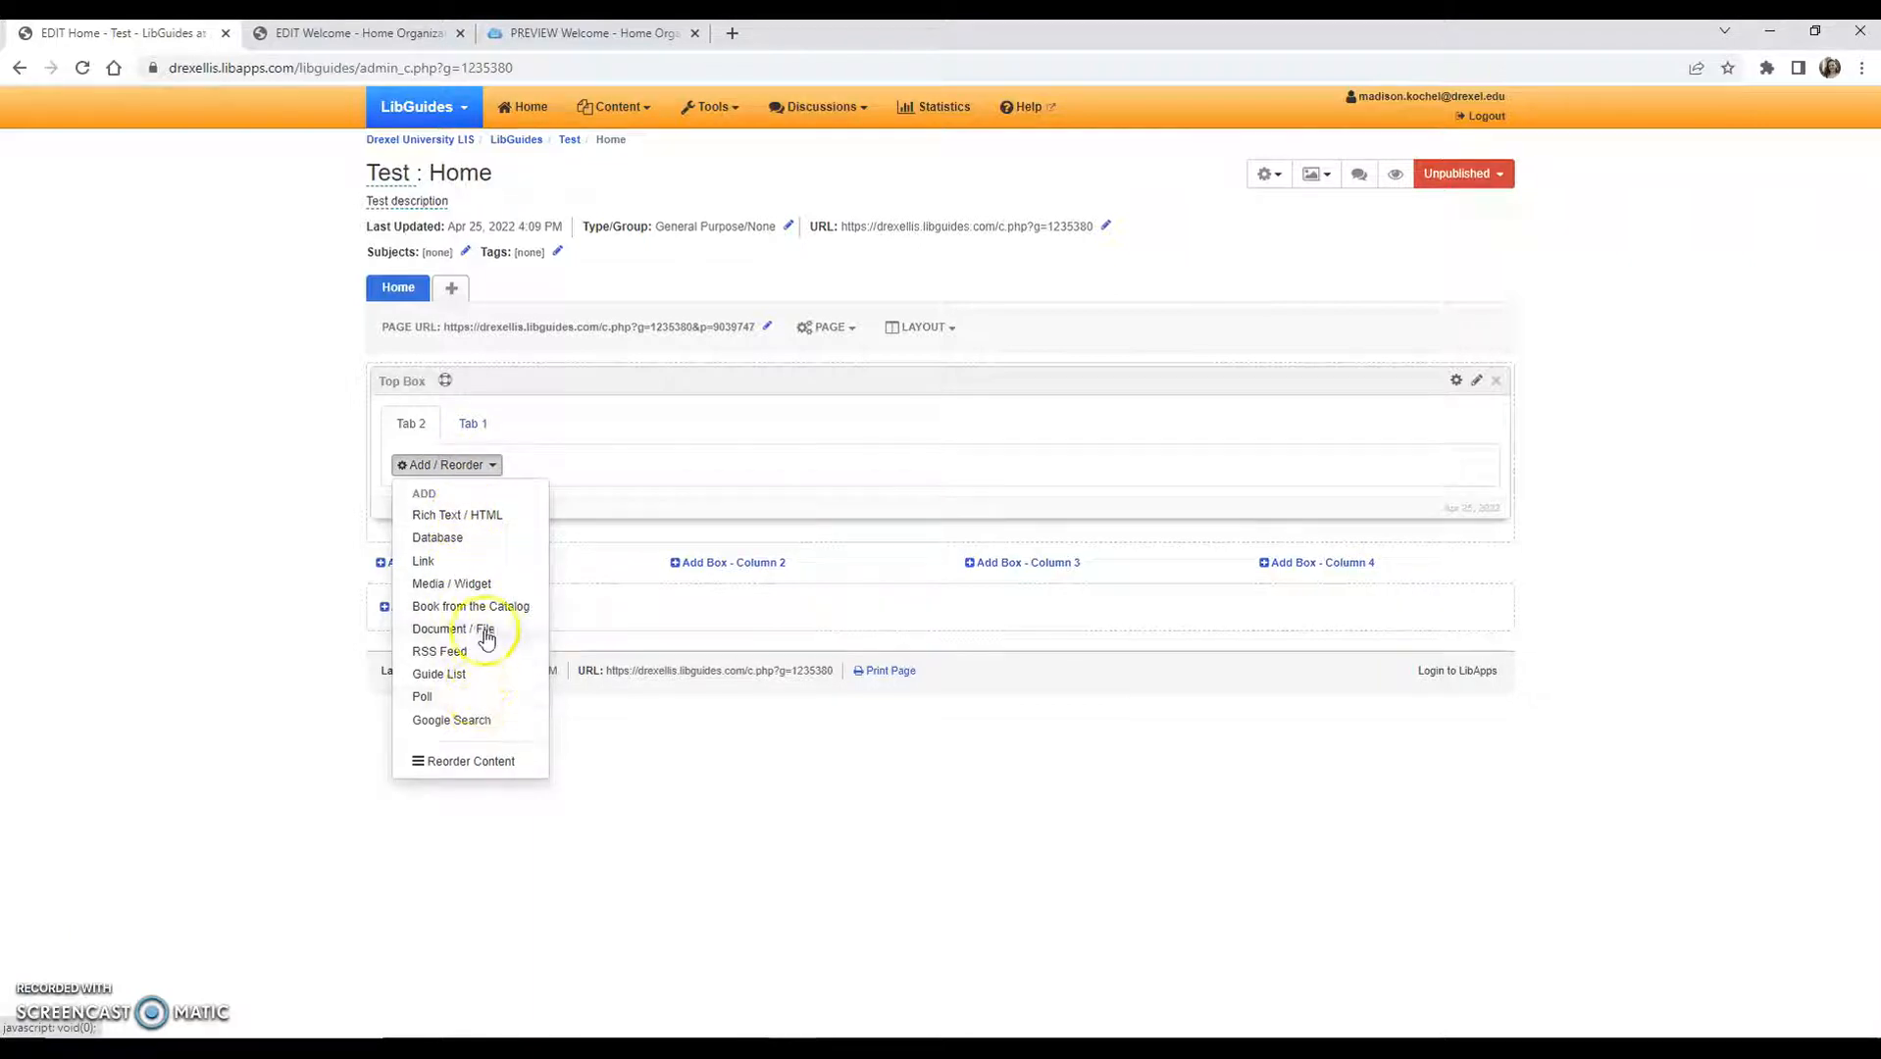
pyautogui.click(480, 516)
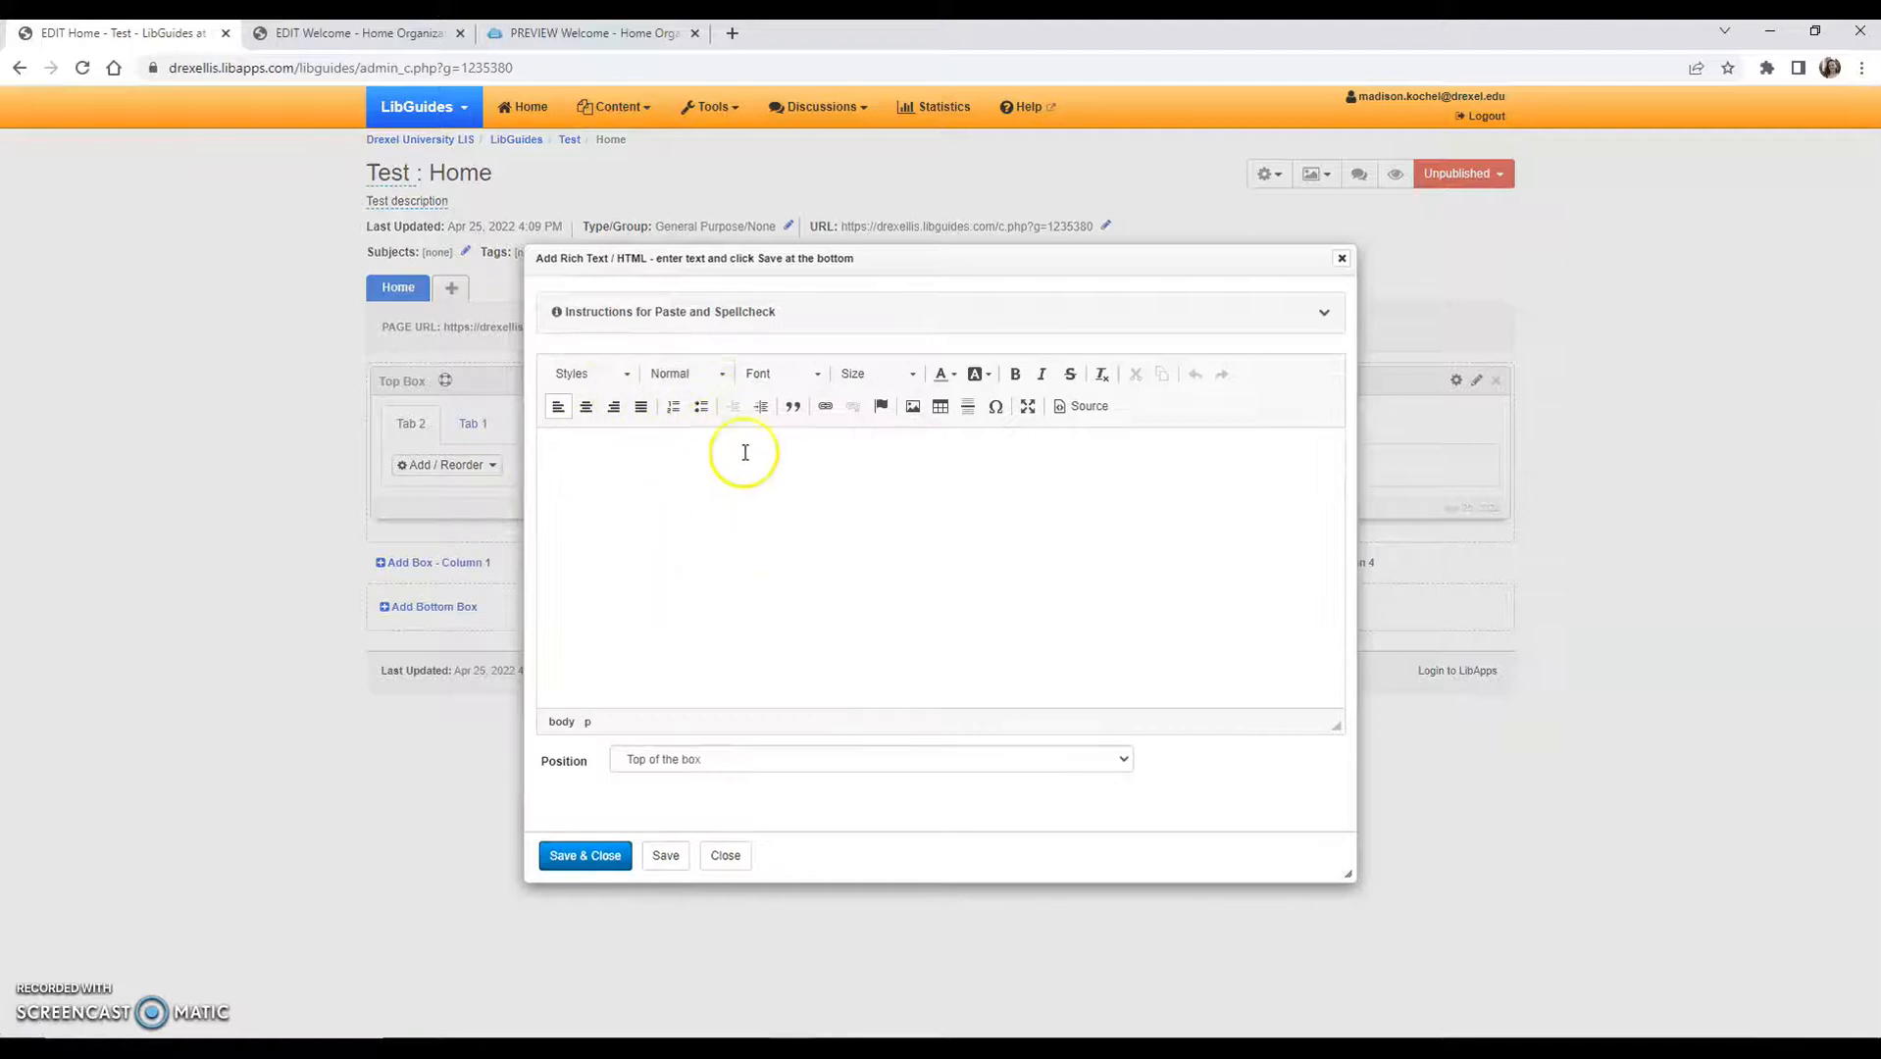
pyautogui.click(1339, 258)
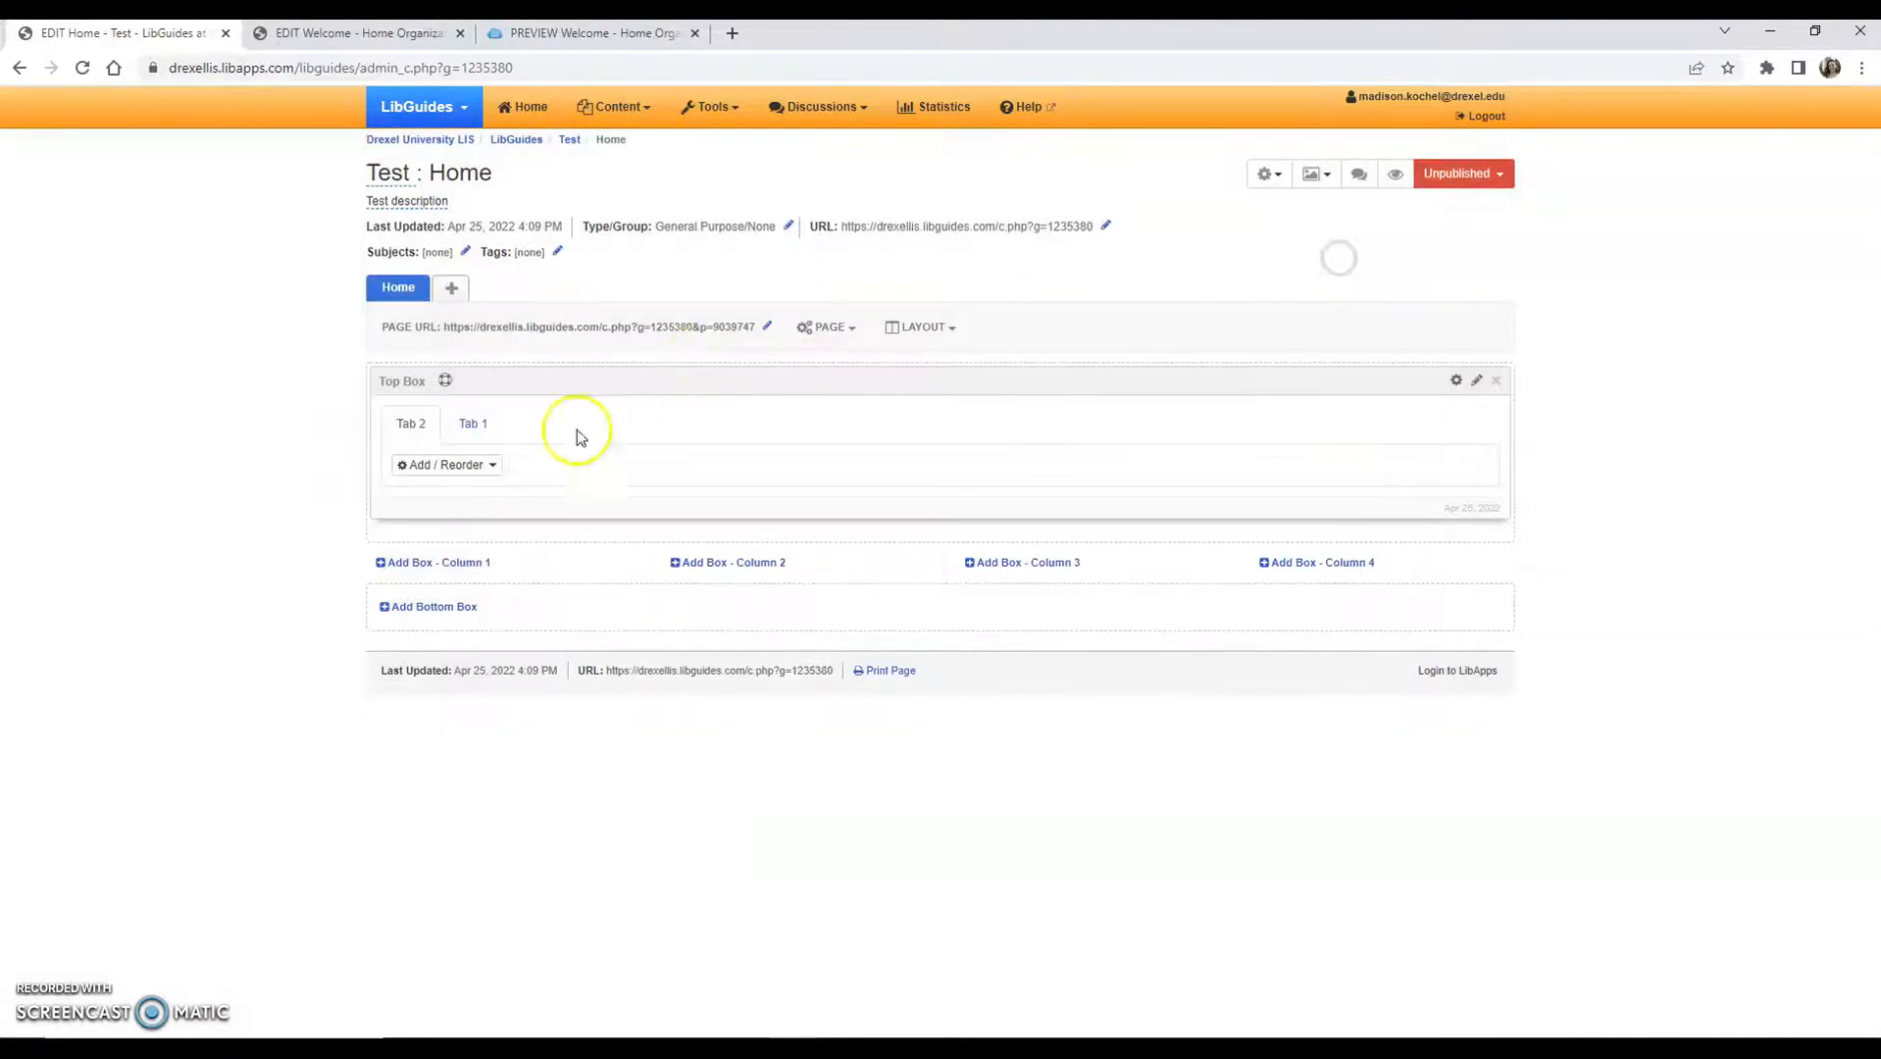
pyautogui.click(483, 464)
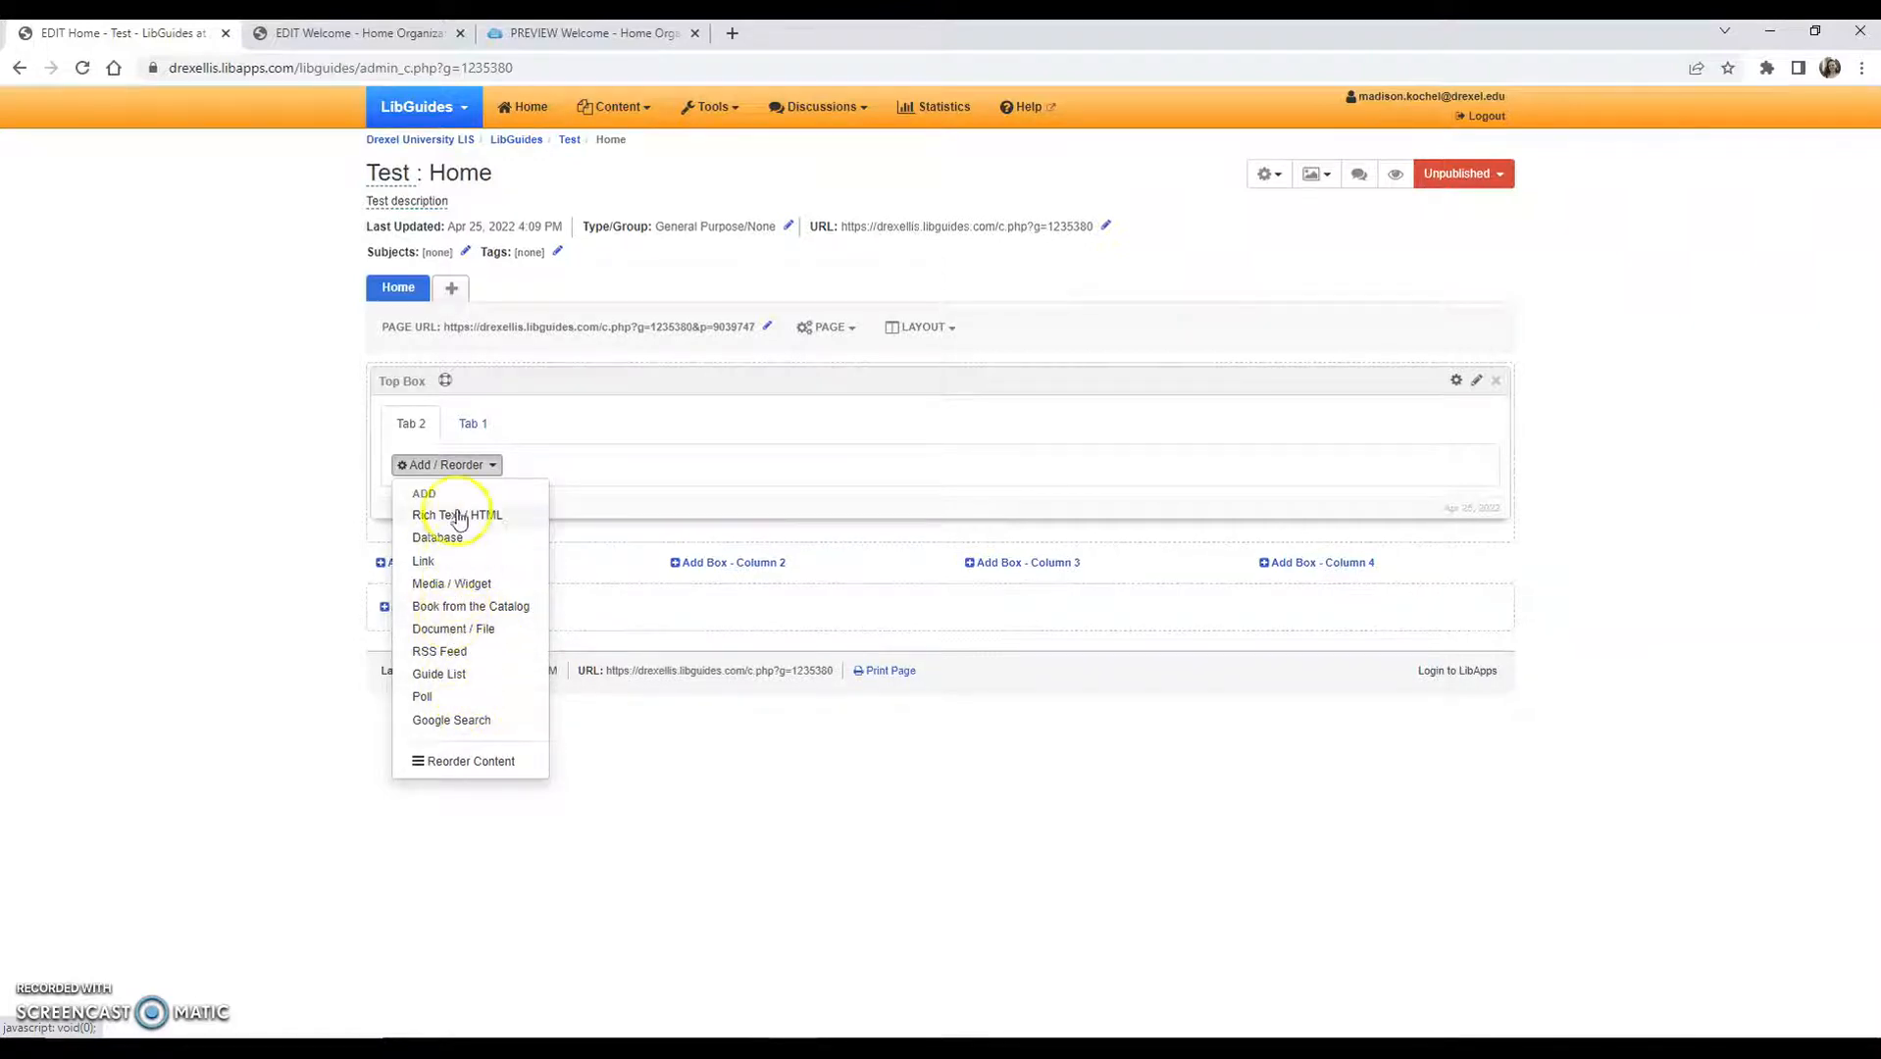
pyautogui.click(475, 463)
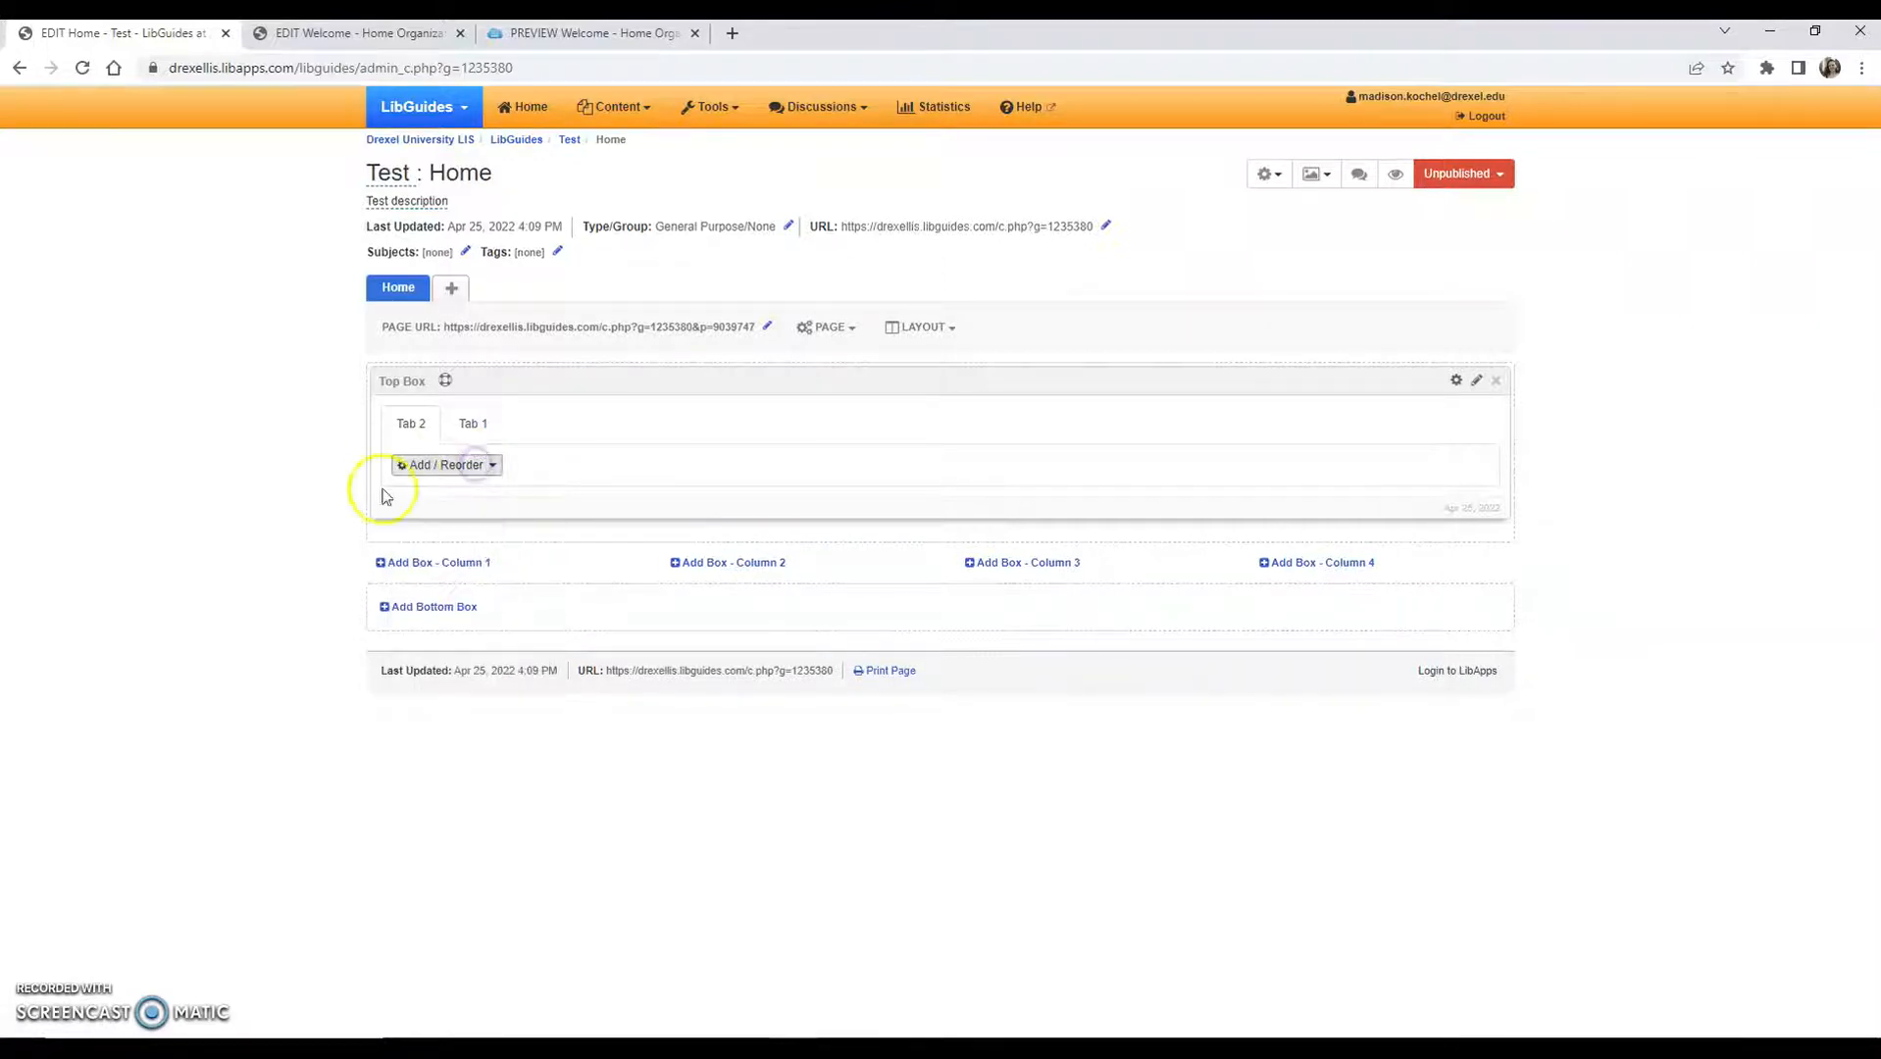
# Add a Standard box named "Left Box" at the top of column 1, and view the content types it offers
pyautogui.click(440, 563)
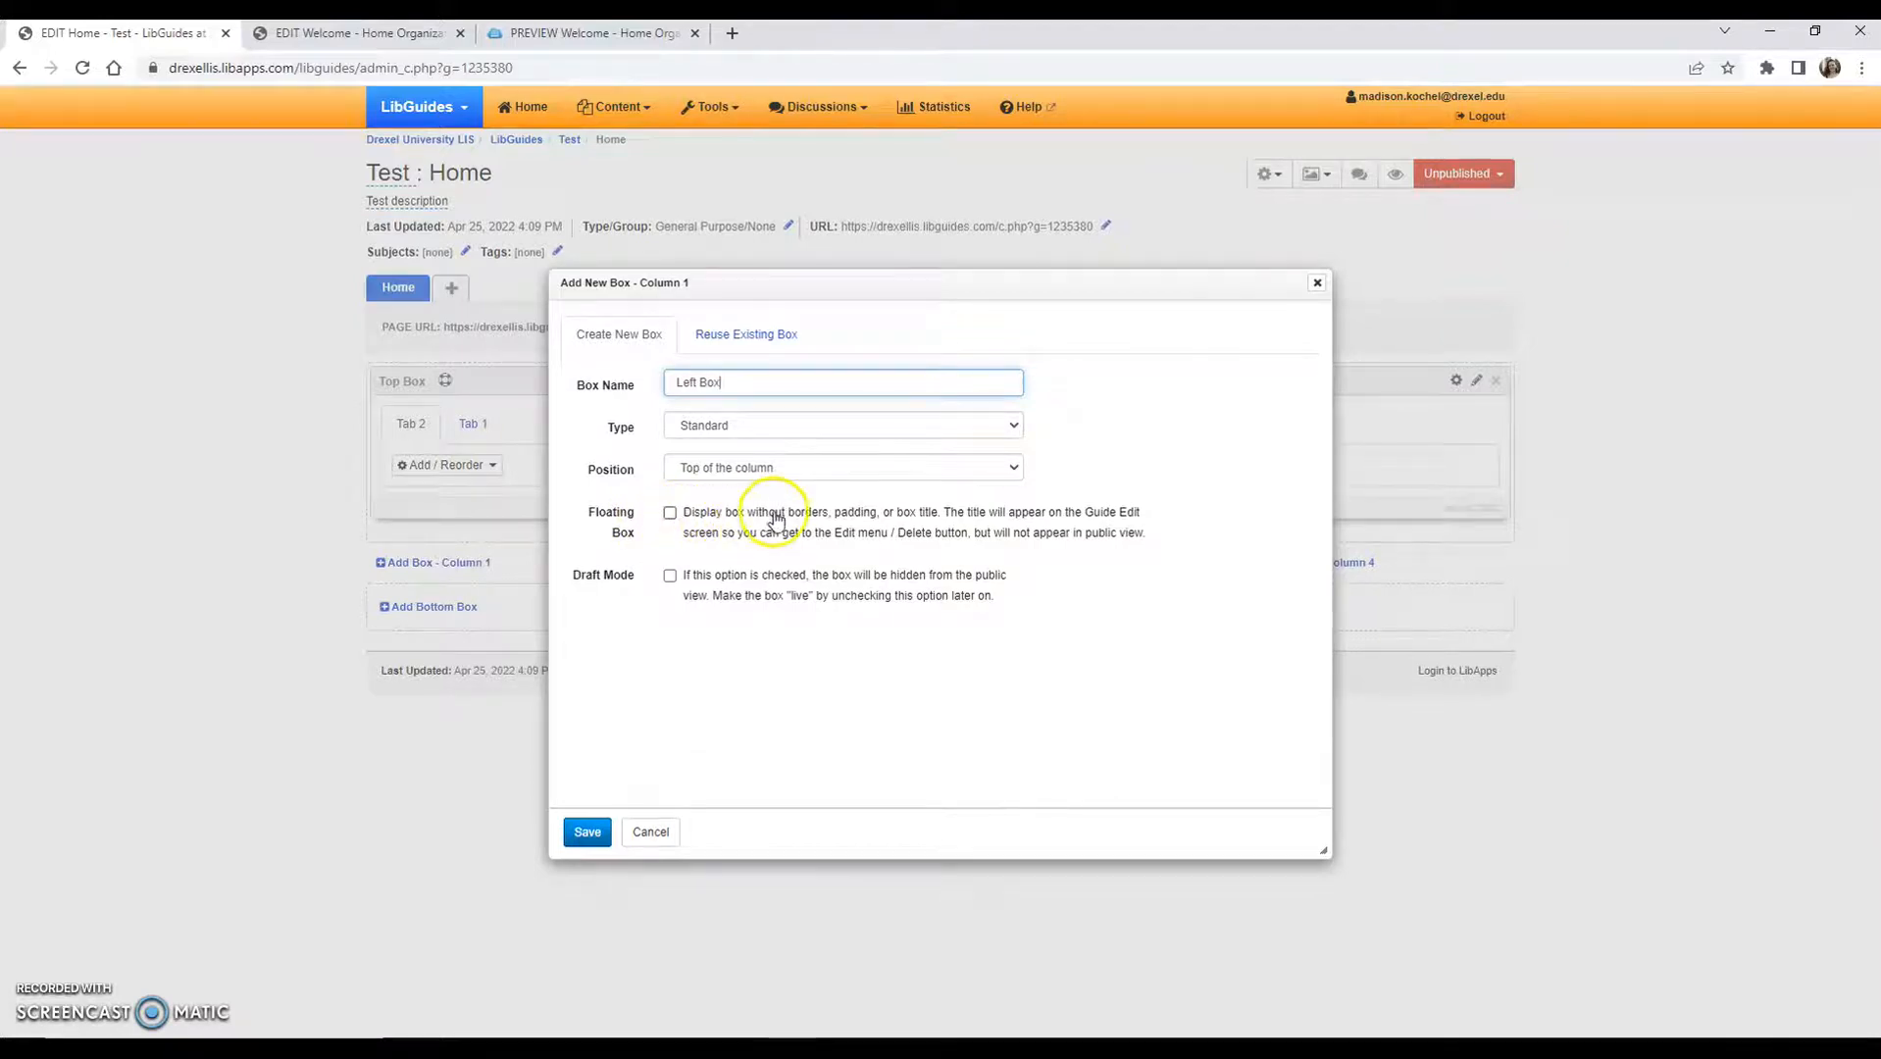
pyautogui.click(593, 831)
pyautogui.click(597, 835)
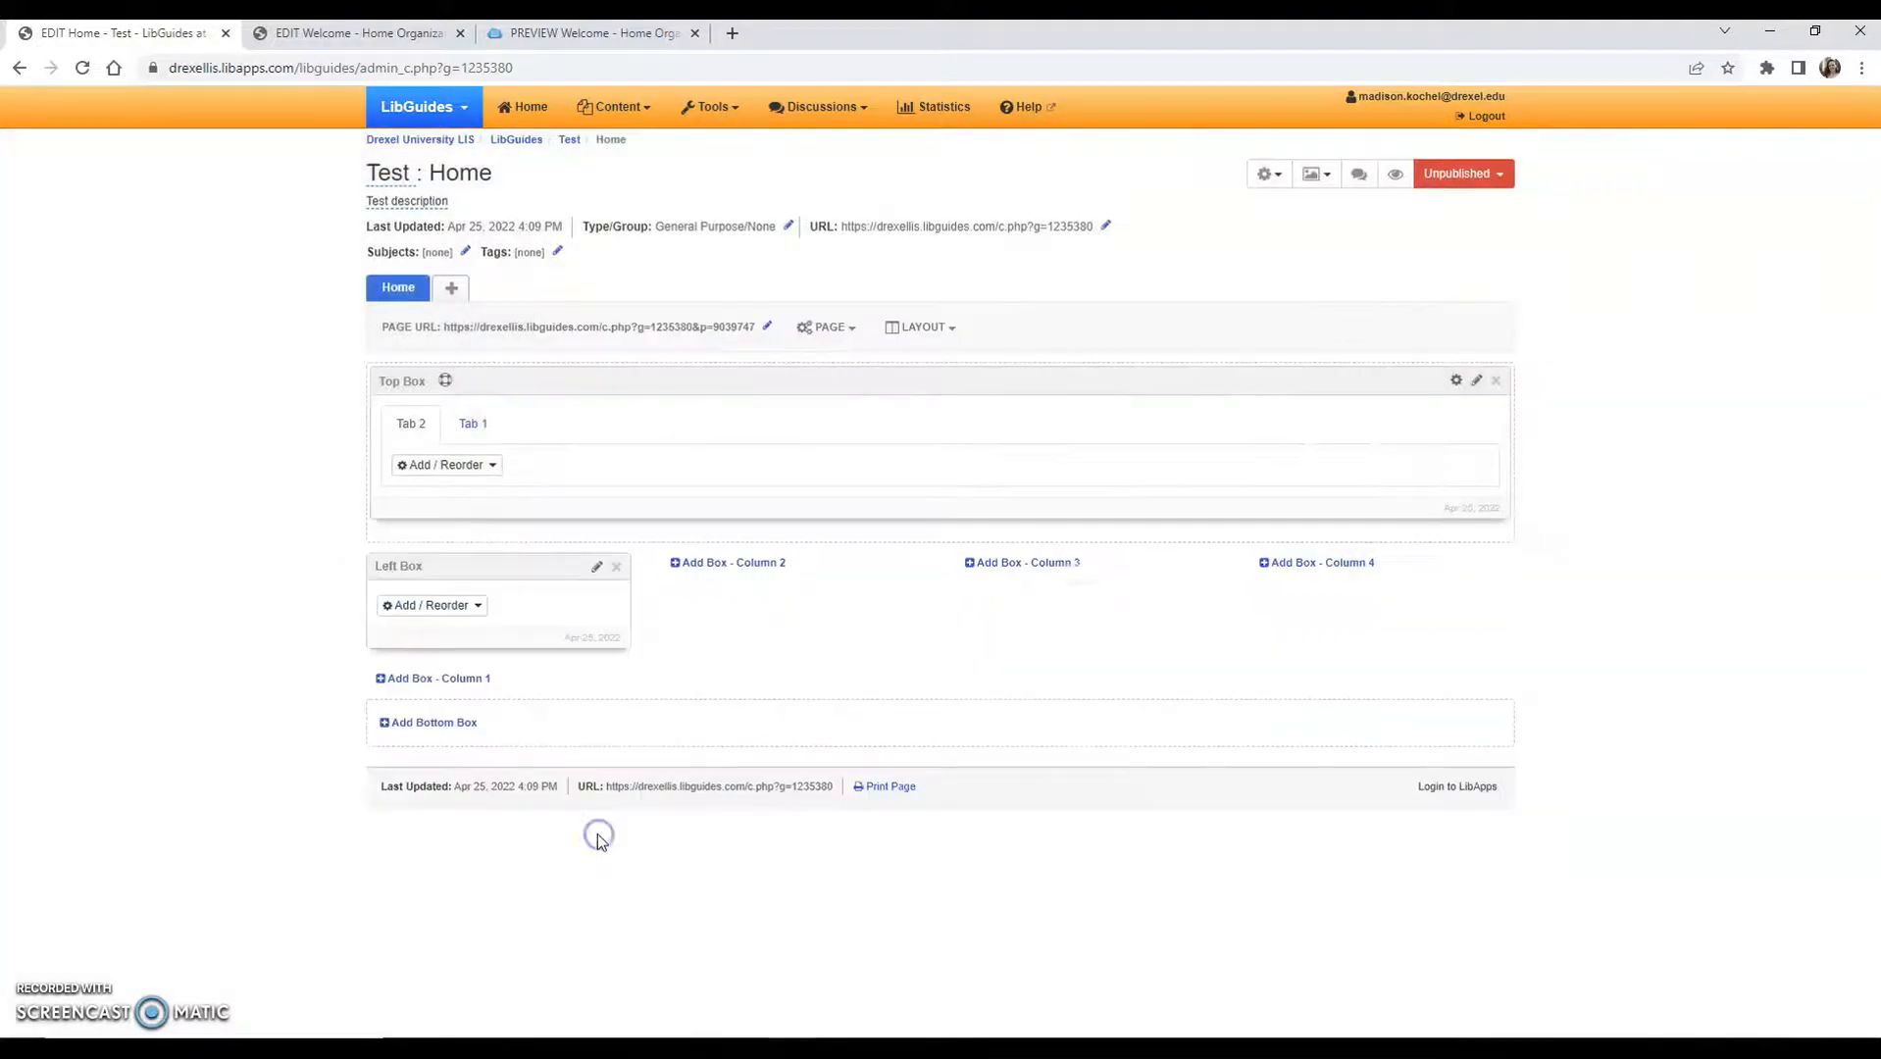
pyautogui.click(464, 607)
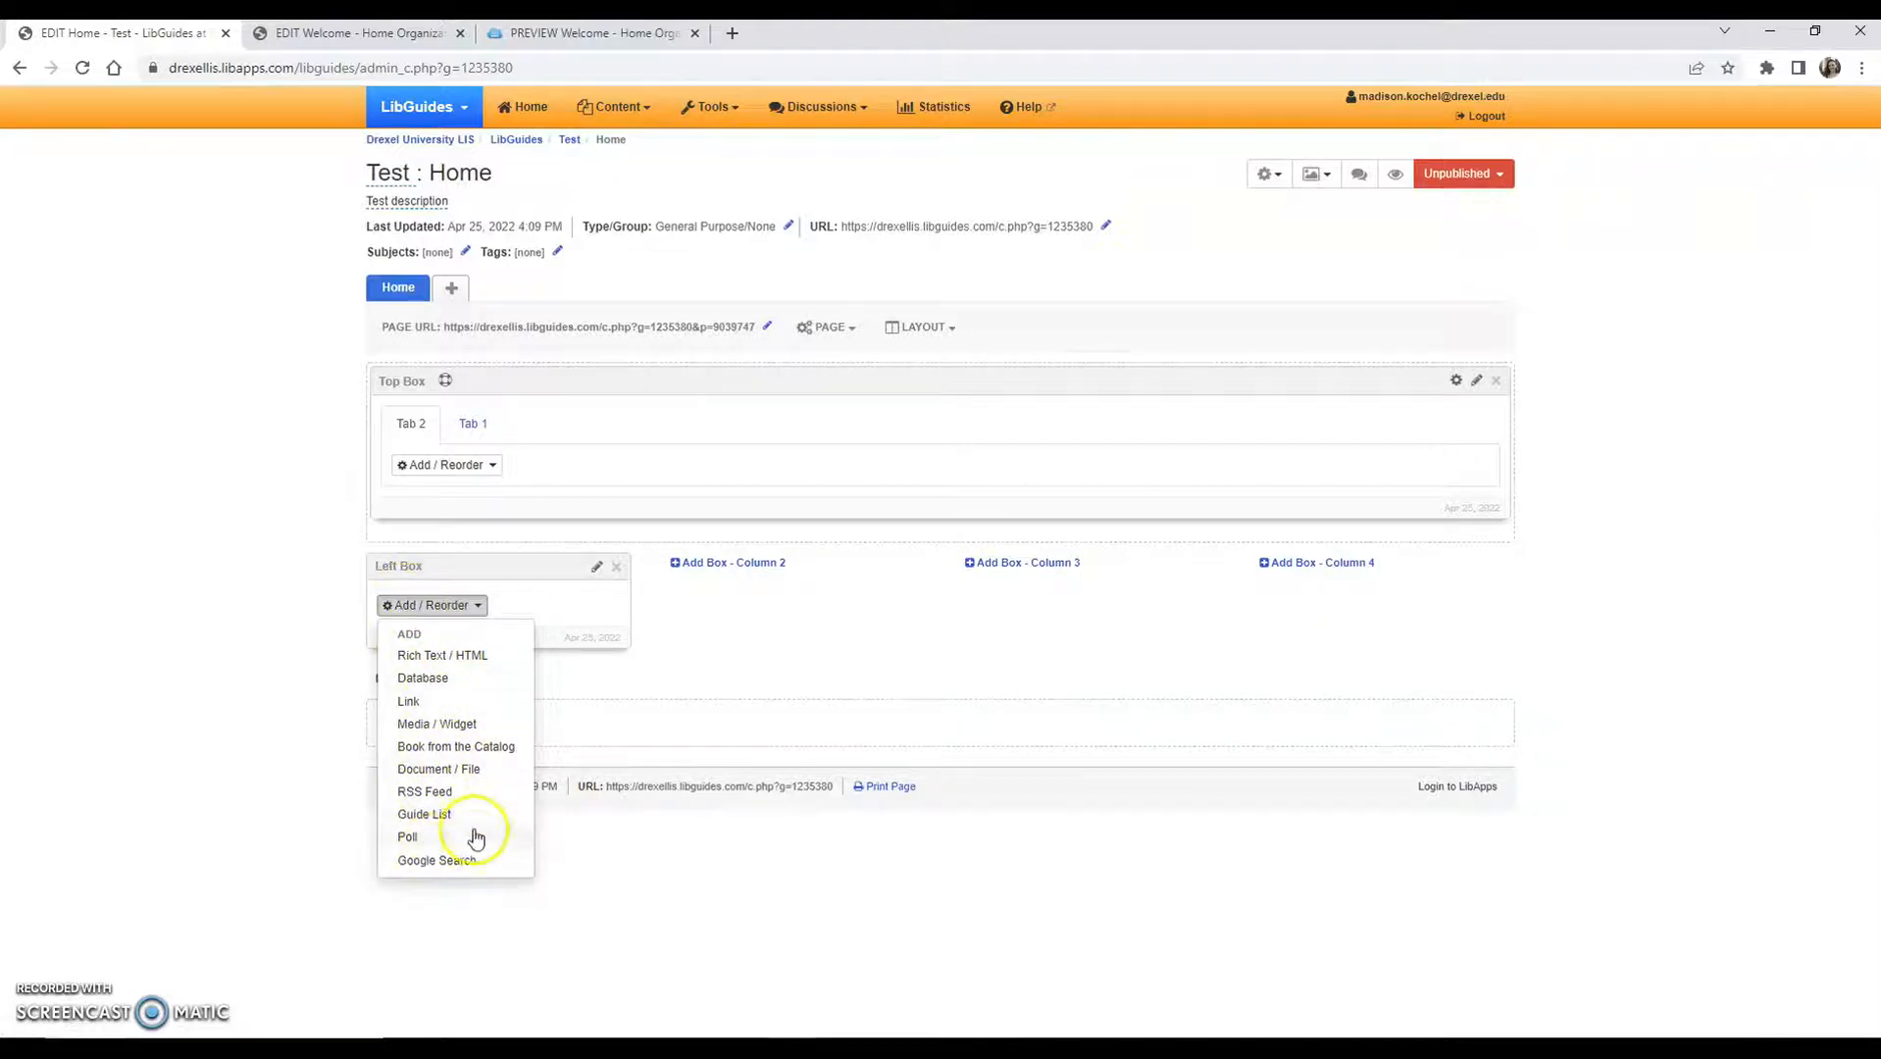
pyautogui.click(447, 605)
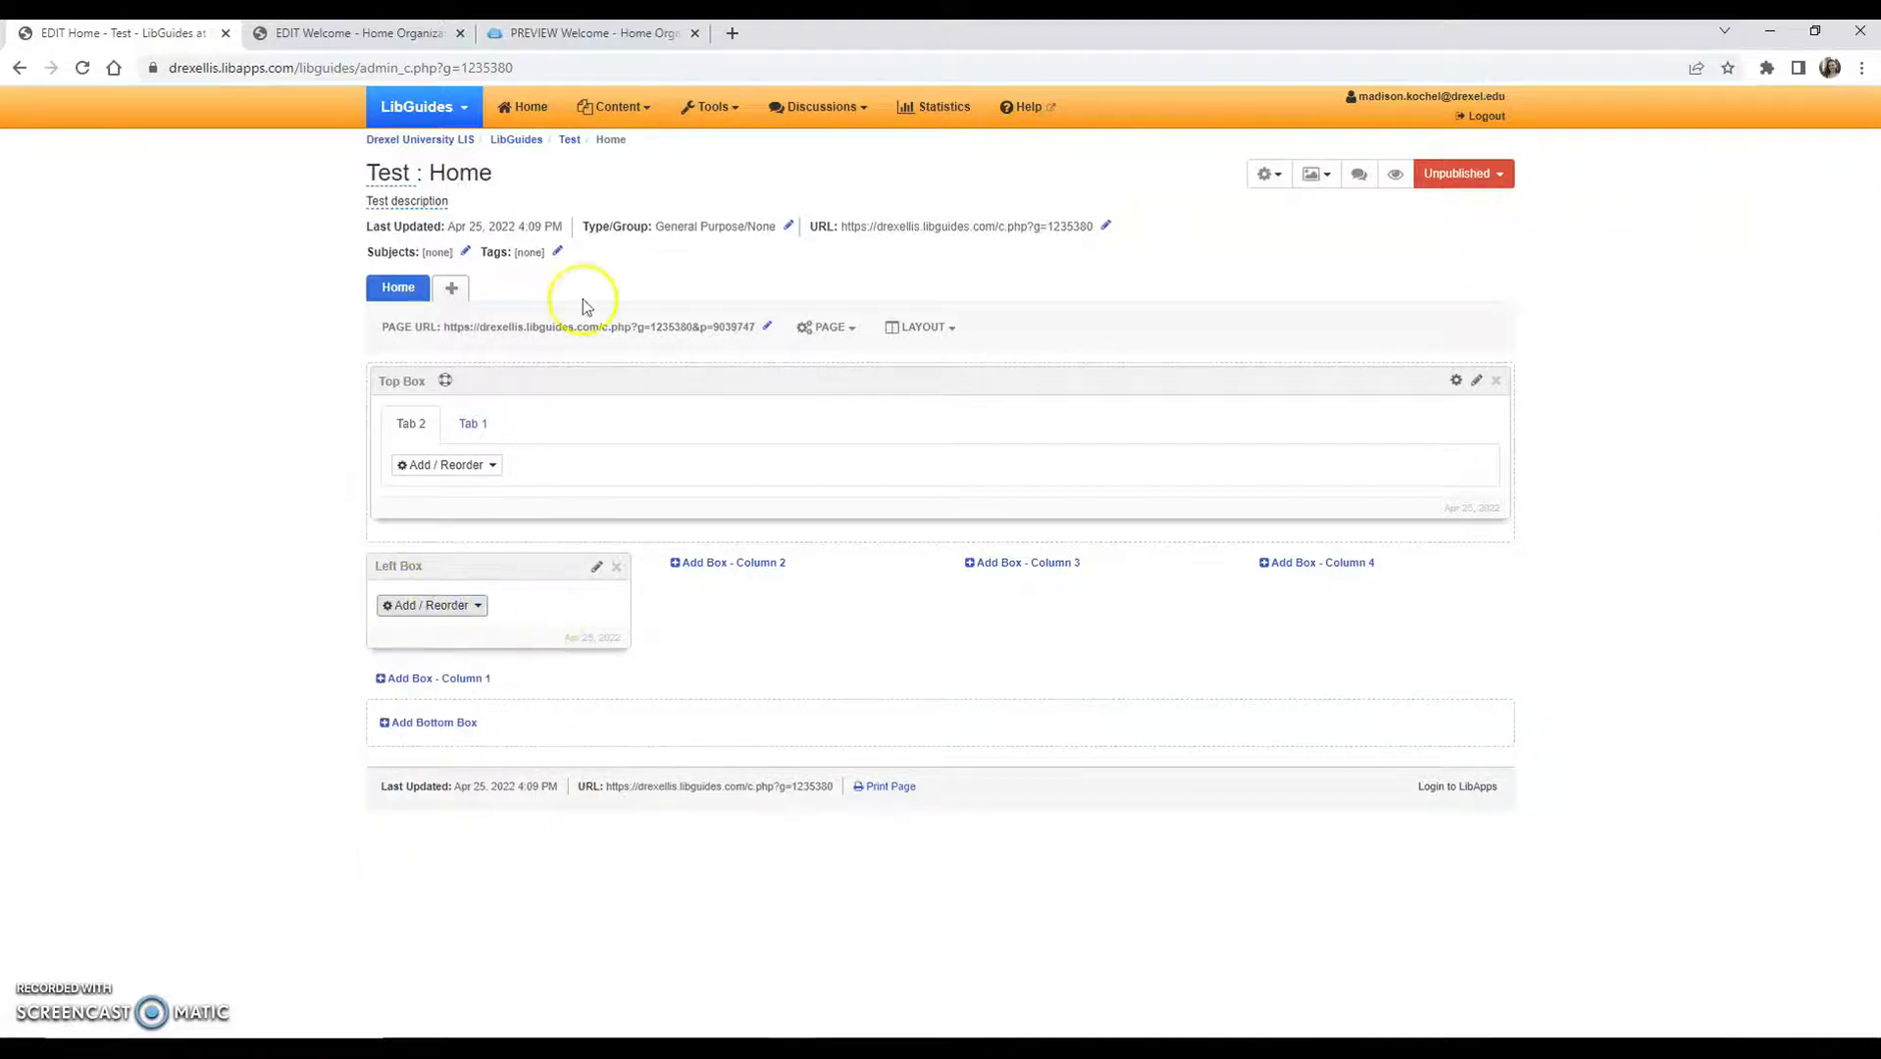
# Preview the Test guide's Home page with its tabs and Left Box, and close the preview
pyautogui.click(1395, 177)
pyautogui.click(959, 611)
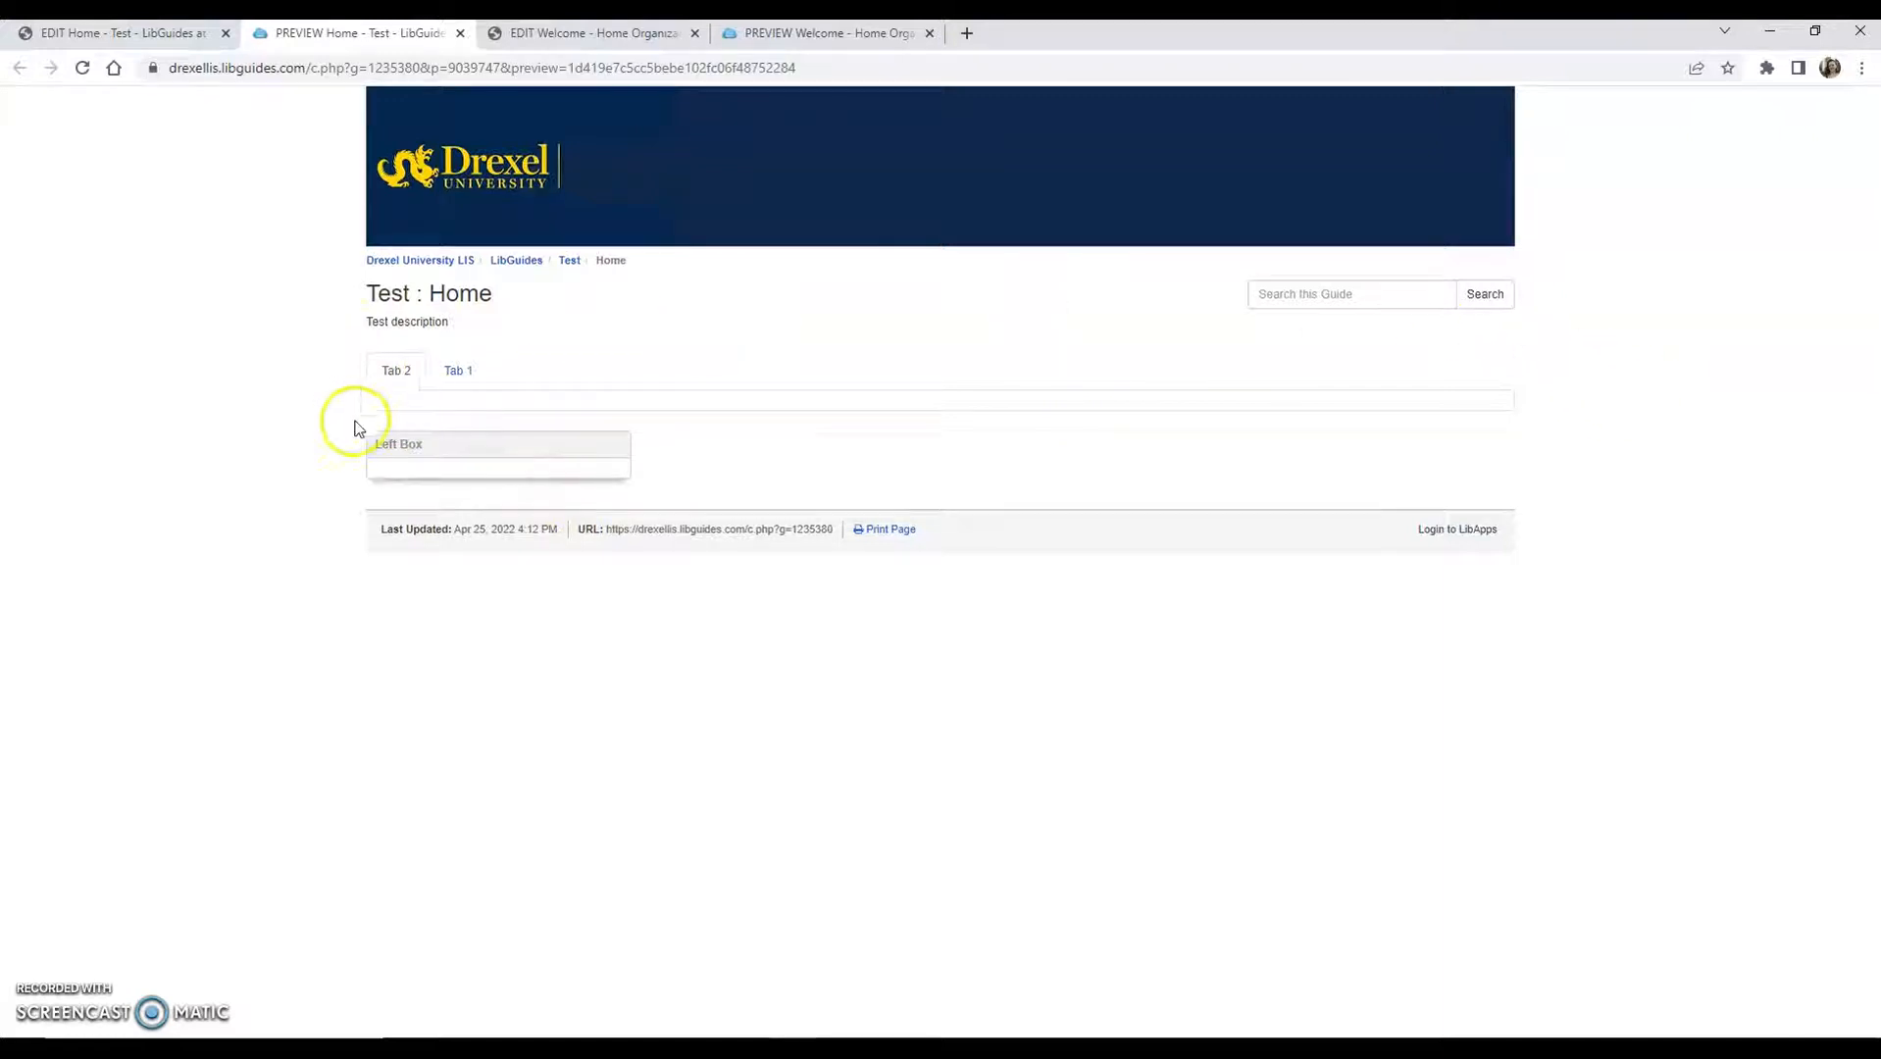
pyautogui.click(459, 34)
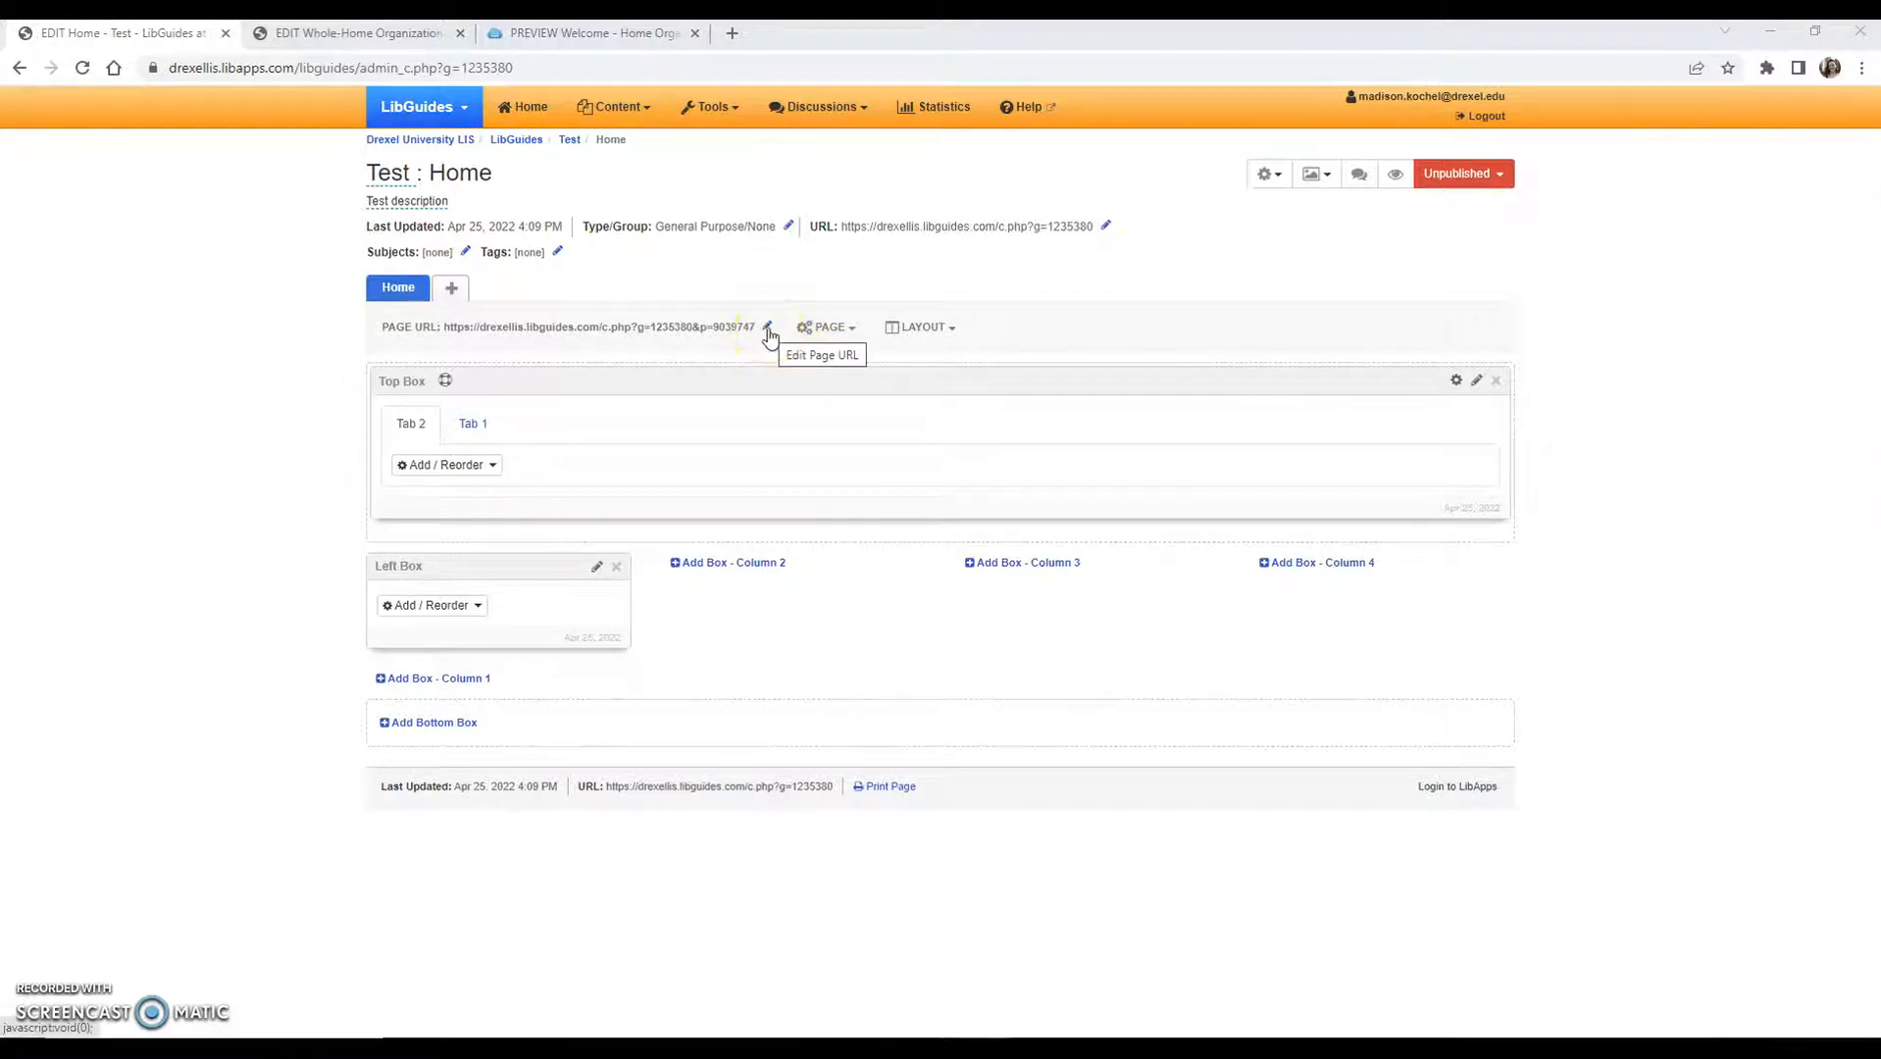
# Start a new page of type Regular named "Books" in the Test guide, leaving the description empty
pyautogui.click(452, 290)
pyautogui.click(822, 432)
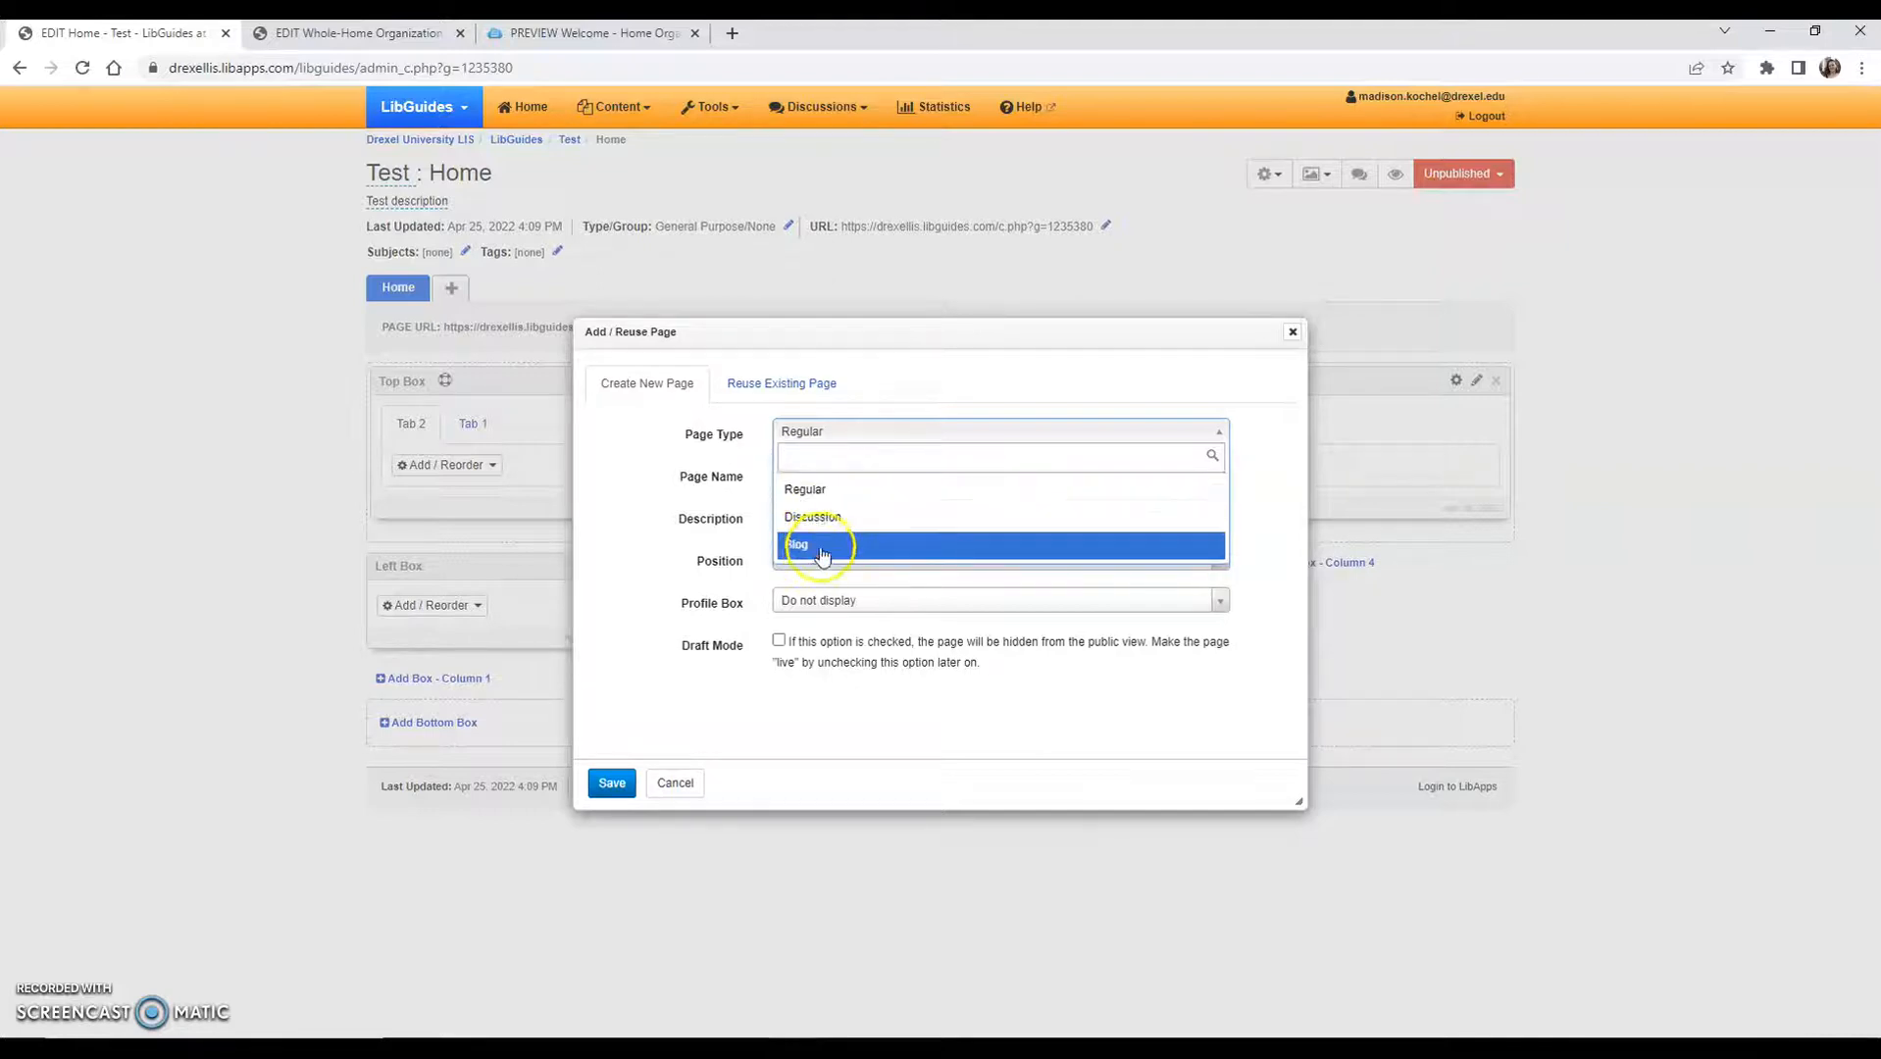
pyautogui.click(824, 490)
pyautogui.click(791, 477)
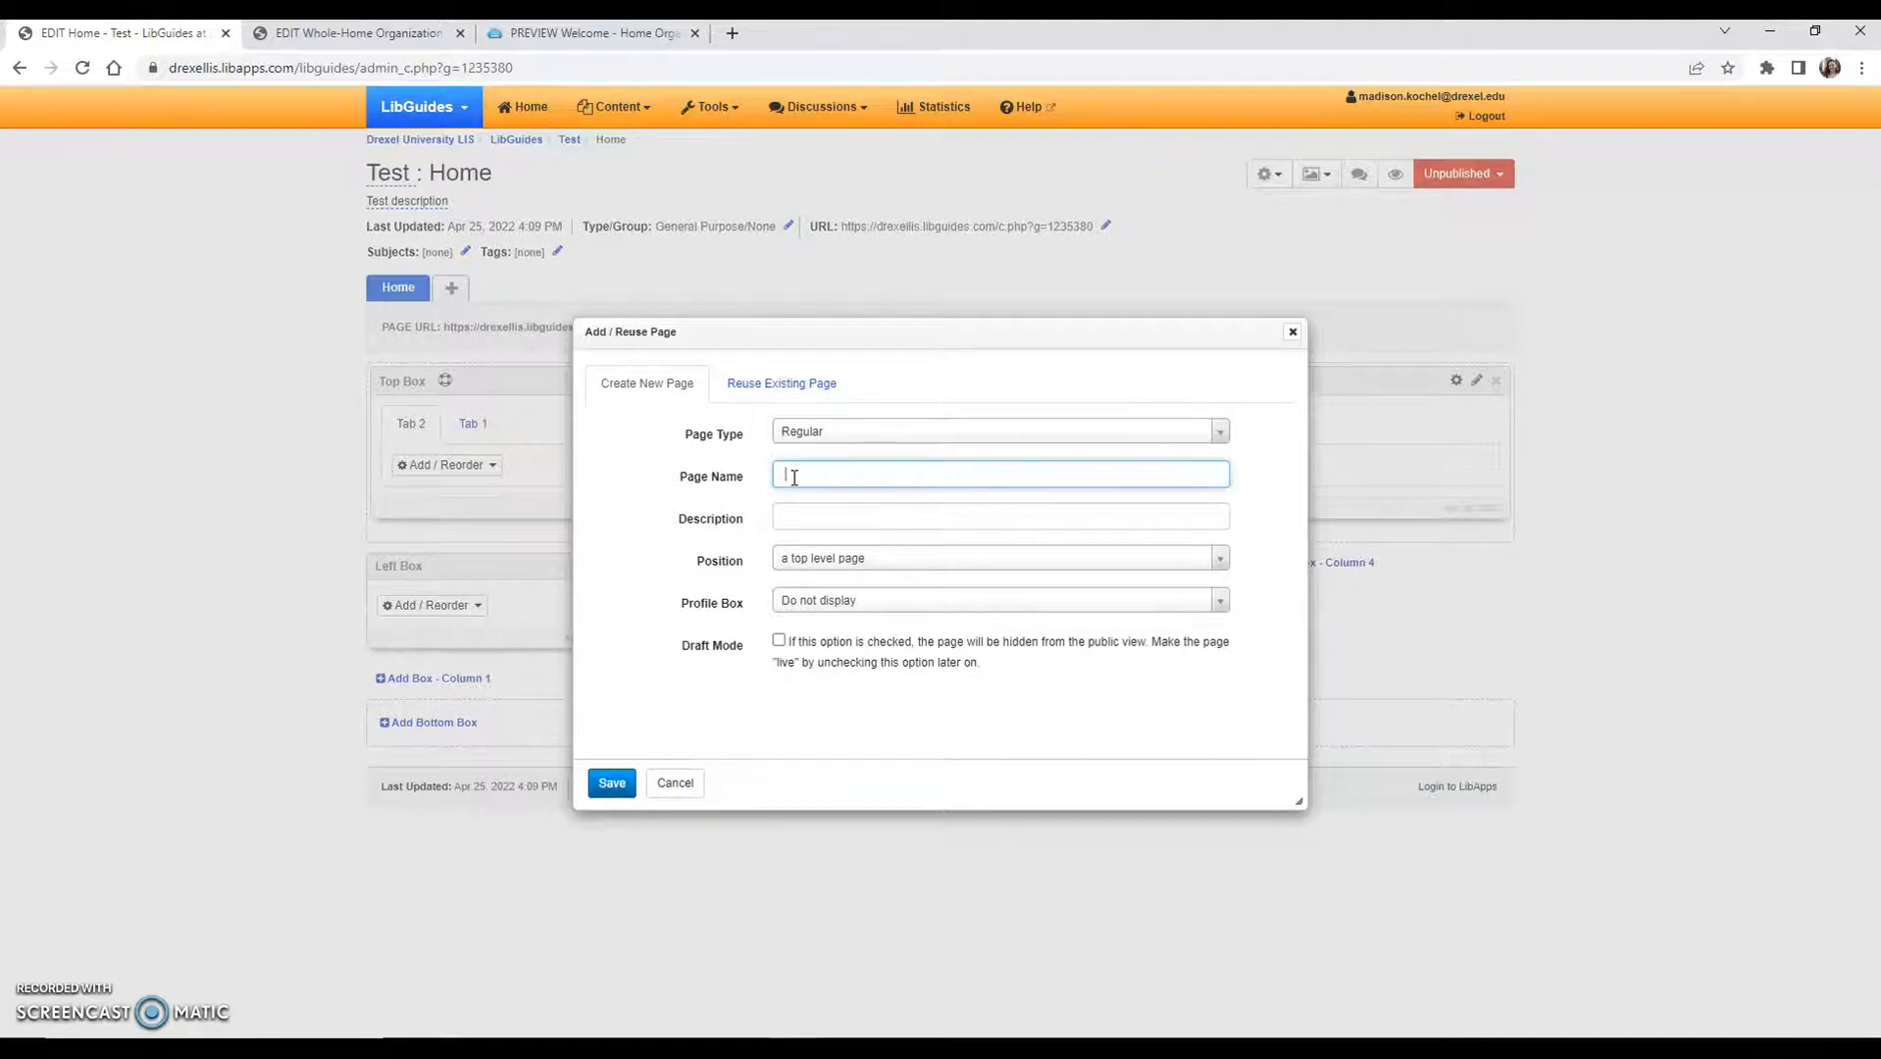
pyautogui.click(853, 473)
pyautogui.click(795, 514)
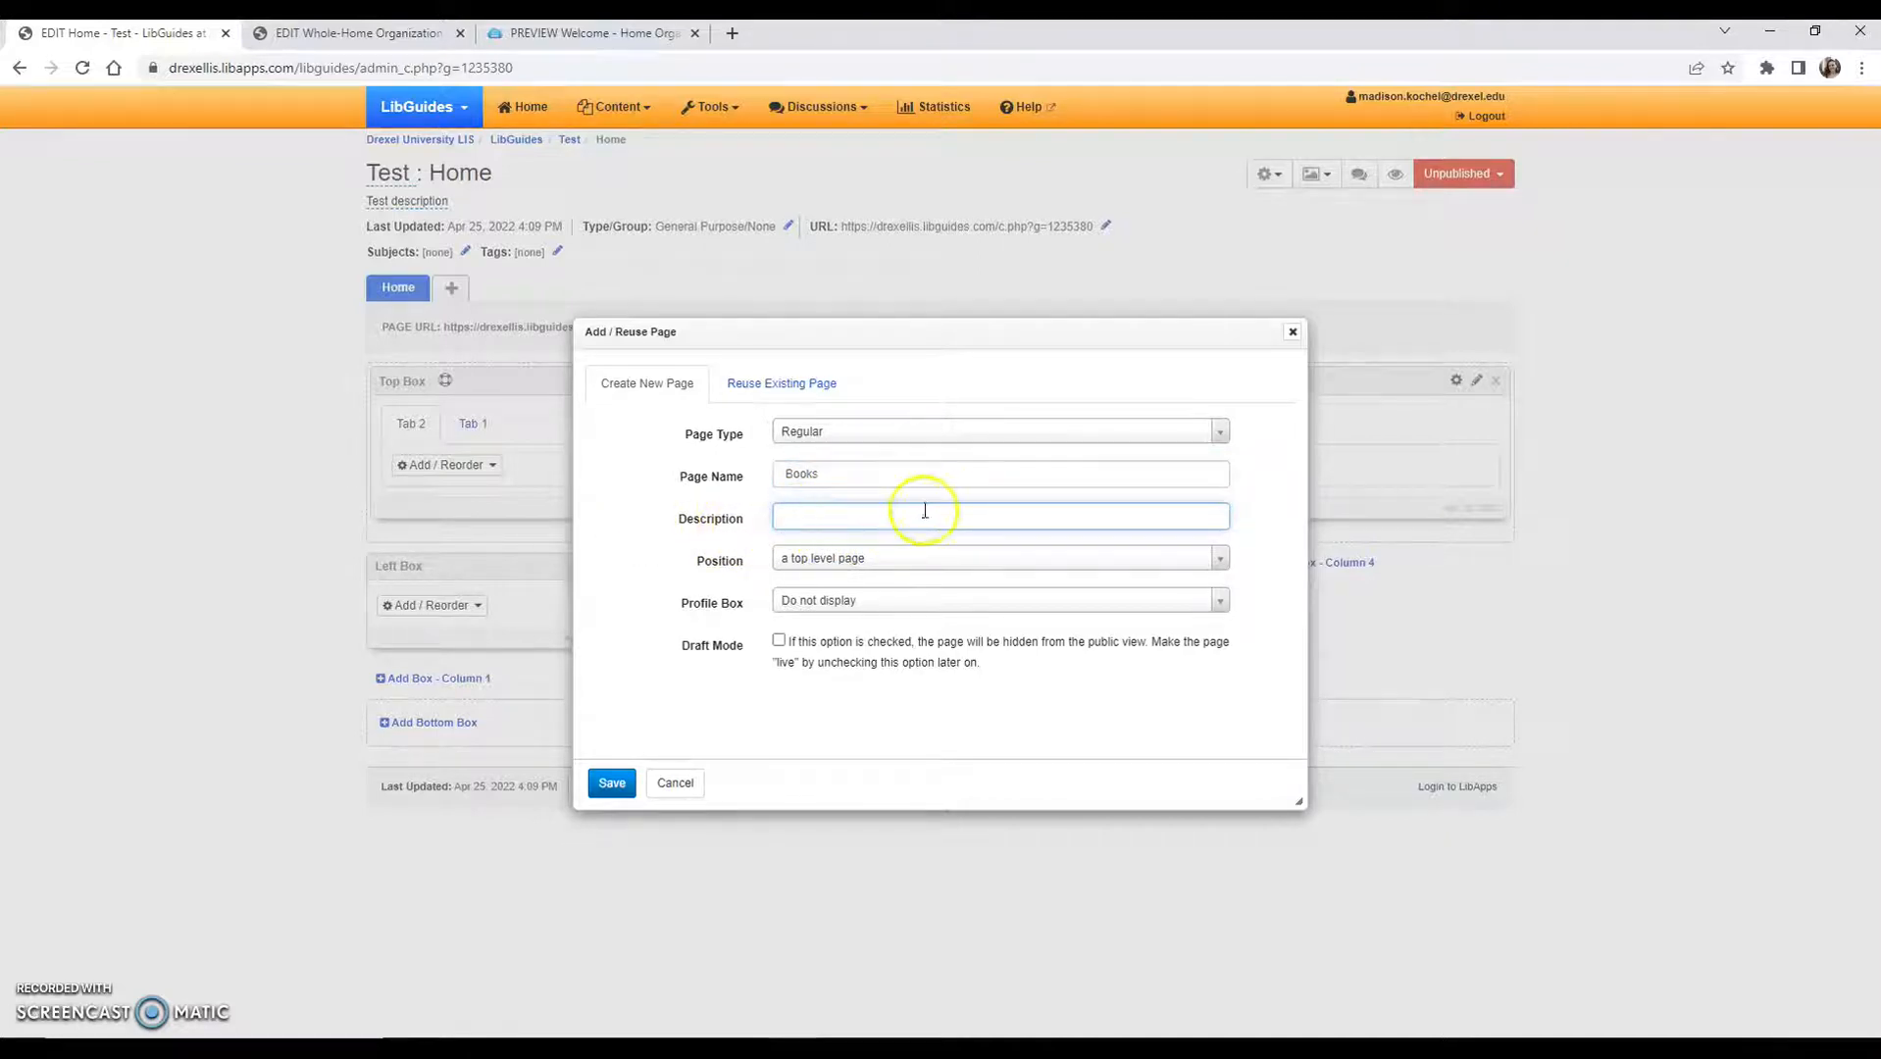
# Keep the Books page as a top level page with the profile box set to "Do not display", and save it
pyautogui.click(800, 563)
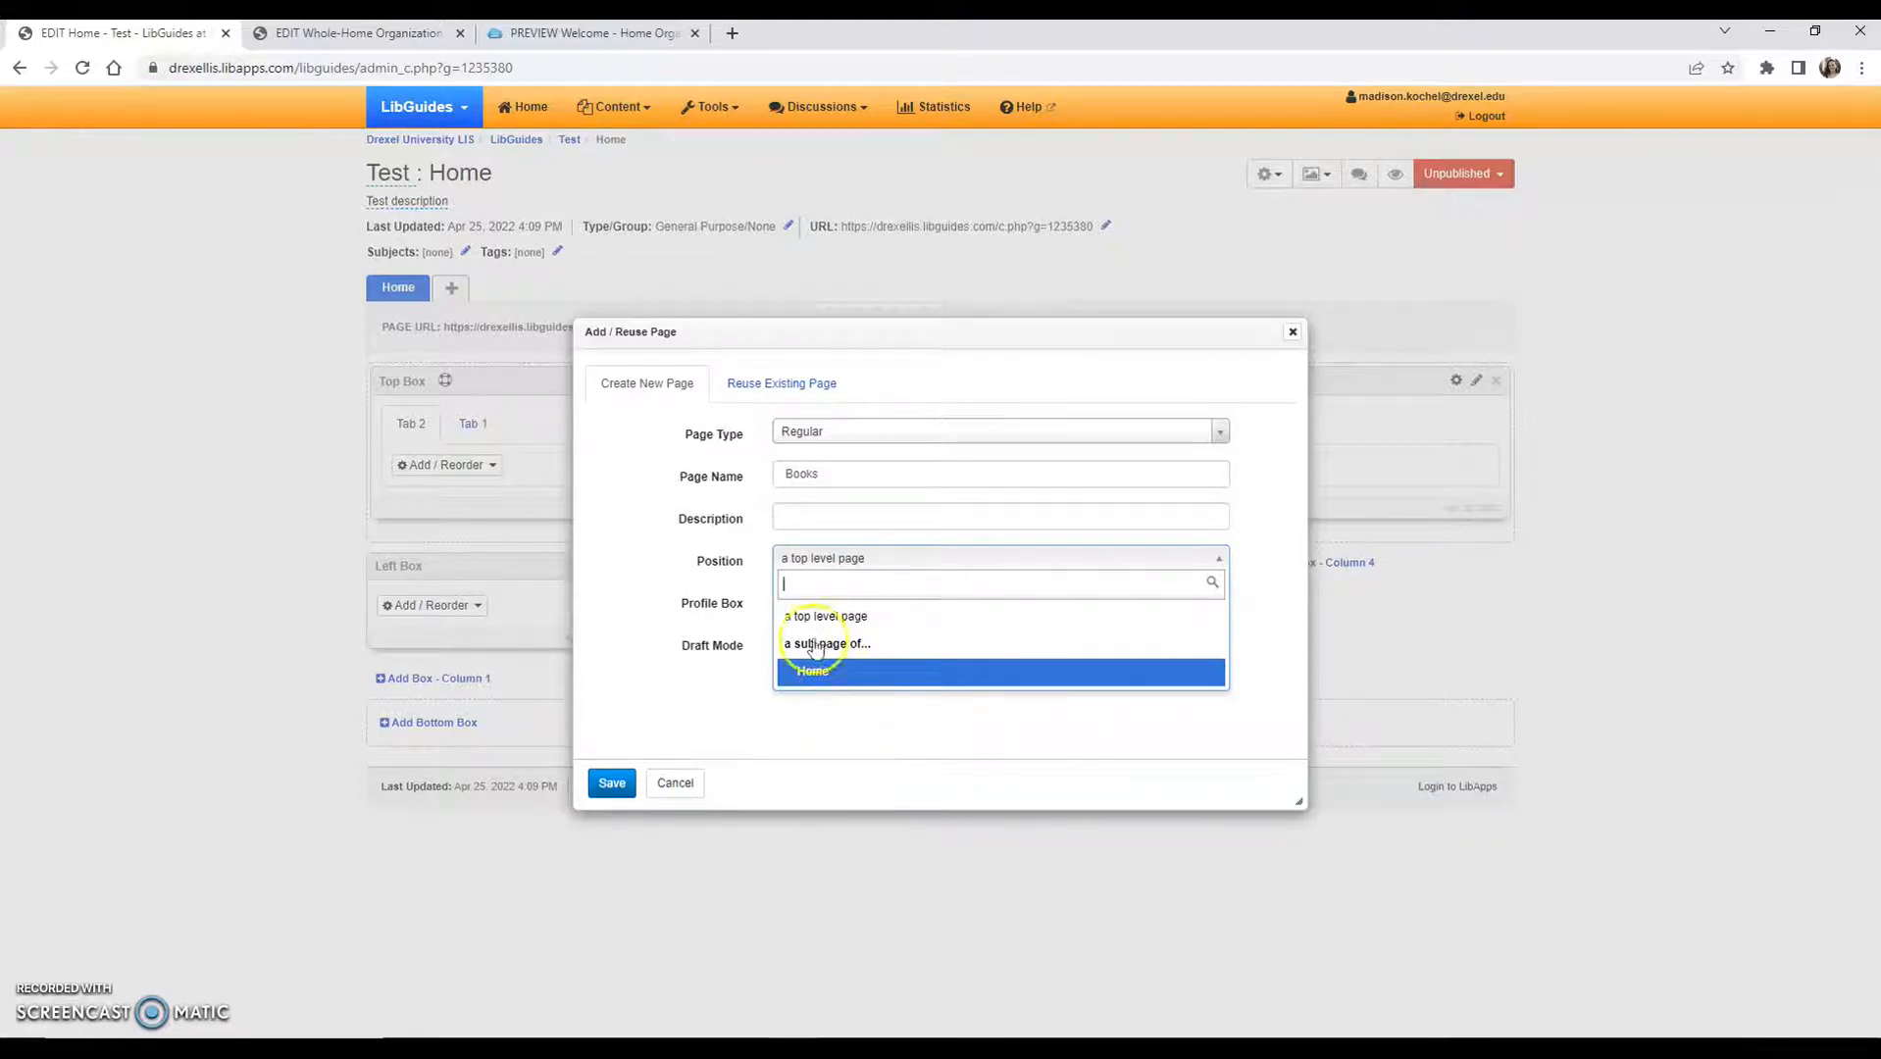
pyautogui.click(823, 563)
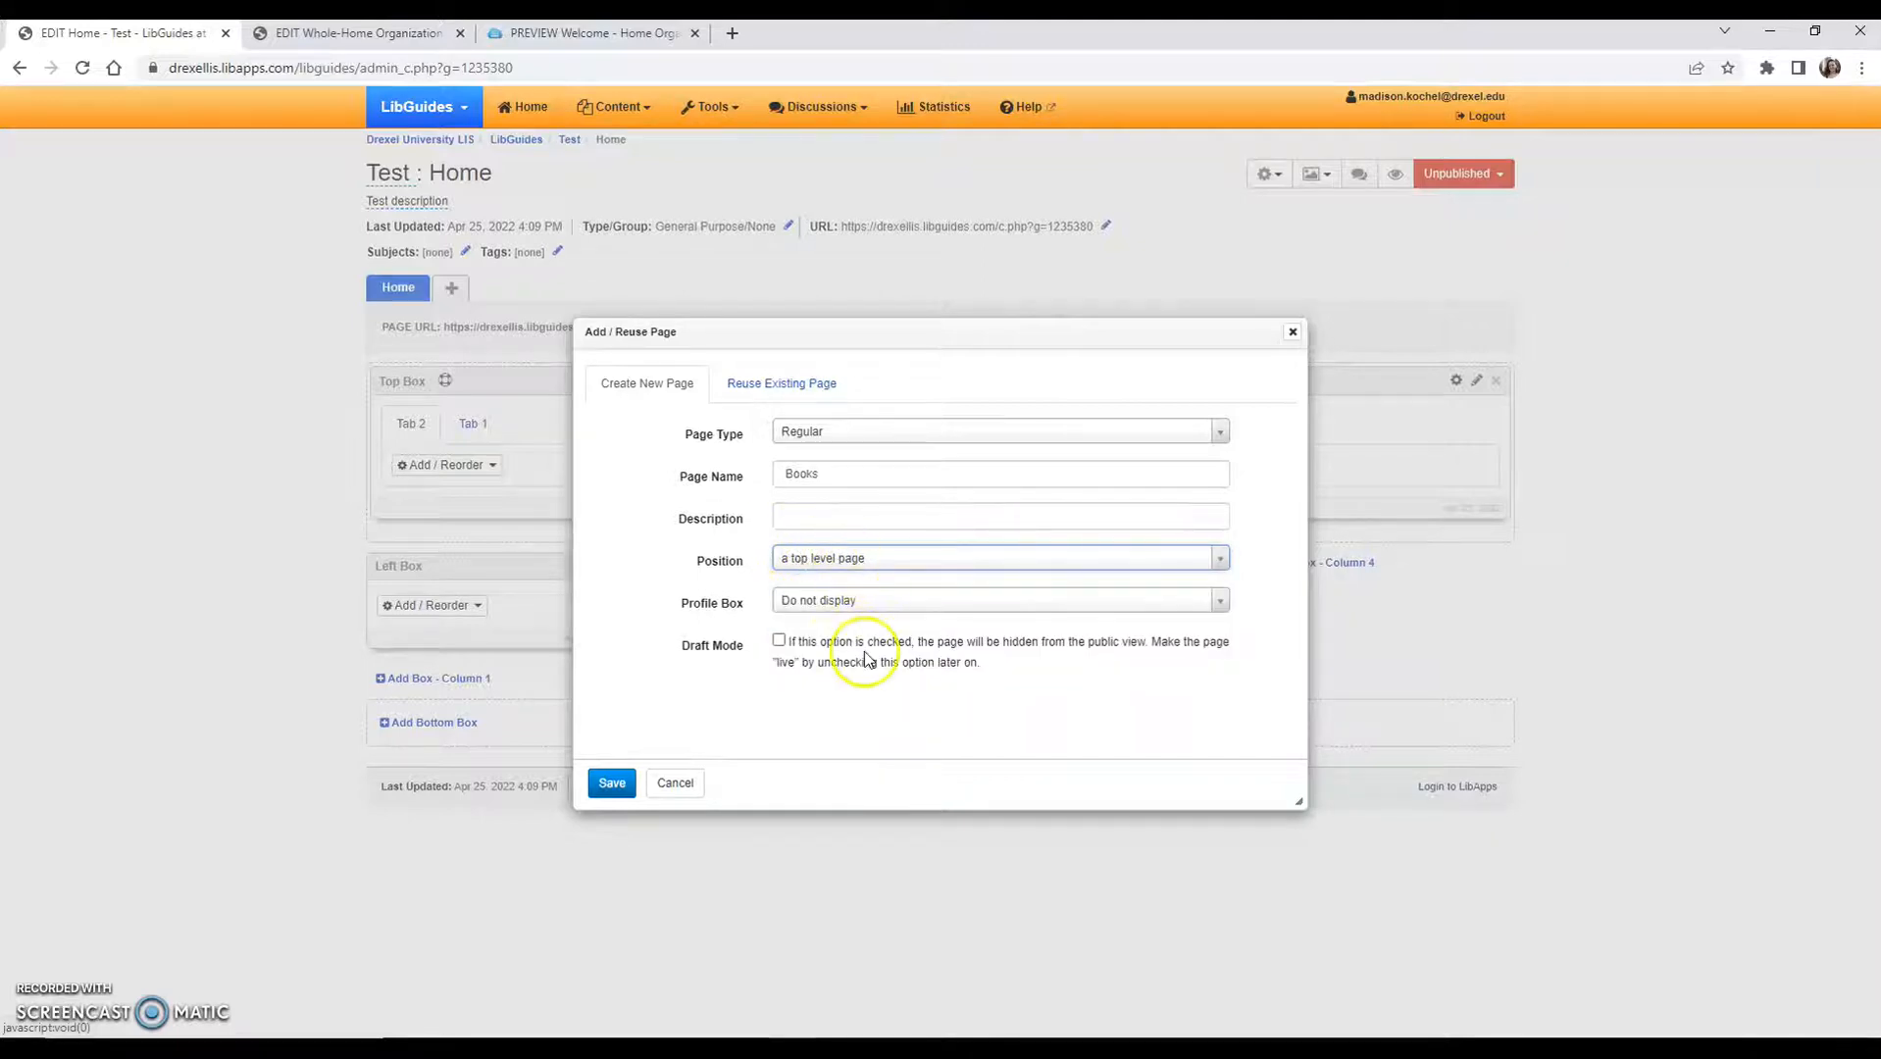
pyautogui.click(838, 608)
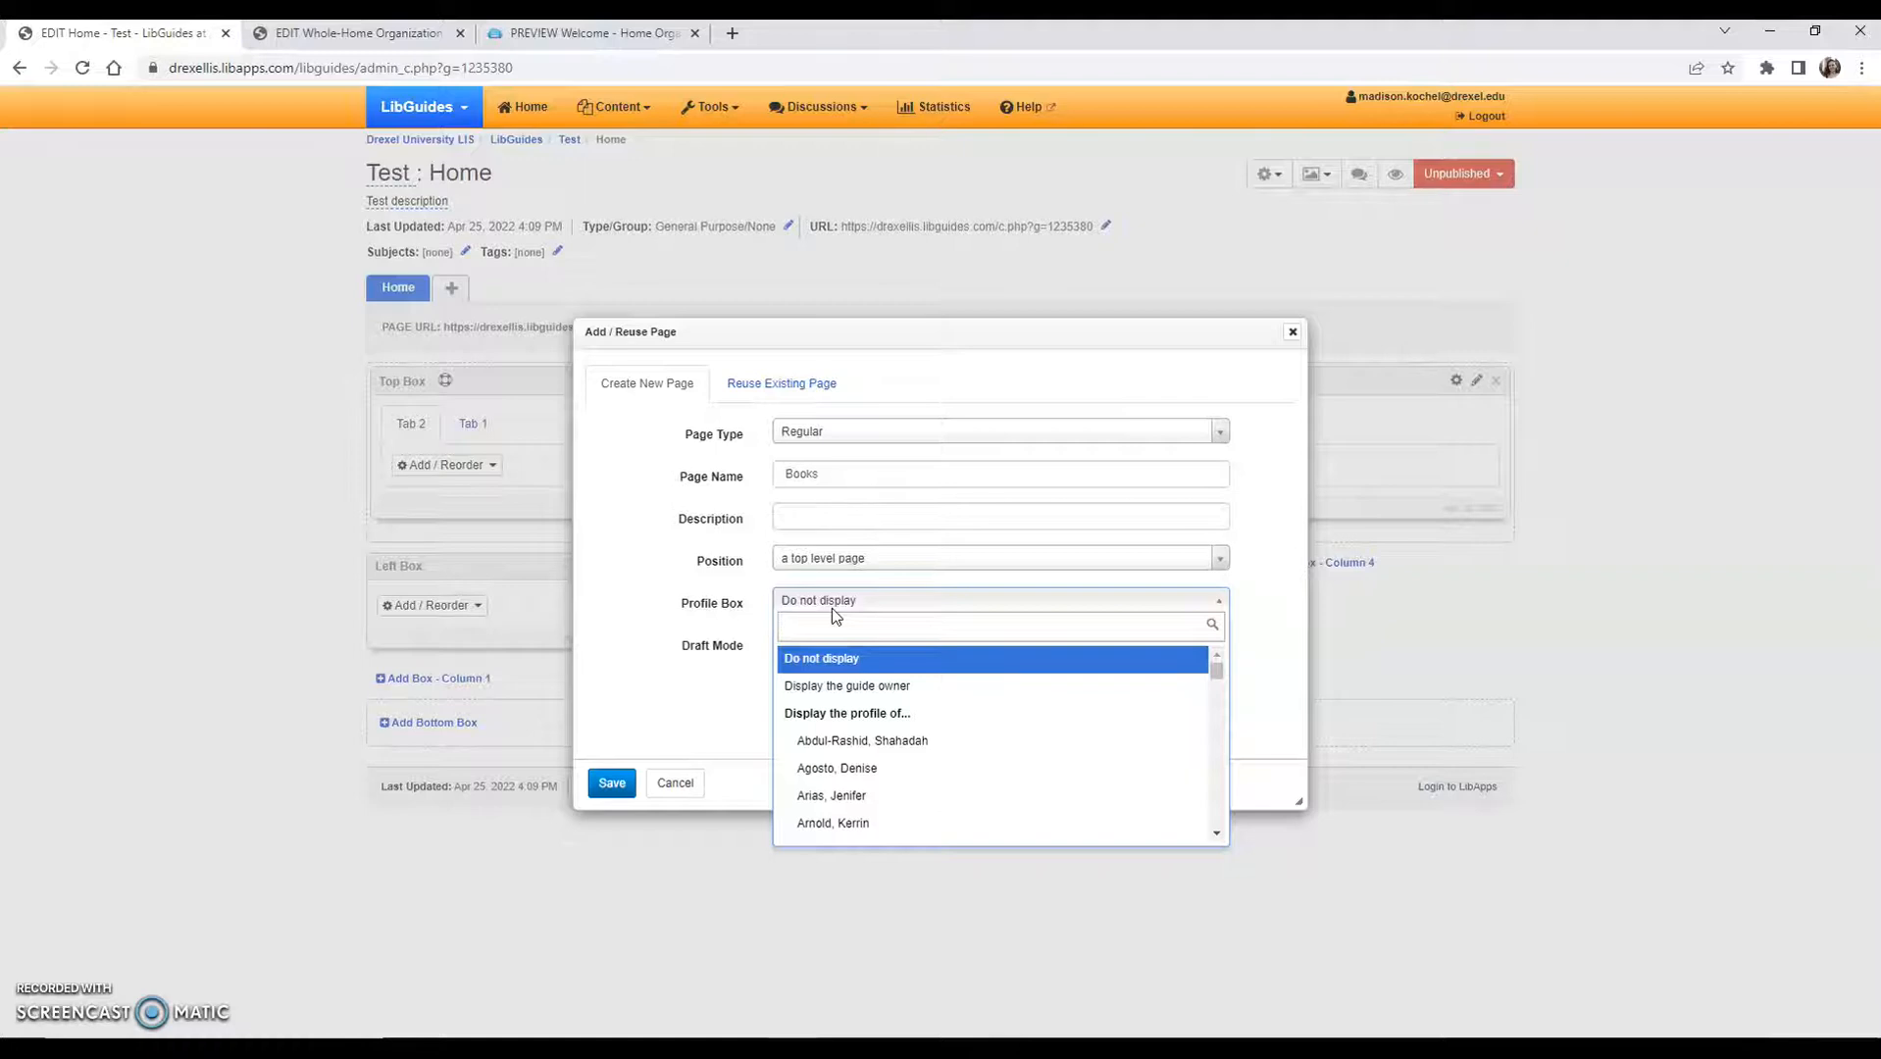
pyautogui.click(838, 605)
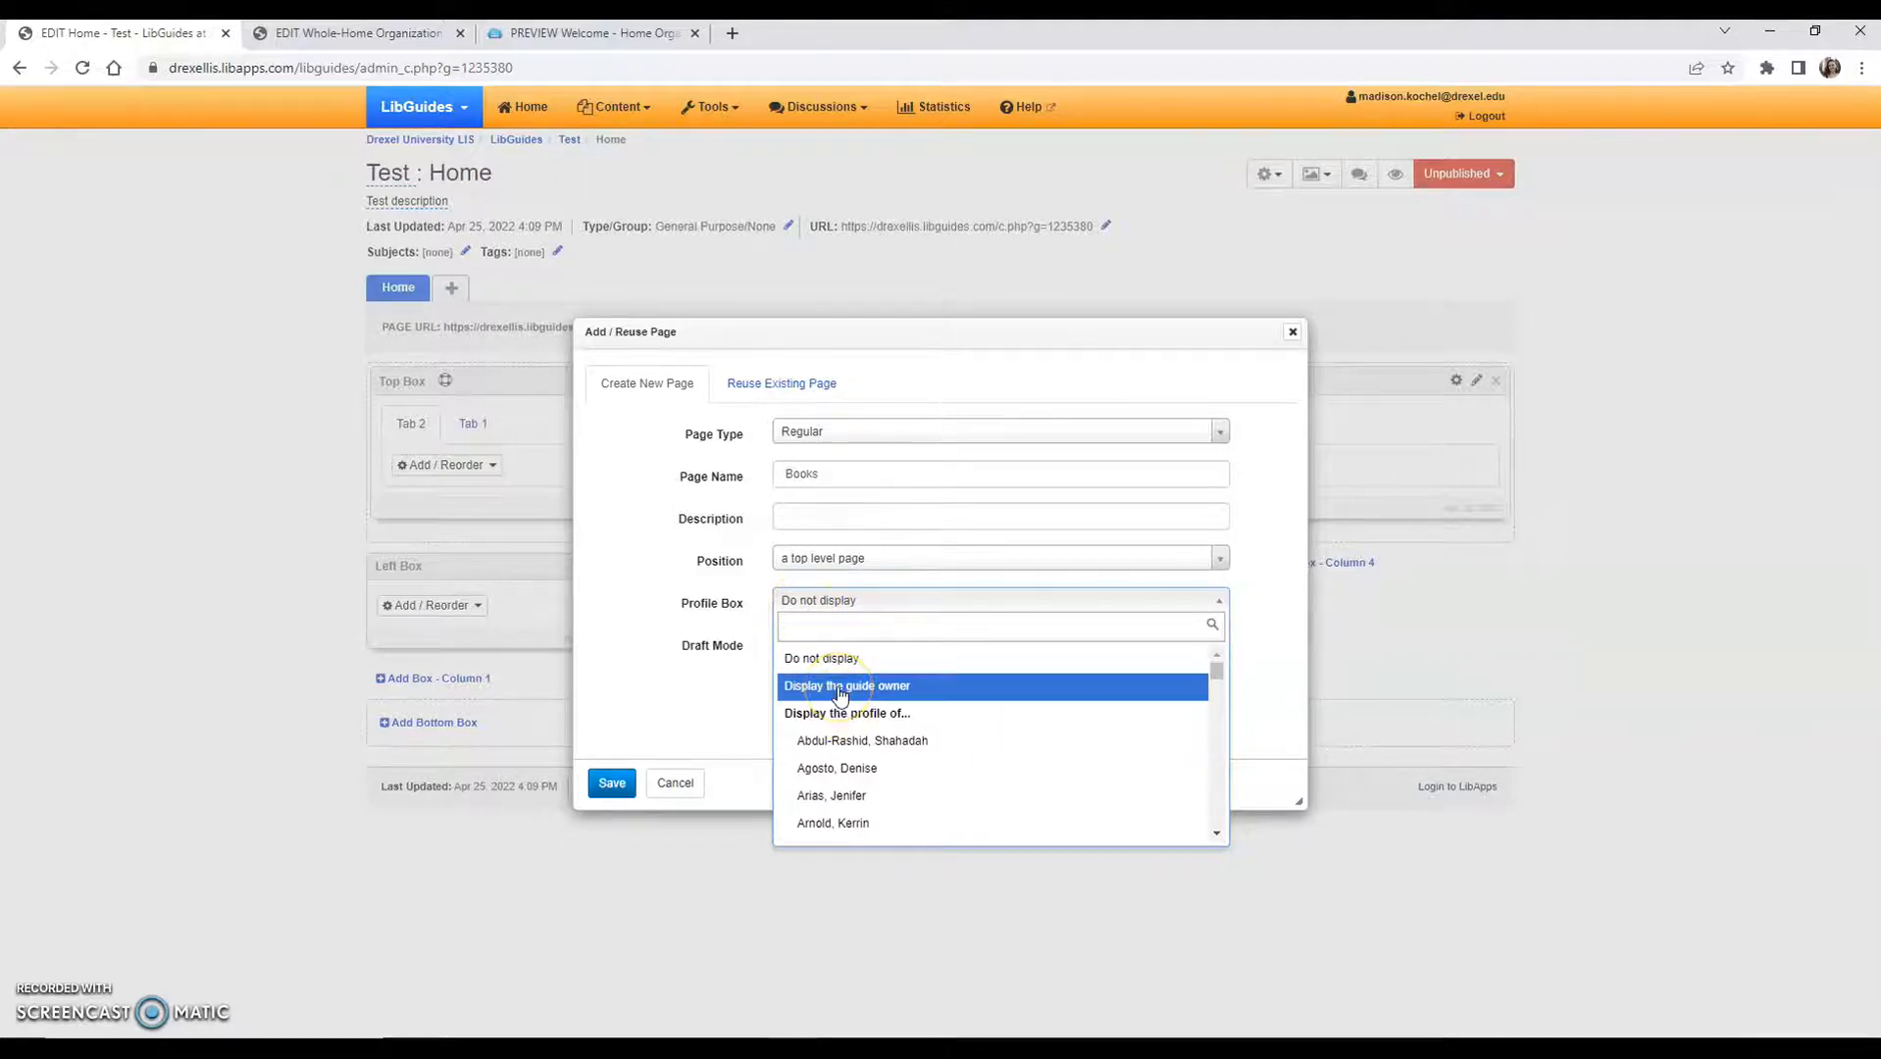
pyautogui.click(858, 604)
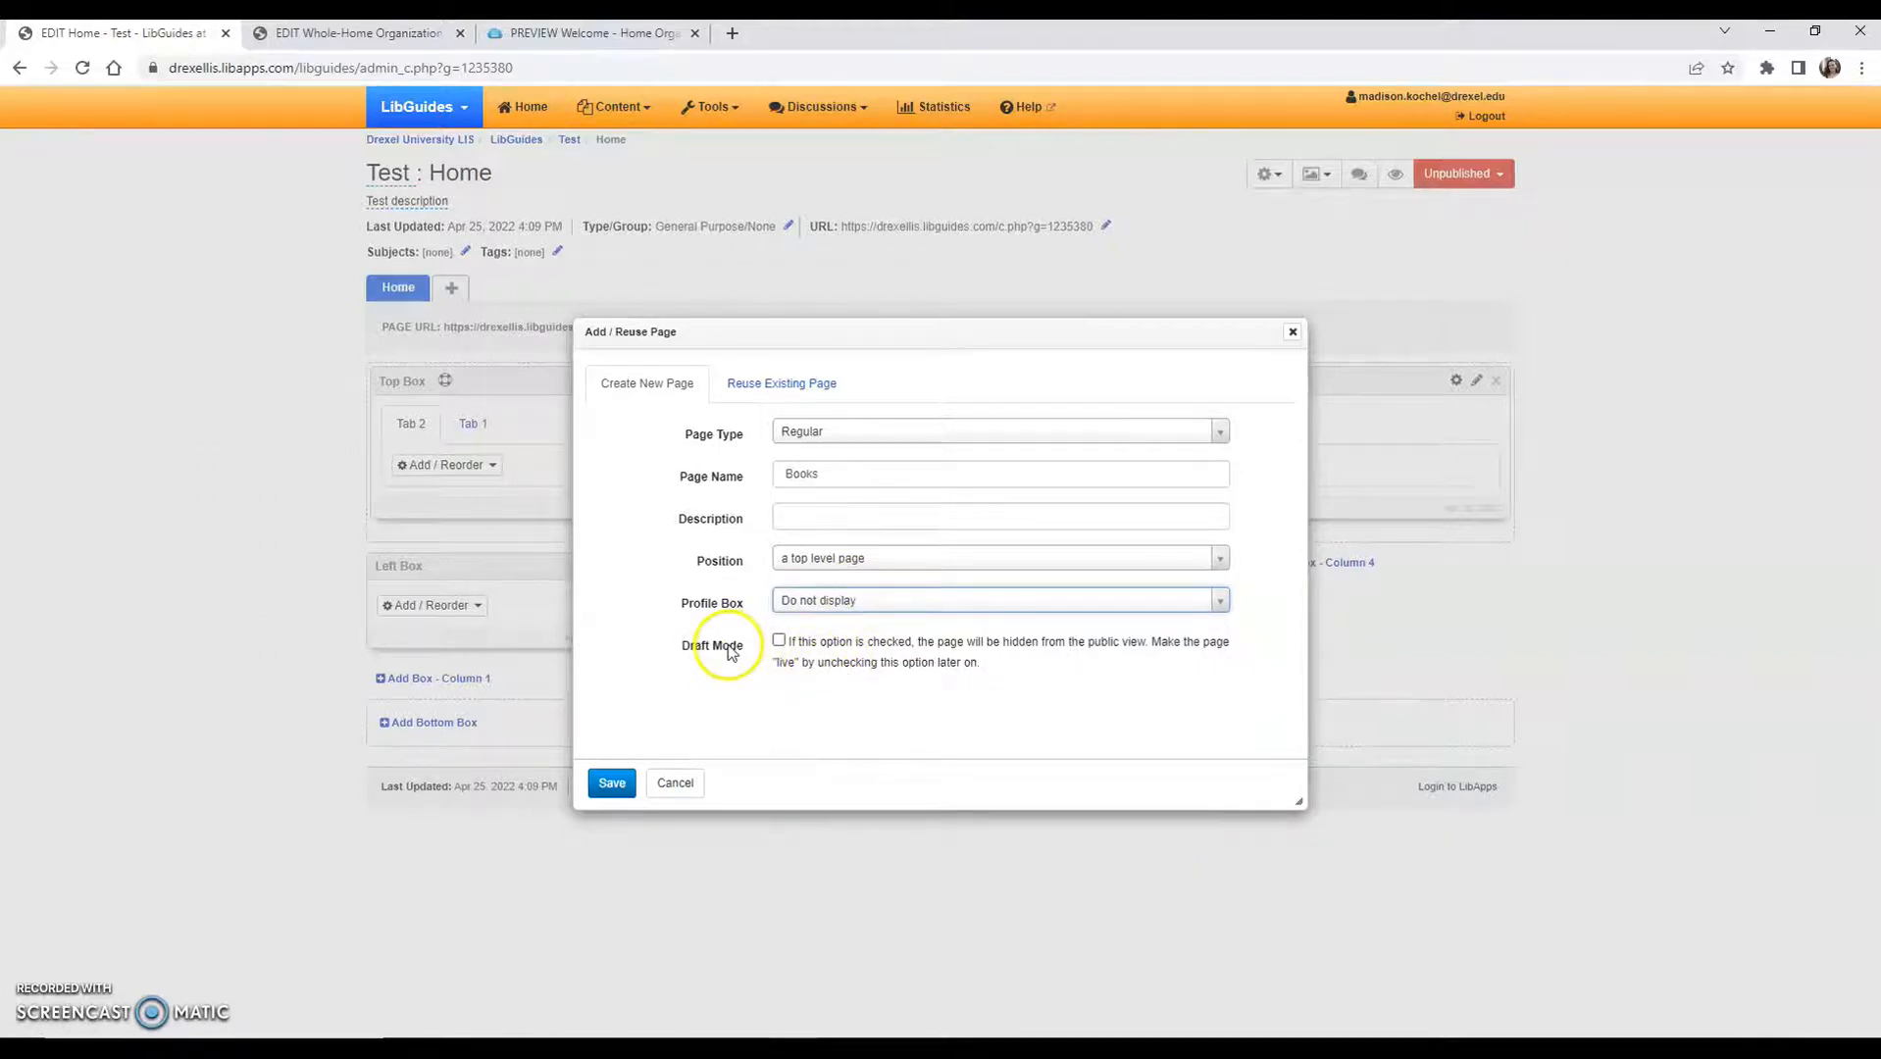
pyautogui.click(617, 781)
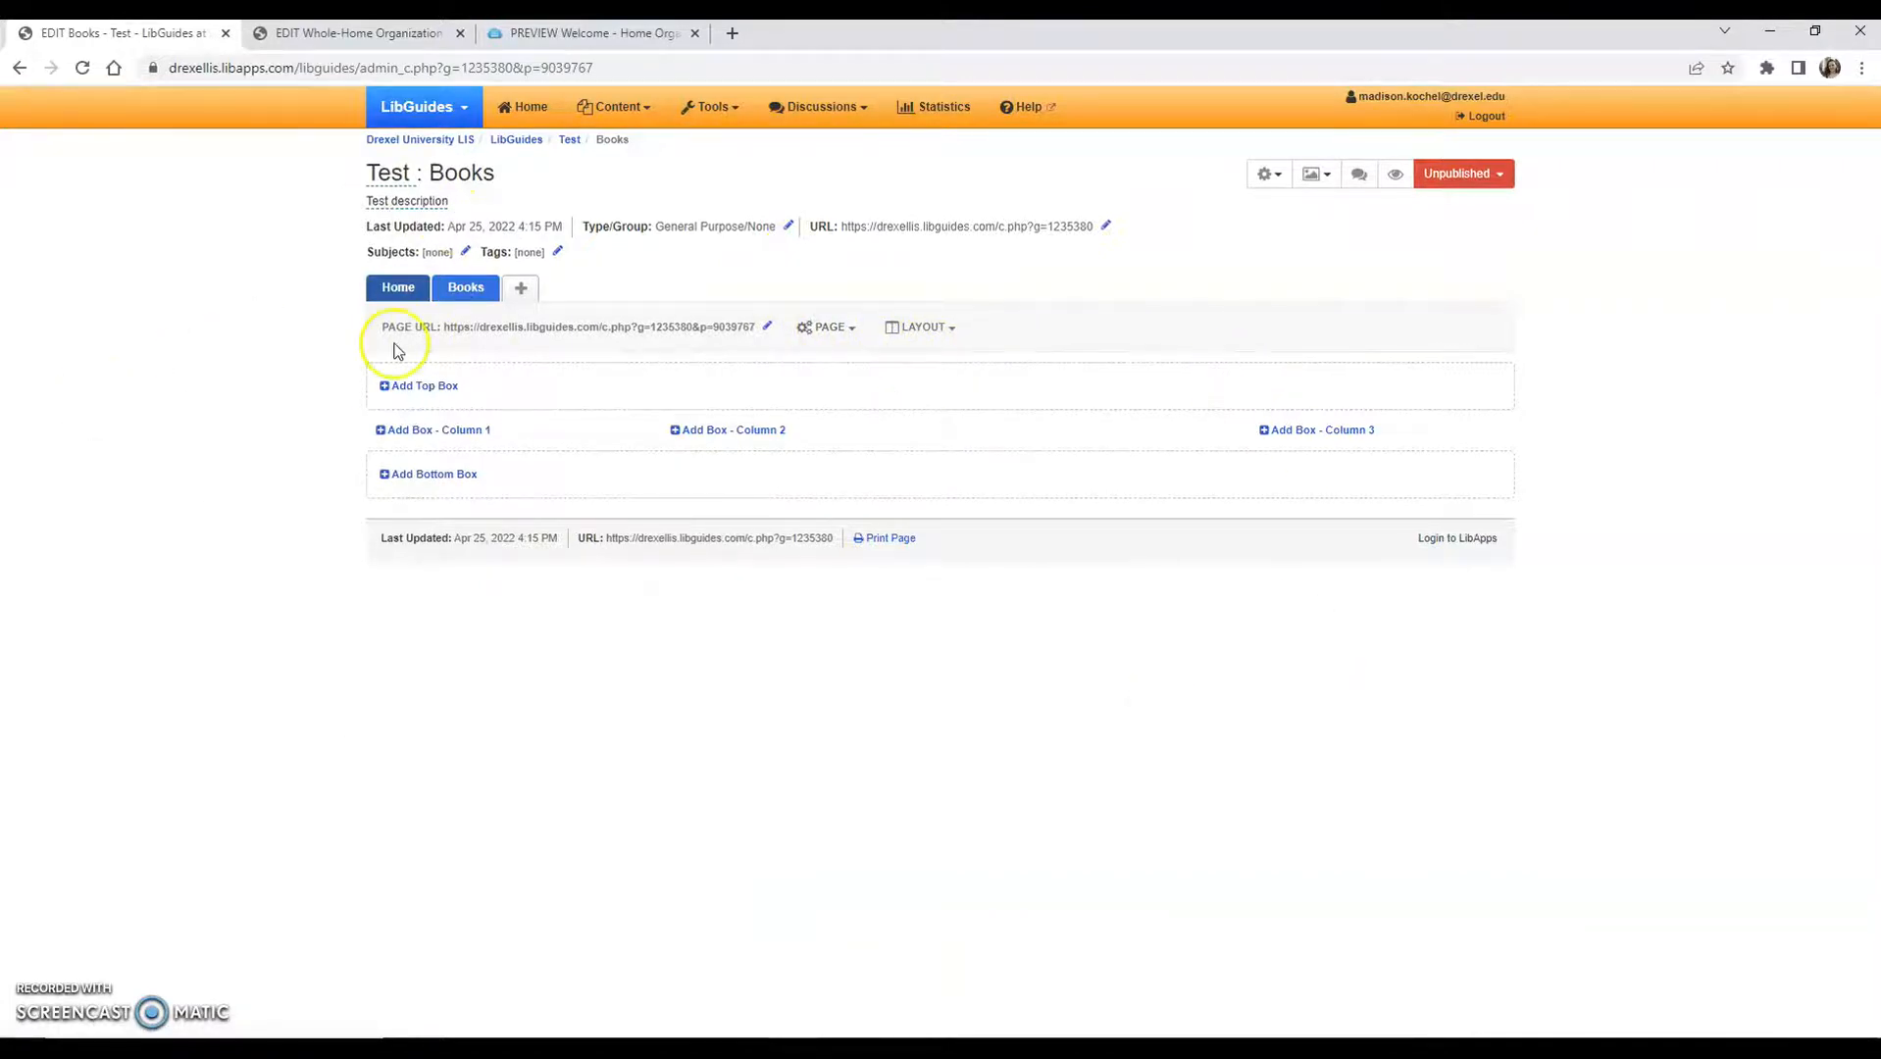
# Switch the Books page to two equal columns and add a Standard box named "Books" at the top of column 1
pyautogui.click(942, 326)
pyautogui.click(947, 409)
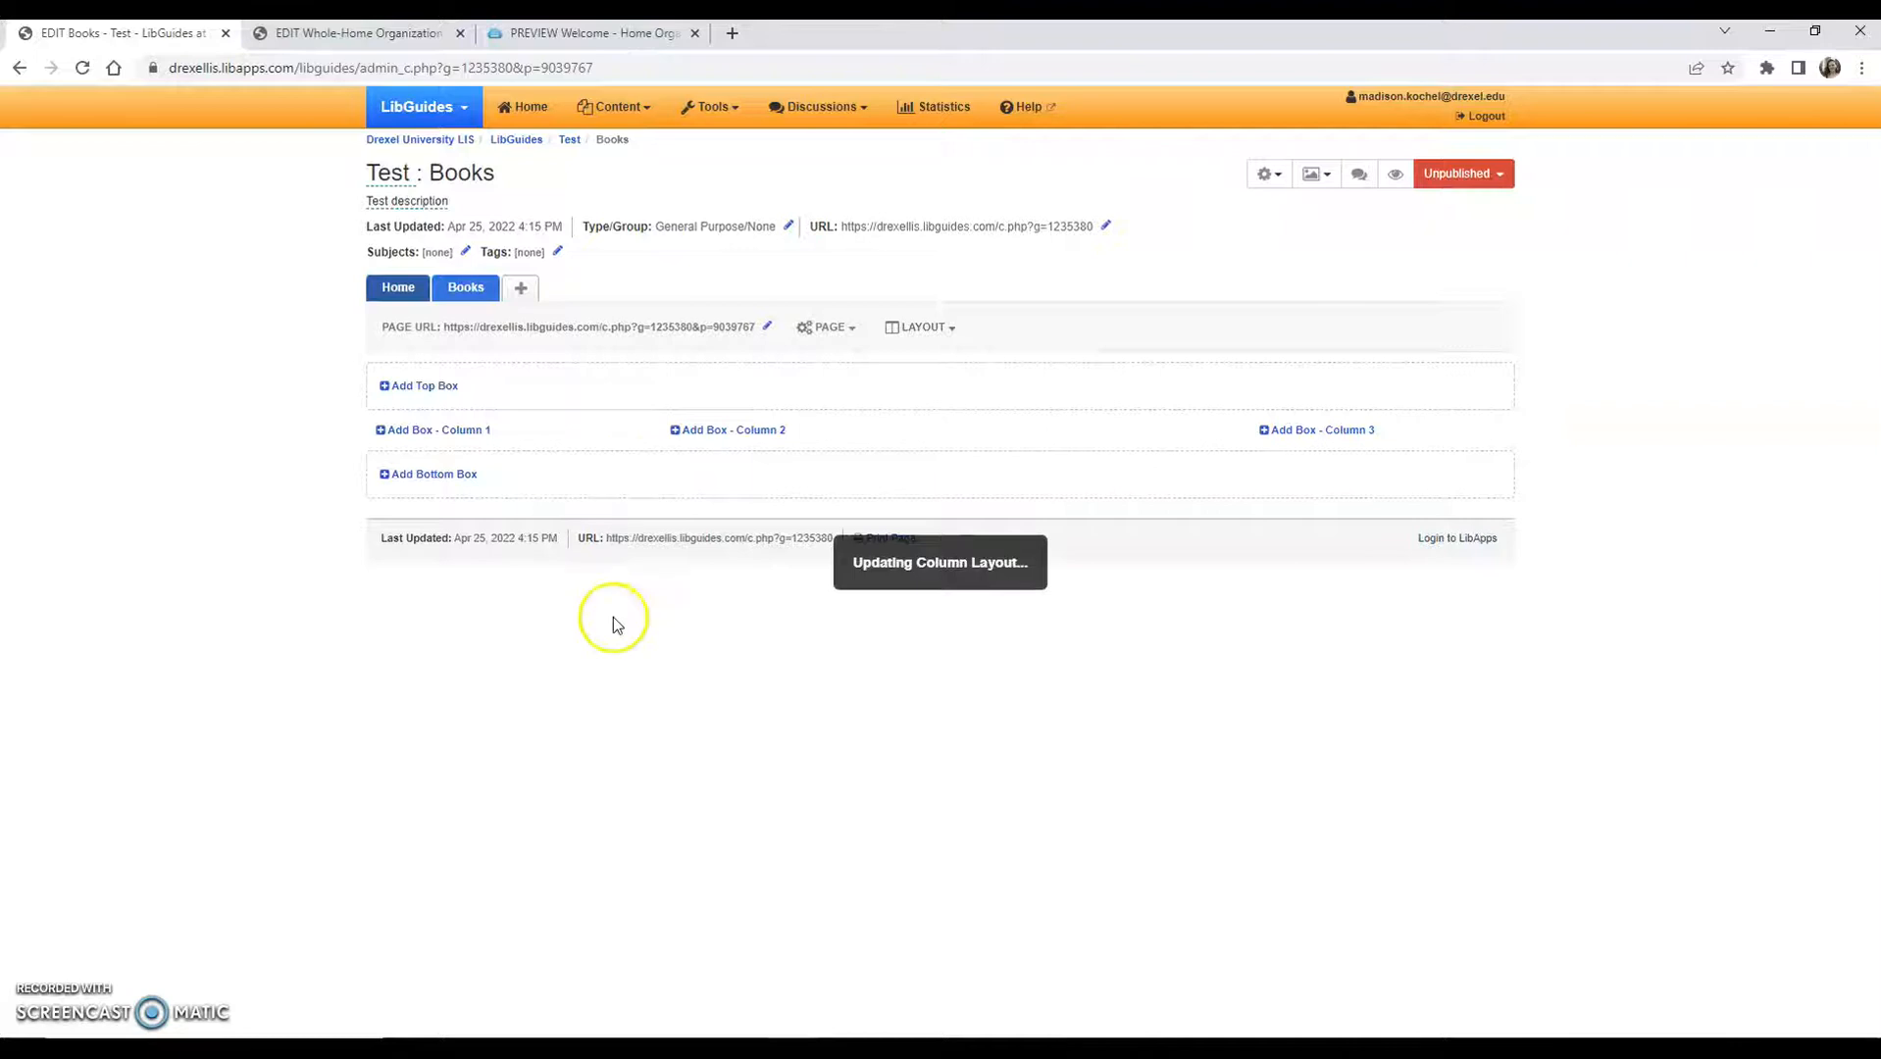
pyautogui.click(479, 431)
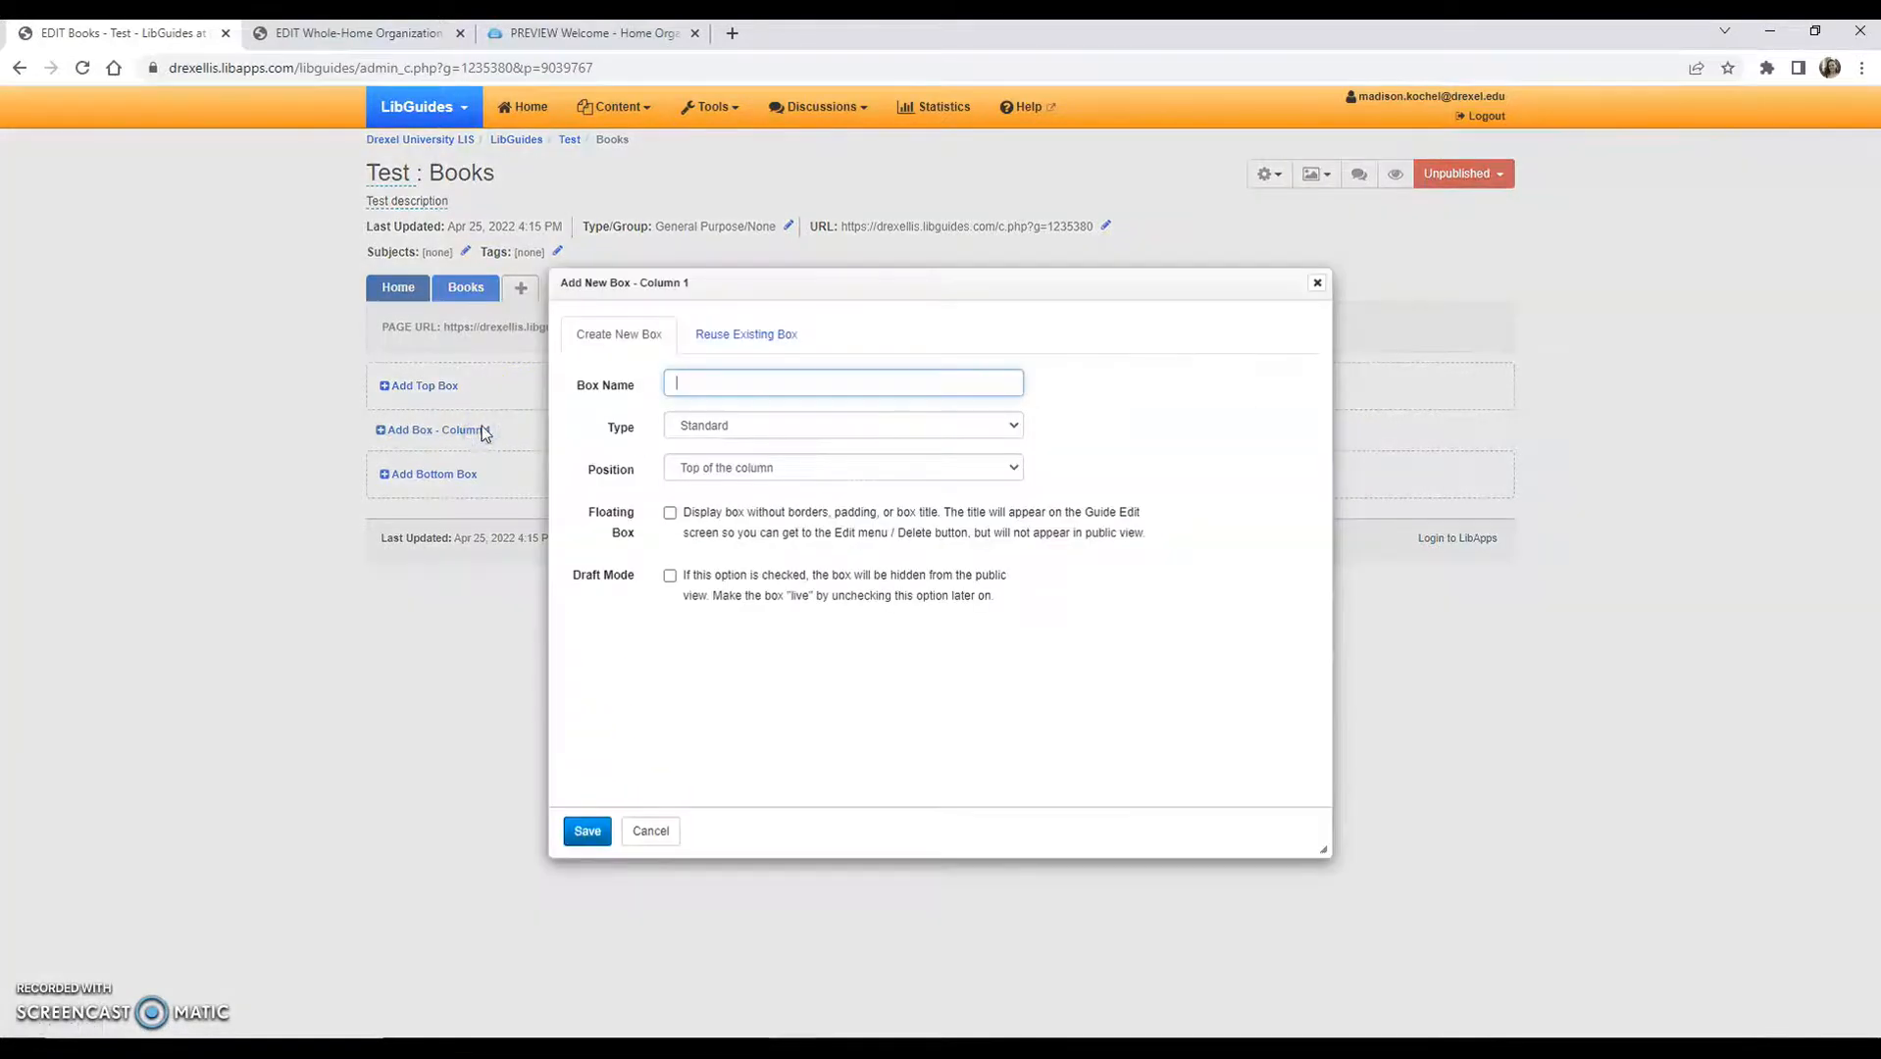
pyautogui.write('Books')
pyautogui.click(589, 834)
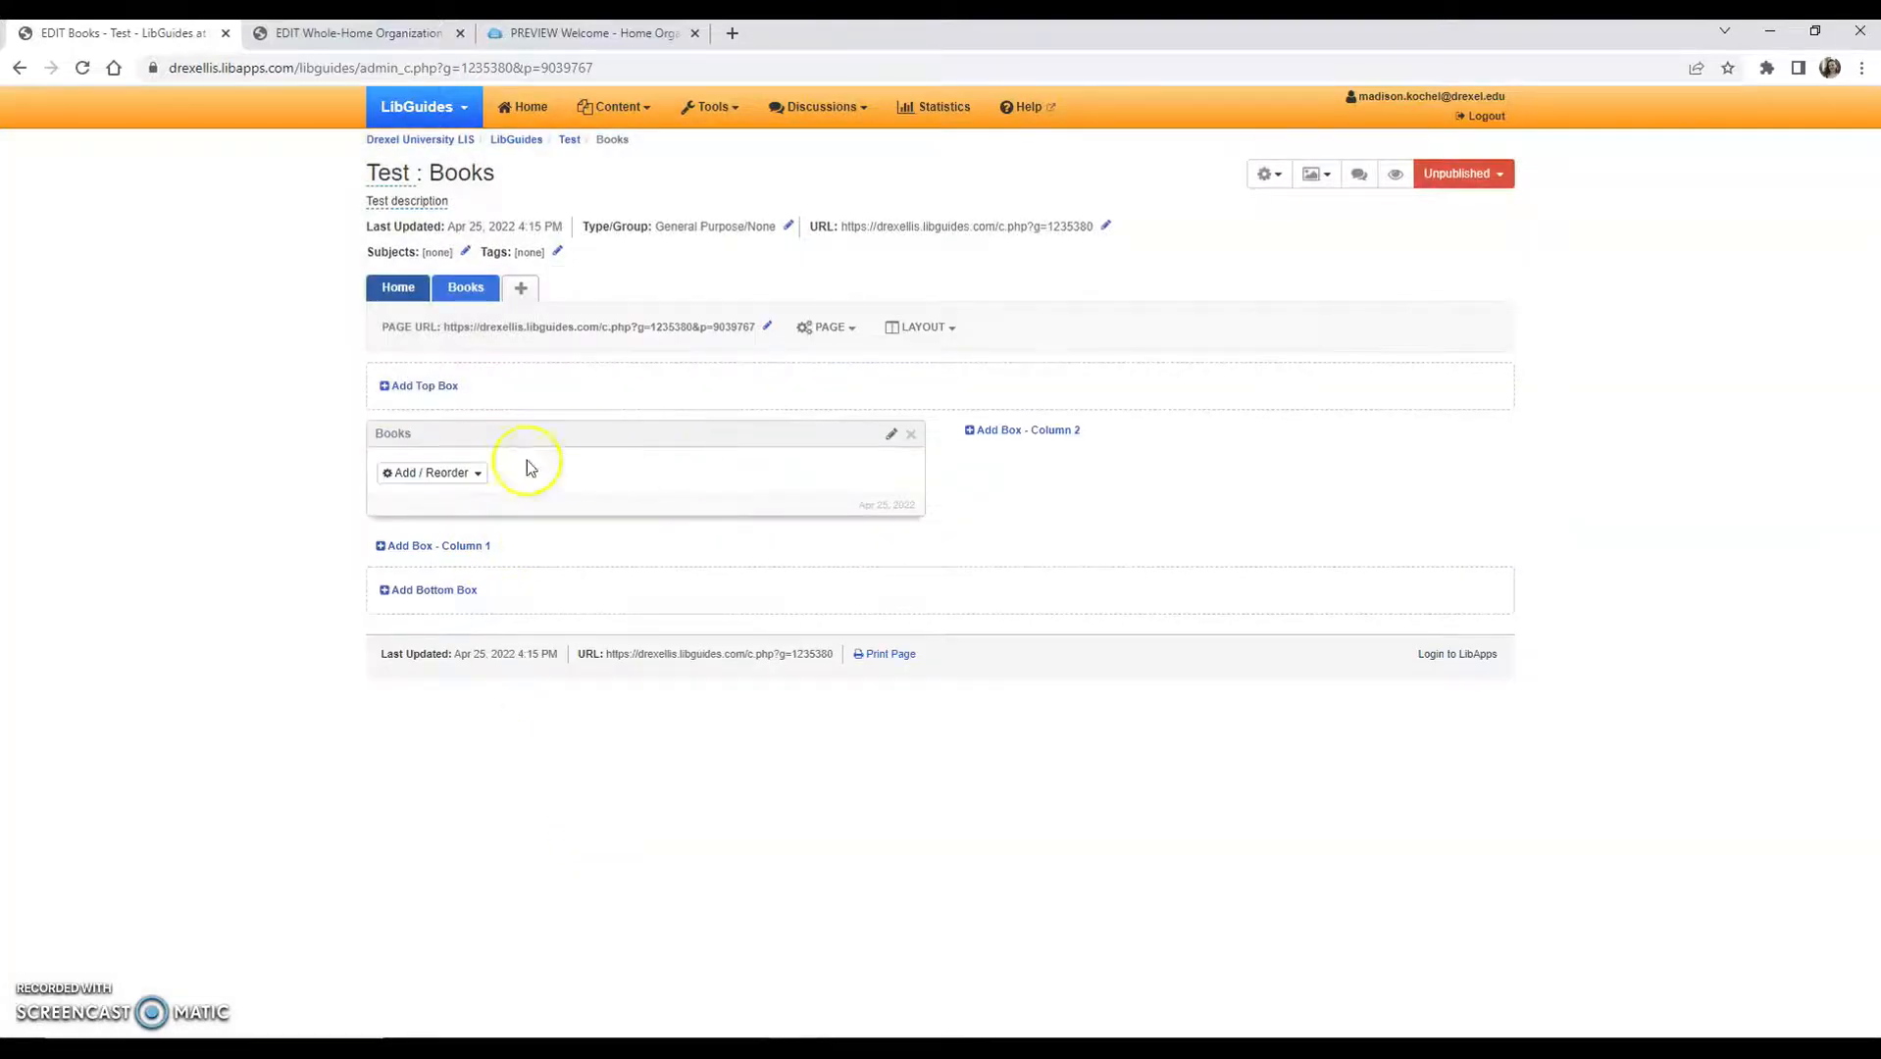
pyautogui.click(477, 474)
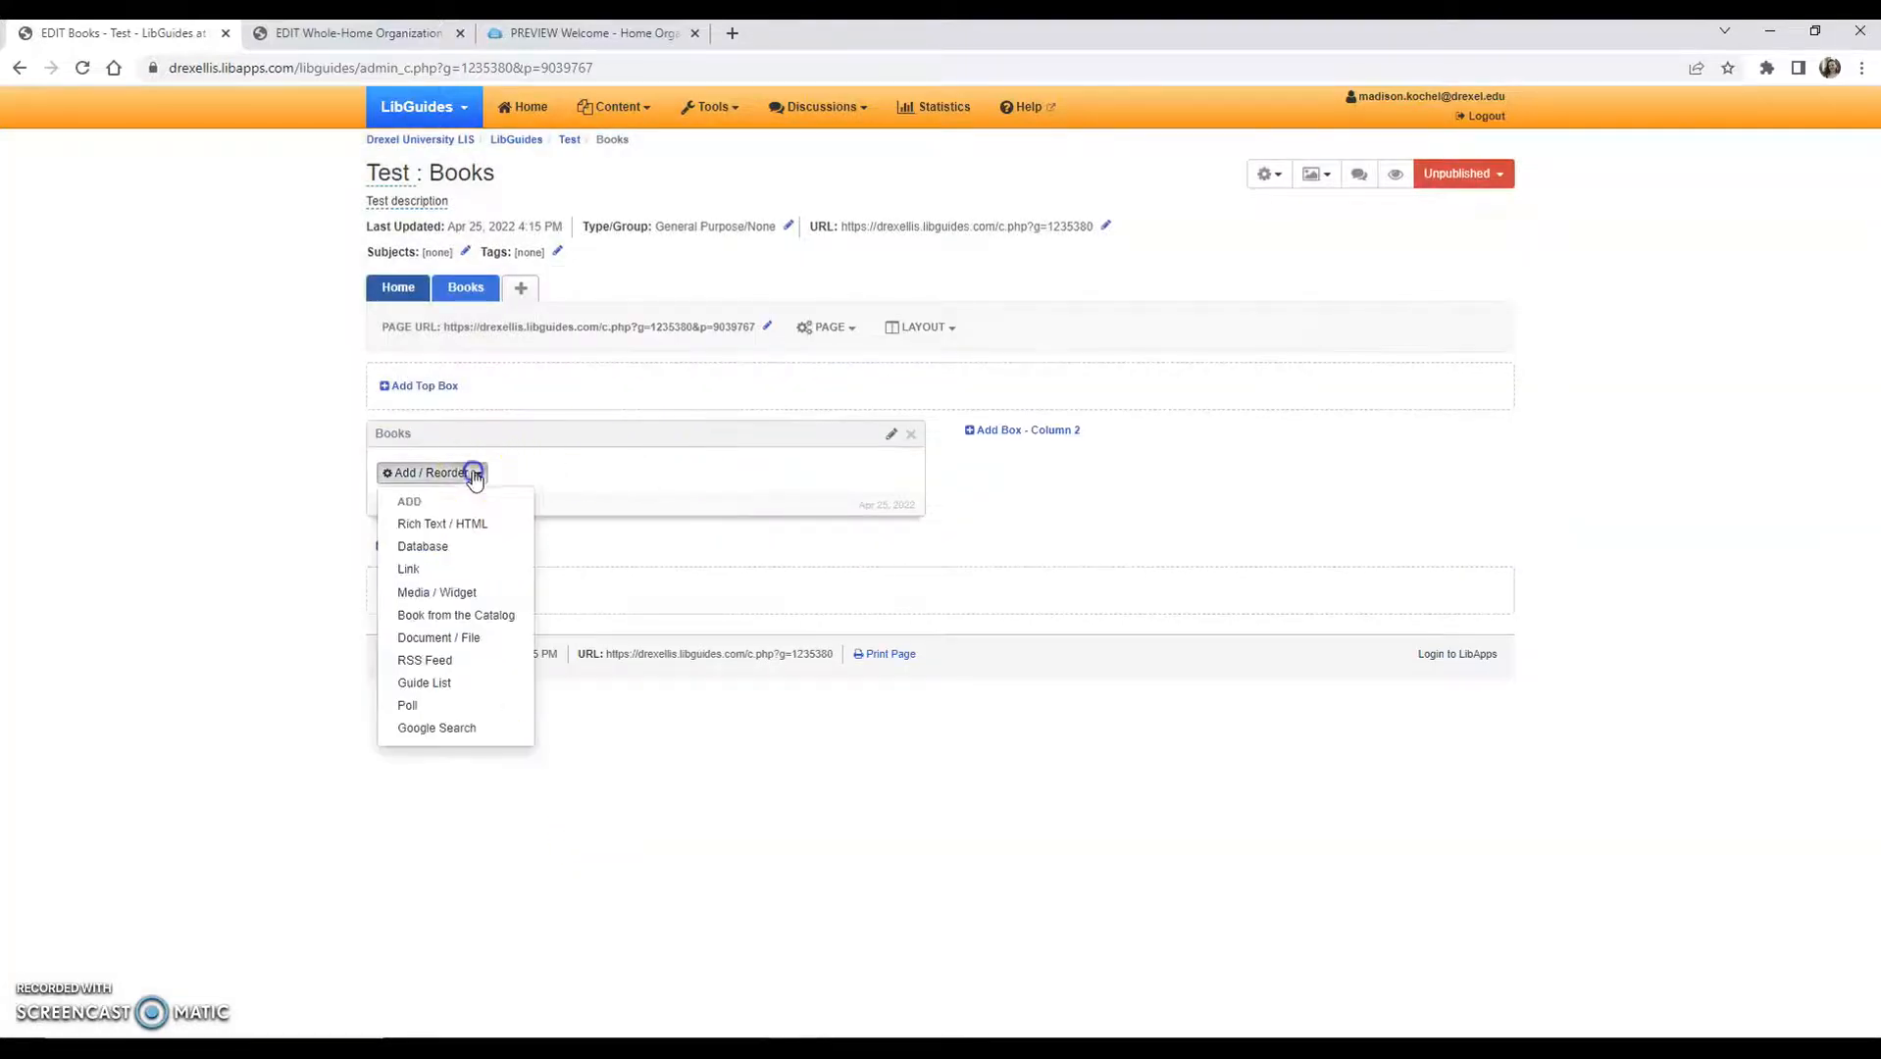
pyautogui.click(482, 614)
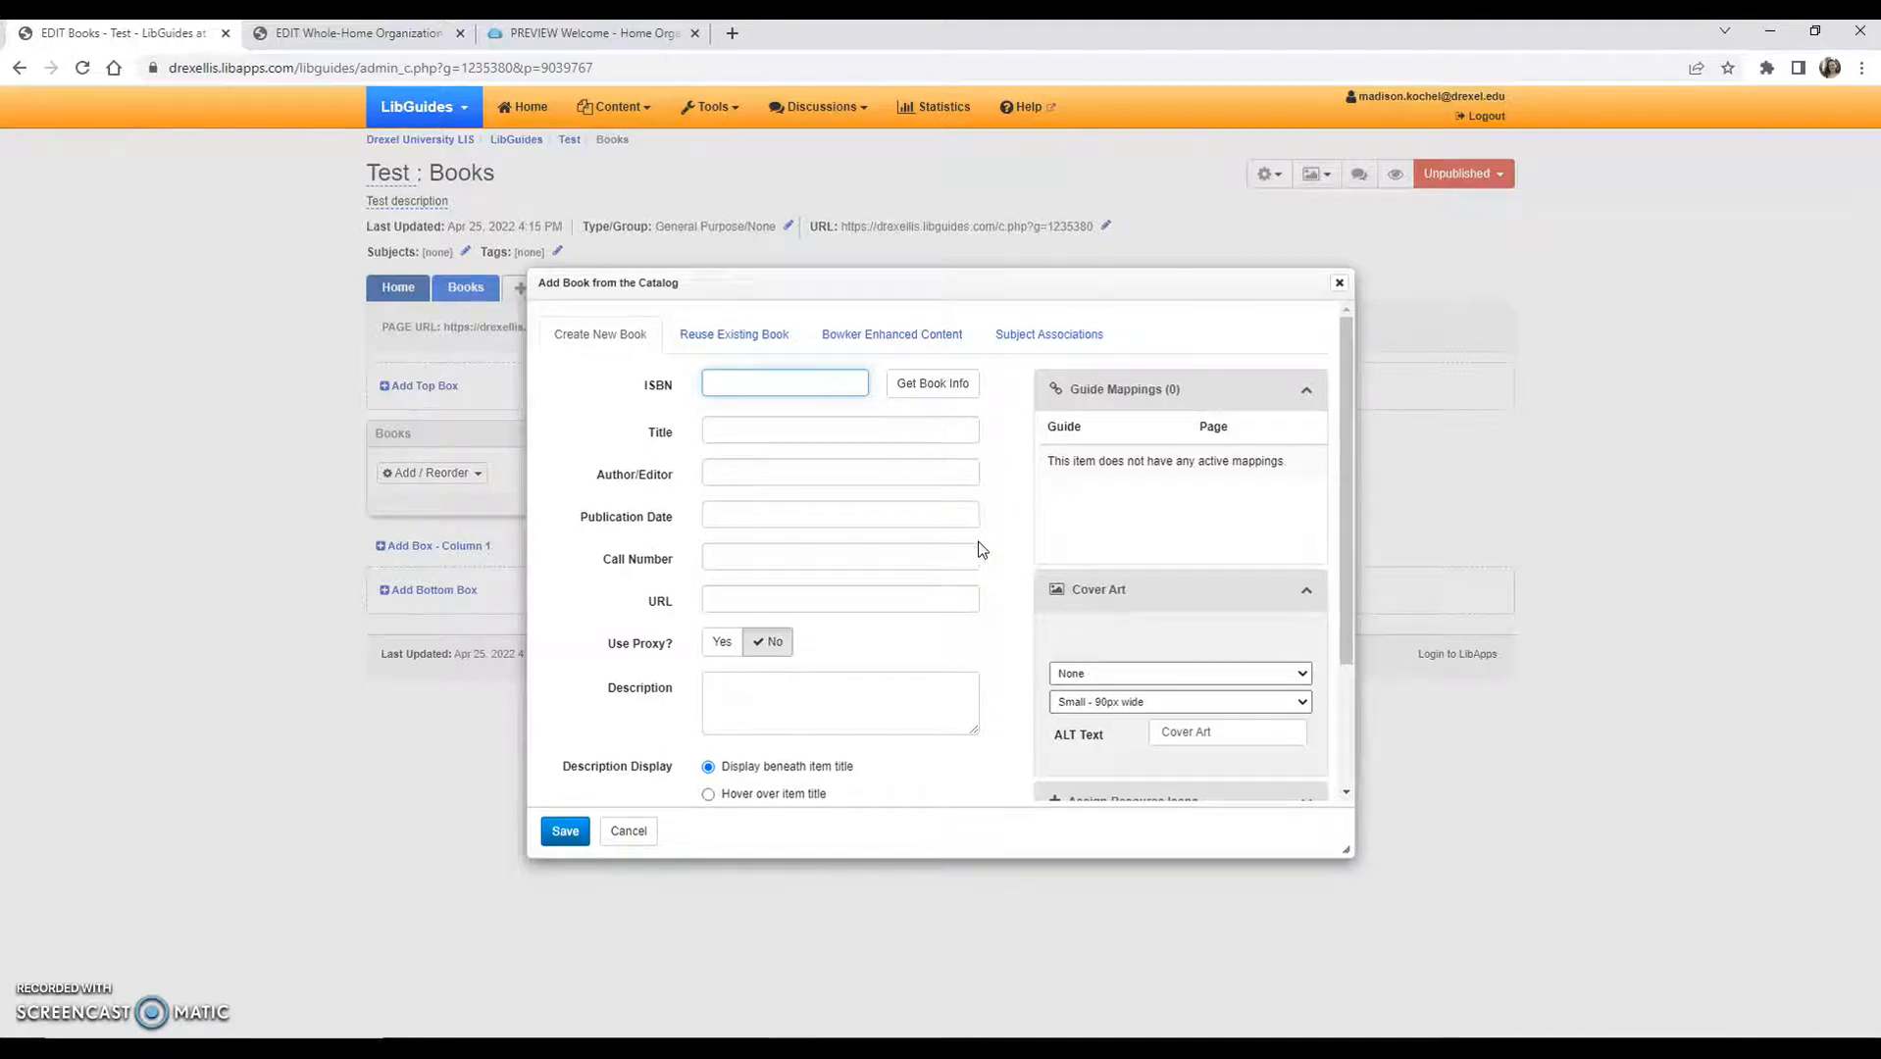
pyautogui.scroll(-2, 1165, 565)
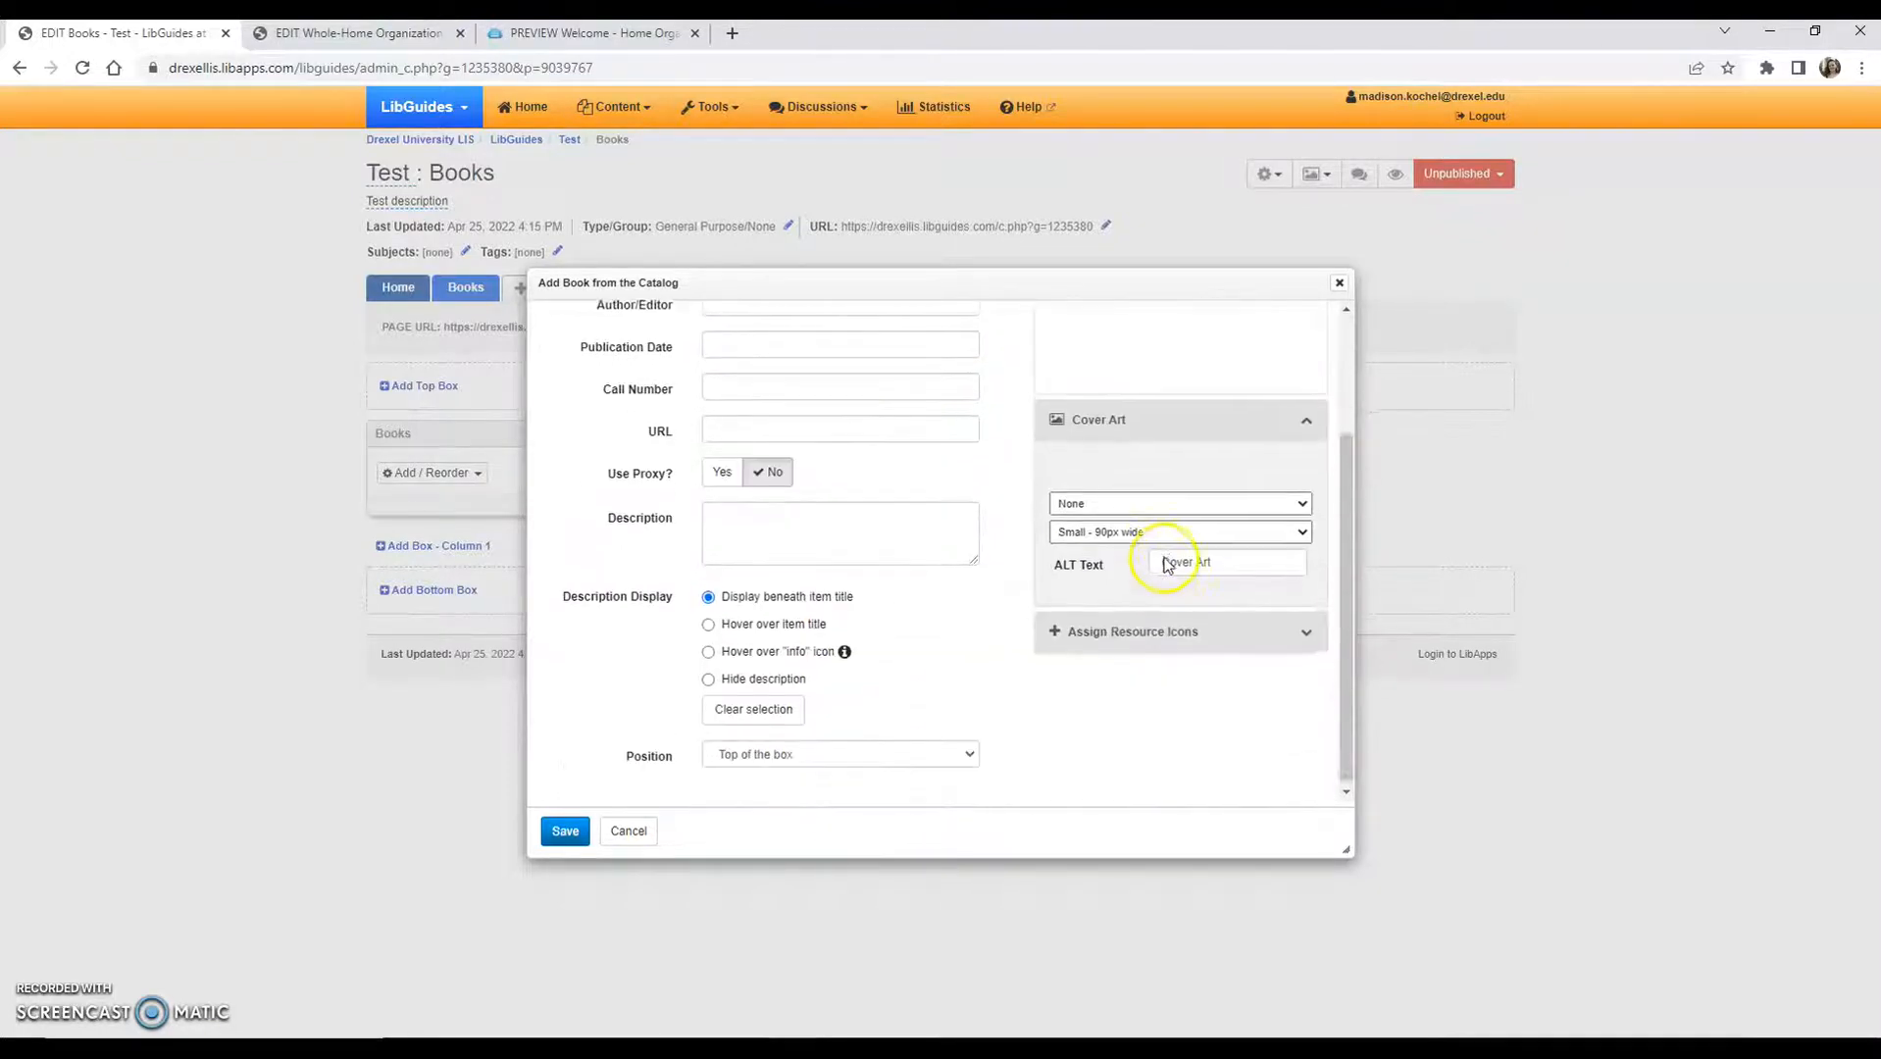
pyautogui.scroll(2, 1029, 603)
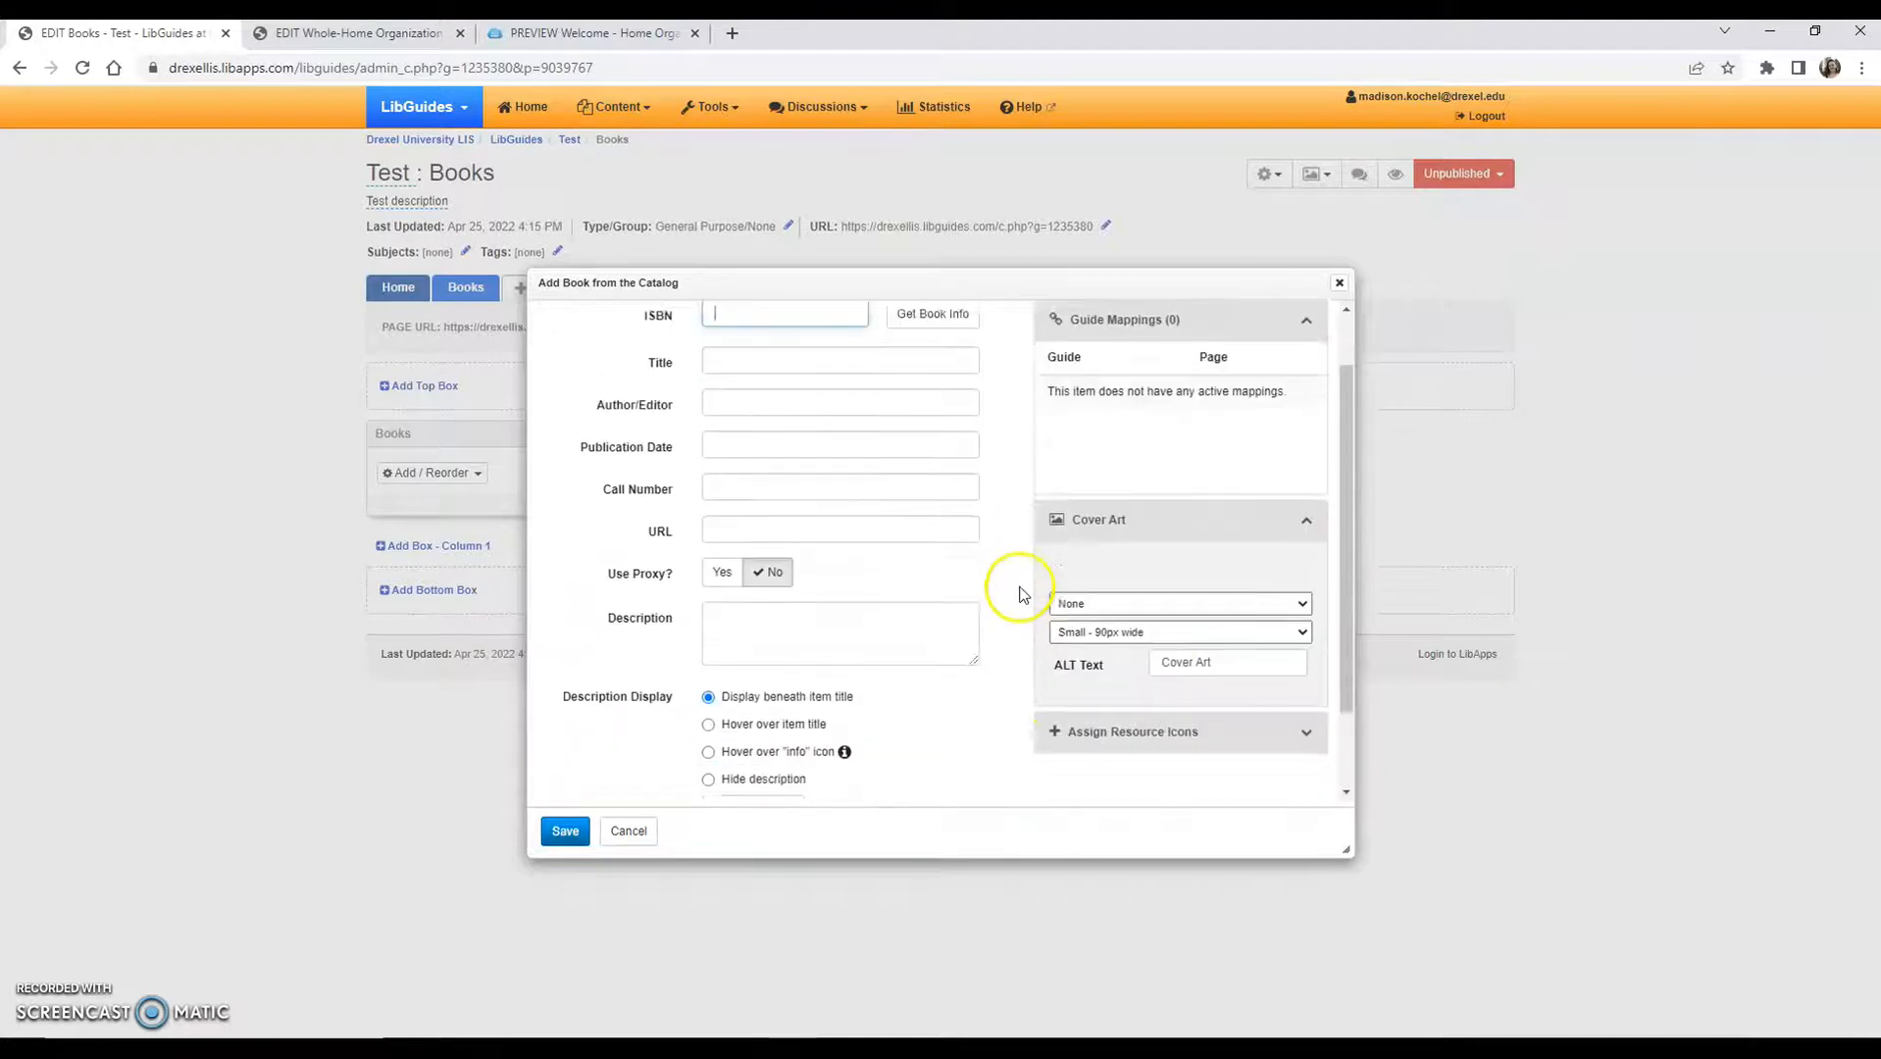
pyautogui.scroll(-2, 1019, 588)
pyautogui.scroll(3, 1010, 568)
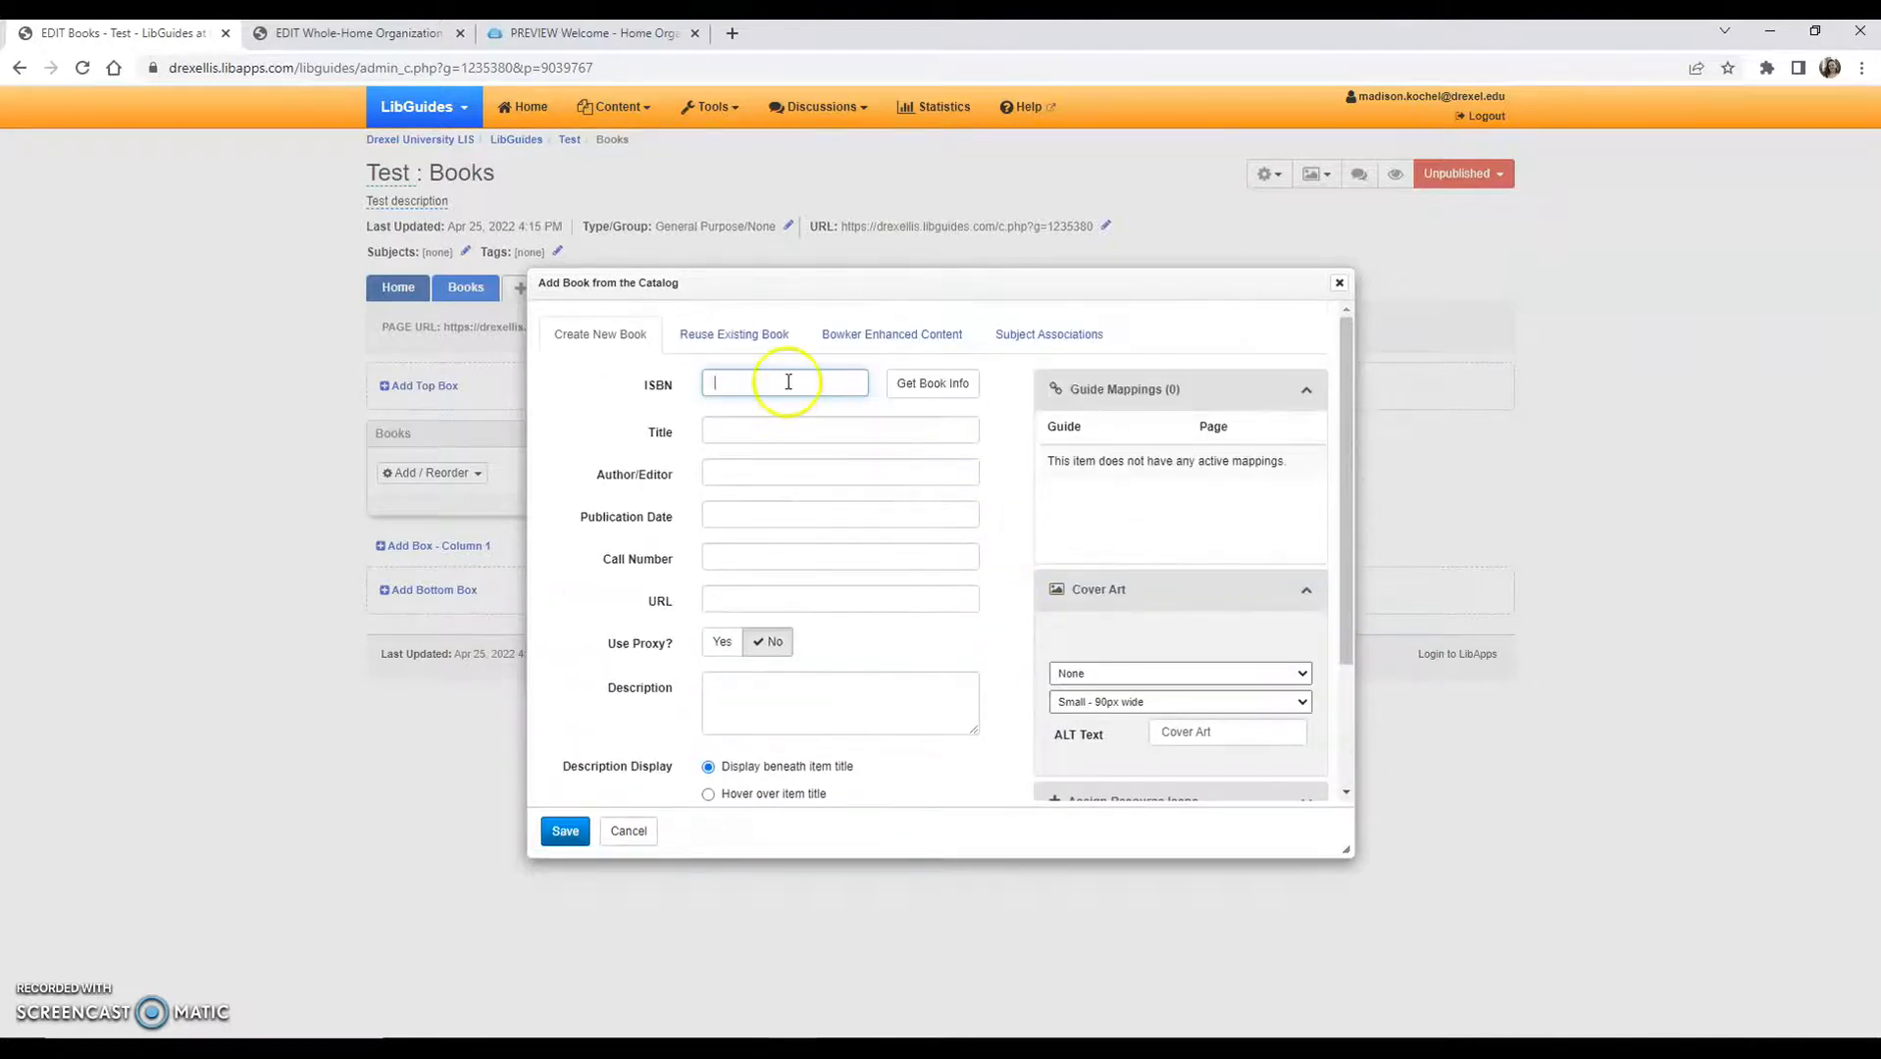
pyautogui.hotkey('ctrl', 'v')
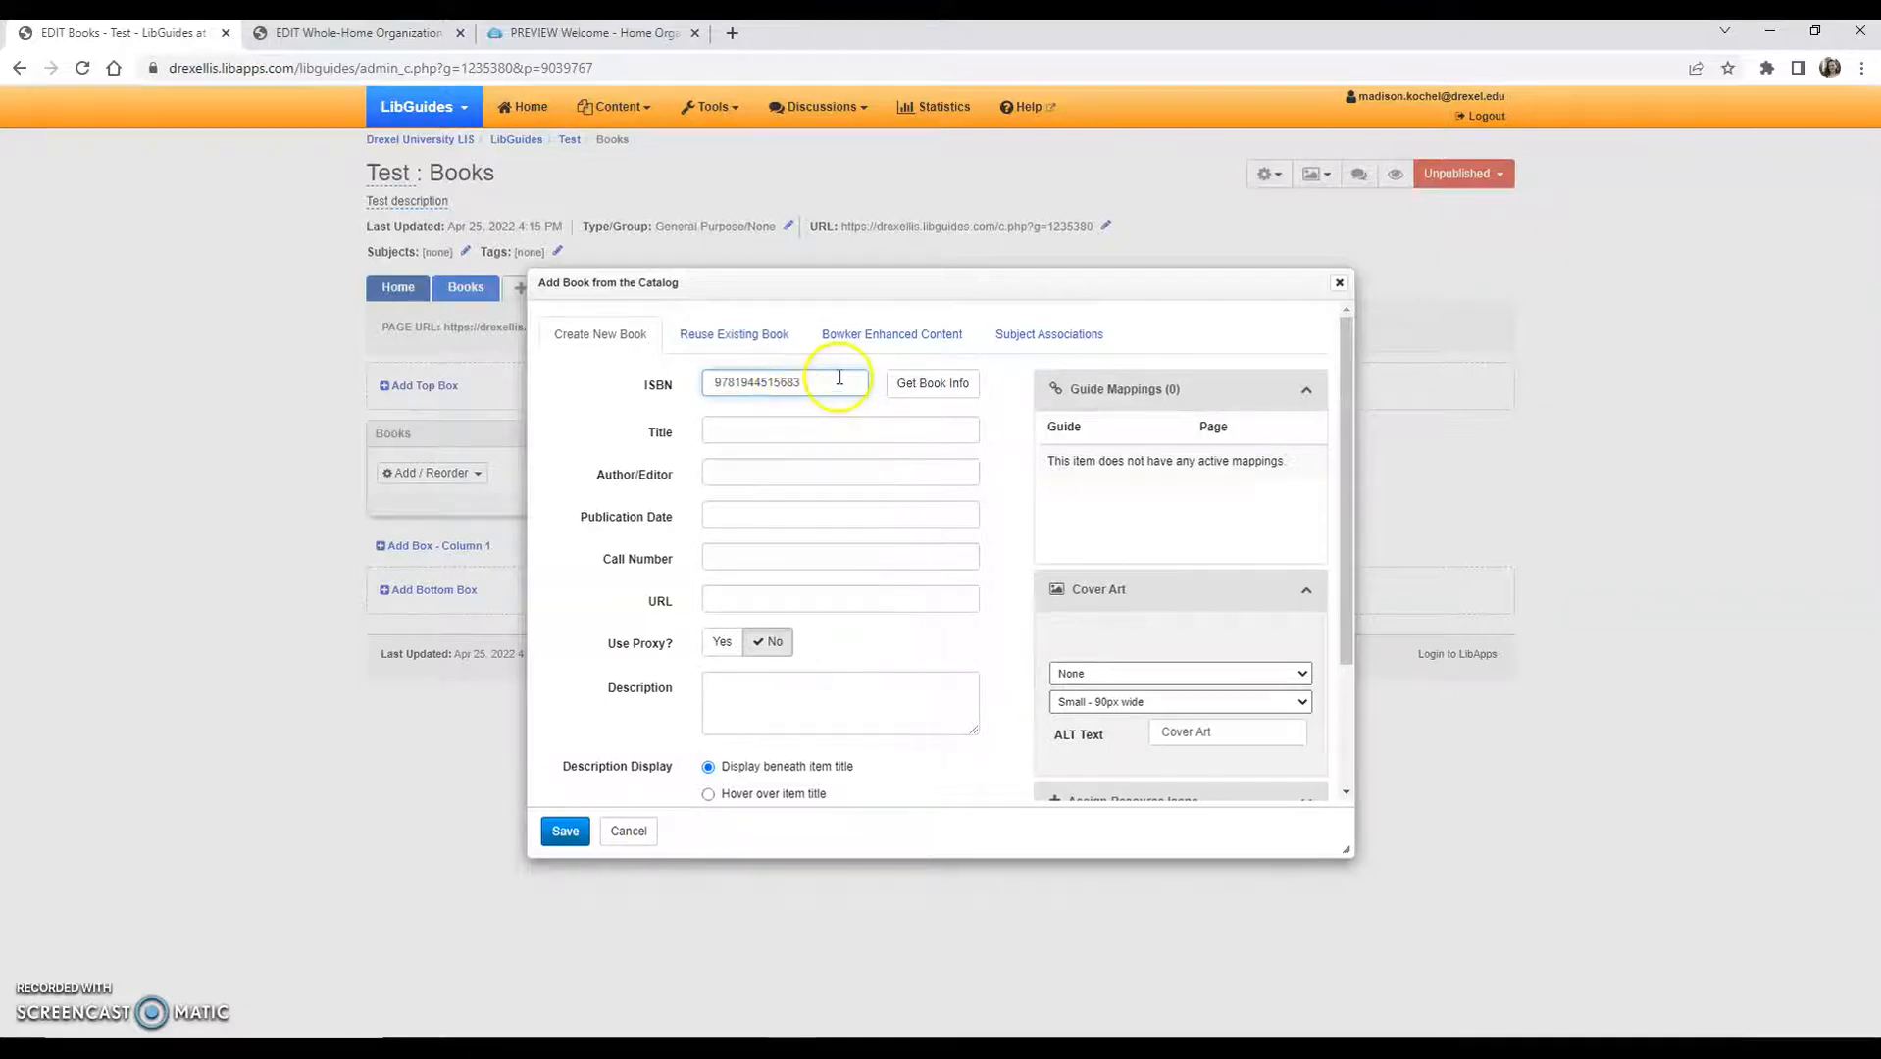
pyautogui.click(896, 397)
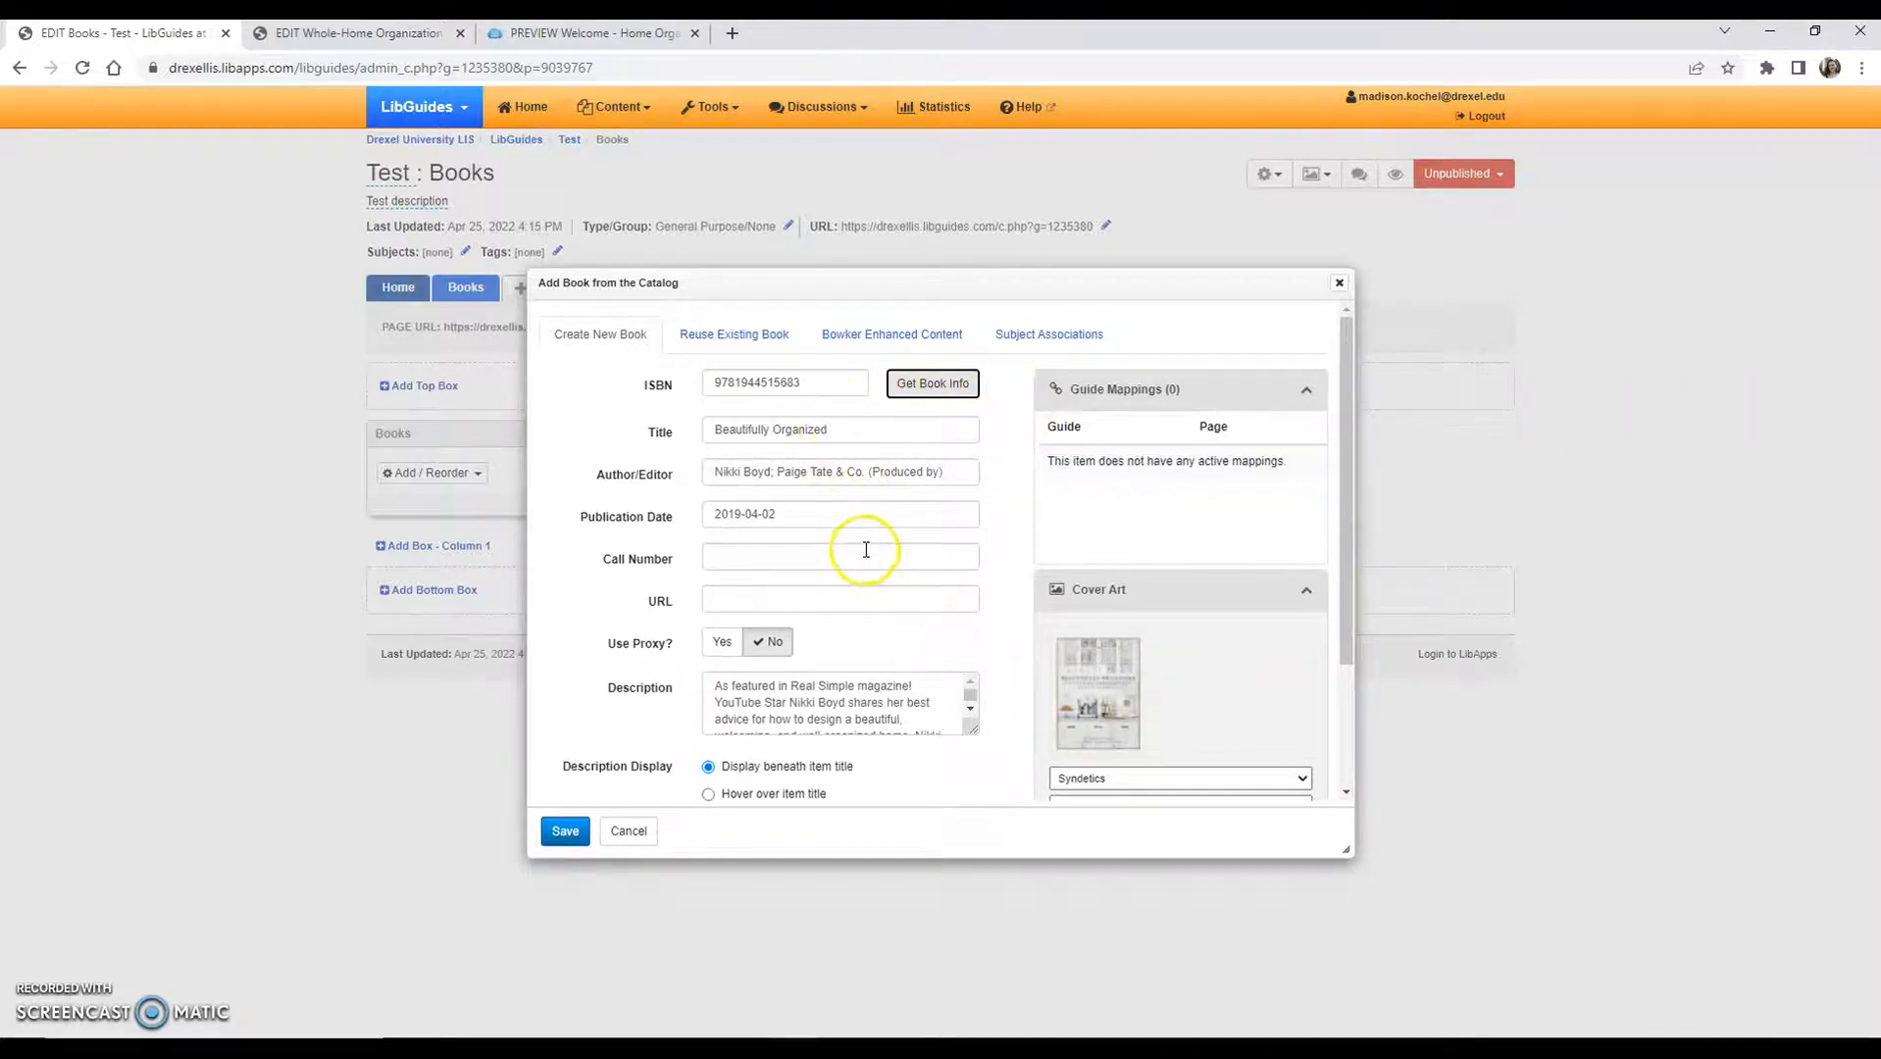
# Set the book's publication date to "April 2nd" and look over the URL, description and display settings
pyautogui.scroll(-2, 863, 545)
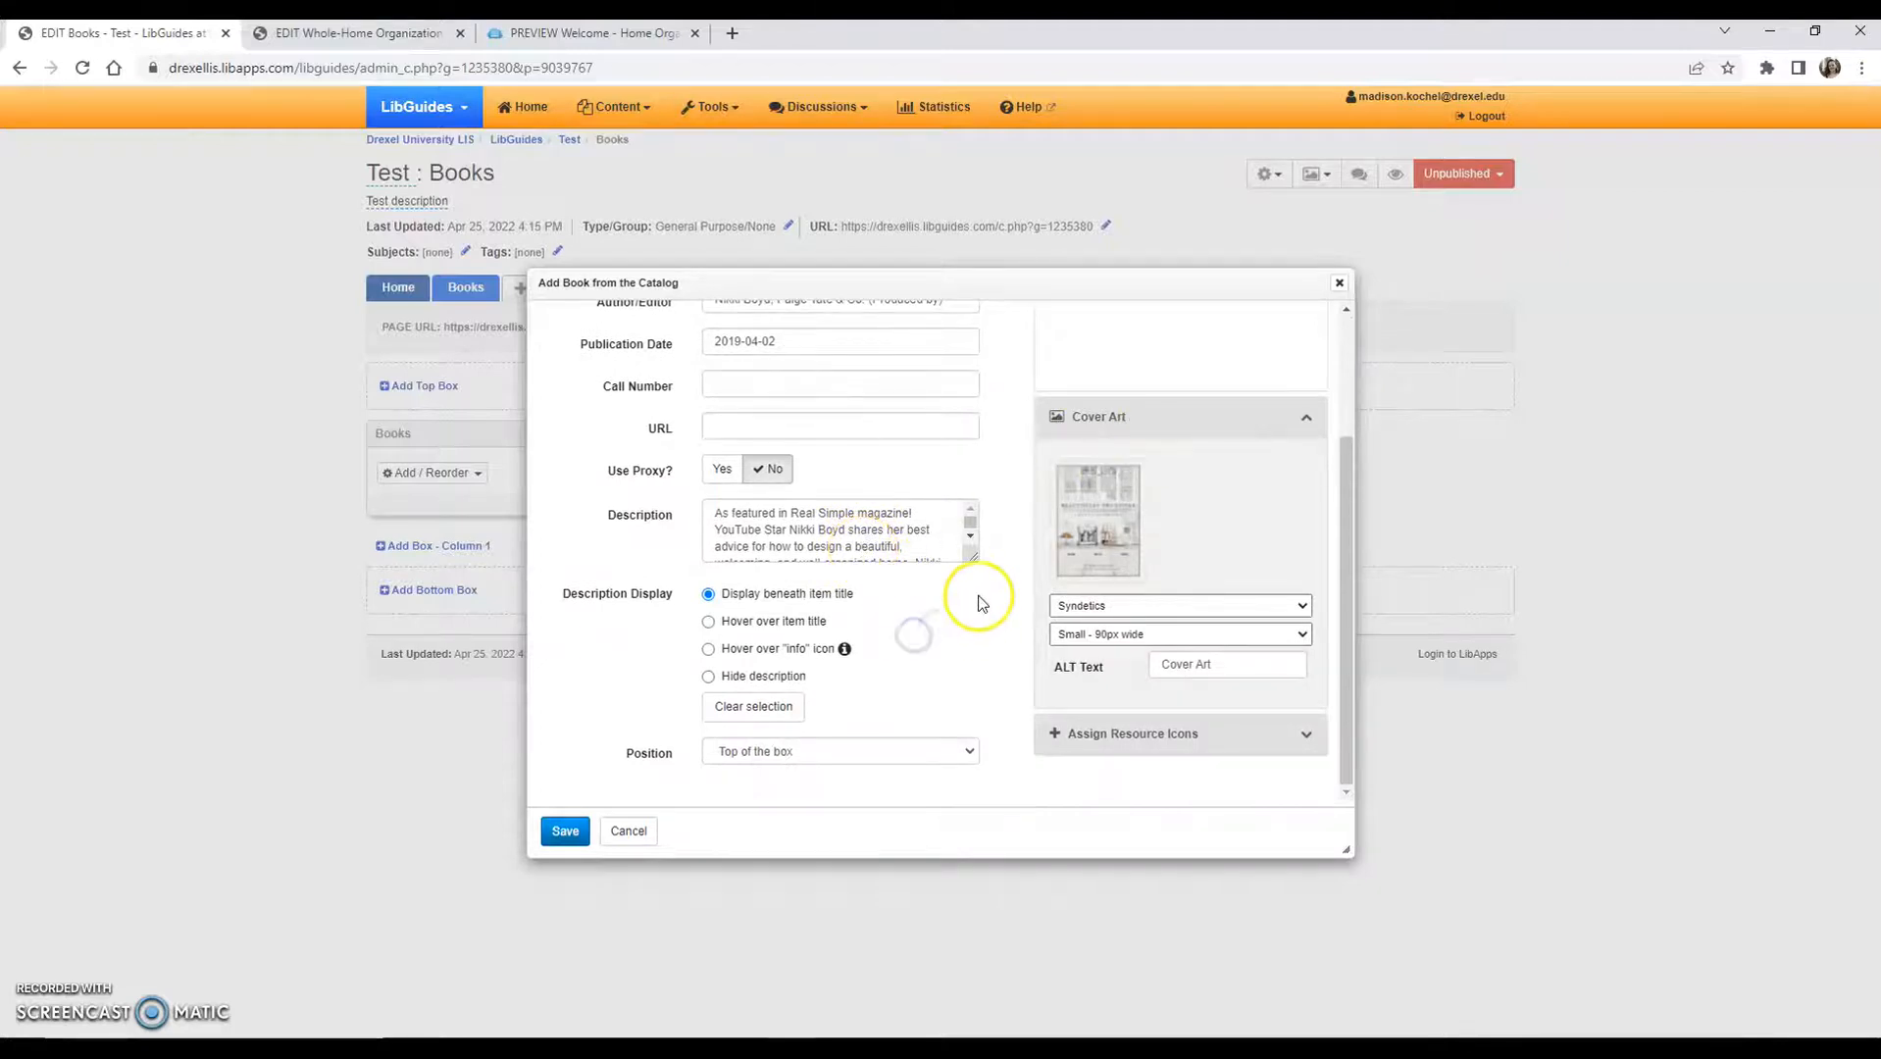
pyautogui.scroll(3, 970, 598)
pyautogui.moveTo(715, 513); pyautogui.dragTo(792, 511)
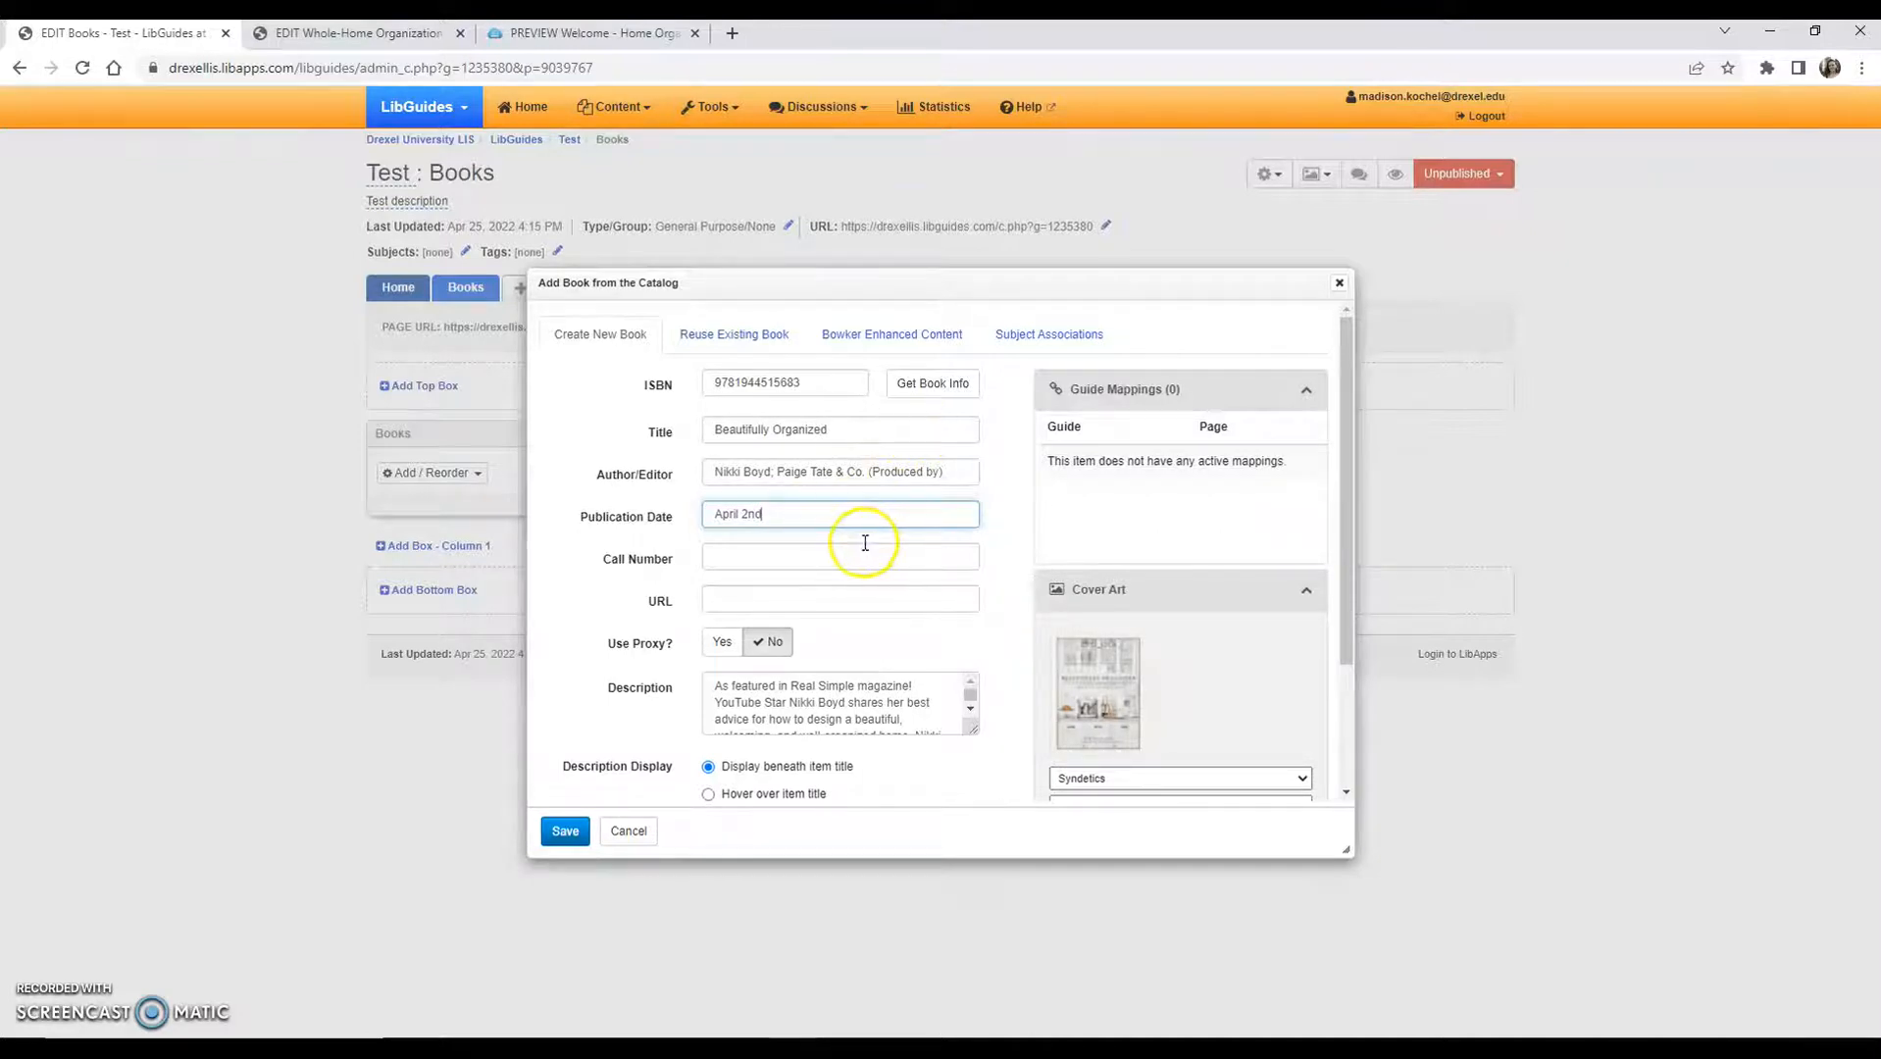
pyautogui.click(753, 594)
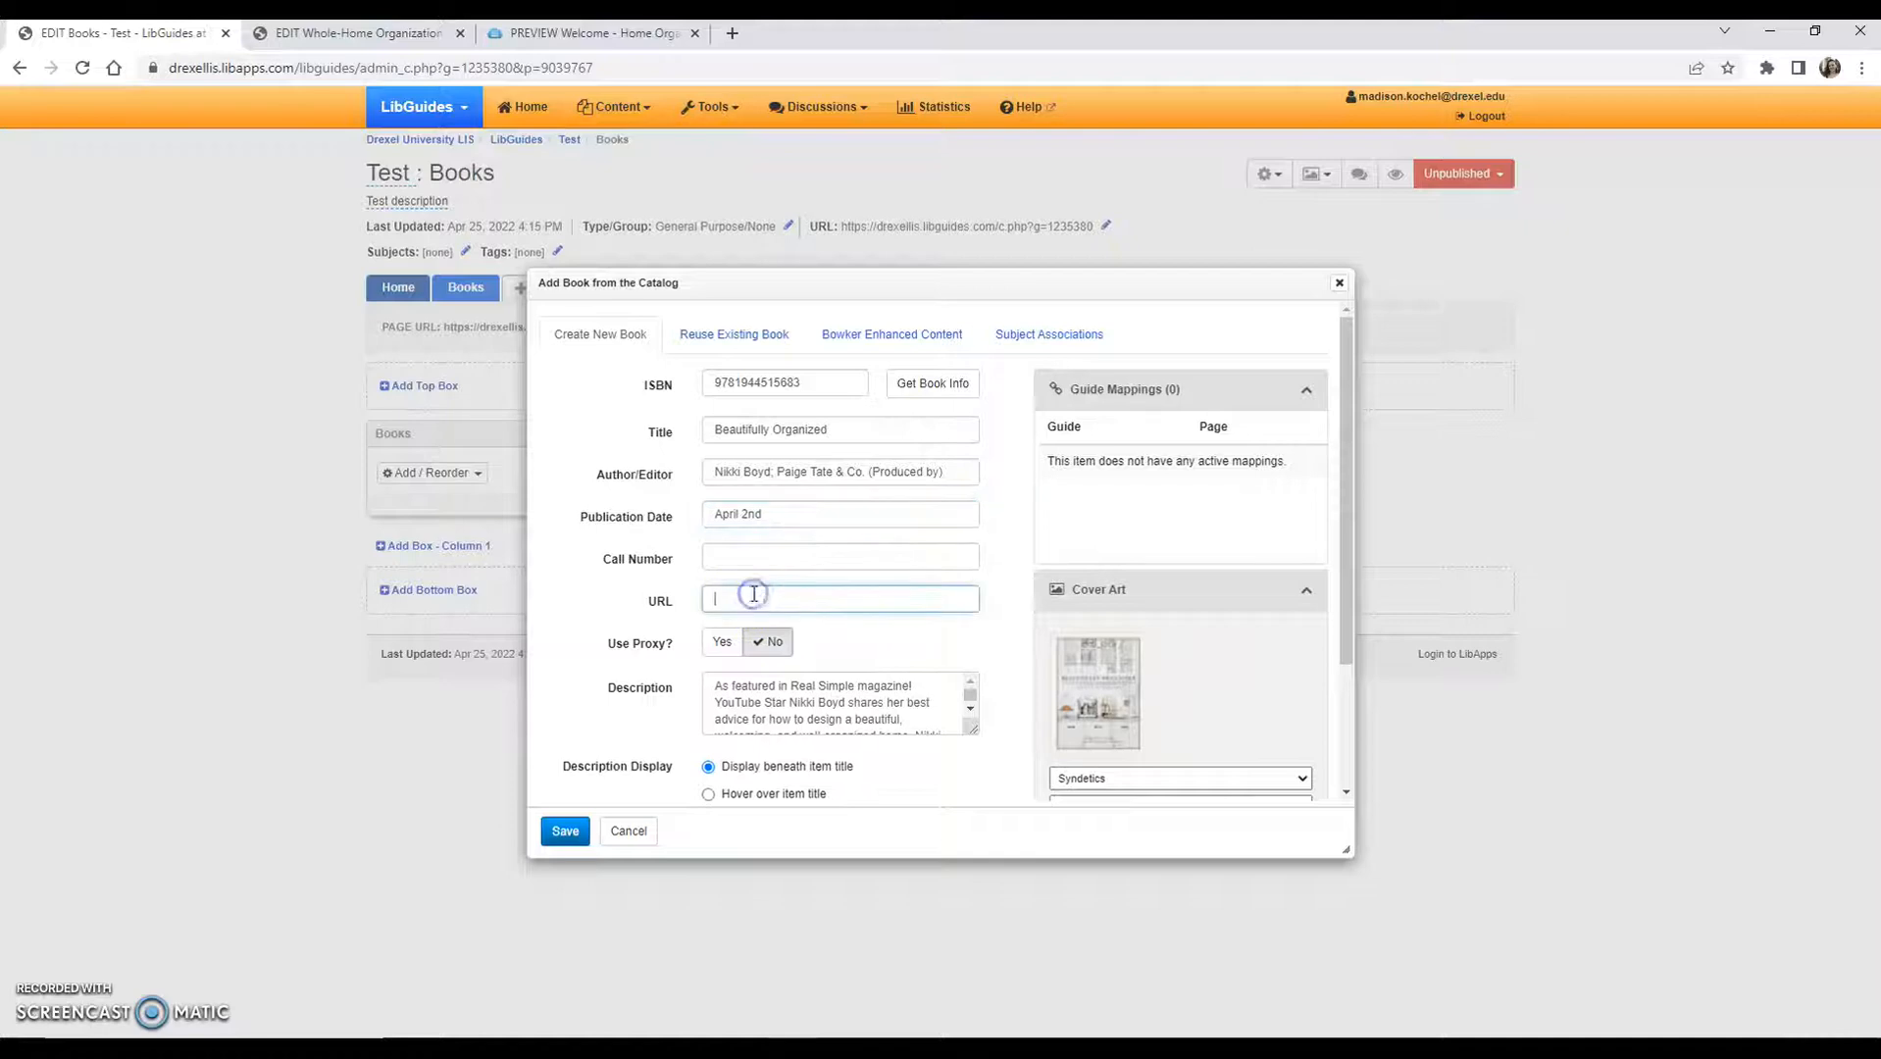
pyautogui.scroll(-2, 753, 595)
pyautogui.scroll(-2, 868, 535)
pyautogui.scroll(4, 869, 530)
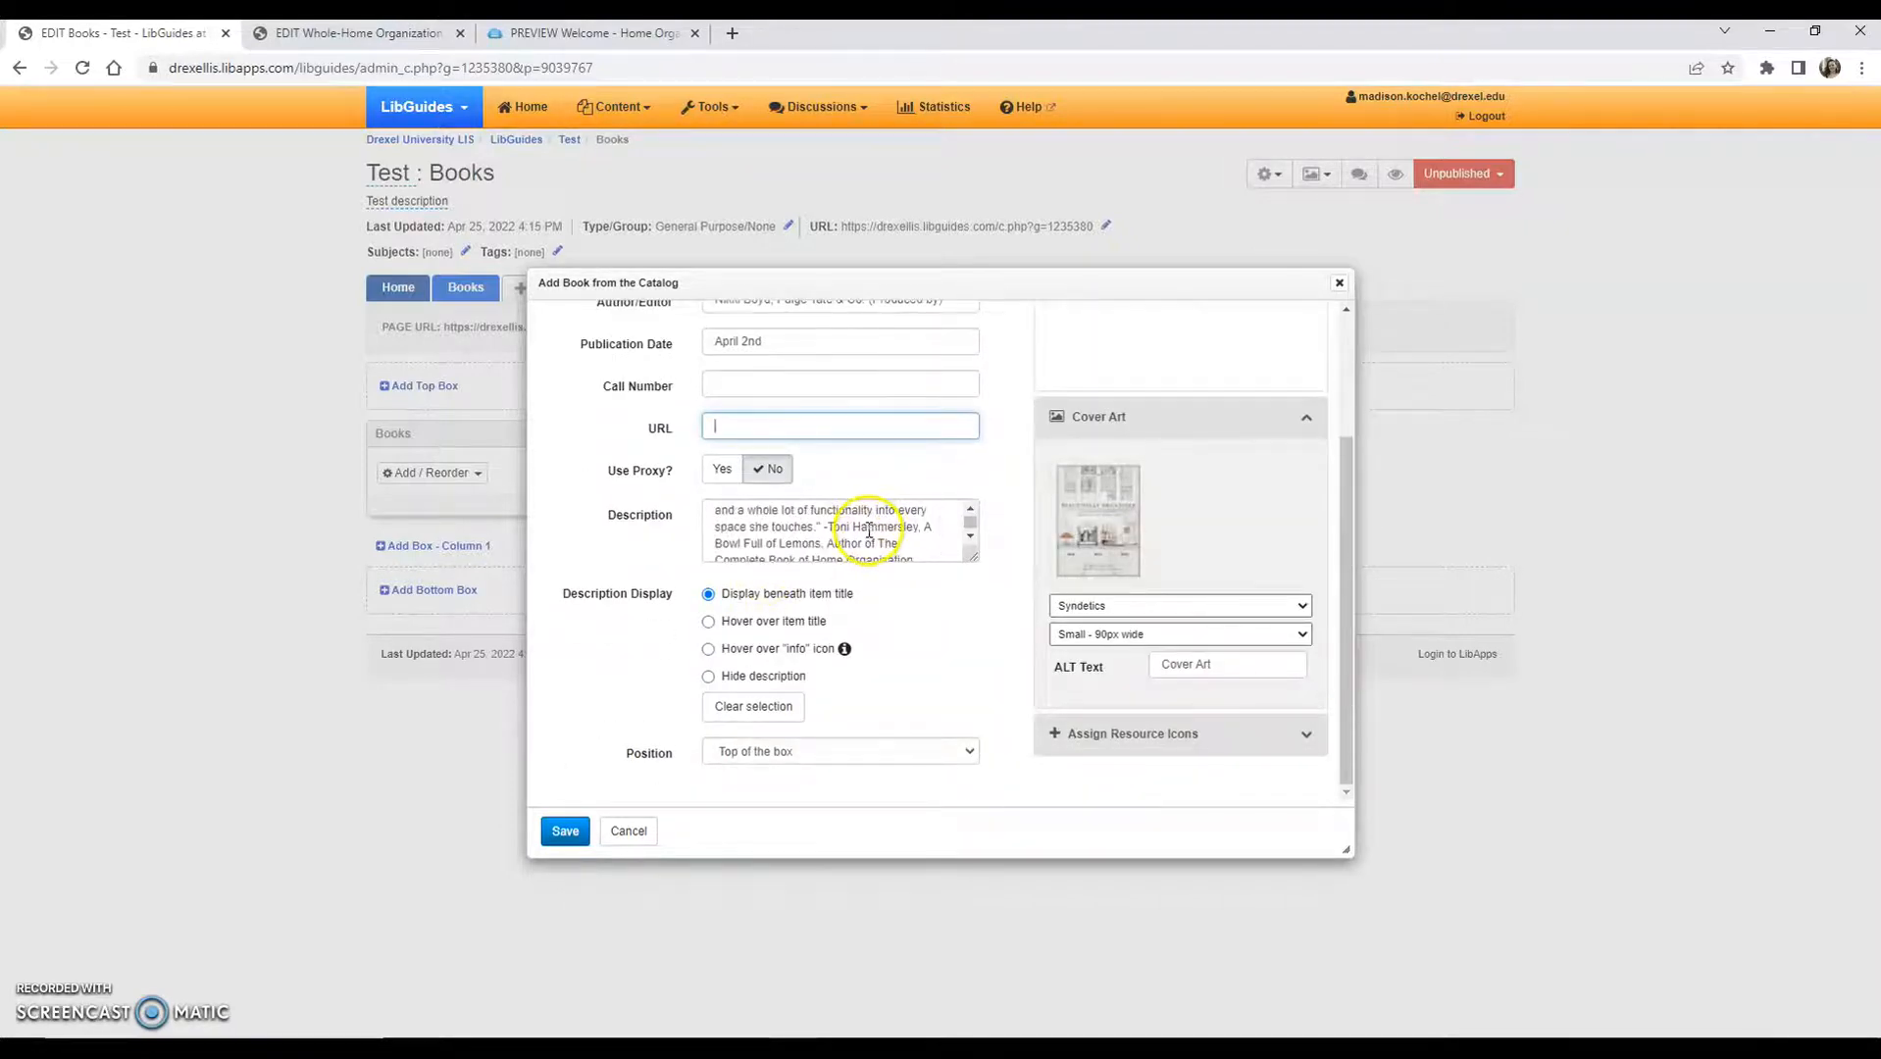
pyautogui.scroll(4, 858, 529)
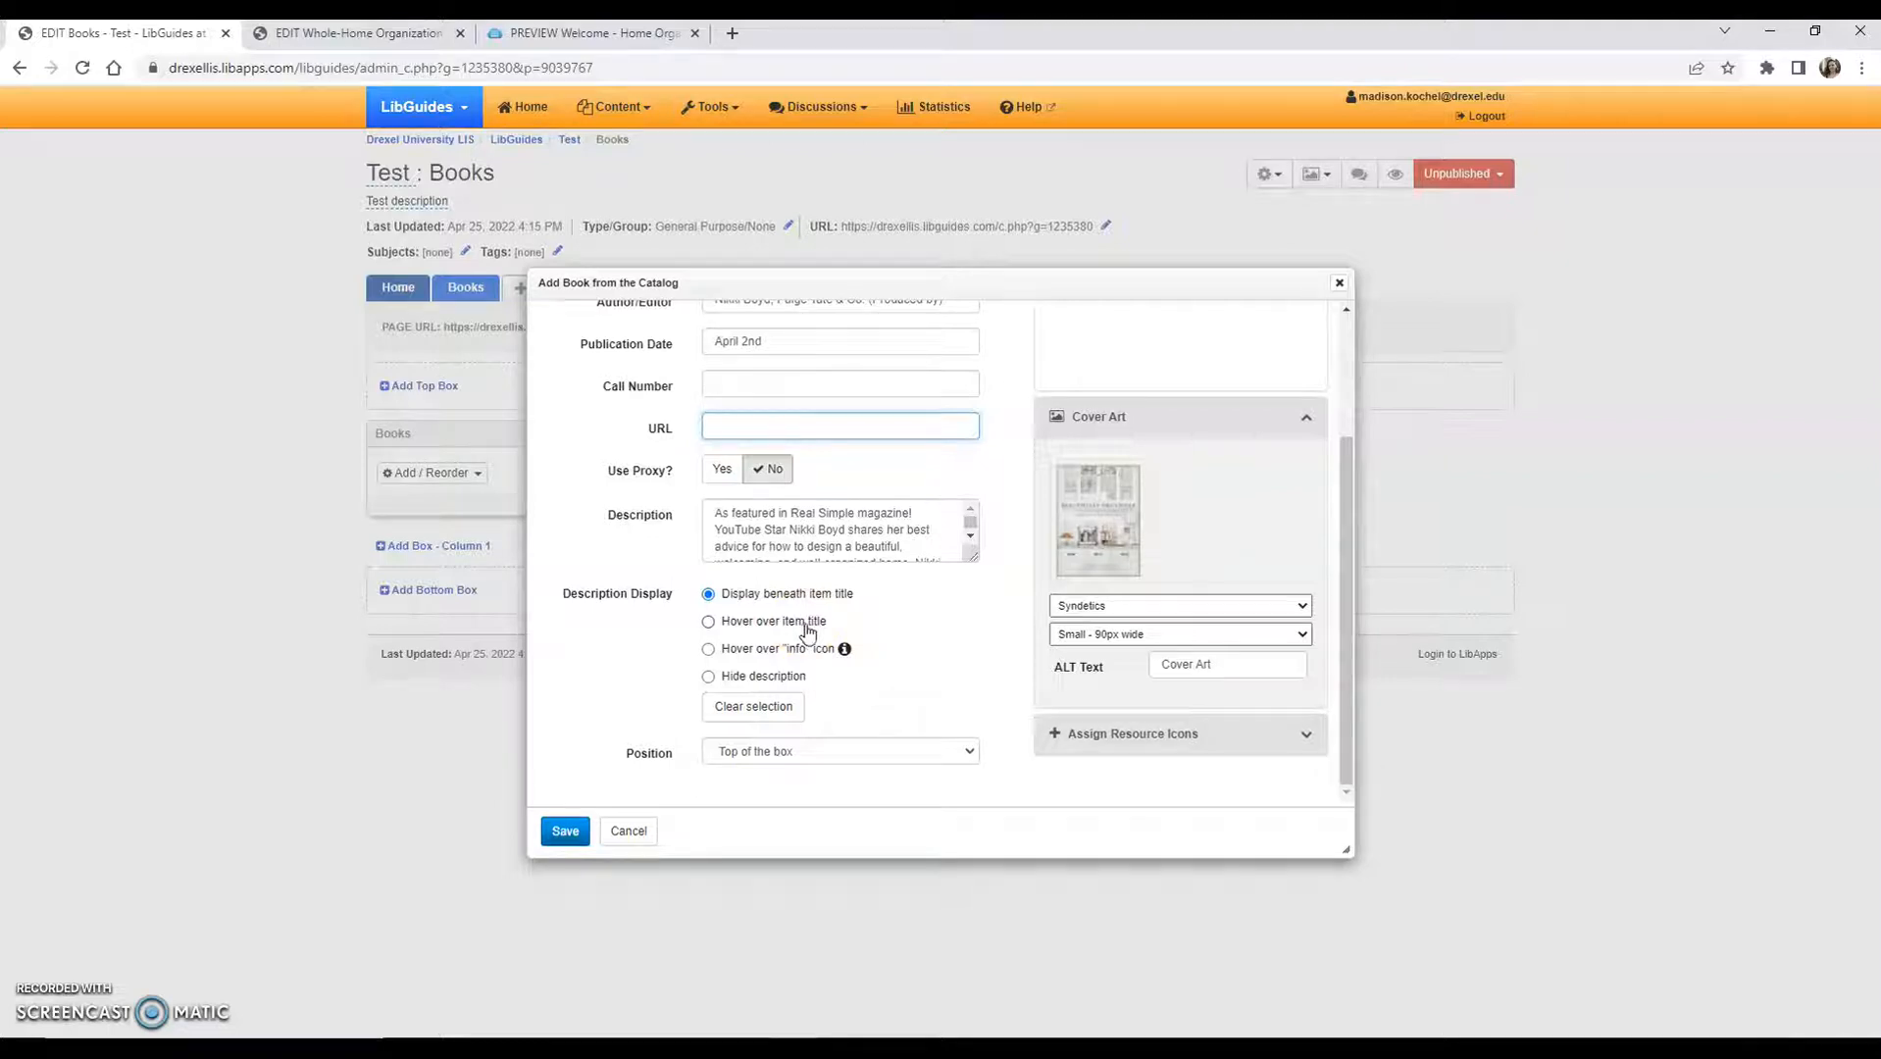
# Set the book's description display to "Hover over item title" and save the book to the Books box
pyautogui.click(806, 628)
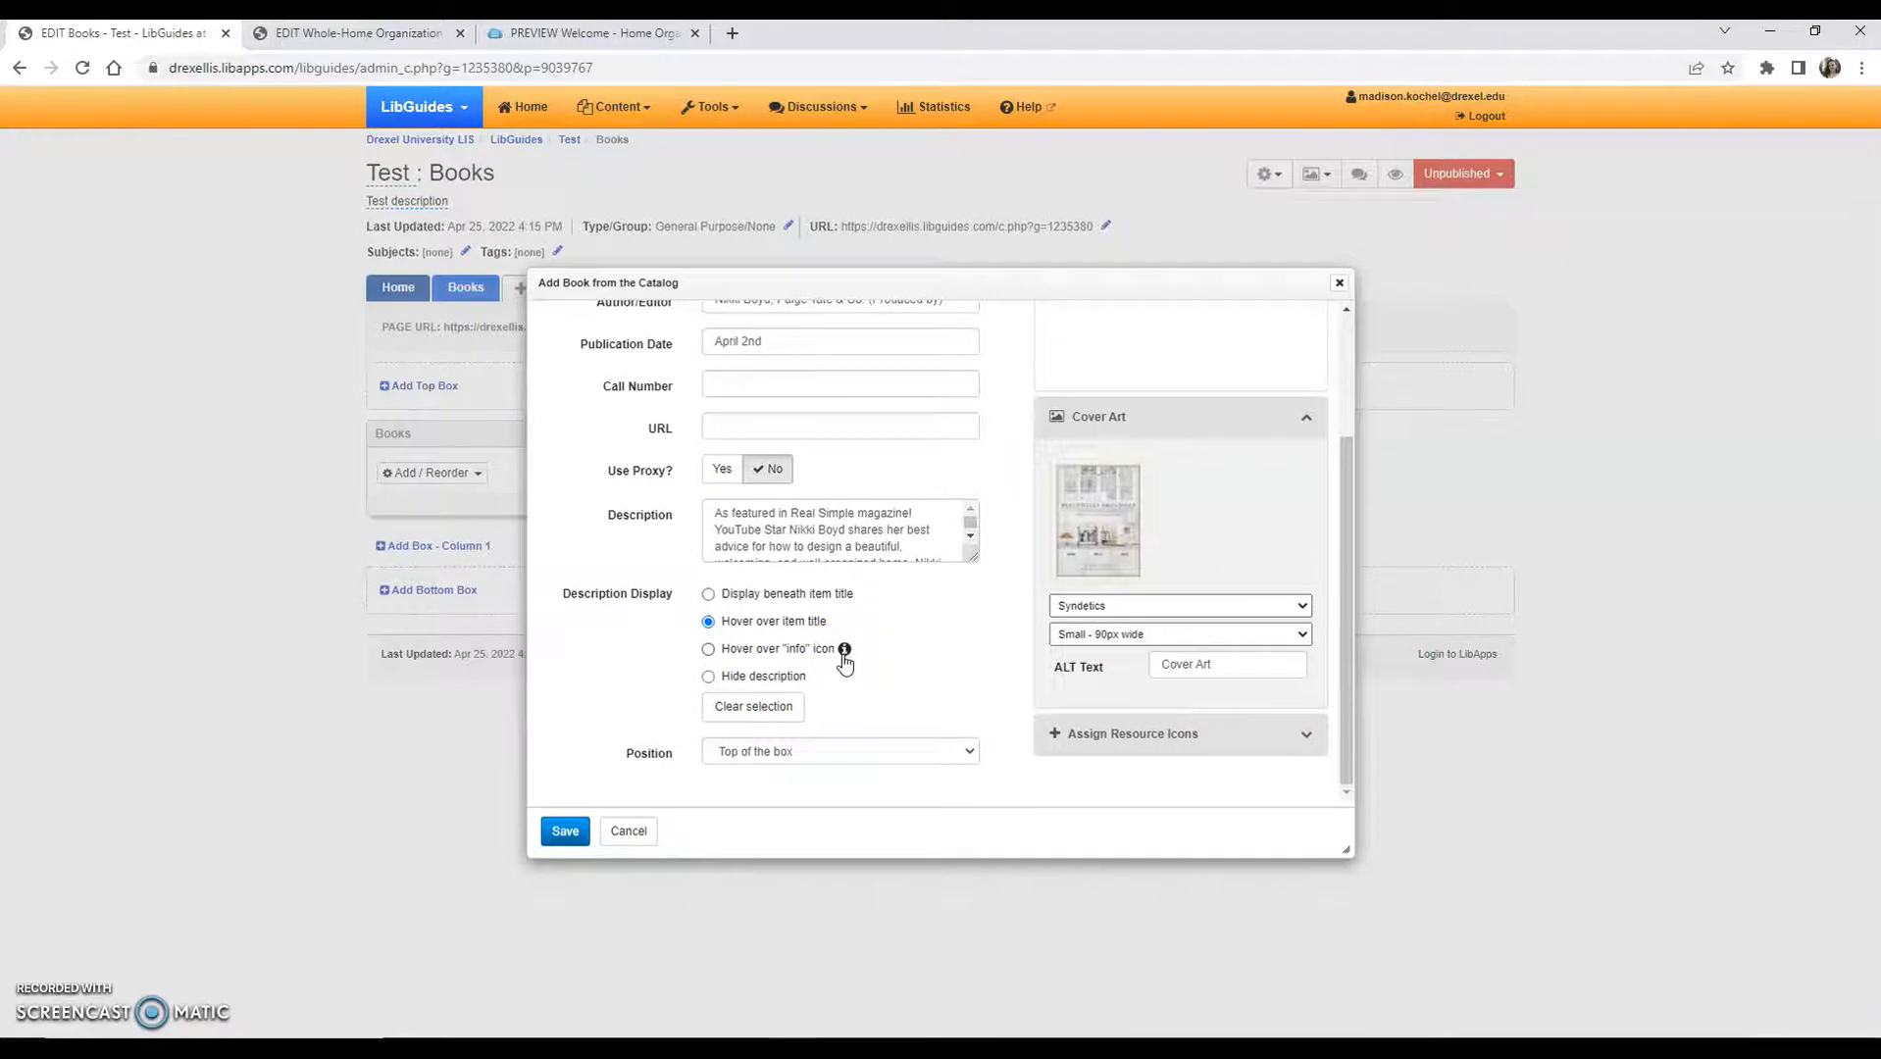
pyautogui.scroll(1, 1193, 613)
pyautogui.scroll(2, 1191, 609)
pyautogui.scroll(-3, 1187, 608)
pyautogui.scroll(3, 1141, 546)
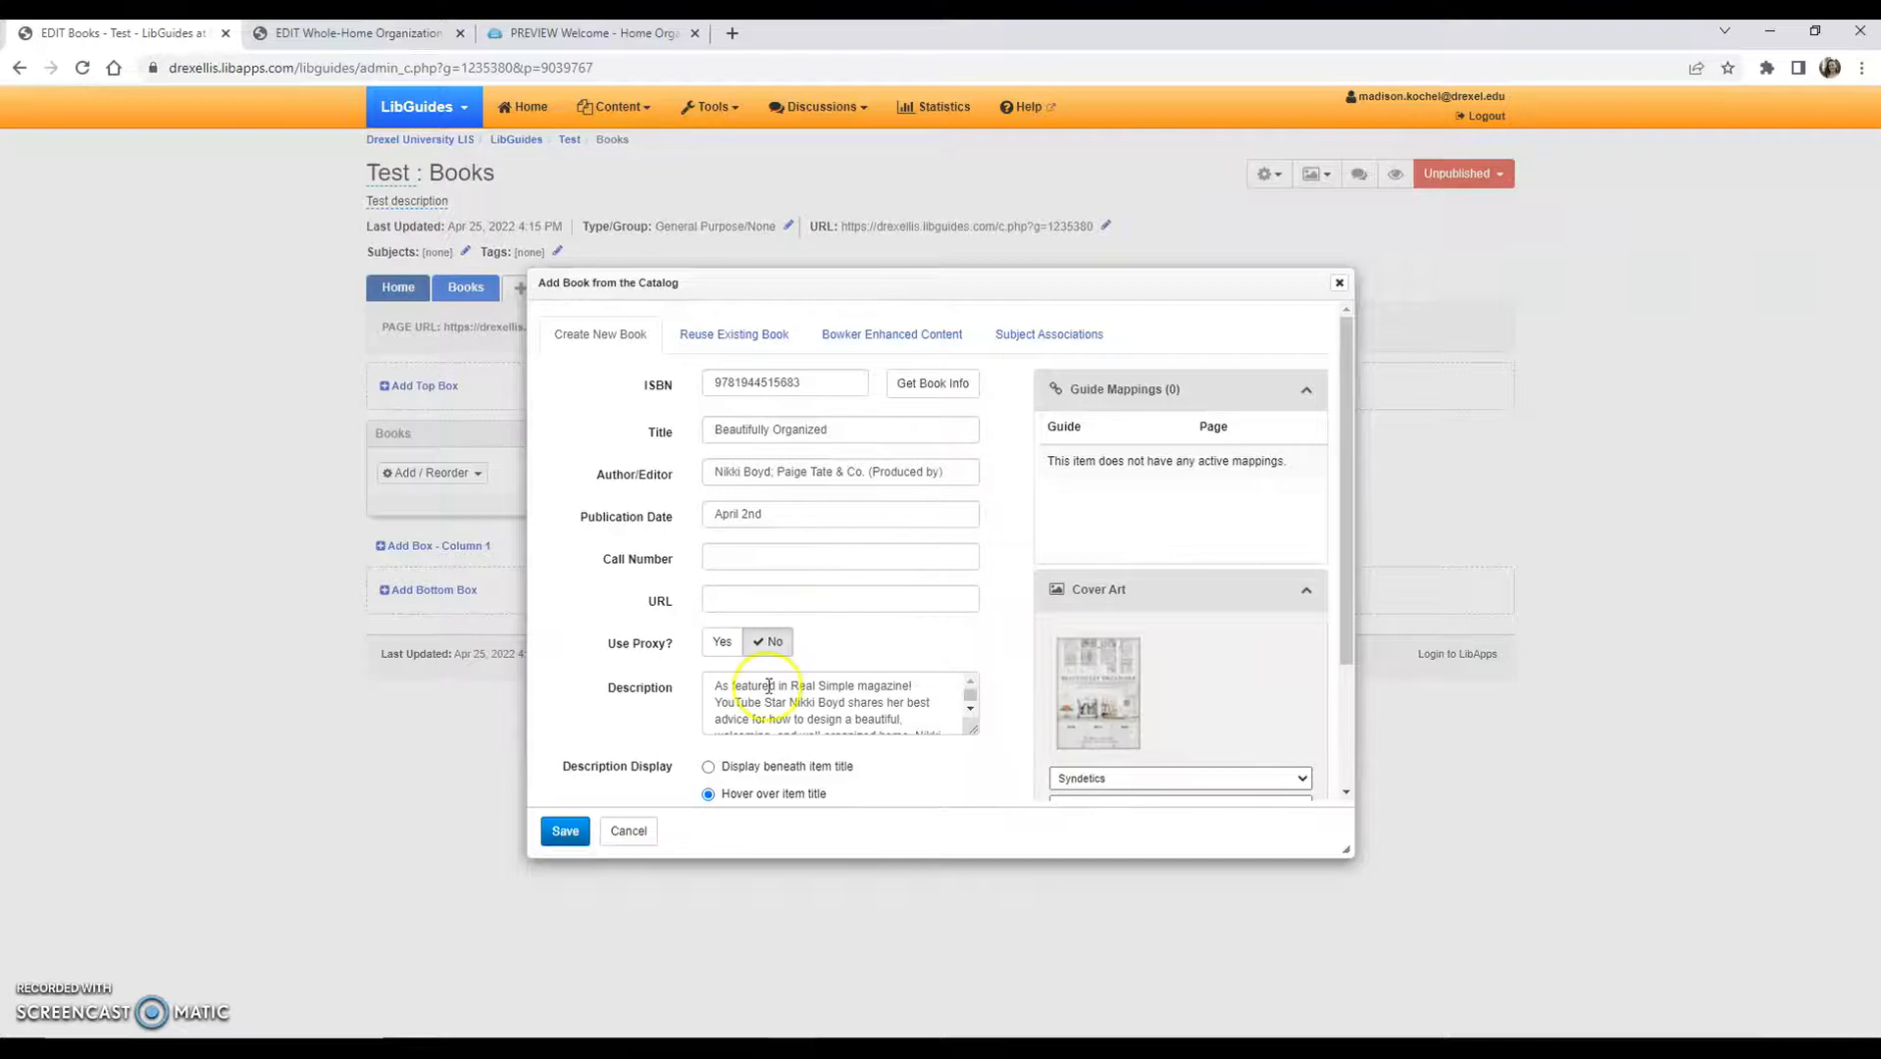
pyautogui.click(566, 832)
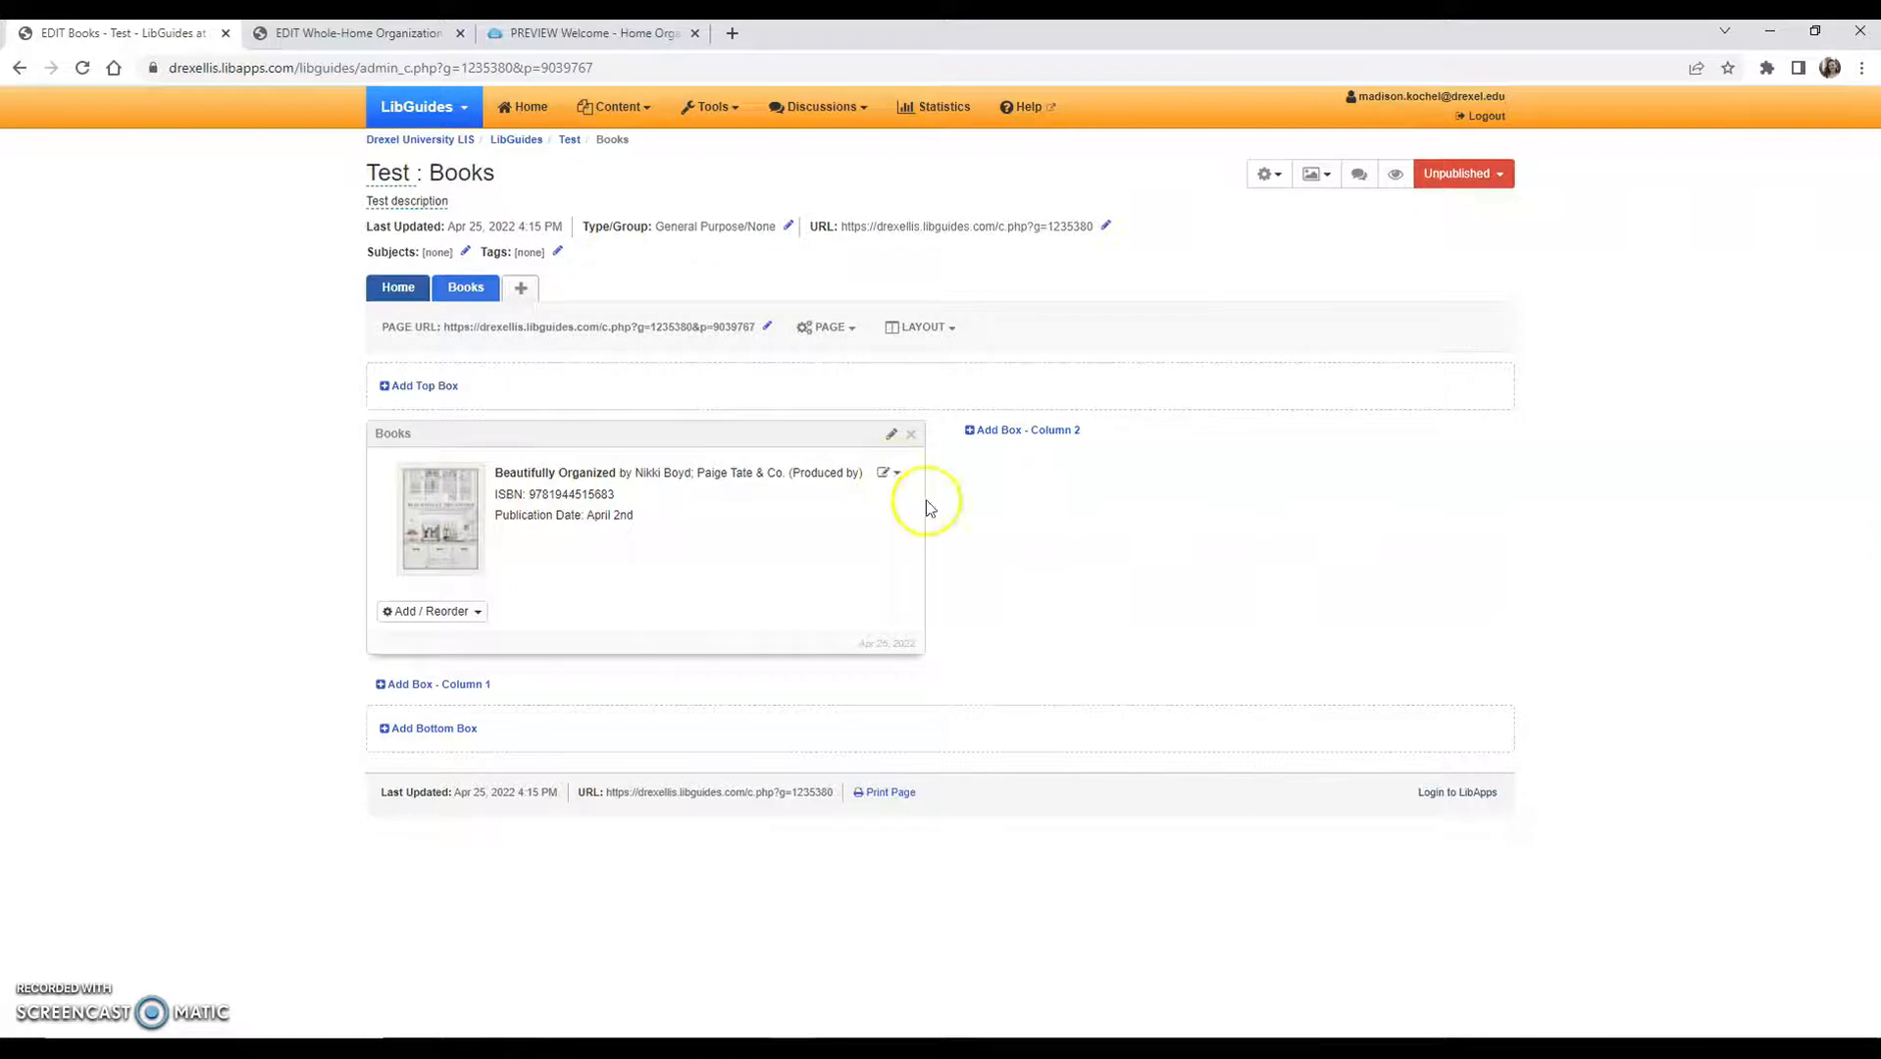
# Preview the Books page and show the description attached to the "Beautifully Organized" title
pyautogui.click(1389, 186)
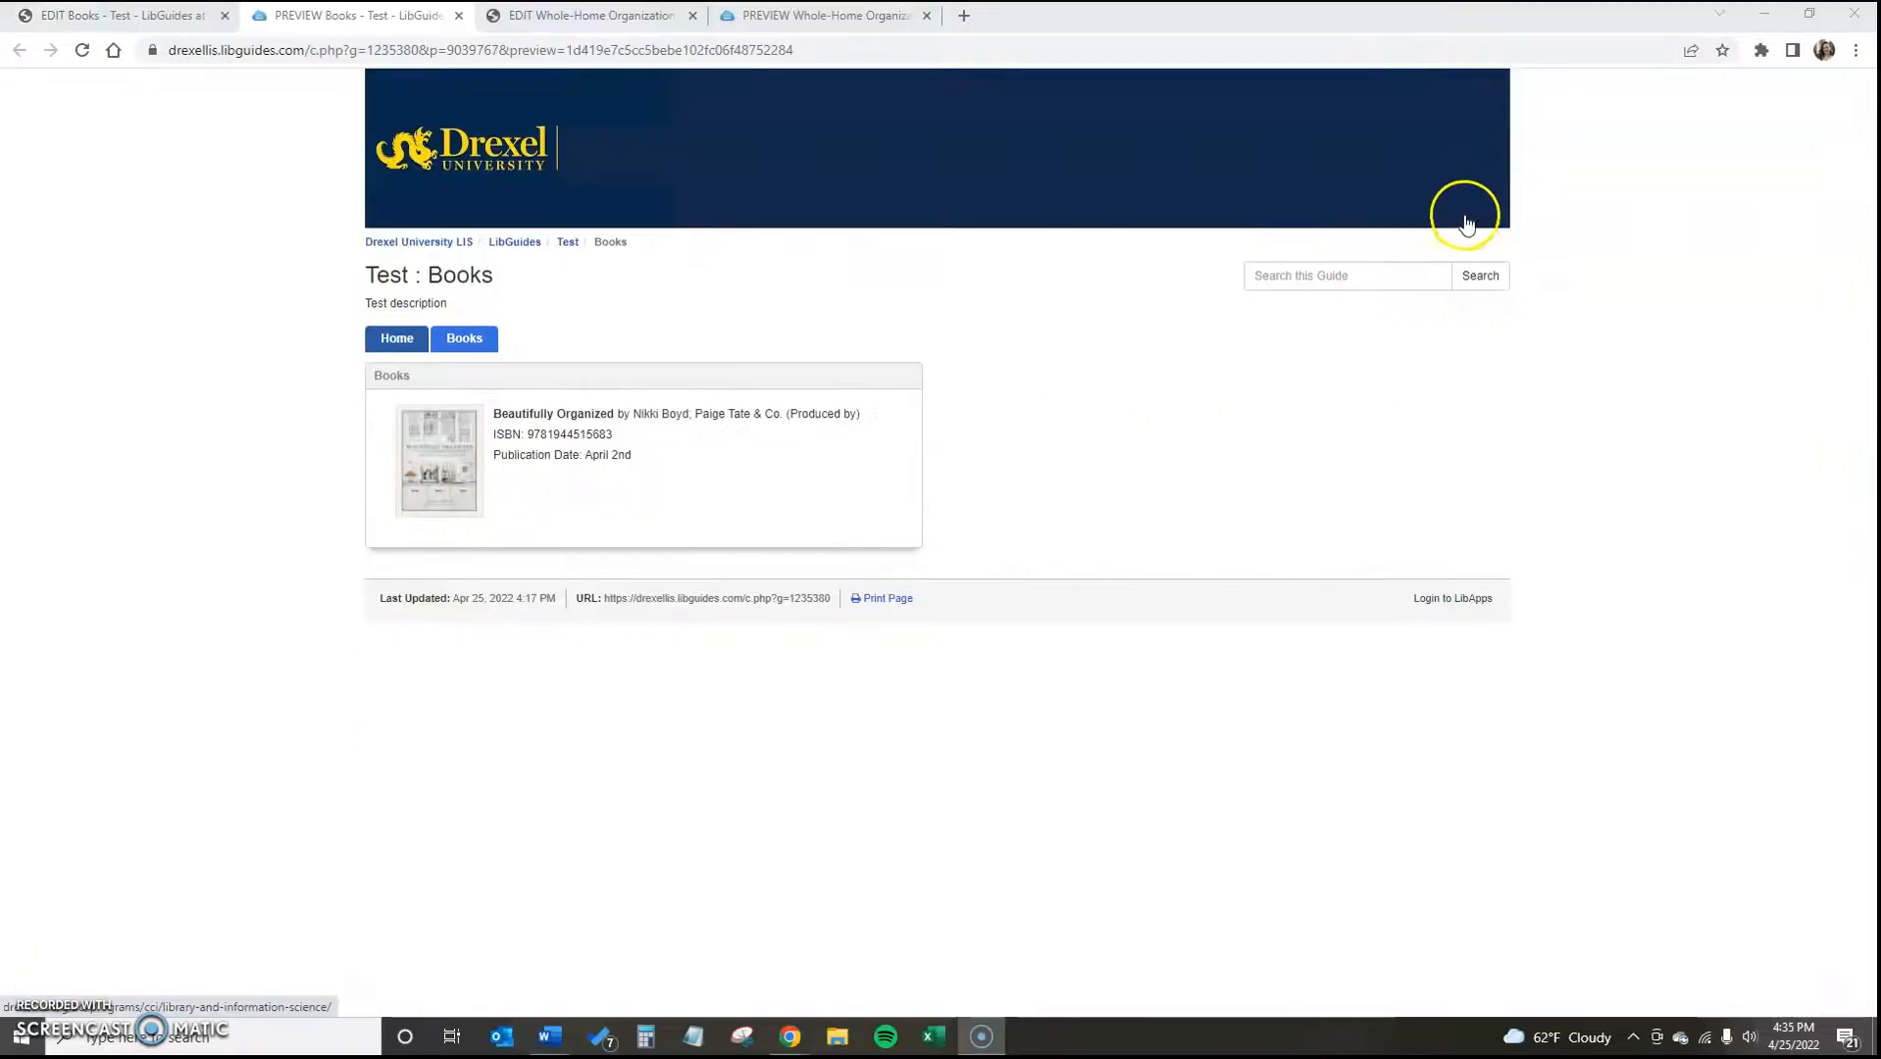
pyautogui.moveTo(573, 430)
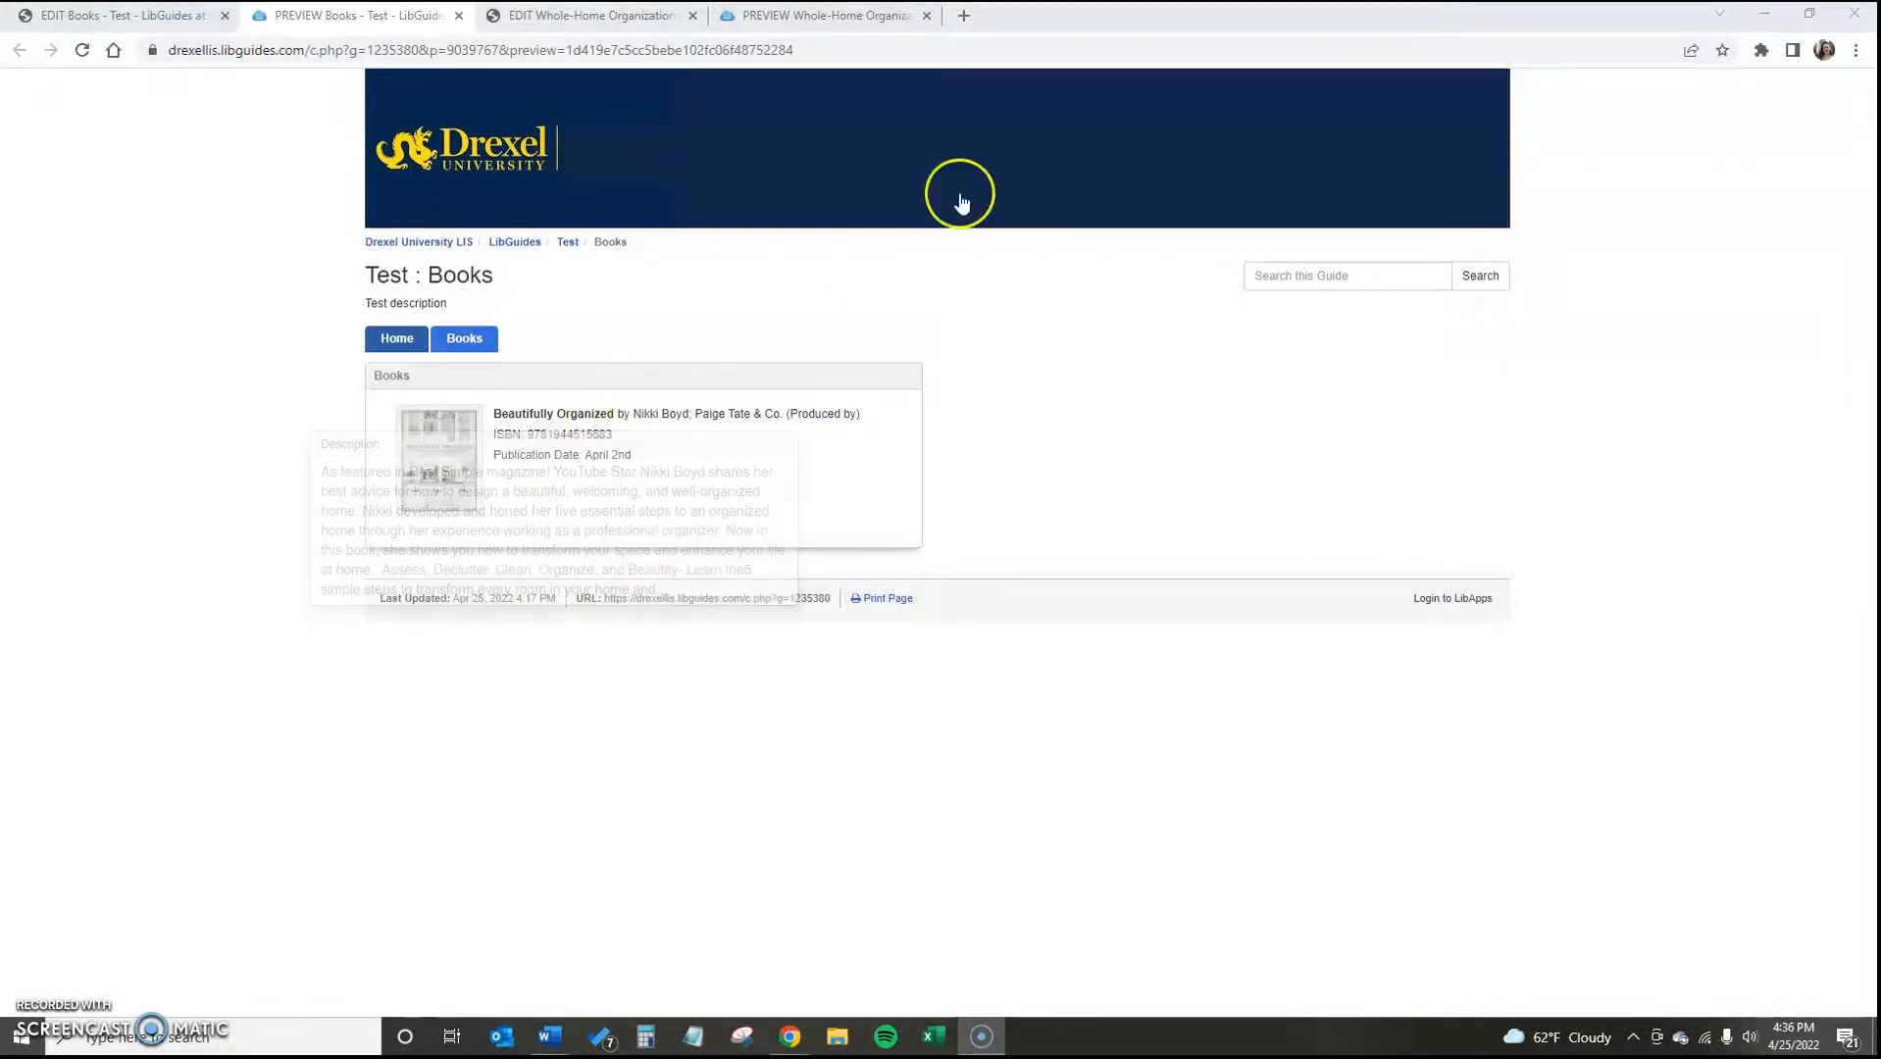
# Switch to the Whole-Home Organization edit page and examine how its books, workbooks, video and blog boxes are laid out
pyautogui.click(644, 22)
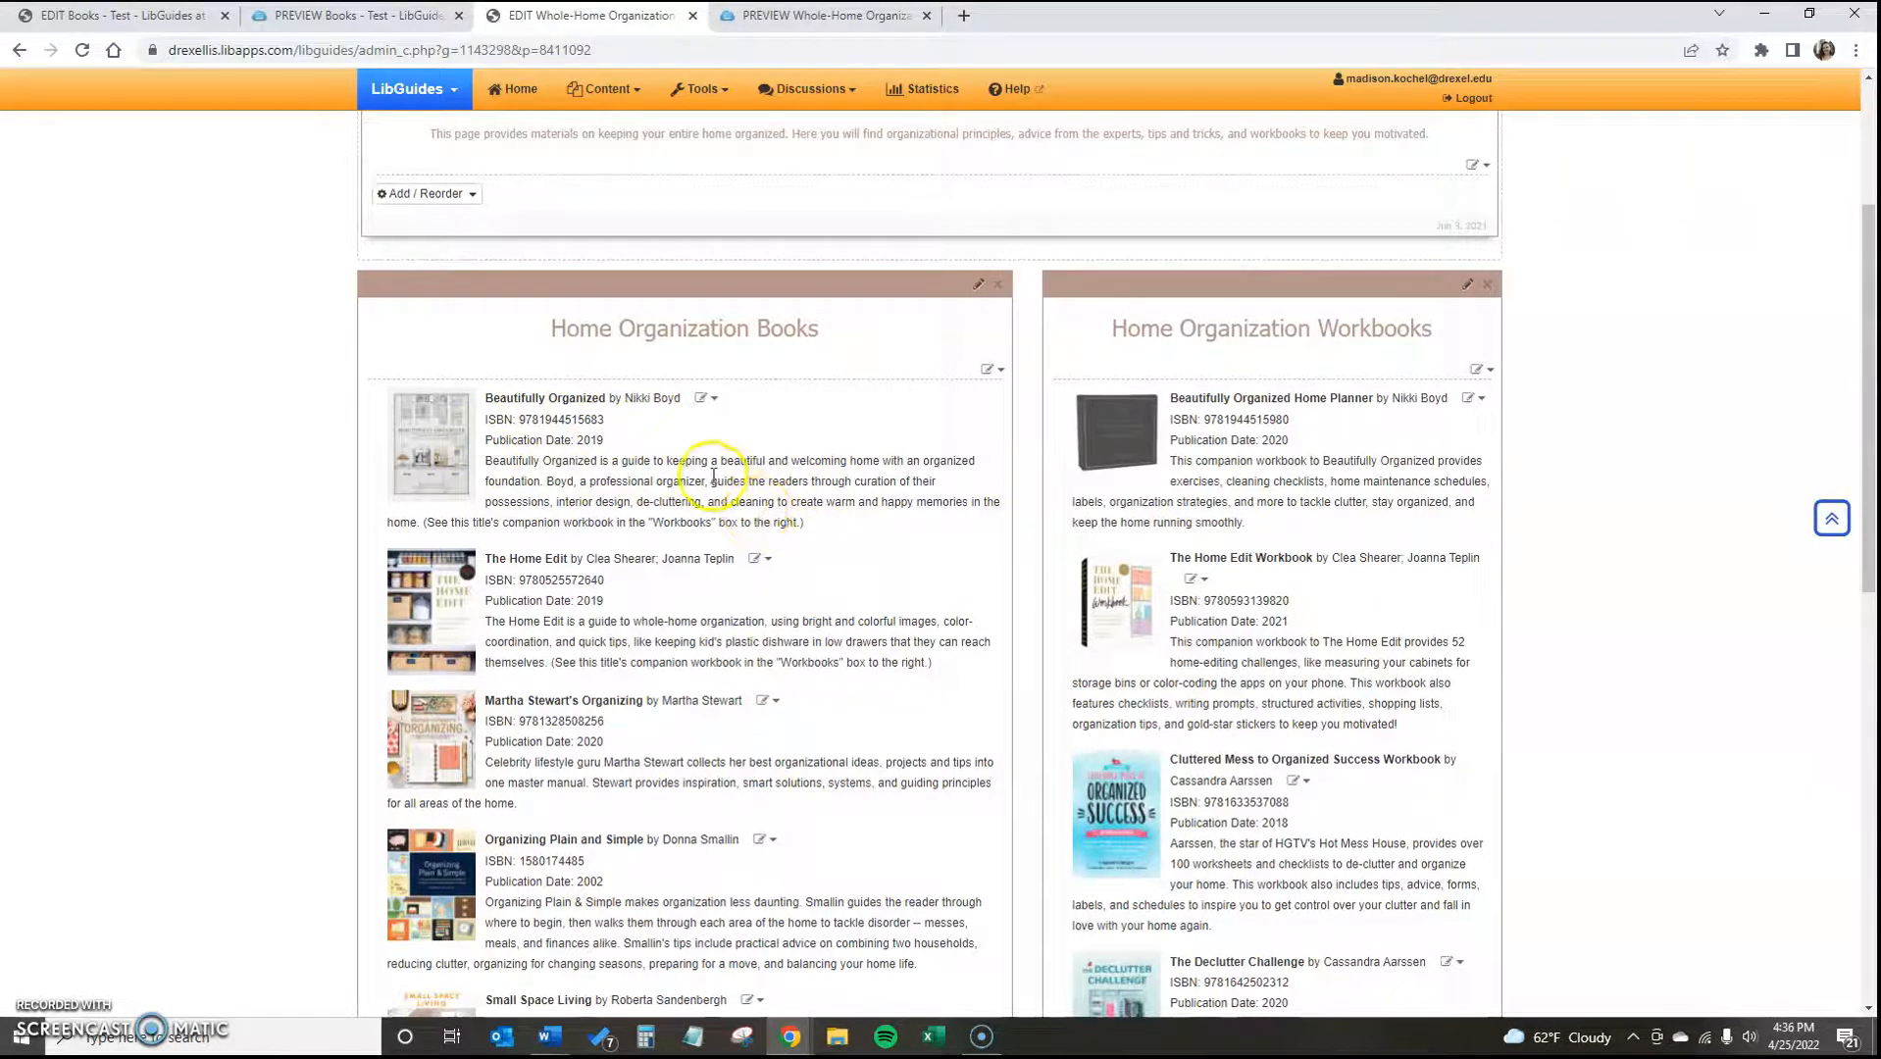
pyautogui.moveTo(496, 419); pyautogui.dragTo(608, 442)
pyautogui.click(609, 442)
pyautogui.scroll(-4, 735, 481)
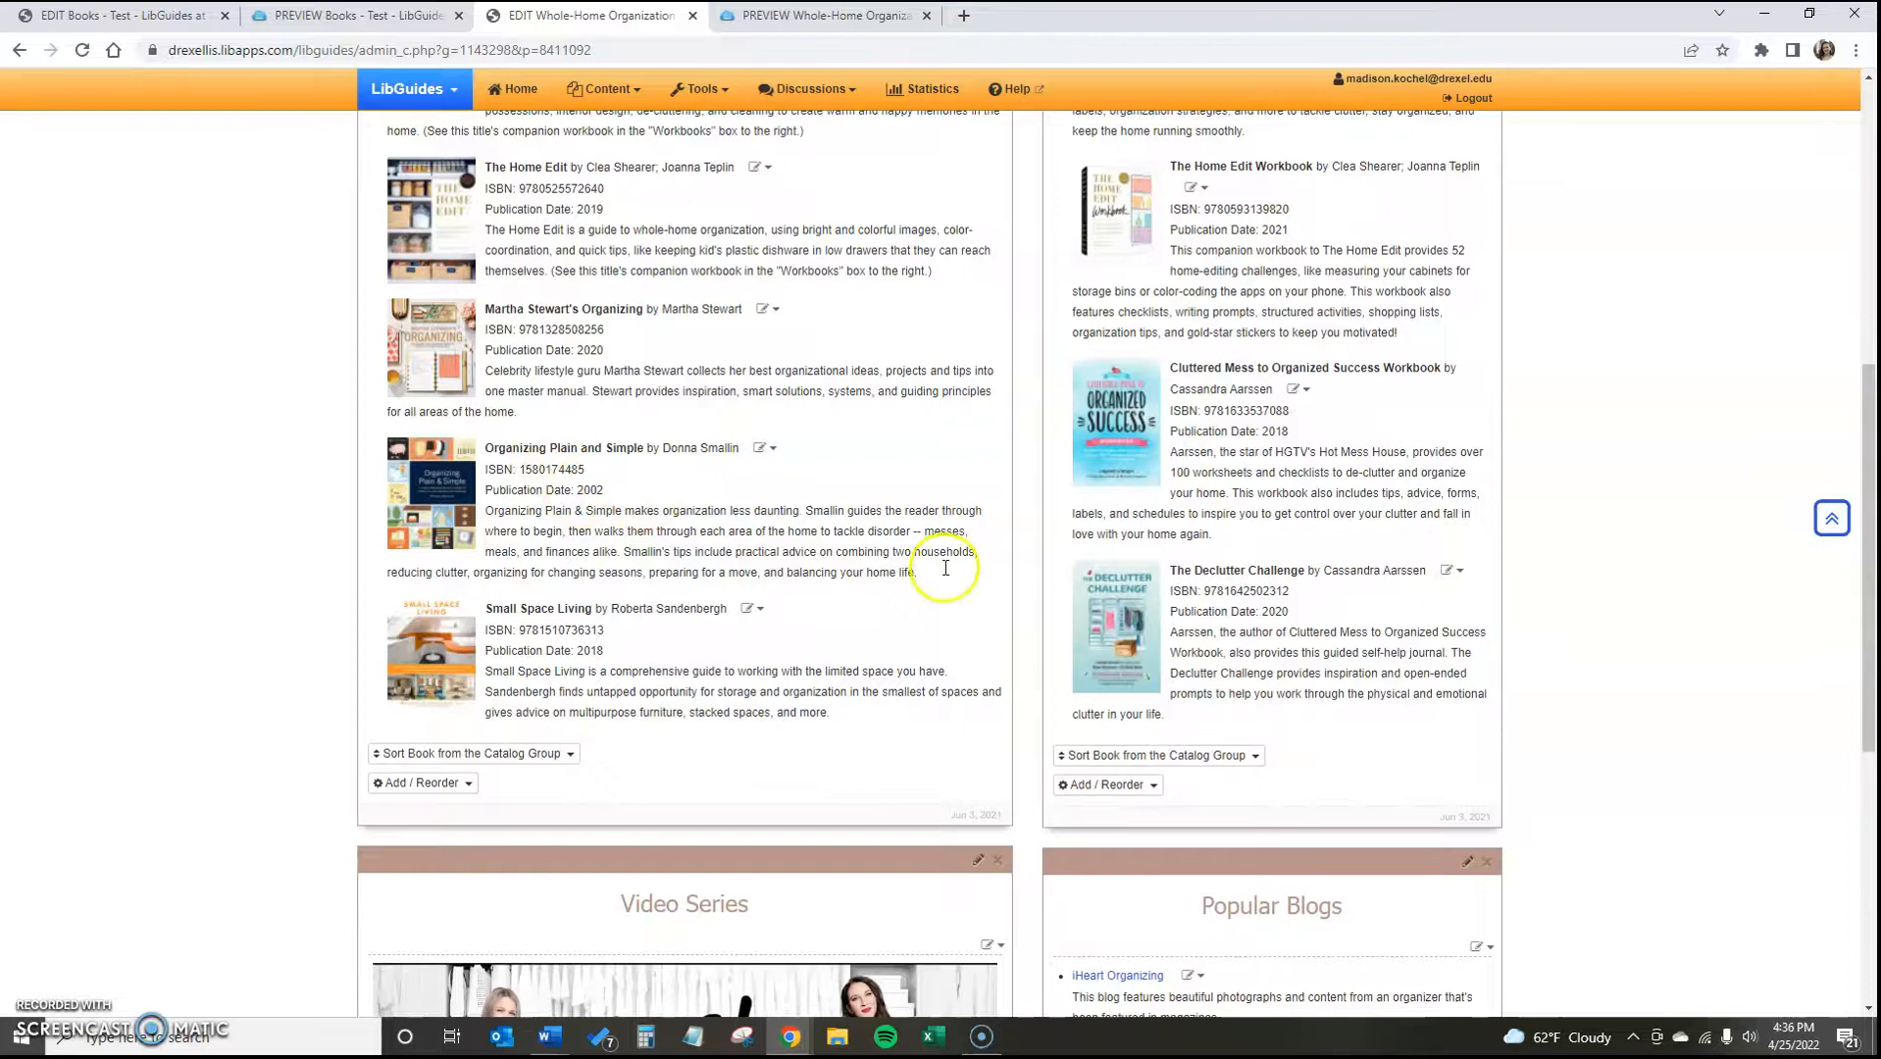
pyautogui.scroll(-3, 1010, 623)
pyautogui.scroll(5, 1018, 616)
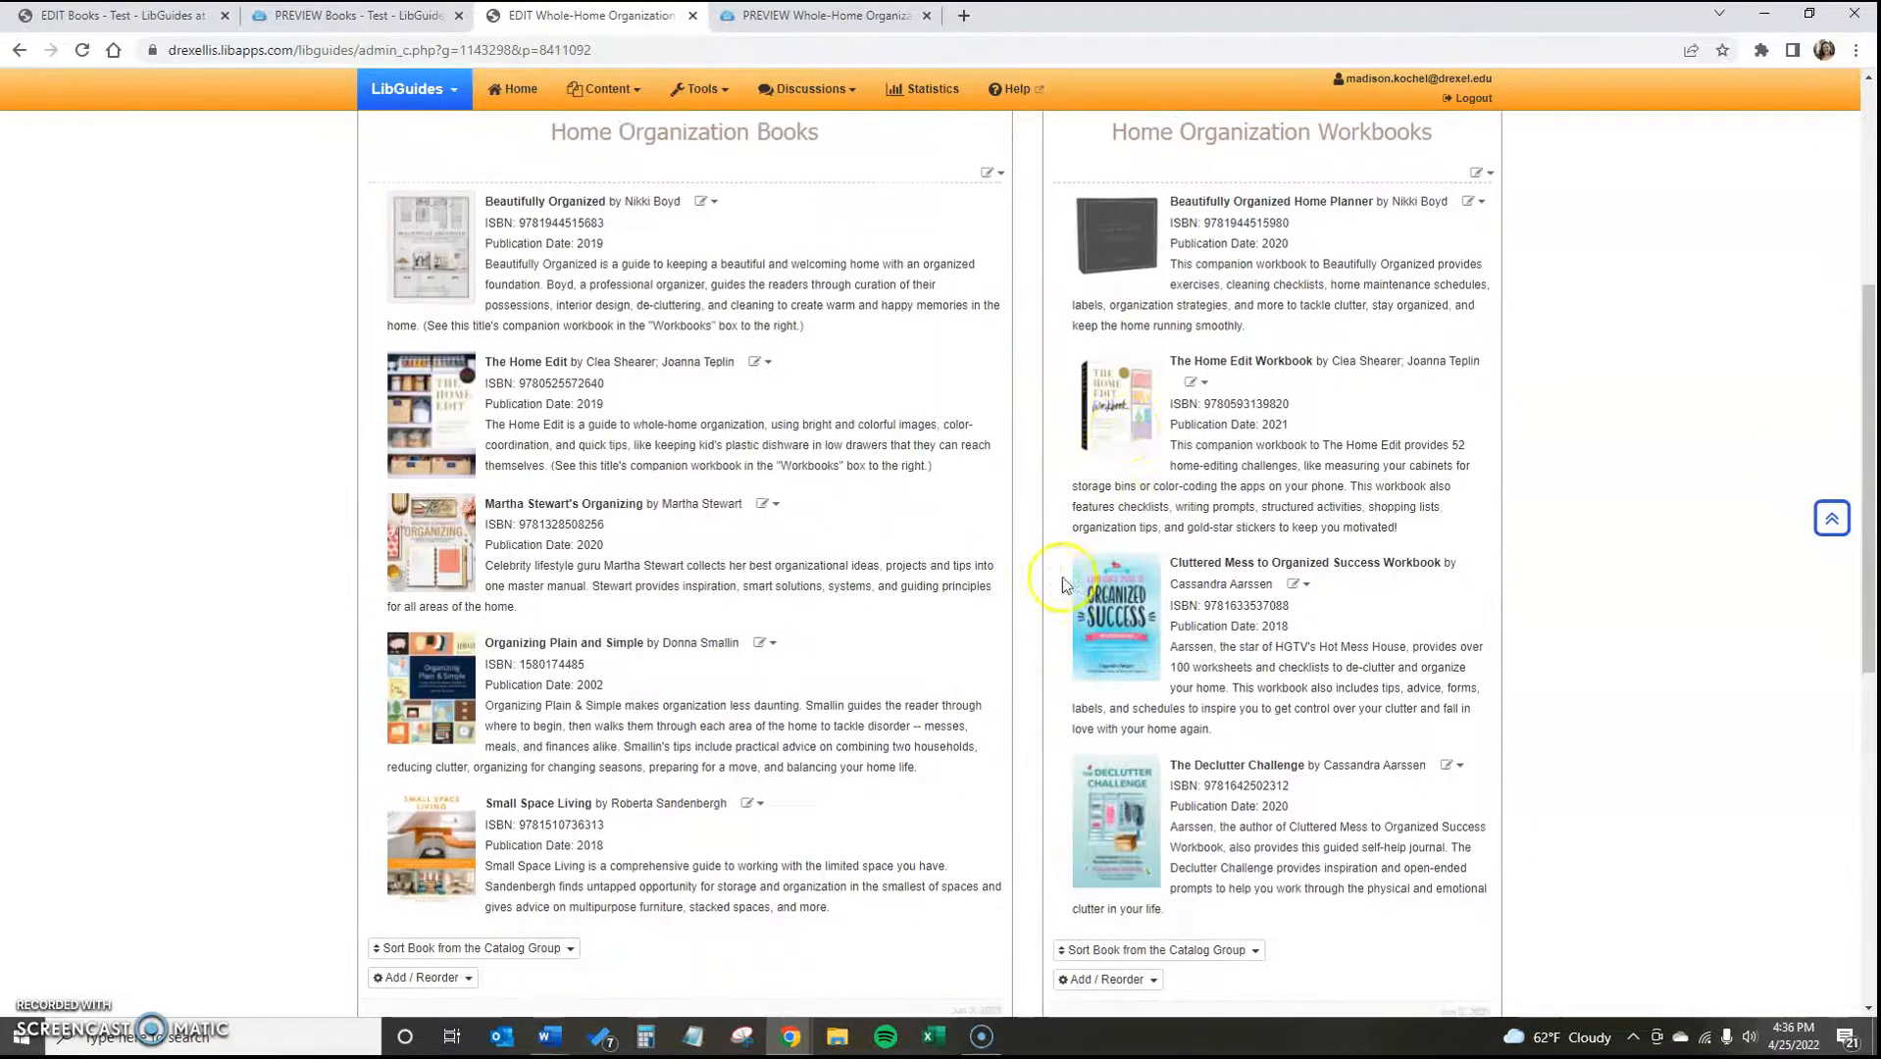
pyautogui.scroll(-5, 1181, 847)
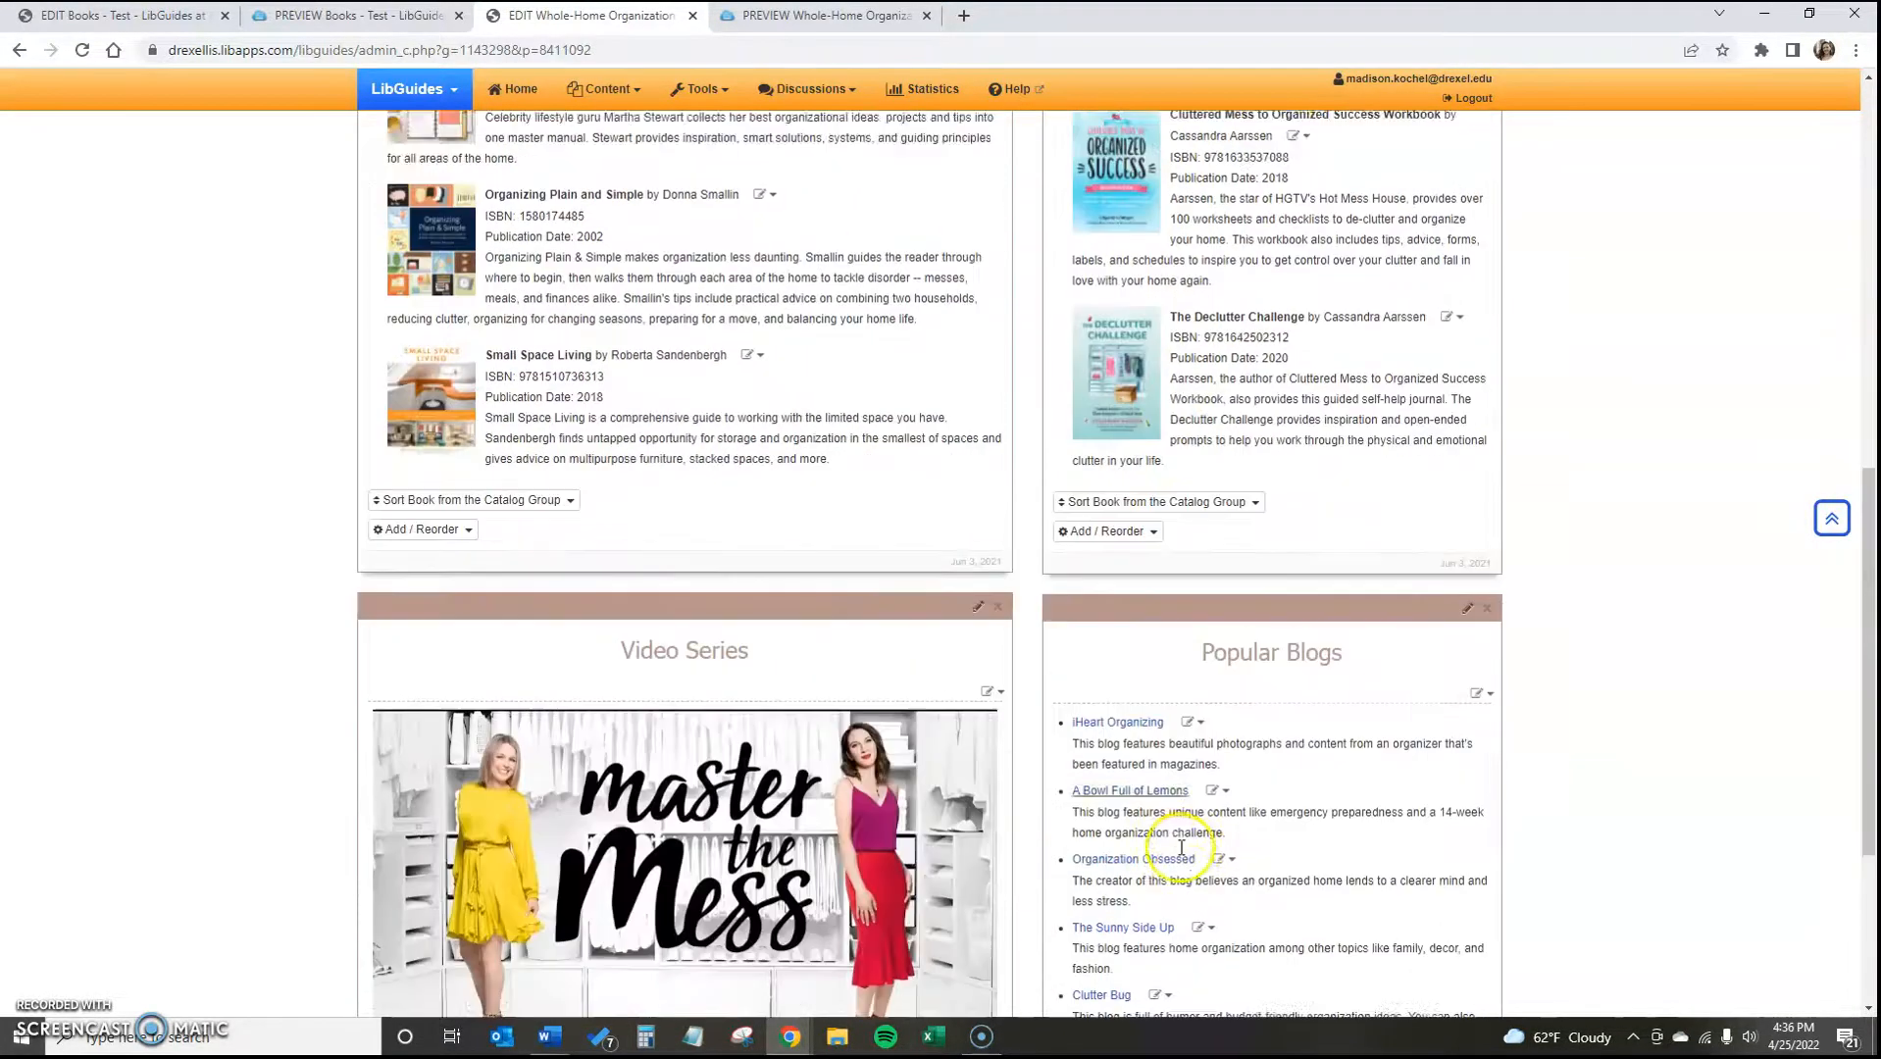
# Add a standard box named "Box 2" to column 2 of the Test guide's Books page
pyautogui.scroll(-4, 1180, 847)
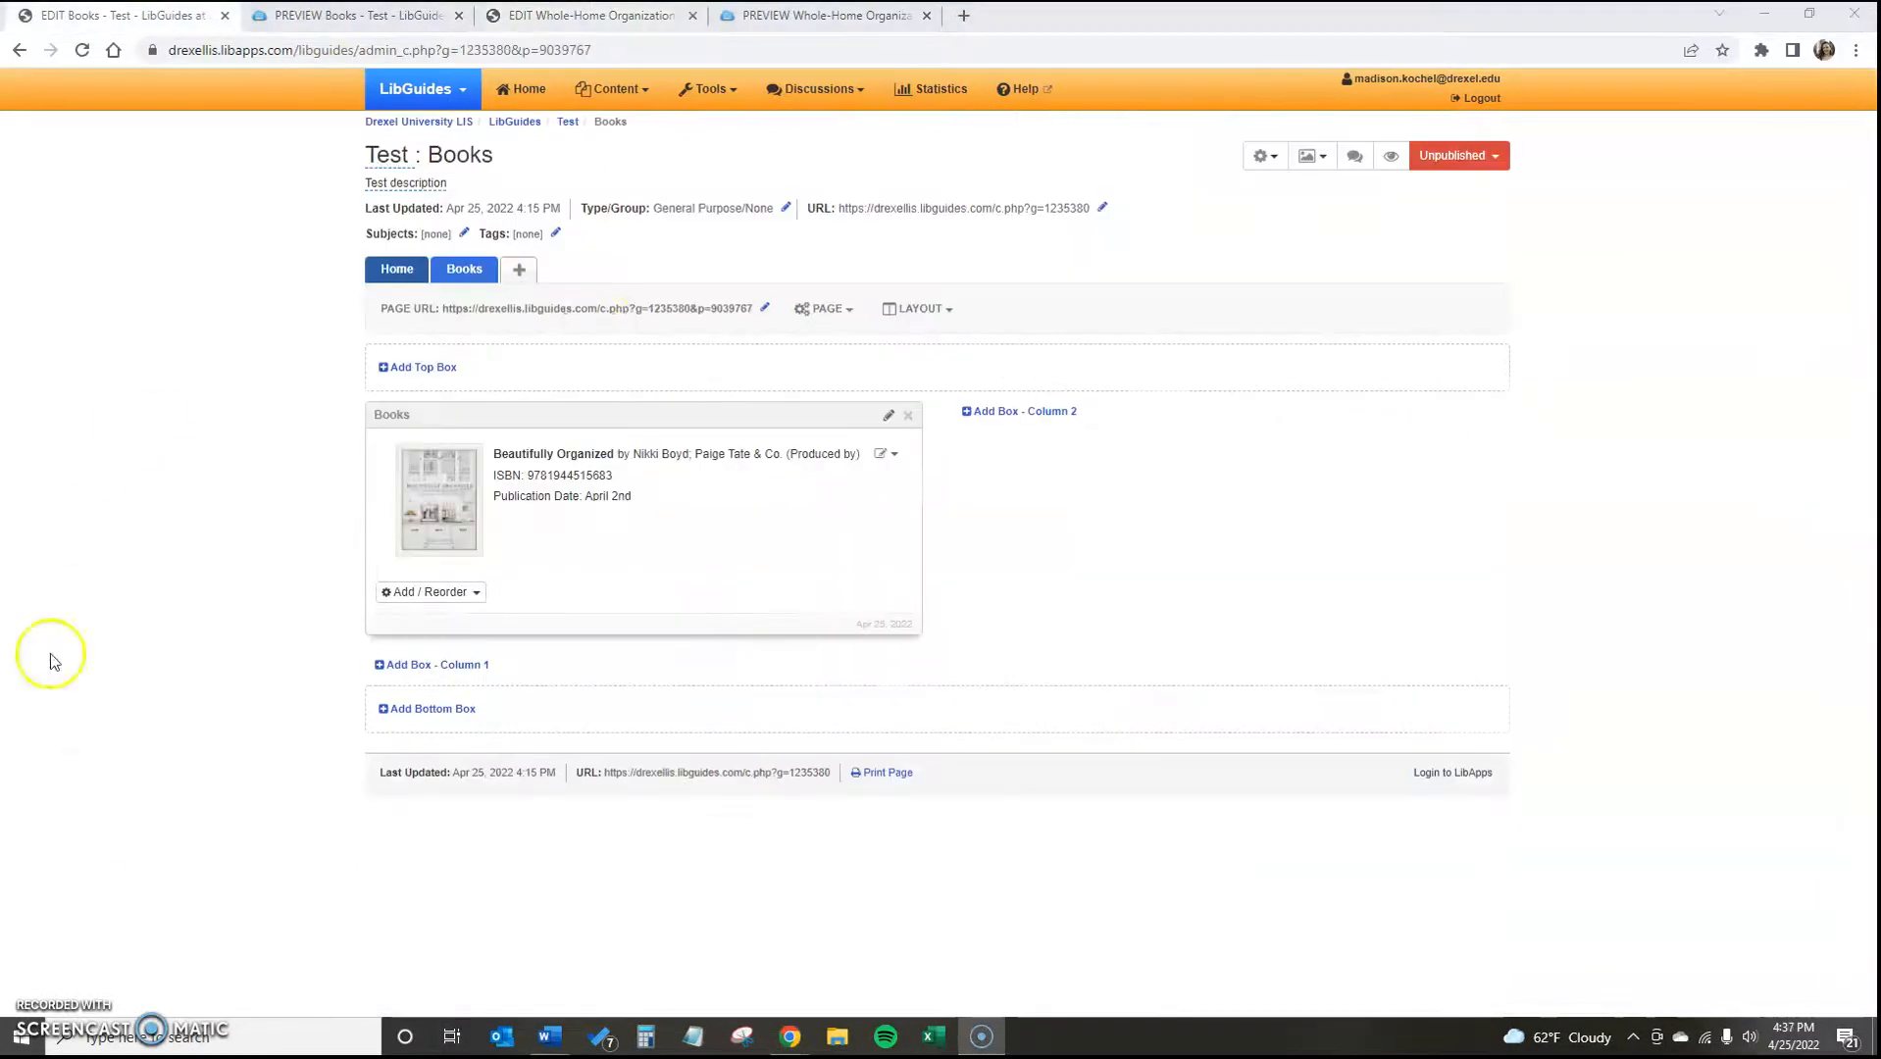
pyautogui.click(1029, 422)
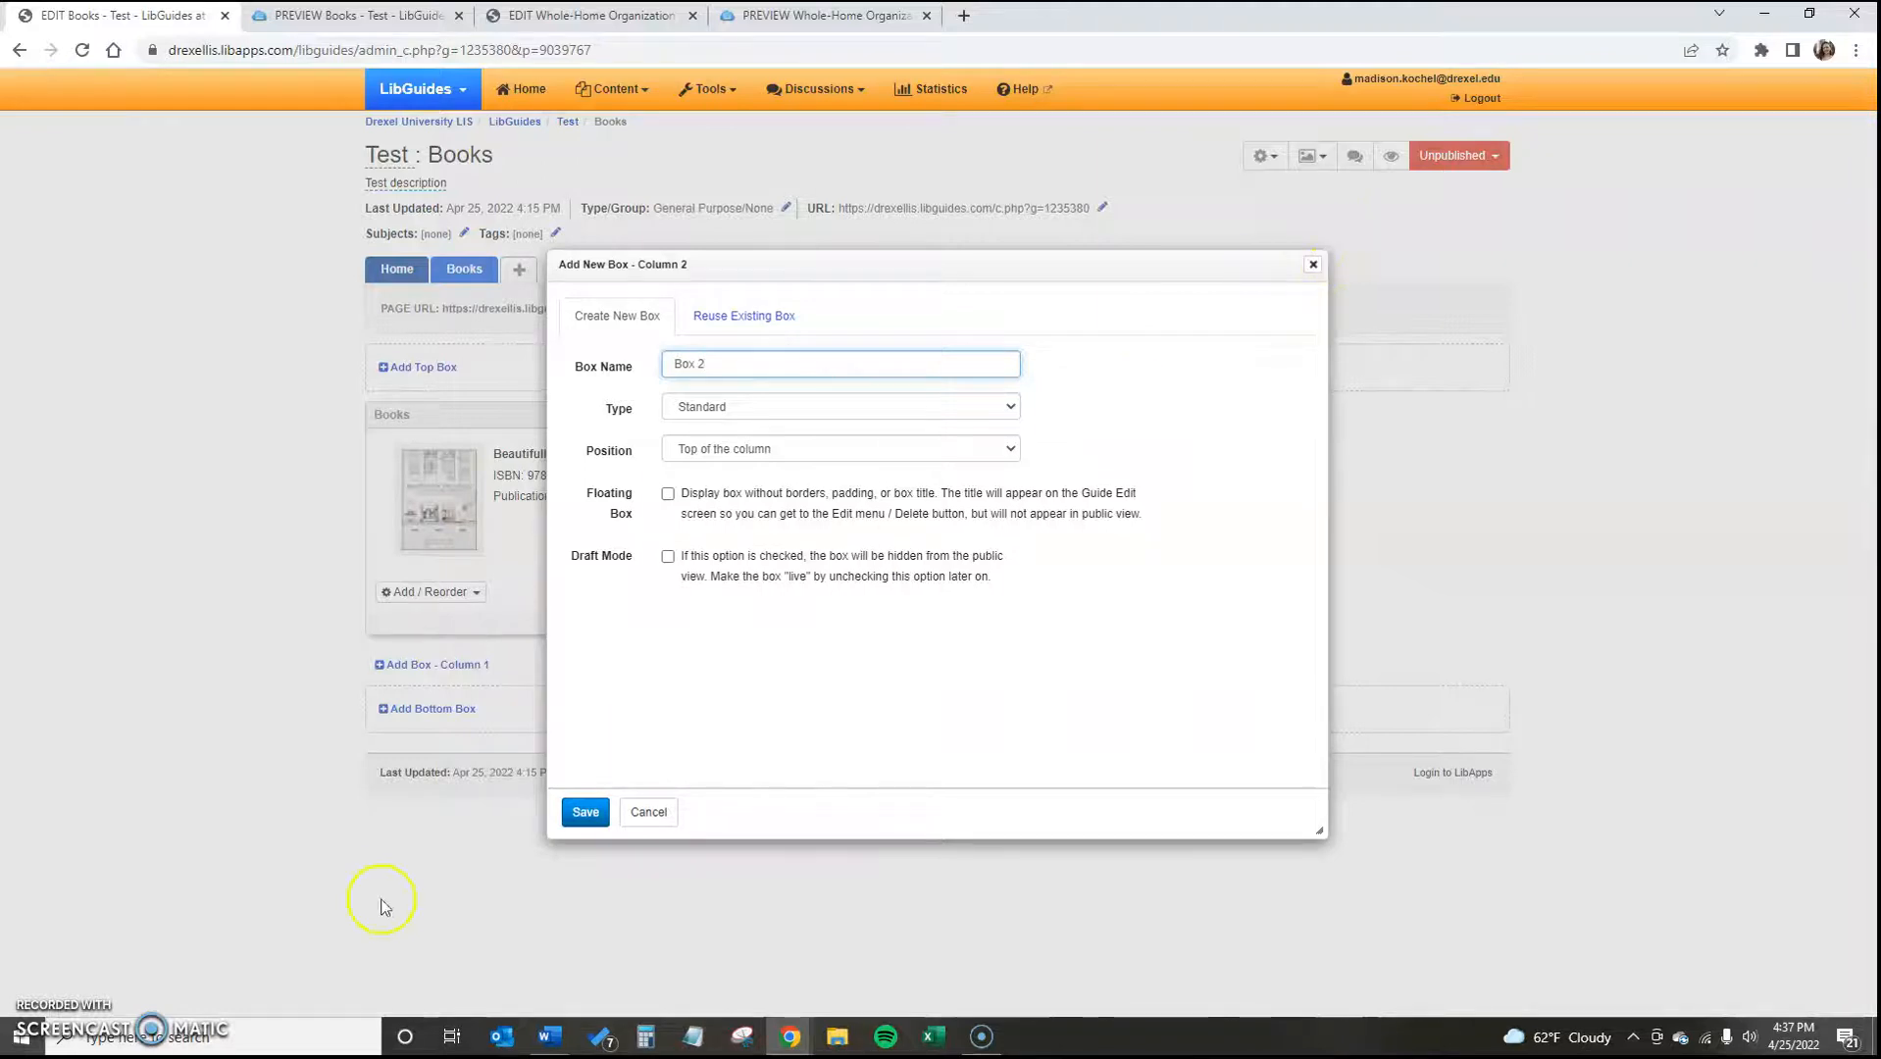
pyautogui.click(585, 812)
# Start a new Media / Widget item in Box 2 and go to its embed code
pyautogui.click(1020, 454)
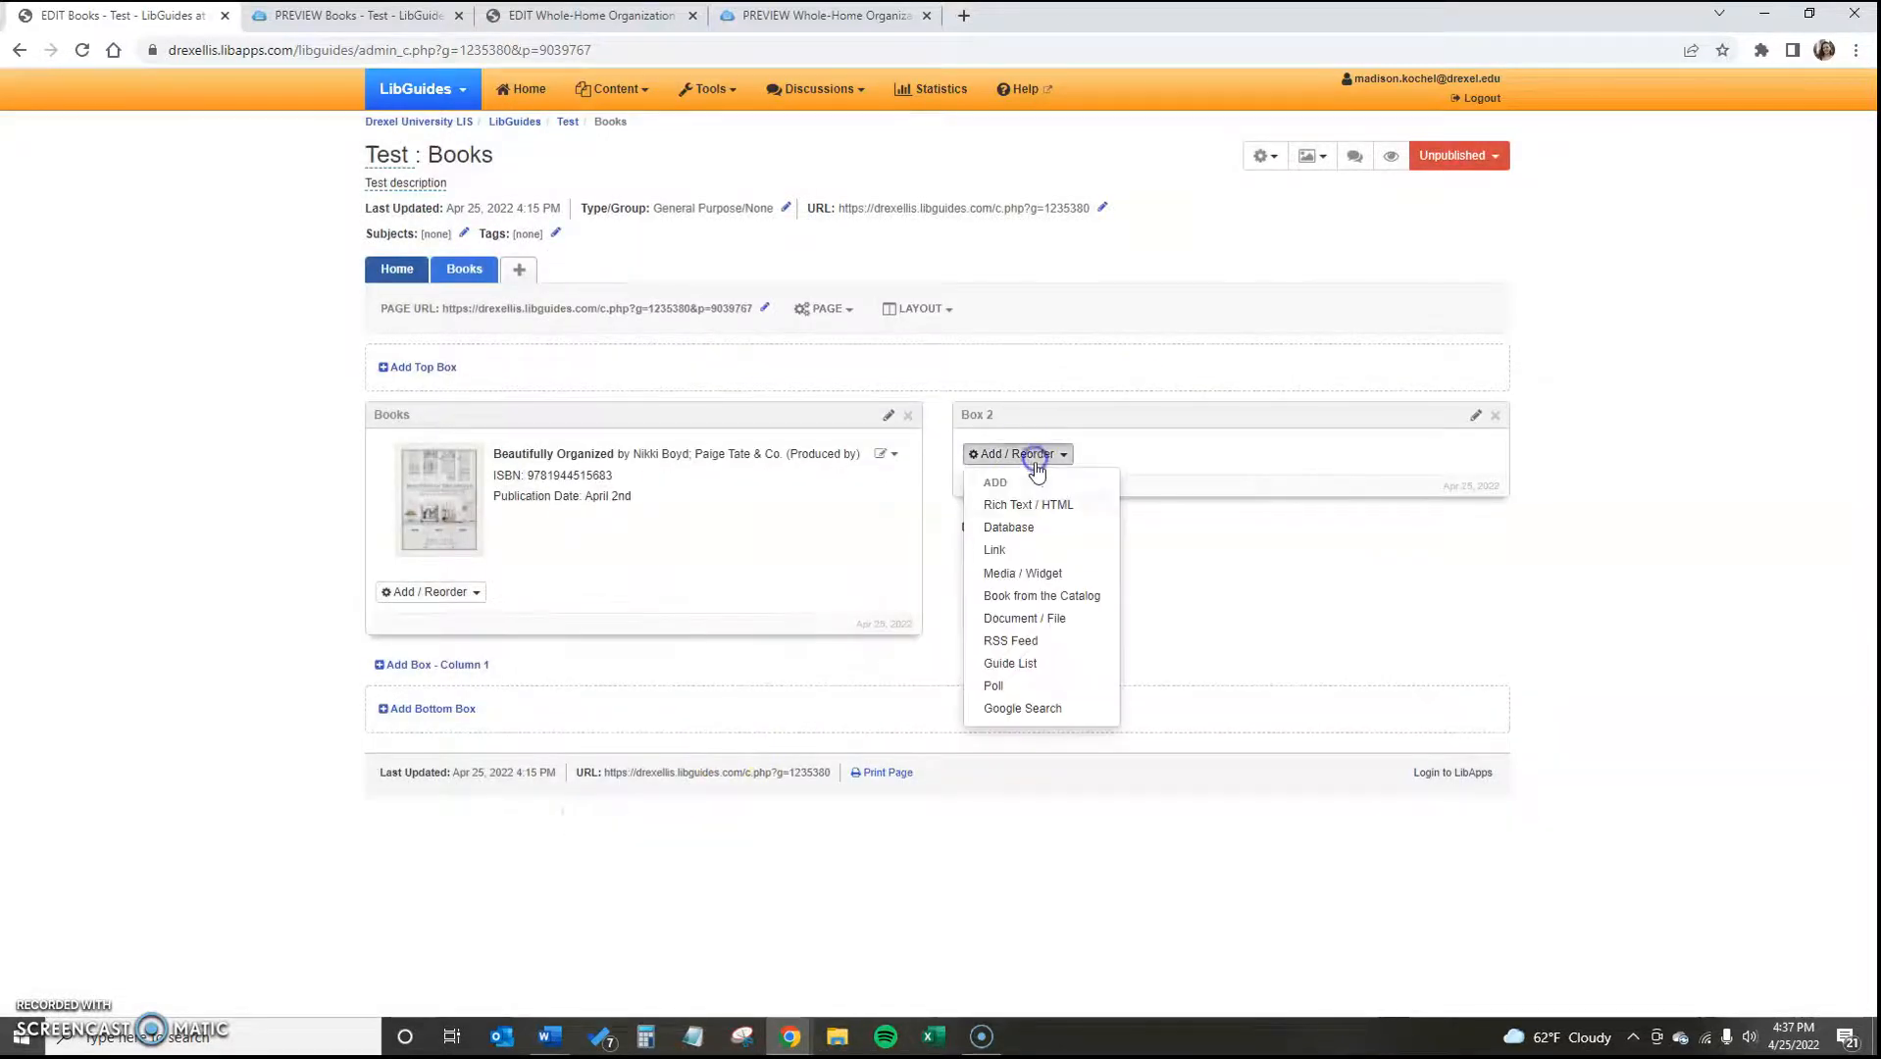
pyautogui.click(1030, 574)
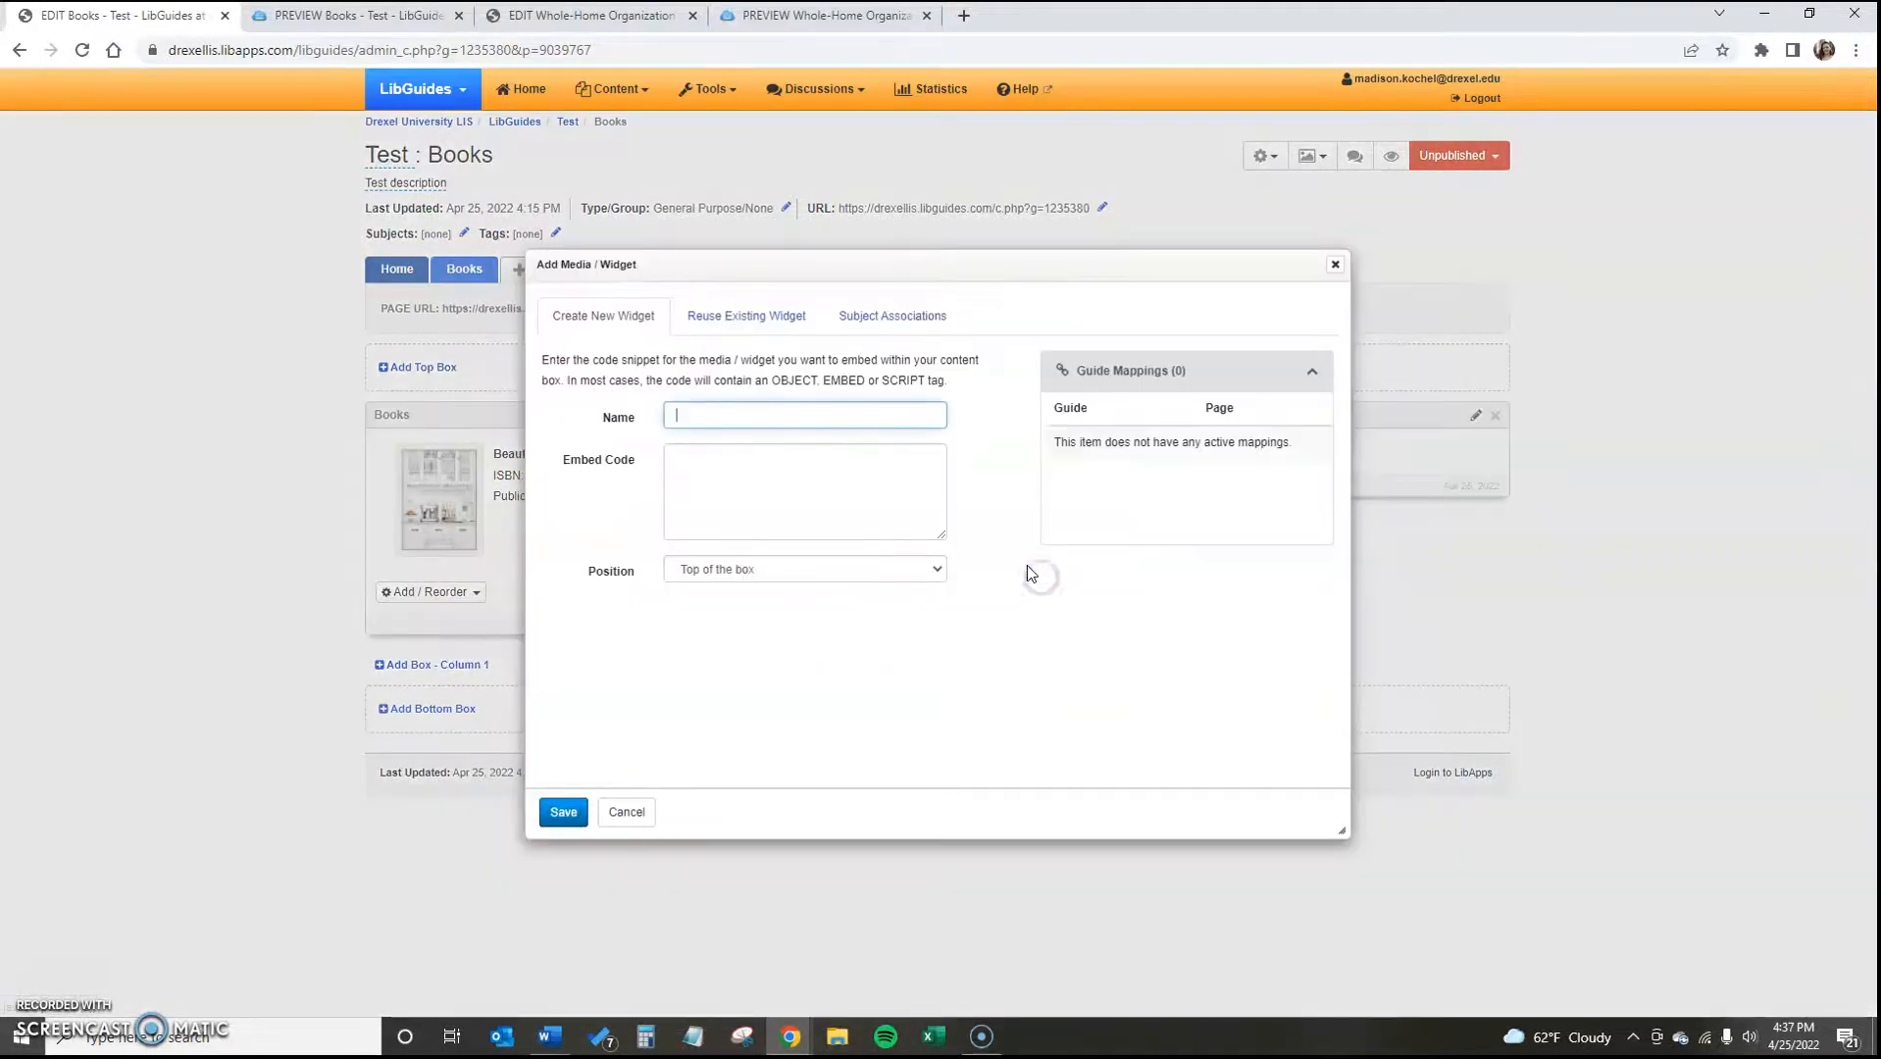
pyautogui.click(685, 486)
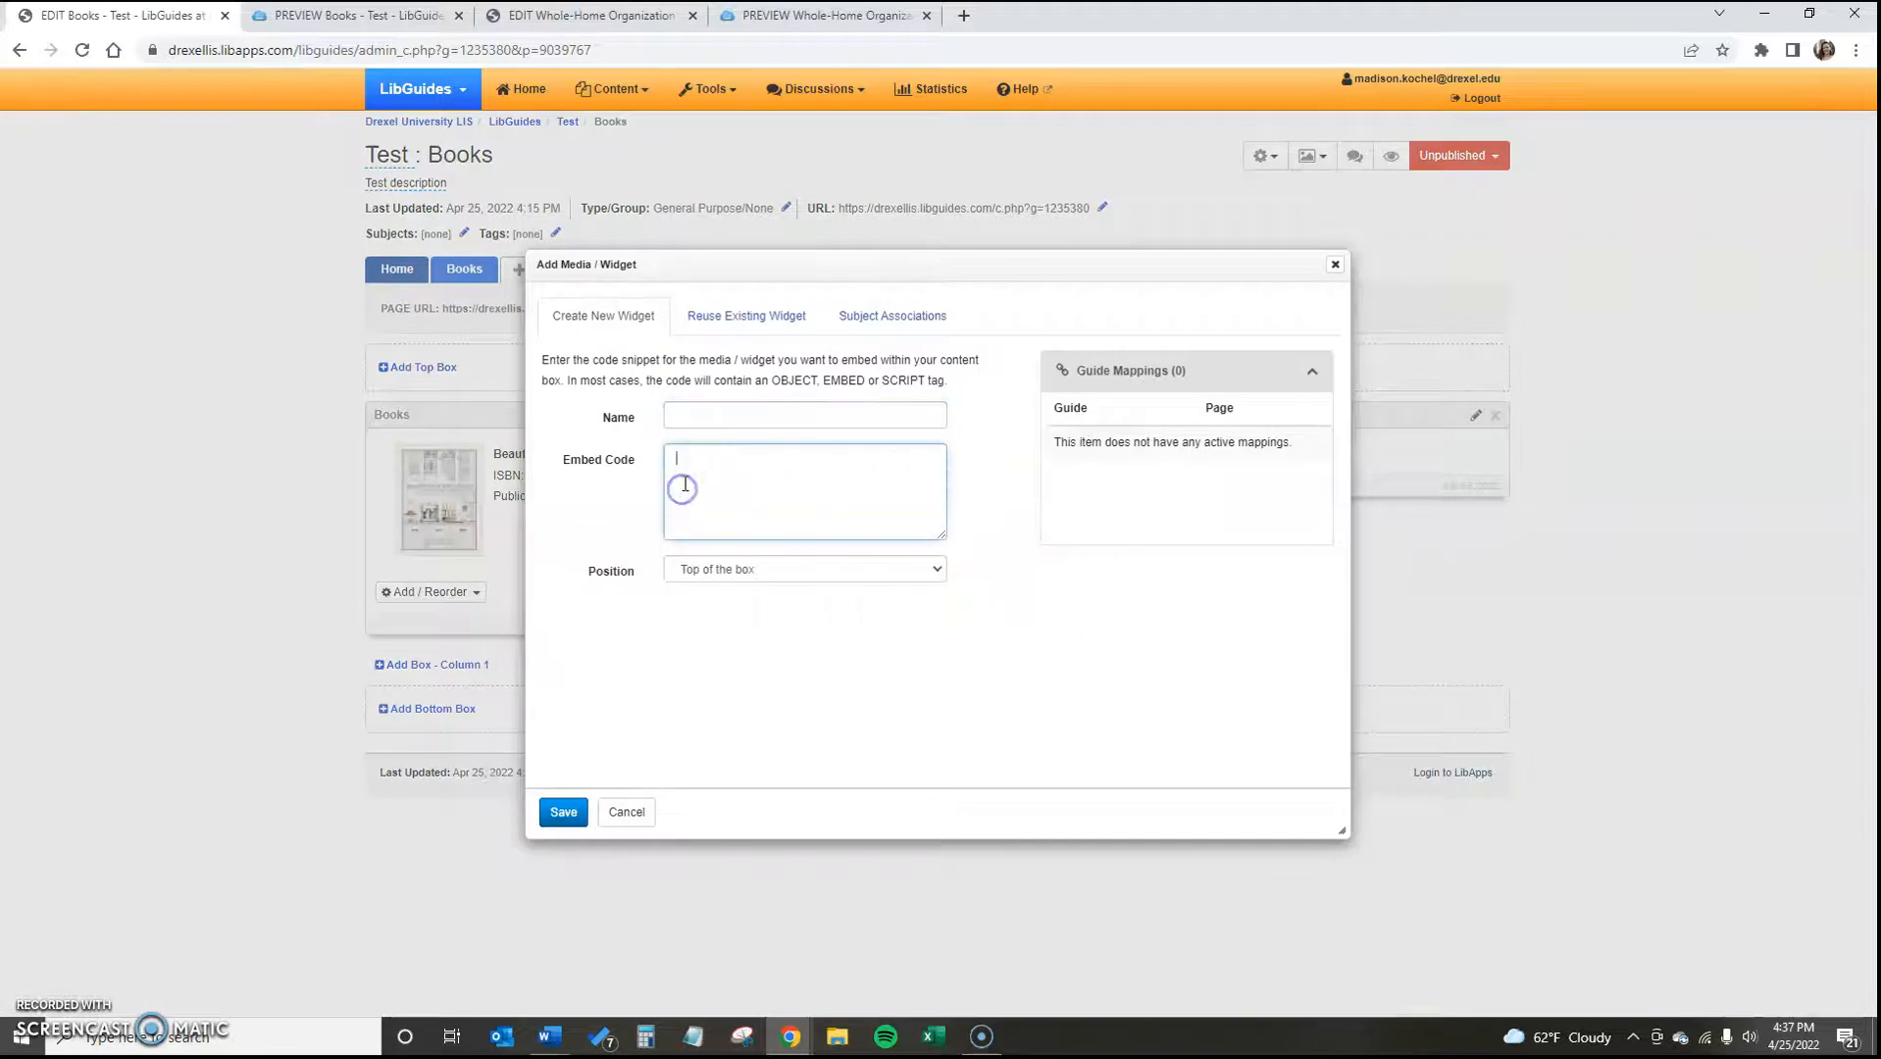
pyautogui.click(818, 501)
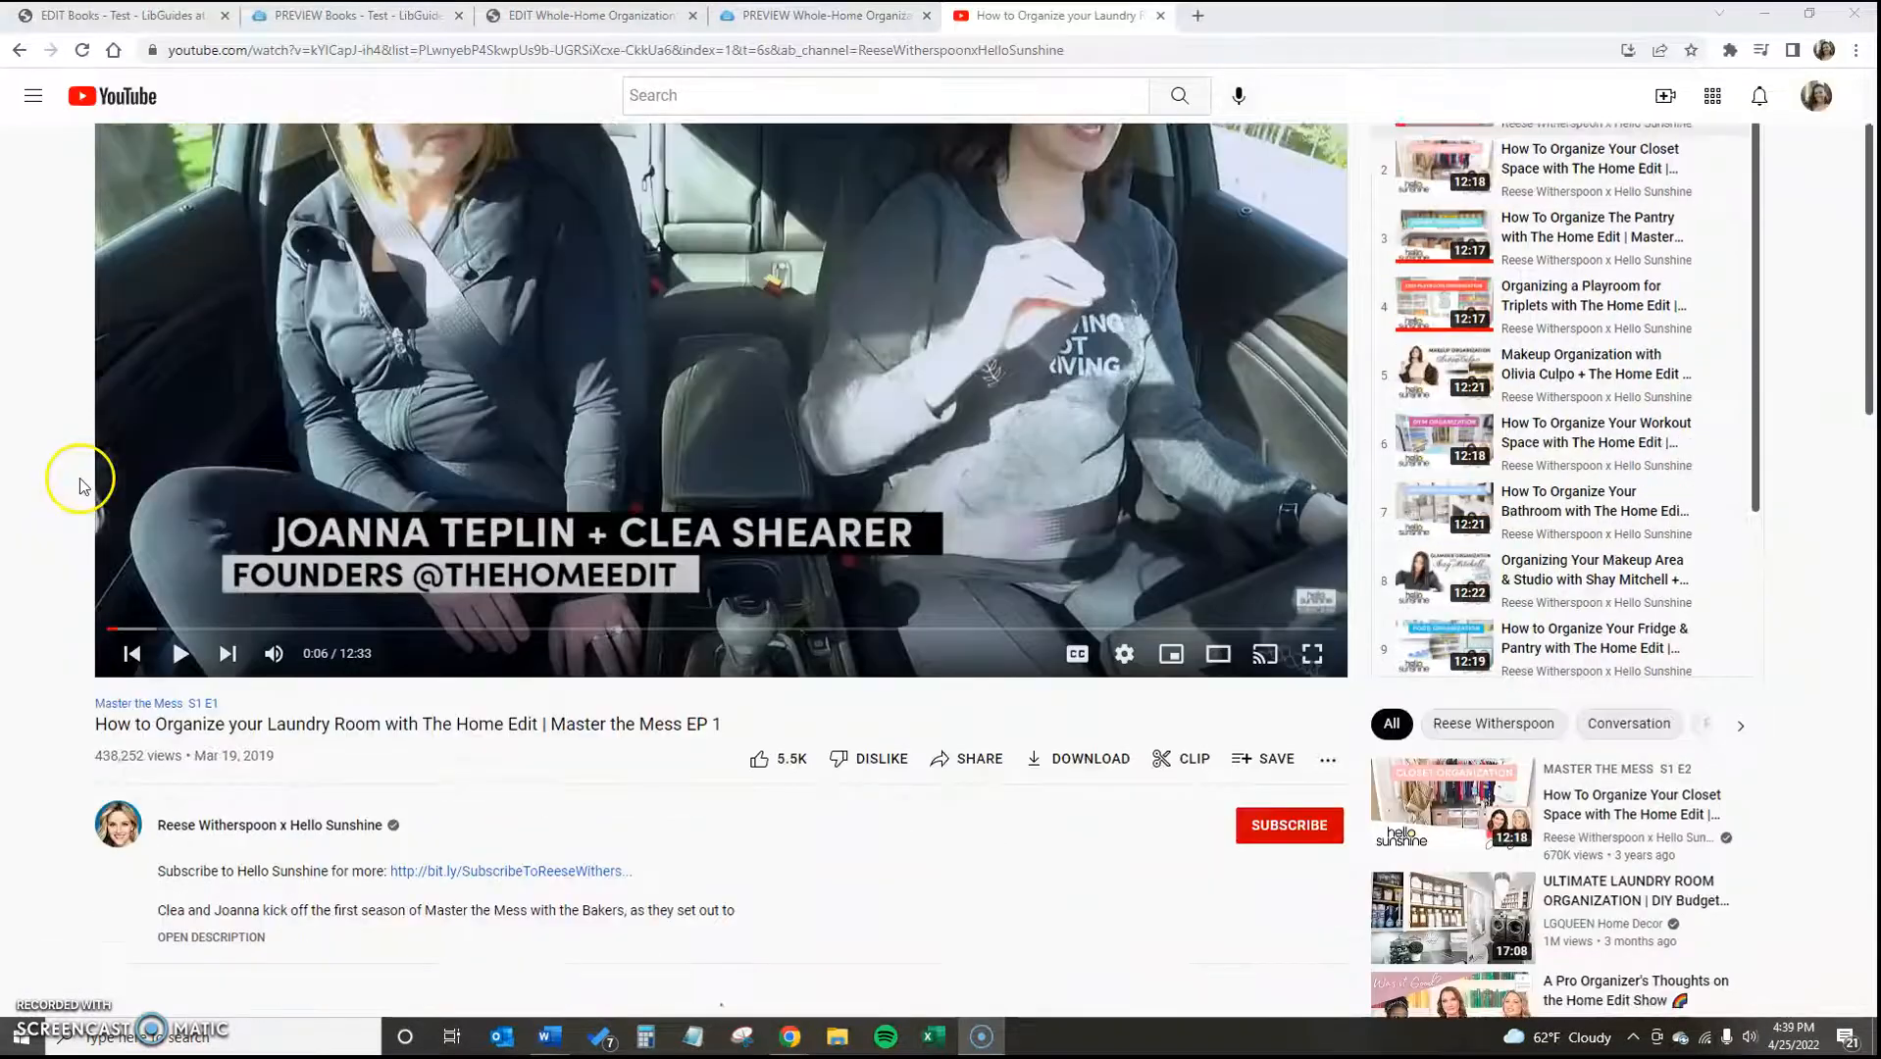
# On YouTube, copy the embed code of the "How to Organize your Laundry Room with The Home Edit" video
pyautogui.scroll(-1, 84, 484)
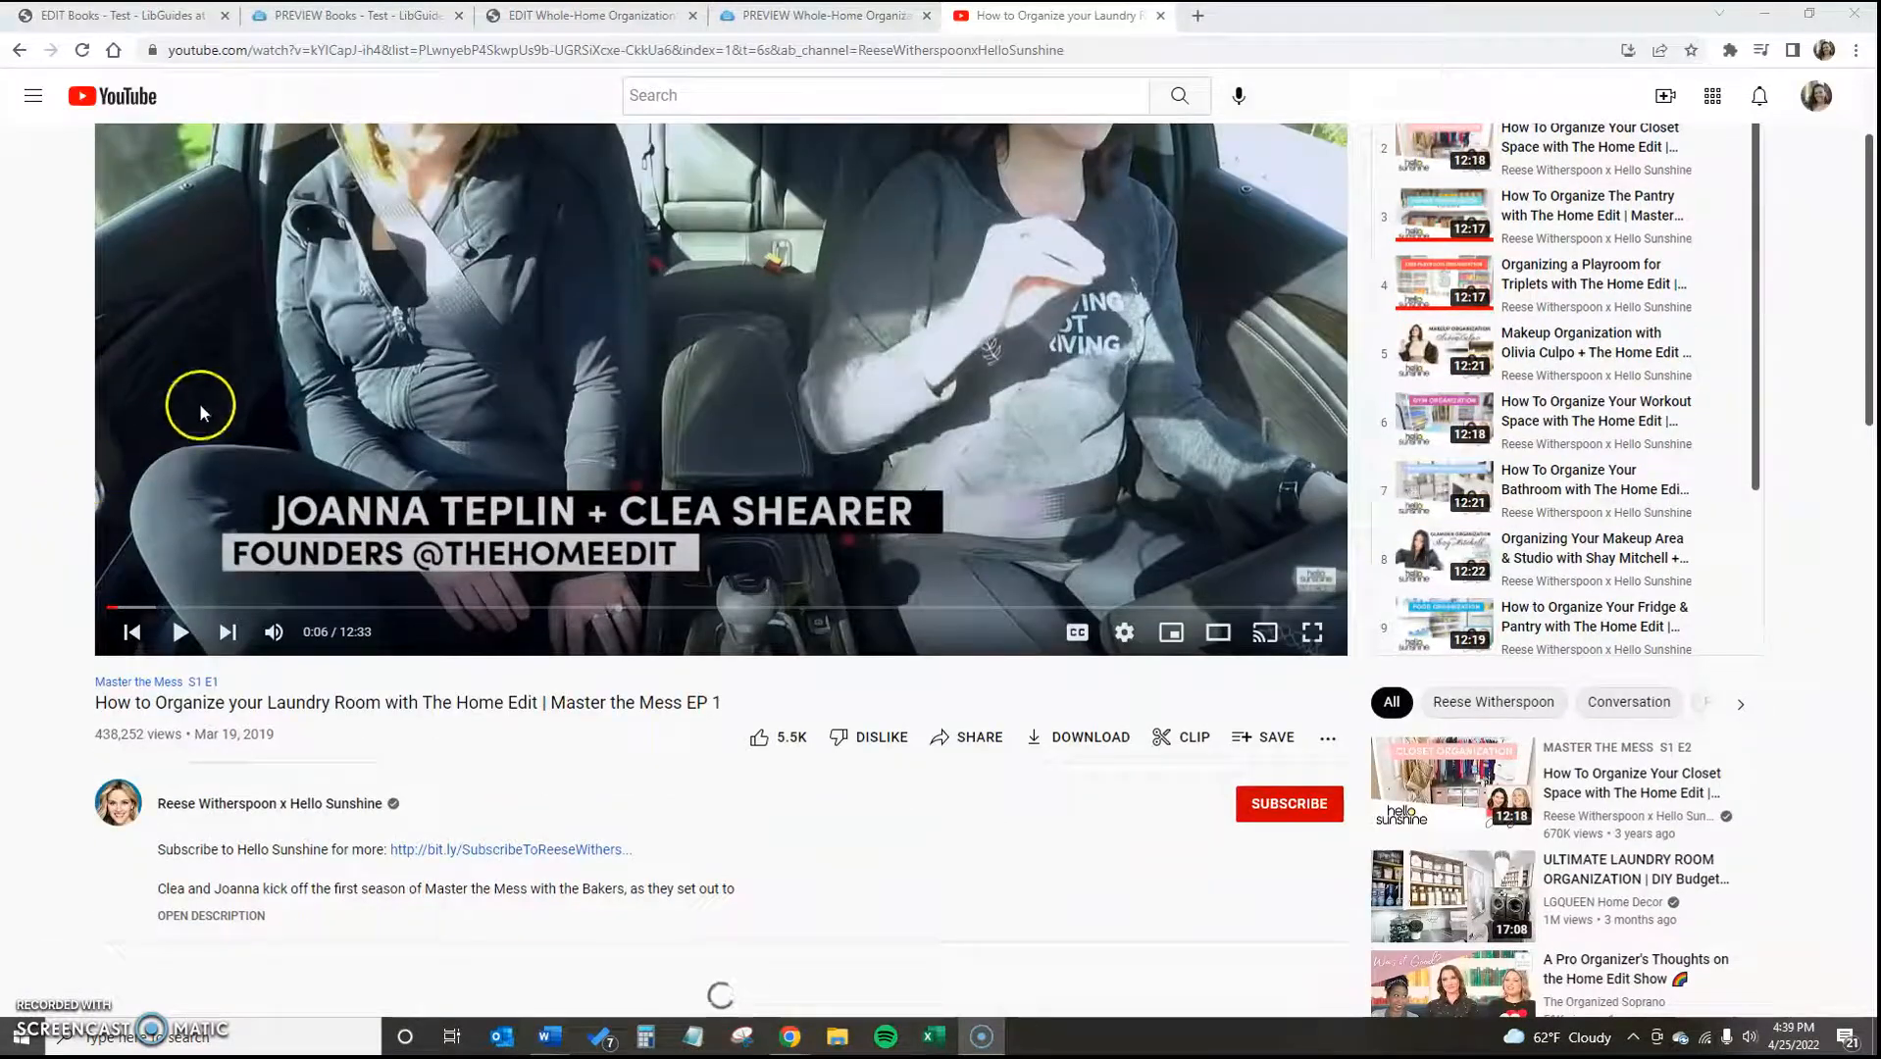
pyautogui.scroll(-3, 834, 633)
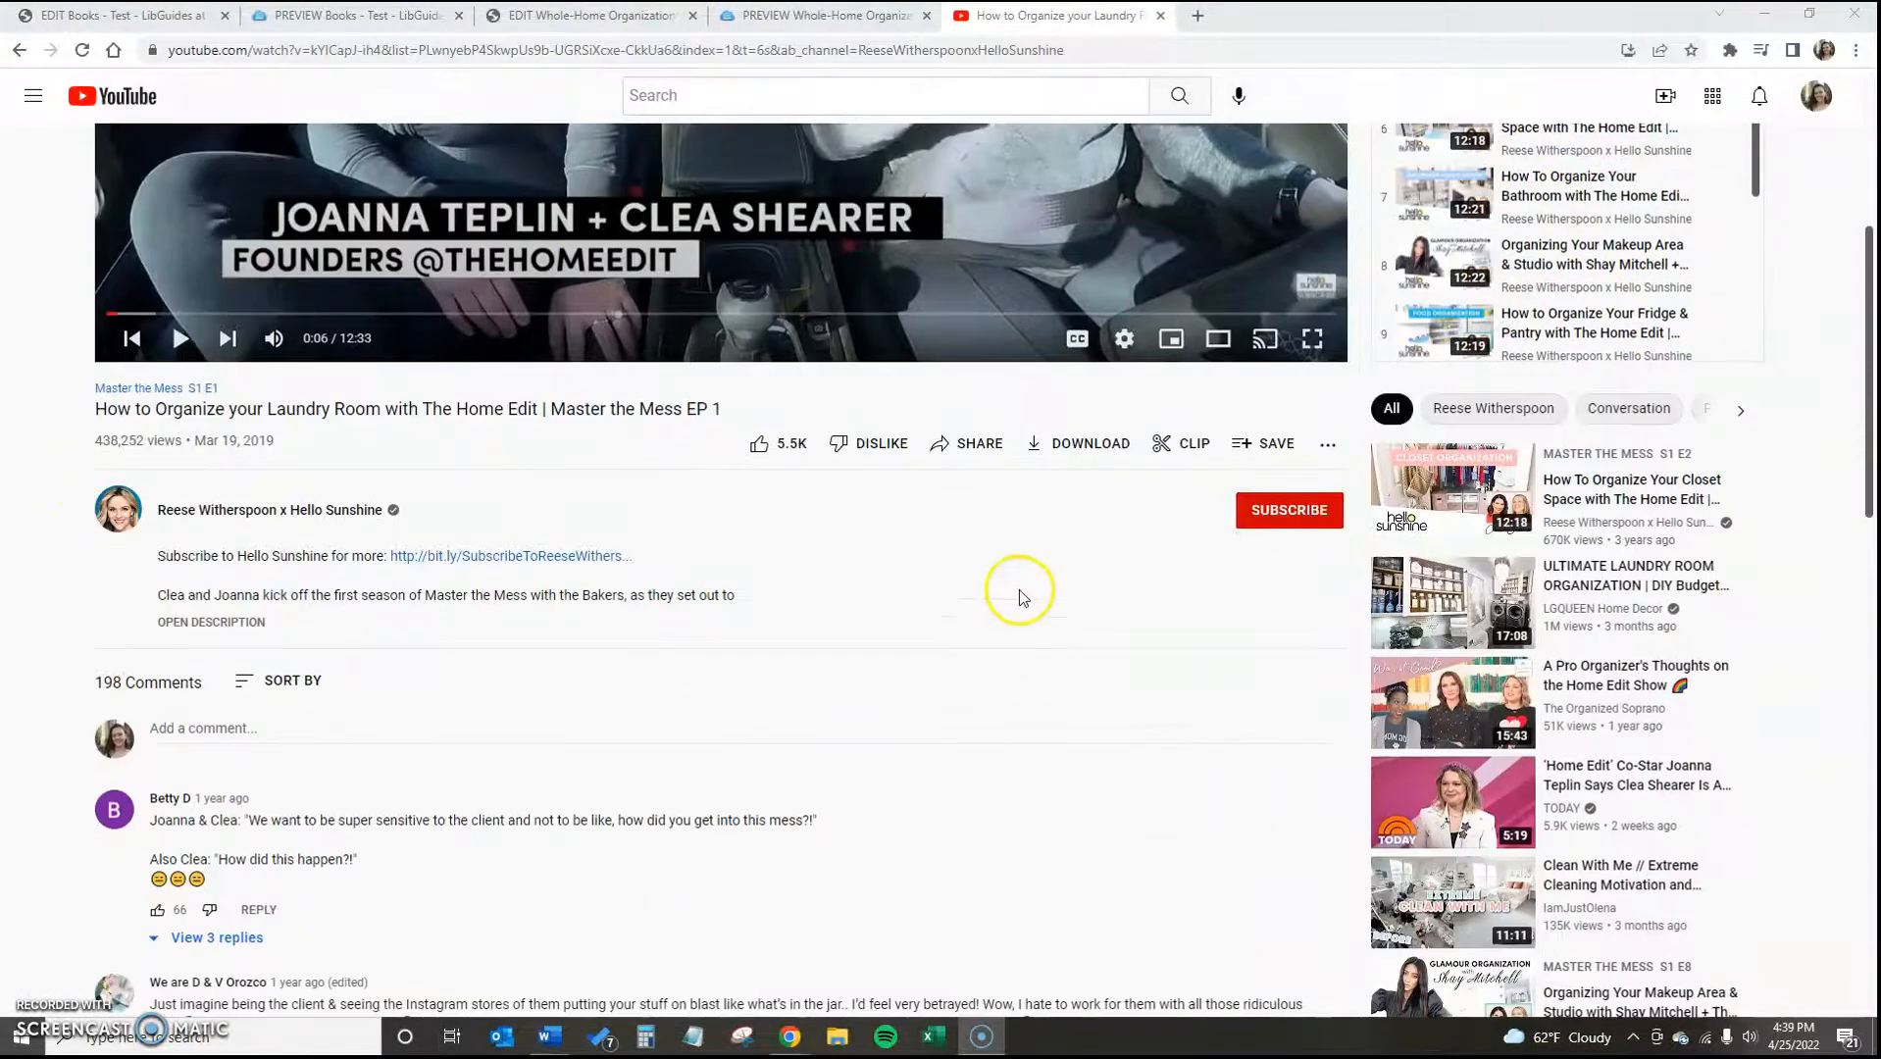
pyautogui.click(974, 450)
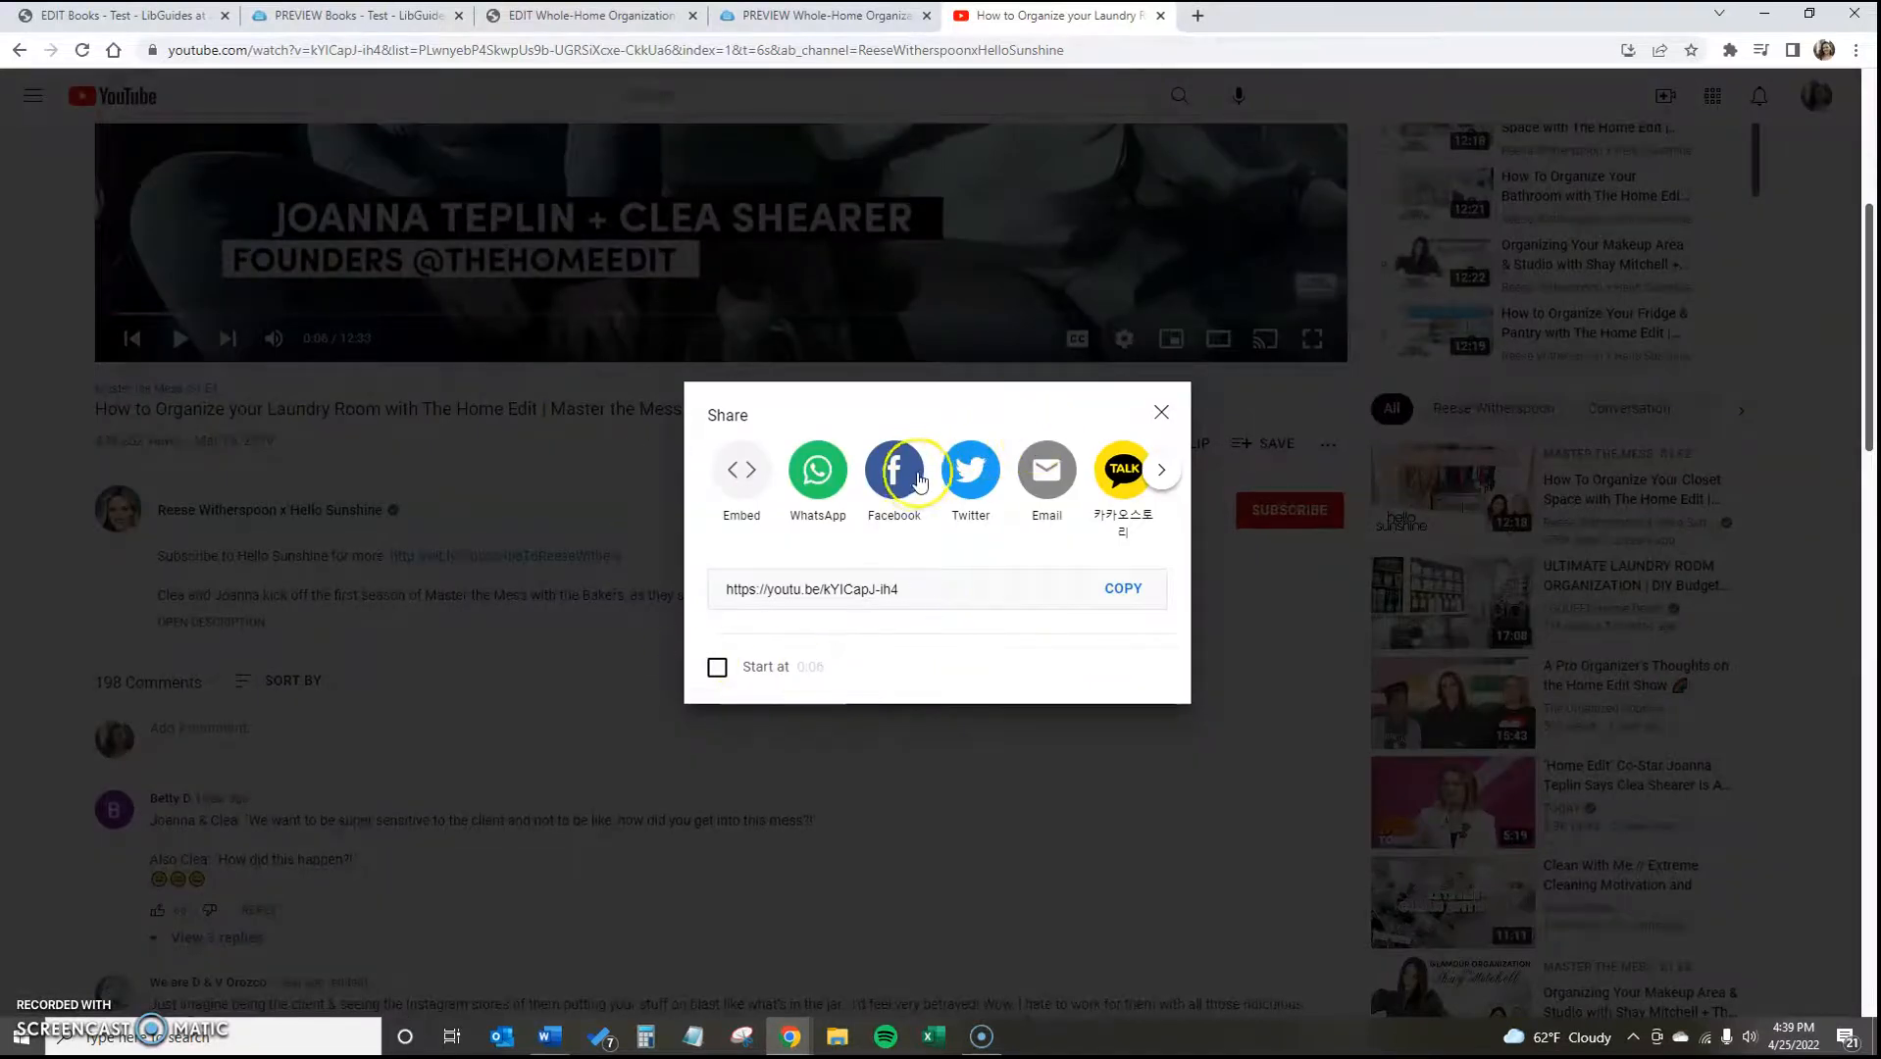
pyautogui.click(754, 494)
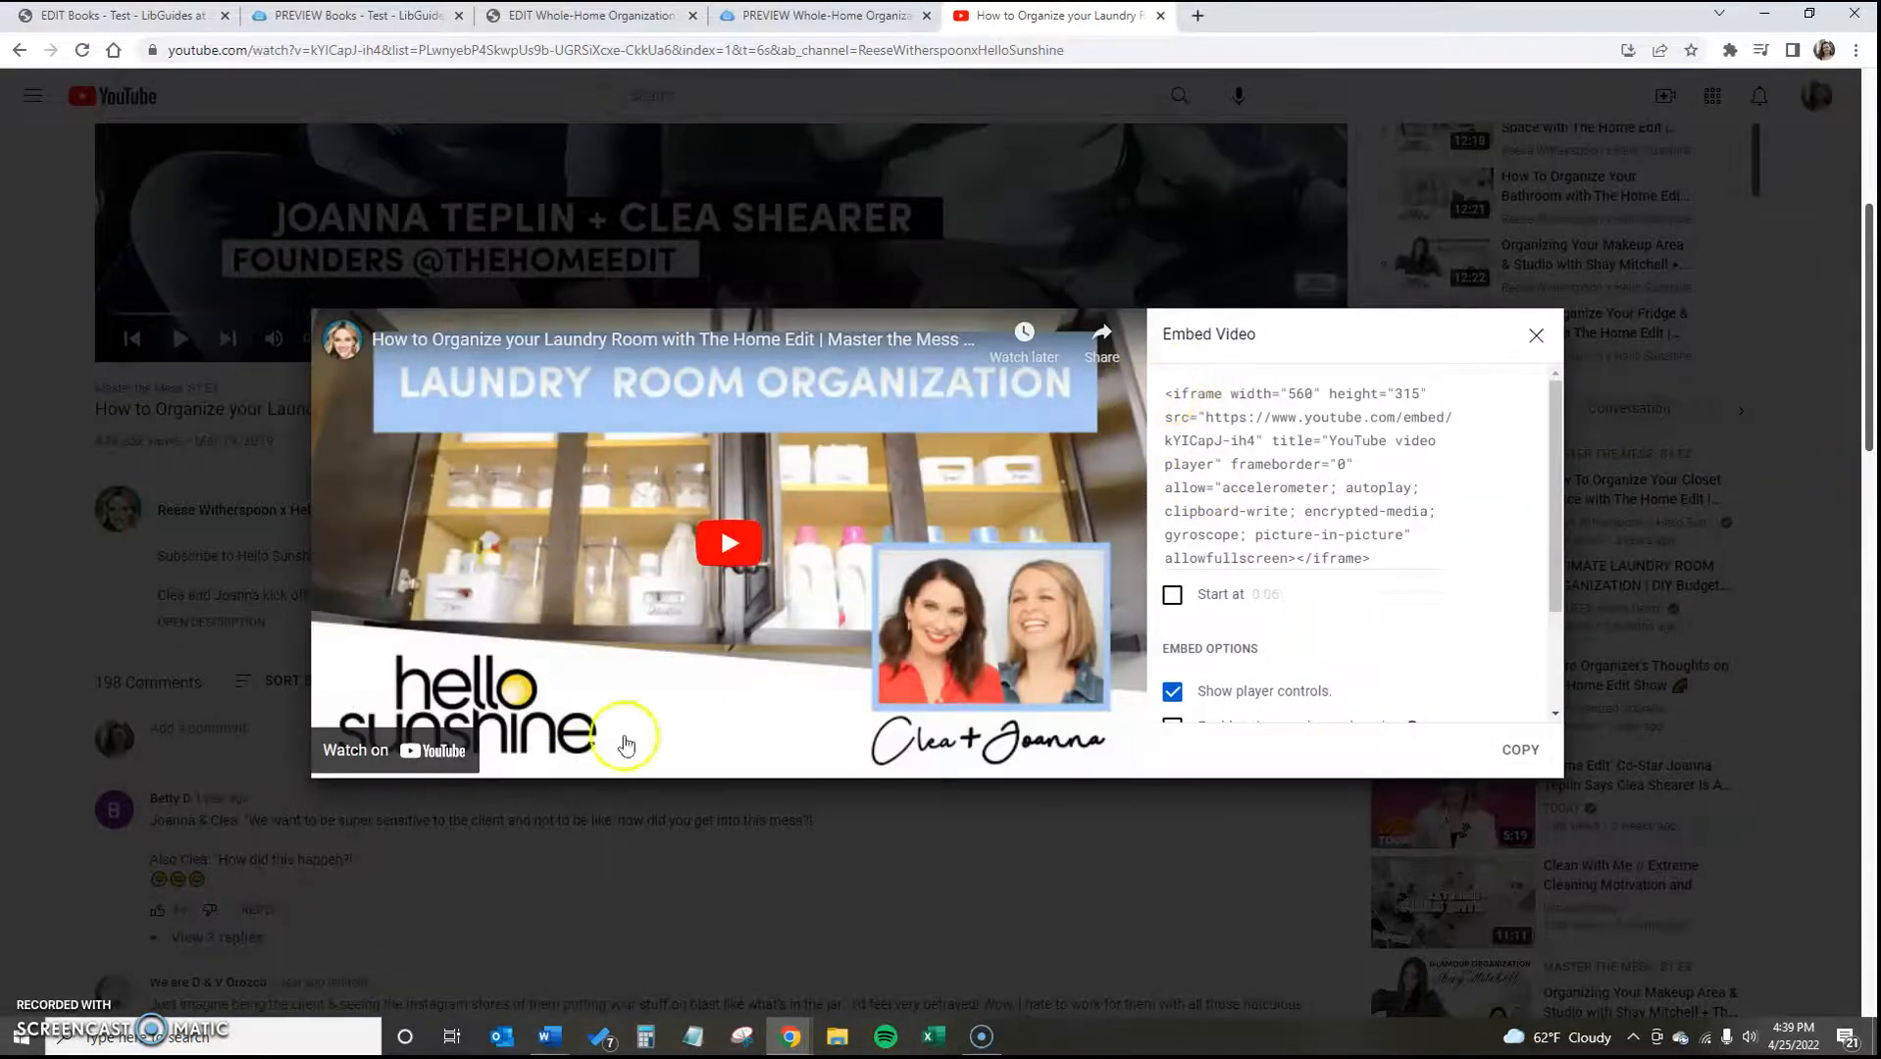
pyautogui.moveTo(1169, 392); pyautogui.dragTo(1440, 675)
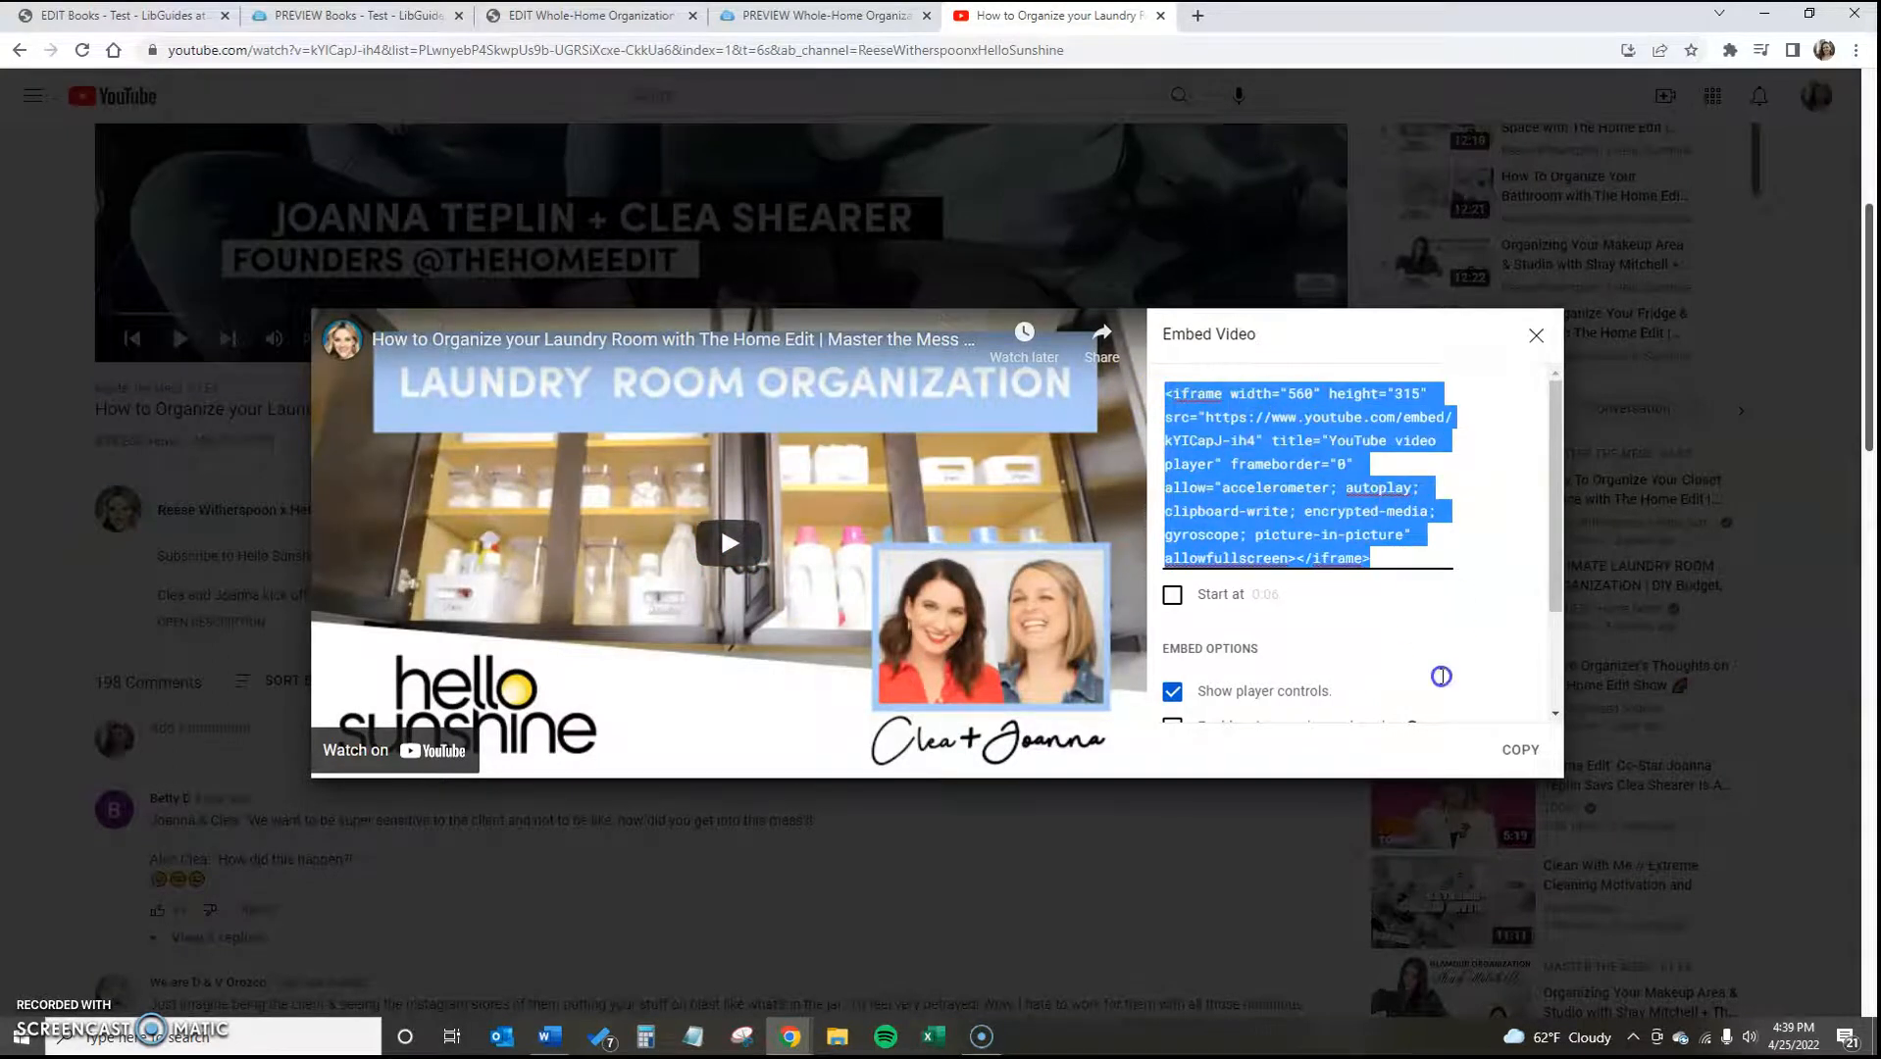
pyautogui.scroll(-3, 1424, 644)
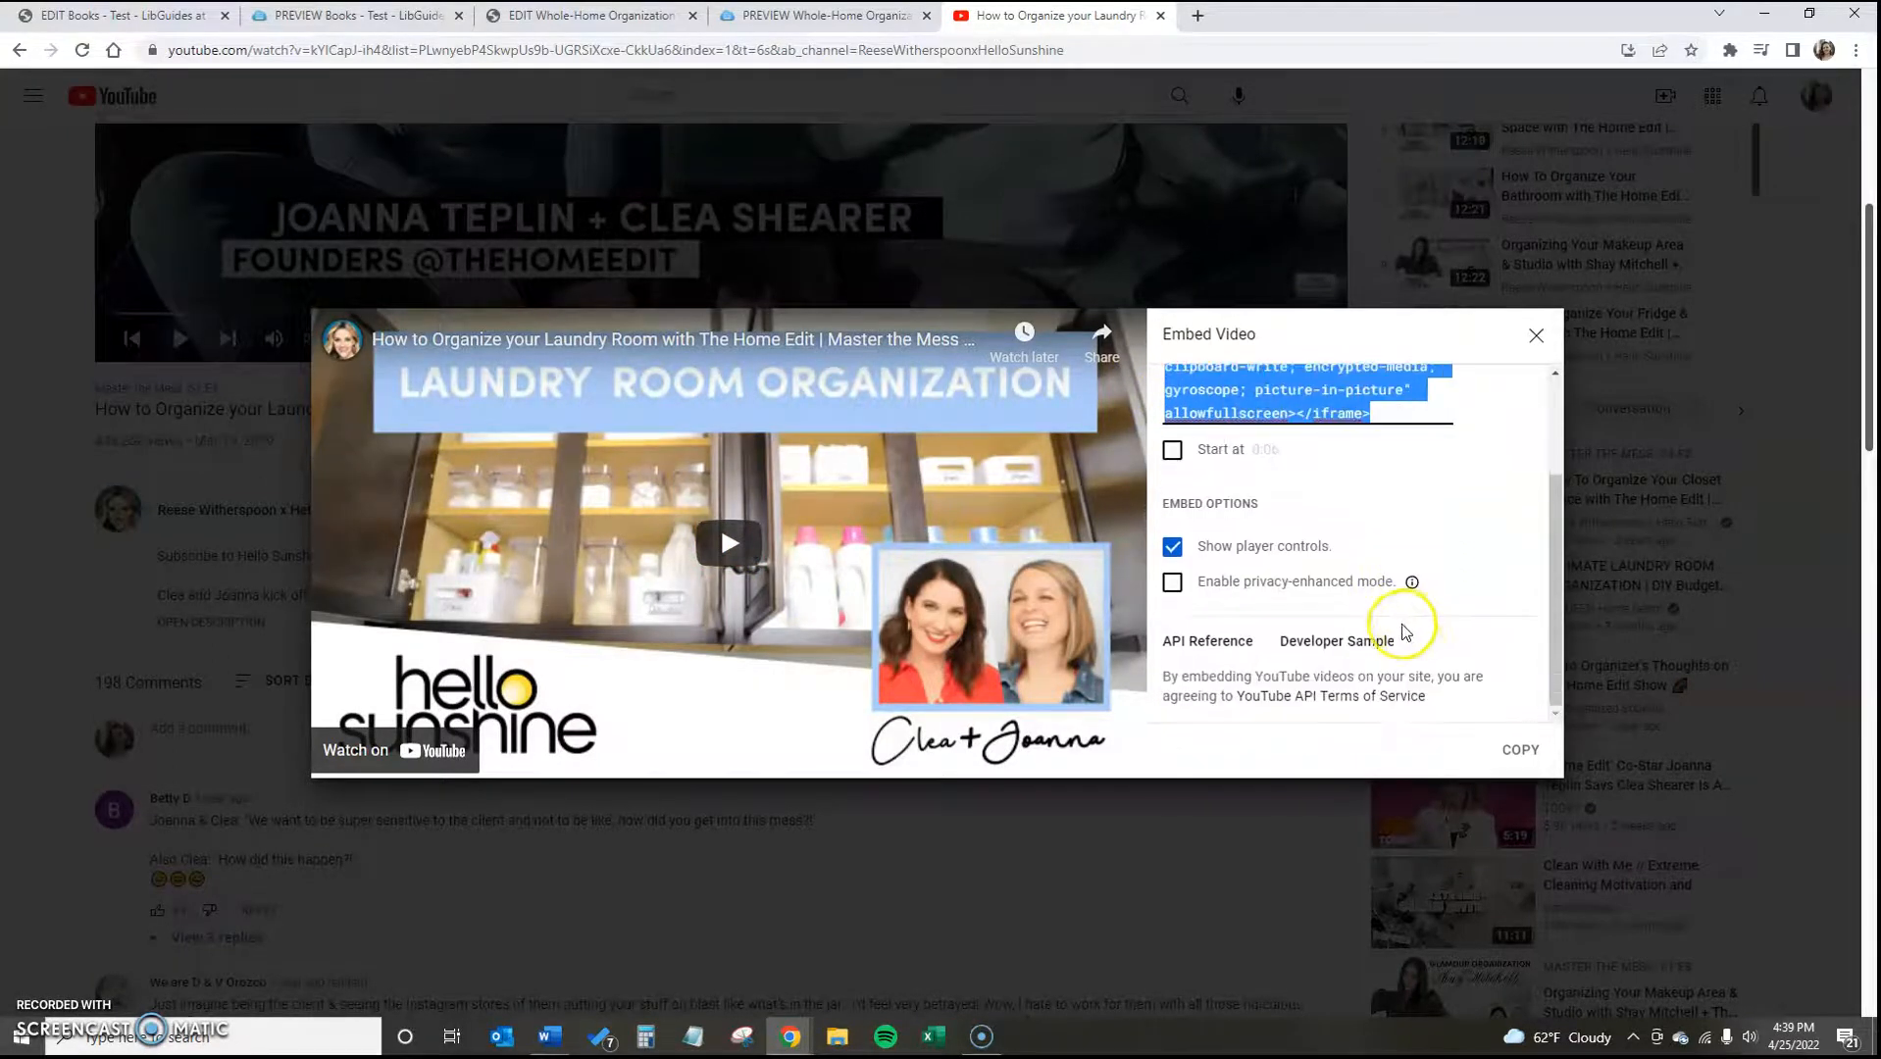
pyautogui.click(1520, 750)
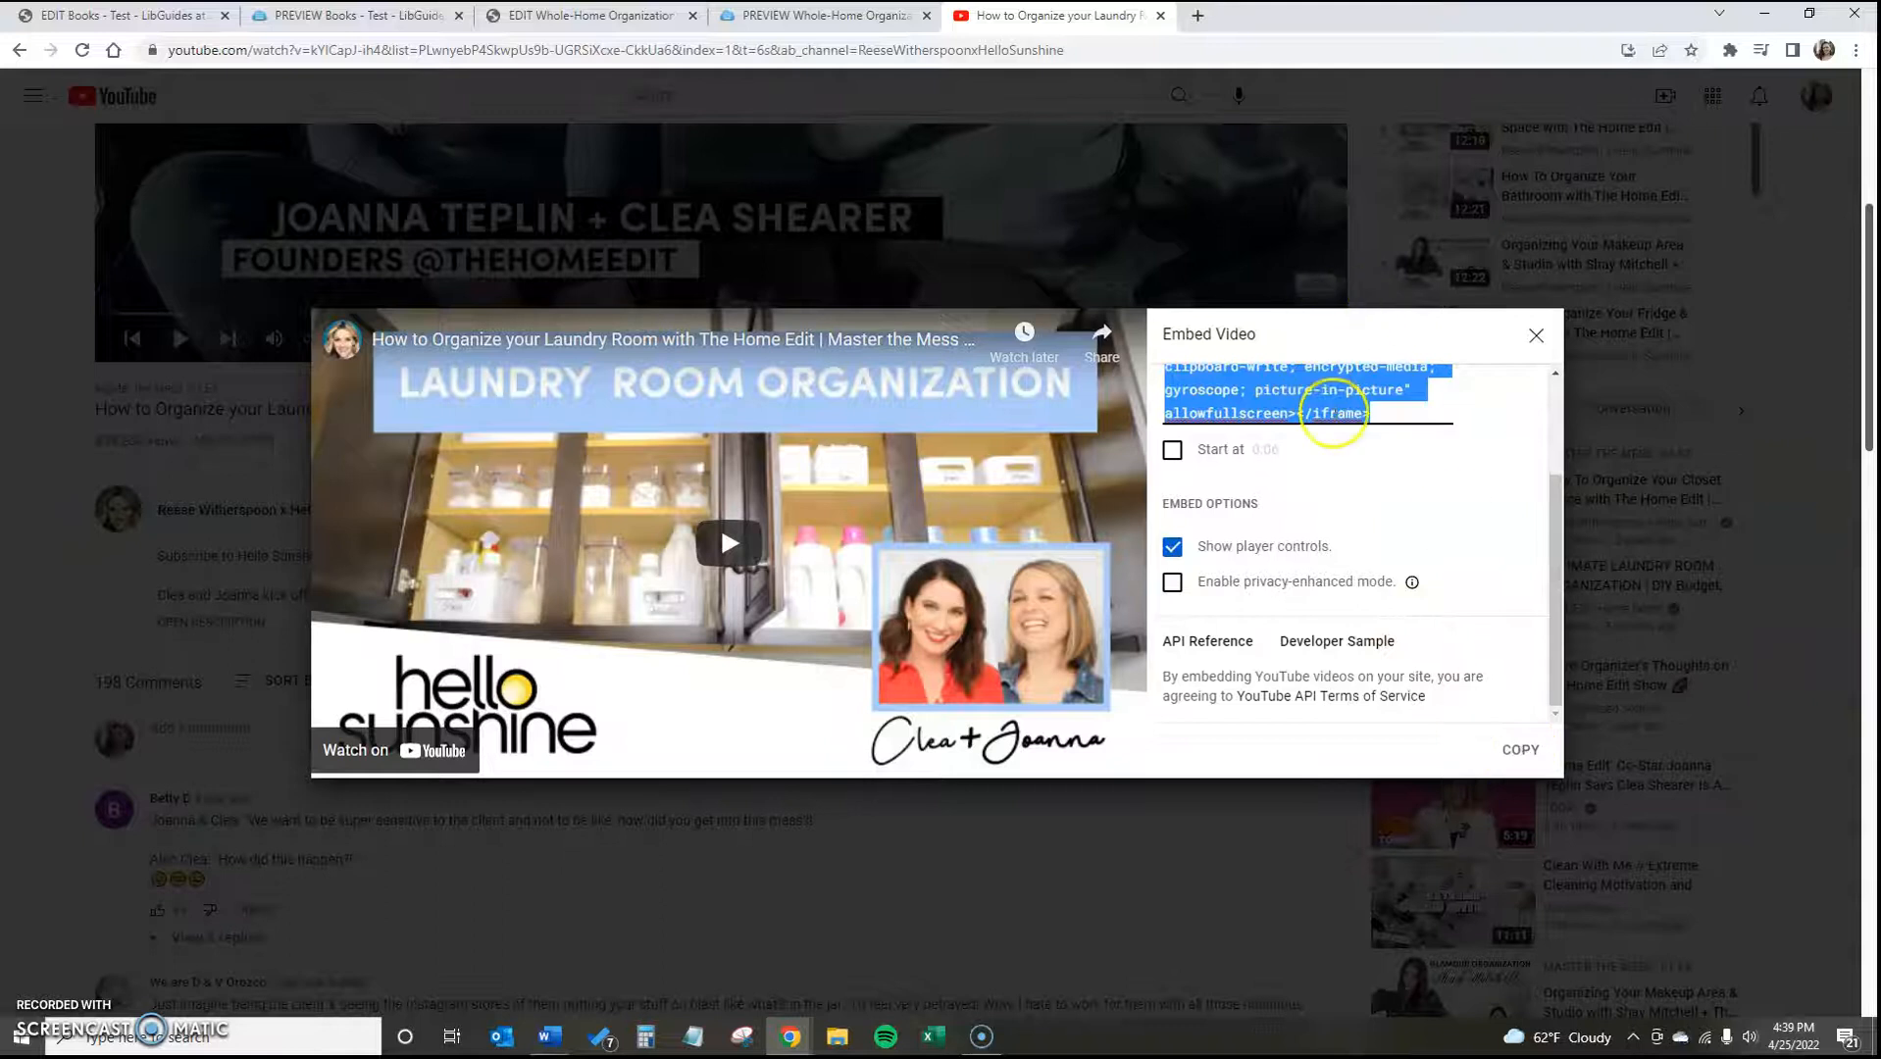
pyautogui.click(1520, 751)
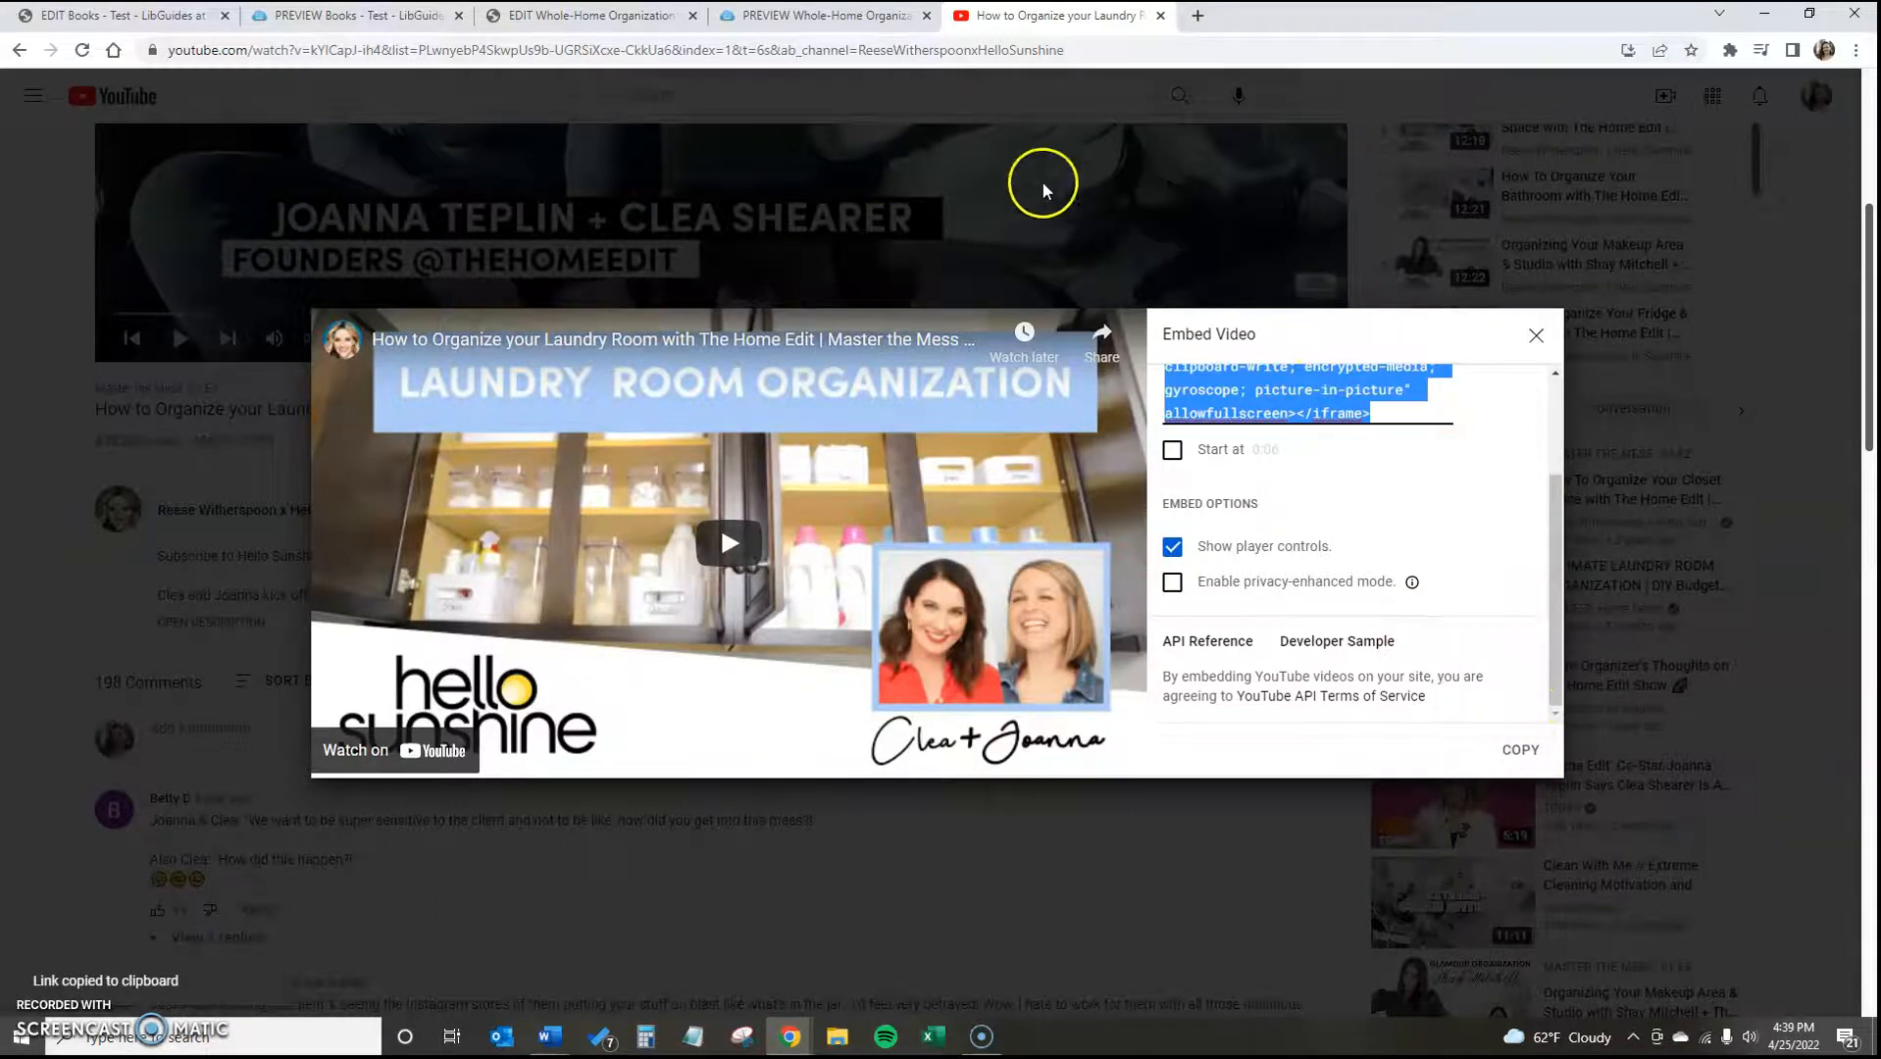
pyautogui.click(1540, 341)
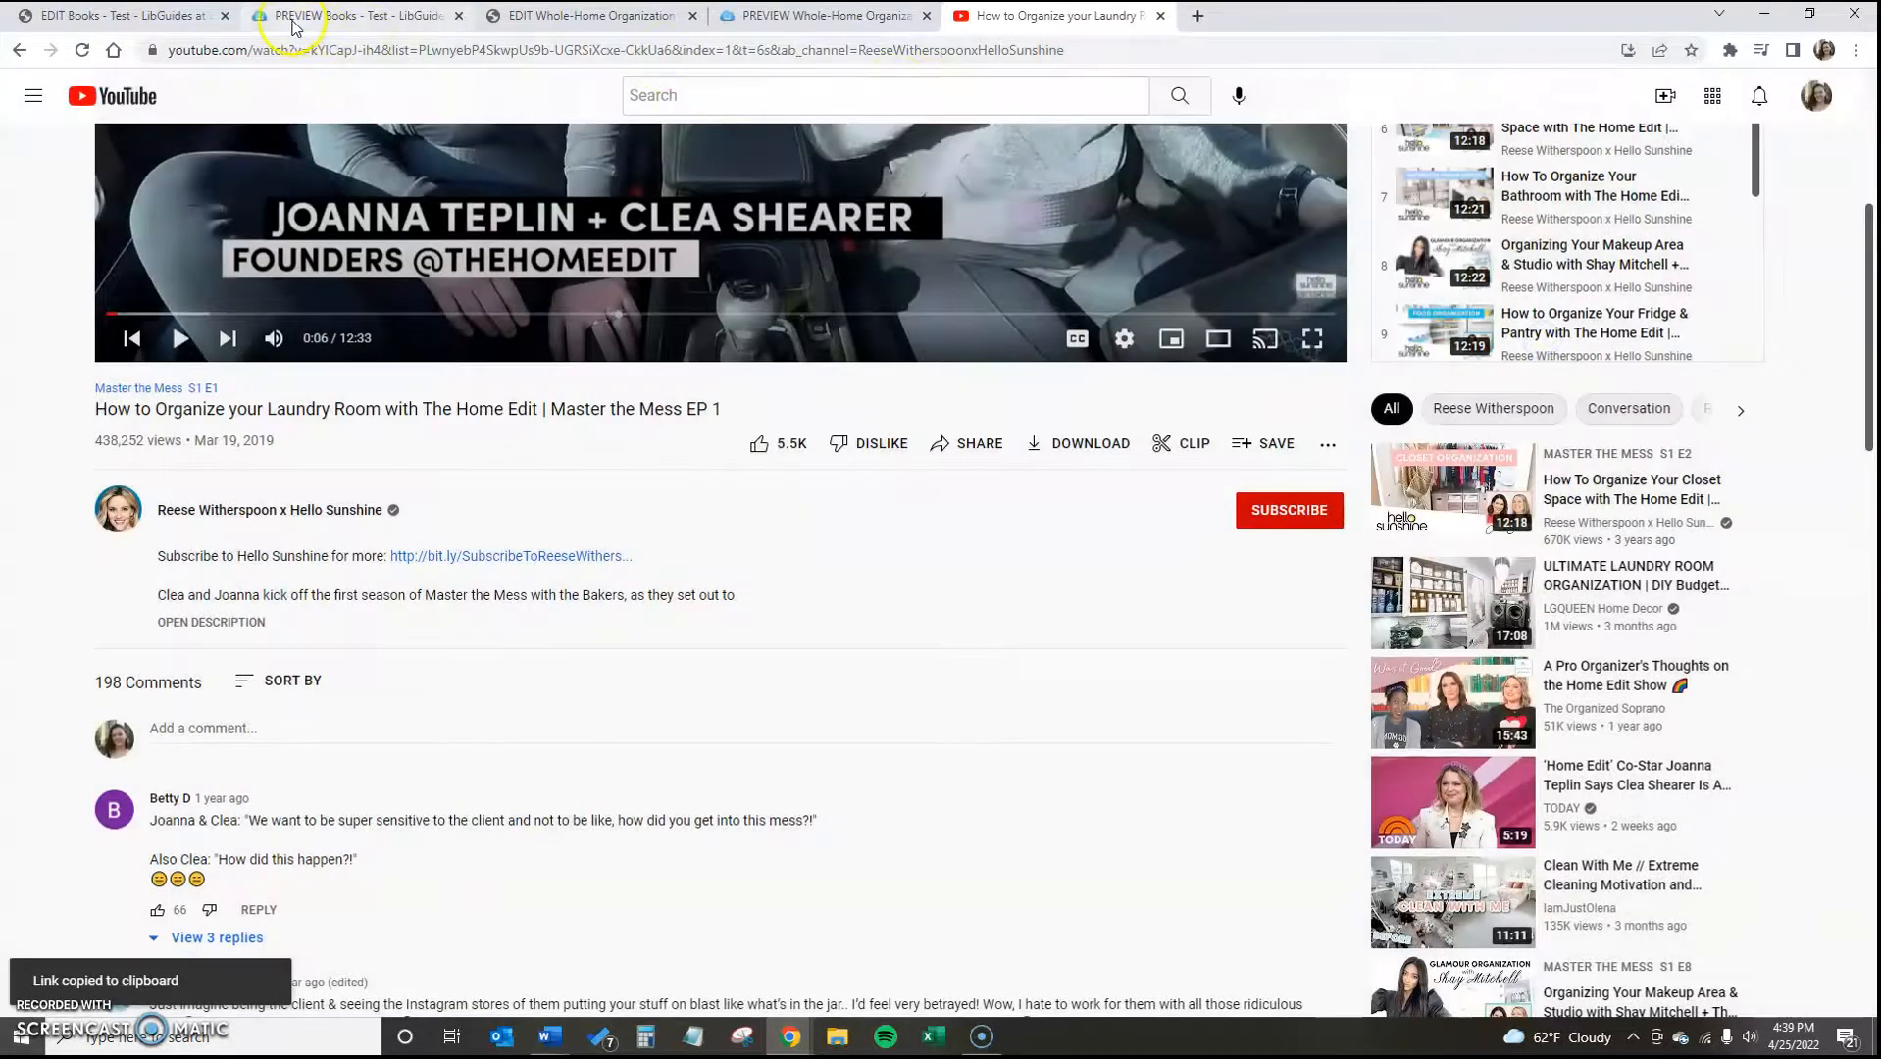
# Paste the copied YouTube embed code into Box 2's new widget in LibGuides, give the widget a name and save it
pyautogui.click(123, 15)
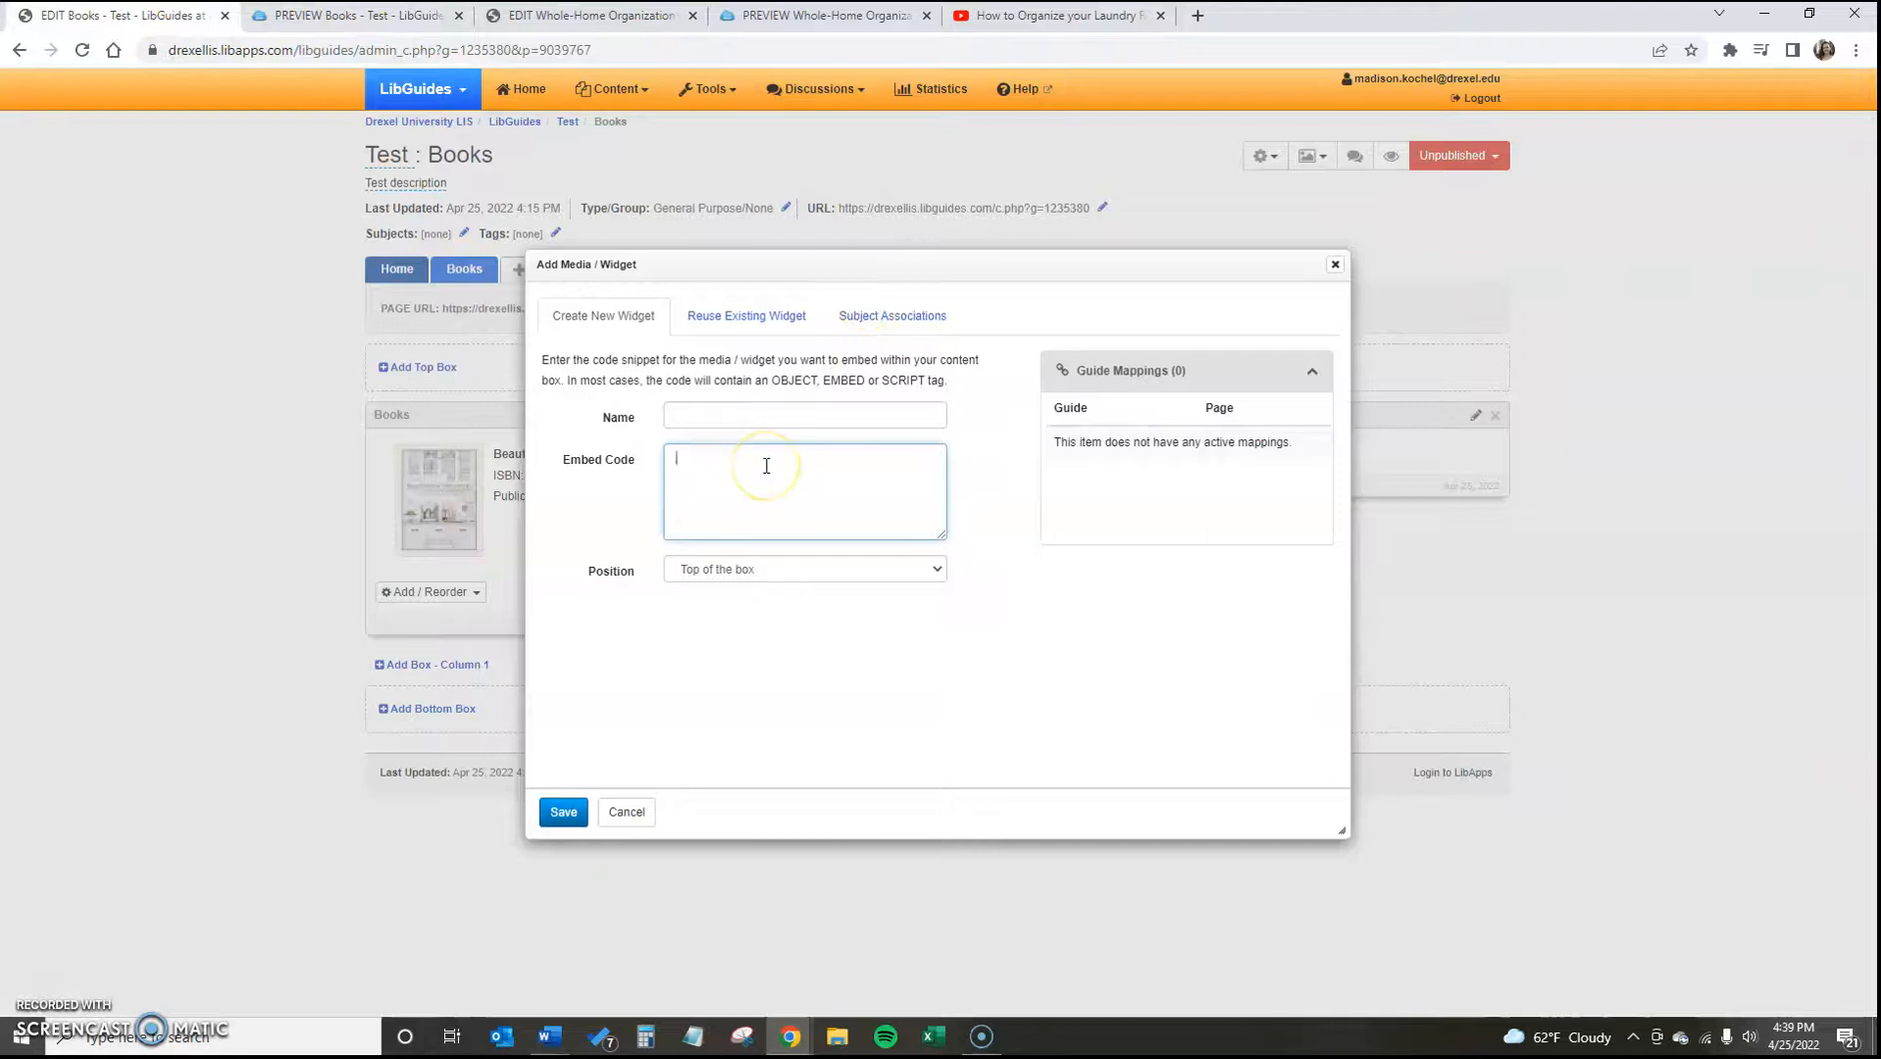
pyautogui.hotkey('ctrl', 'v')
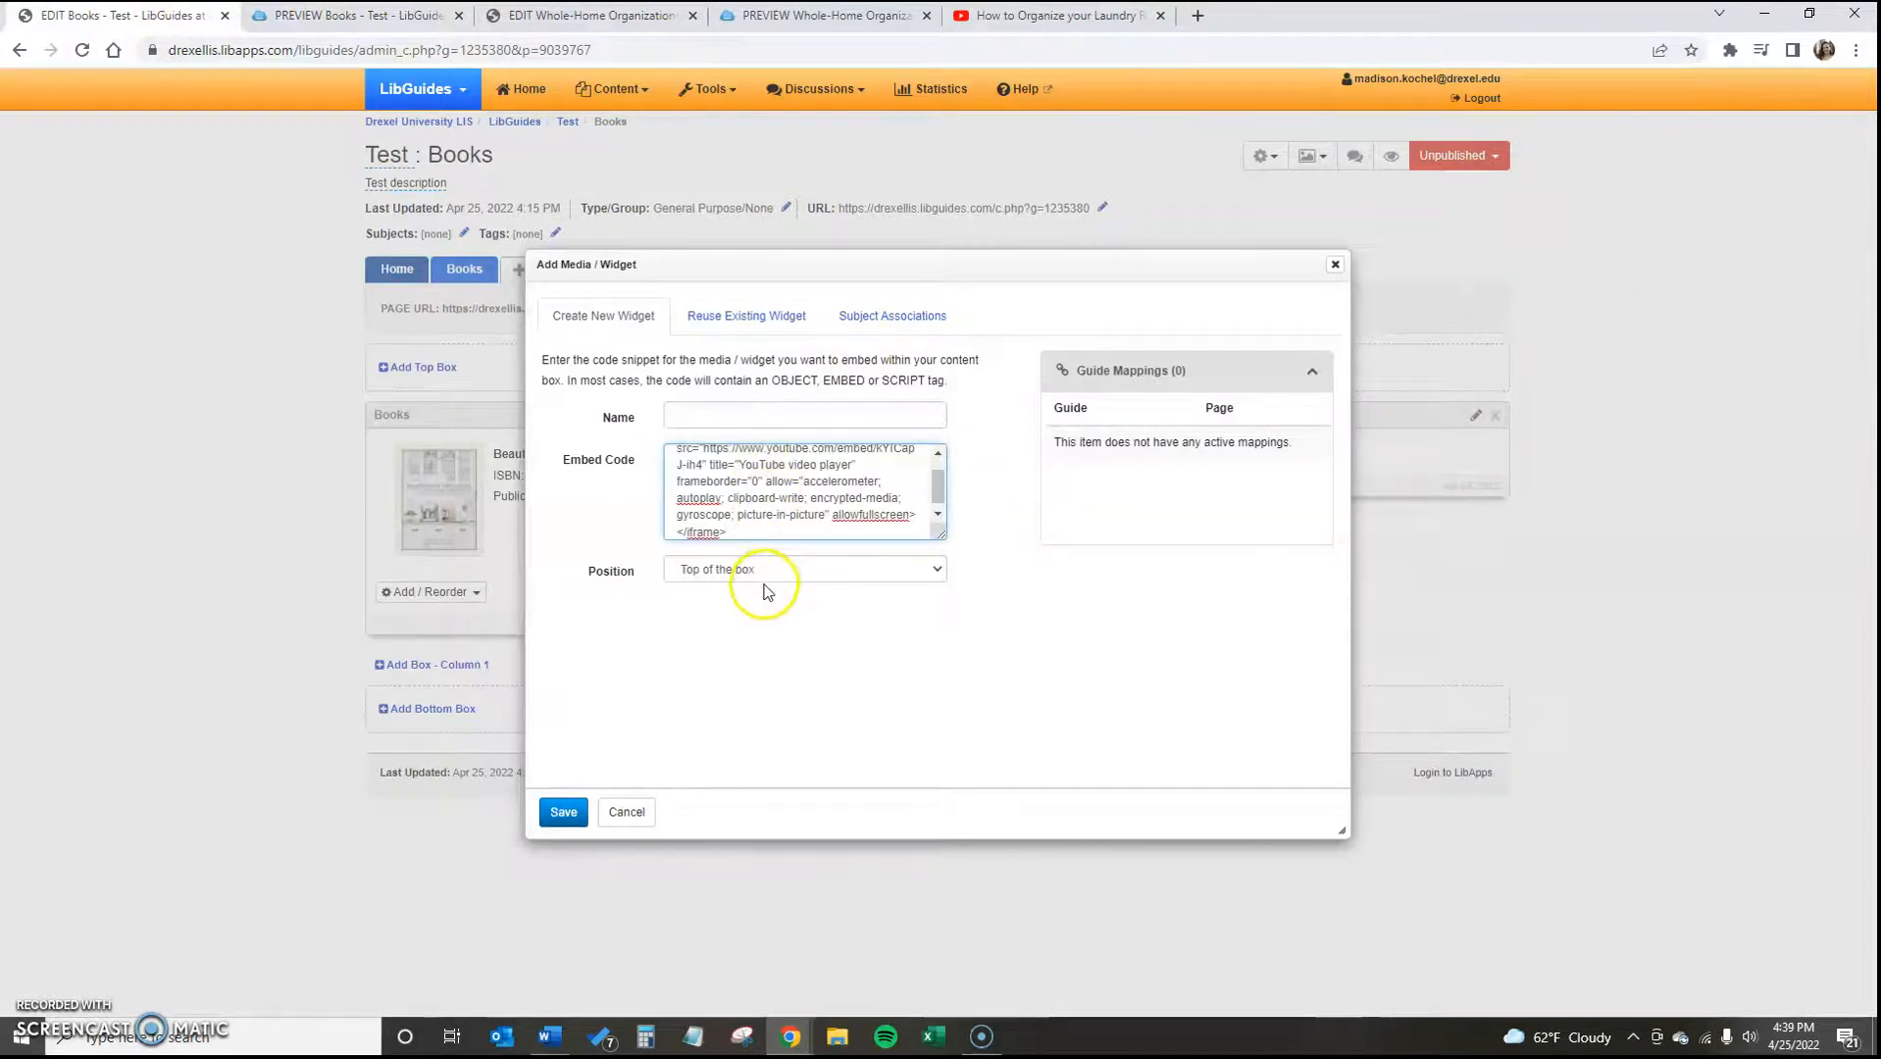
pyautogui.click(755, 424)
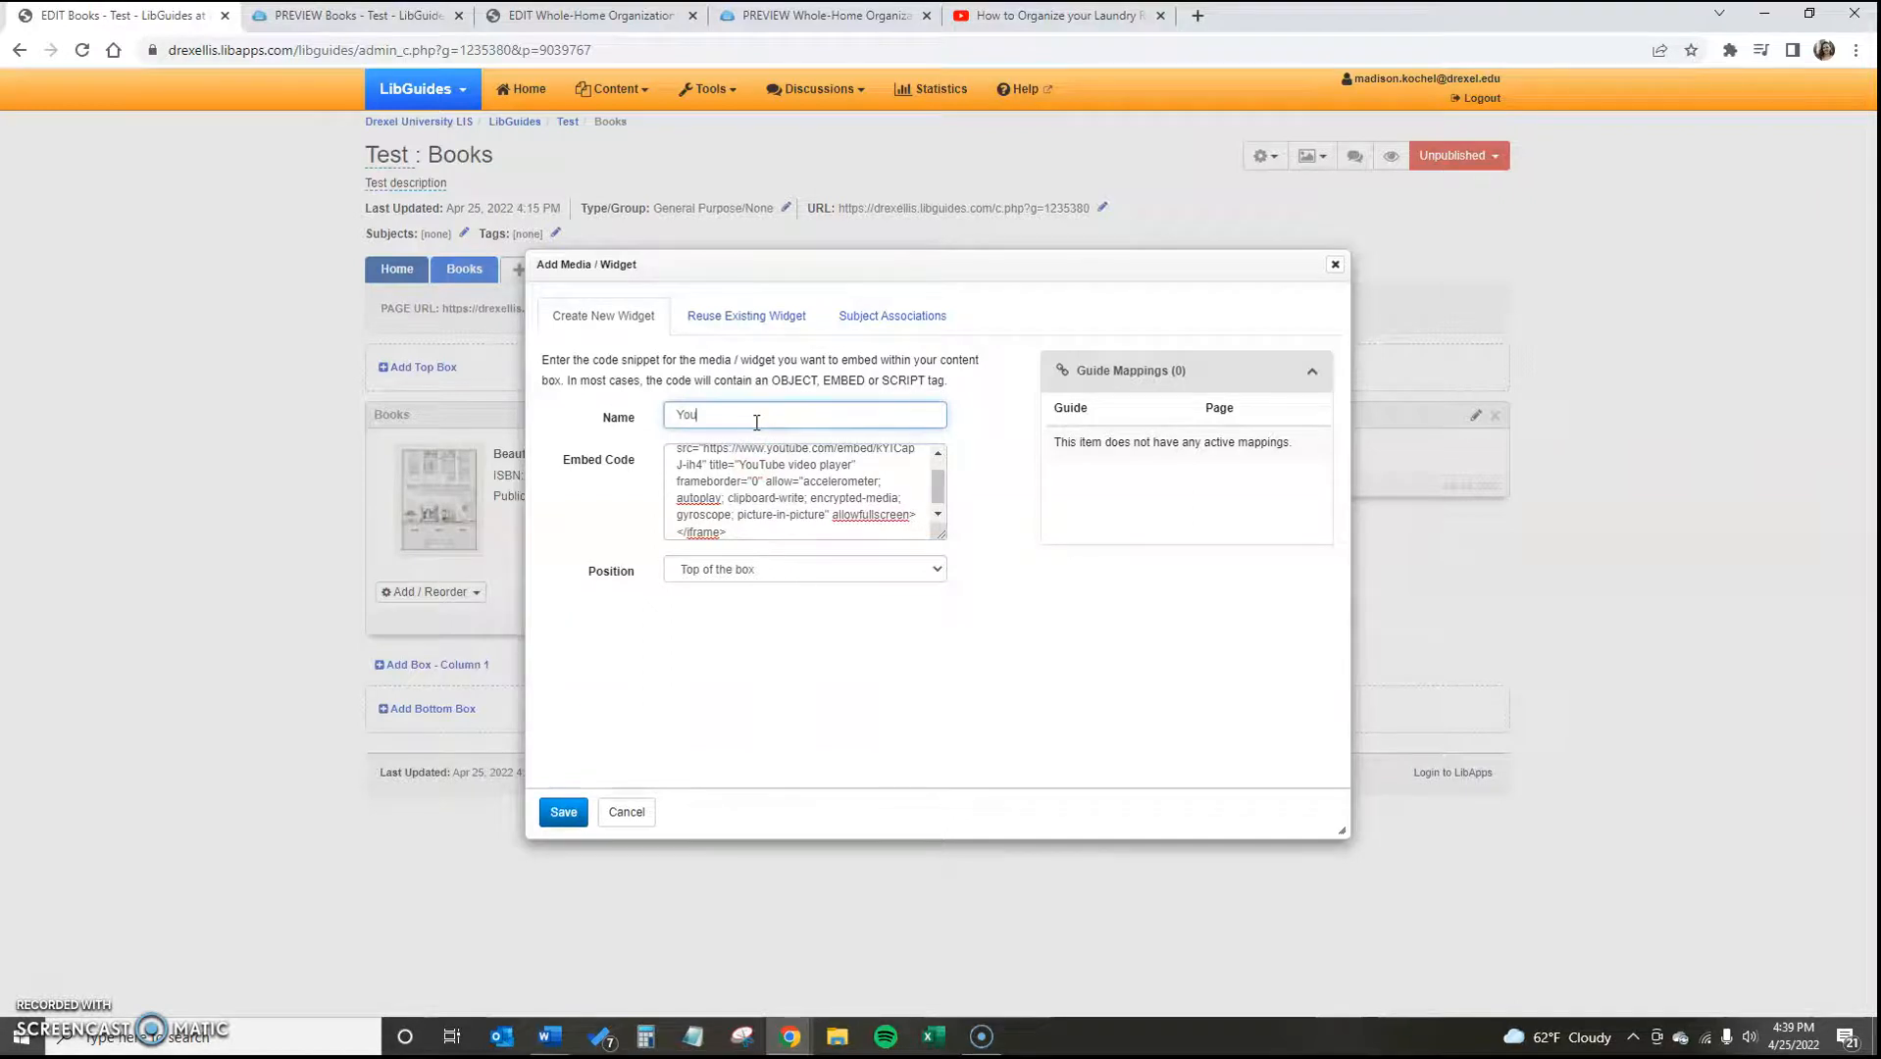
pyautogui.click(863, 465)
pyautogui.click(560, 811)
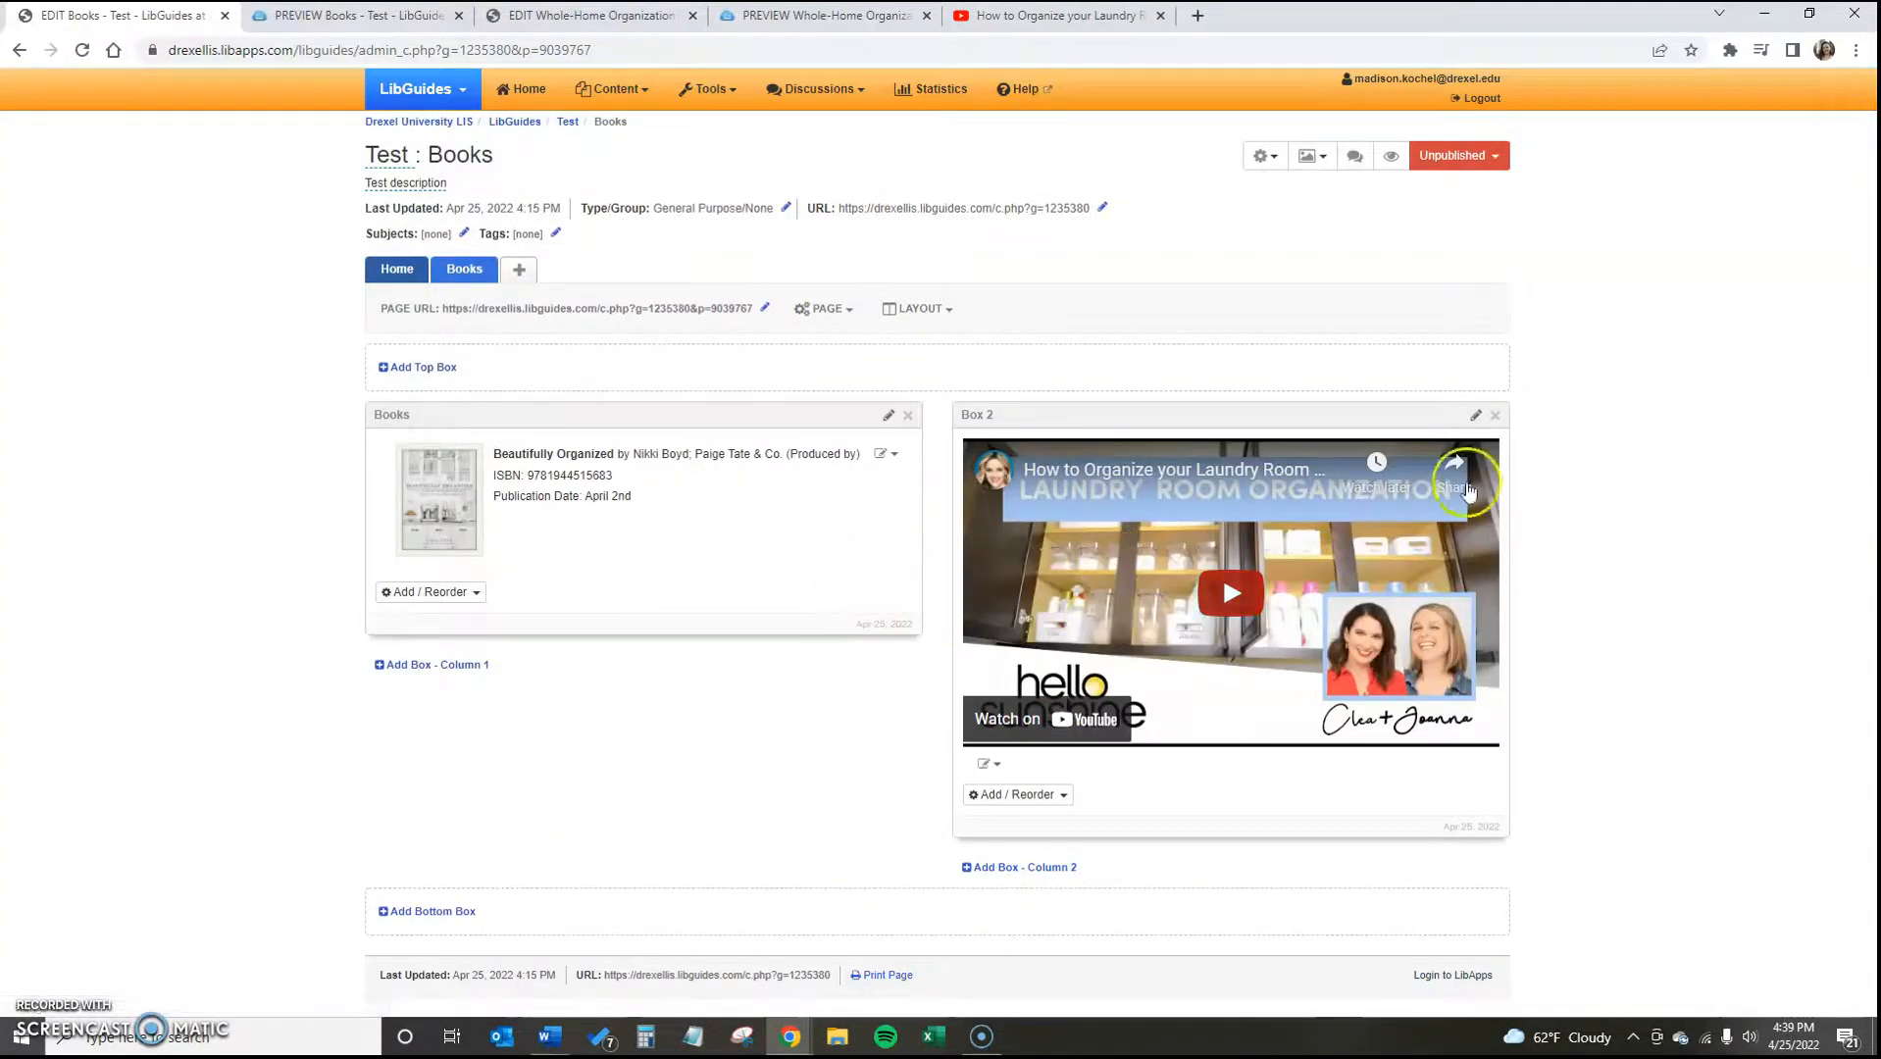
# Go back to the "Master the Mess" playlist on YouTube and look over its share options and episode list
pyautogui.click(1064, 16)
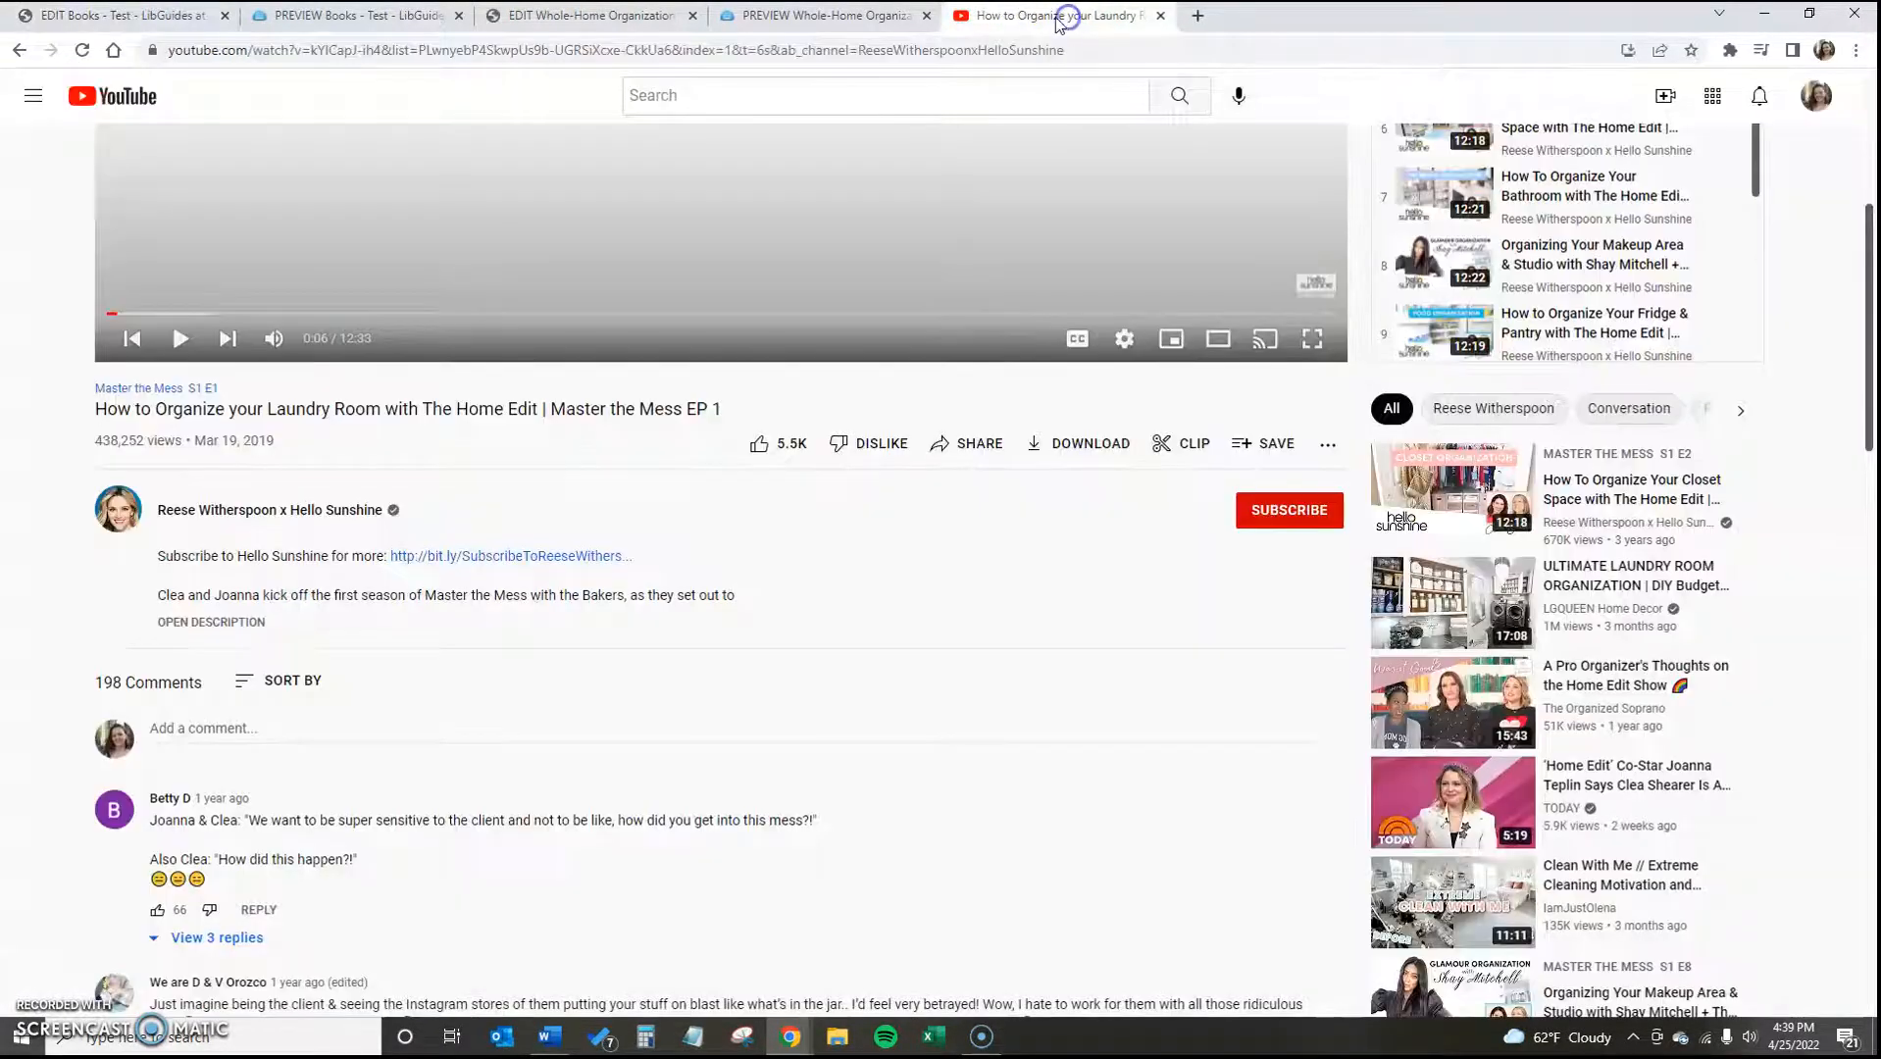
pyautogui.click(16, 52)
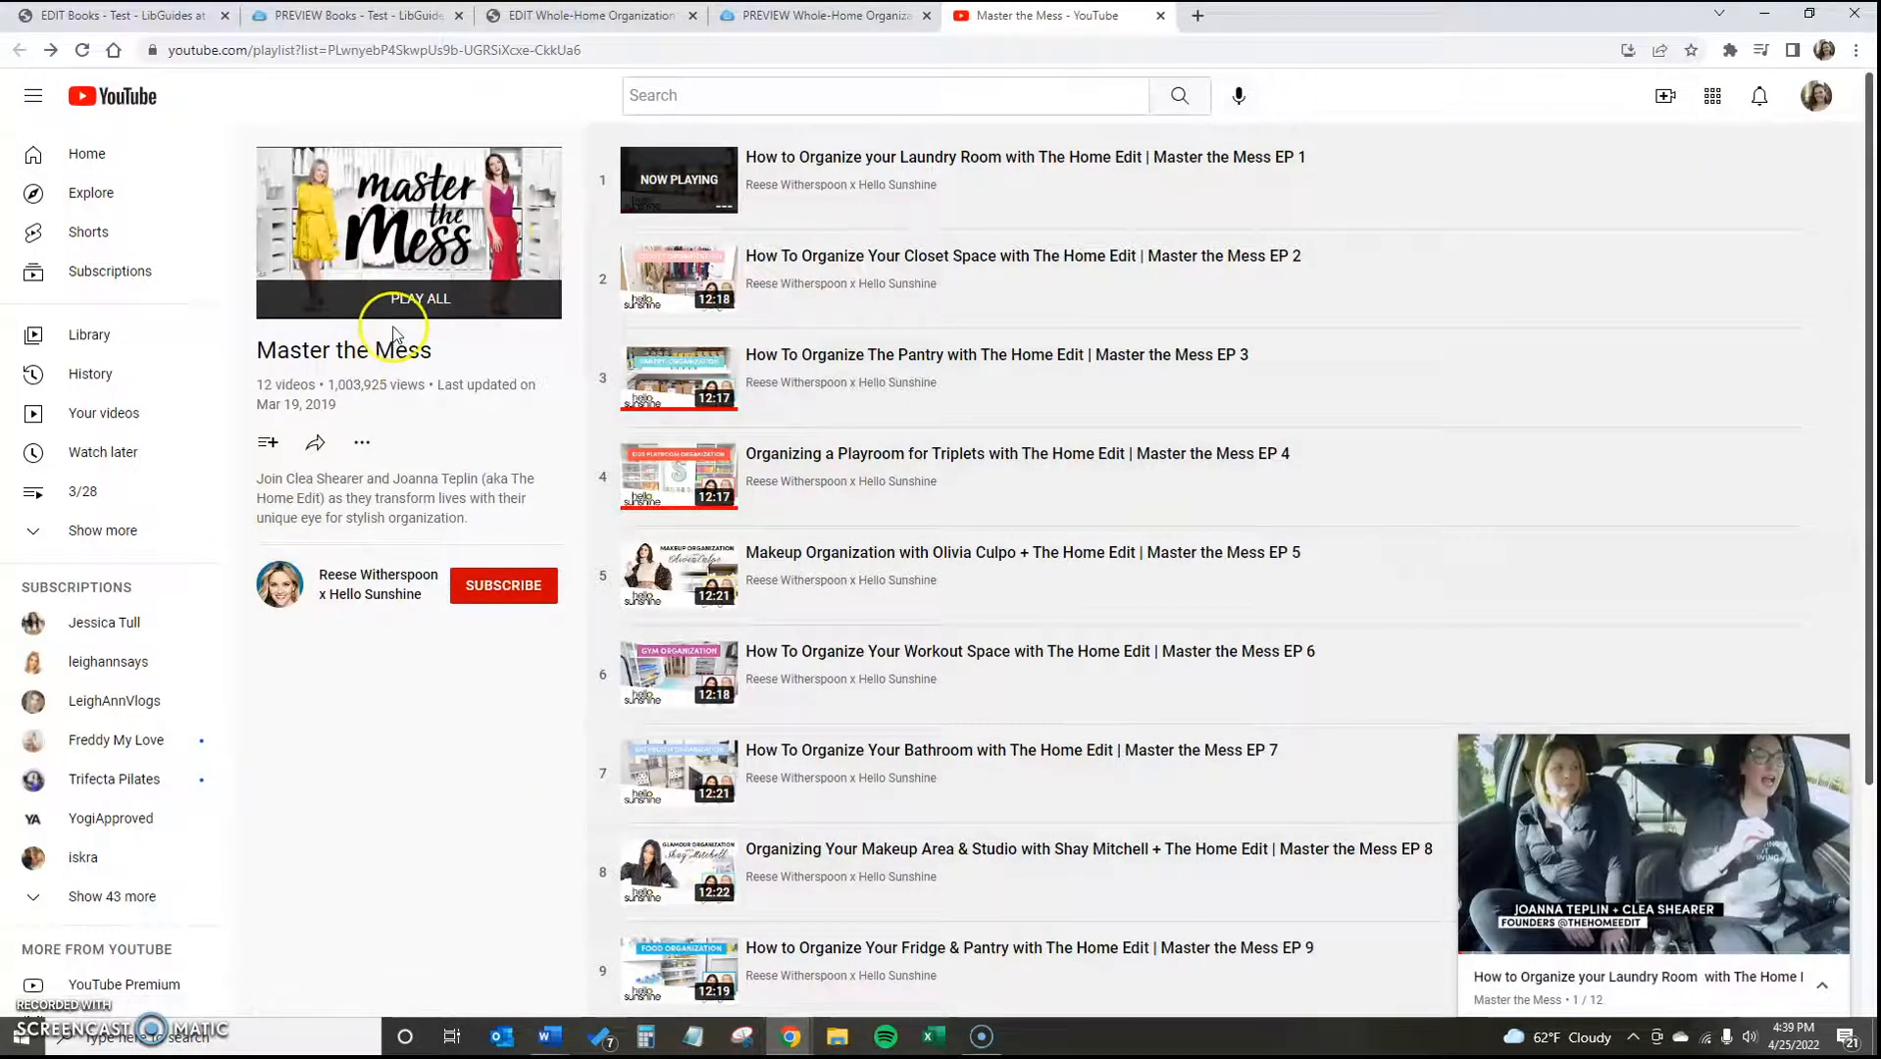
pyautogui.click(315, 449)
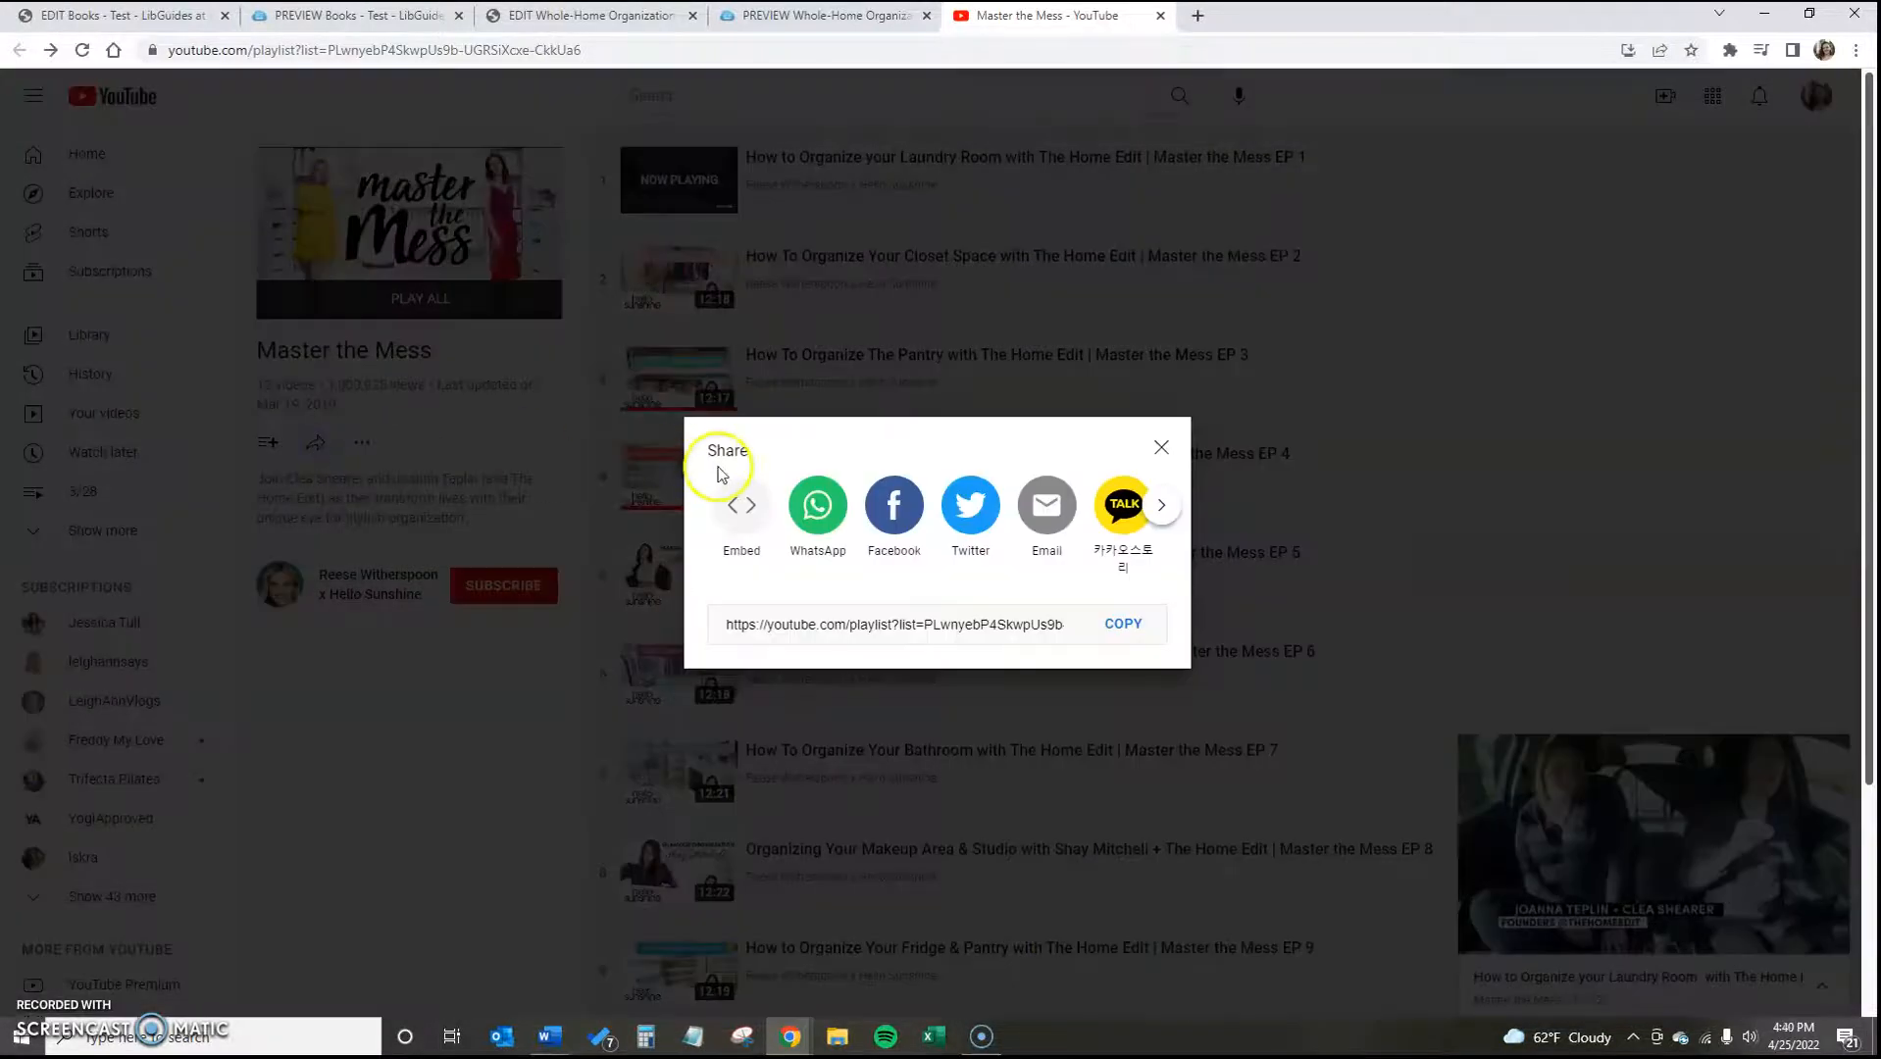
pyautogui.click(1162, 448)
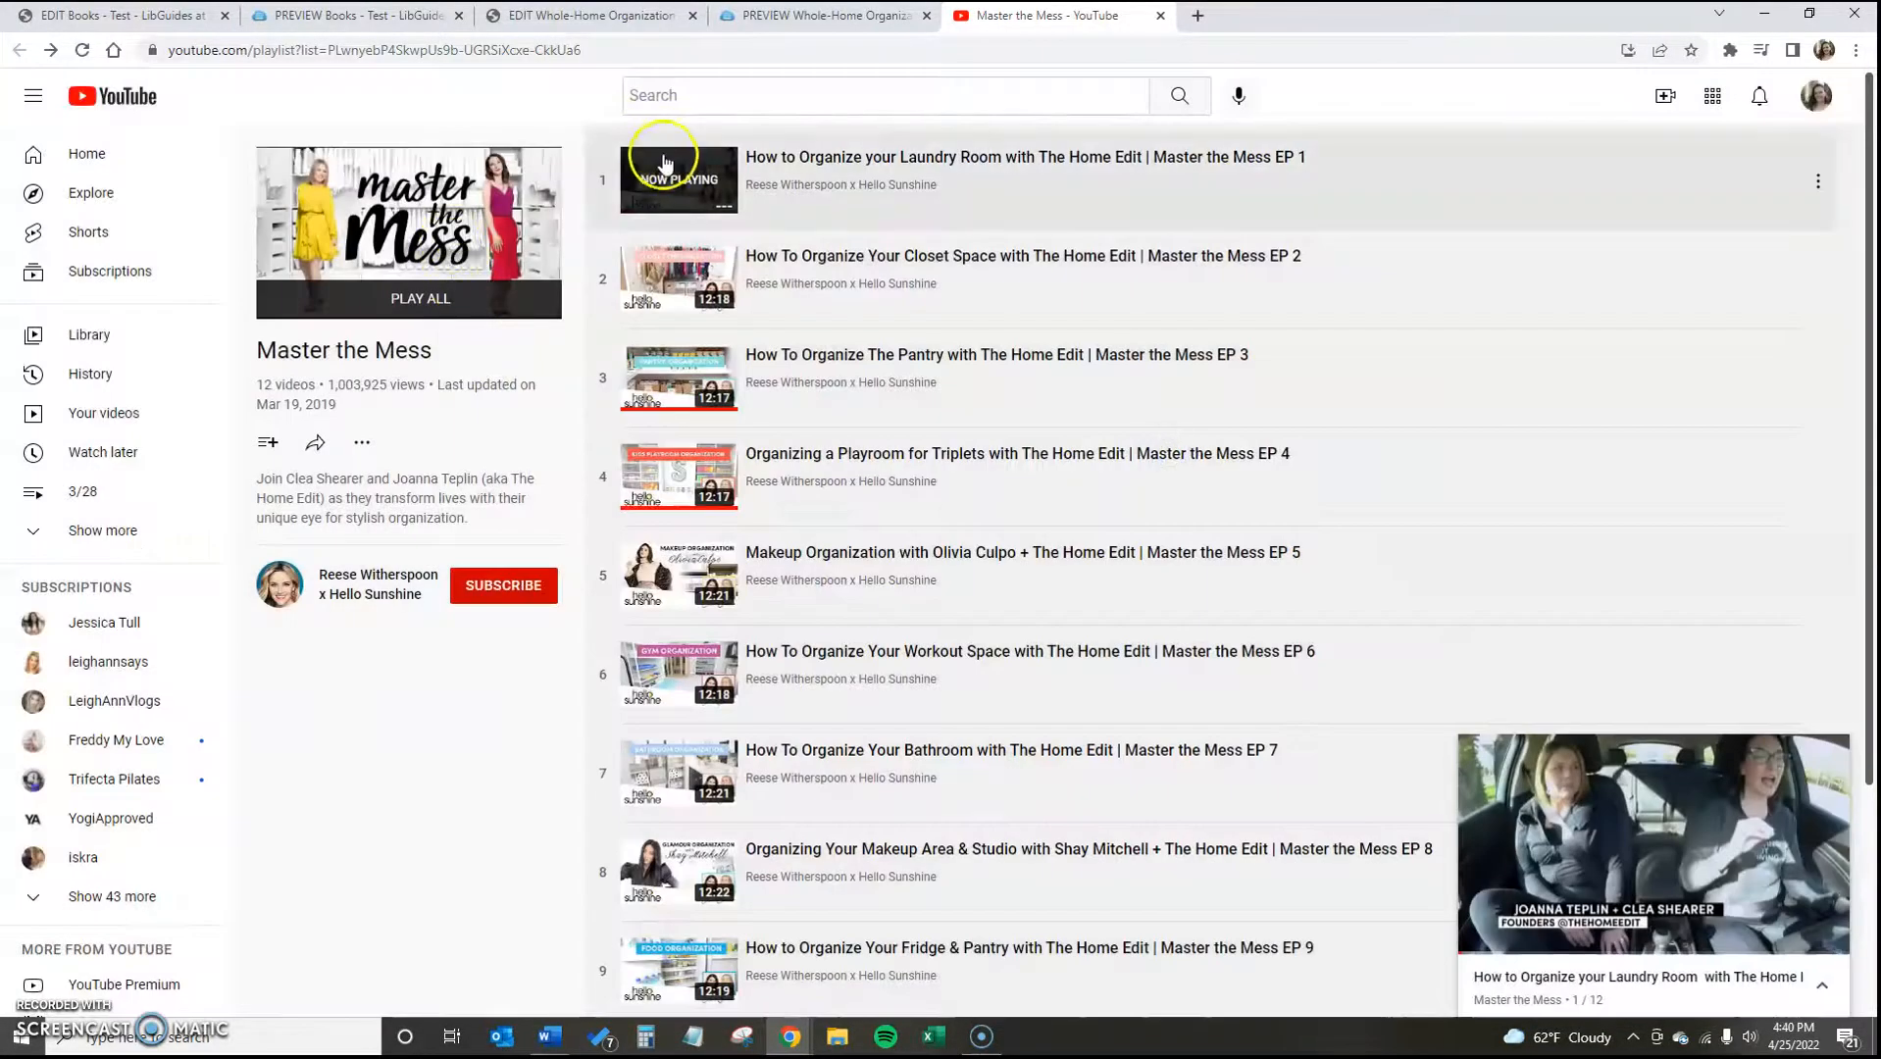
pyautogui.scroll(-3, 826, 779)
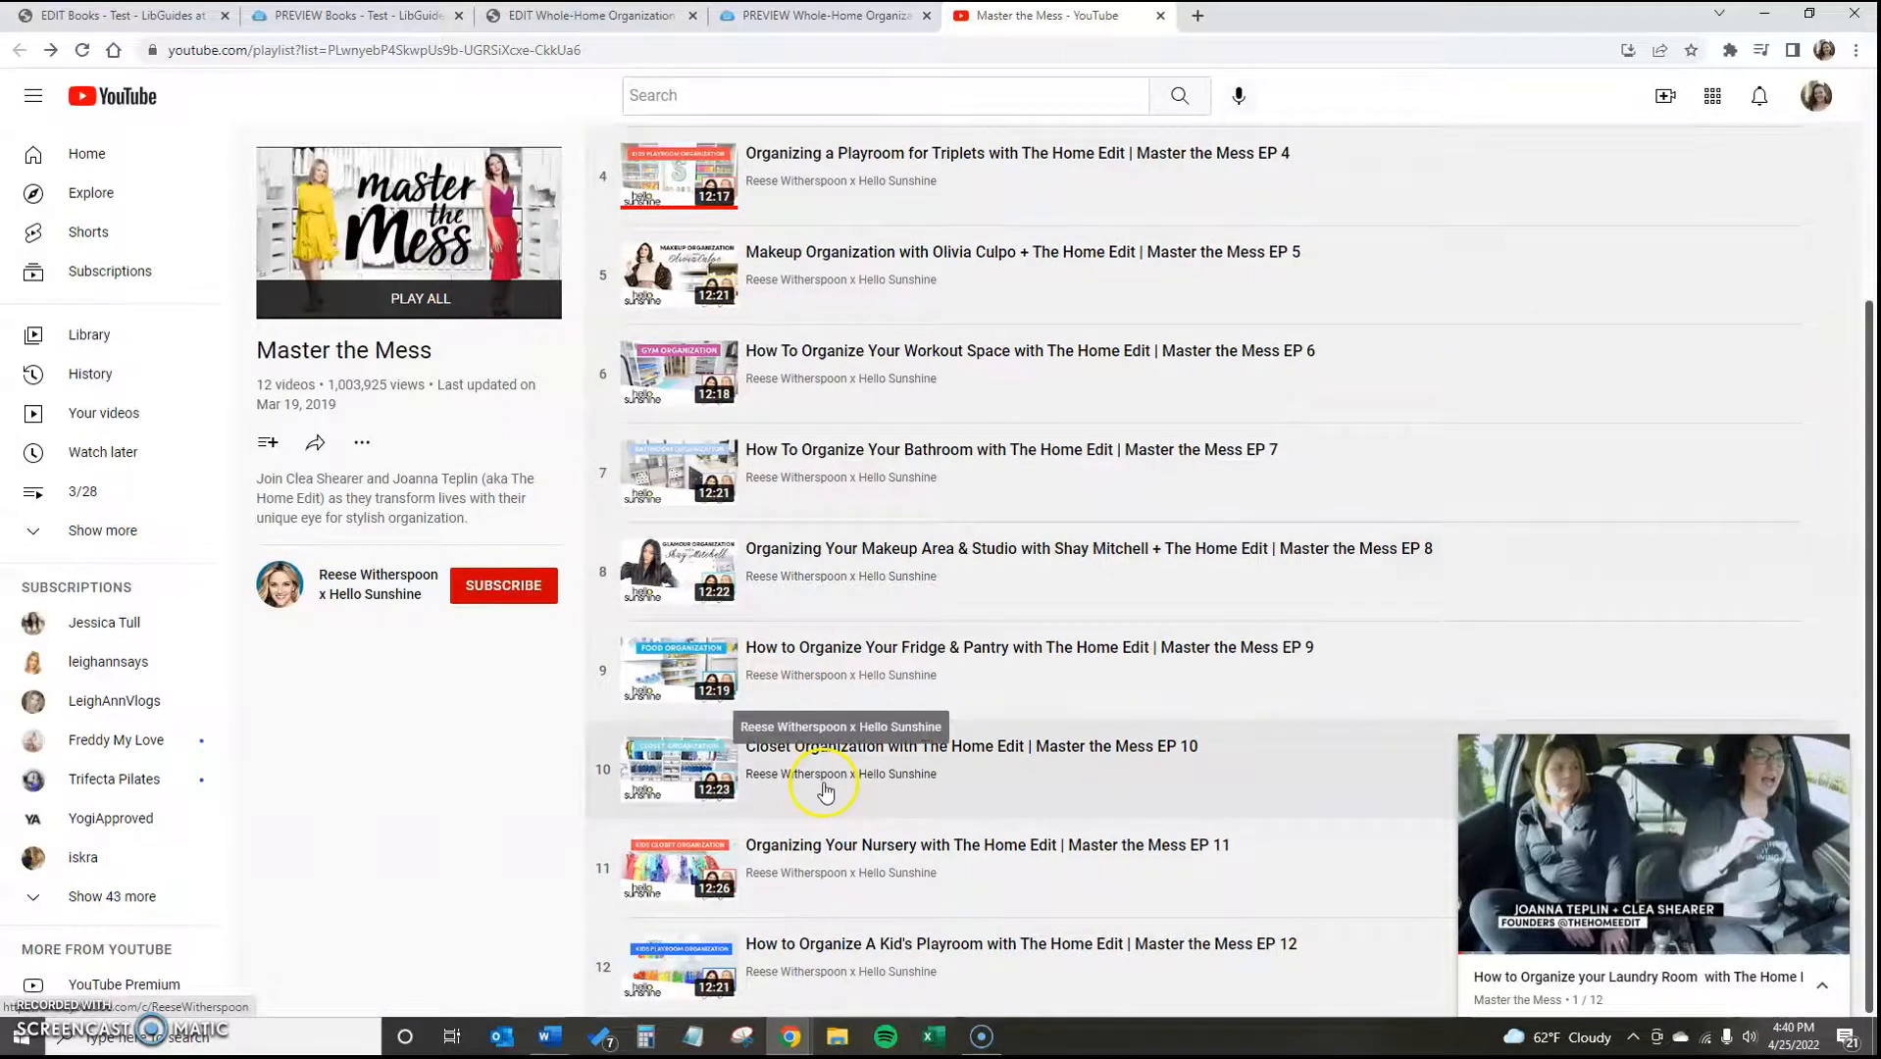
pyautogui.scroll(3, 826, 789)
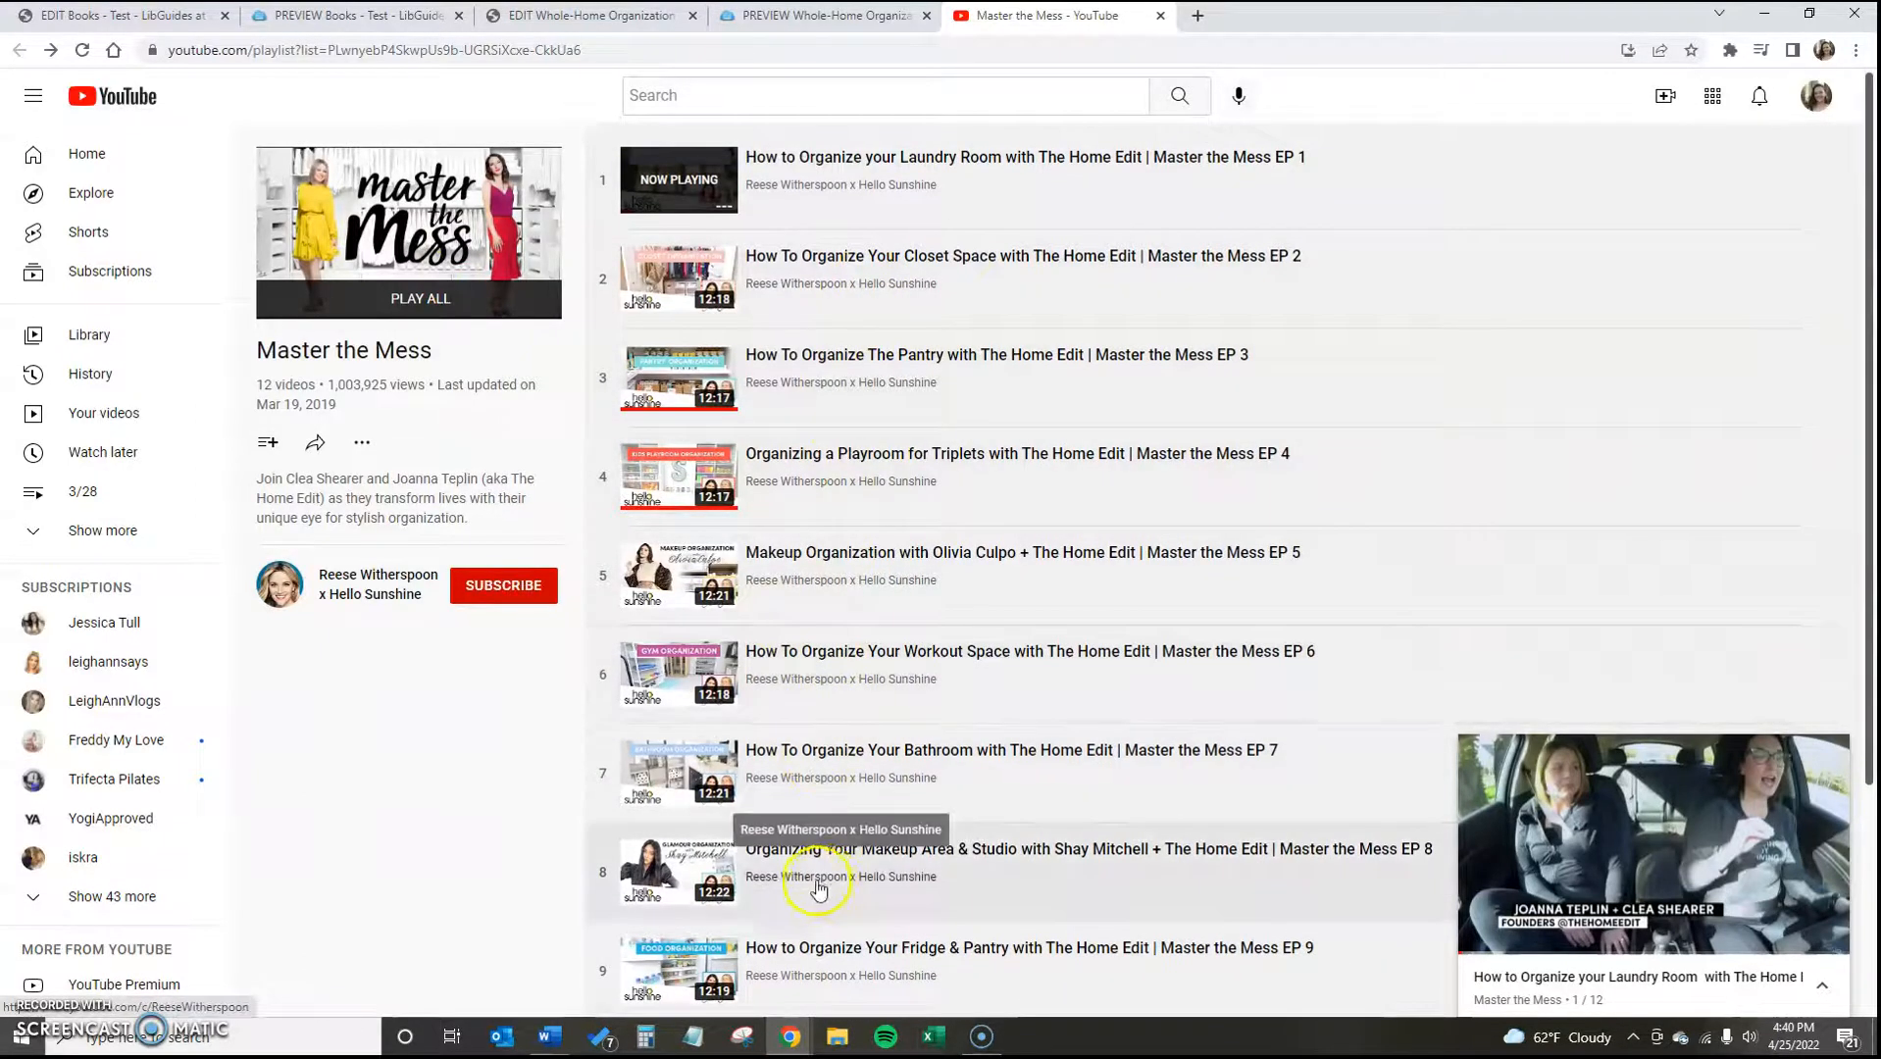
# Return to the Books edit page, examine the Add Link form for the Books box without saving, and review the other content types available
pyautogui.click(613, 14)
pyautogui.click(382, 15)
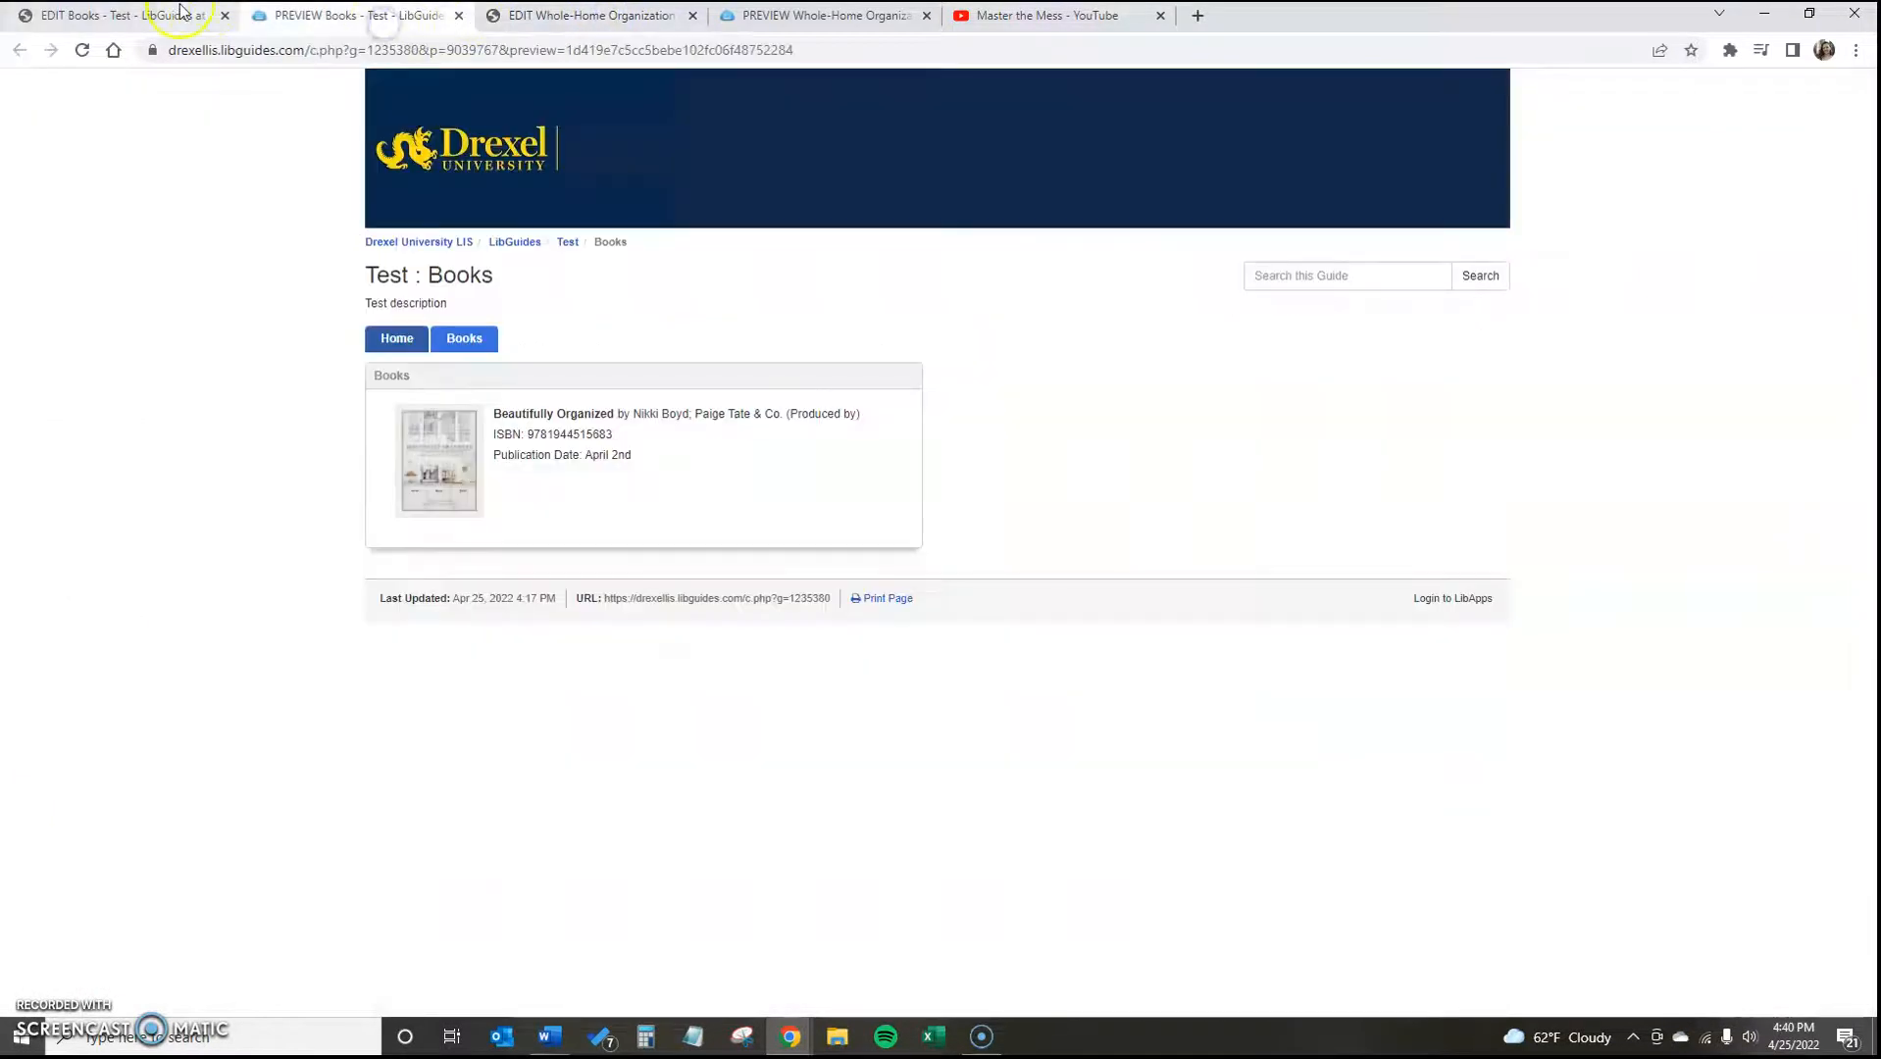
pyautogui.click(147, 14)
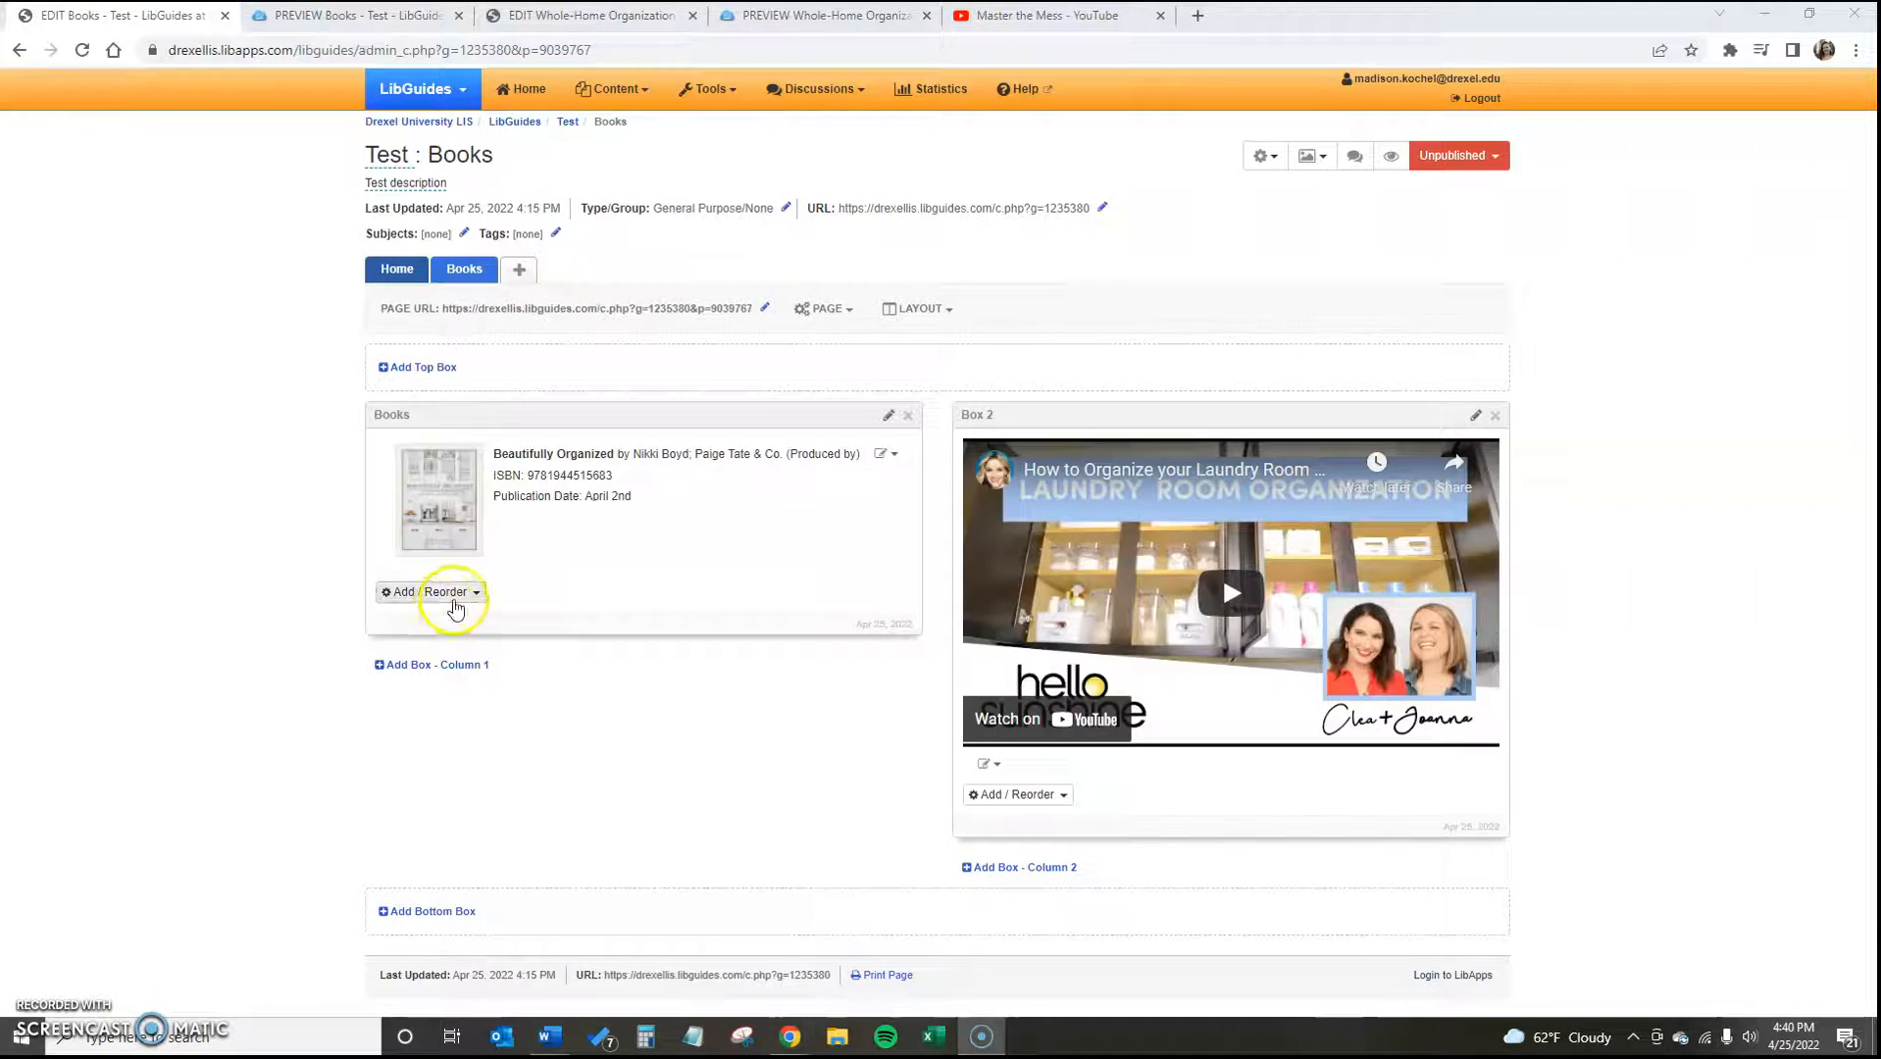
pyautogui.click(453, 600)
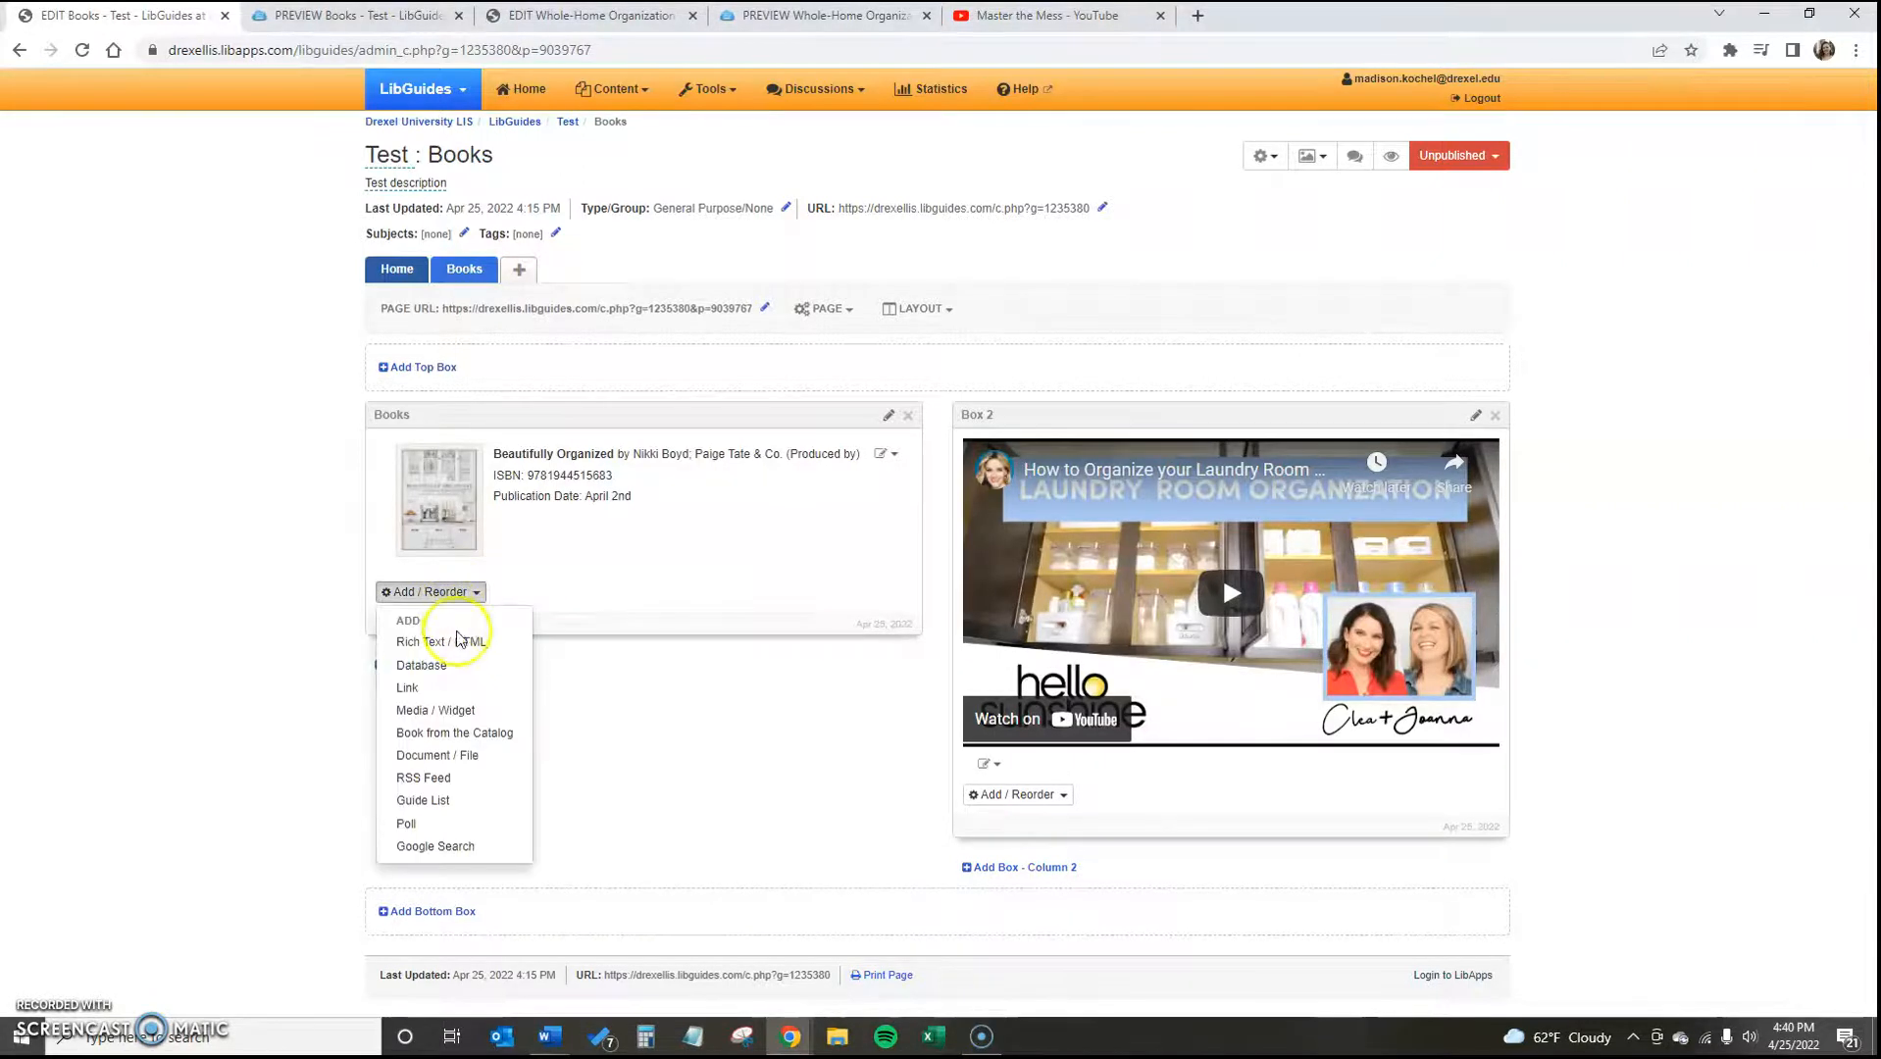
pyautogui.click(457, 689)
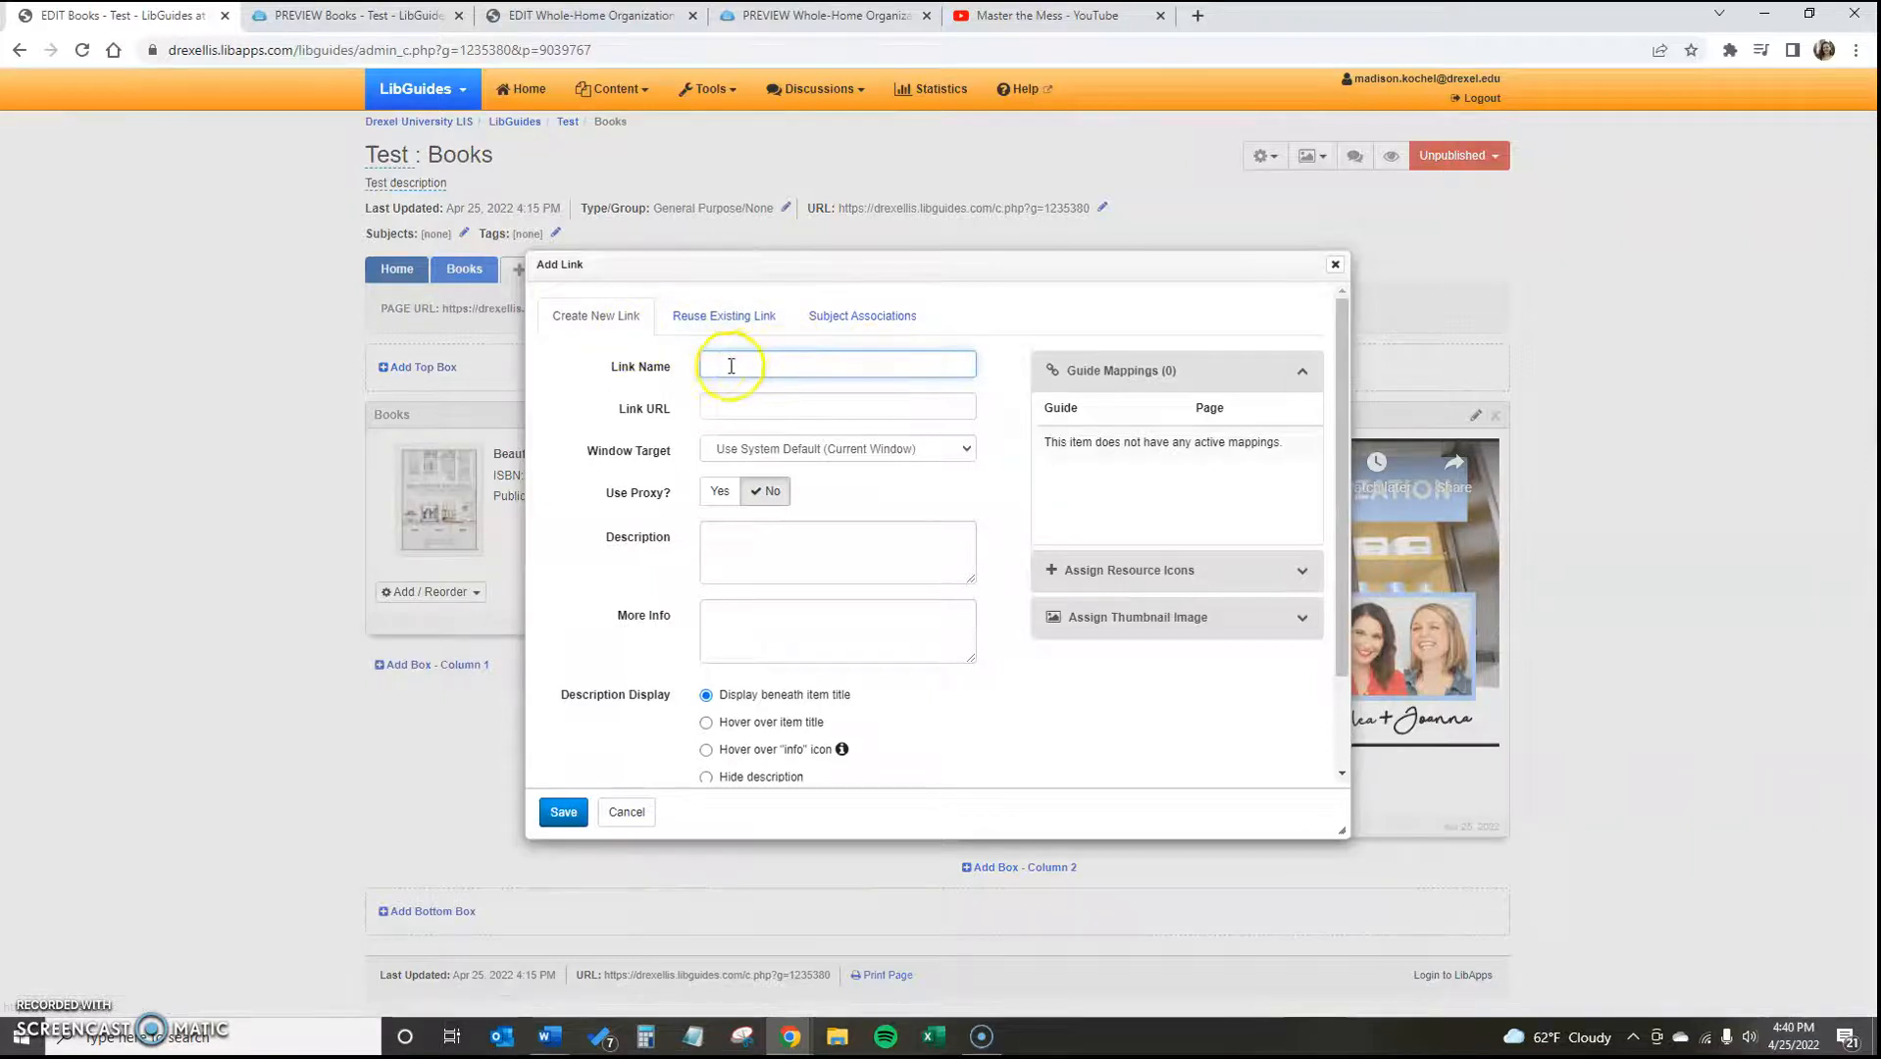
pyautogui.scroll(-2, 767, 495)
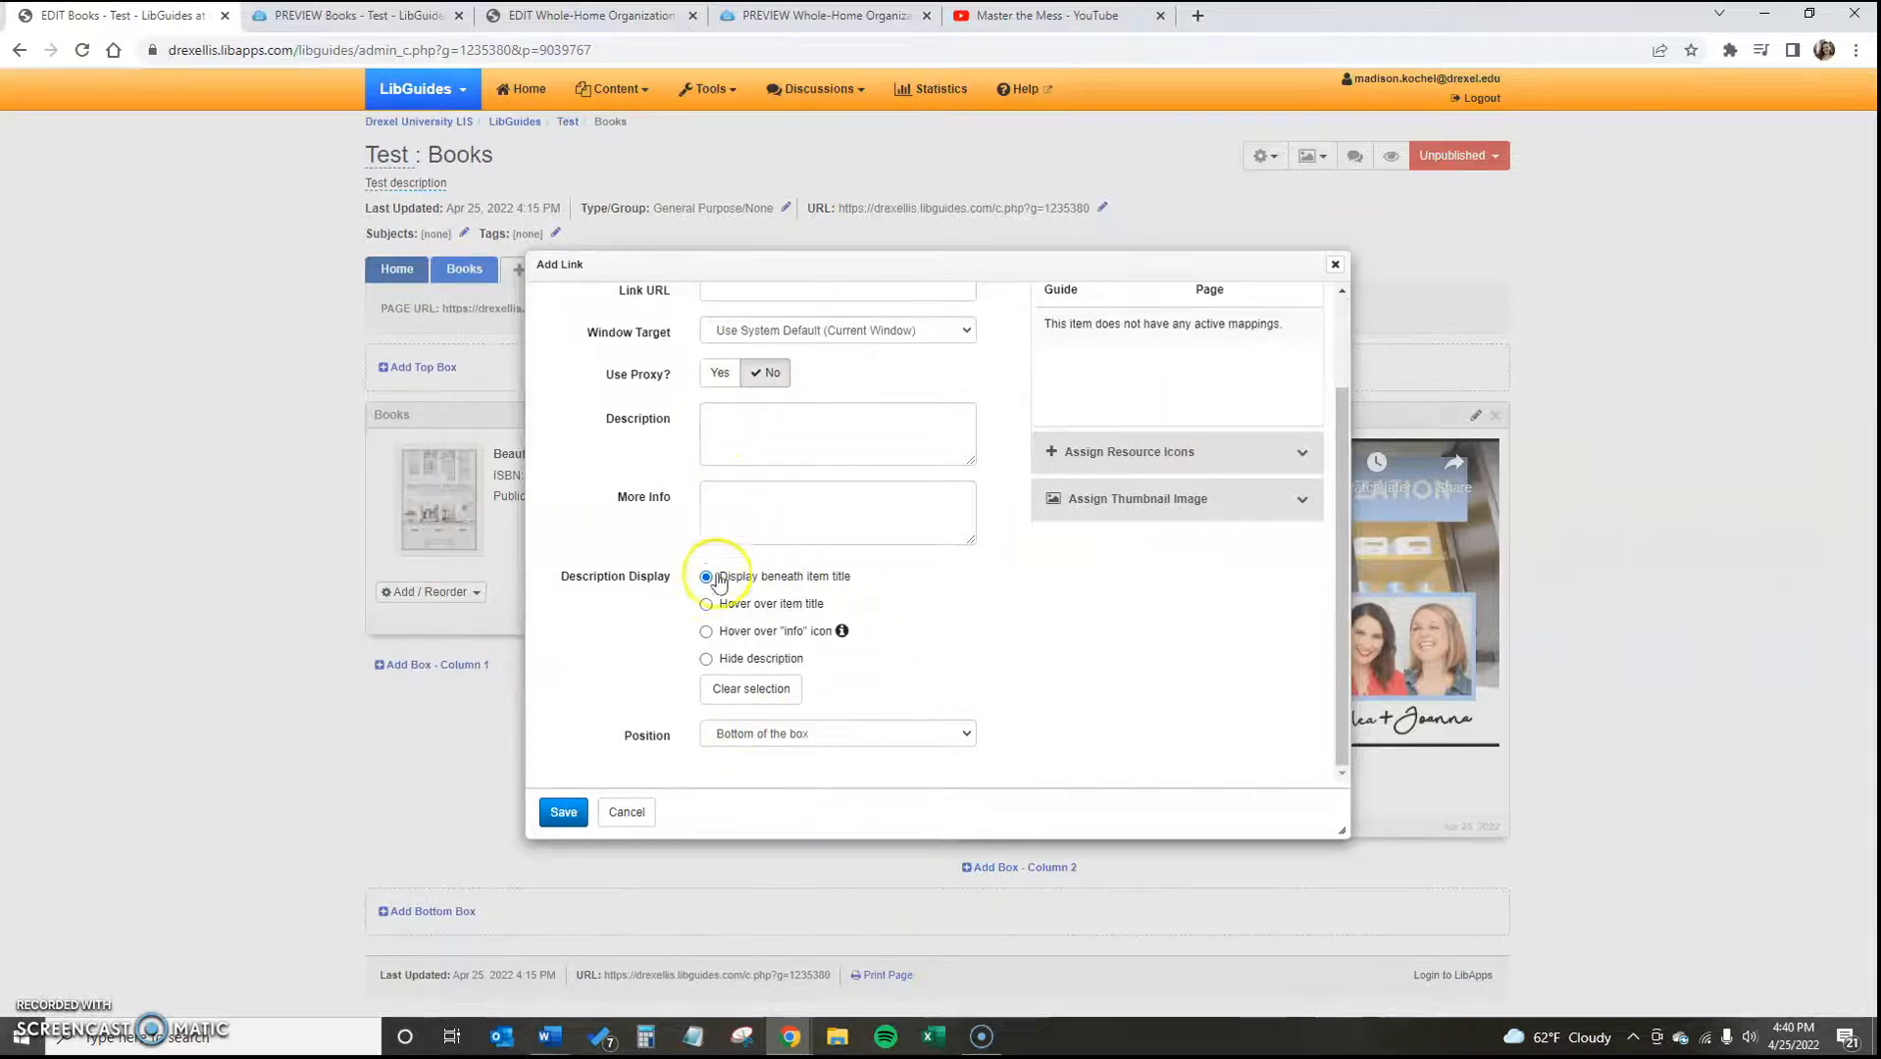
pyautogui.click(778, 688)
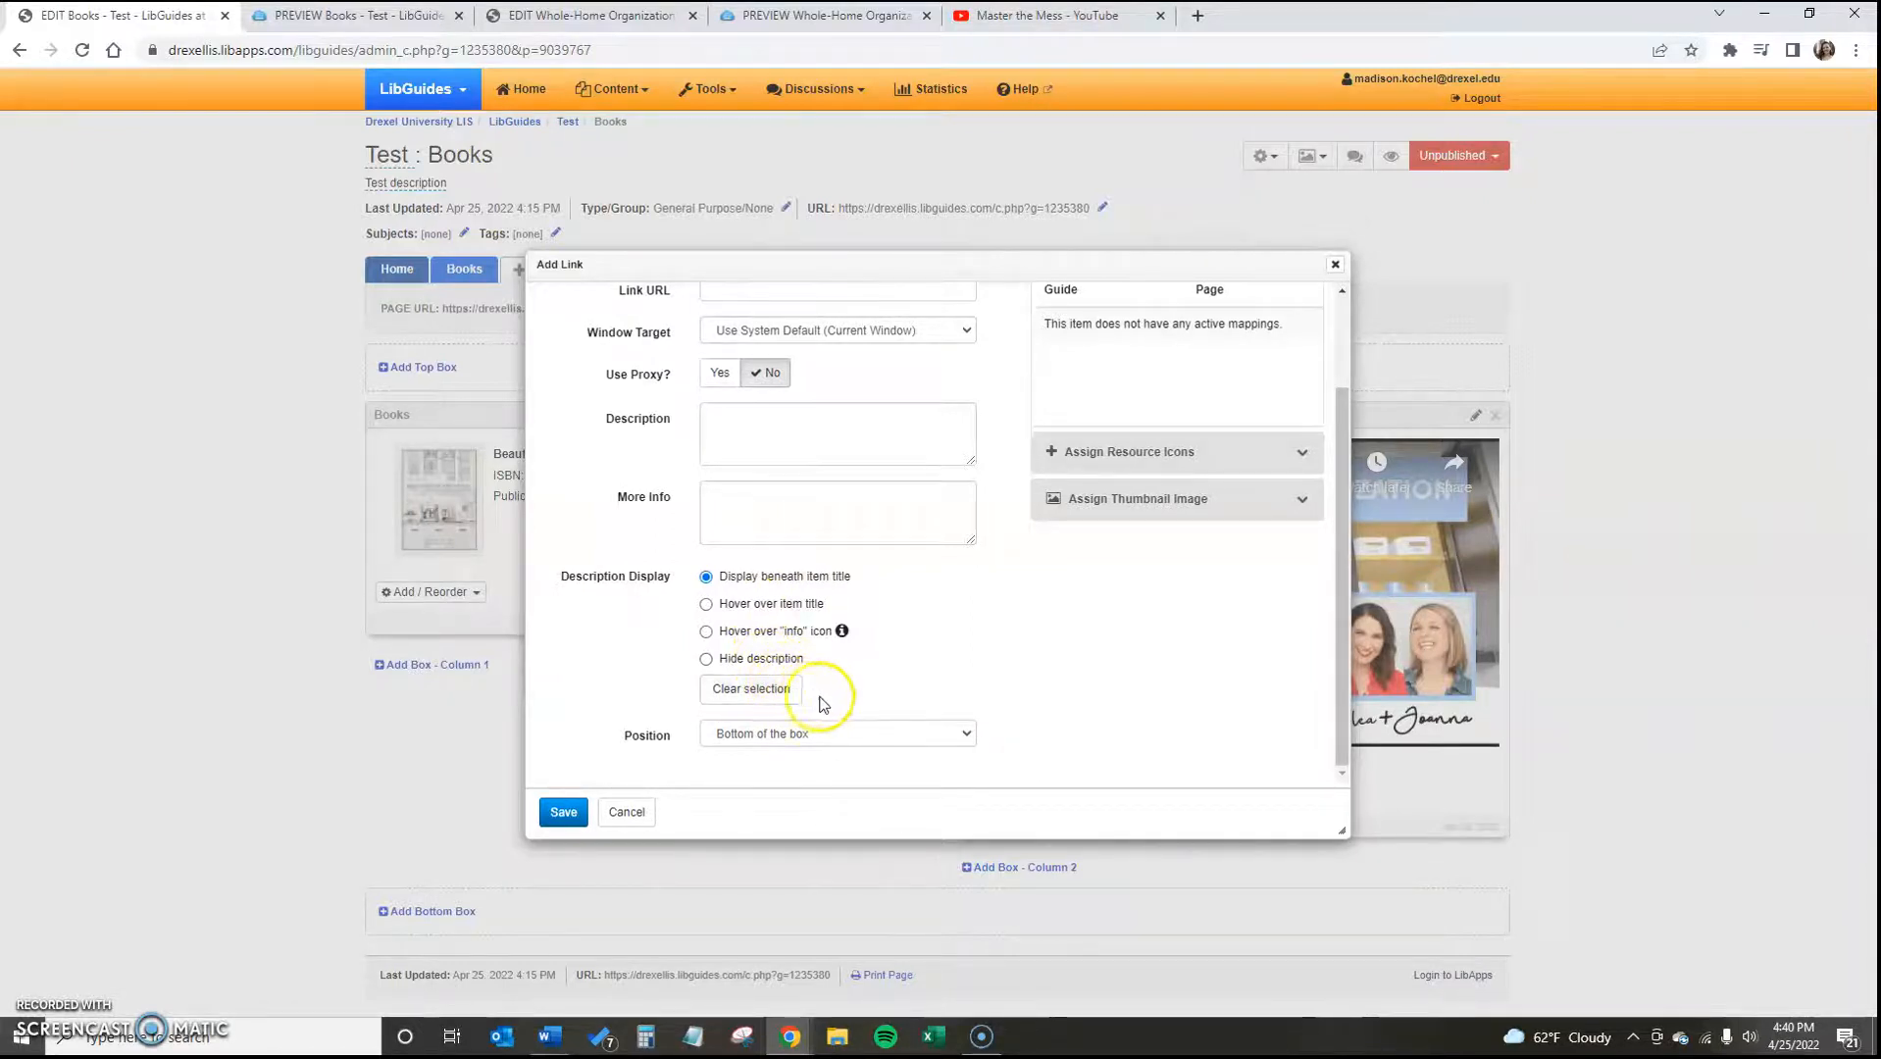
pyautogui.scroll(2, 1120, 505)
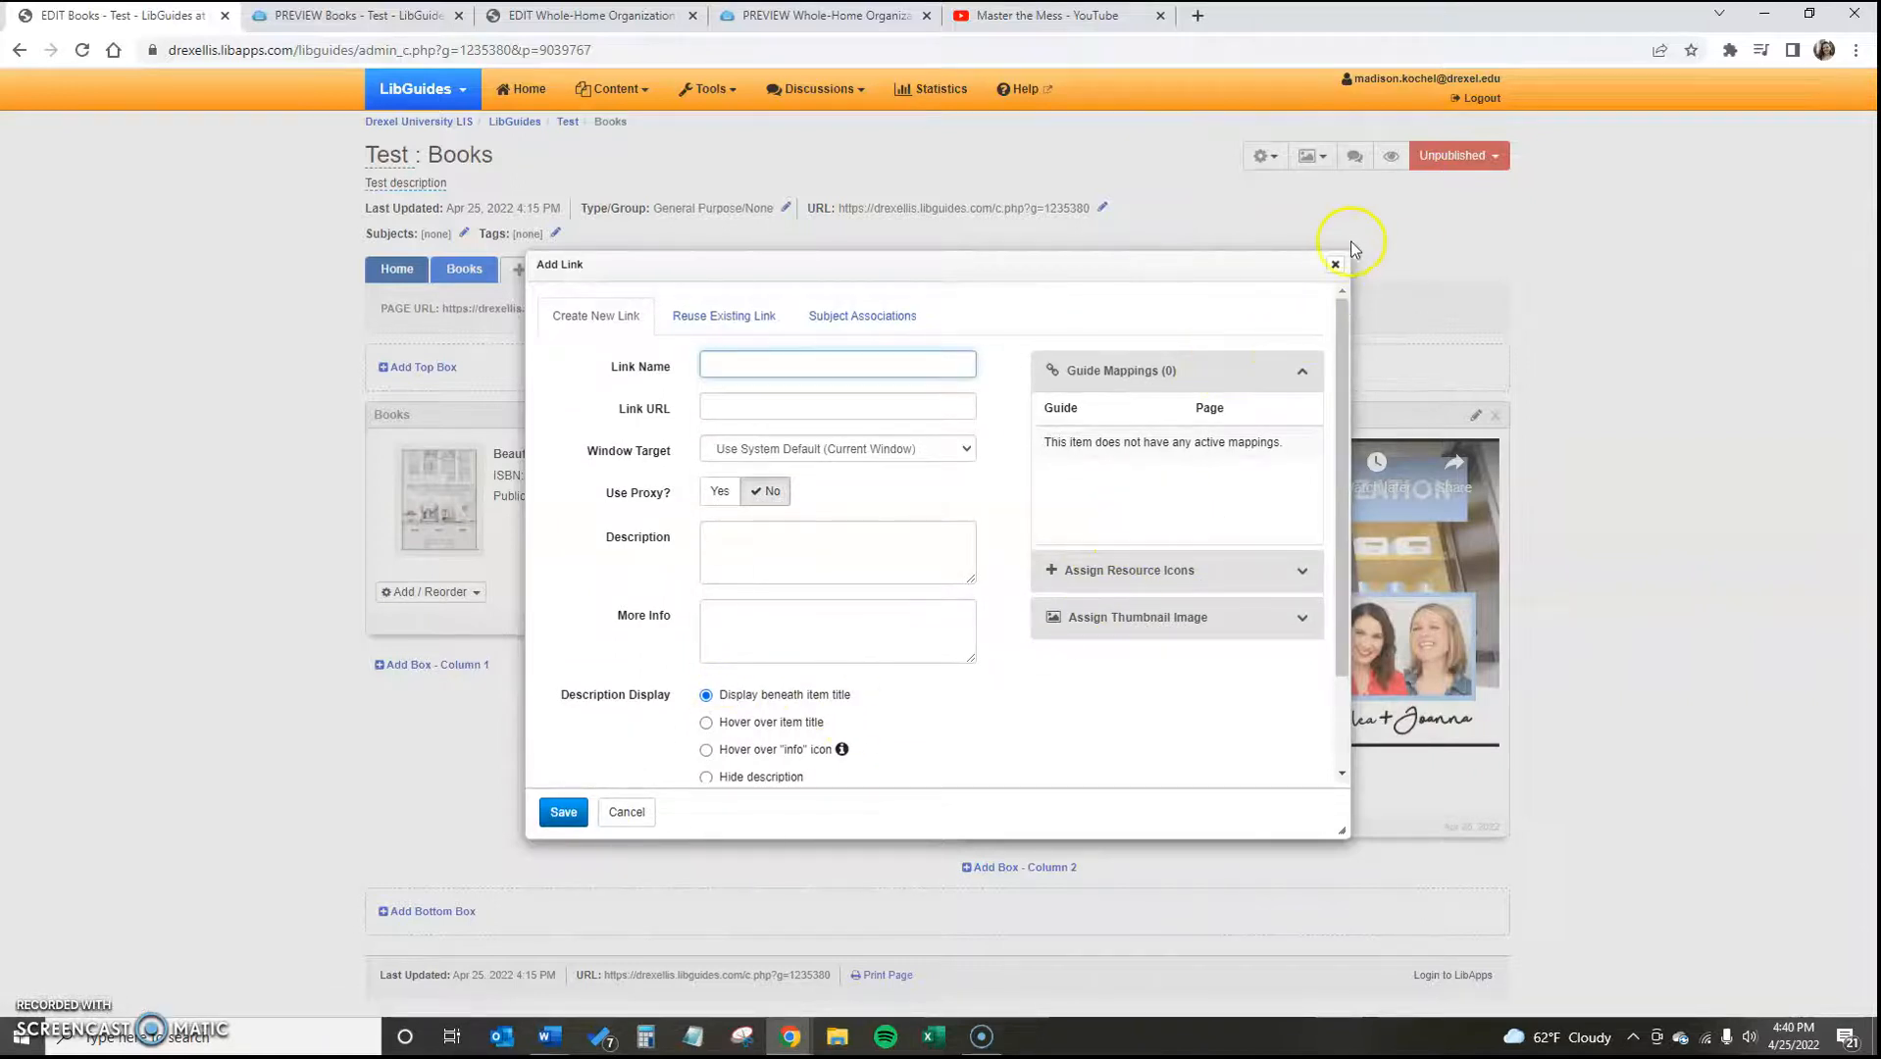
pyautogui.click(1334, 267)
pyautogui.click(456, 593)
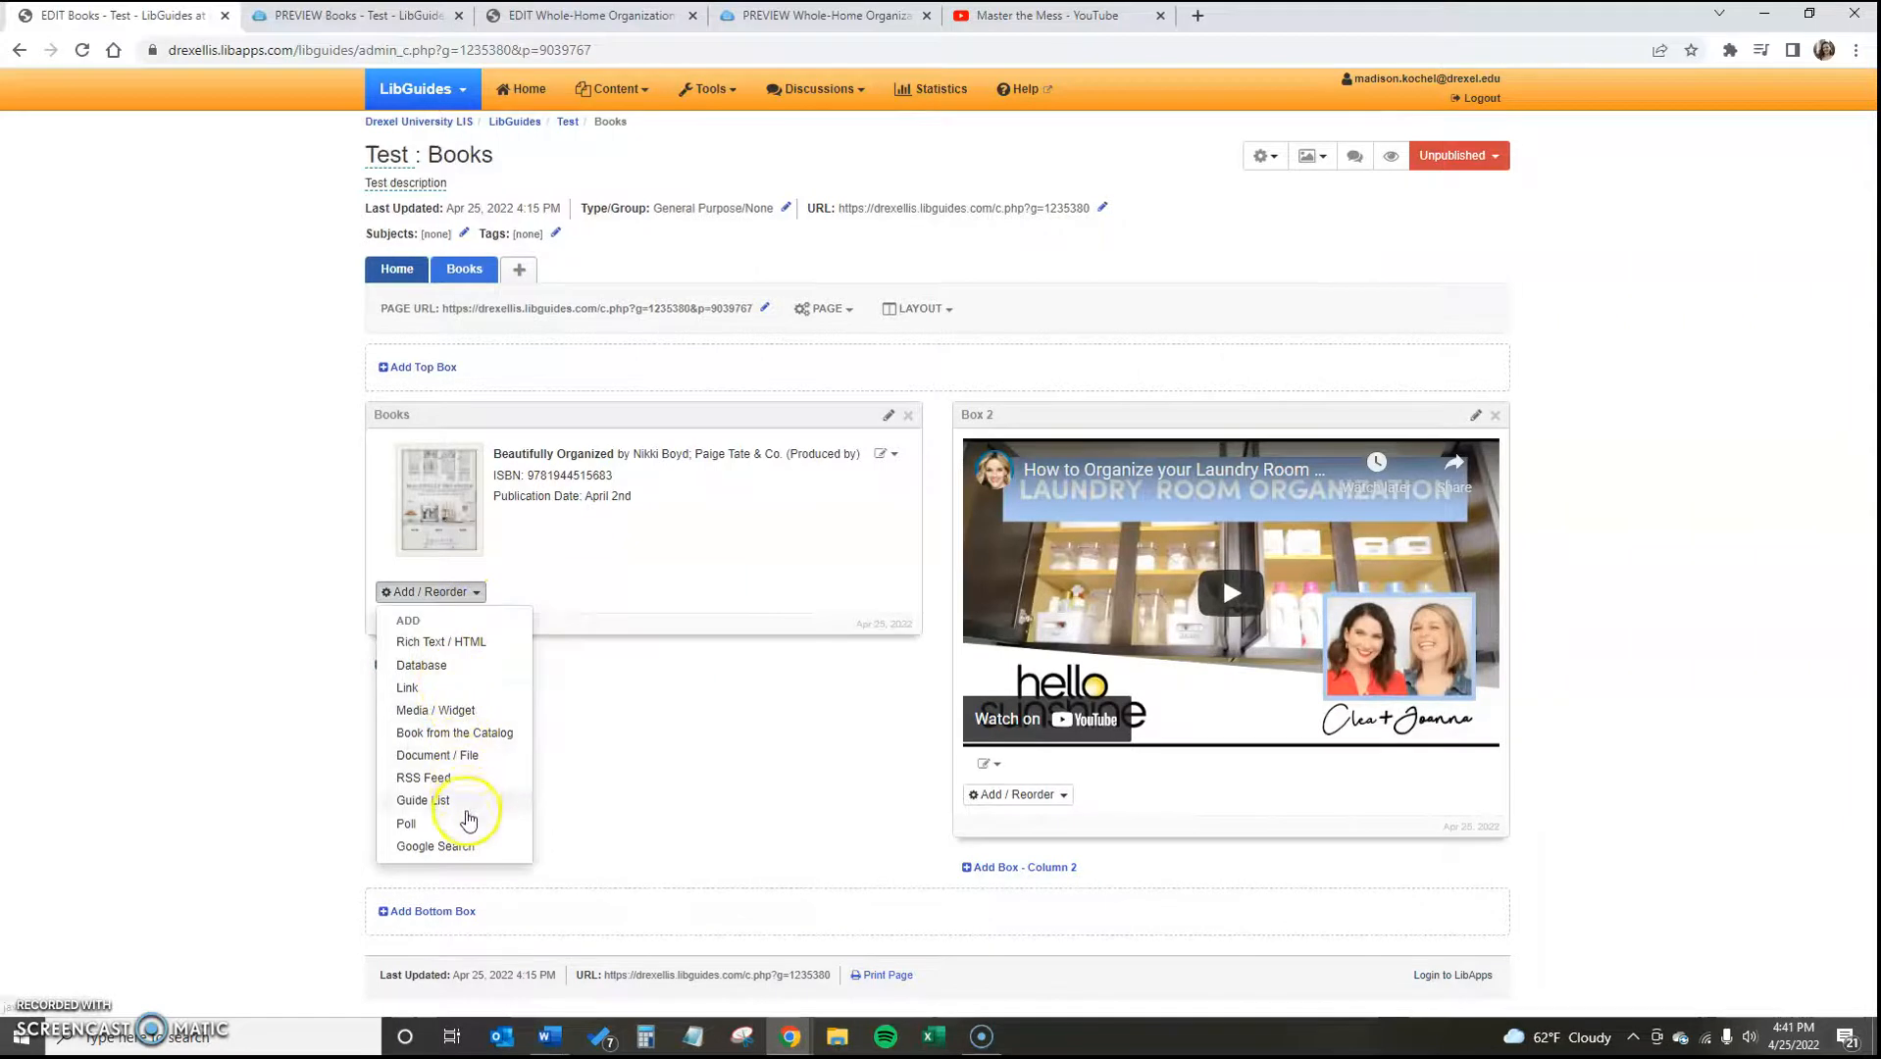
pyautogui.click(439, 593)
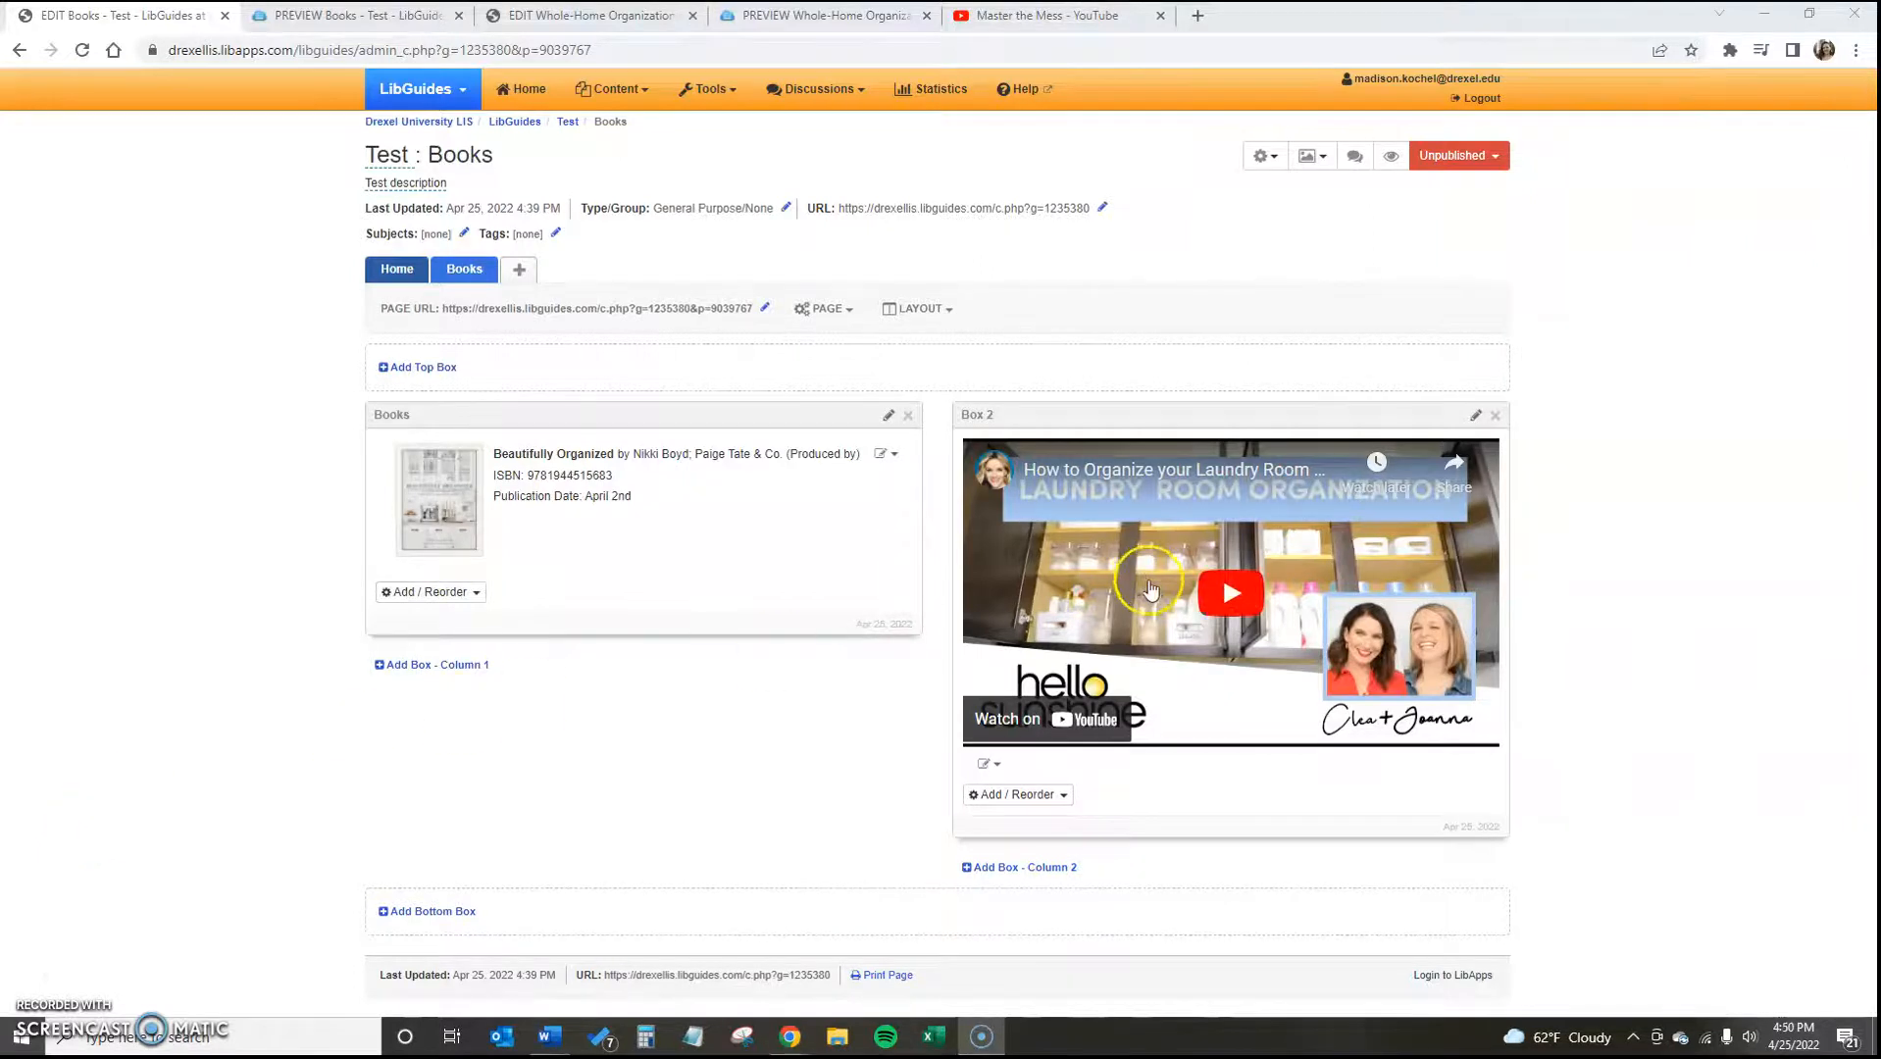
# Examine the tab and box styling options of the Test guide, and leave them without saving
pyautogui.click(1310, 160)
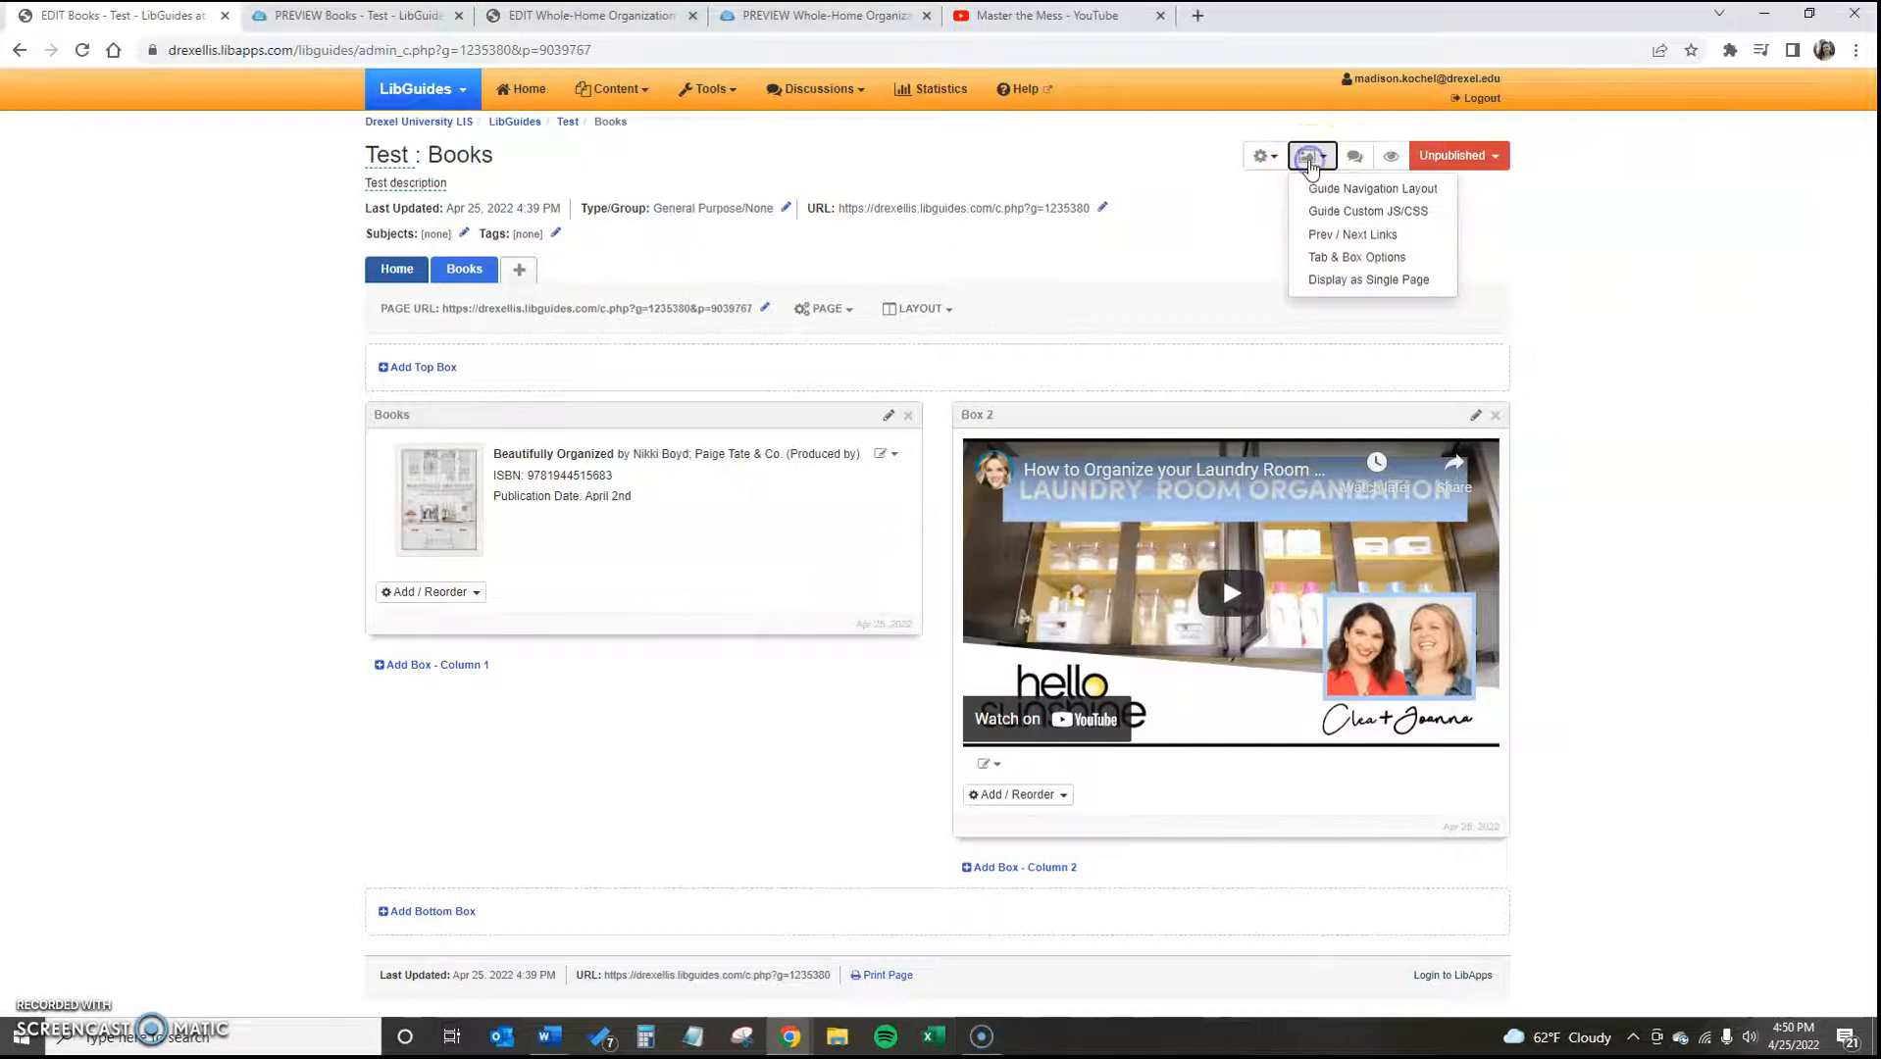
pyautogui.click(1419, 256)
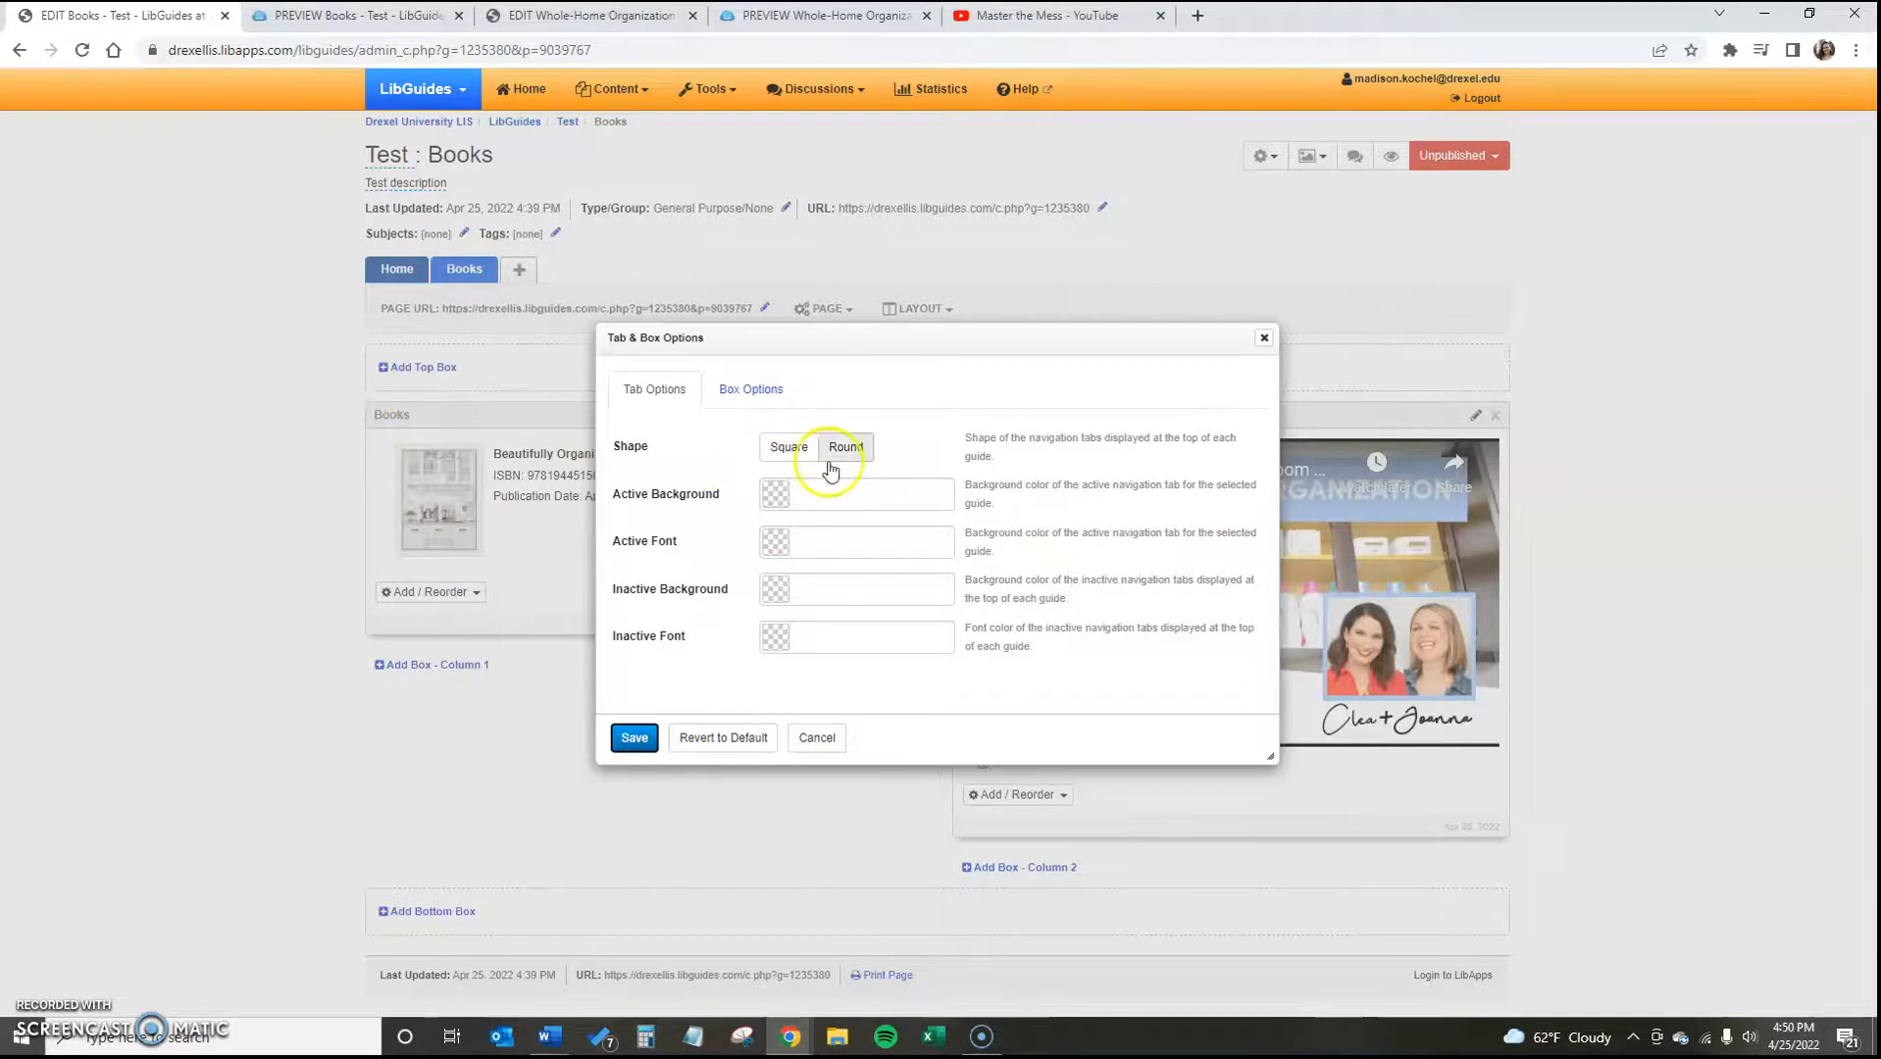
pyautogui.click(774, 406)
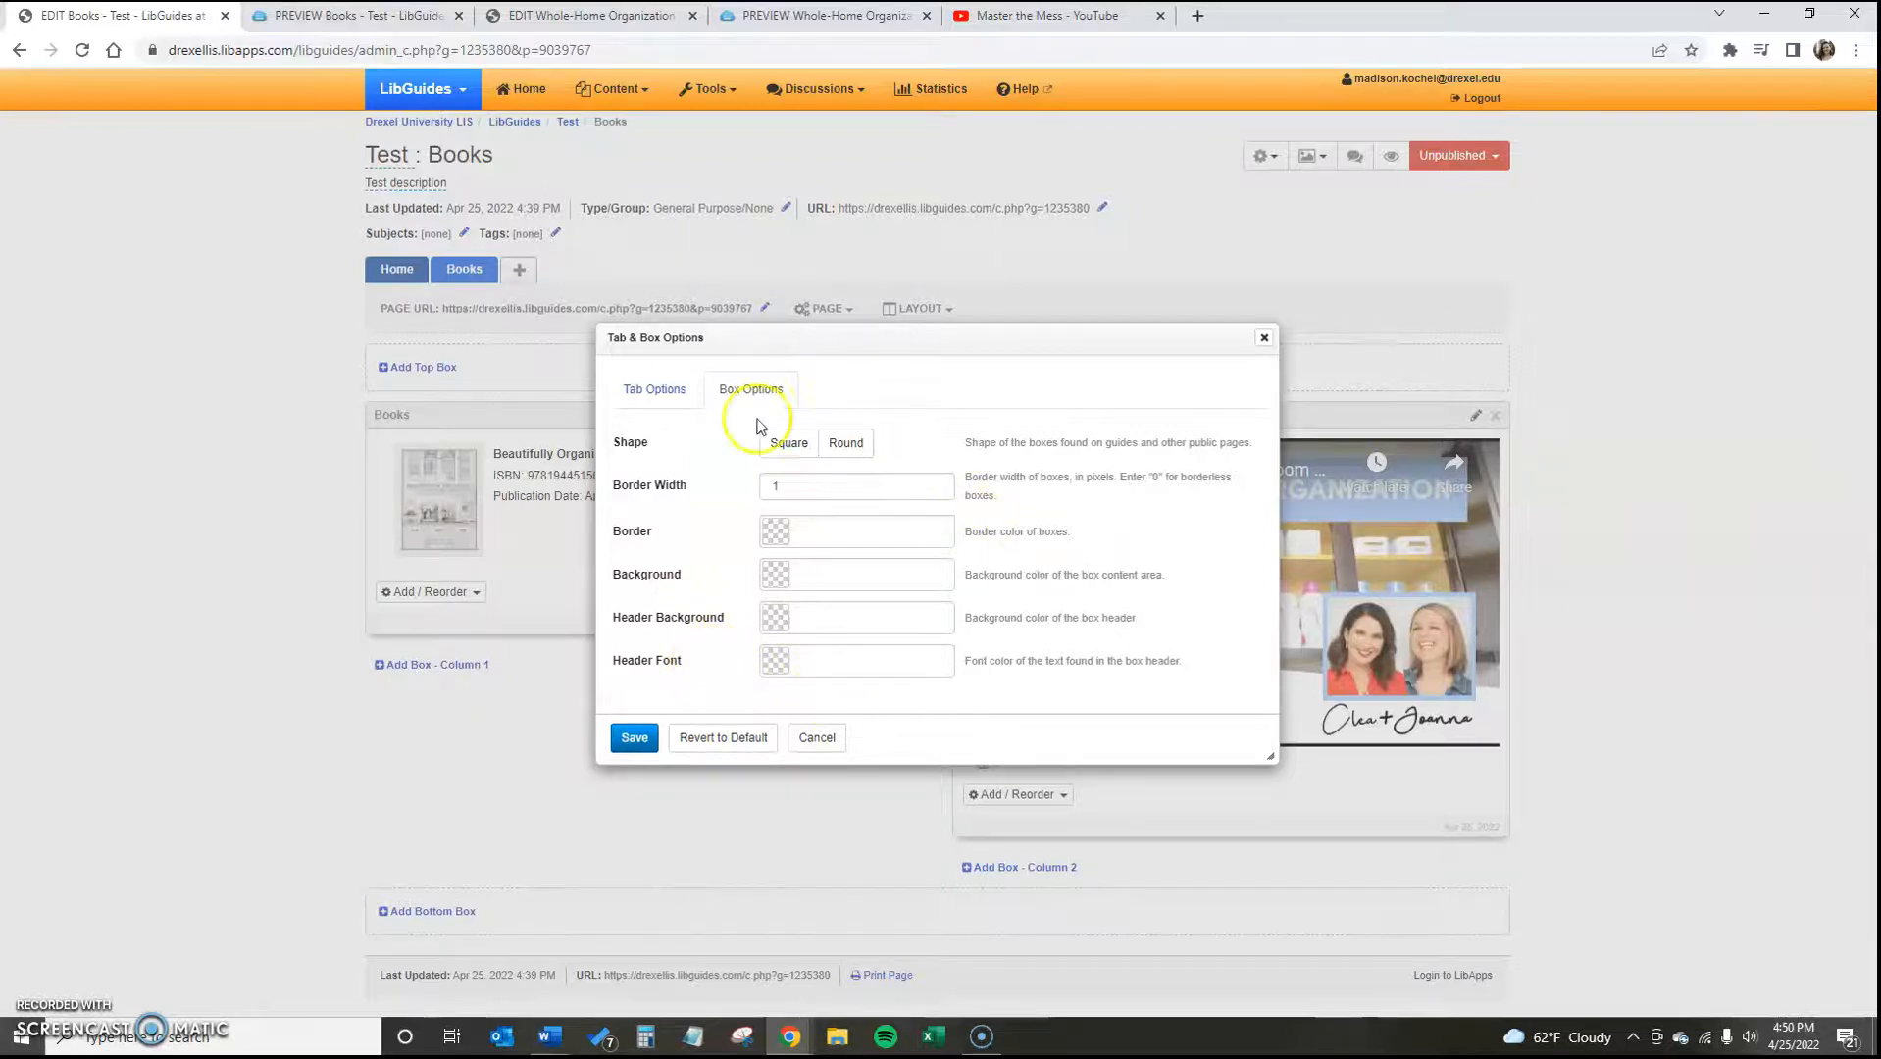
pyautogui.click(666, 402)
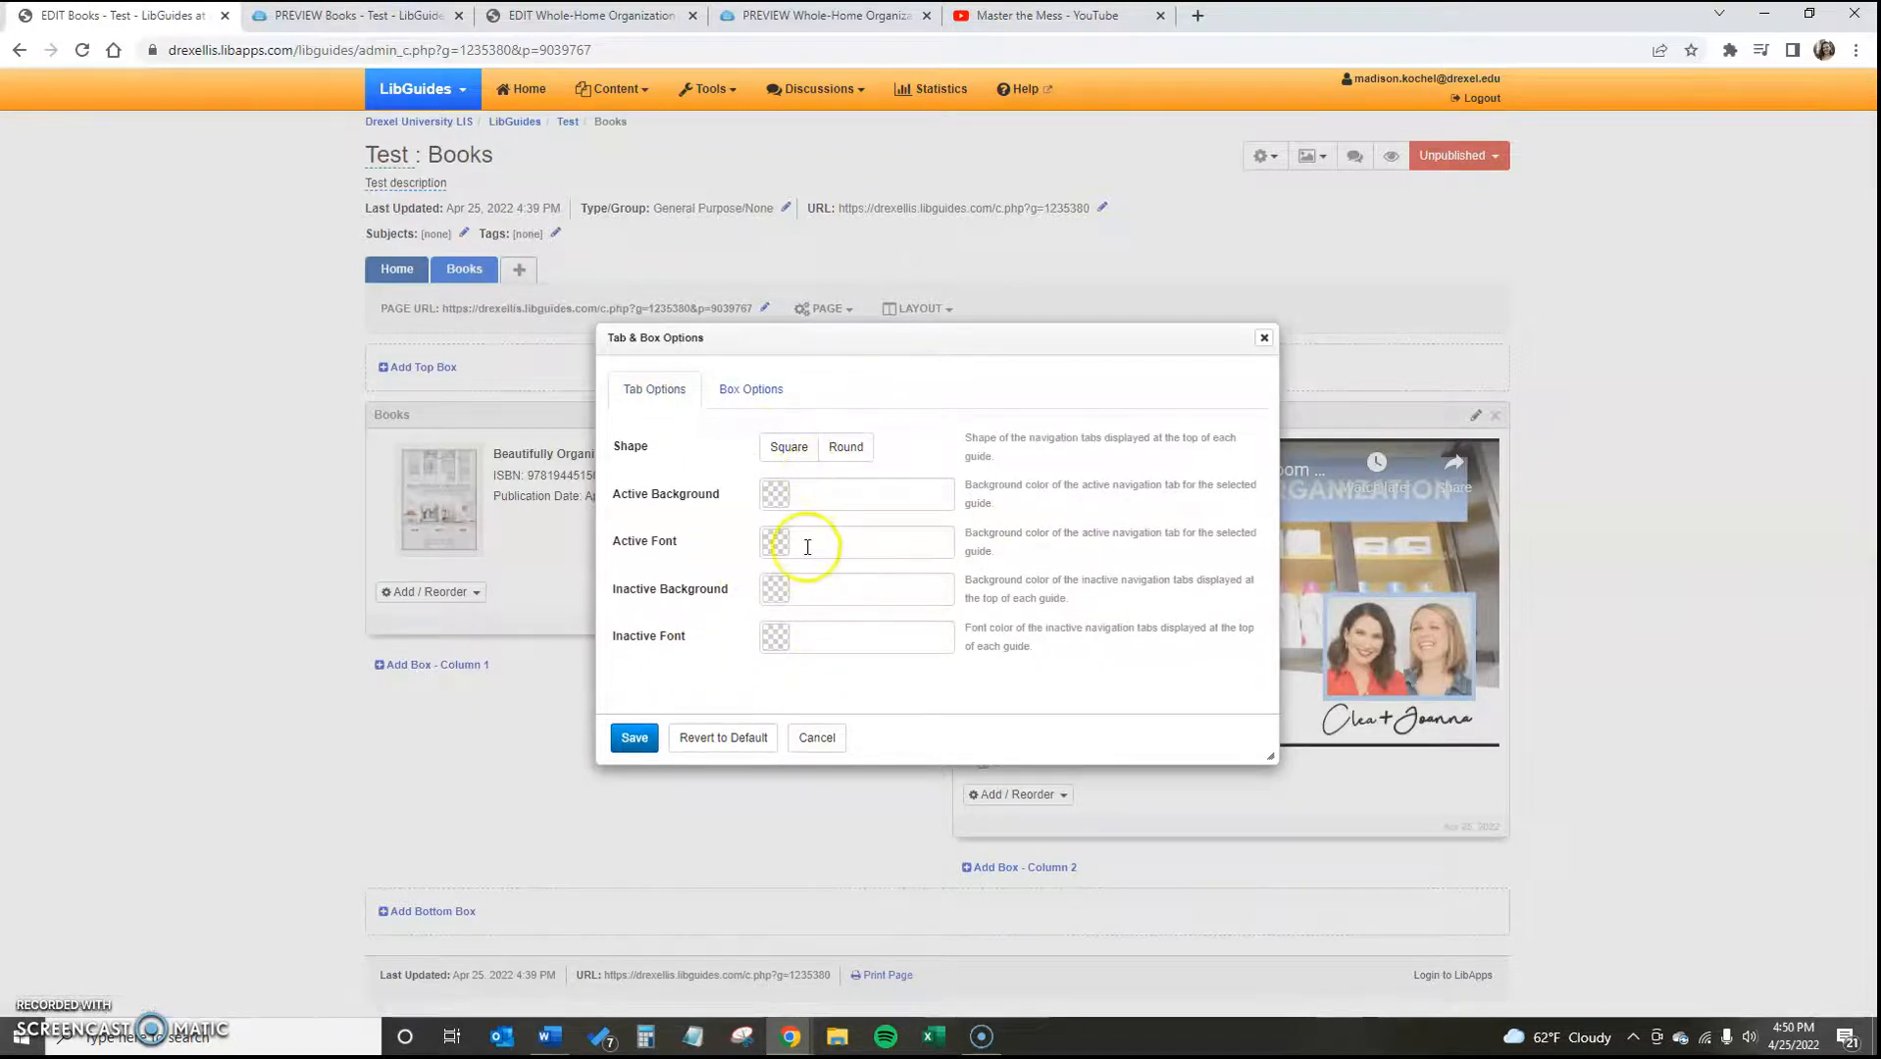
pyautogui.click(815, 742)
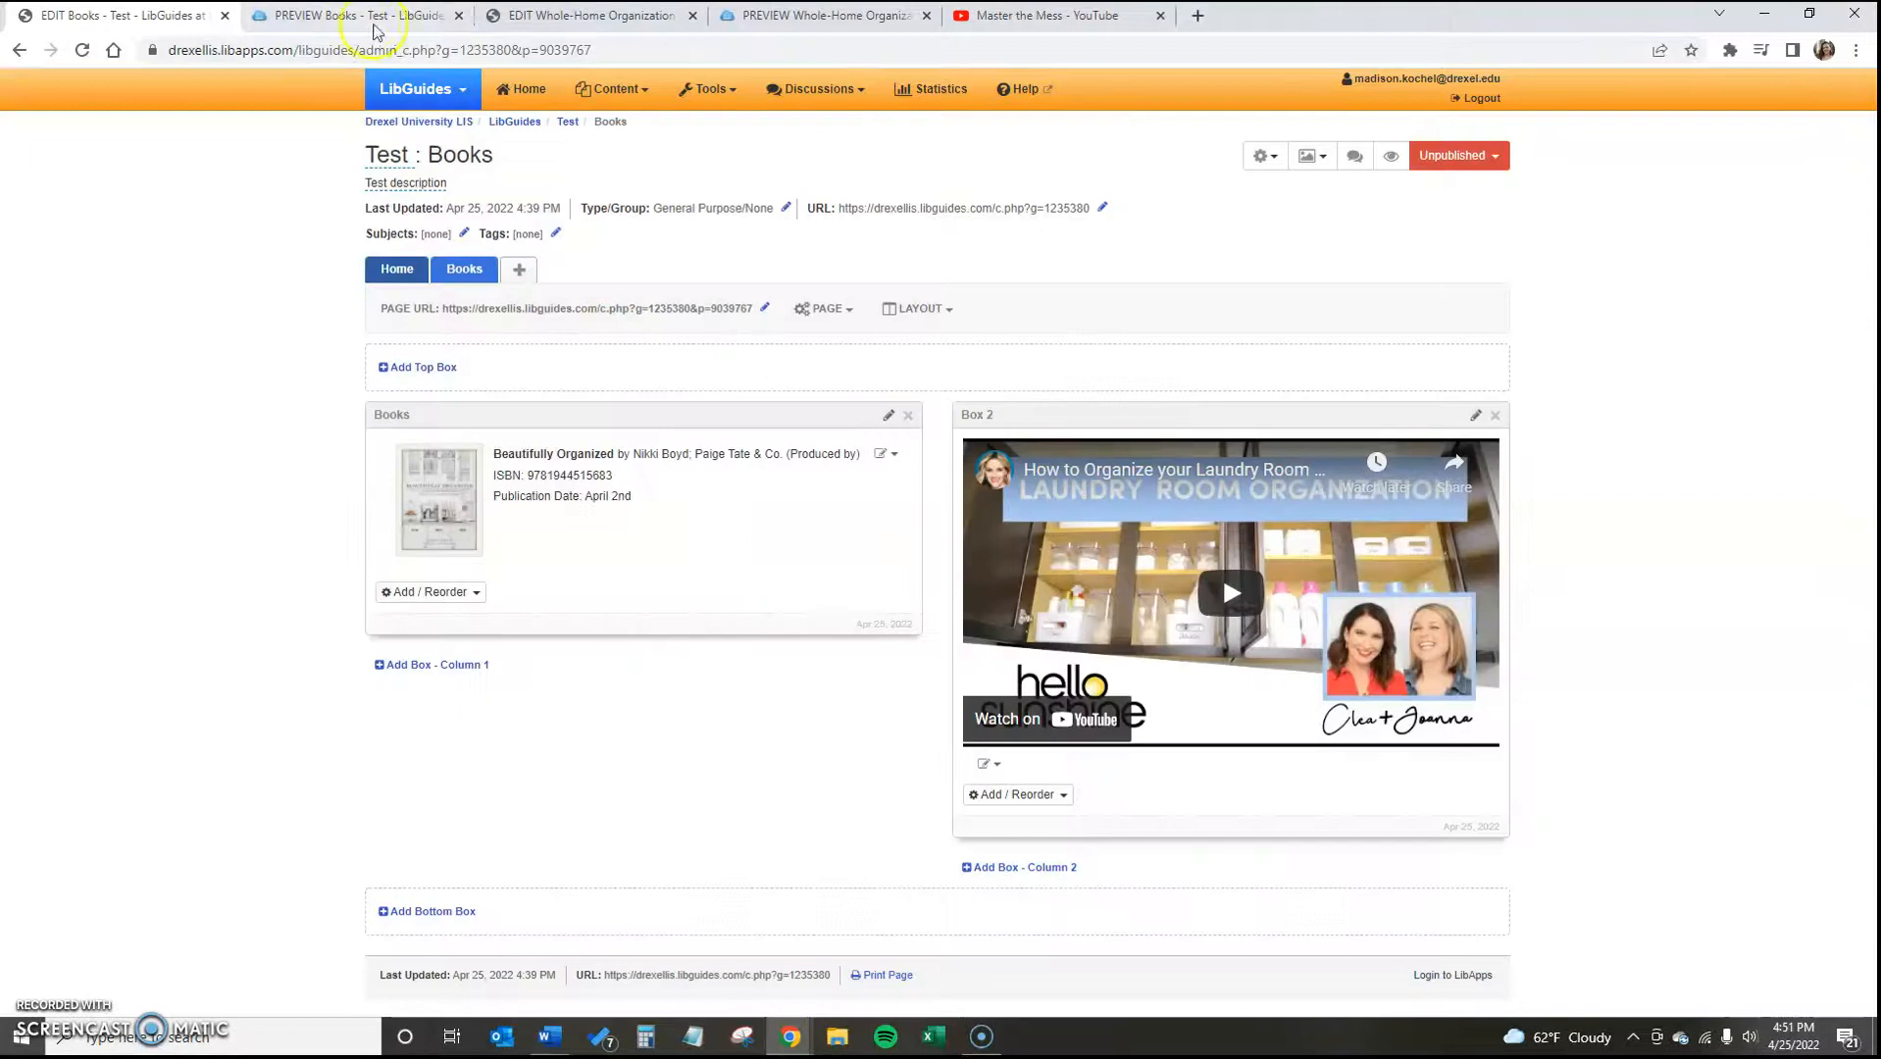
# Look over the tab and box styling of the Home Organization guide's Whole-Home Organization page and open its Welcome page for editing
pyautogui.click(643, 21)
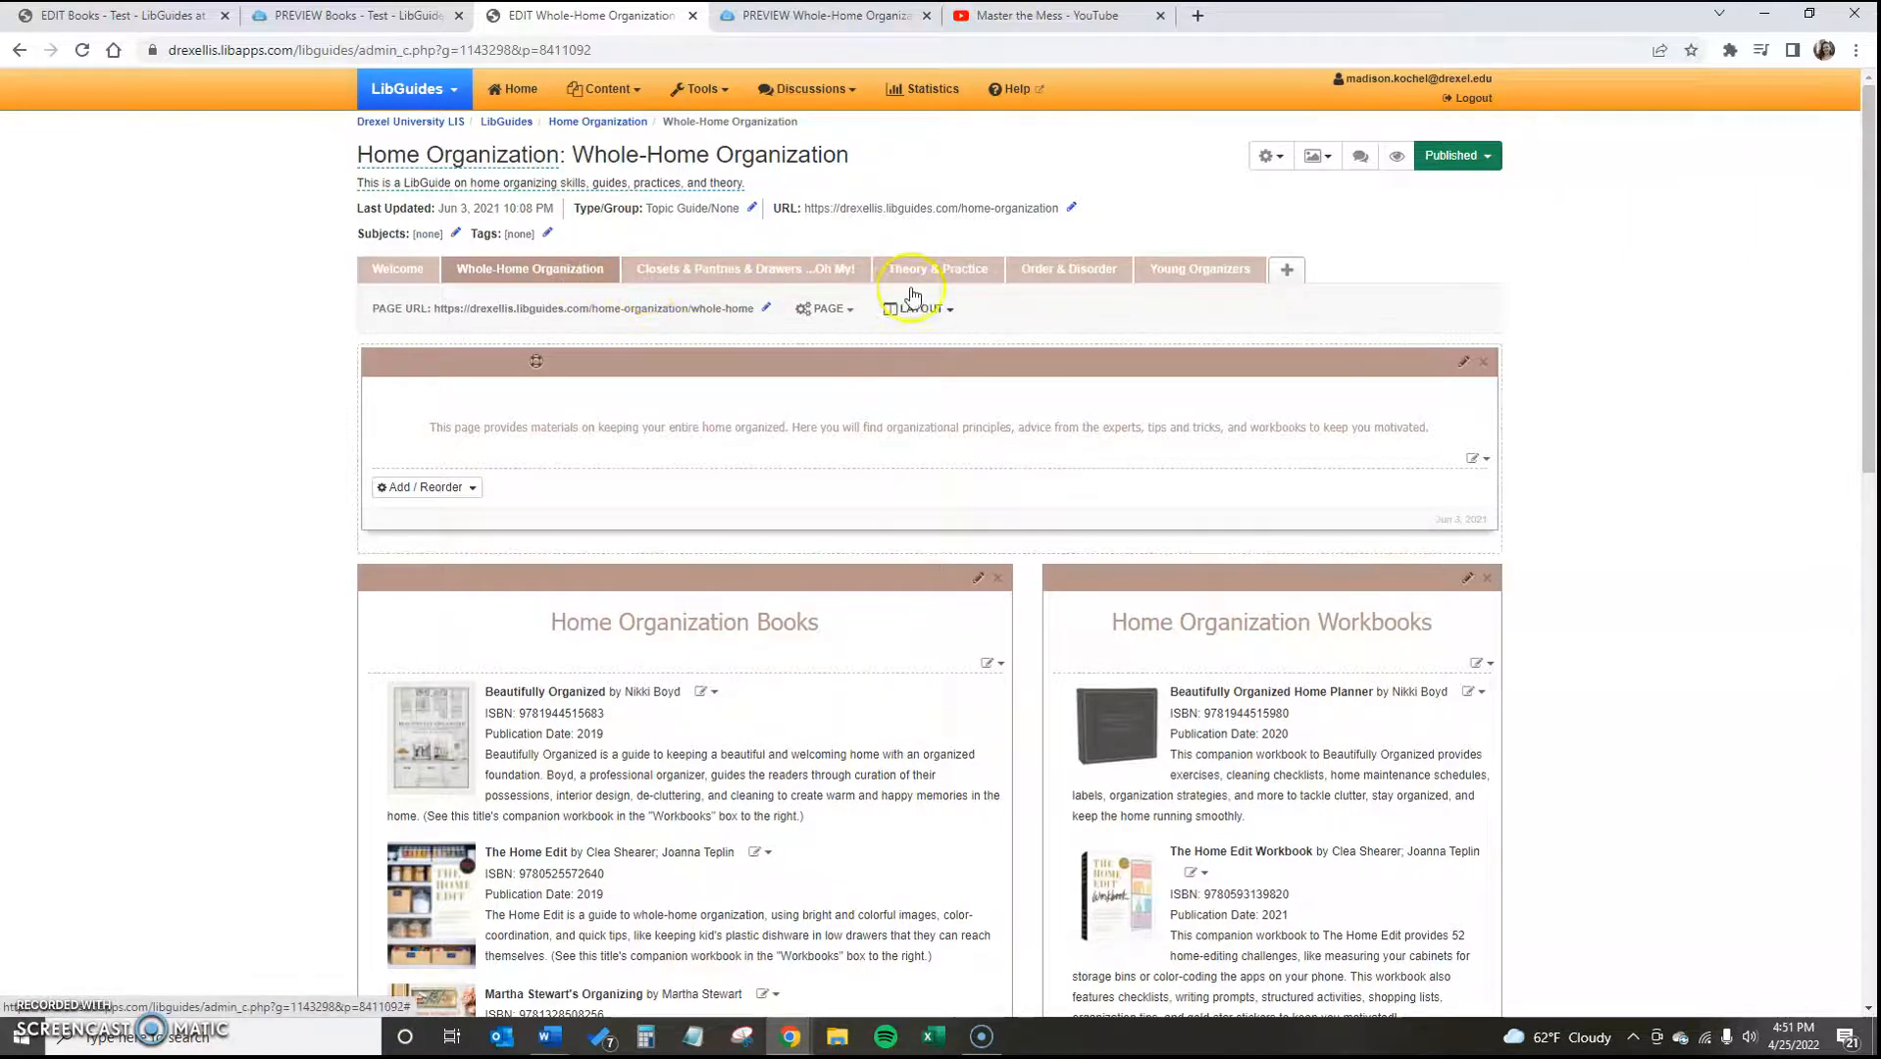
pyautogui.scroll(-2, 1275, 530)
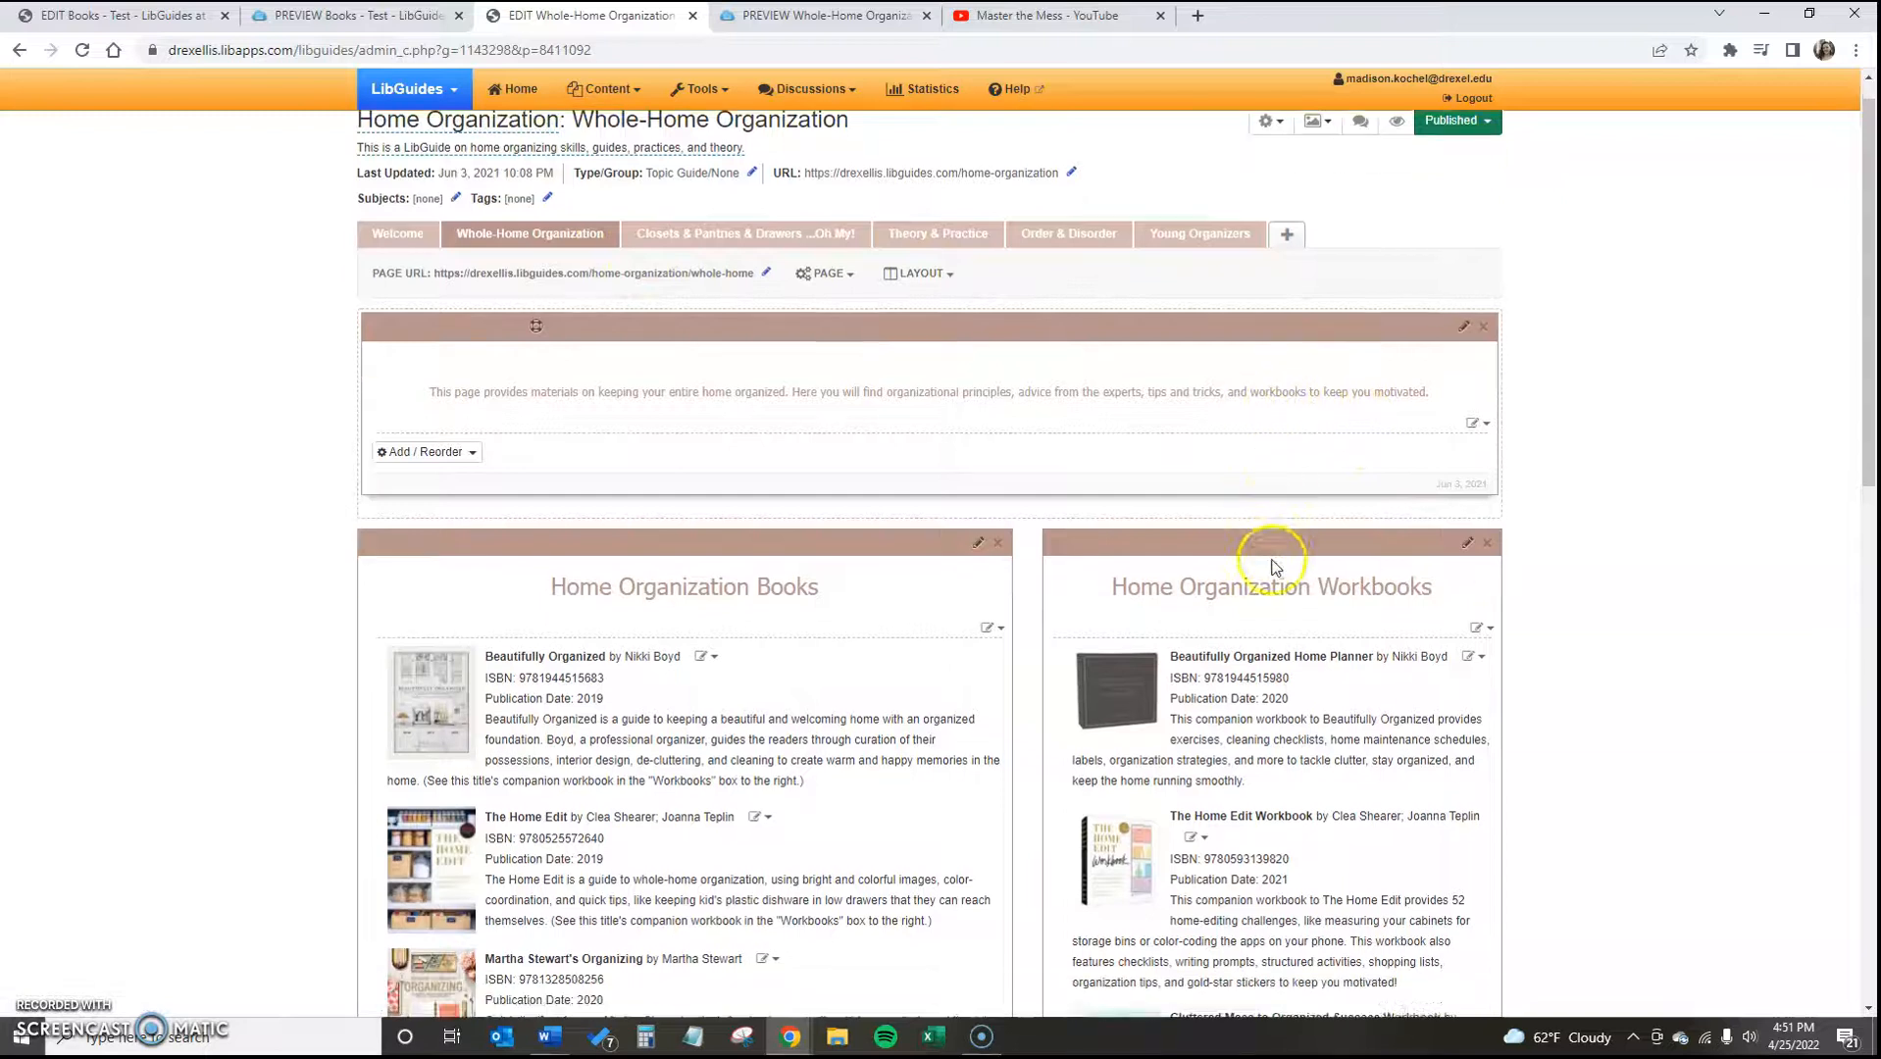
pyautogui.scroll(-5, 1275, 579)
pyautogui.scroll(7, 1217, 483)
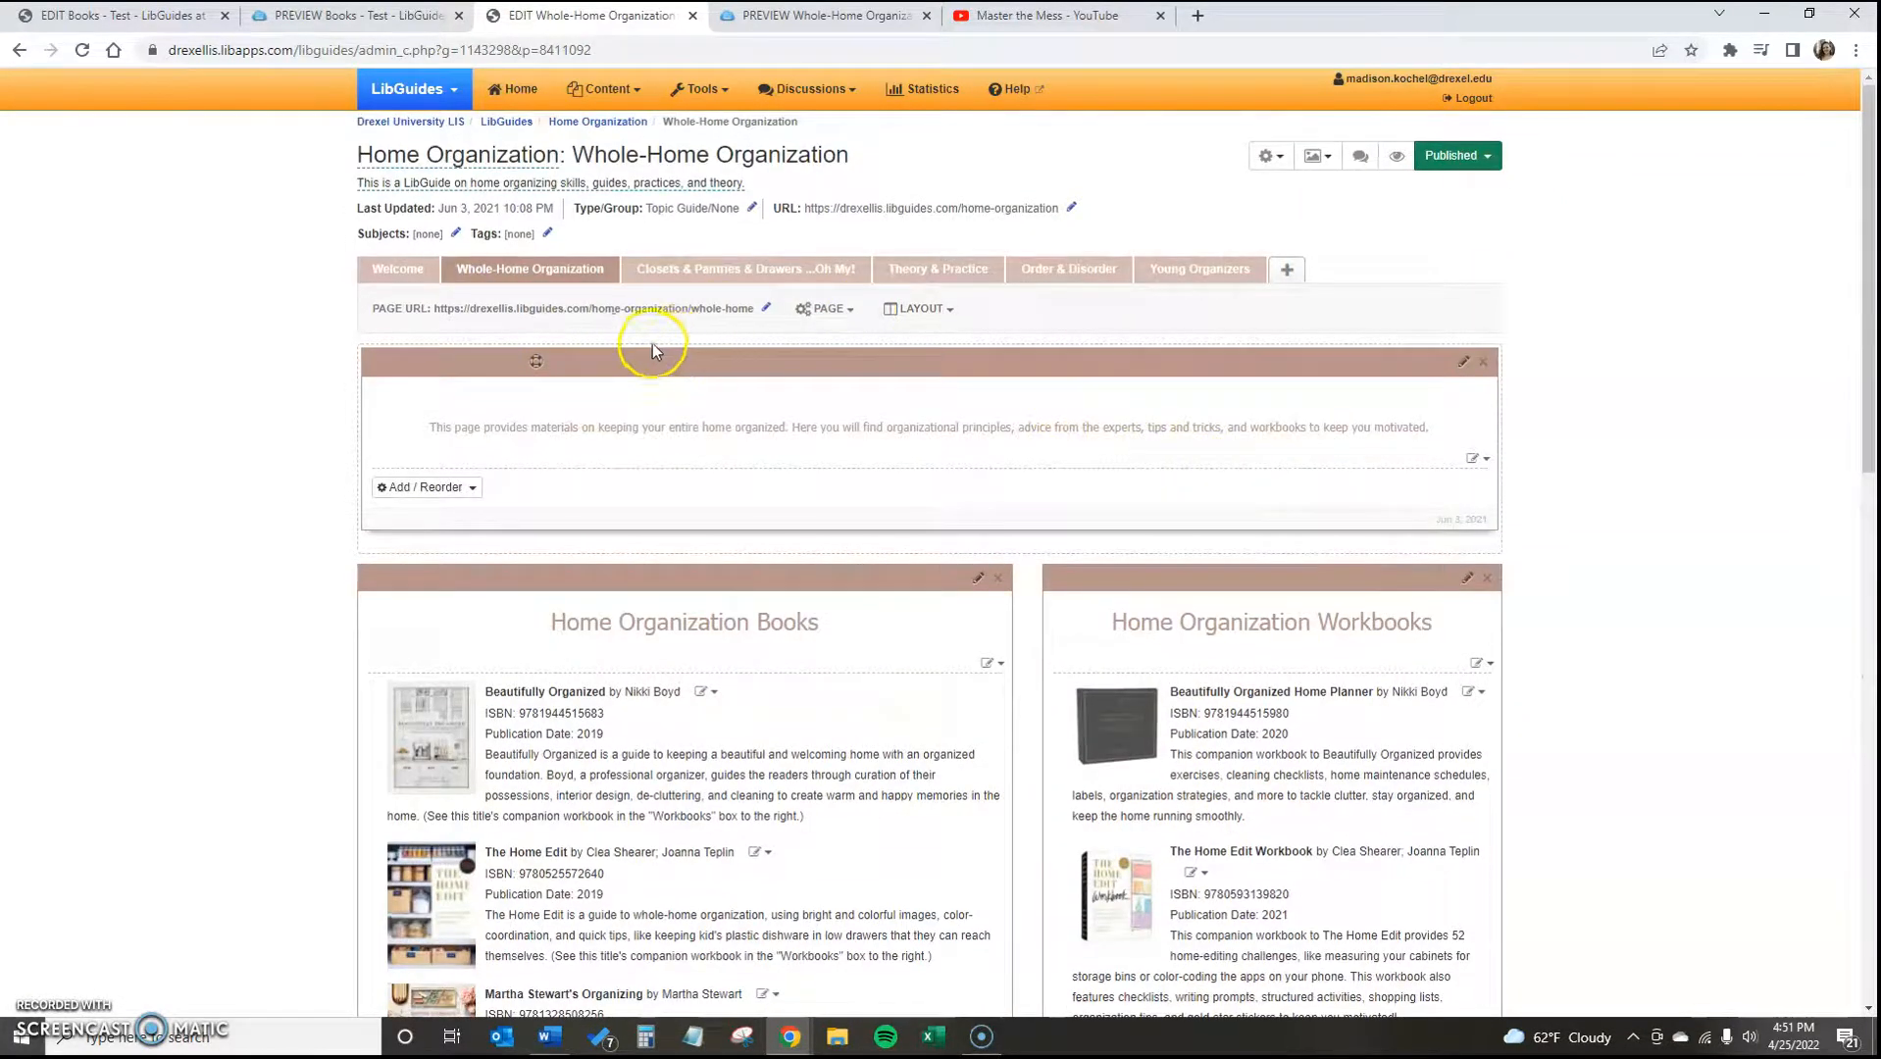
pyautogui.rightClick(416, 287)
pyautogui.click(415, 287)
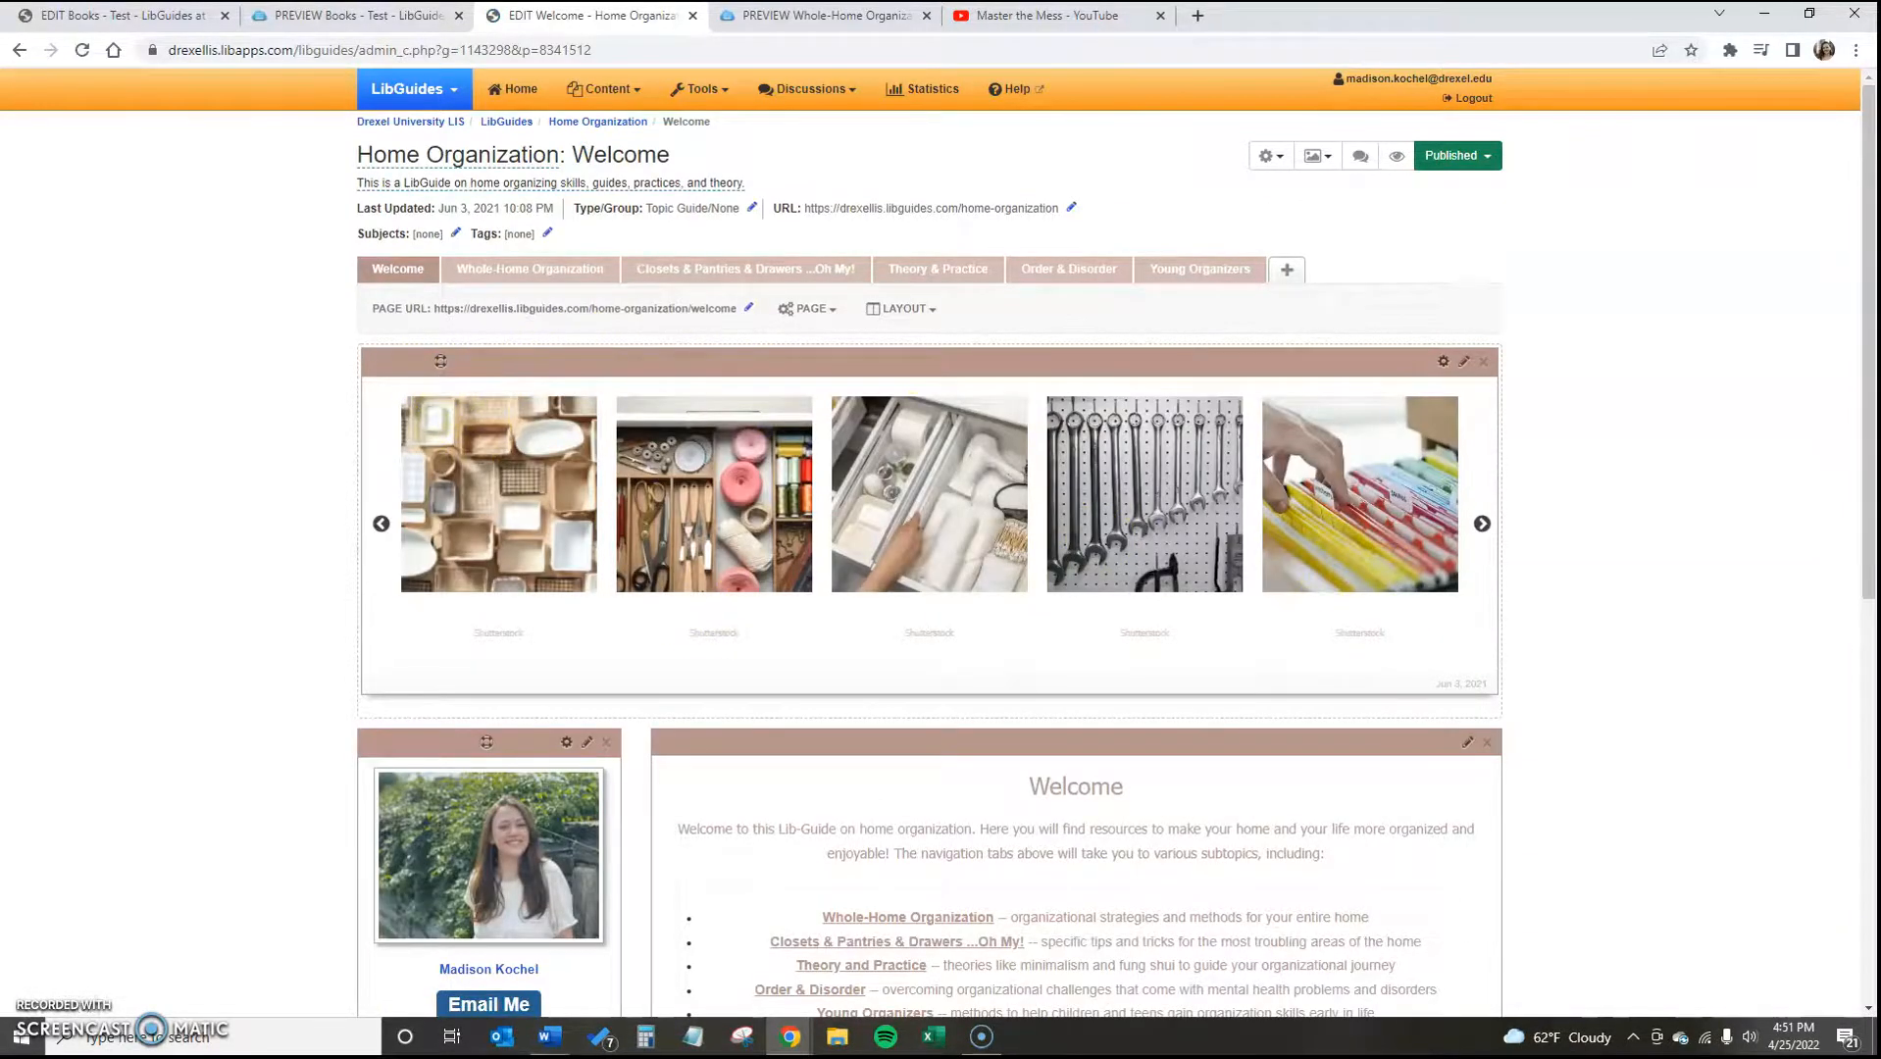
# Check the Welcome page gallery box's details without saving, and open its gallery editor to review the list of slides
pyautogui.click(1464, 362)
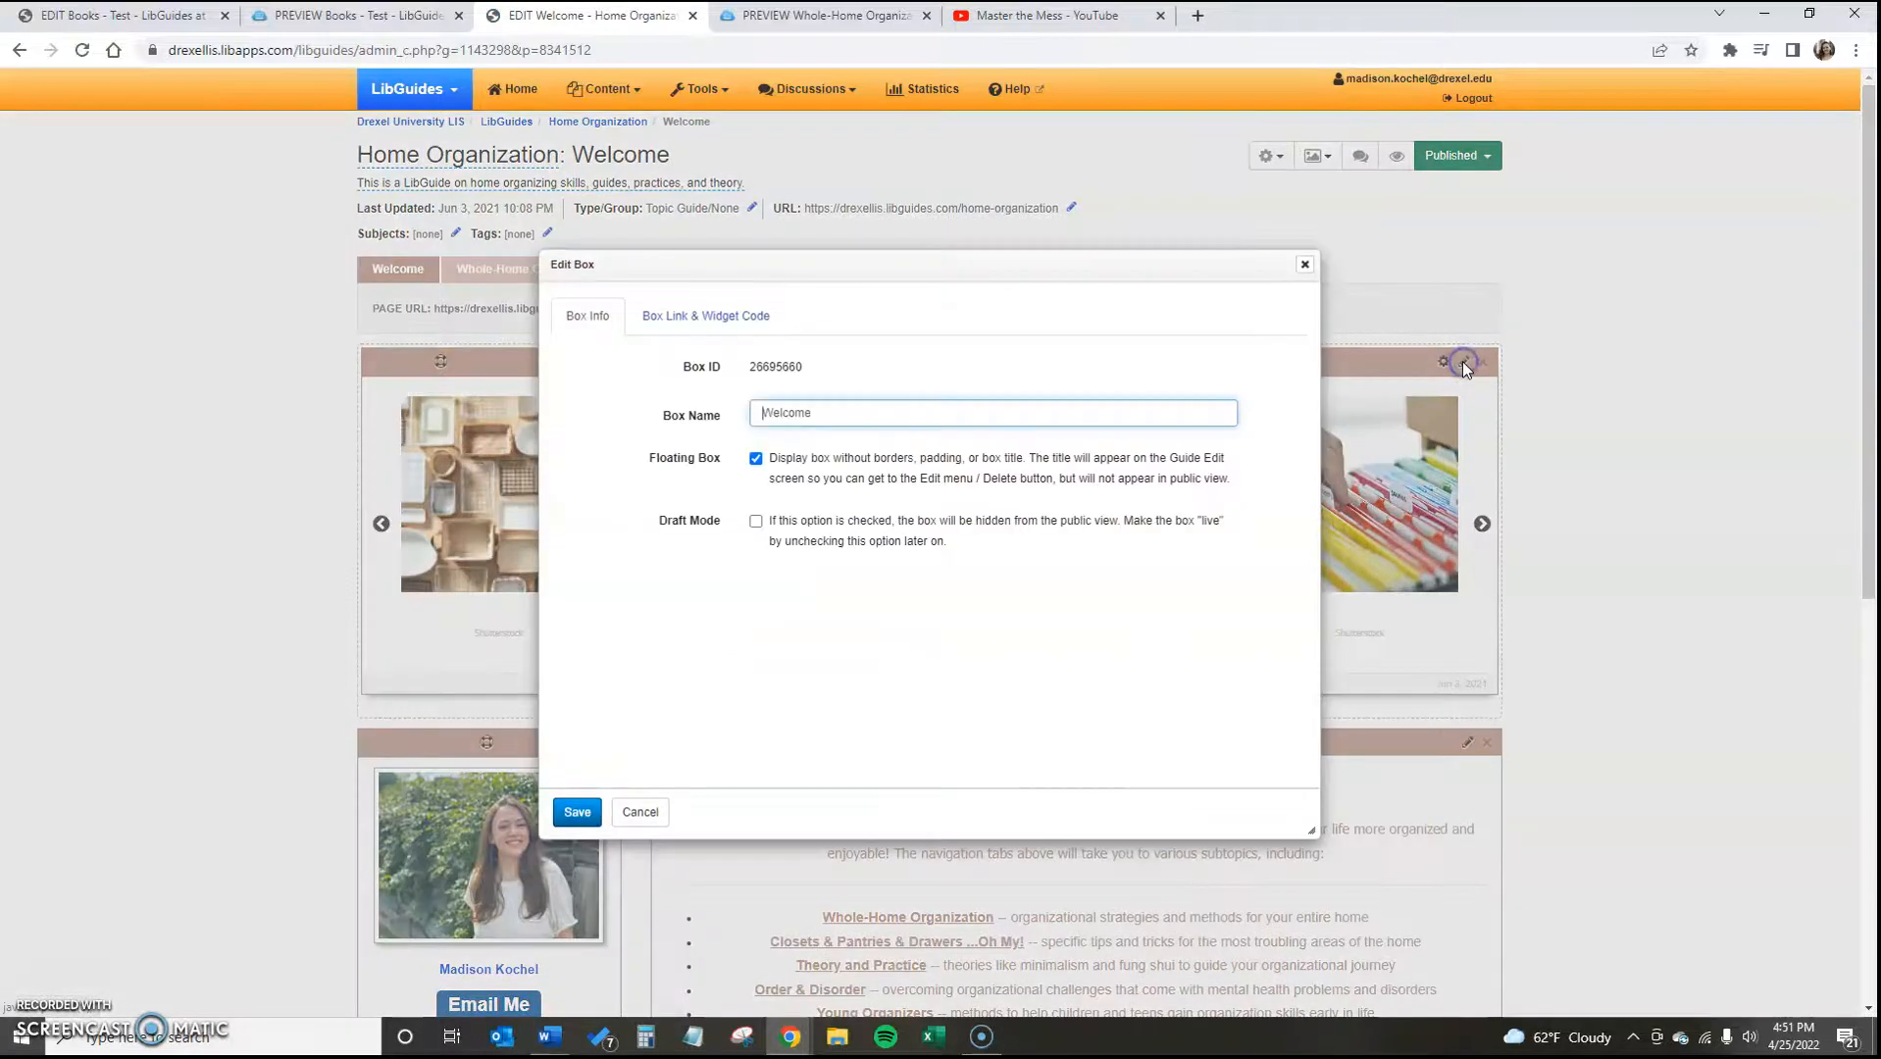
pyautogui.click(1304, 263)
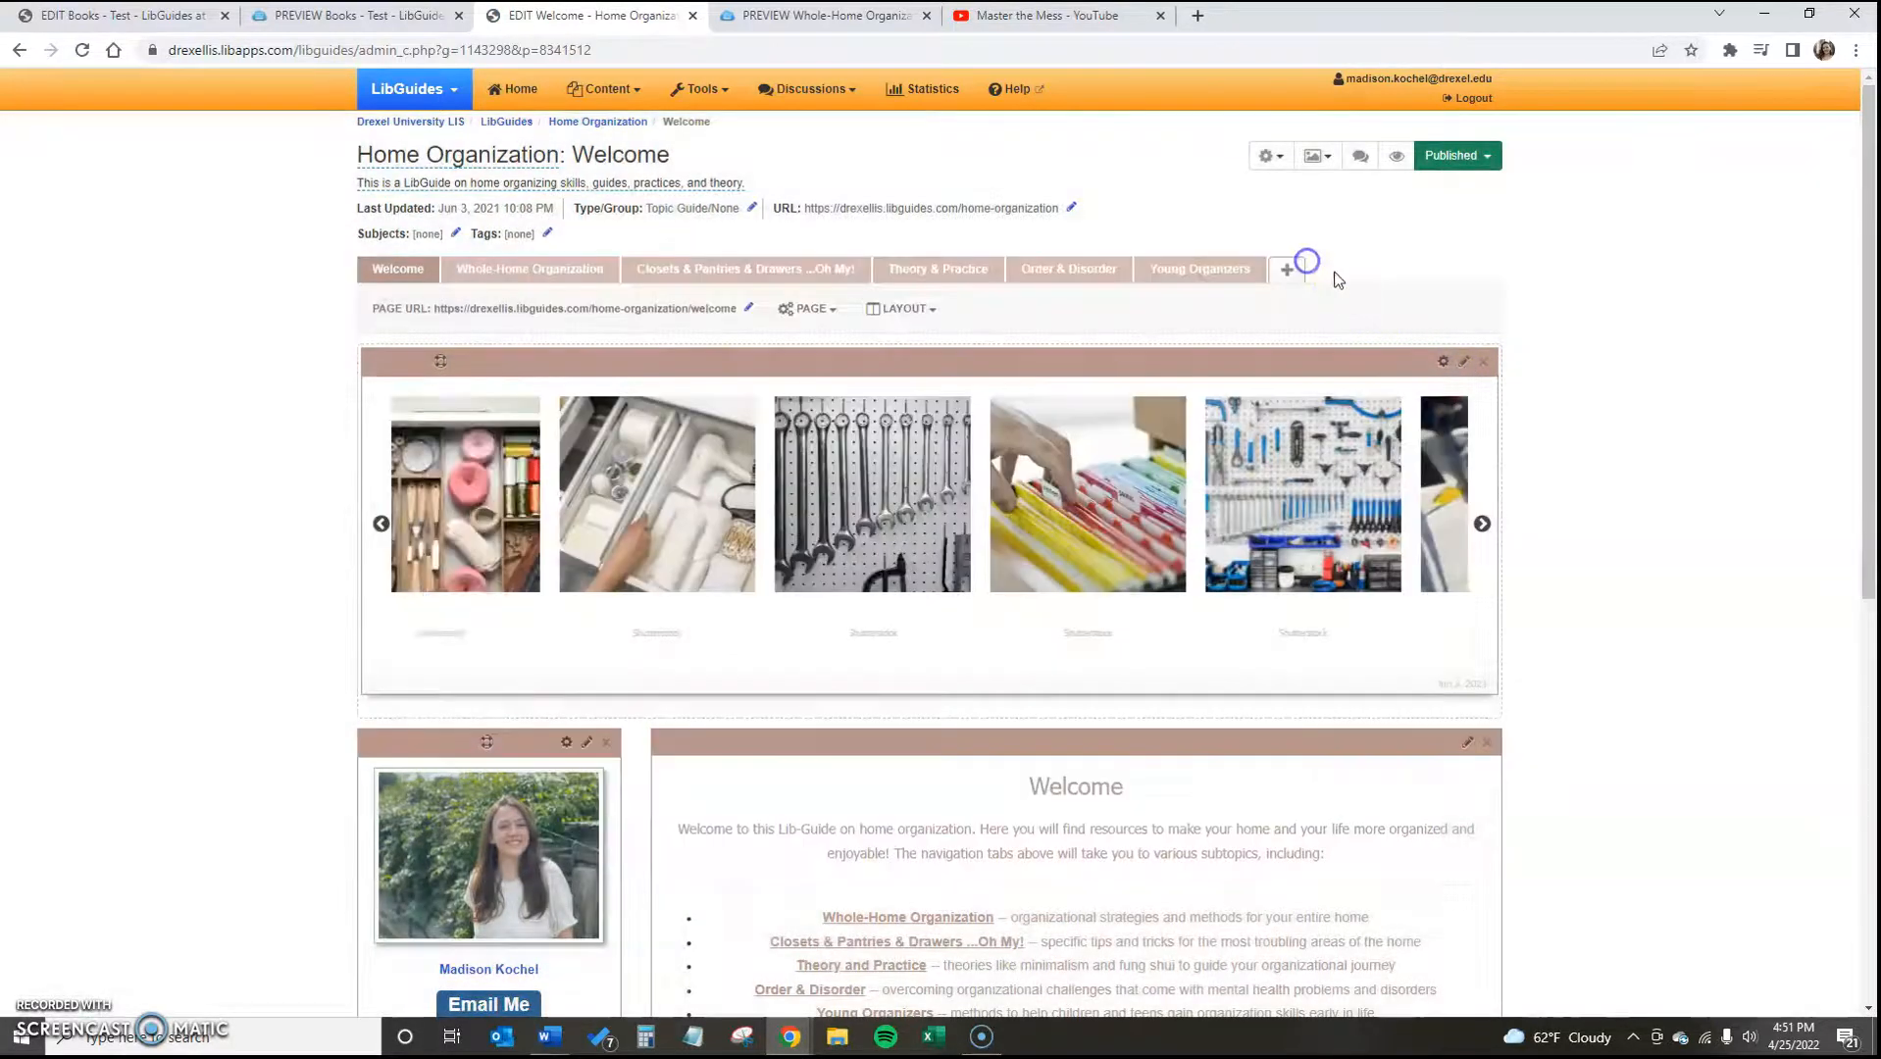
pyautogui.click(1440, 359)
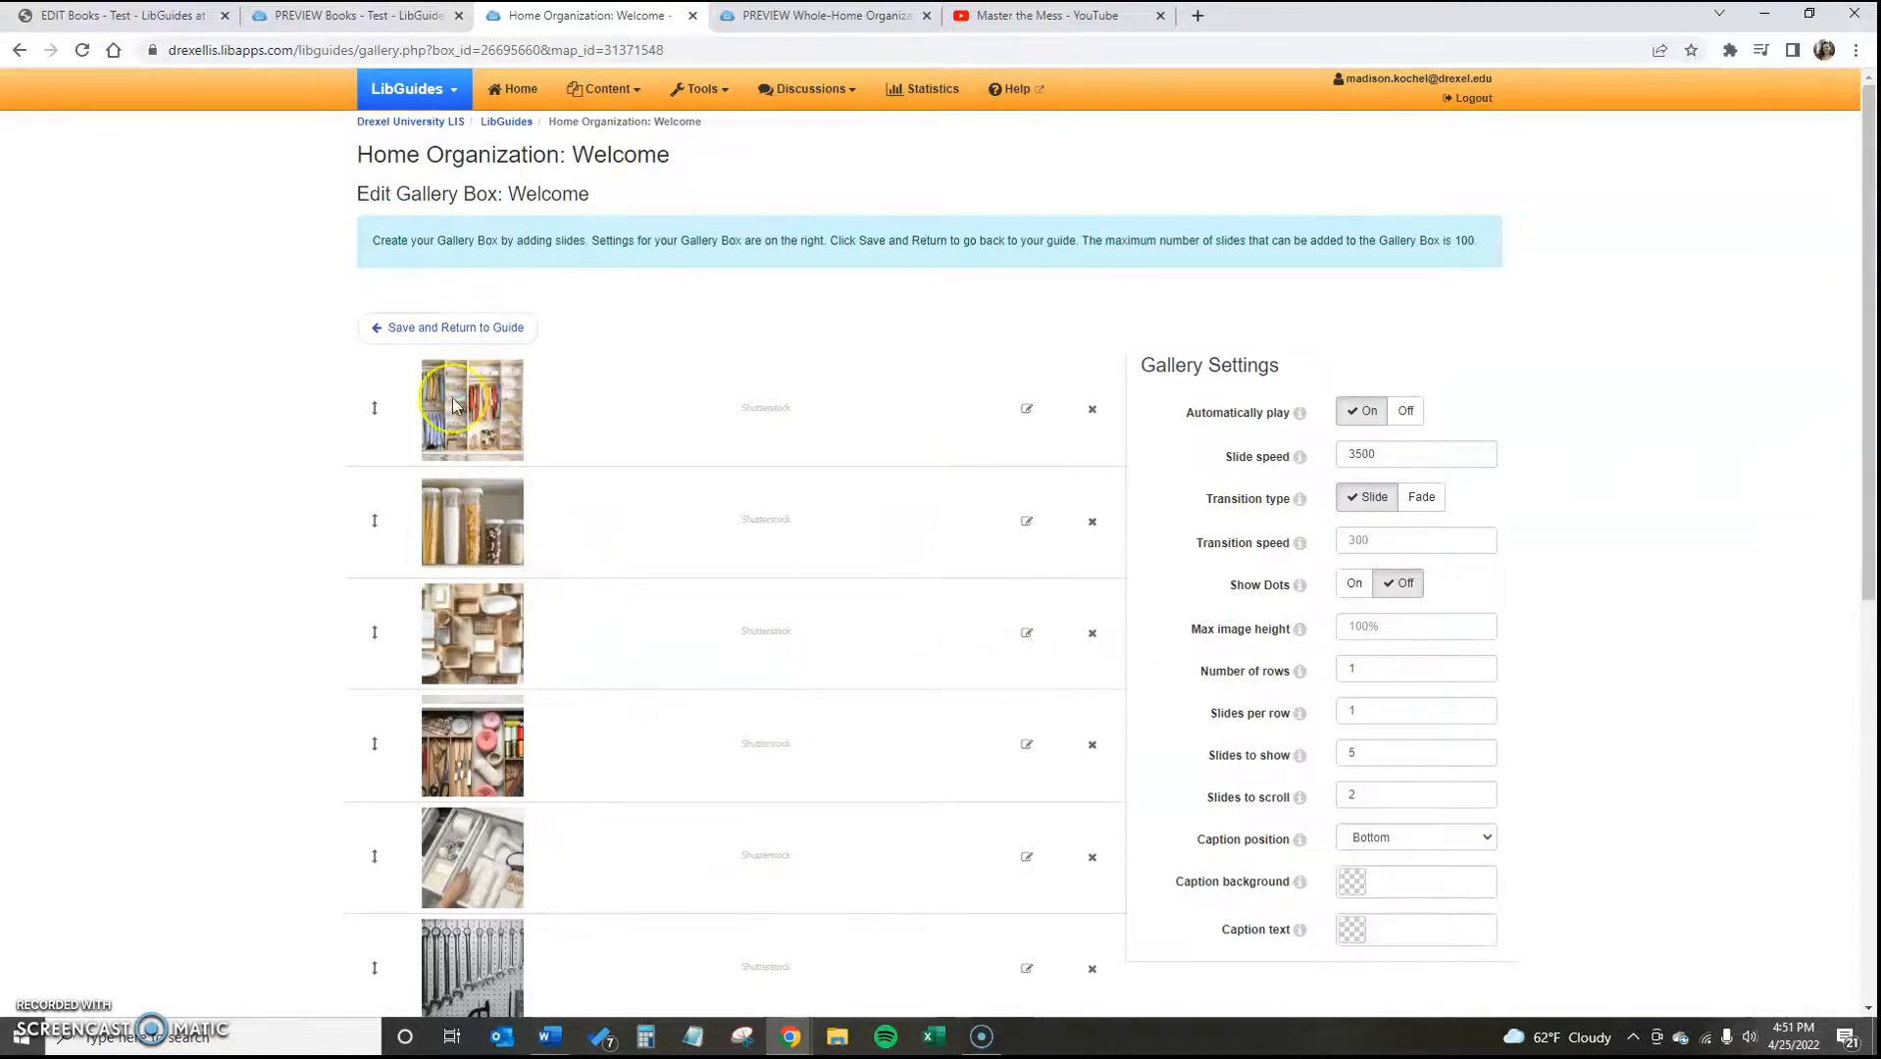
pyautogui.scroll(-8, 517, 432)
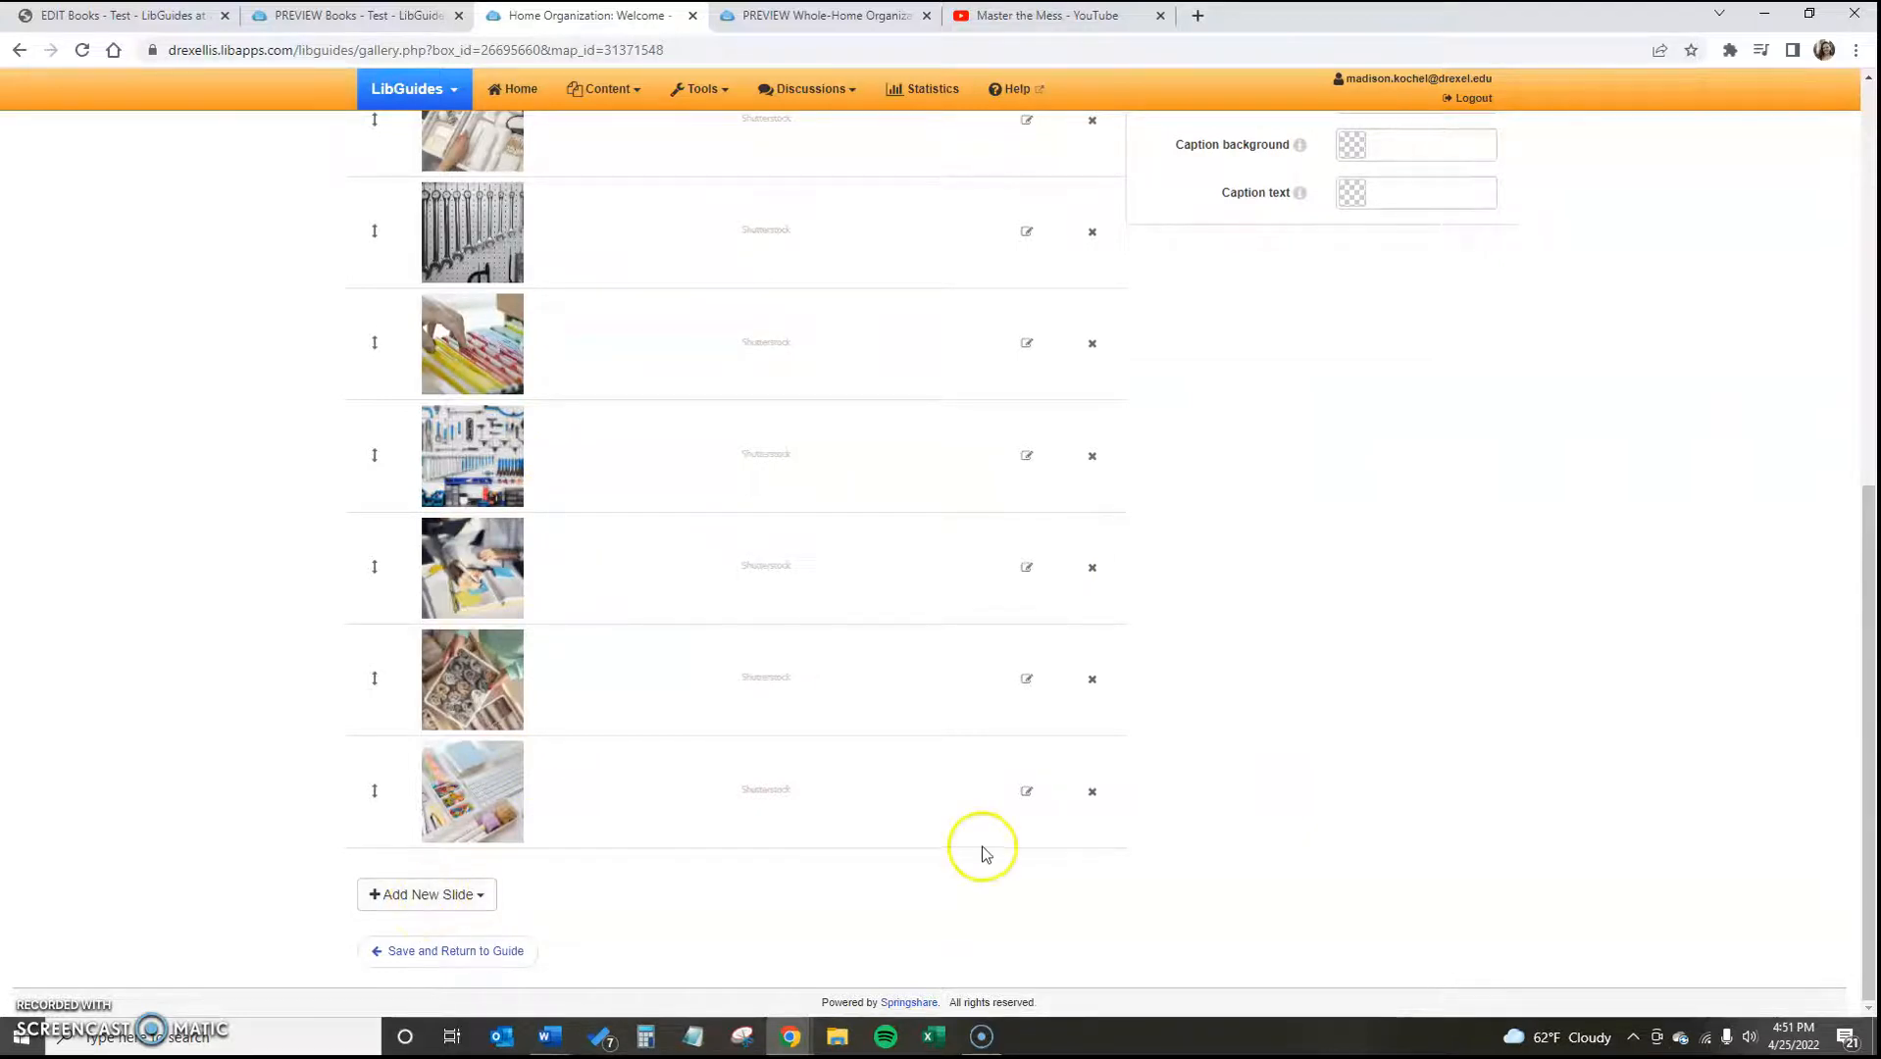
pyautogui.scroll(1, 838, 817)
pyautogui.scroll(7, 838, 817)
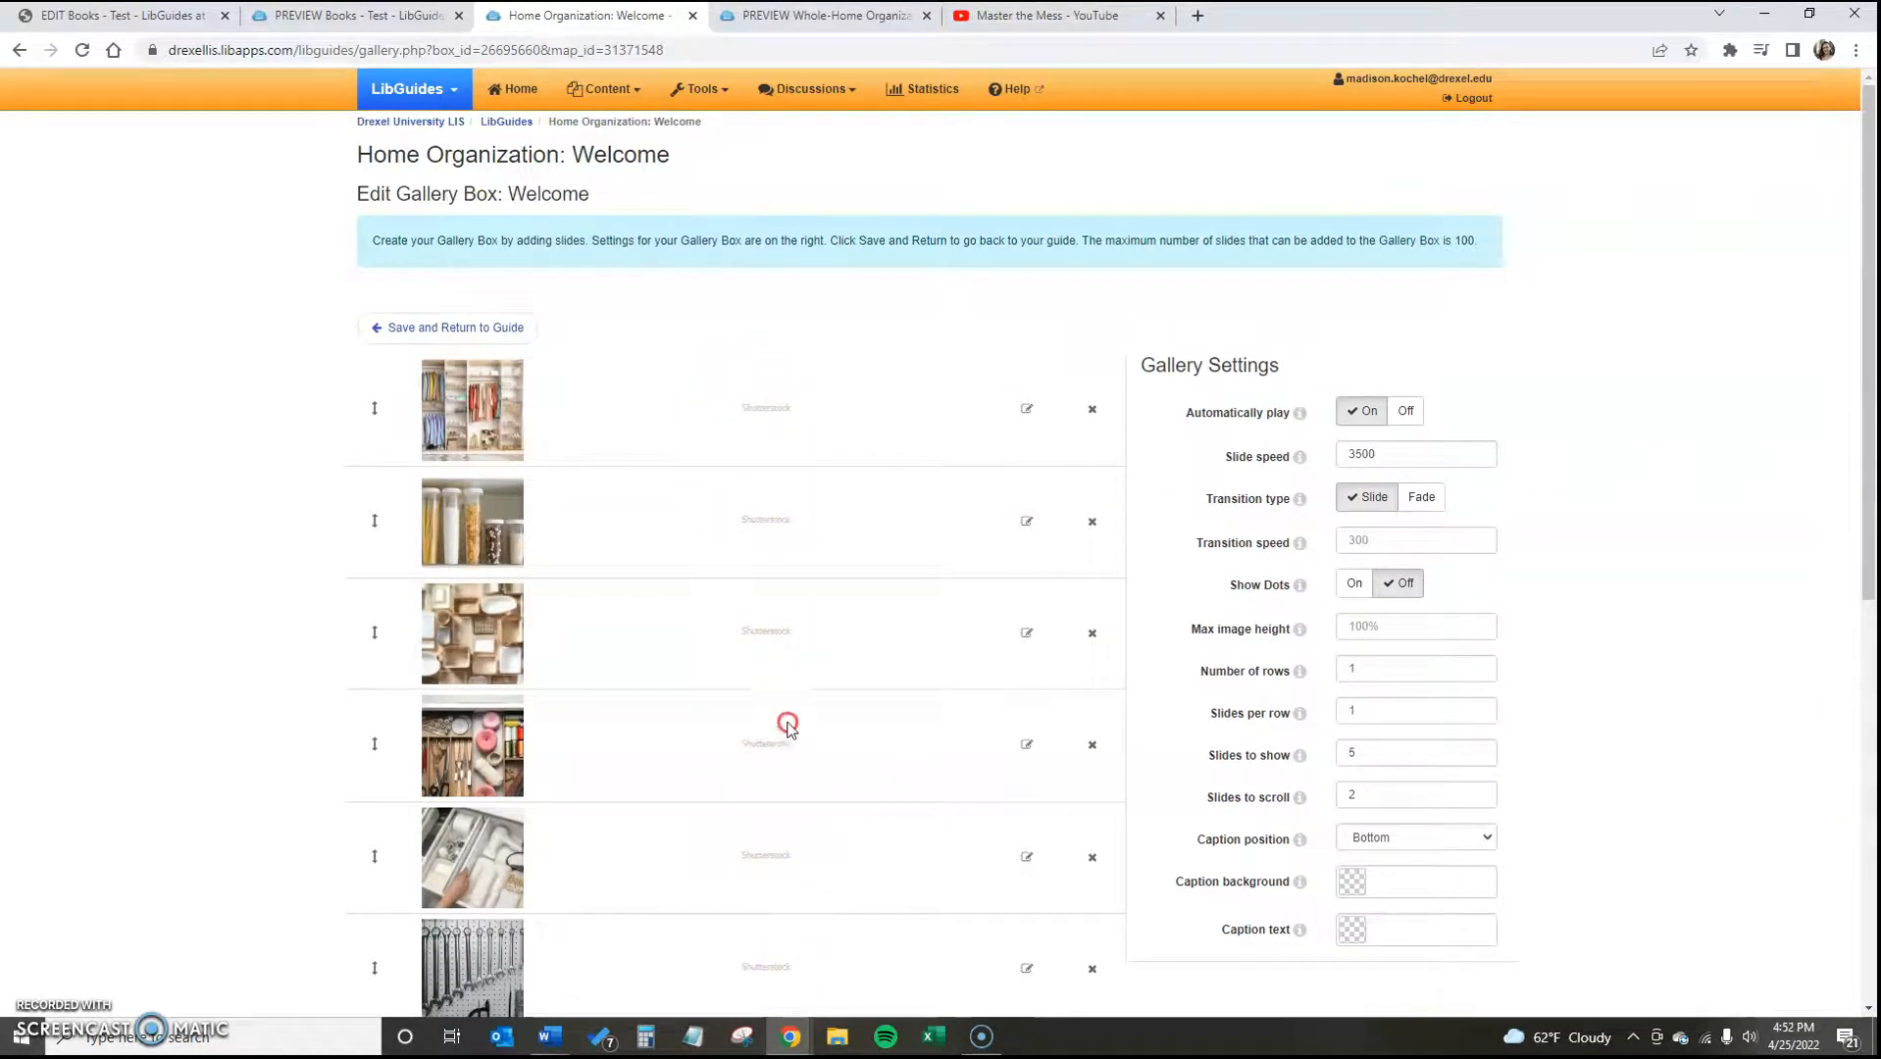
pyautogui.rightClick(817, 799)
pyautogui.click(816, 799)
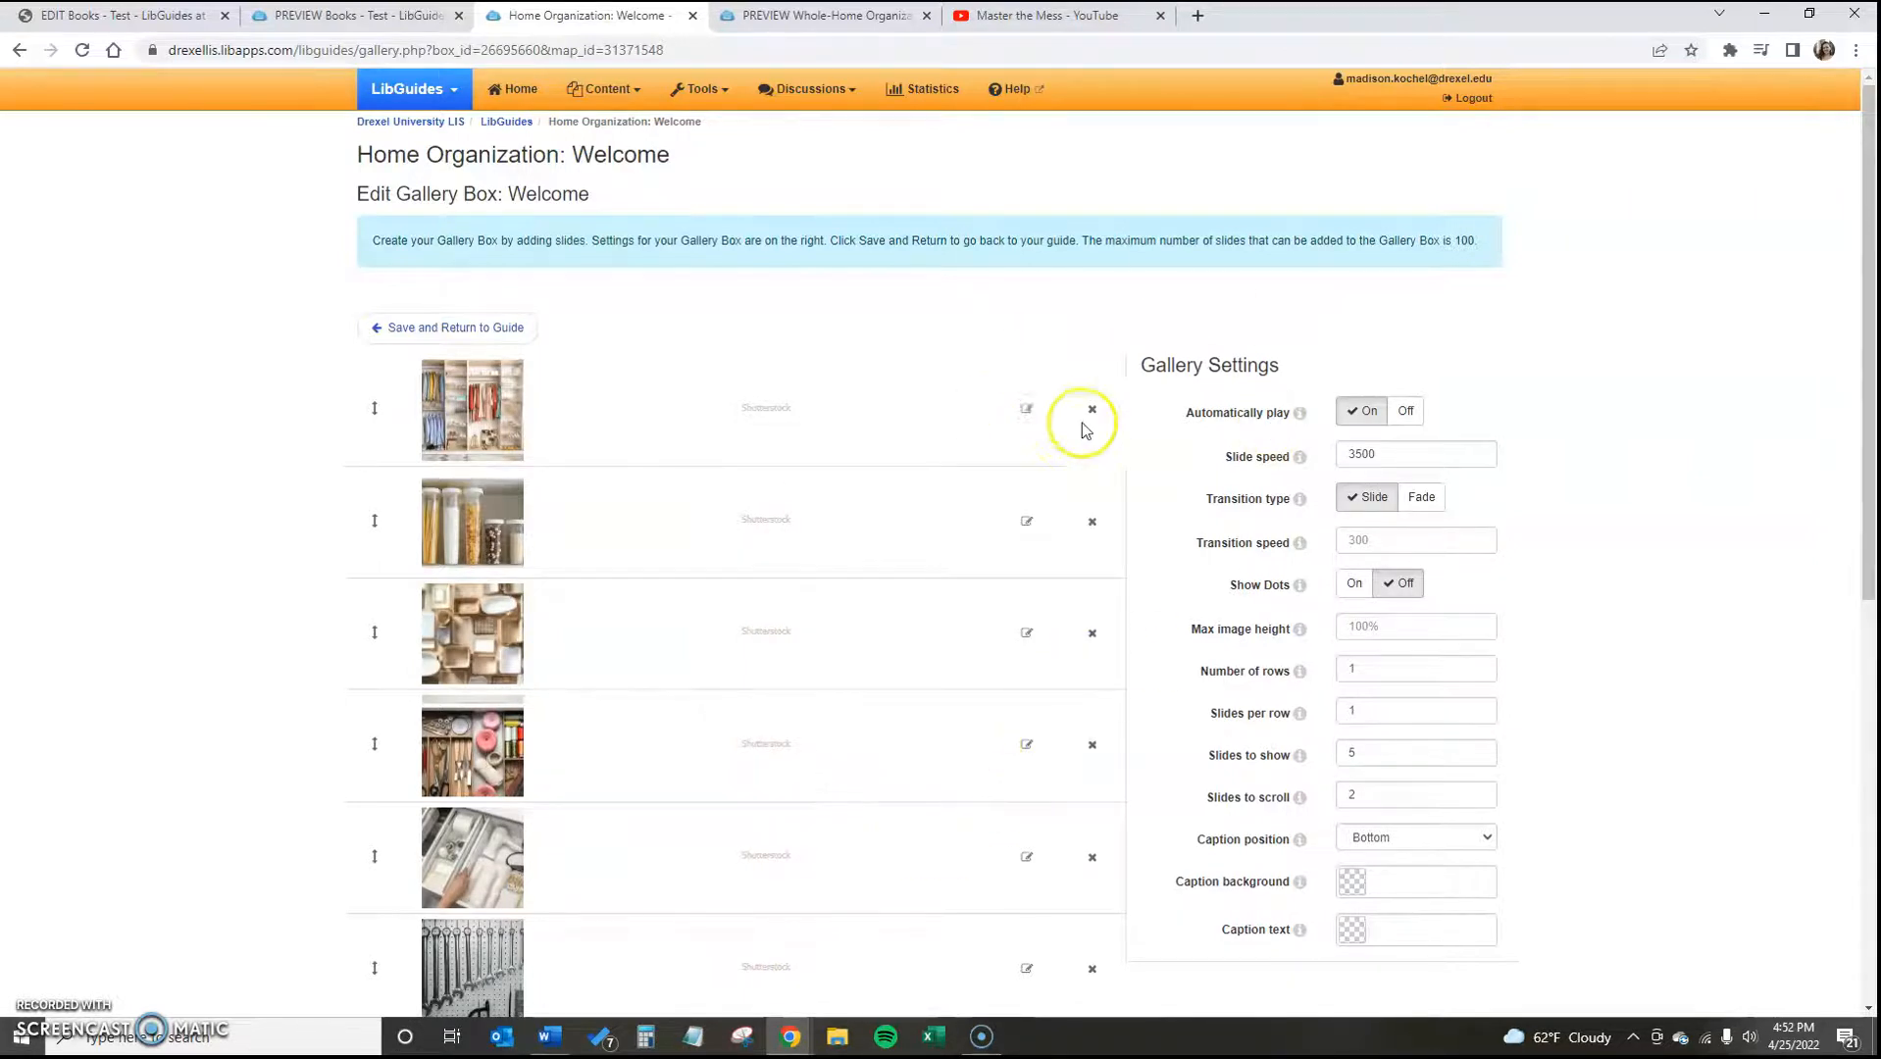
# Examine the first gallery slide's edit form without saving, and review the gallery's playback, transition and caption settings
pyautogui.click(1027, 411)
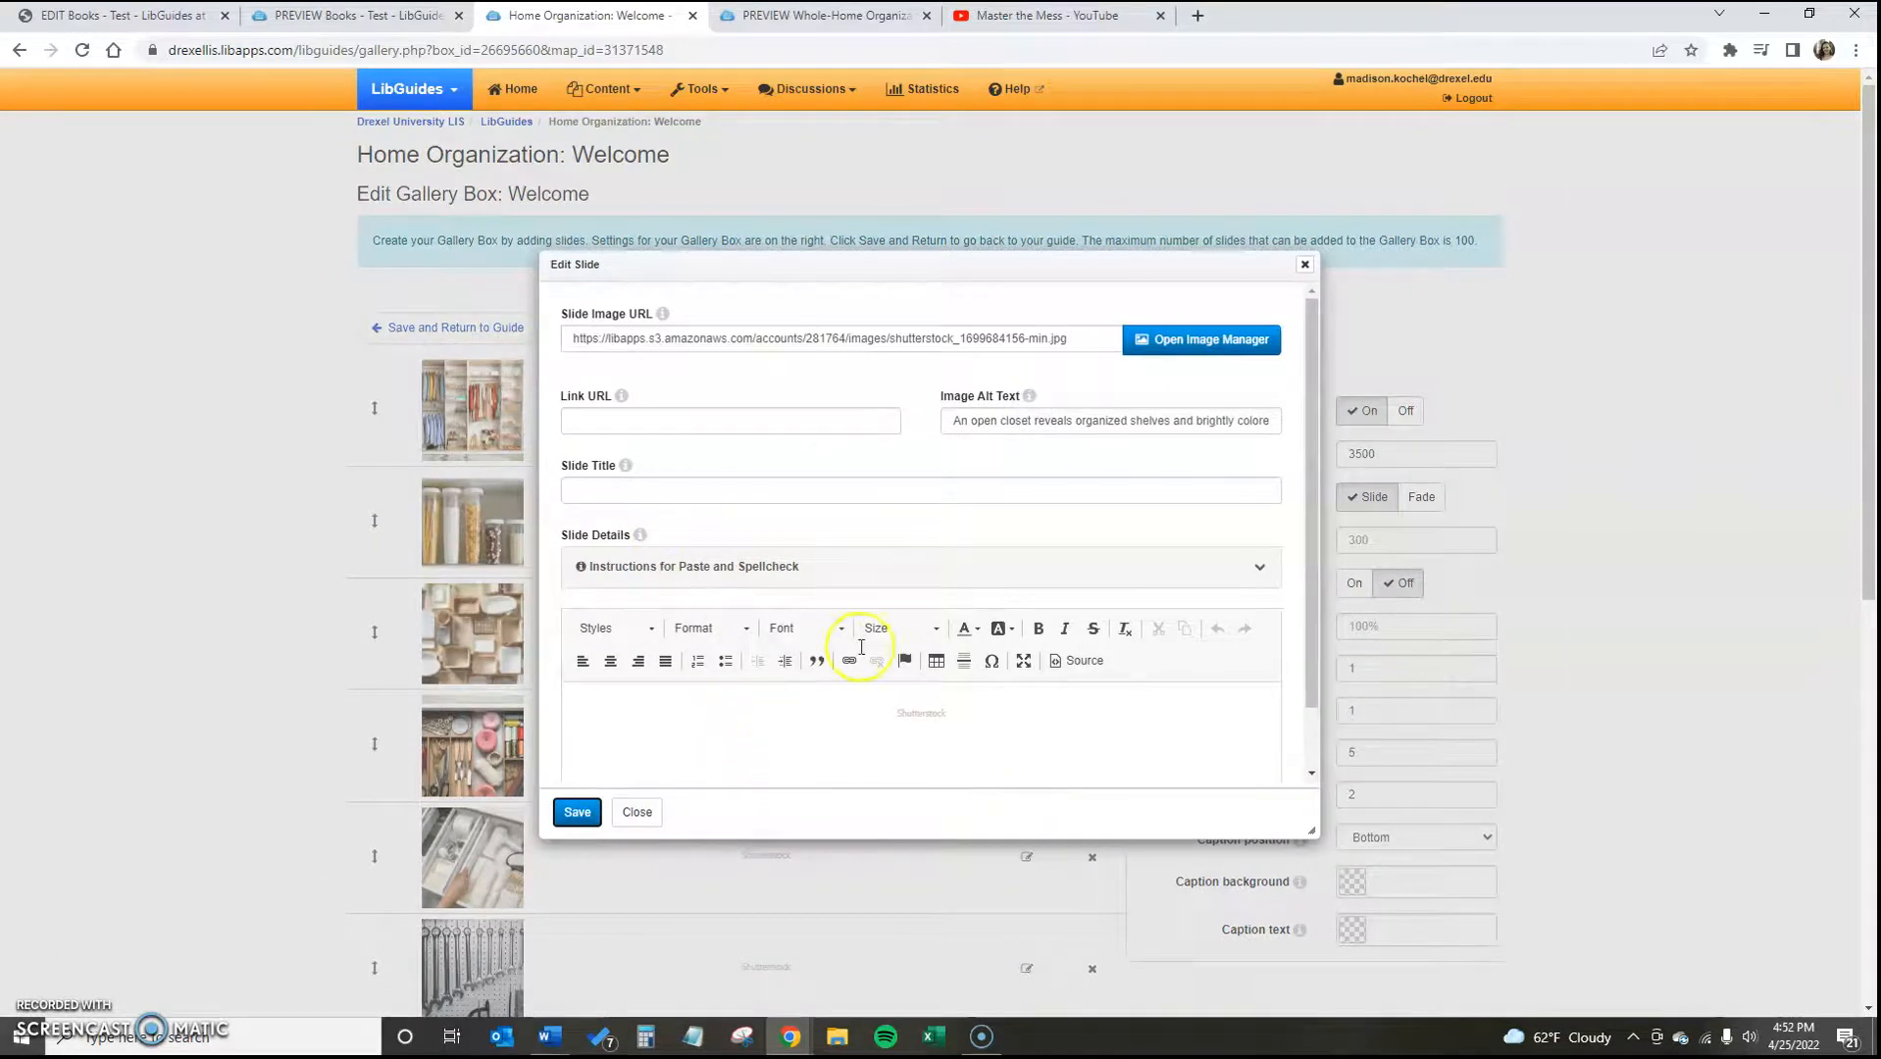
pyautogui.scroll(-1, 977, 764)
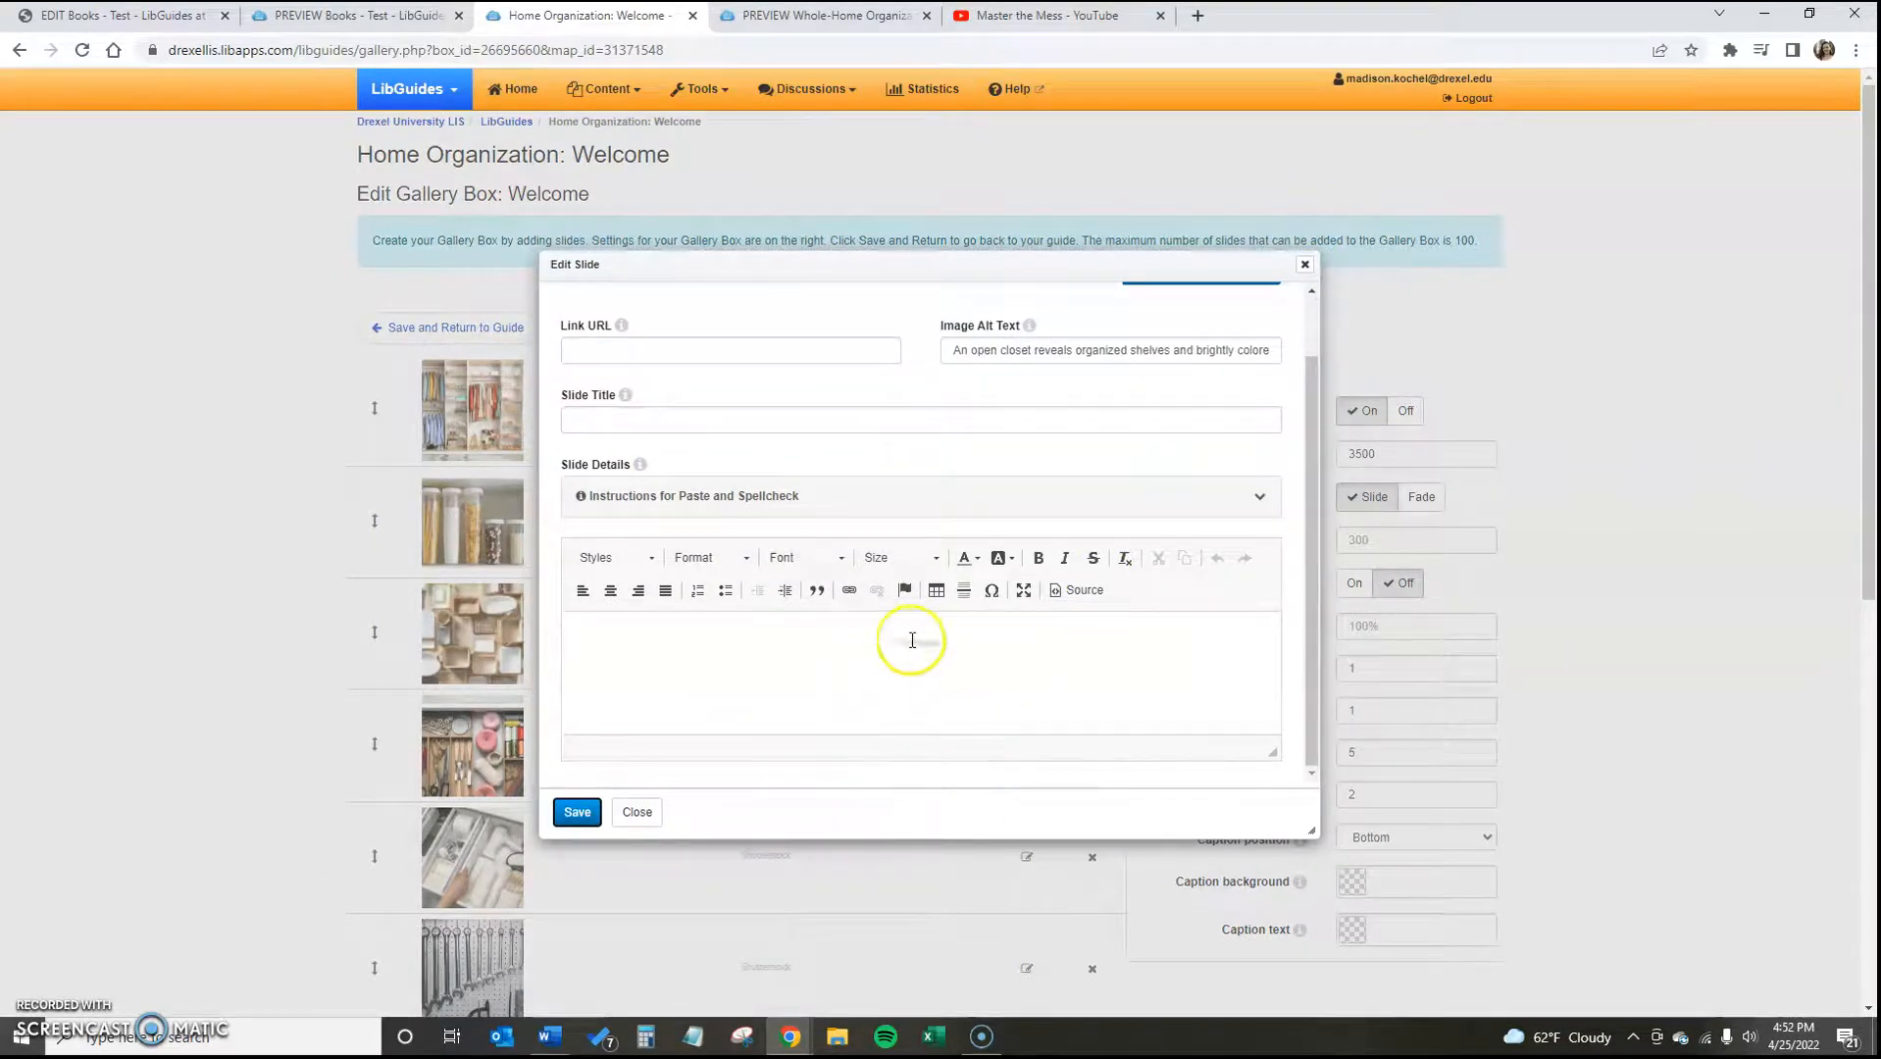
pyautogui.scroll(1, 990, 592)
pyautogui.click(1304, 266)
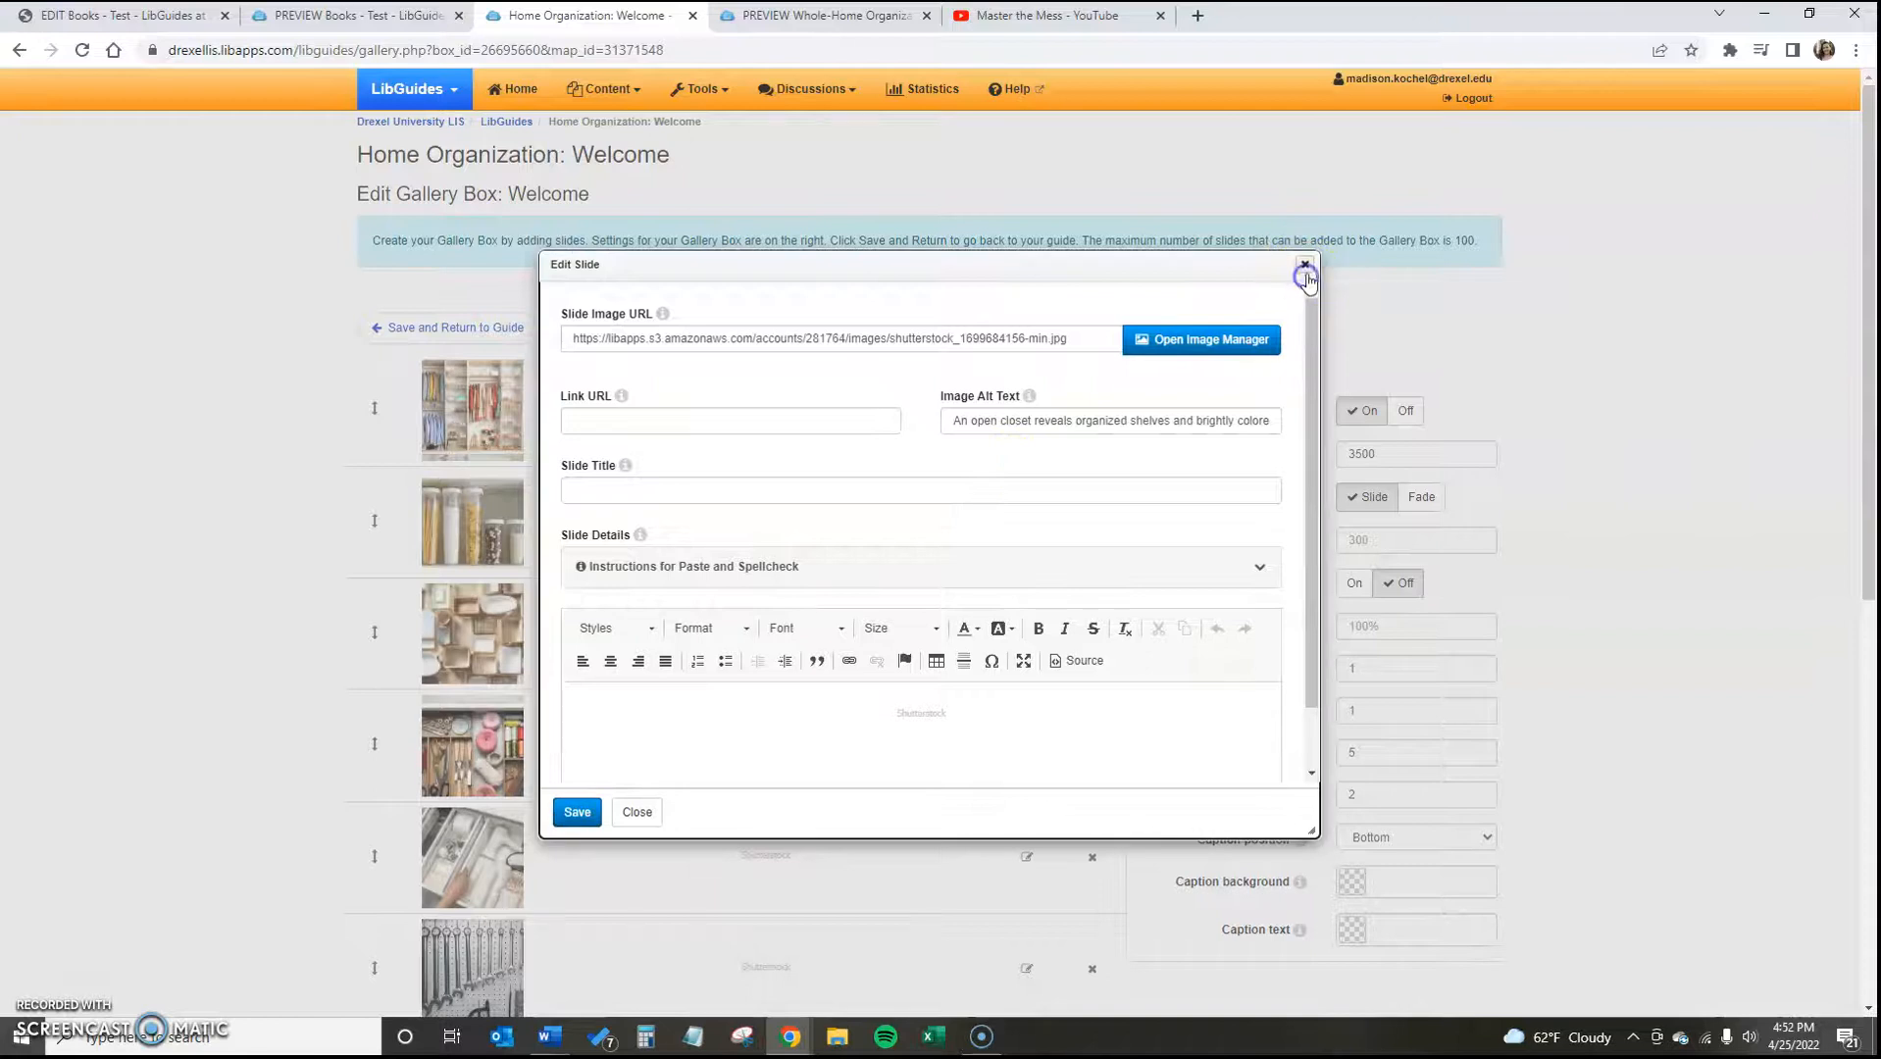
pyautogui.scroll(-2, 1318, 353)
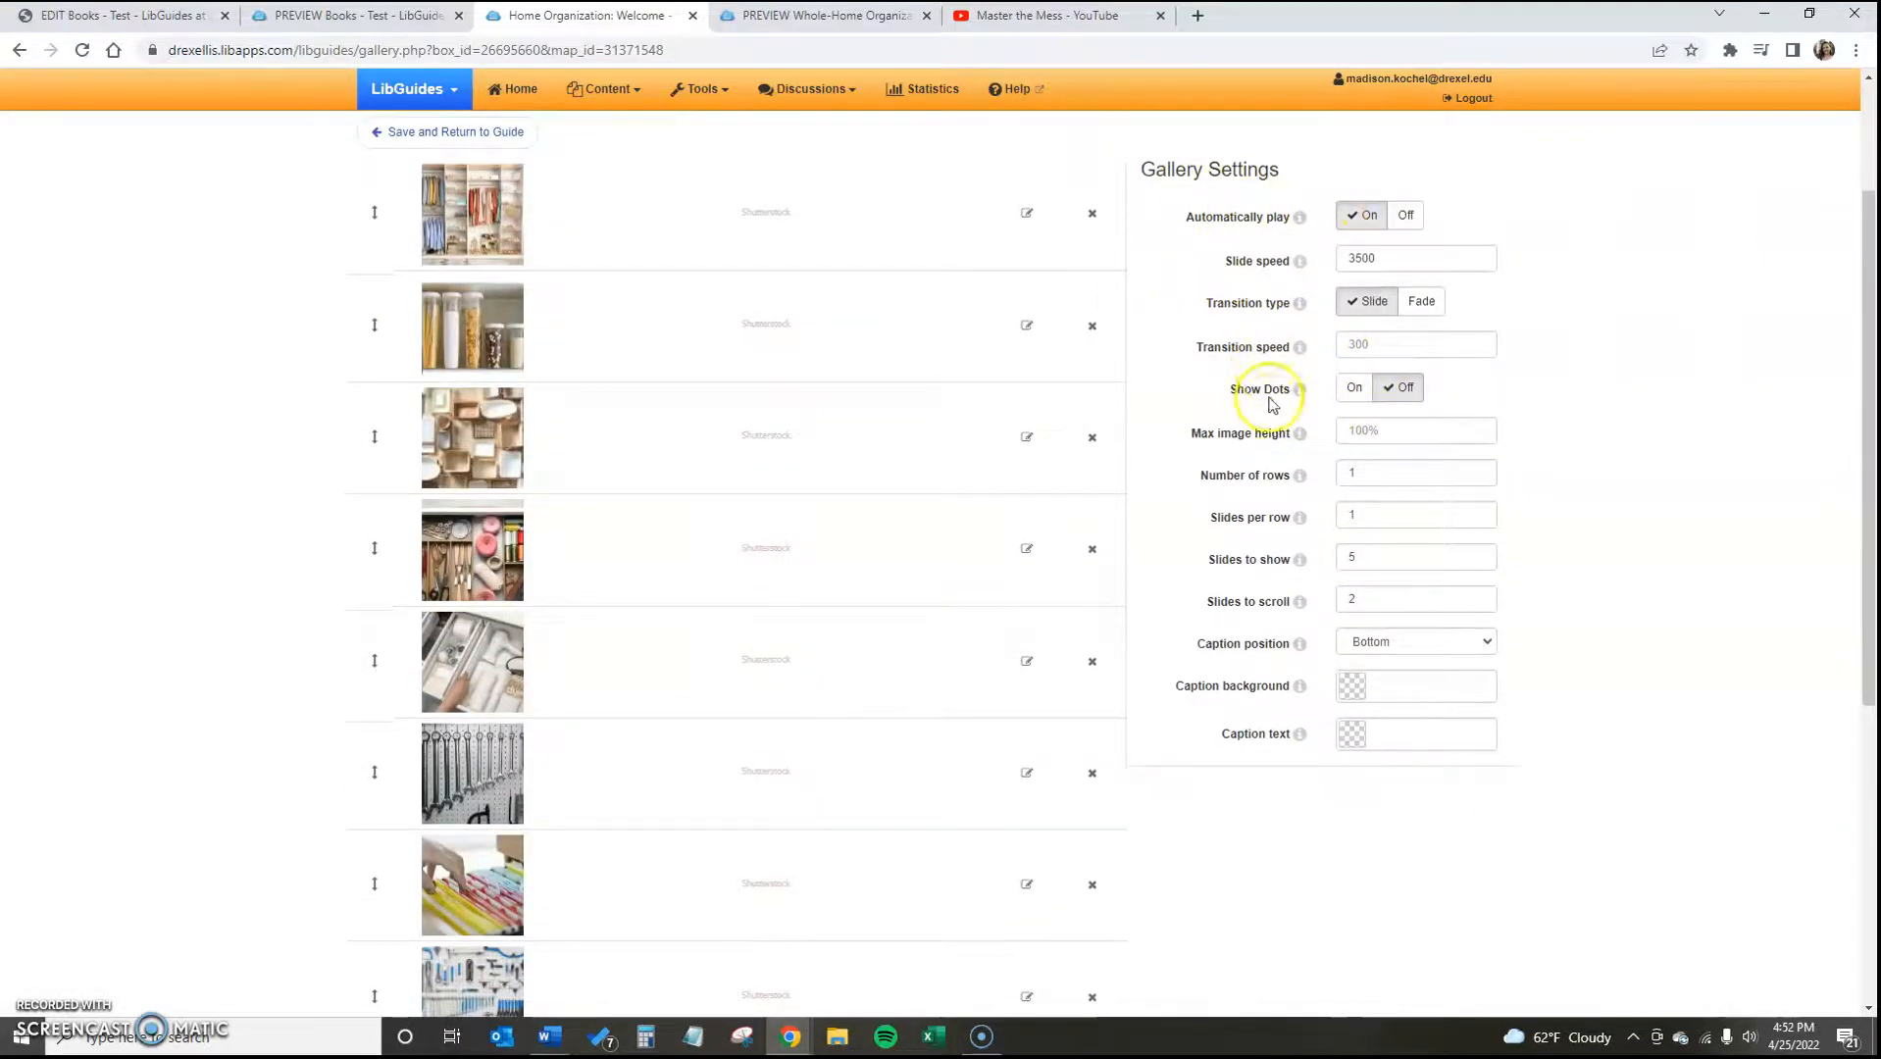
pyautogui.click(1356, 288)
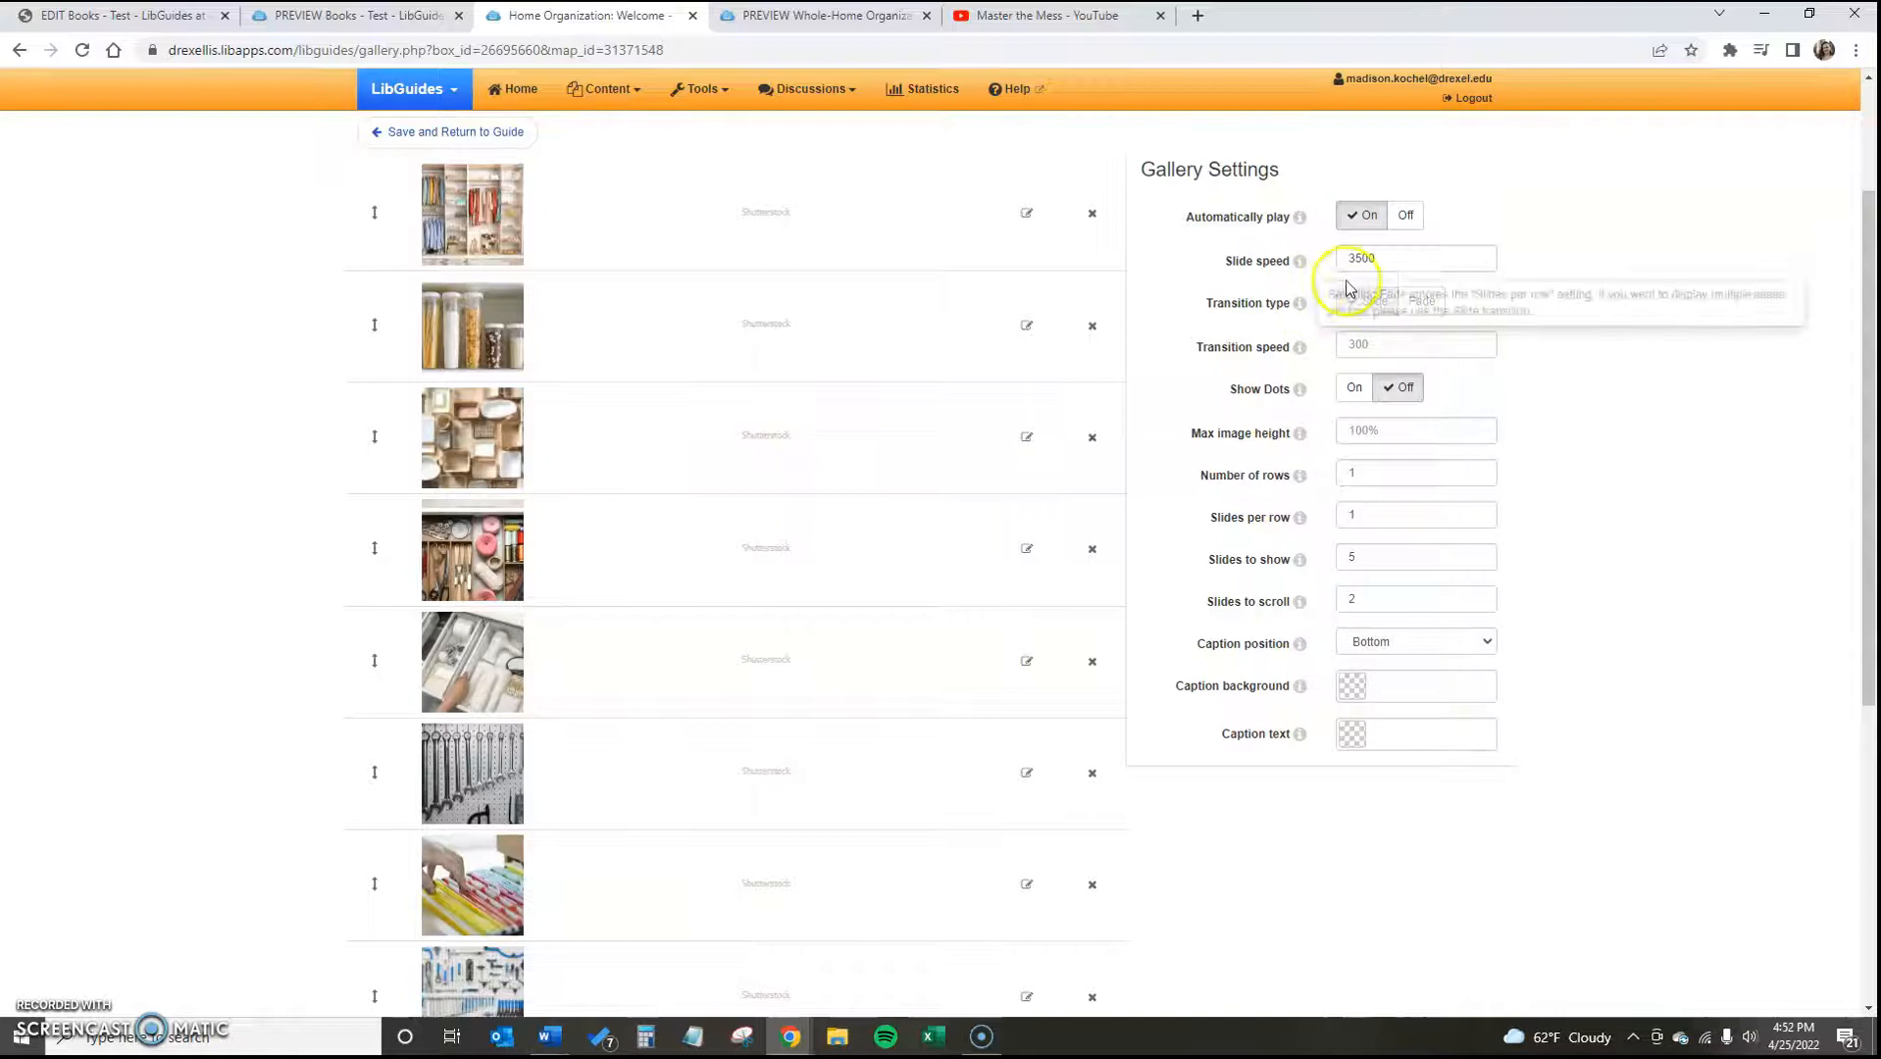
pyautogui.scroll(2, 1314, 667)
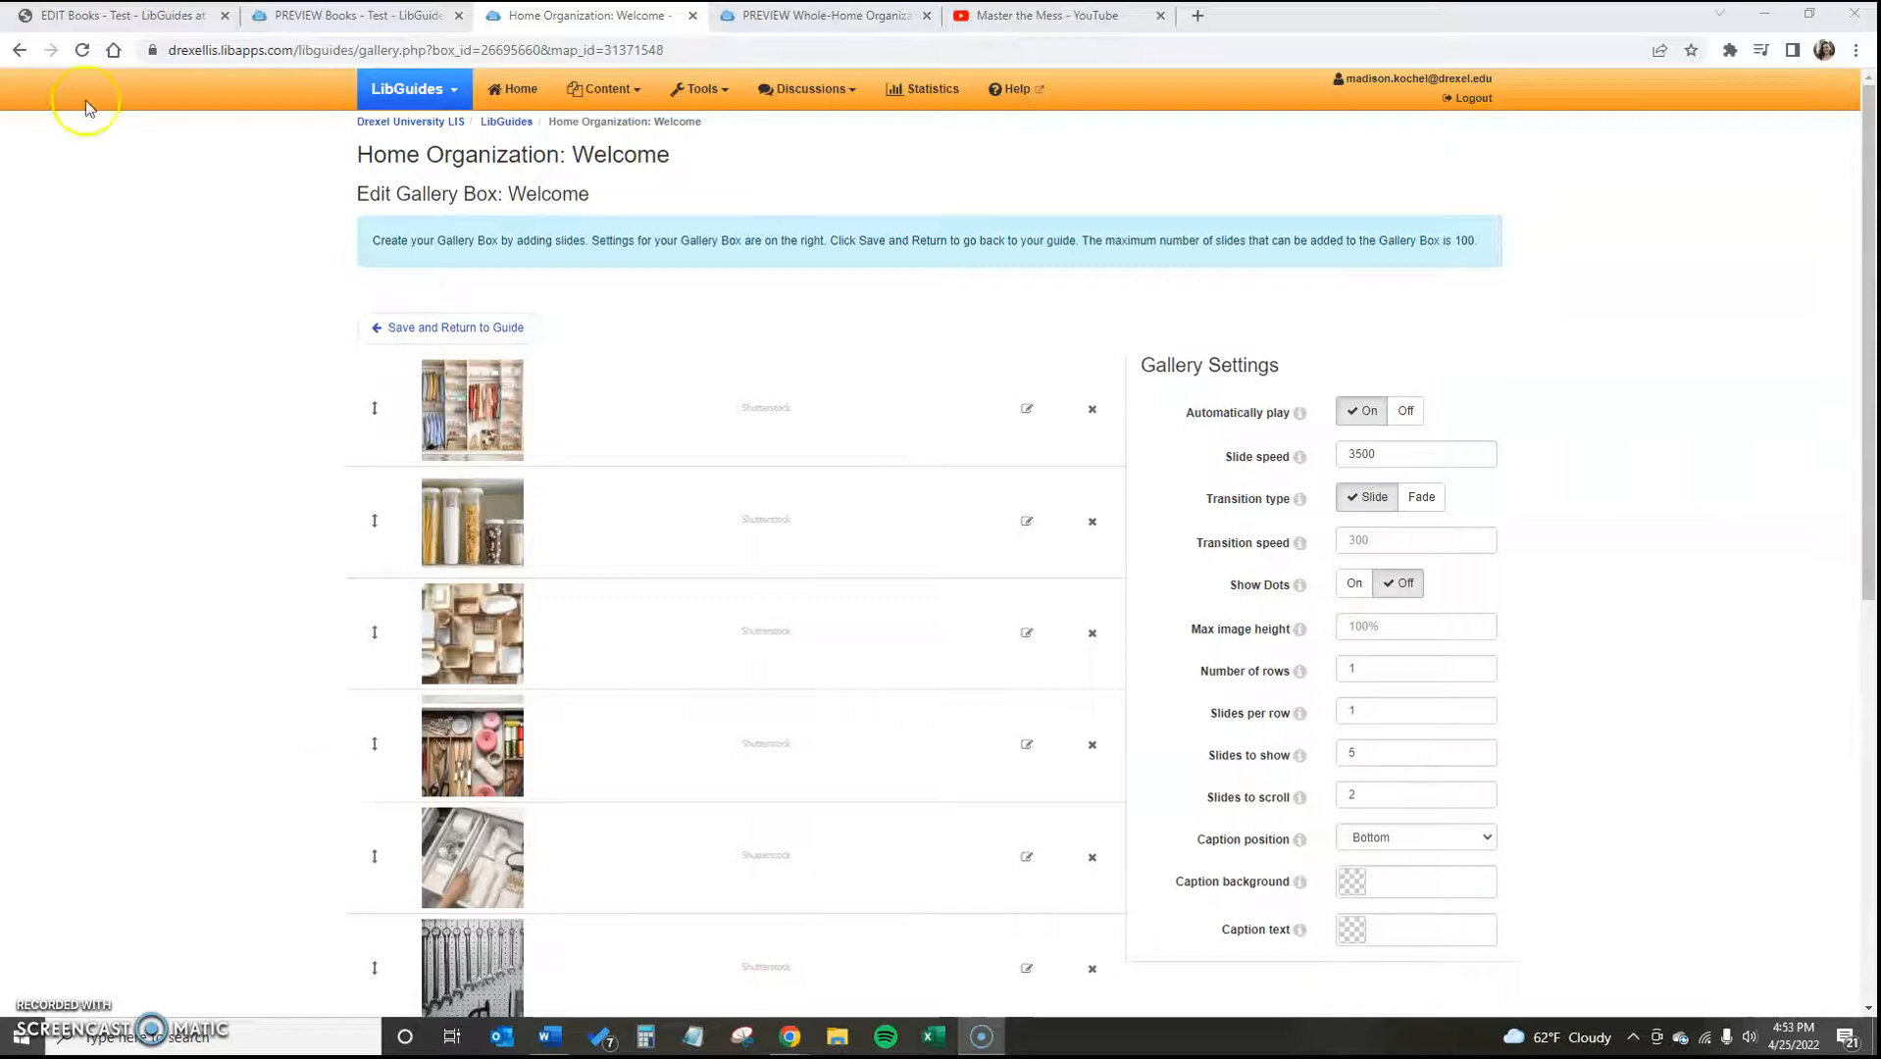
# Switch the Test guide's navigation to System Default - Side-Nav Layout with all subpages and box-level navigation shown, and review the Books page
pyautogui.click(114, 24)
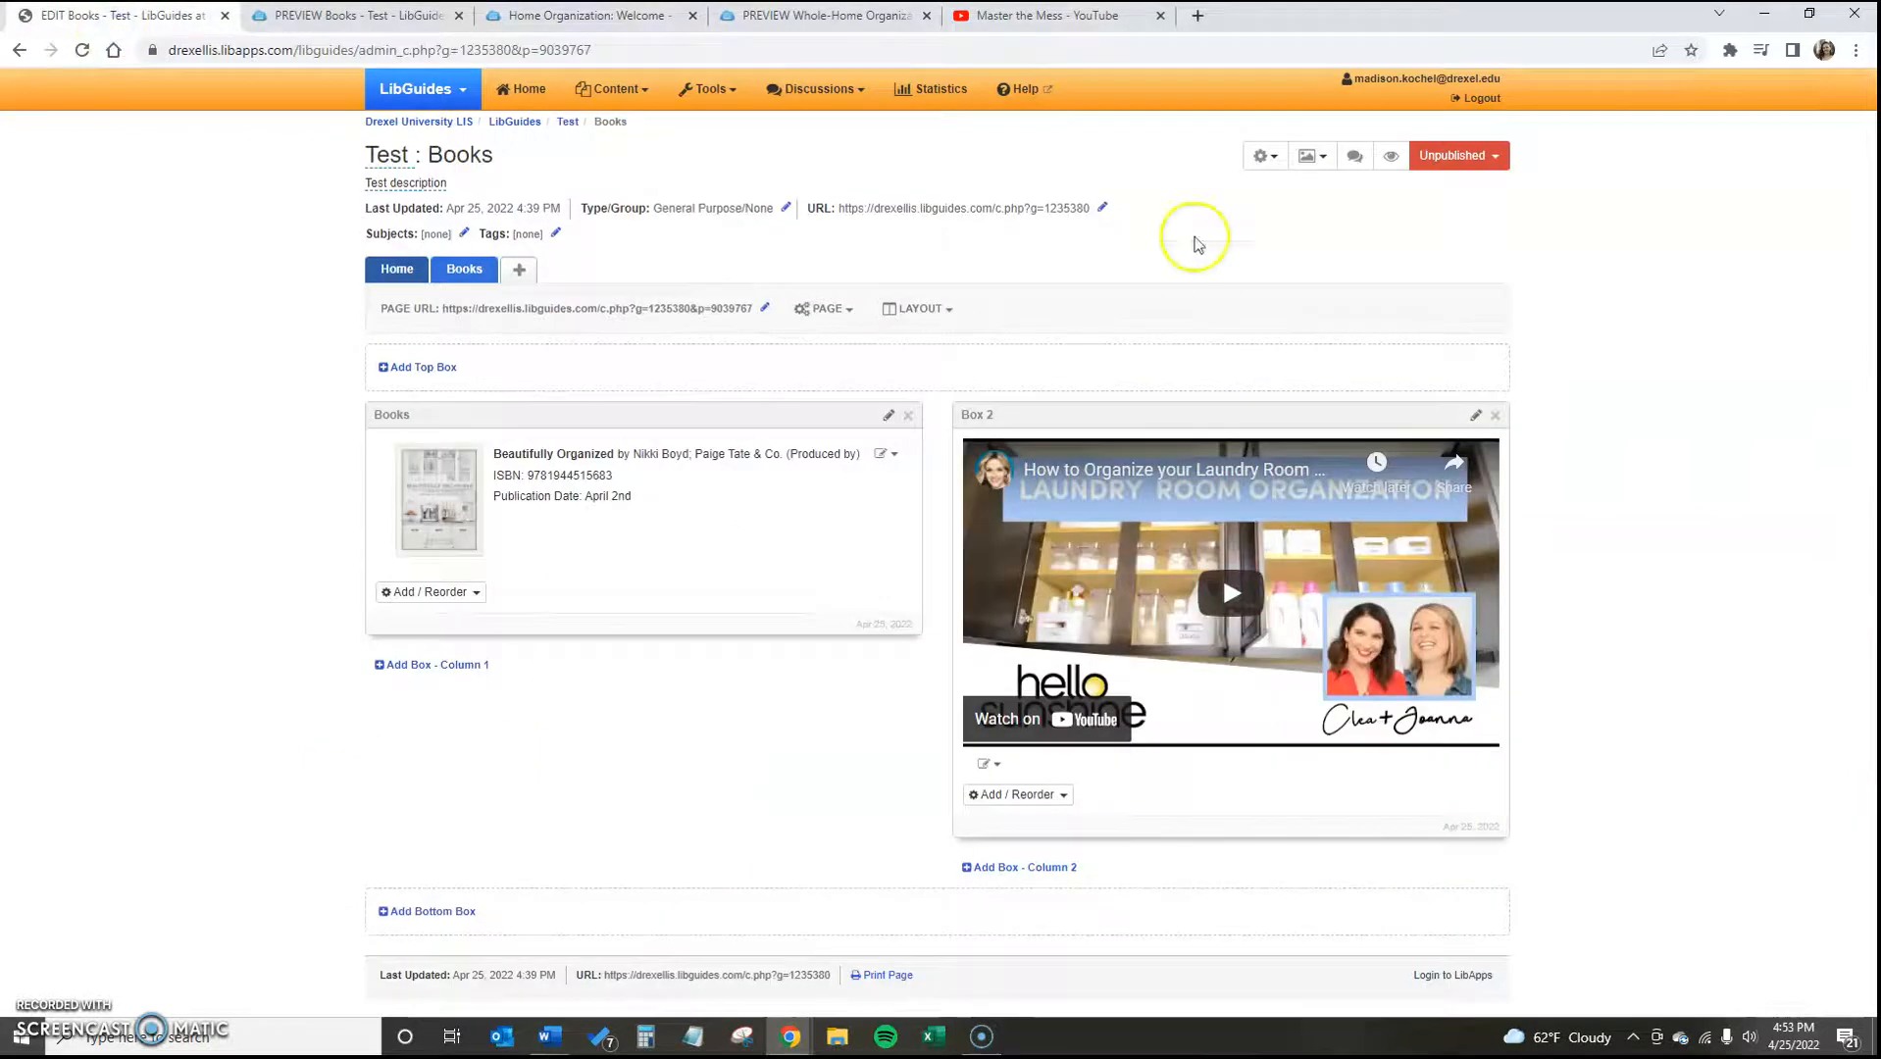
pyautogui.click(1332, 162)
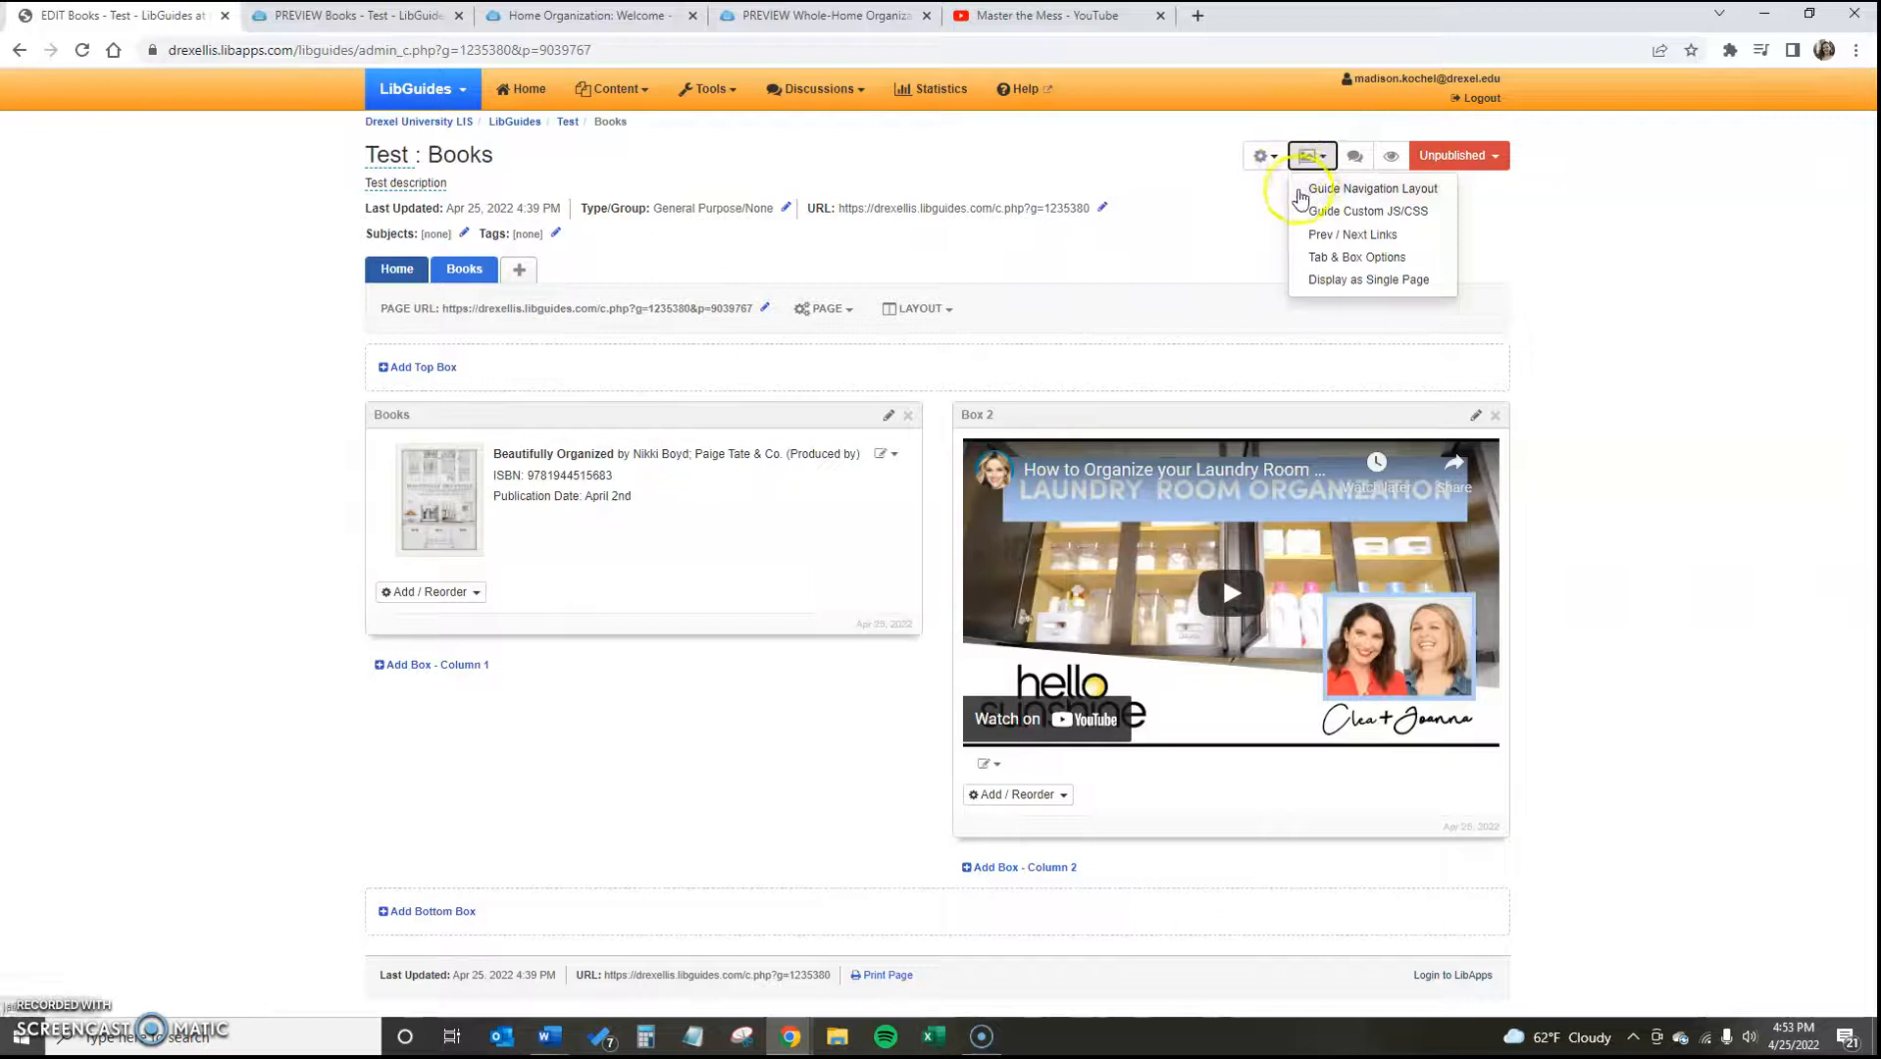
pyautogui.click(1313, 190)
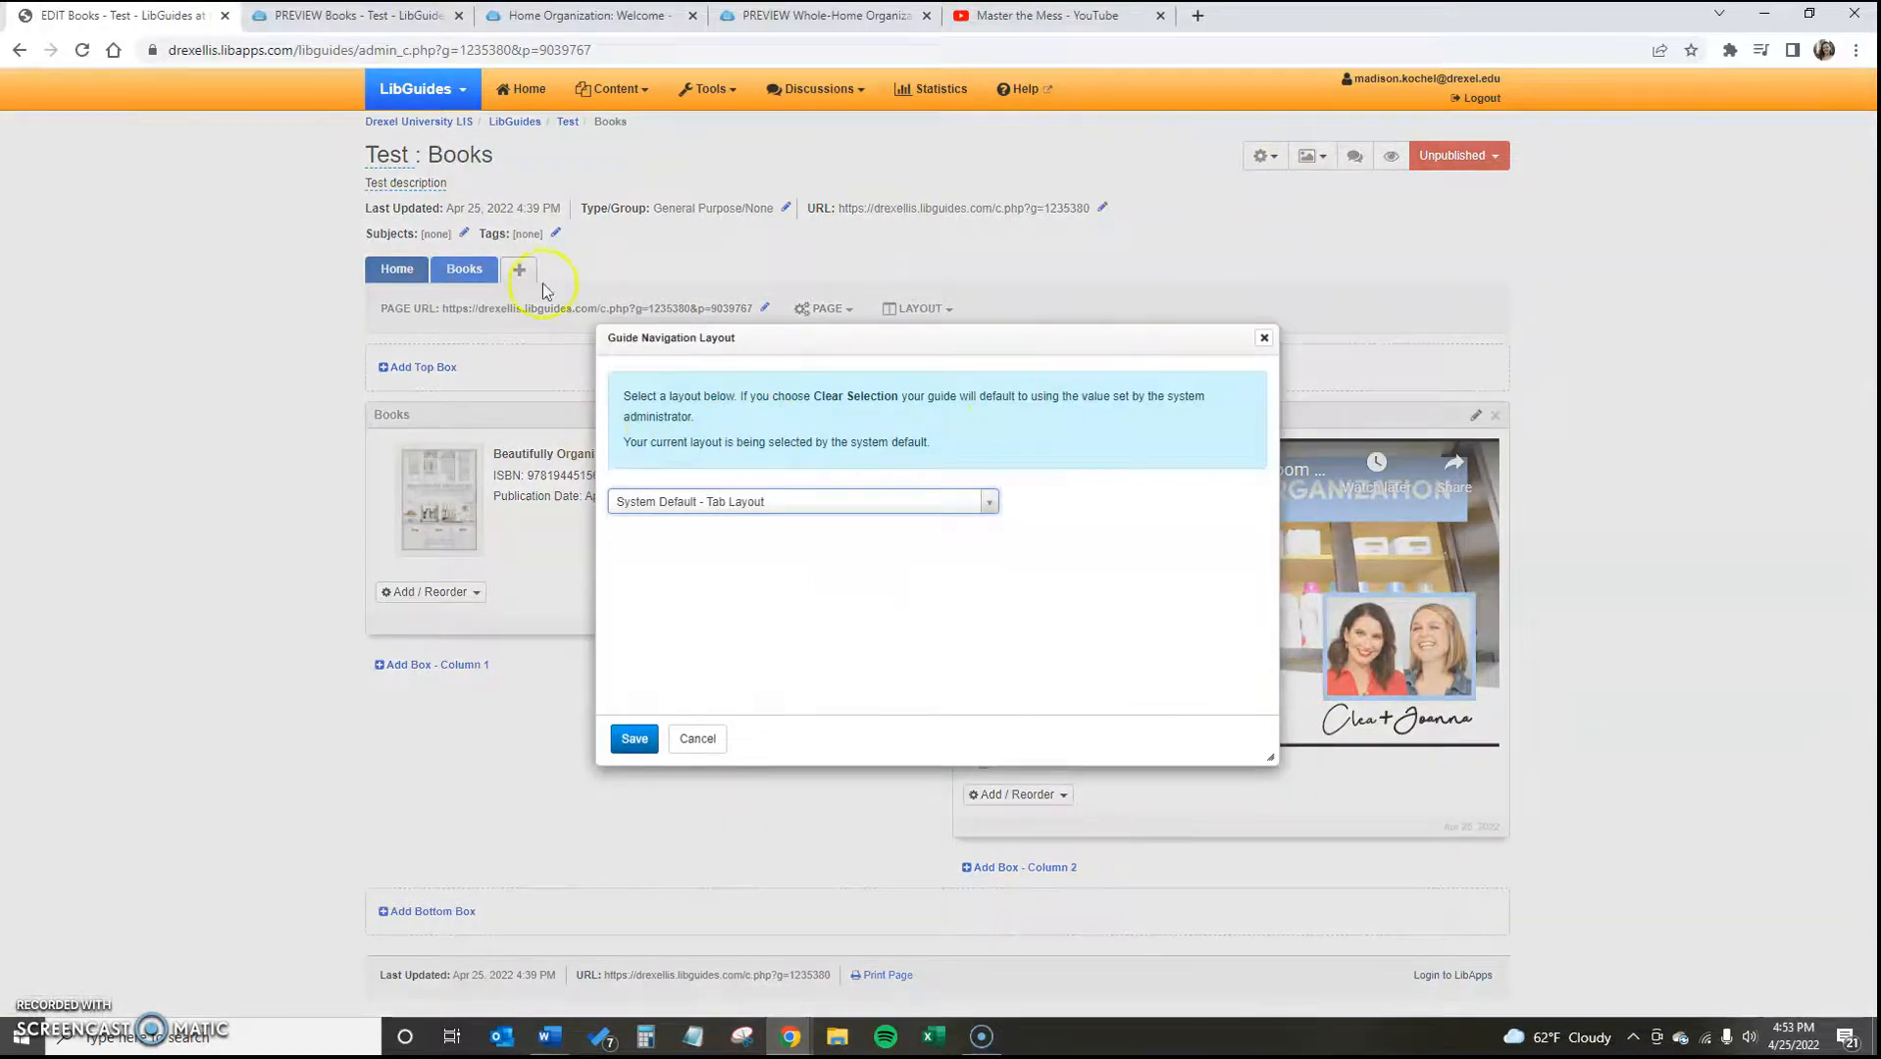
pyautogui.click(743, 501)
pyautogui.click(679, 676)
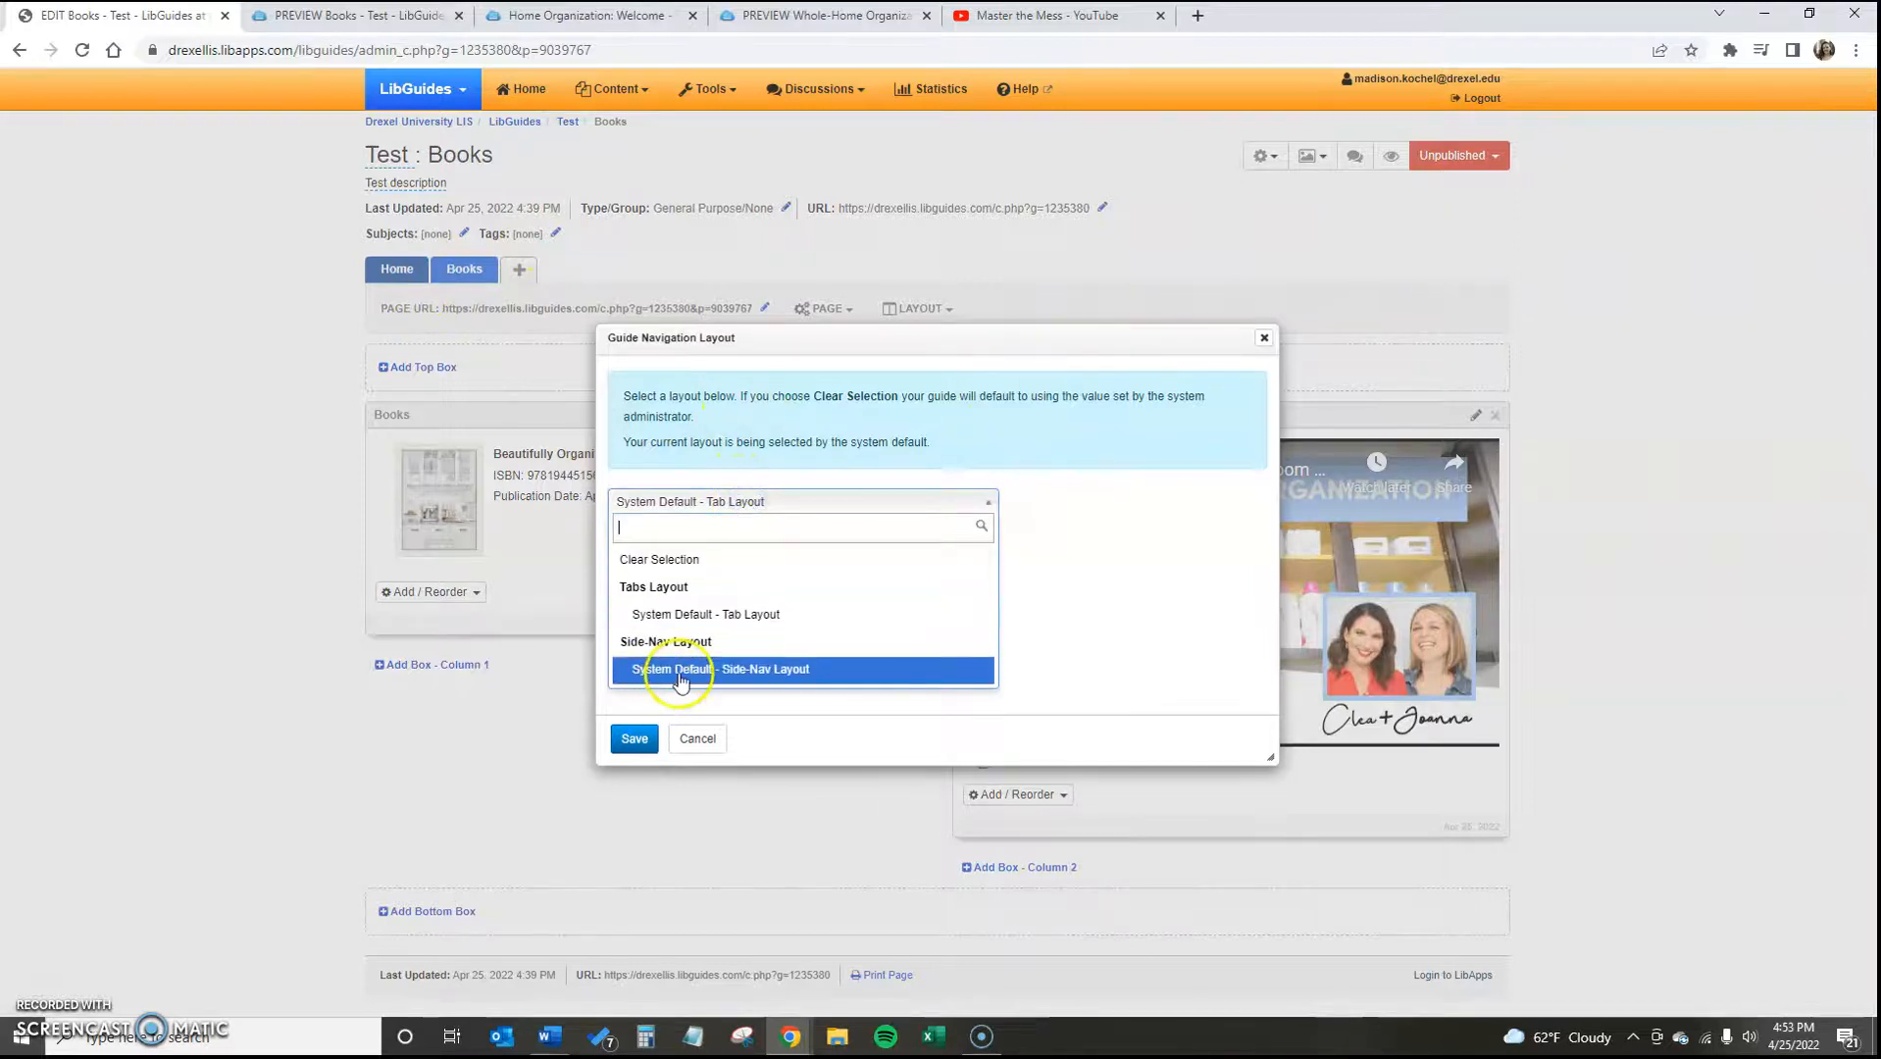
pyautogui.click(635, 742)
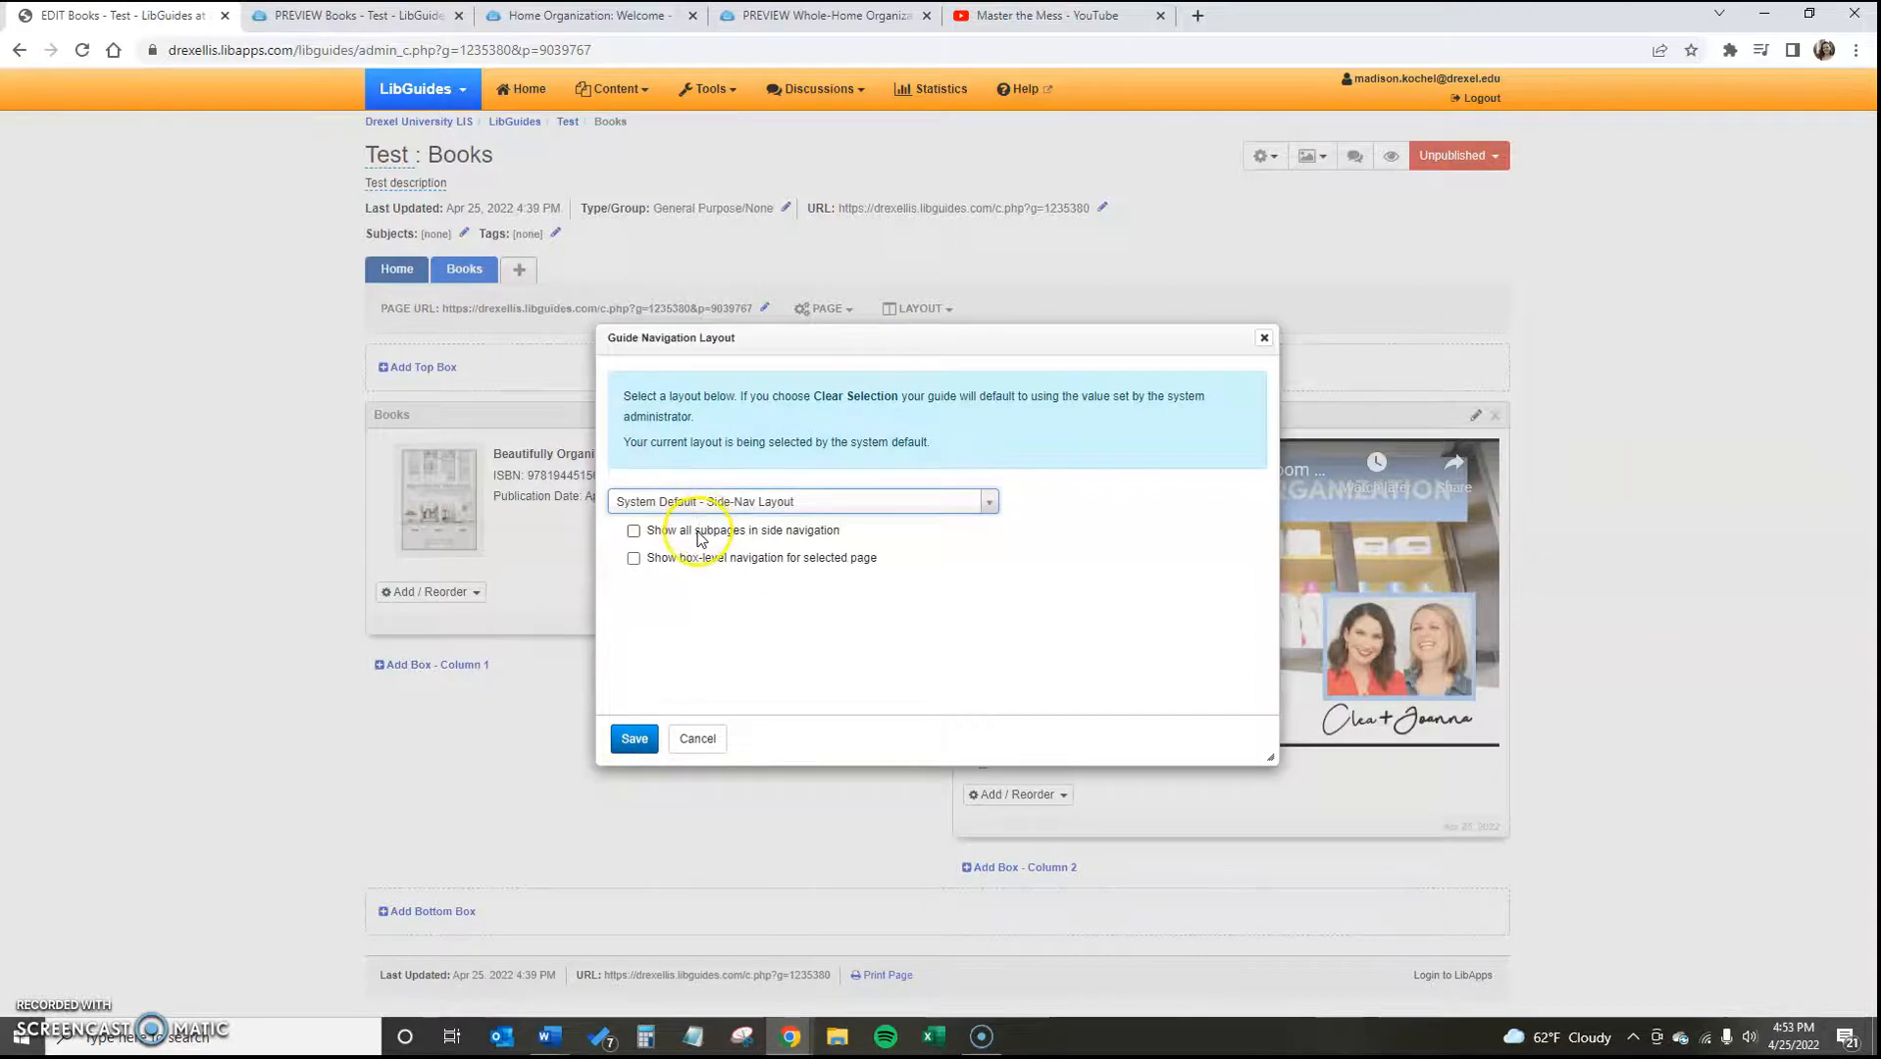
pyautogui.click(697, 532)
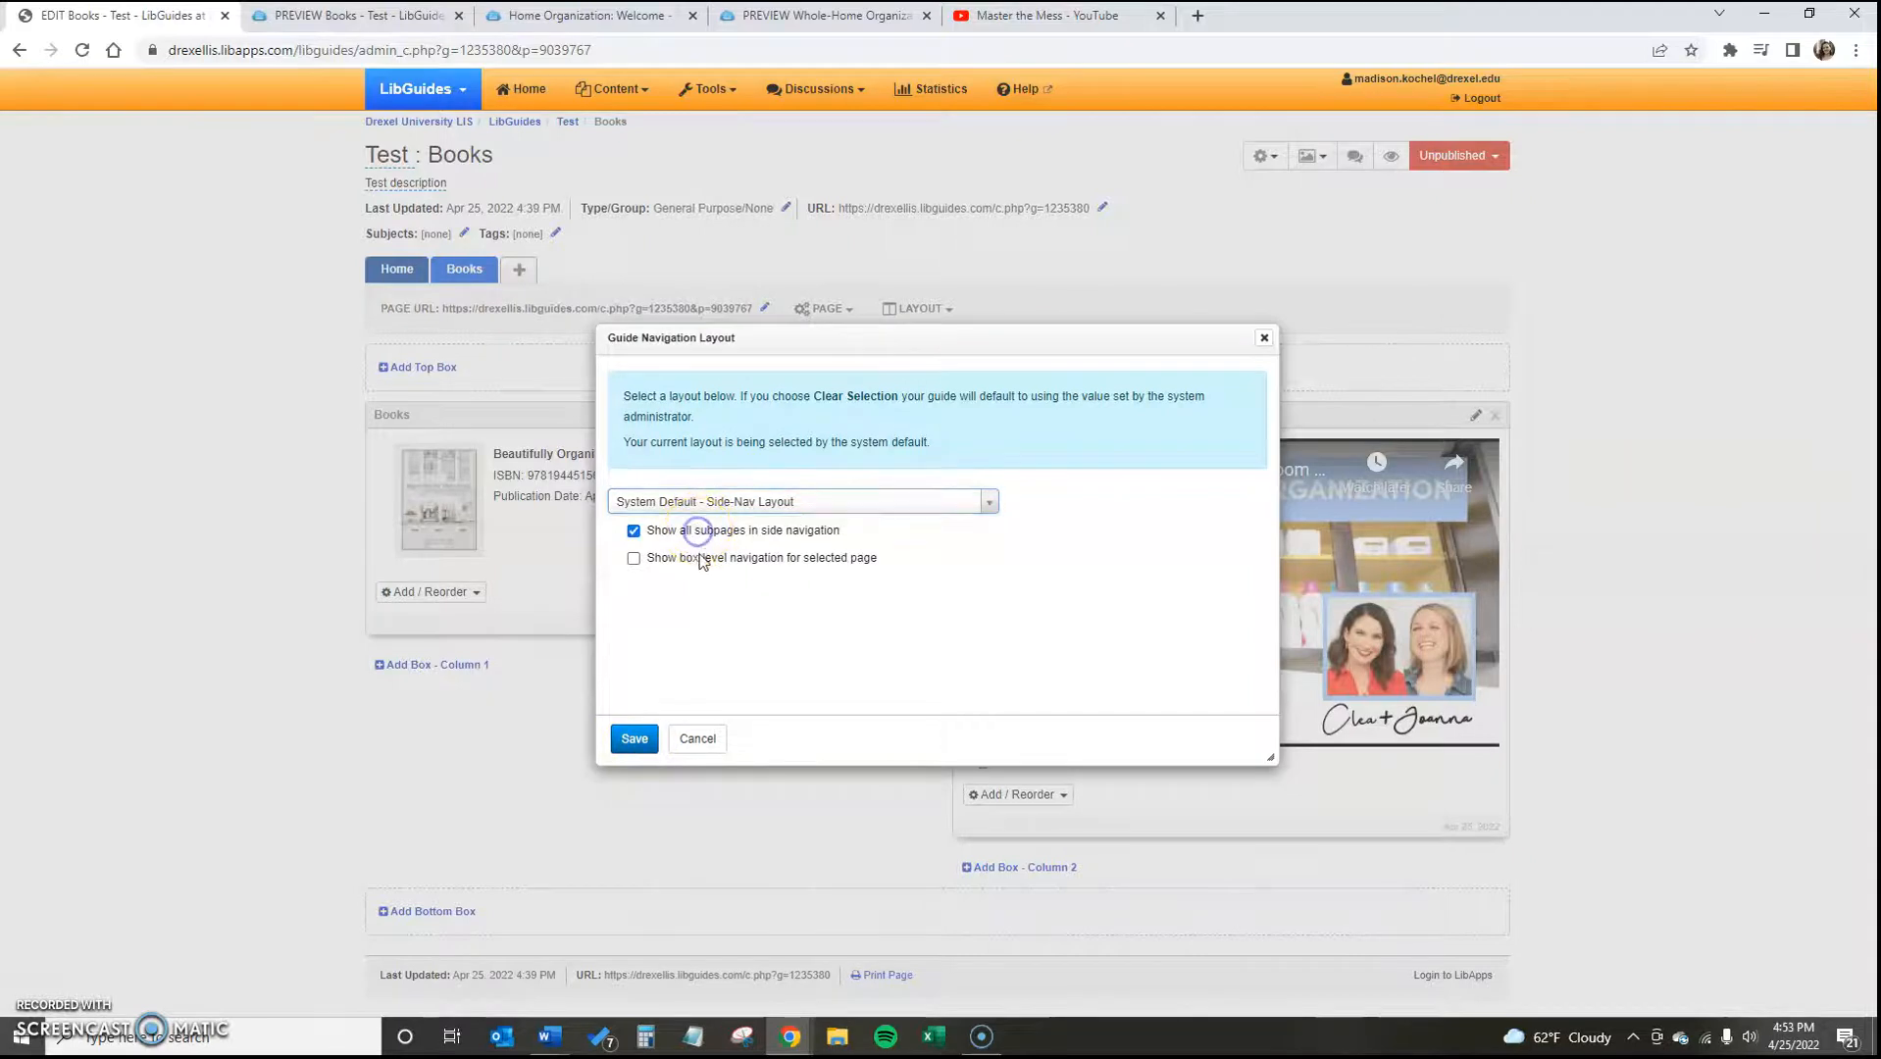
pyautogui.click(633, 740)
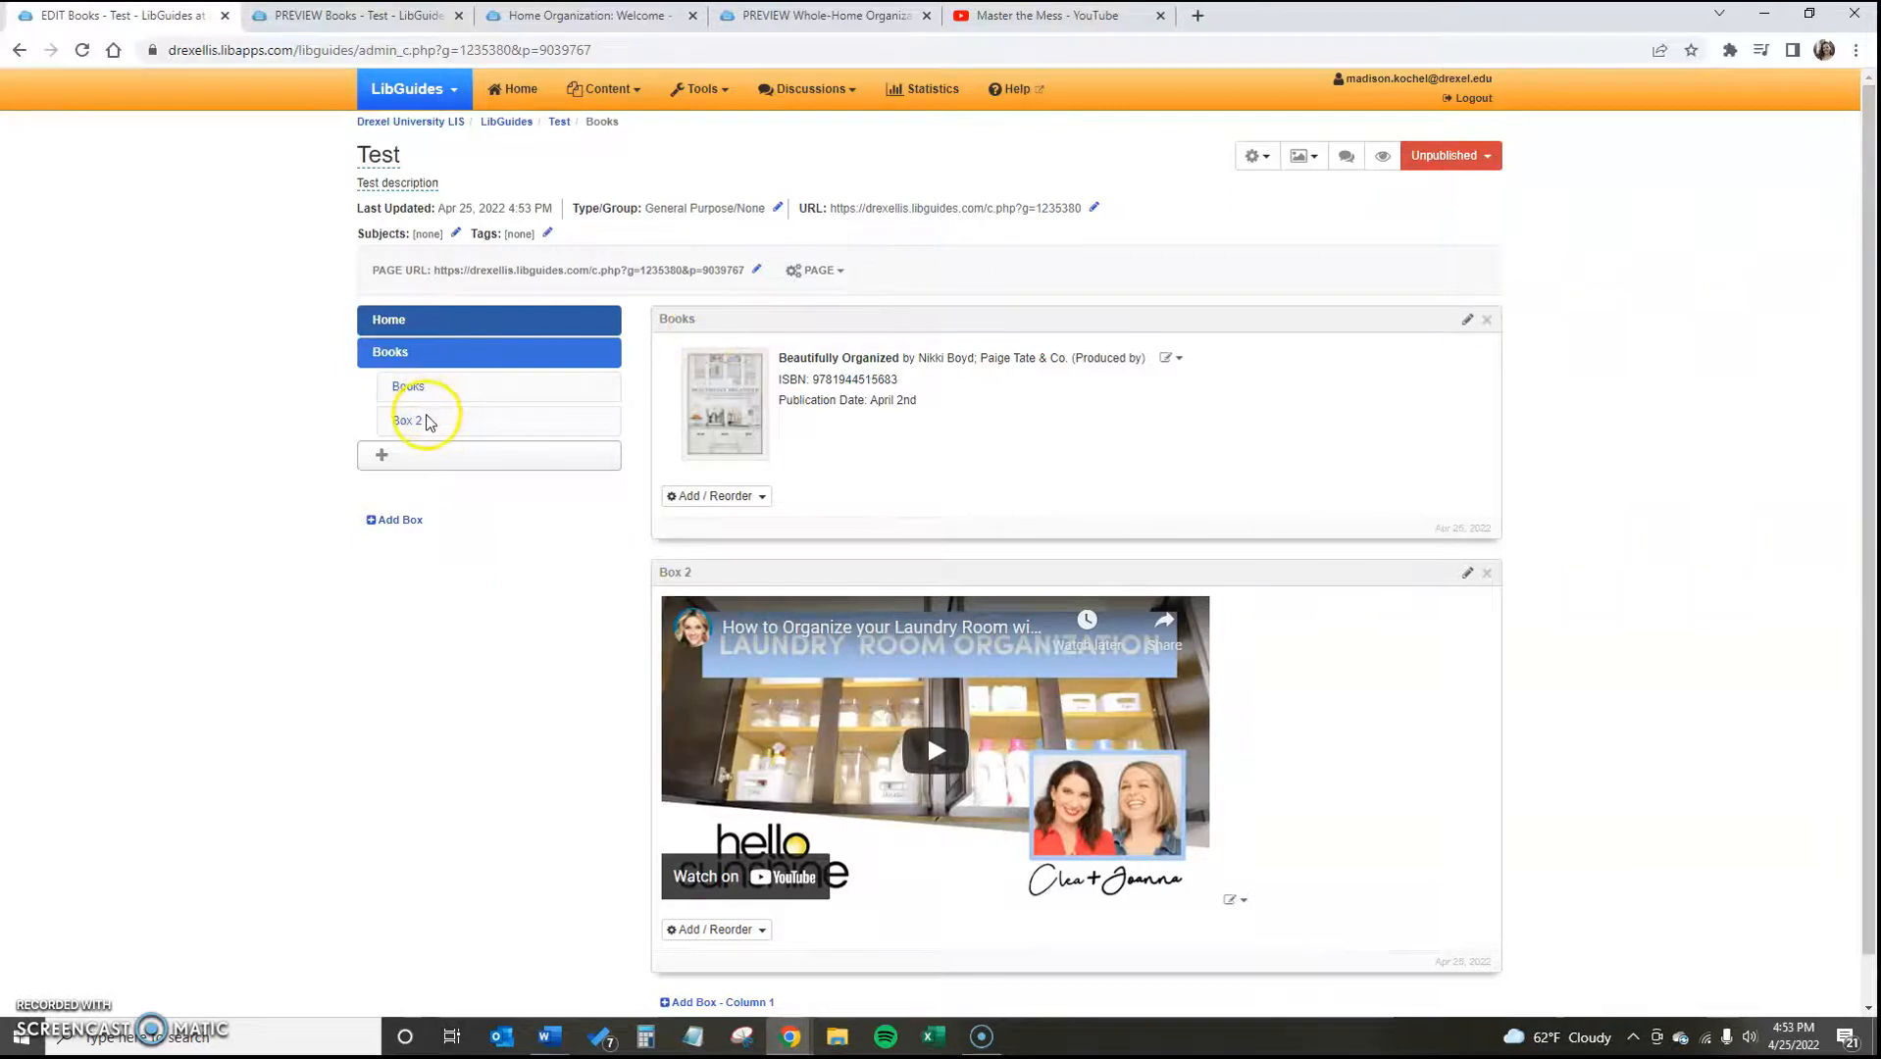
pyautogui.scroll(-1, 1098, 378)
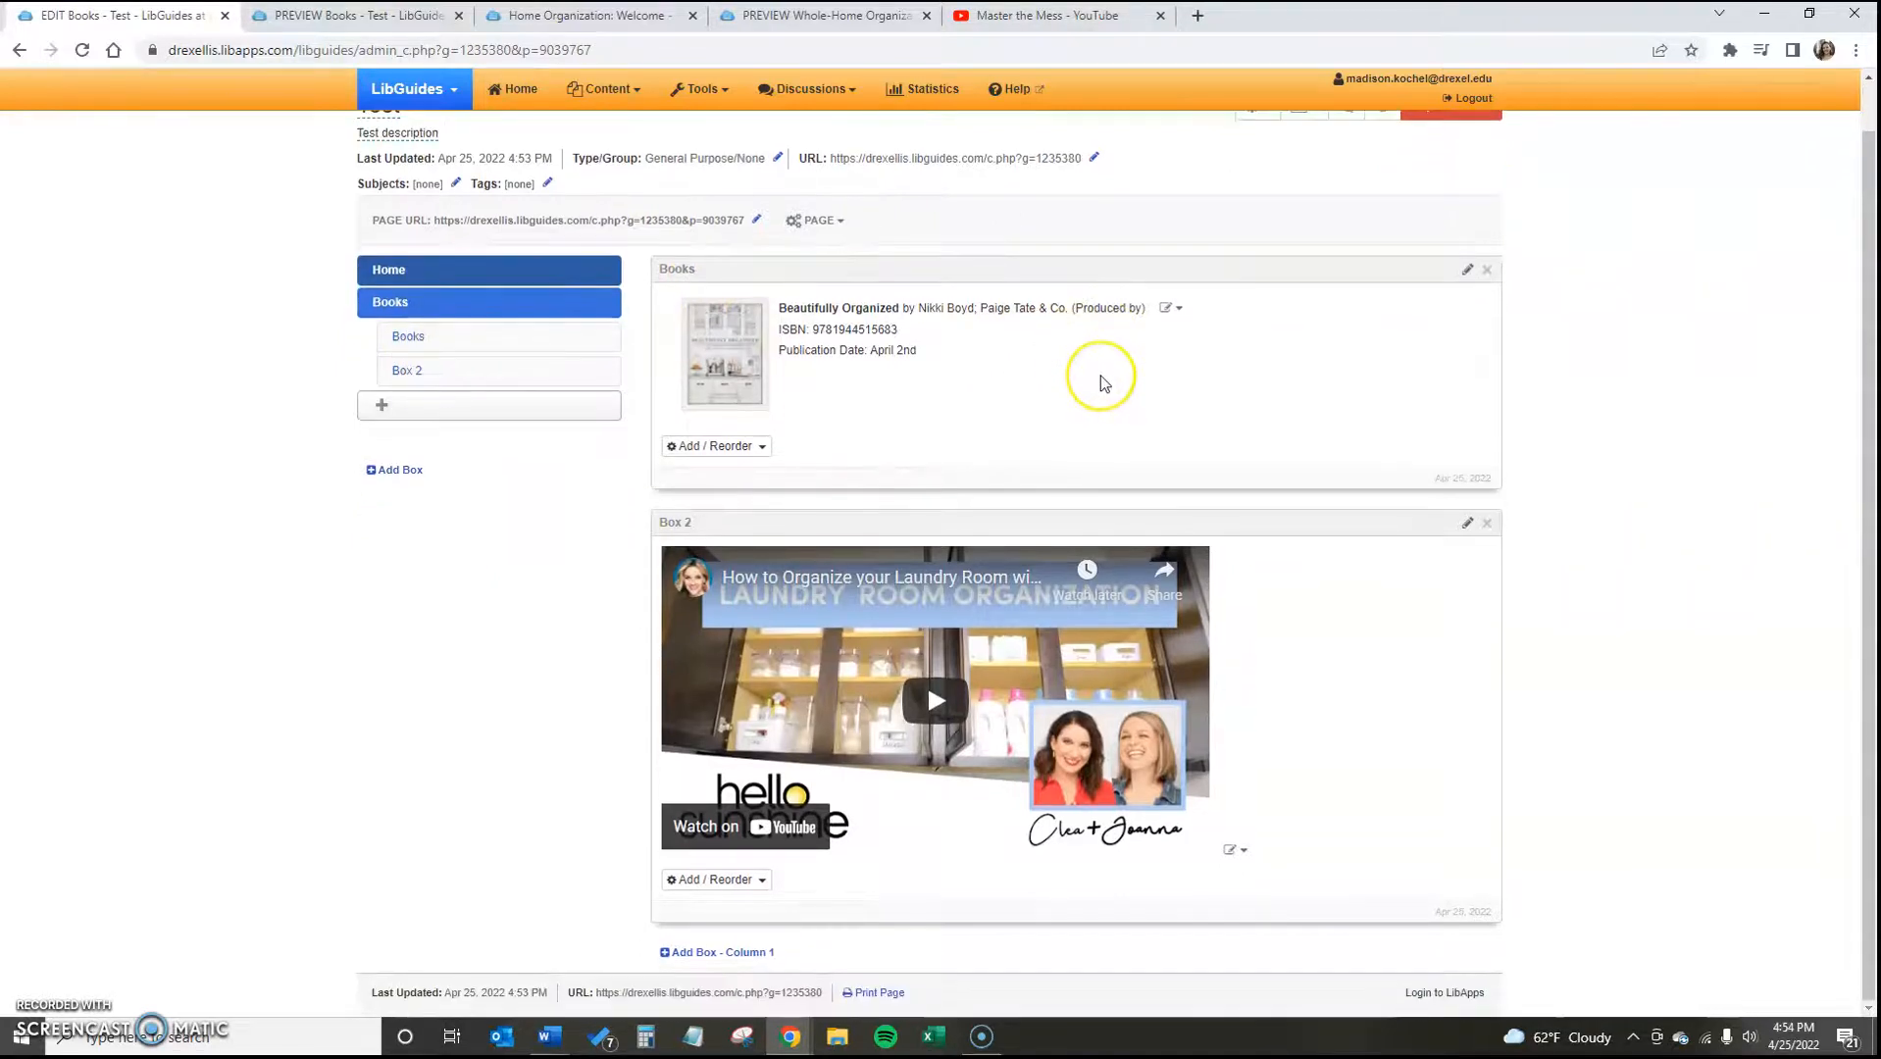
pyautogui.scroll(1, 1100, 377)
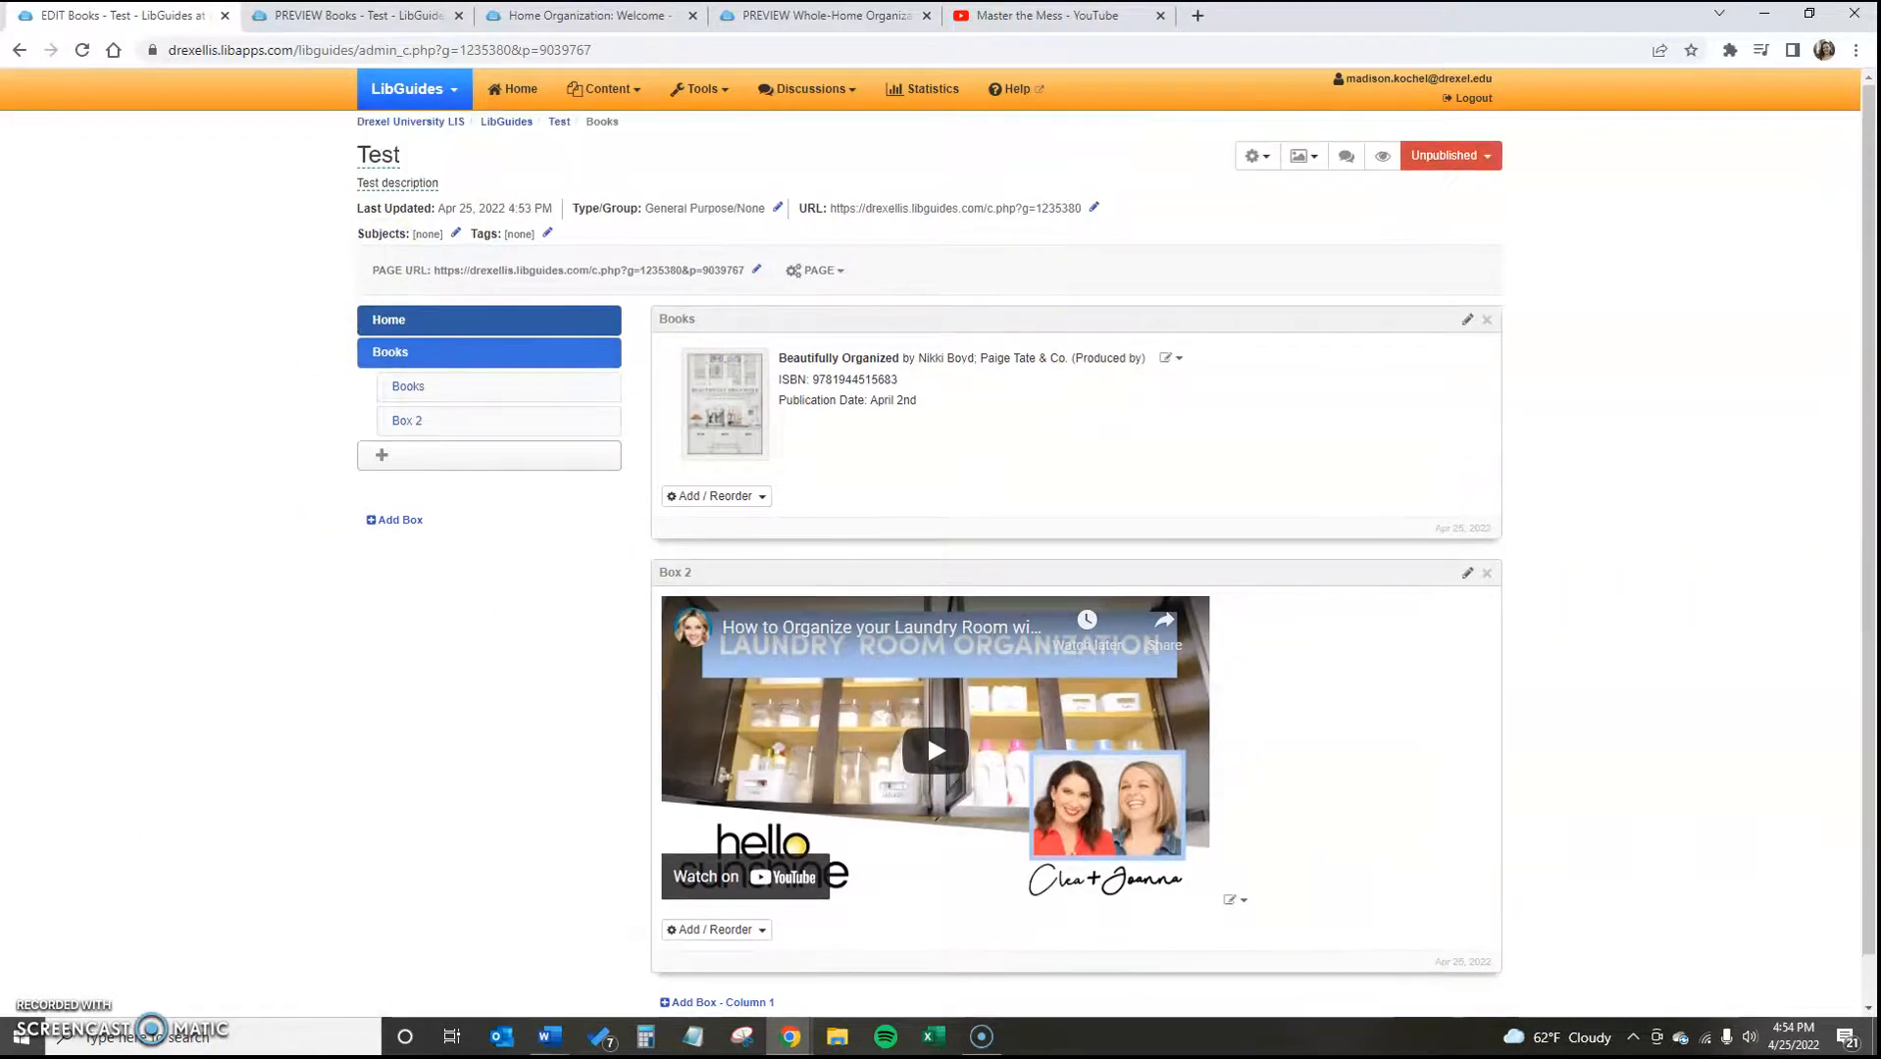
# Review the Test guide's layout and display options, and its metadata, redirect, editor and backup options
pyautogui.click(1303, 159)
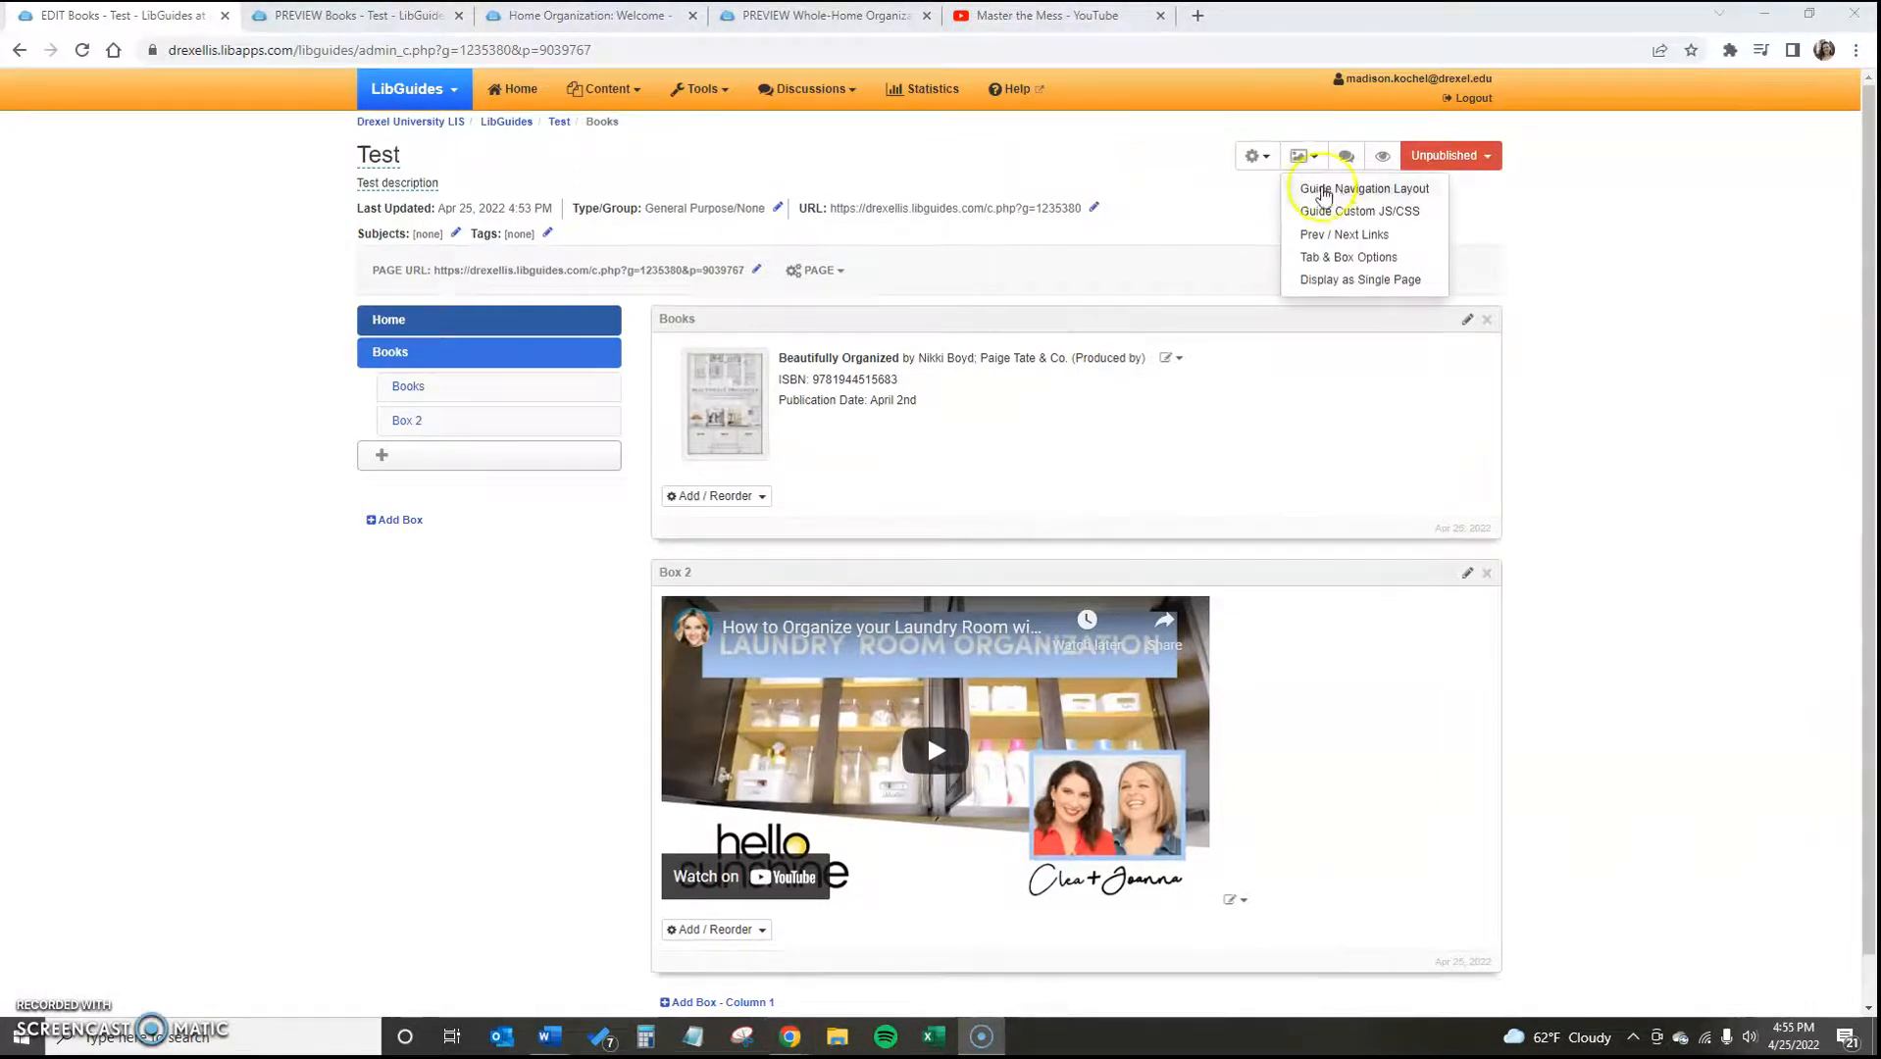
pyautogui.rightClick(1342, 284)
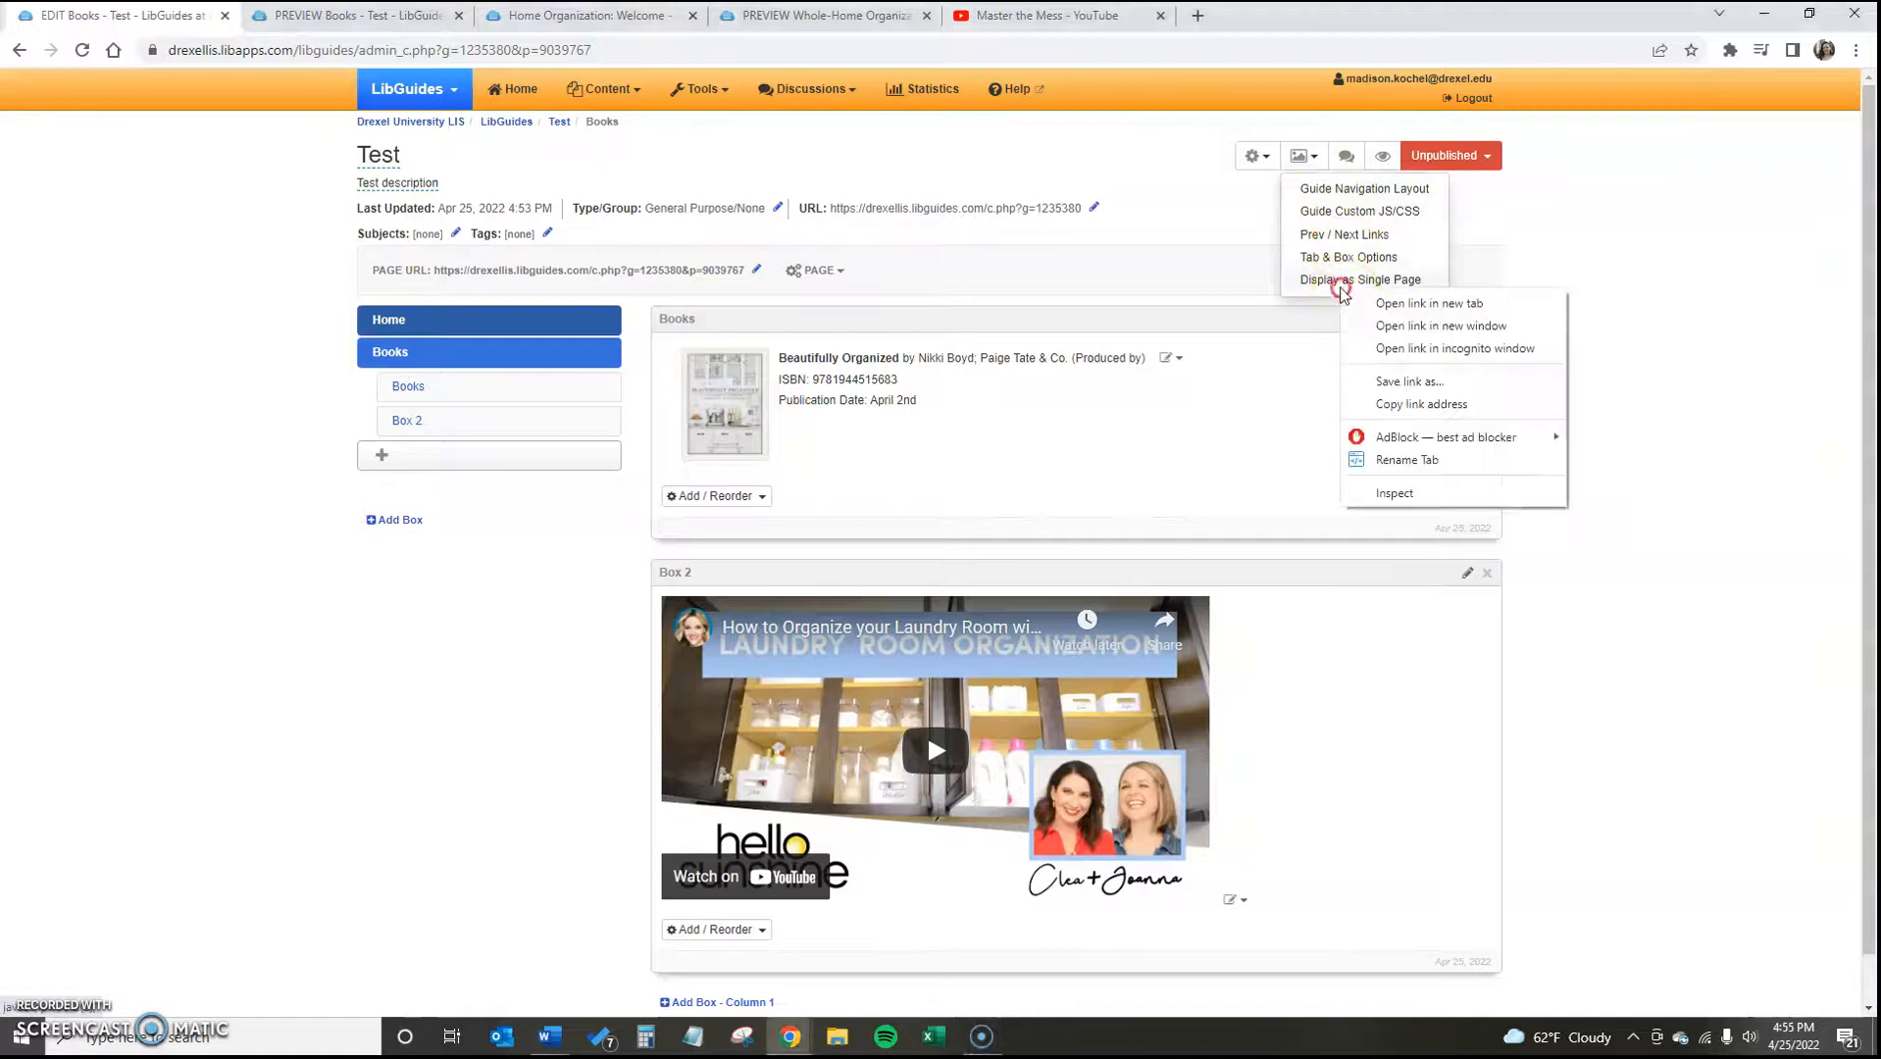
pyautogui.click(1616, 269)
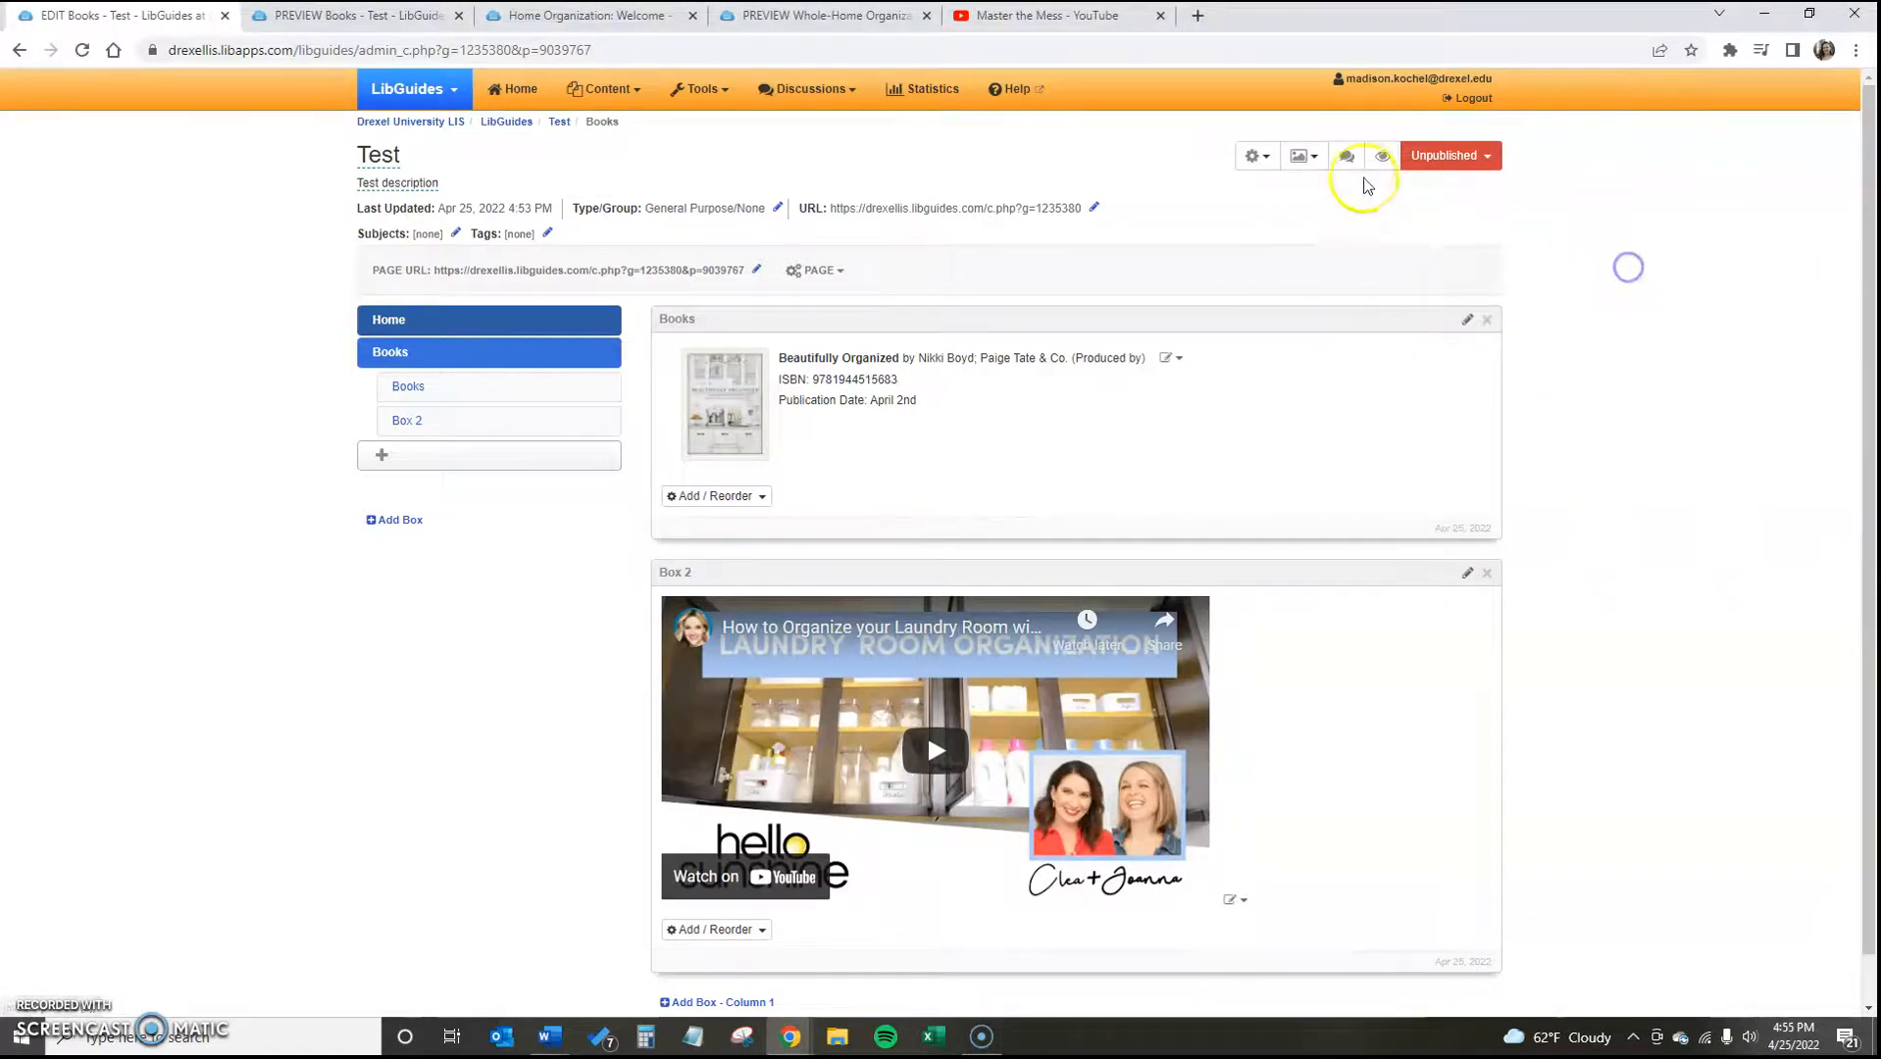
pyautogui.click(1312, 162)
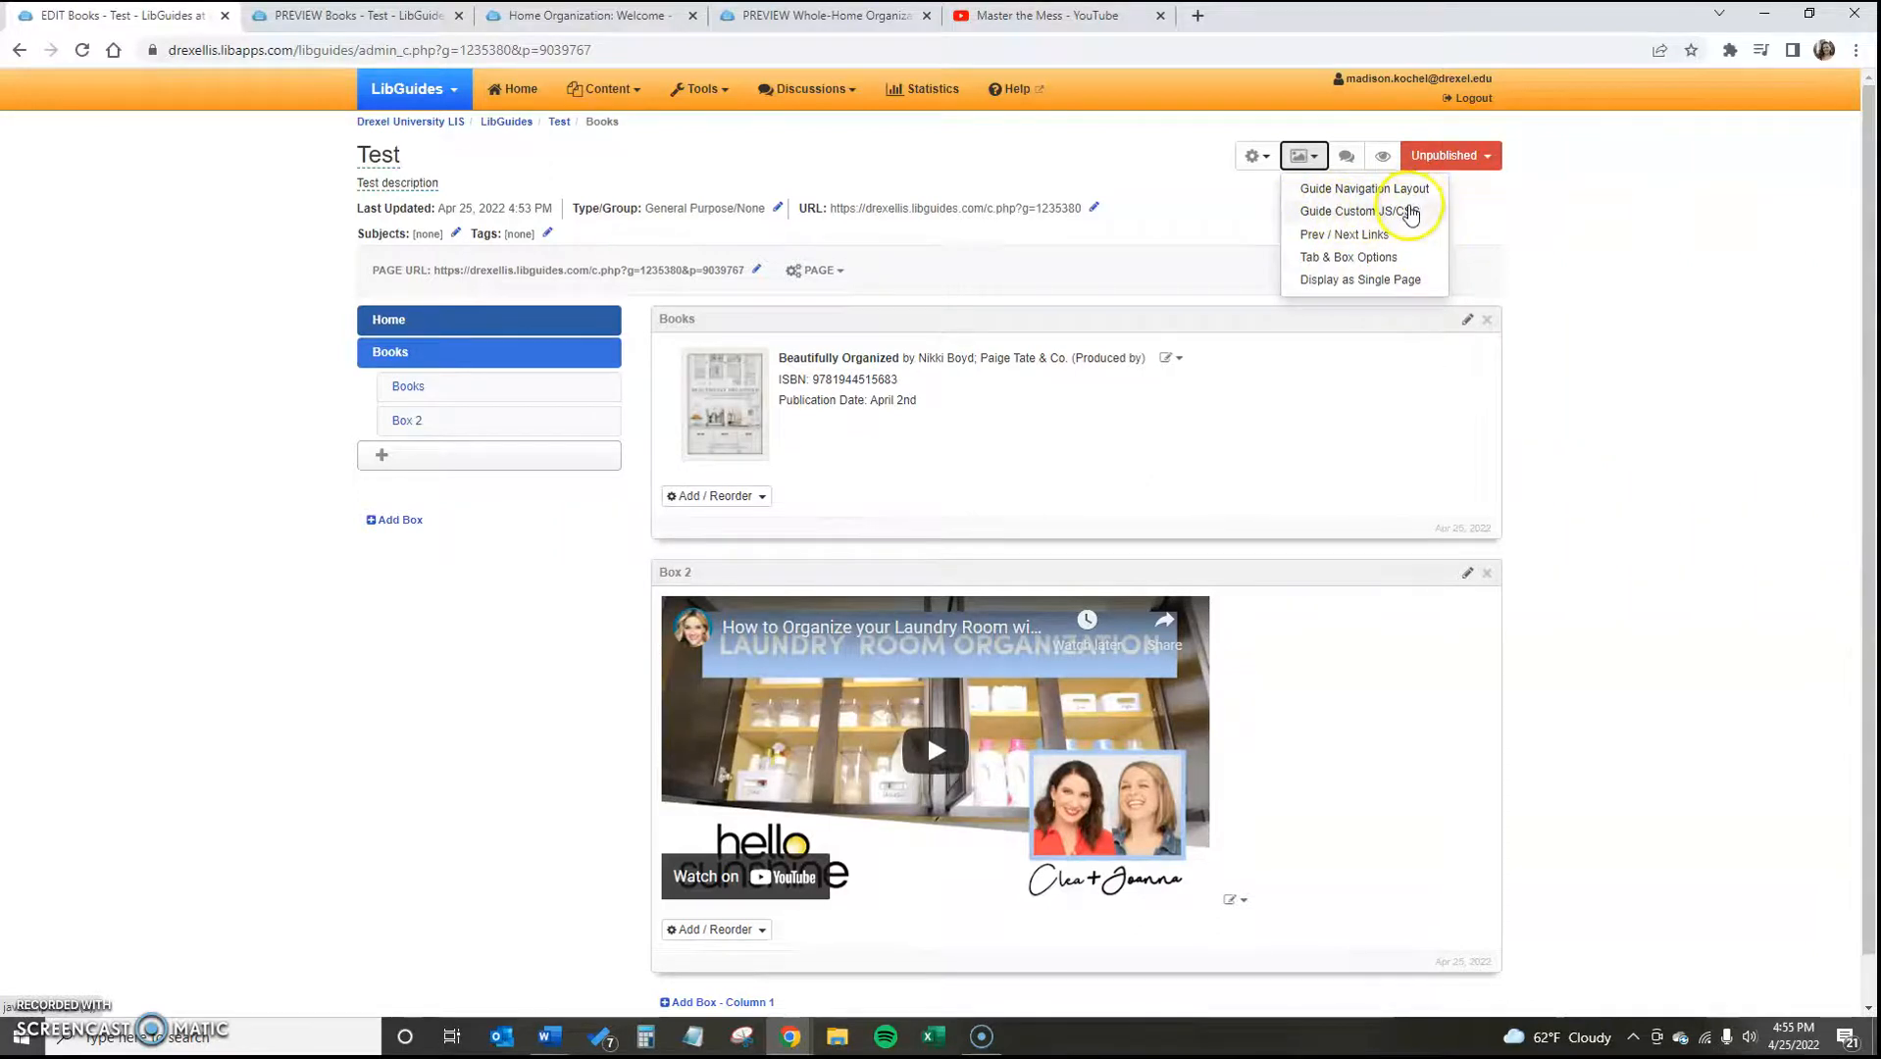
pyautogui.click(1270, 159)
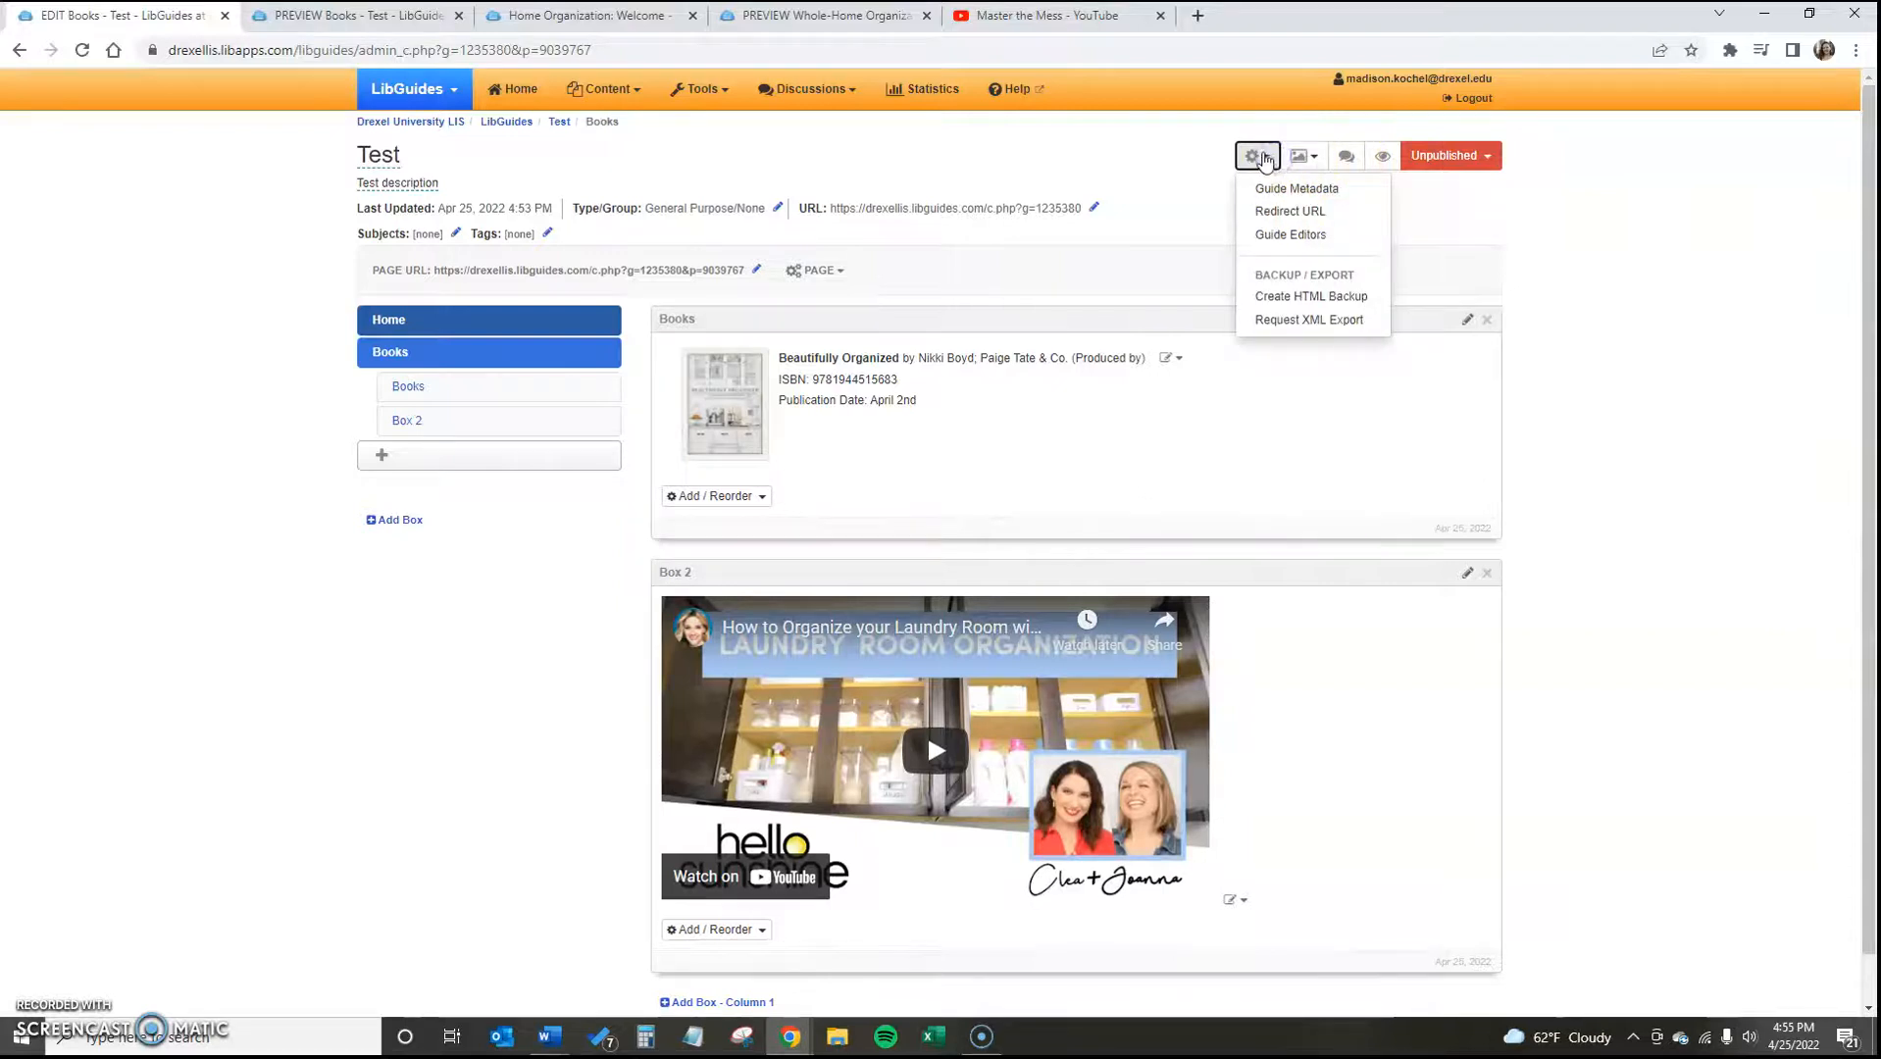
# Close the Test guide's settings, switch to the Home Organization guide in the editor, and review its Welcome page
pyautogui.click(1260, 157)
pyautogui.click(1380, 167)
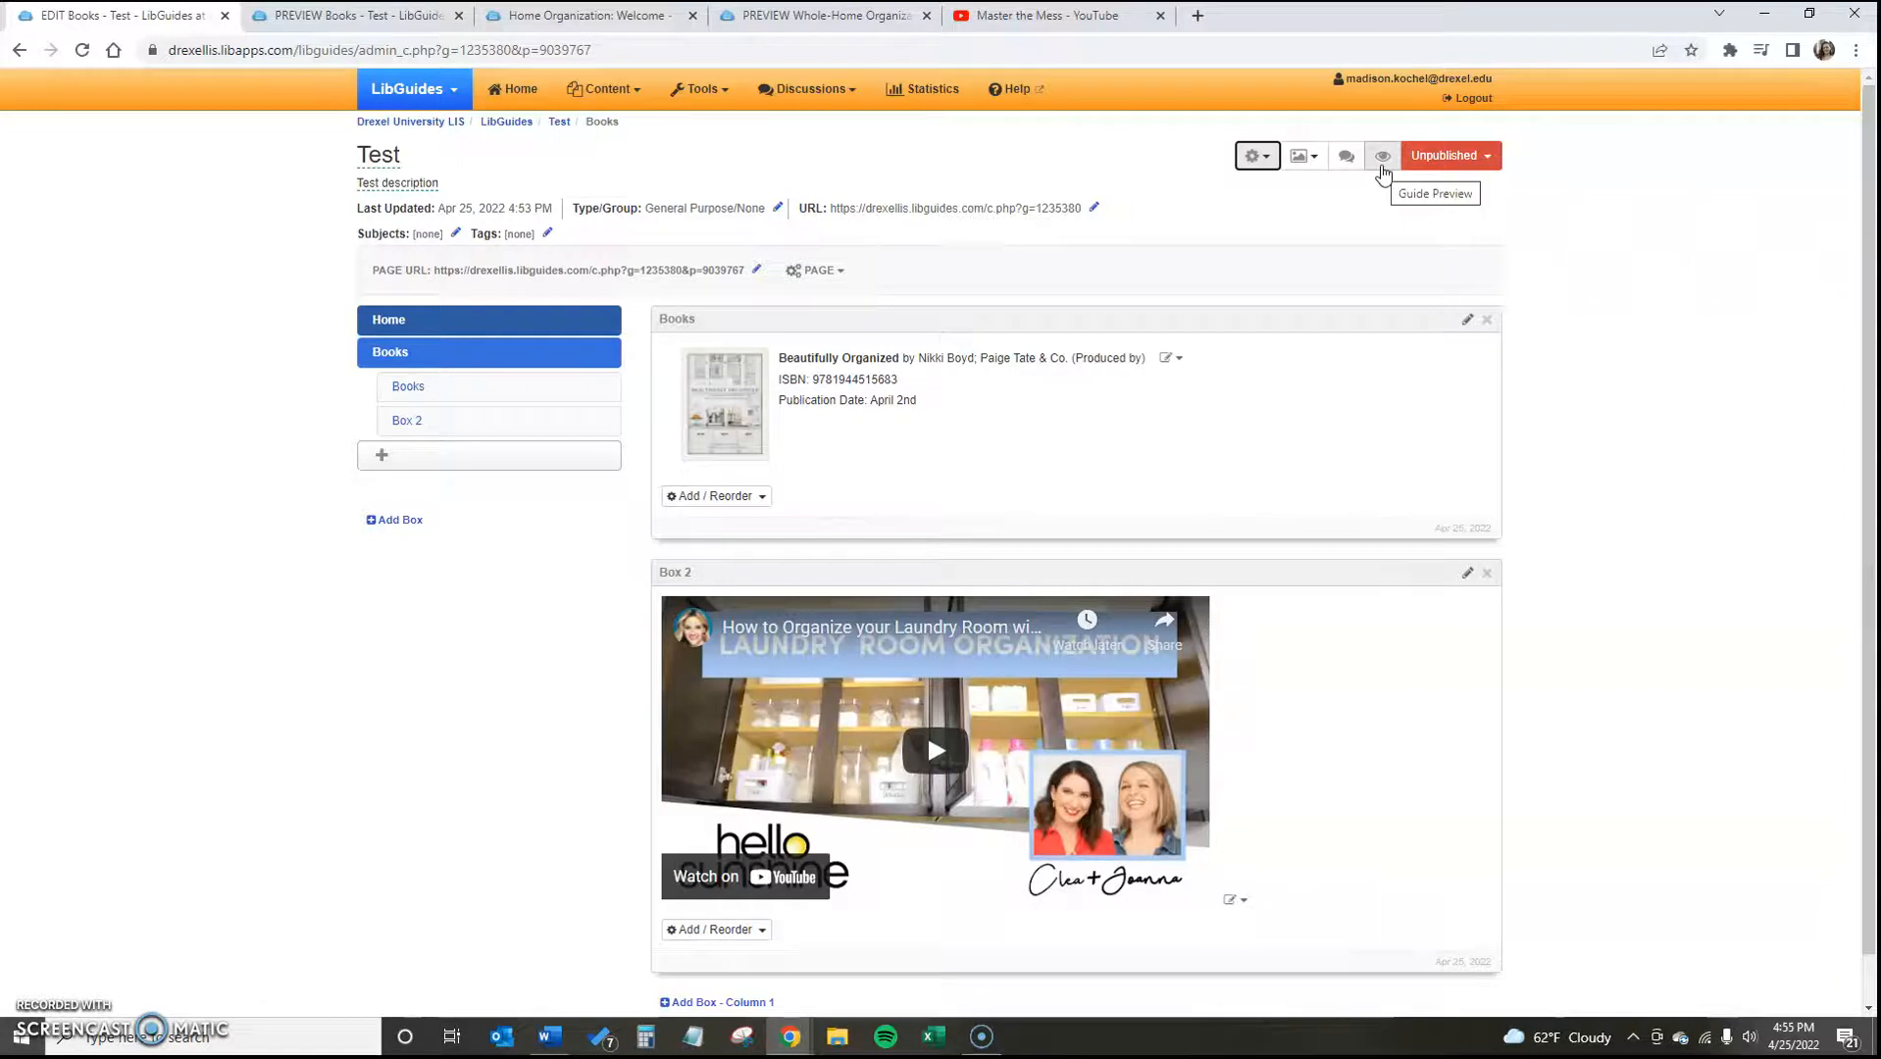
pyautogui.click(589, 18)
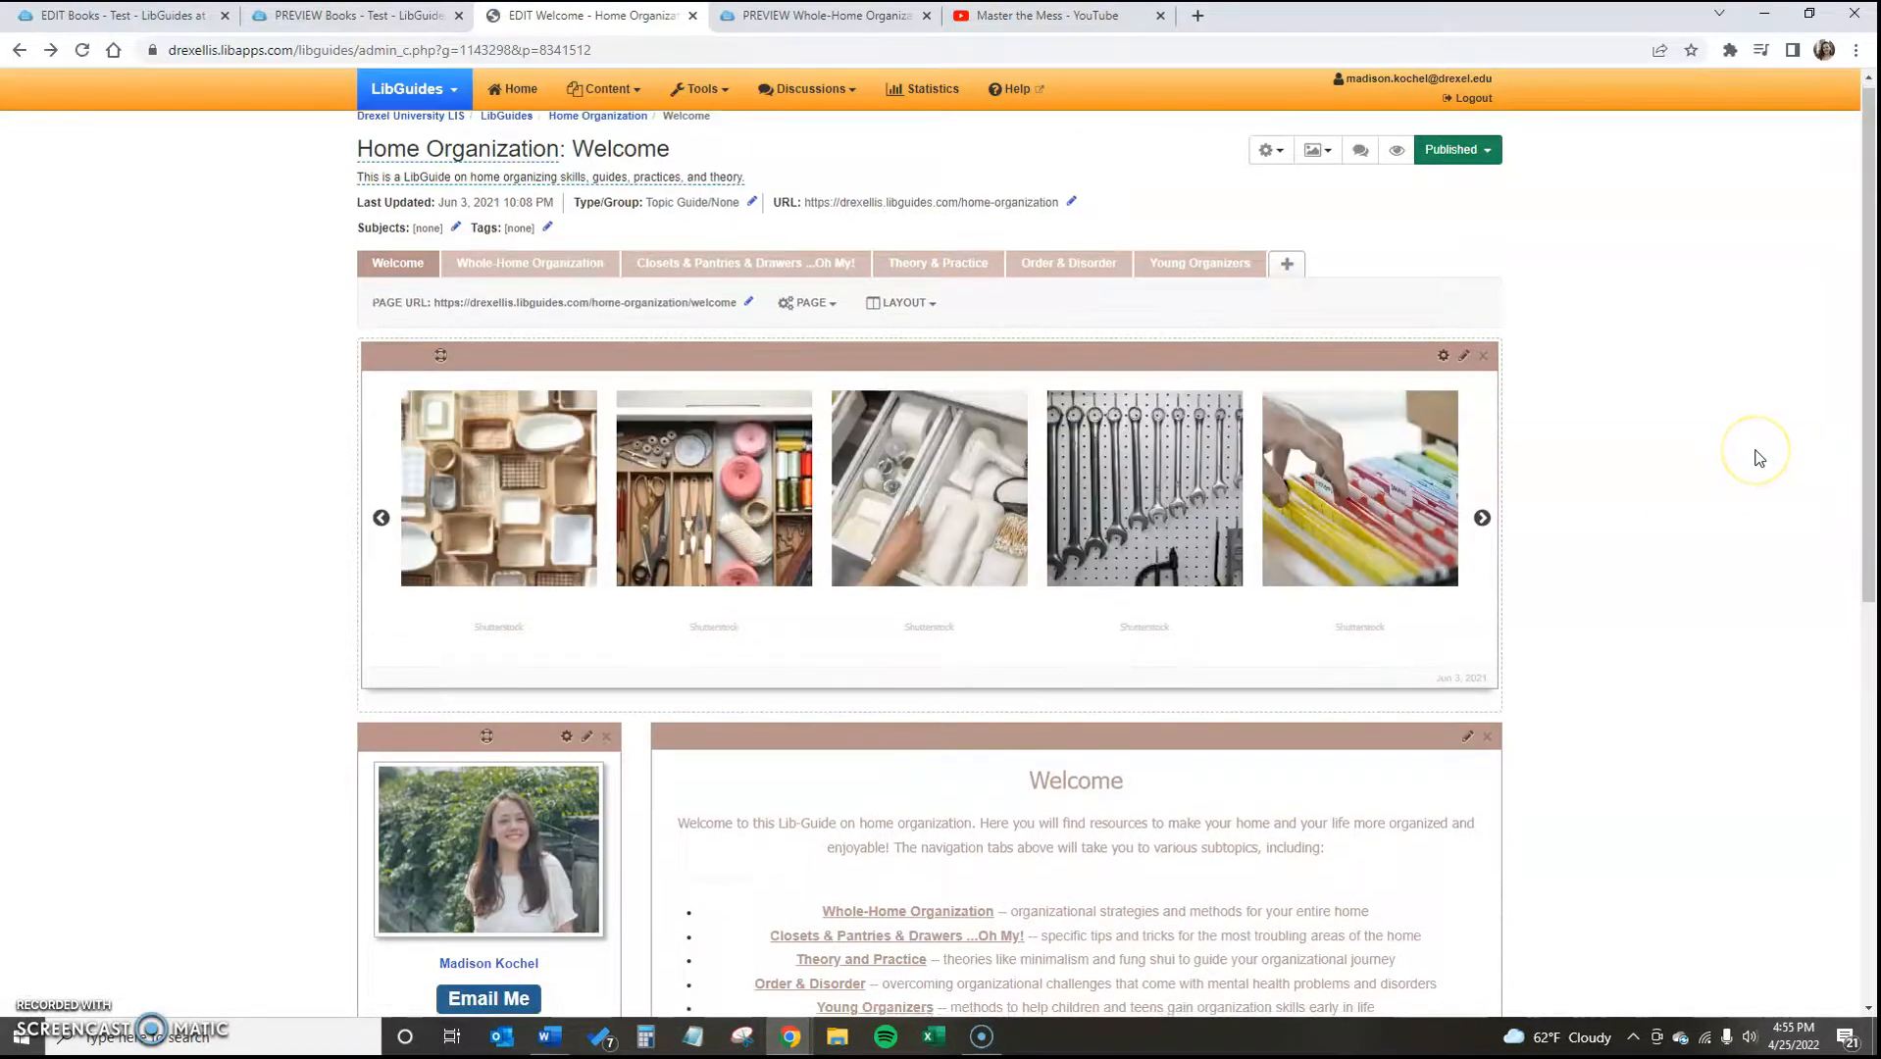
pyautogui.scroll(-1, 1758, 457)
pyautogui.scroll(1, 1756, 453)
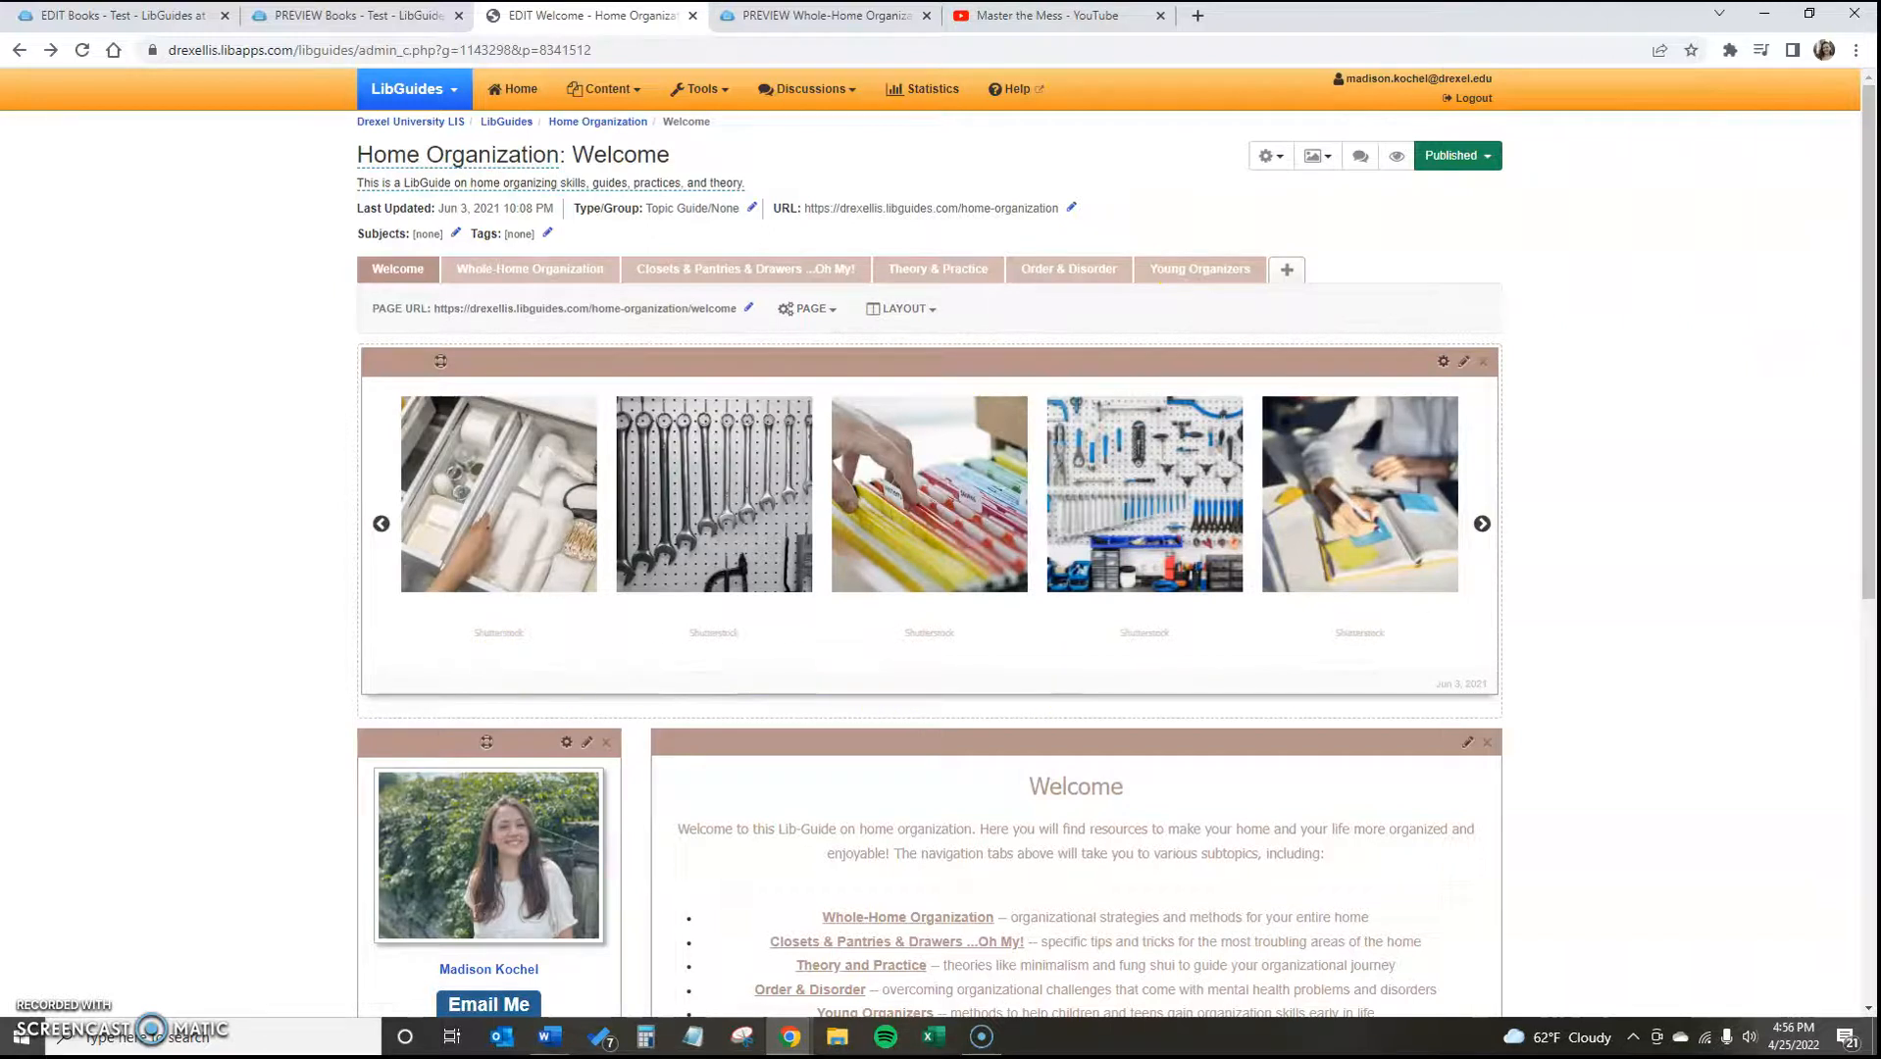
pyautogui.scroll(-5, 1671, 672)
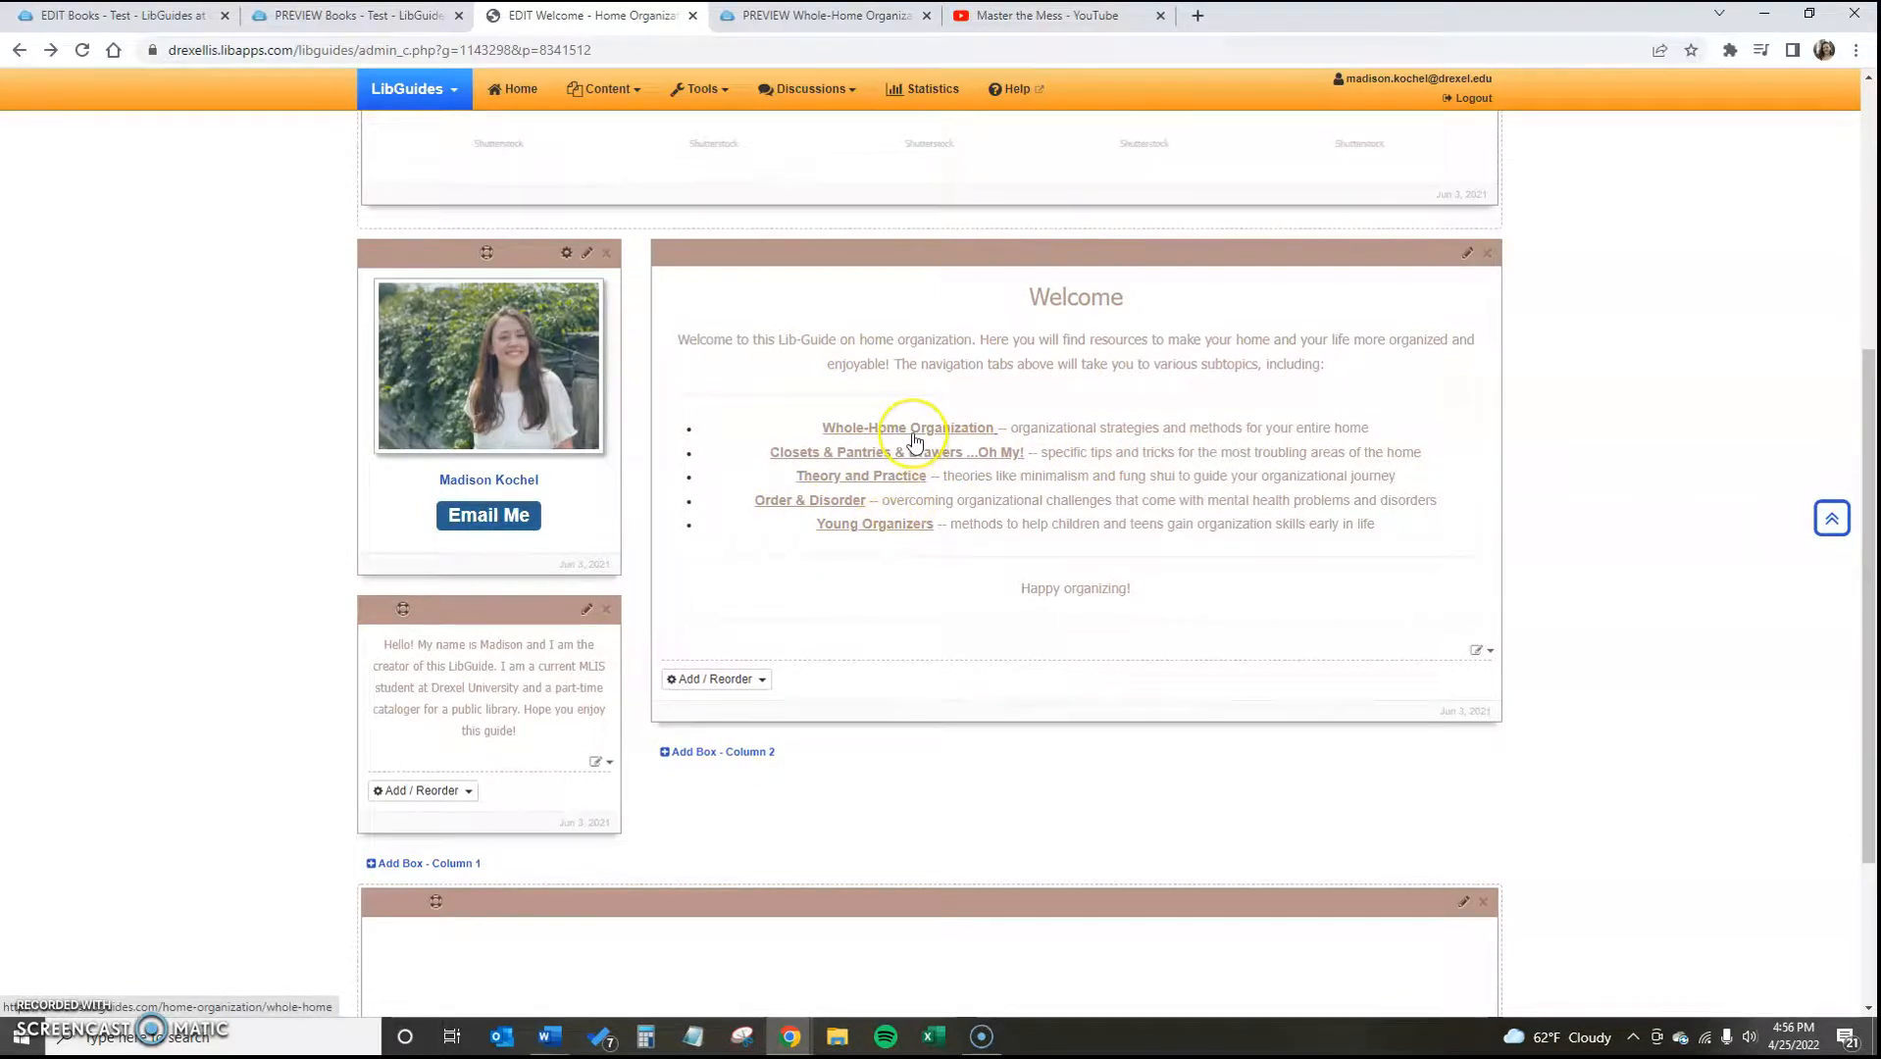
# Follow the Welcome box's Whole-Home Organization link, review the published Welcome page, and return to editing the Welcome page
pyautogui.click(914, 441)
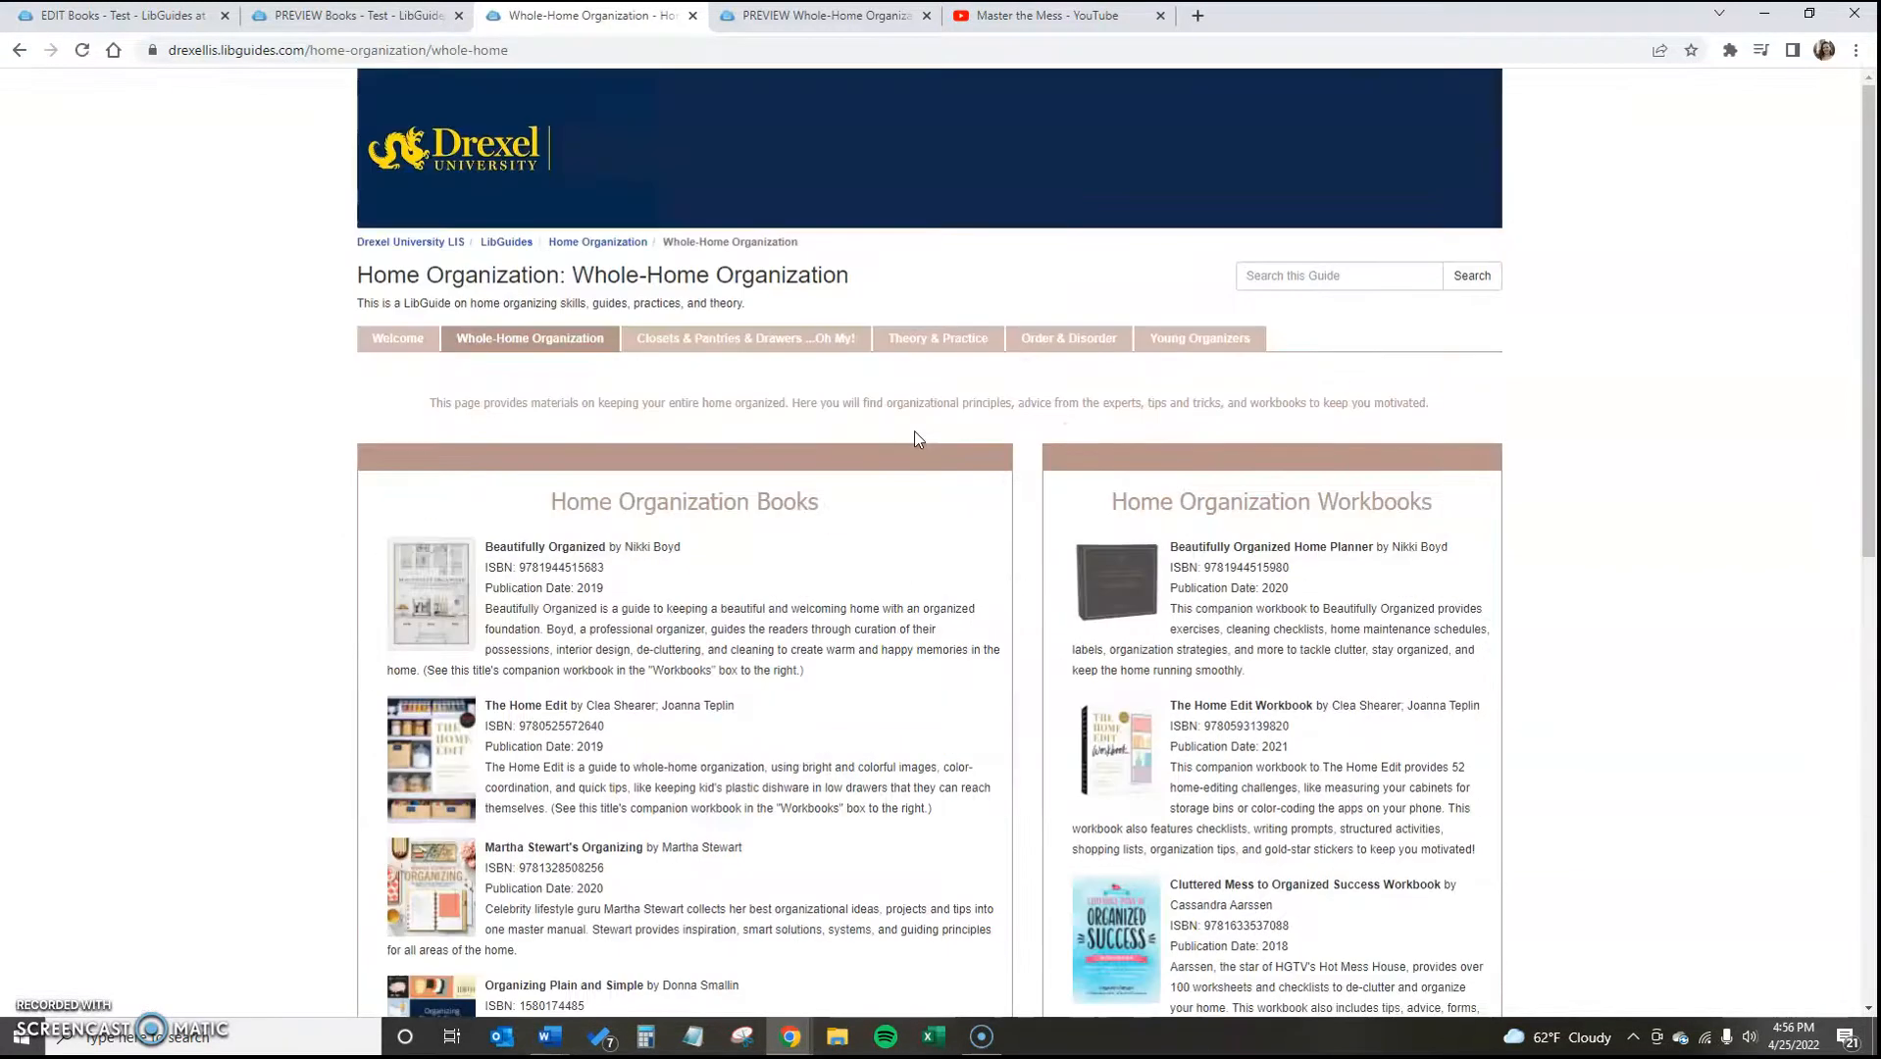
pyautogui.click(391, 337)
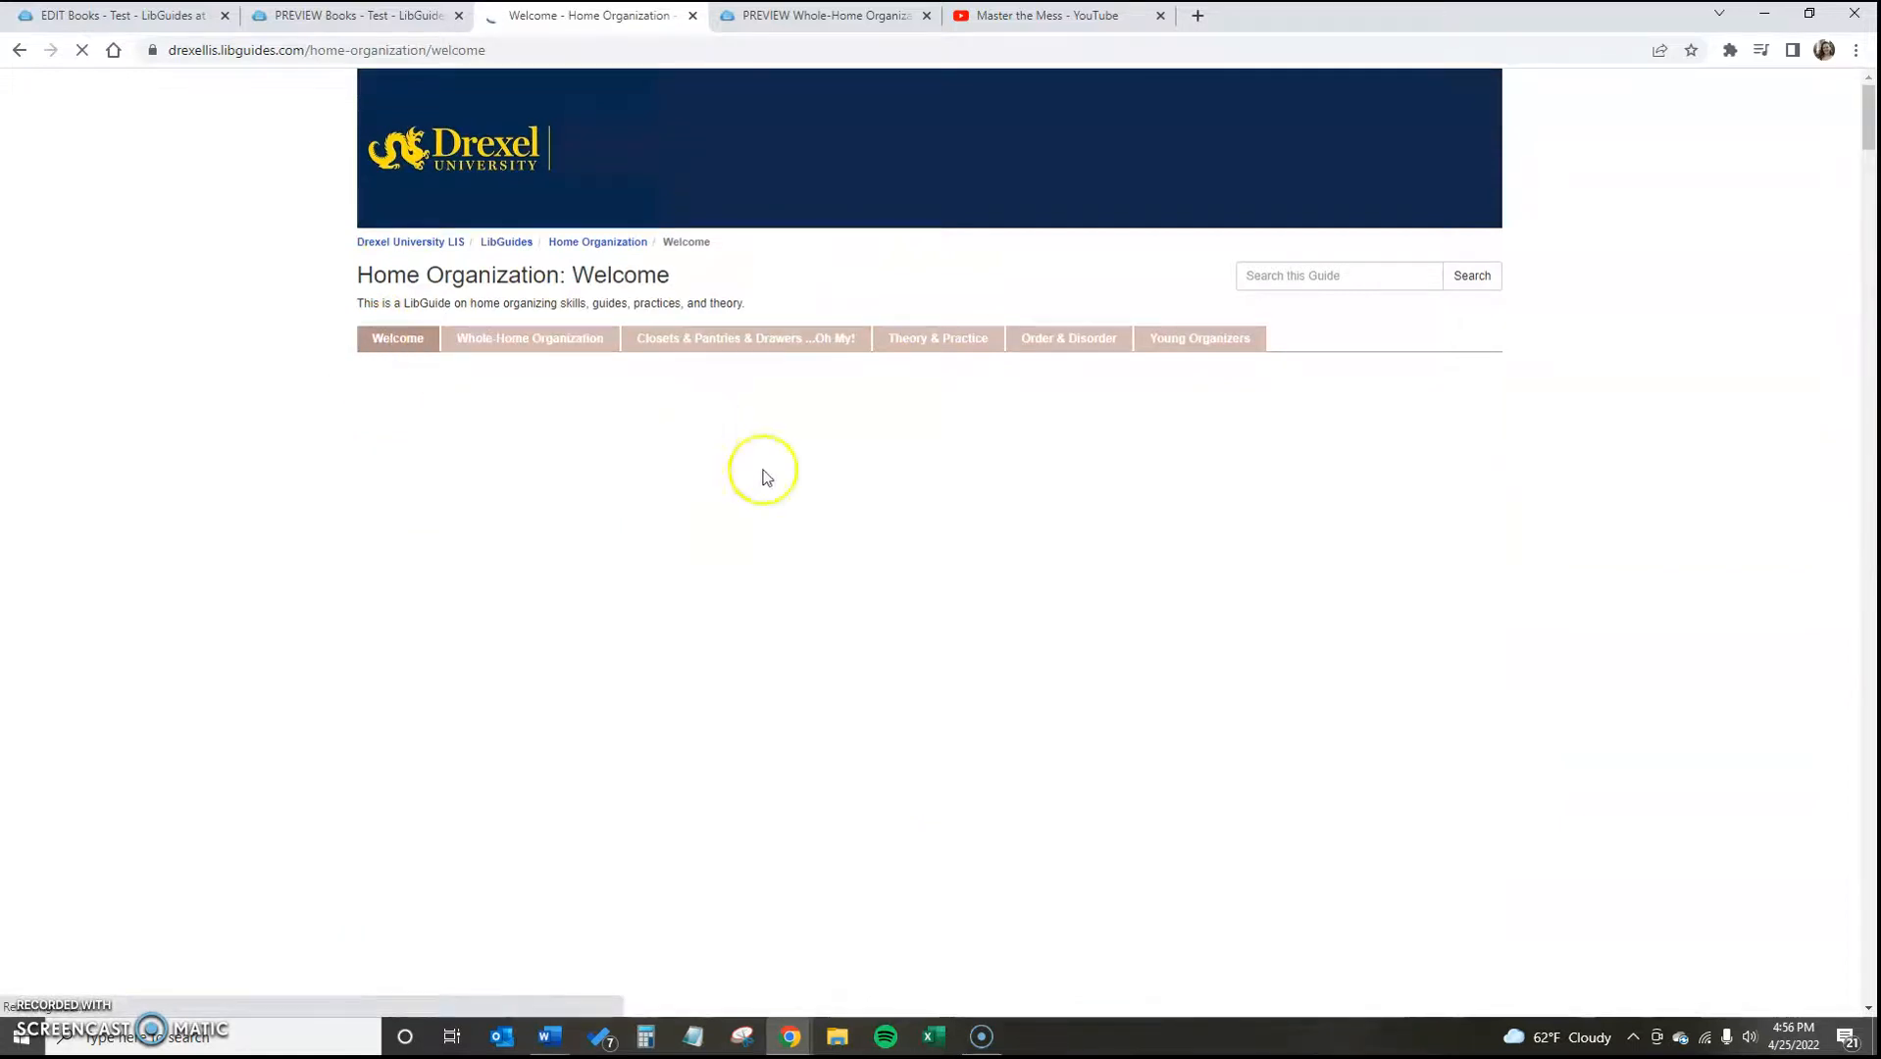
pyautogui.scroll(-2, 1087, 511)
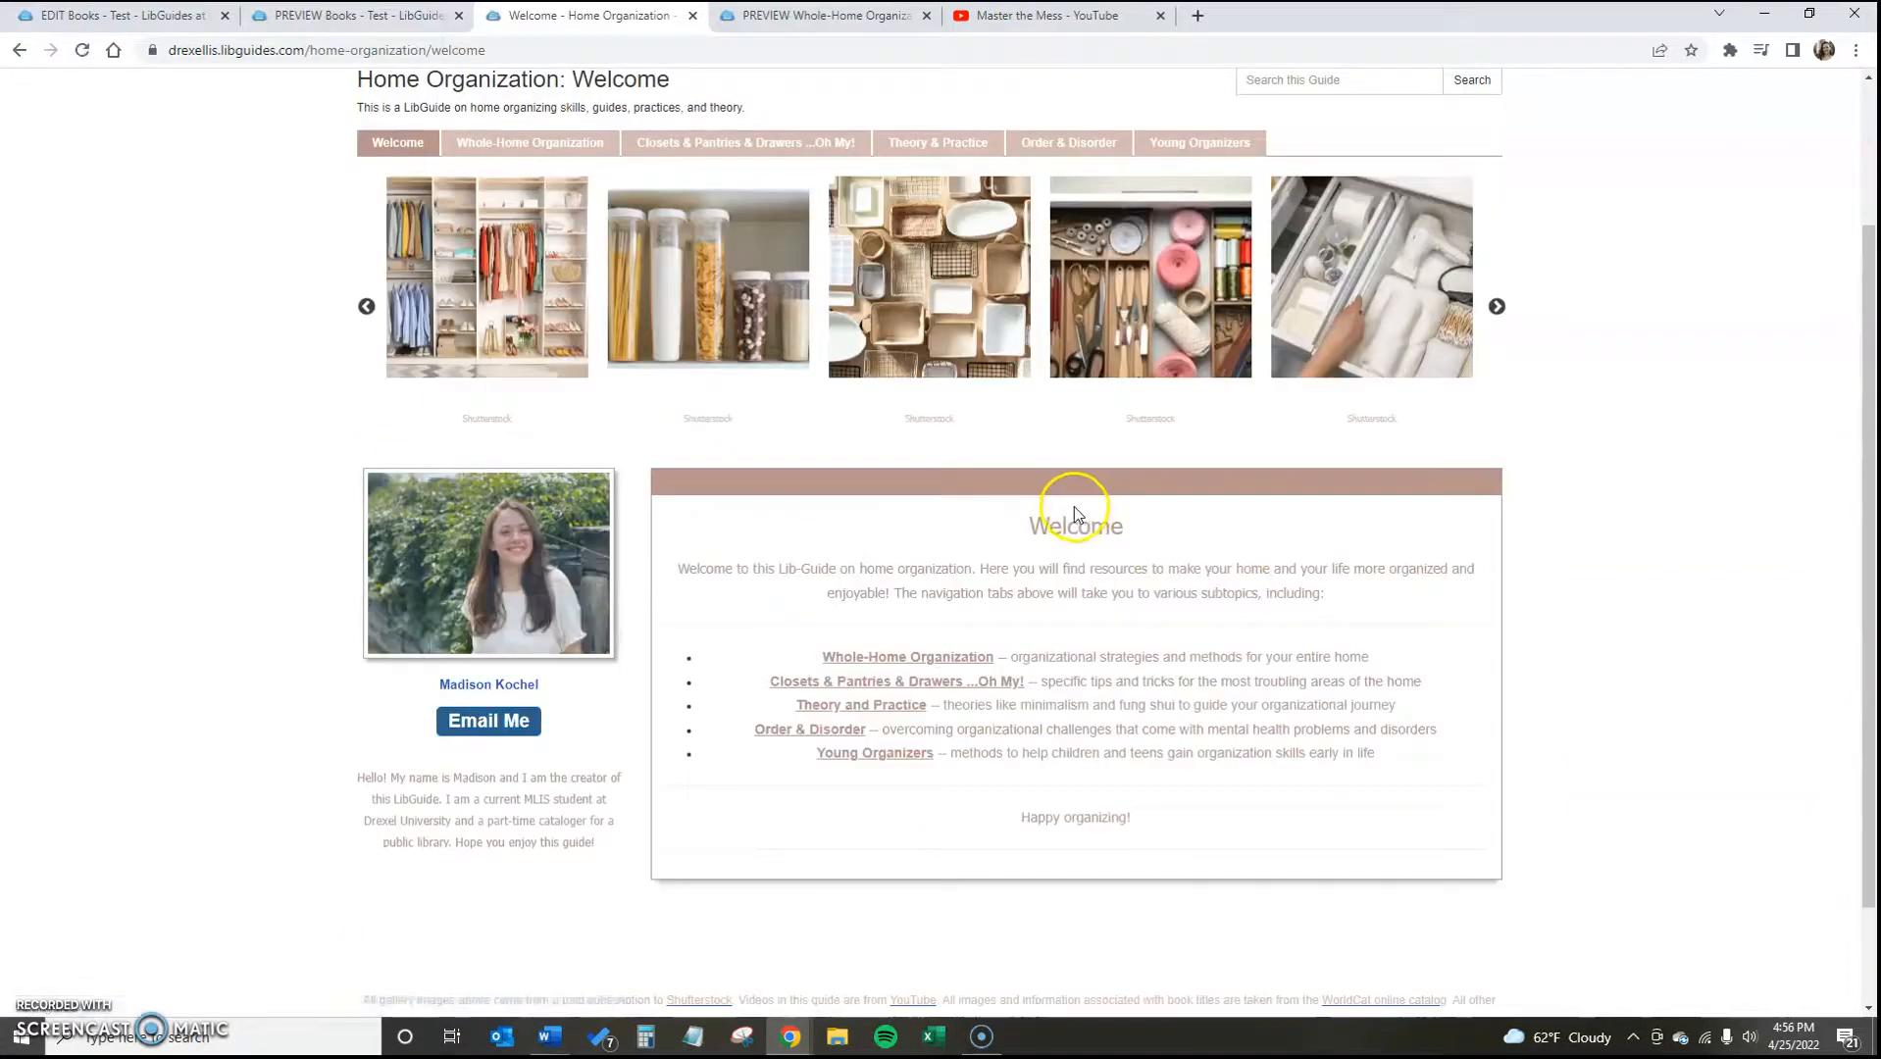
pyautogui.scroll(-2, 1074, 505)
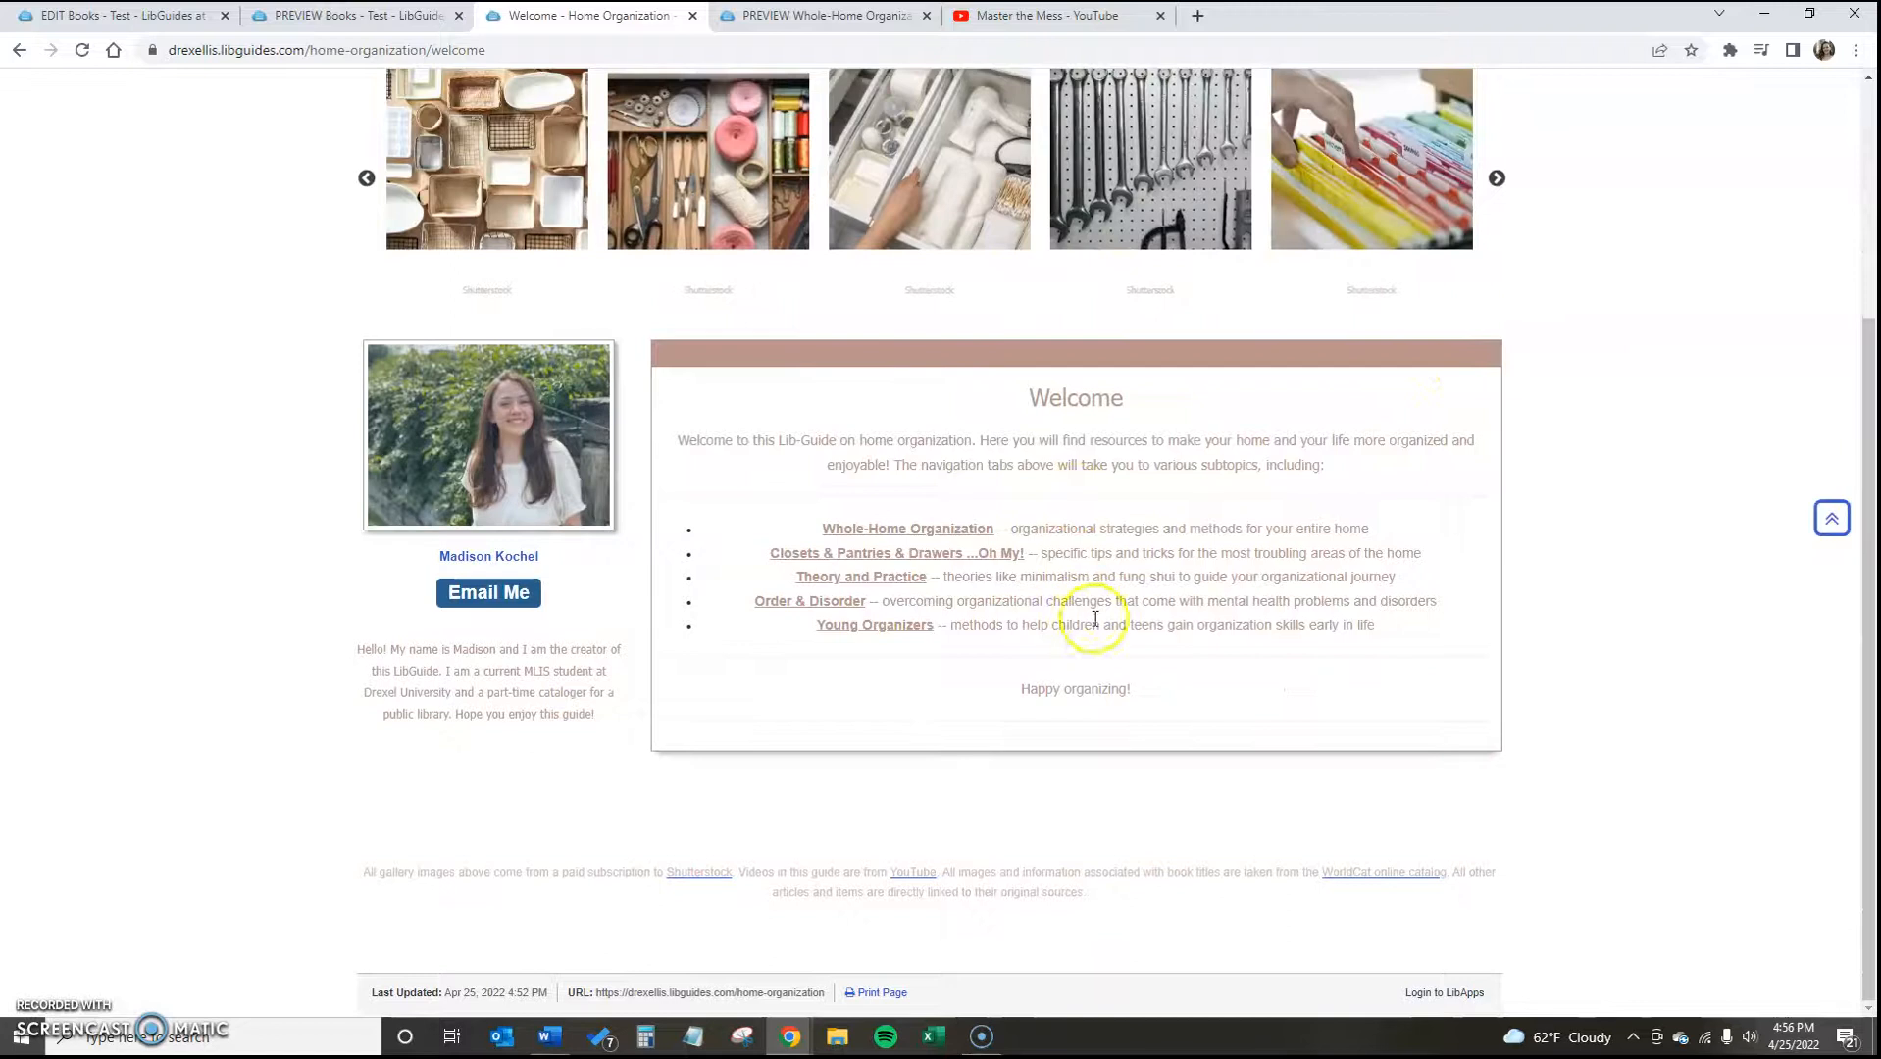
pyautogui.scroll(3, 648, 498)
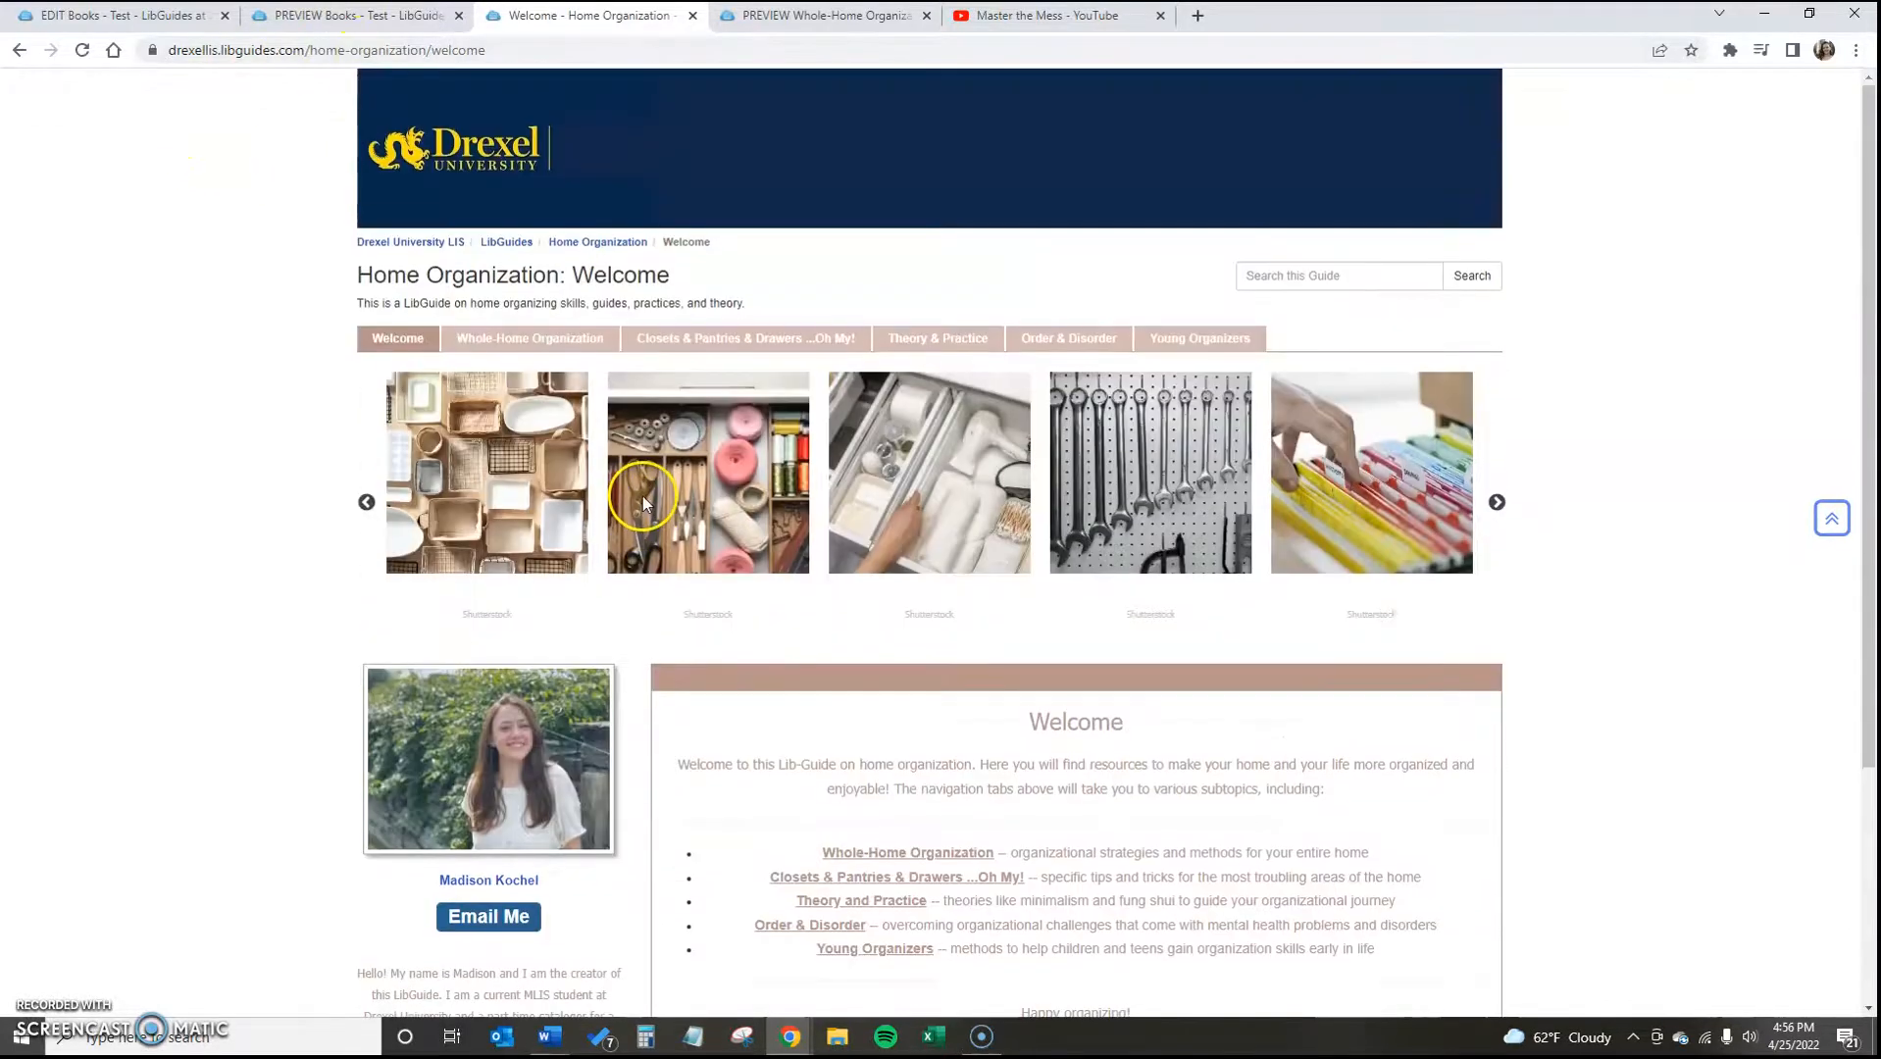
pyautogui.click(27, 54)
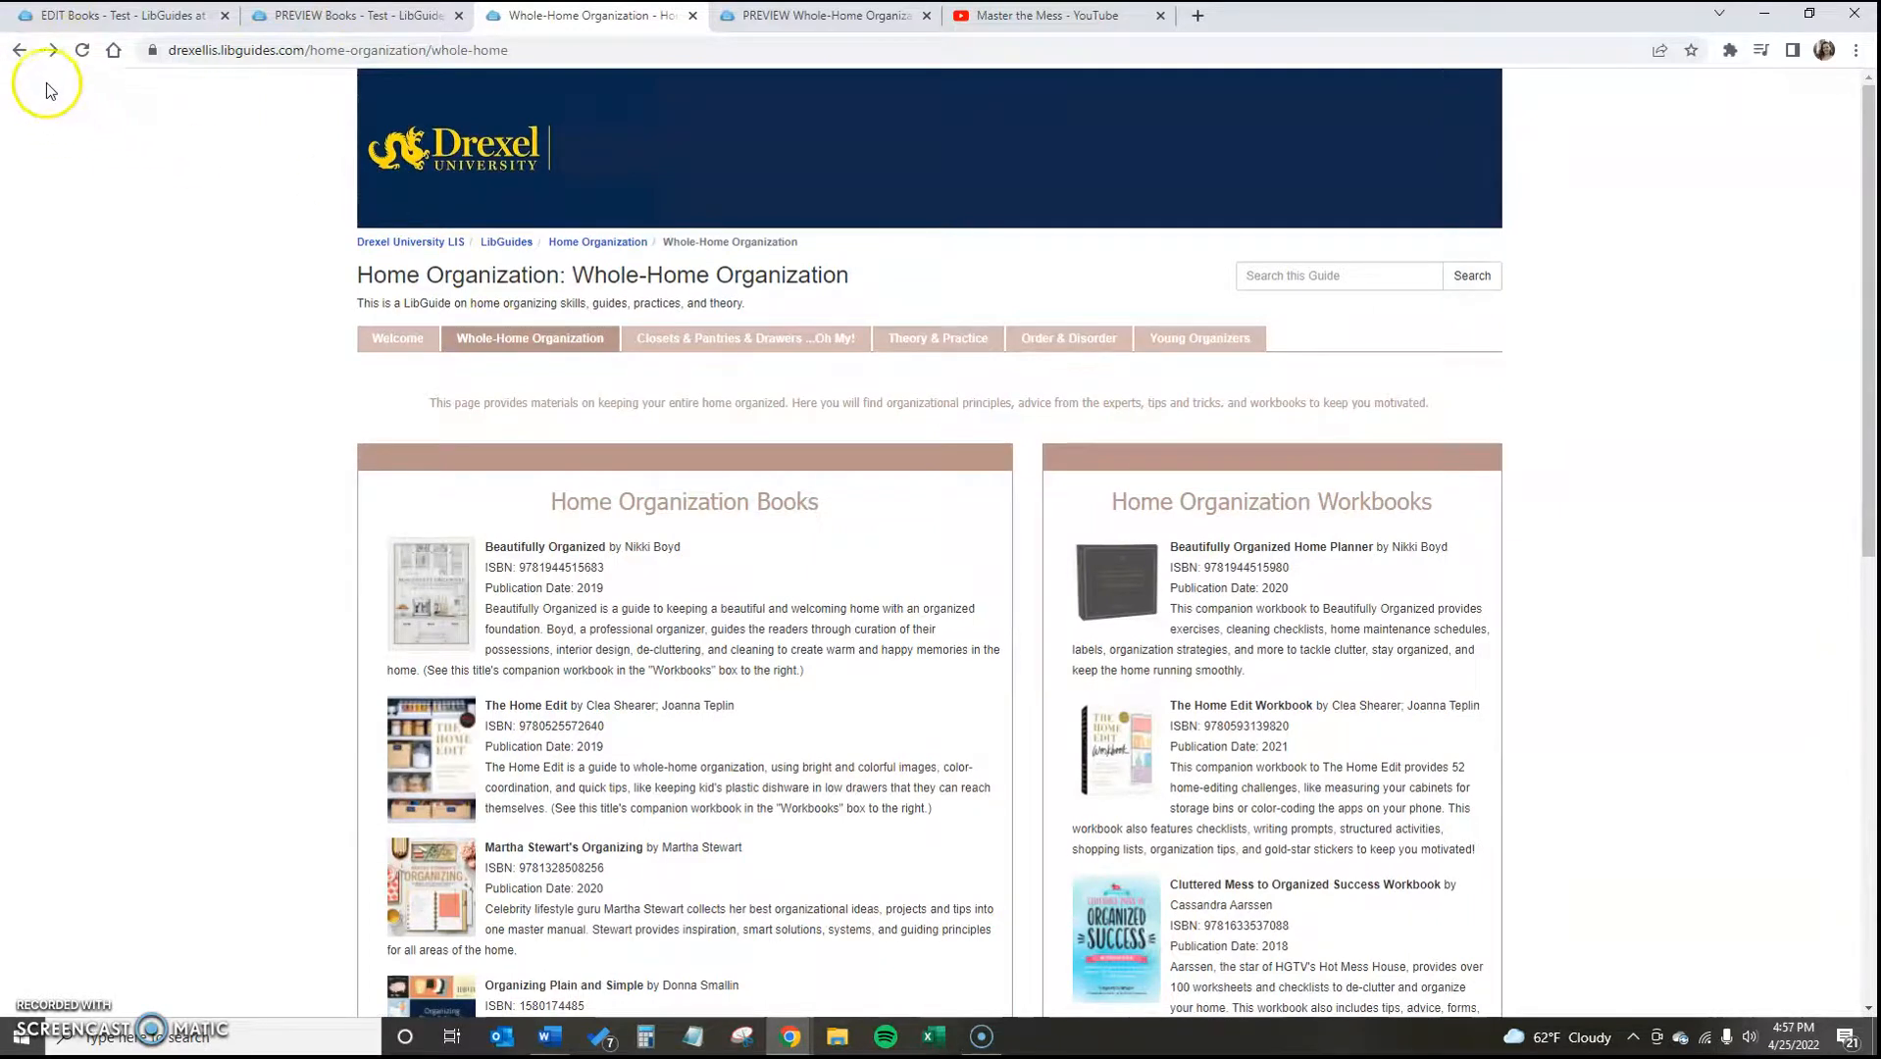
pyautogui.click(15, 54)
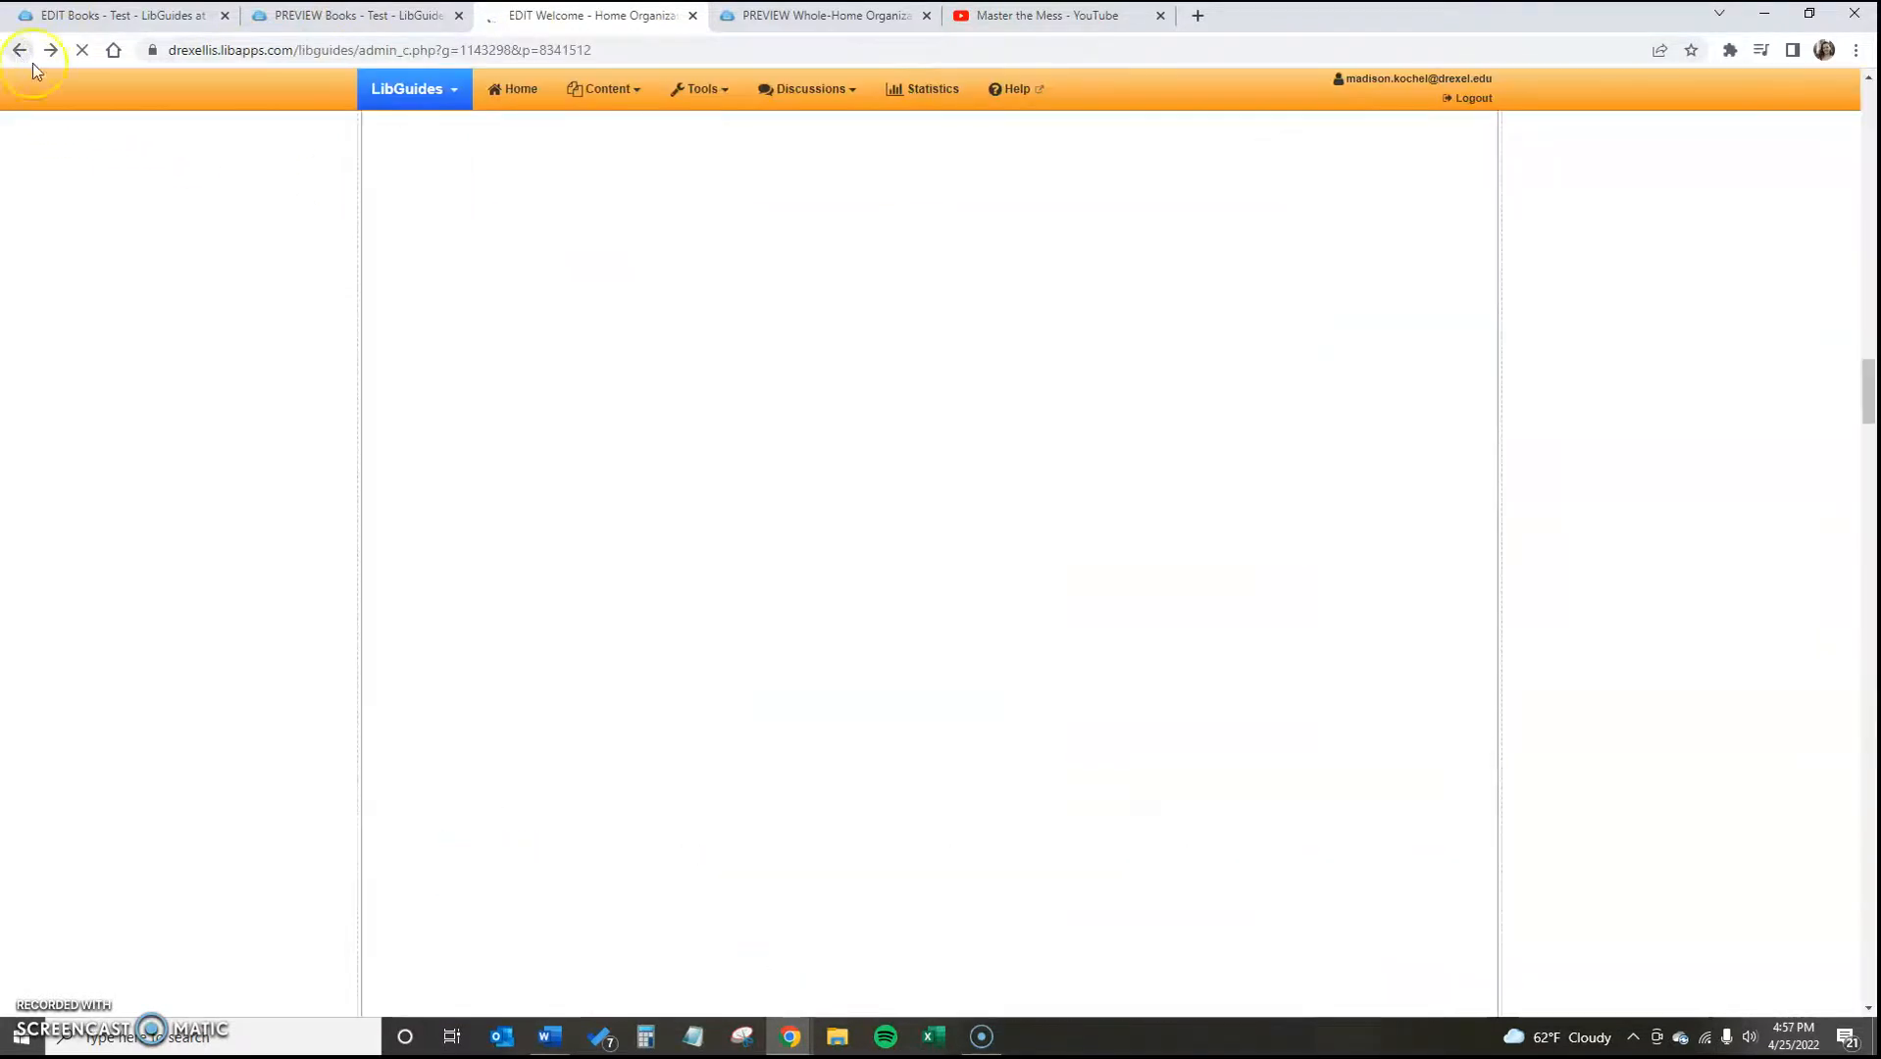
# Inspect the link settings of "Whole-Home Organization" in the Welcome box's rich text without changing them, and close the editor
pyautogui.click(1241, 642)
pyautogui.scroll(4, 1239, 632)
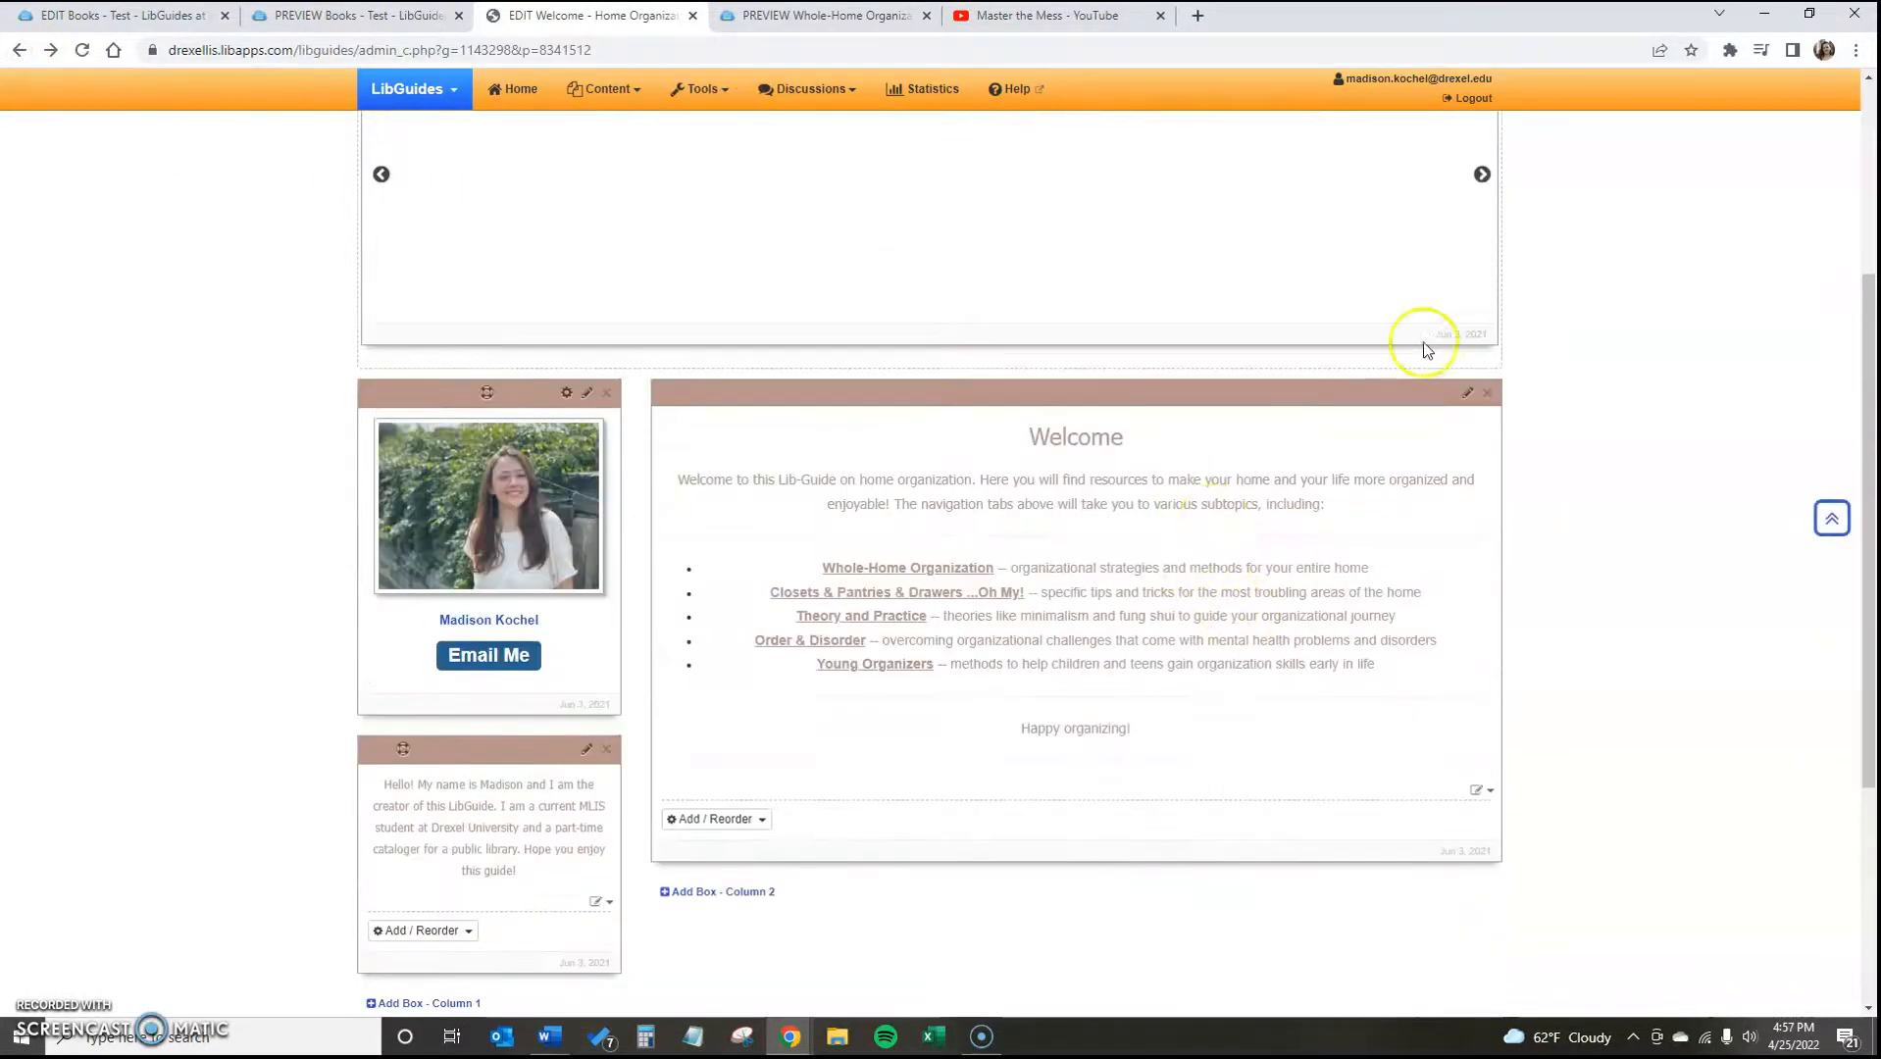
pyautogui.click(1481, 790)
pyautogui.click(1501, 814)
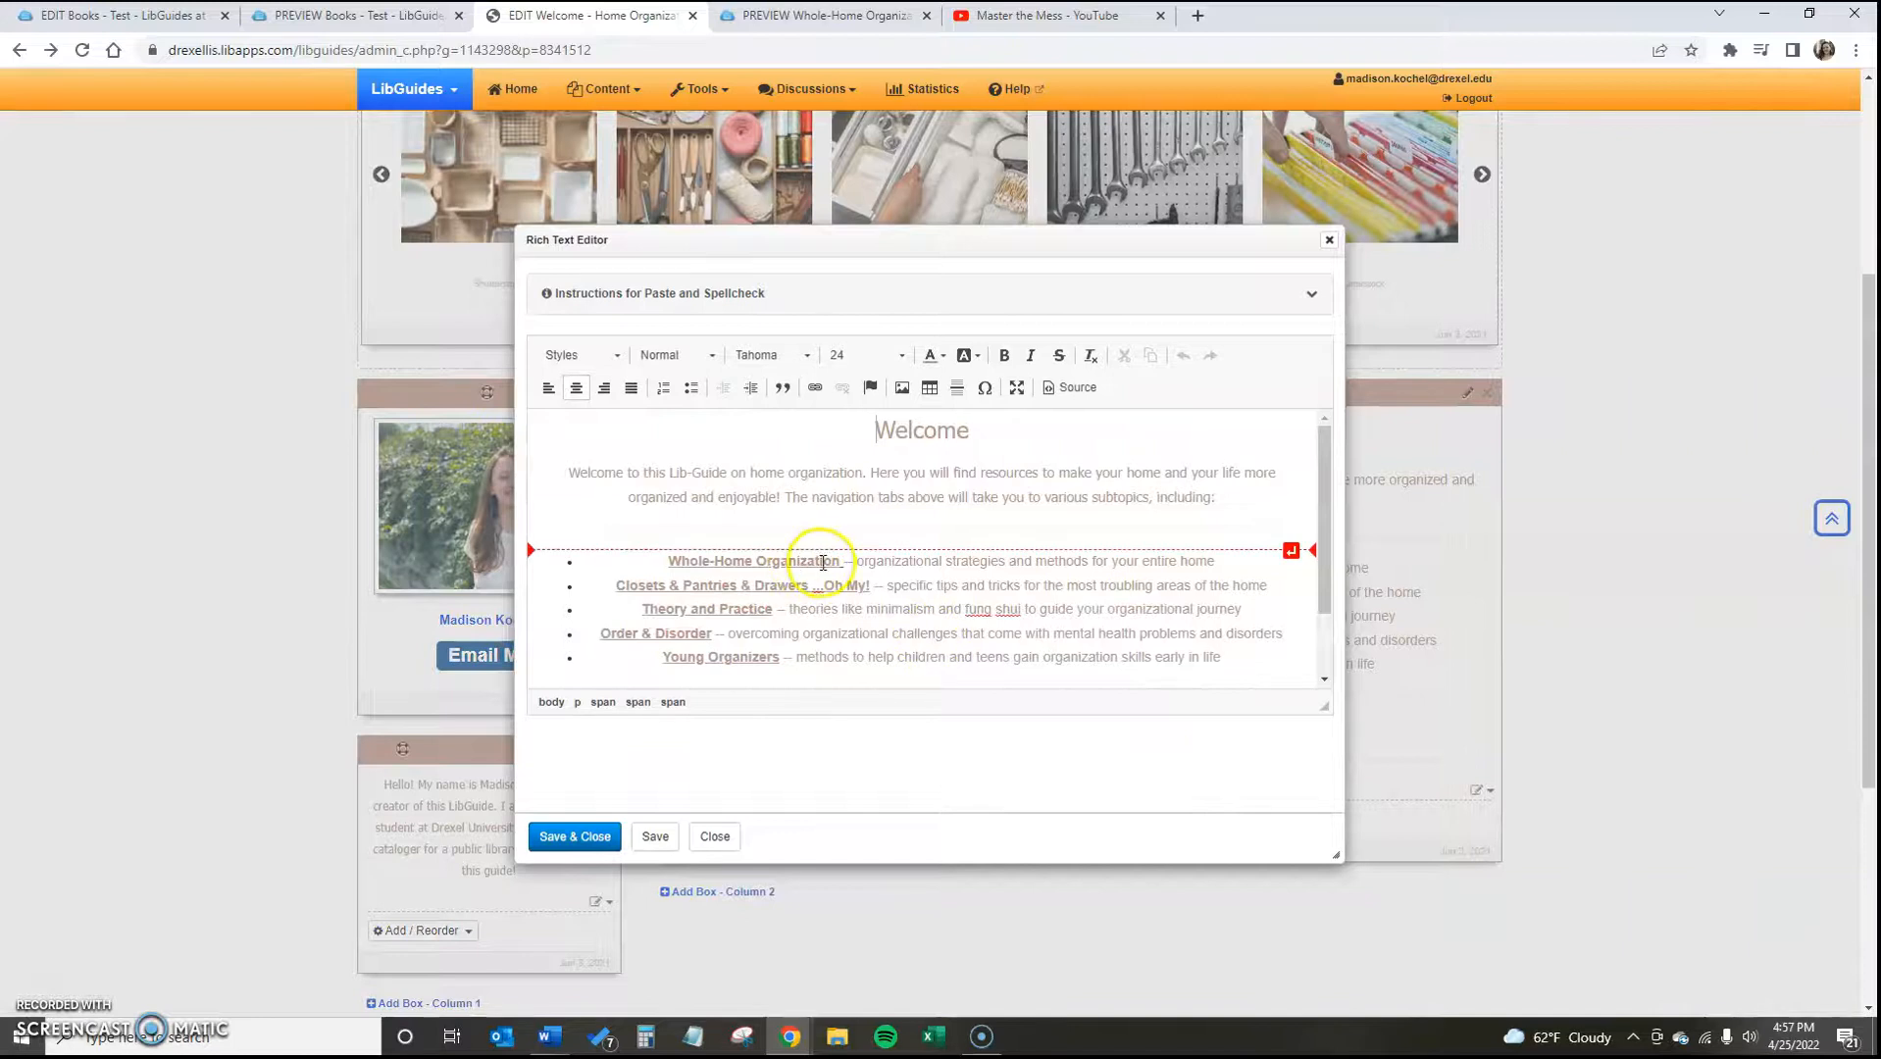
pyautogui.moveTo(841, 561); pyautogui.dragTo(671, 561)
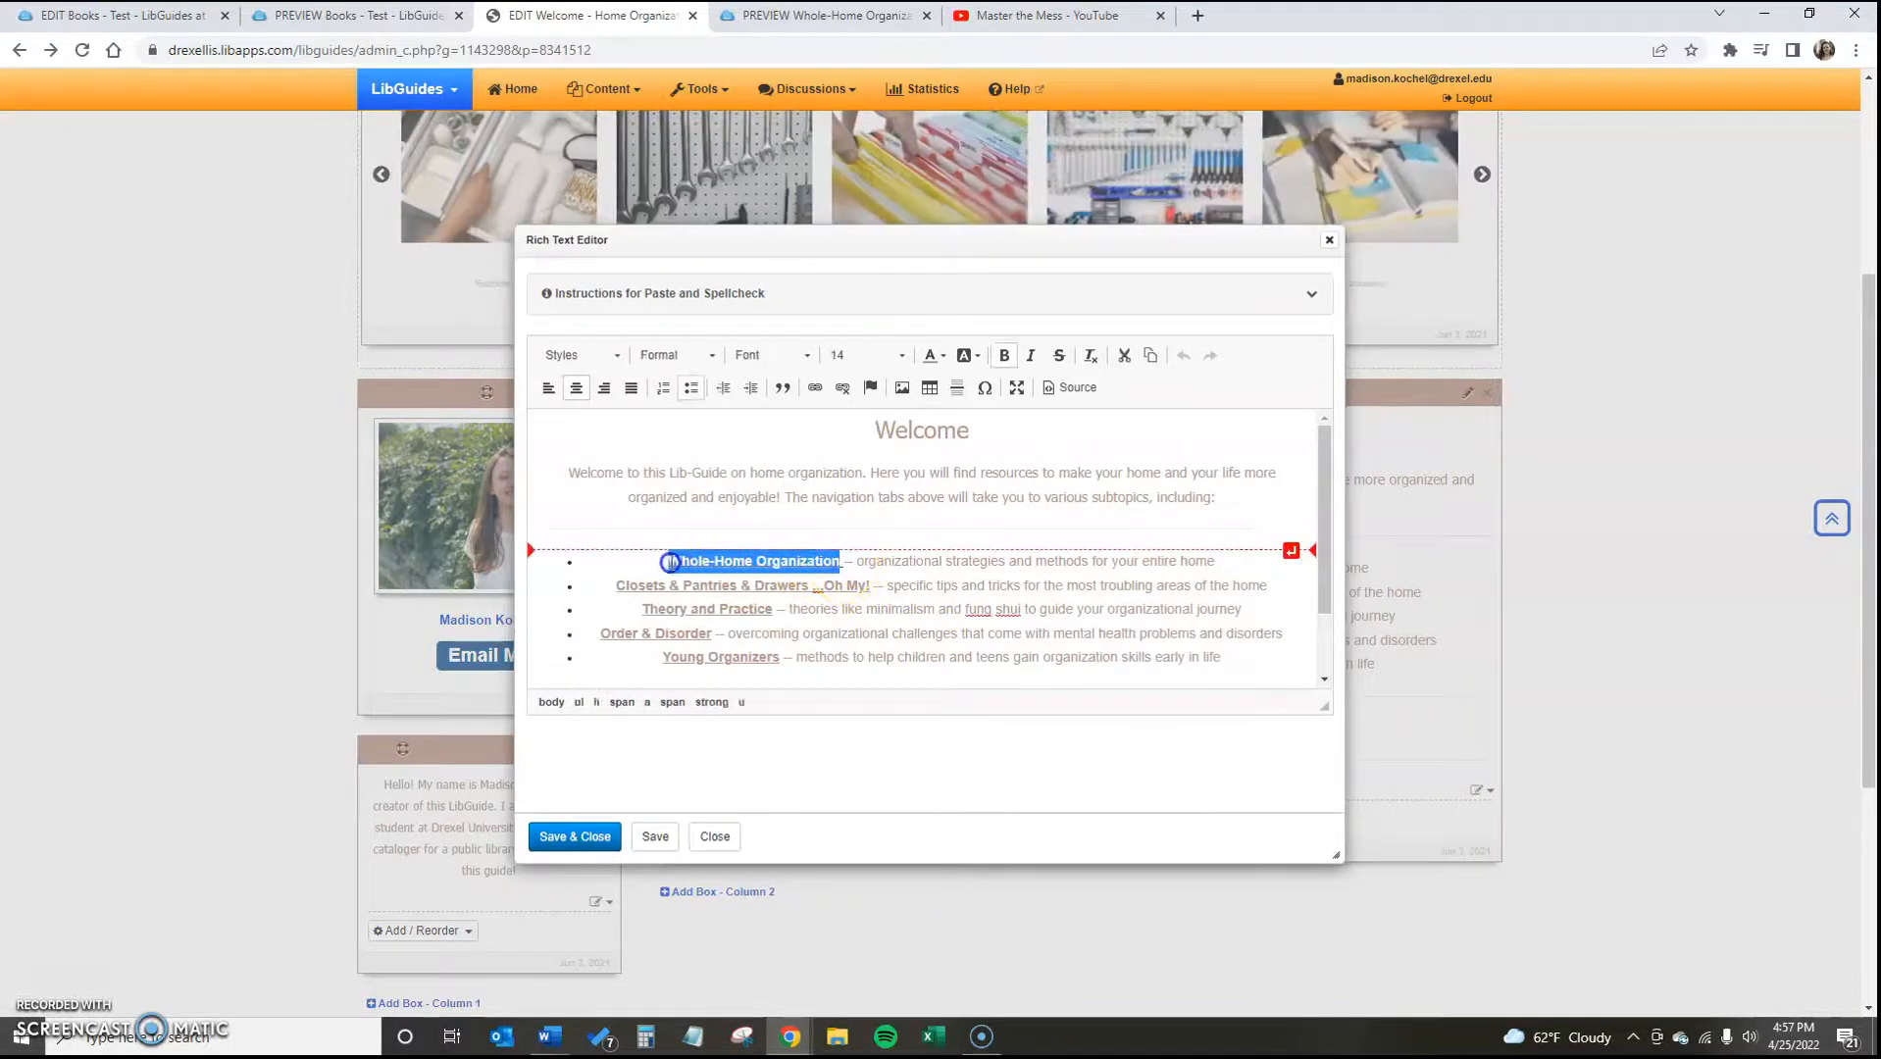
pyautogui.click(816, 388)
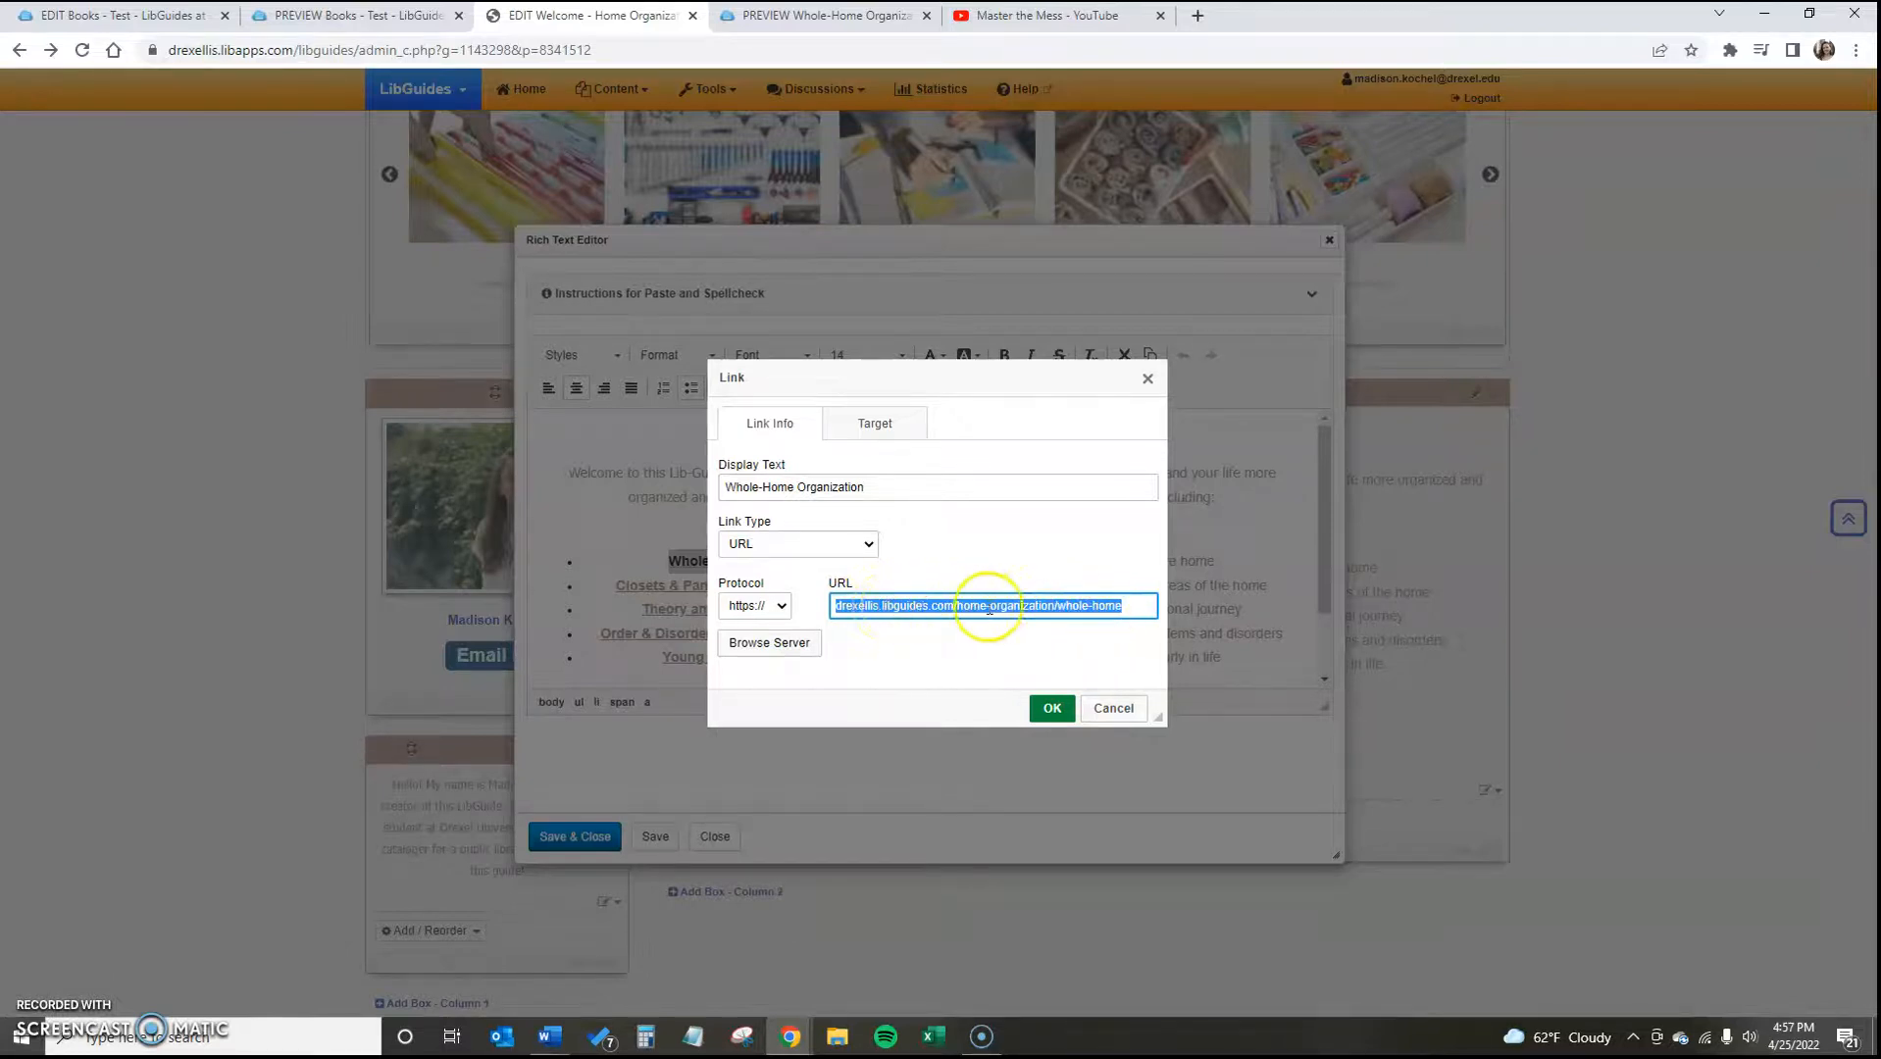
pyautogui.click(1113, 708)
pyautogui.click(656, 837)
pyautogui.click(715, 836)
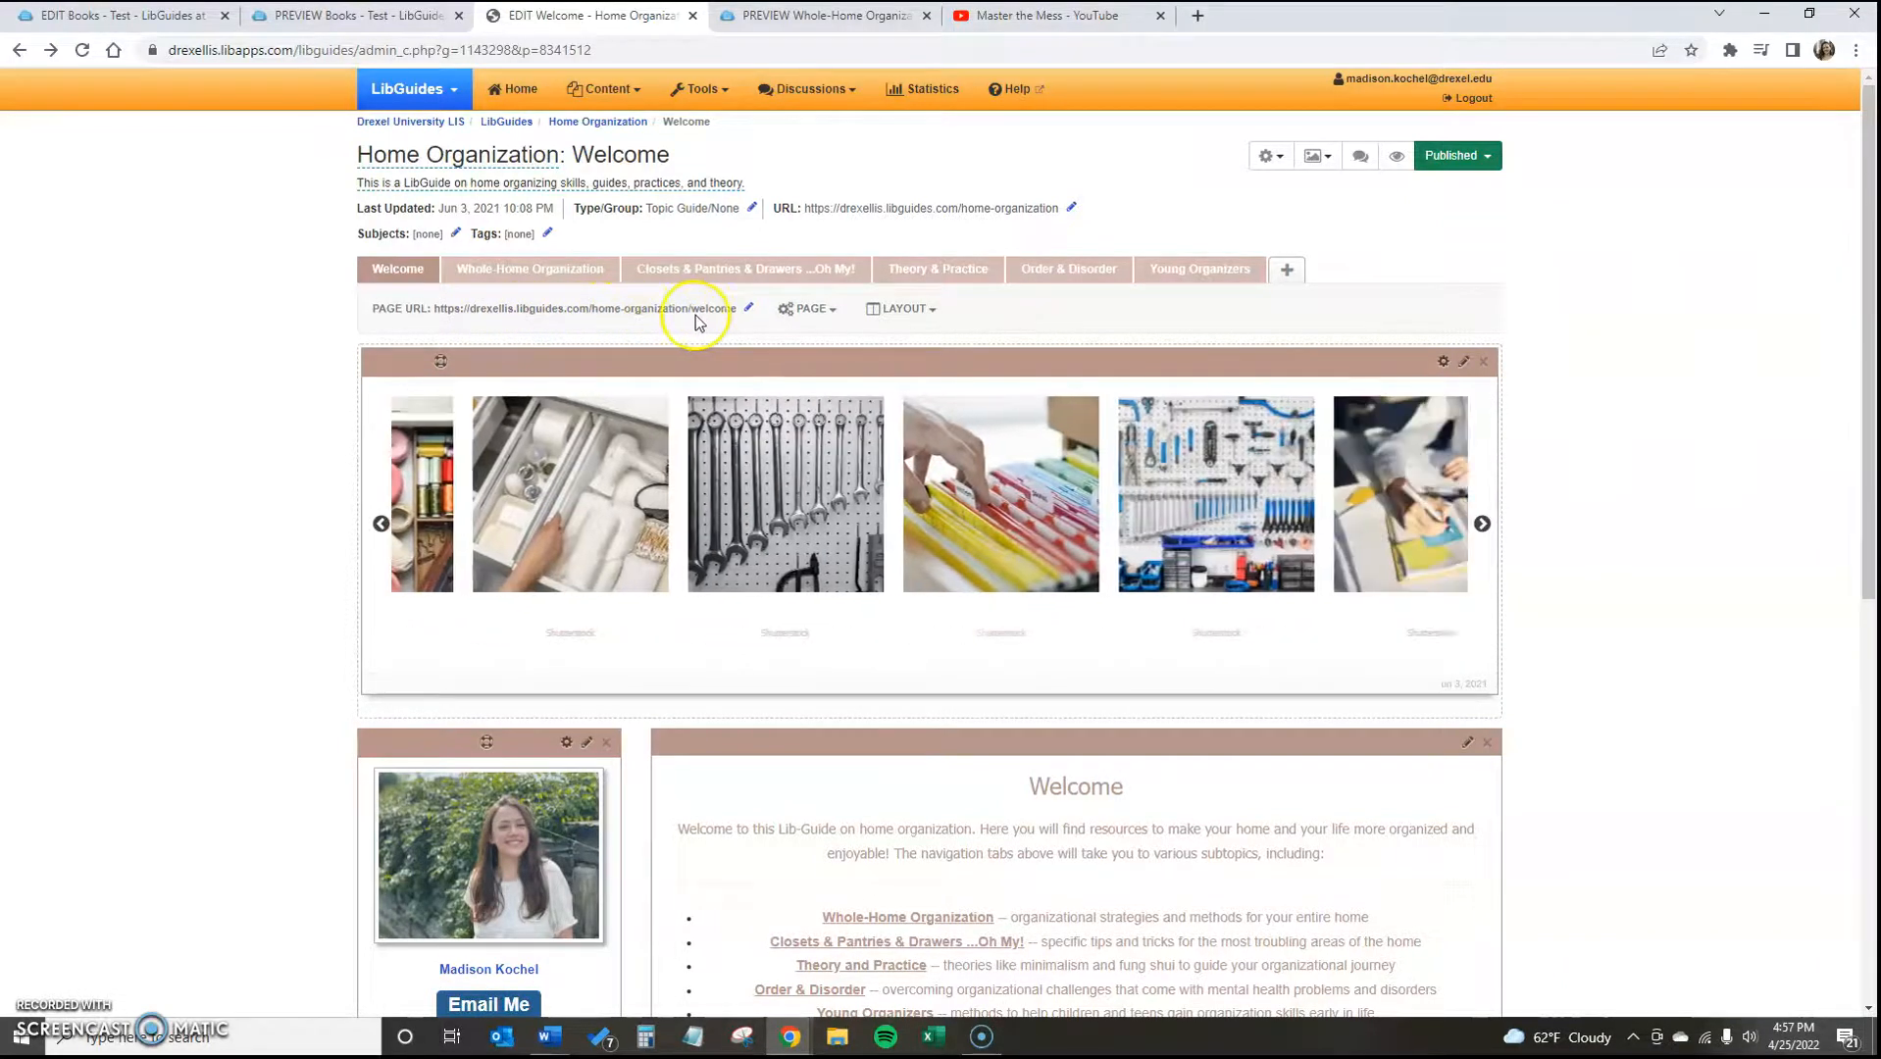
# Check the page URLs of Whole-Home Organization and Closets & Pantries & Drawers, viewing the latter's friendly URL form without saving
pyautogui.click(551, 271)
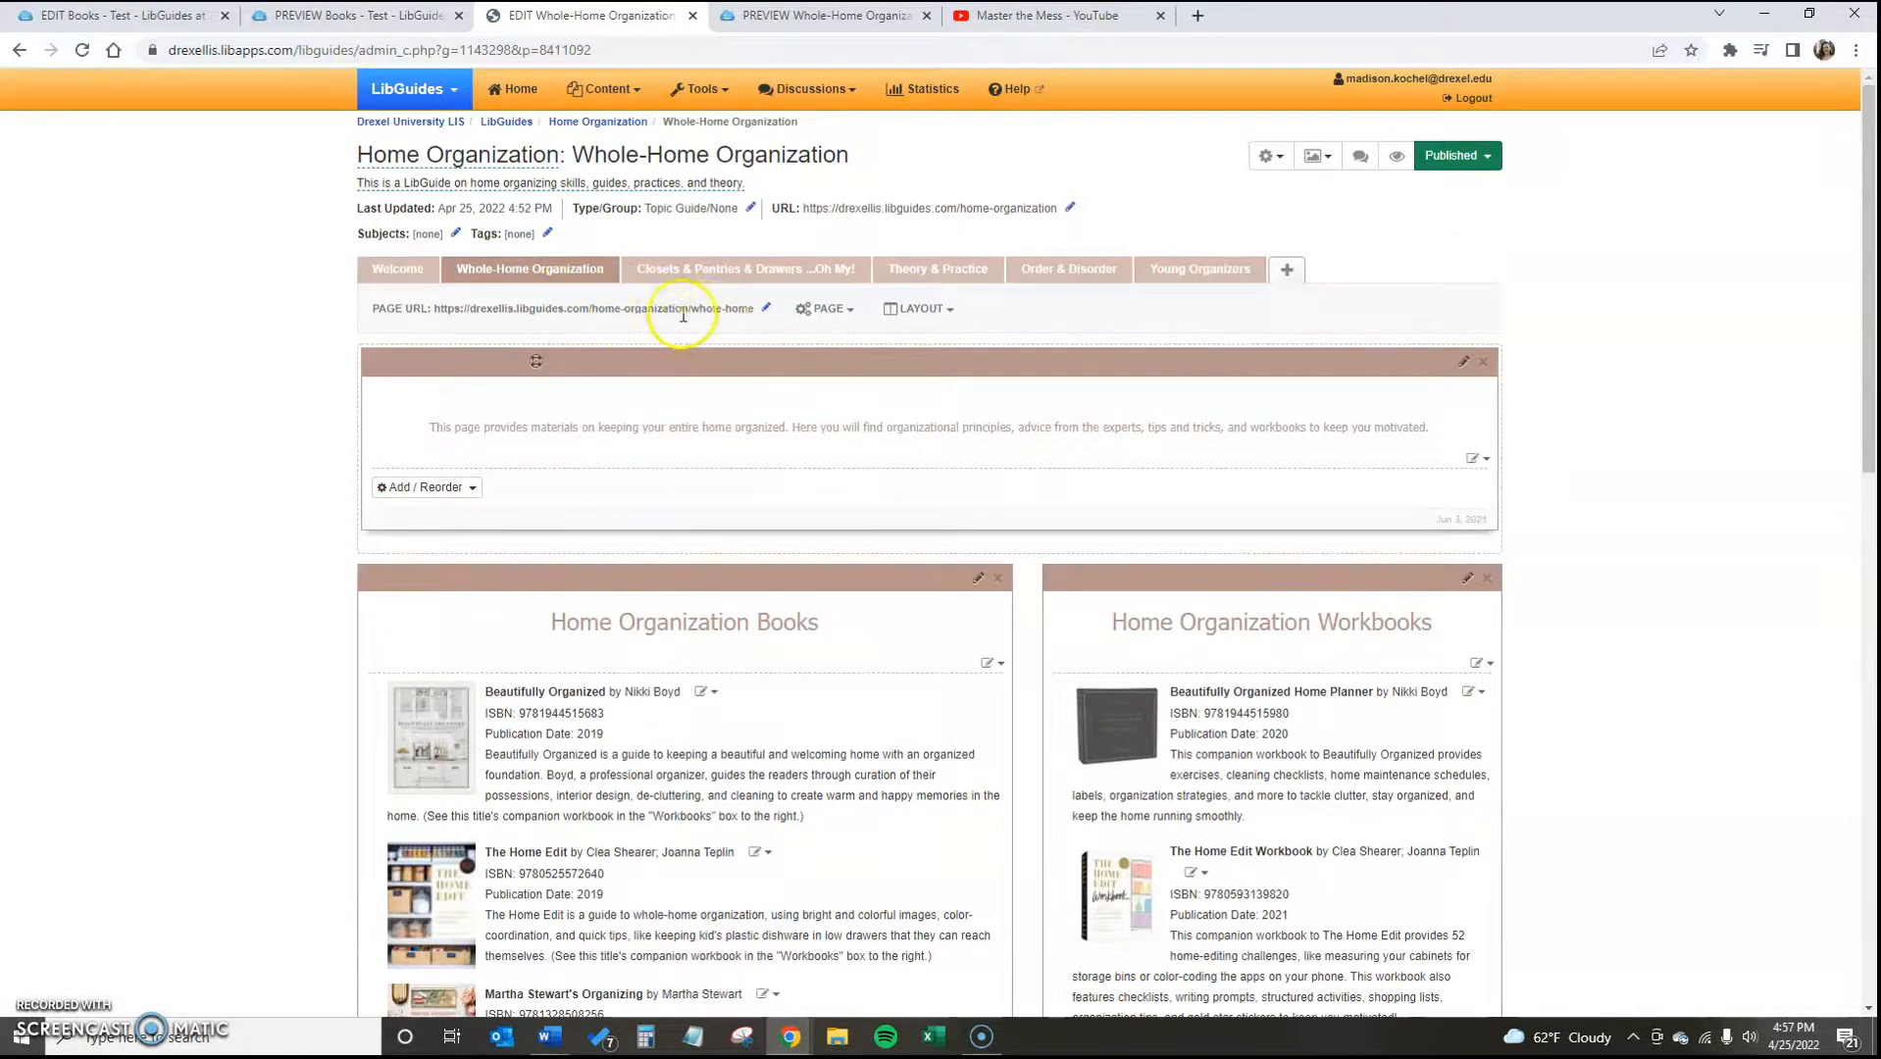
pyautogui.click(727, 277)
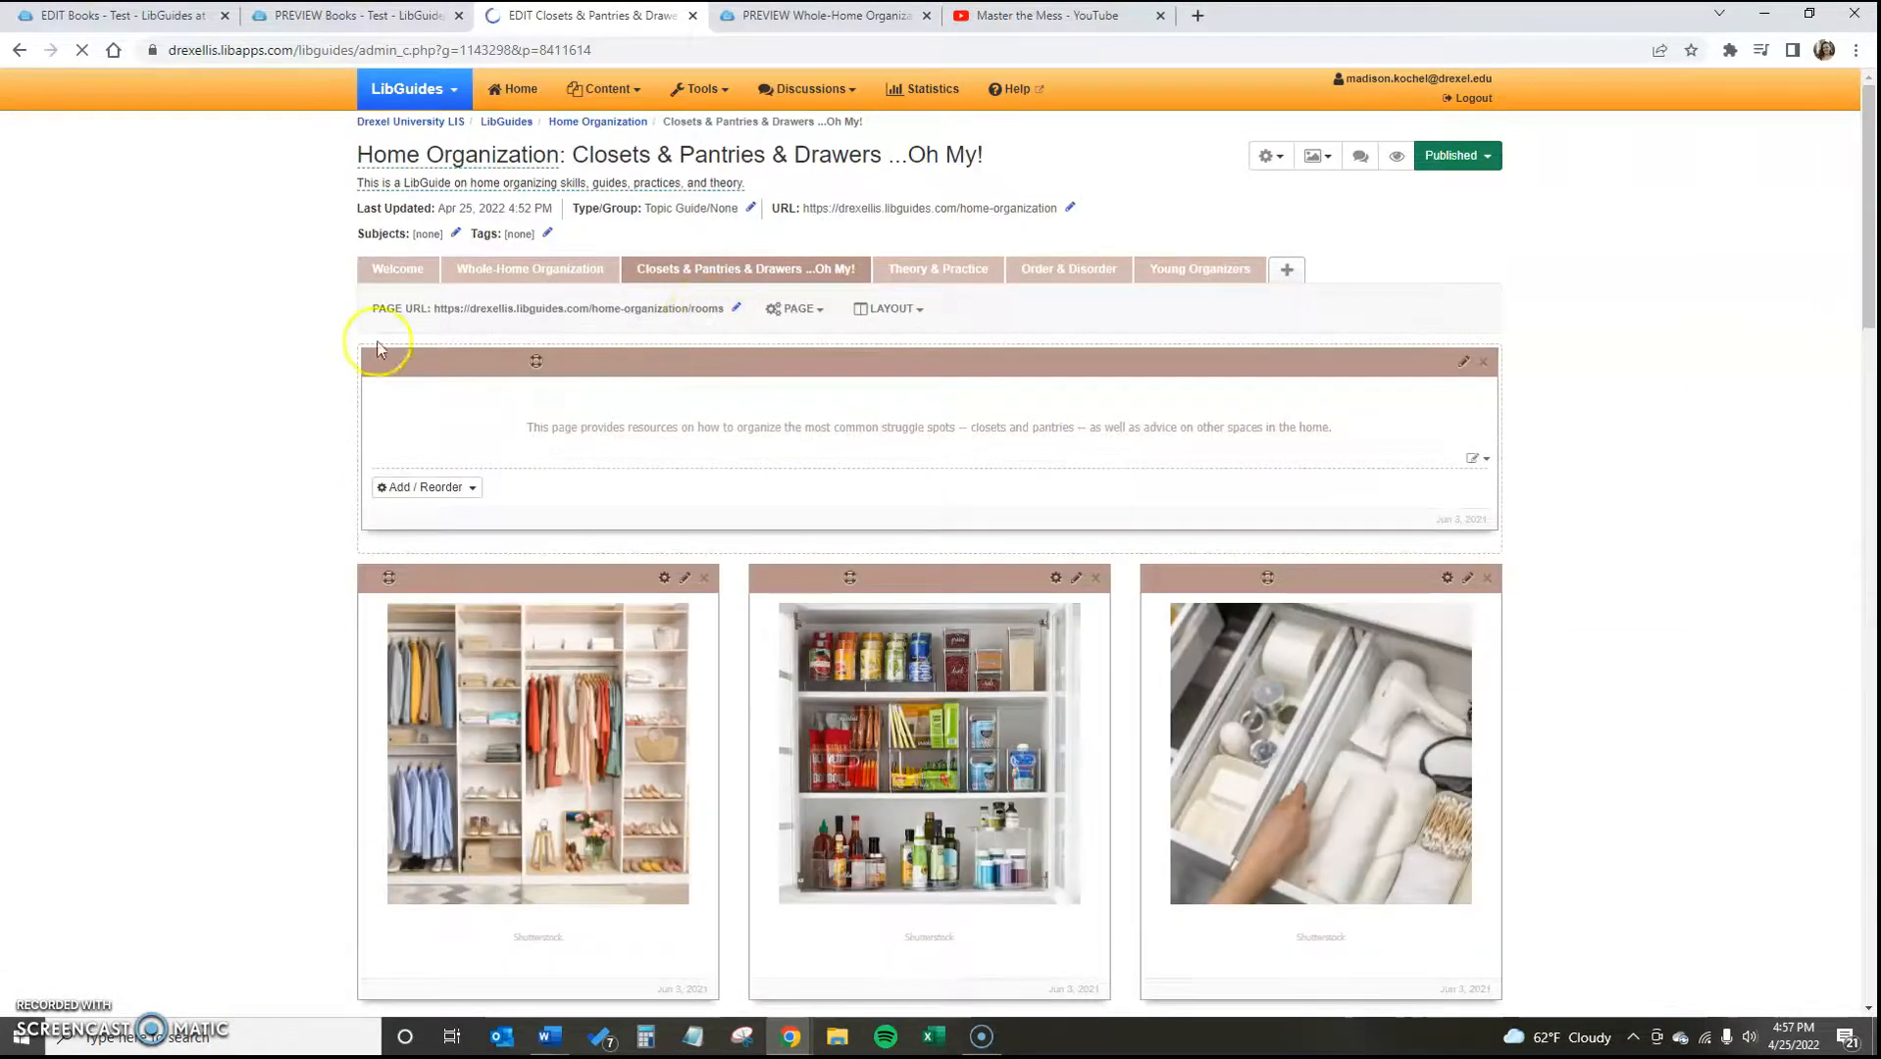
pyautogui.click(739, 312)
pyautogui.click(923, 514)
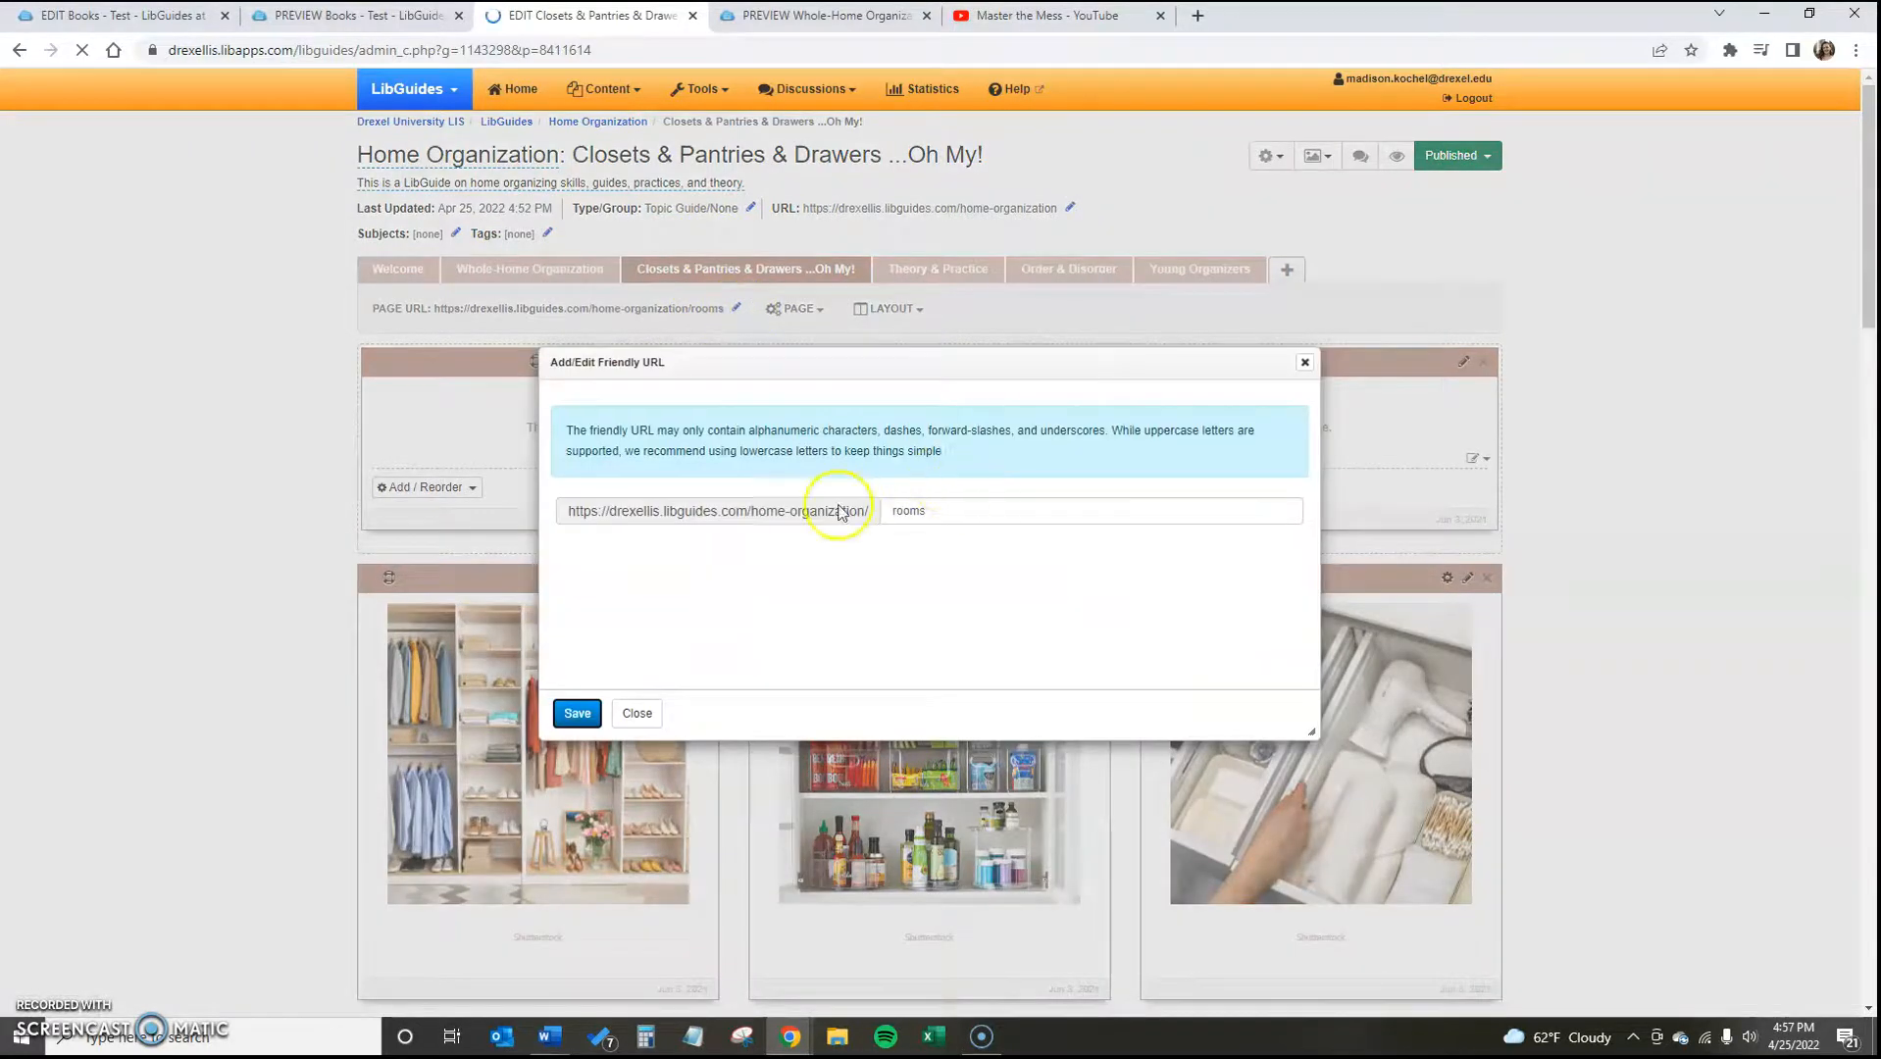
pyautogui.click(1305, 362)
# Examine the Closets & Pantries & Drawers page's three columns of images, books, how-to articles and video tutorials
pyautogui.scroll(-5, 1760, 431)
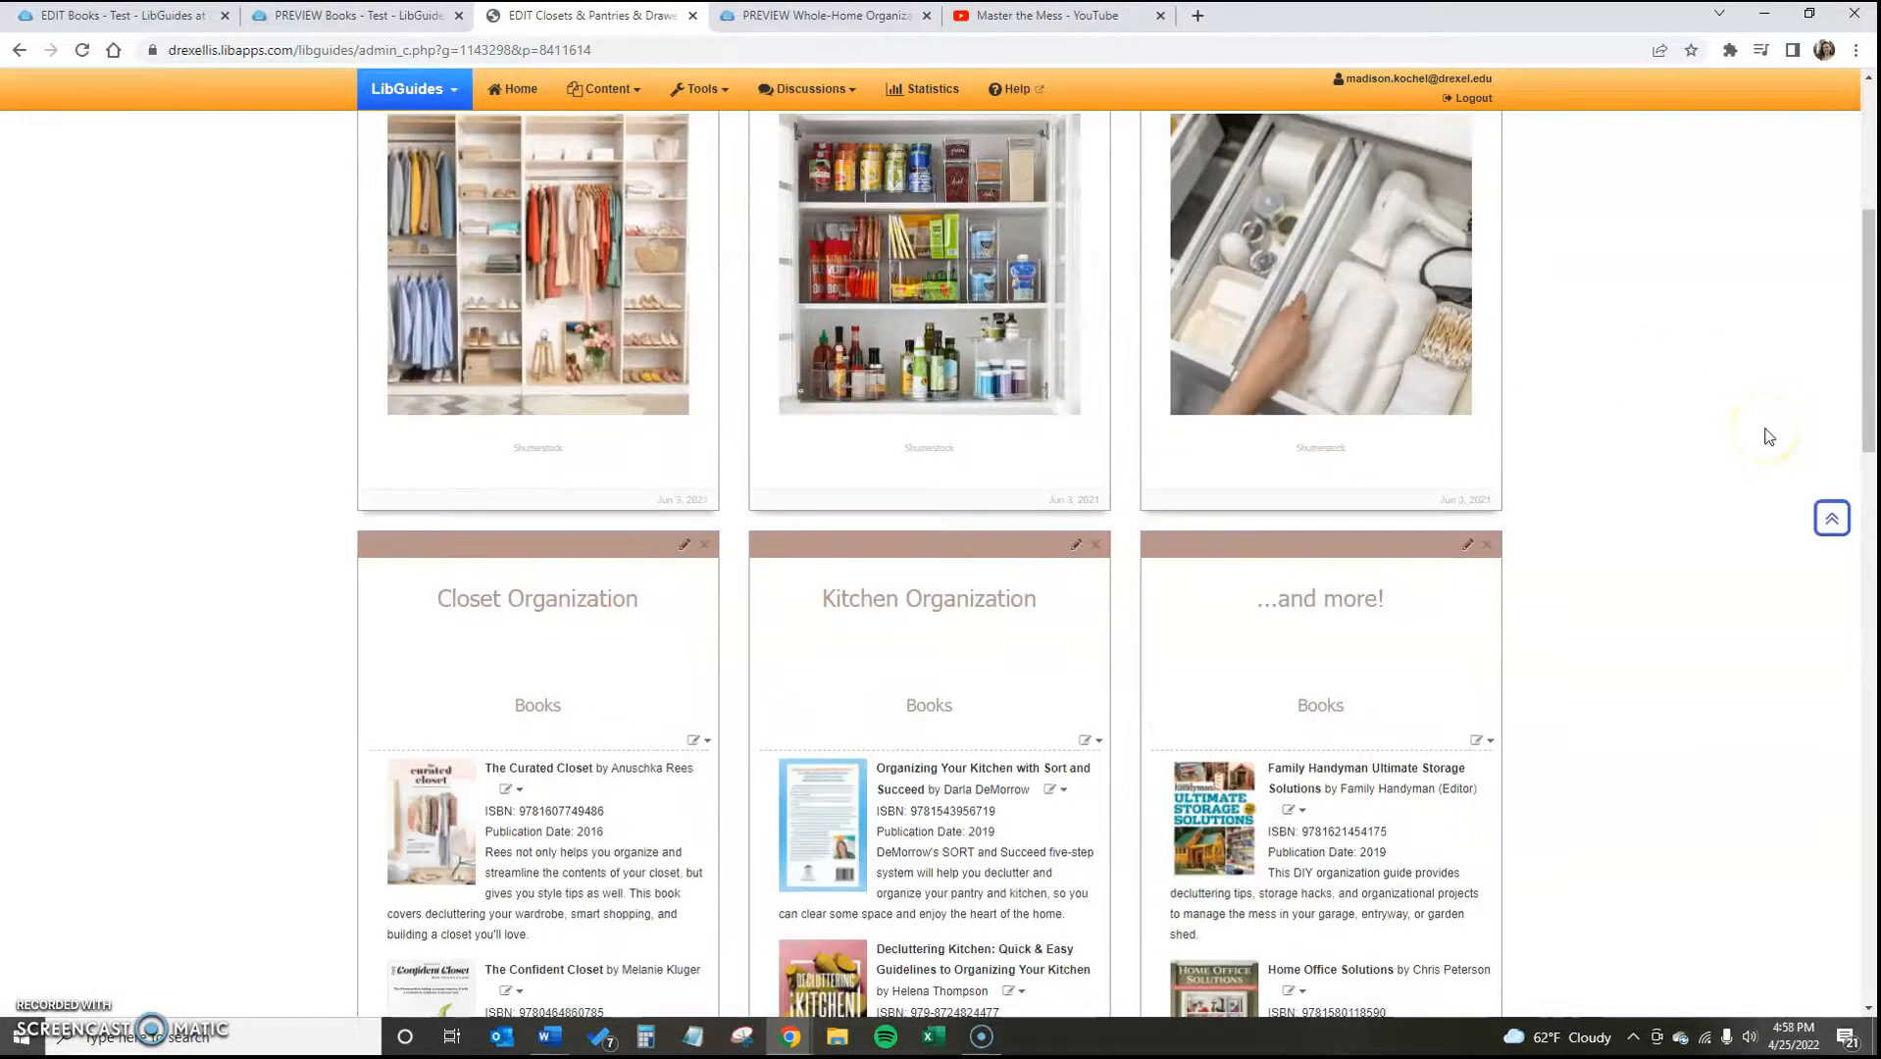
pyautogui.scroll(3, 1768, 436)
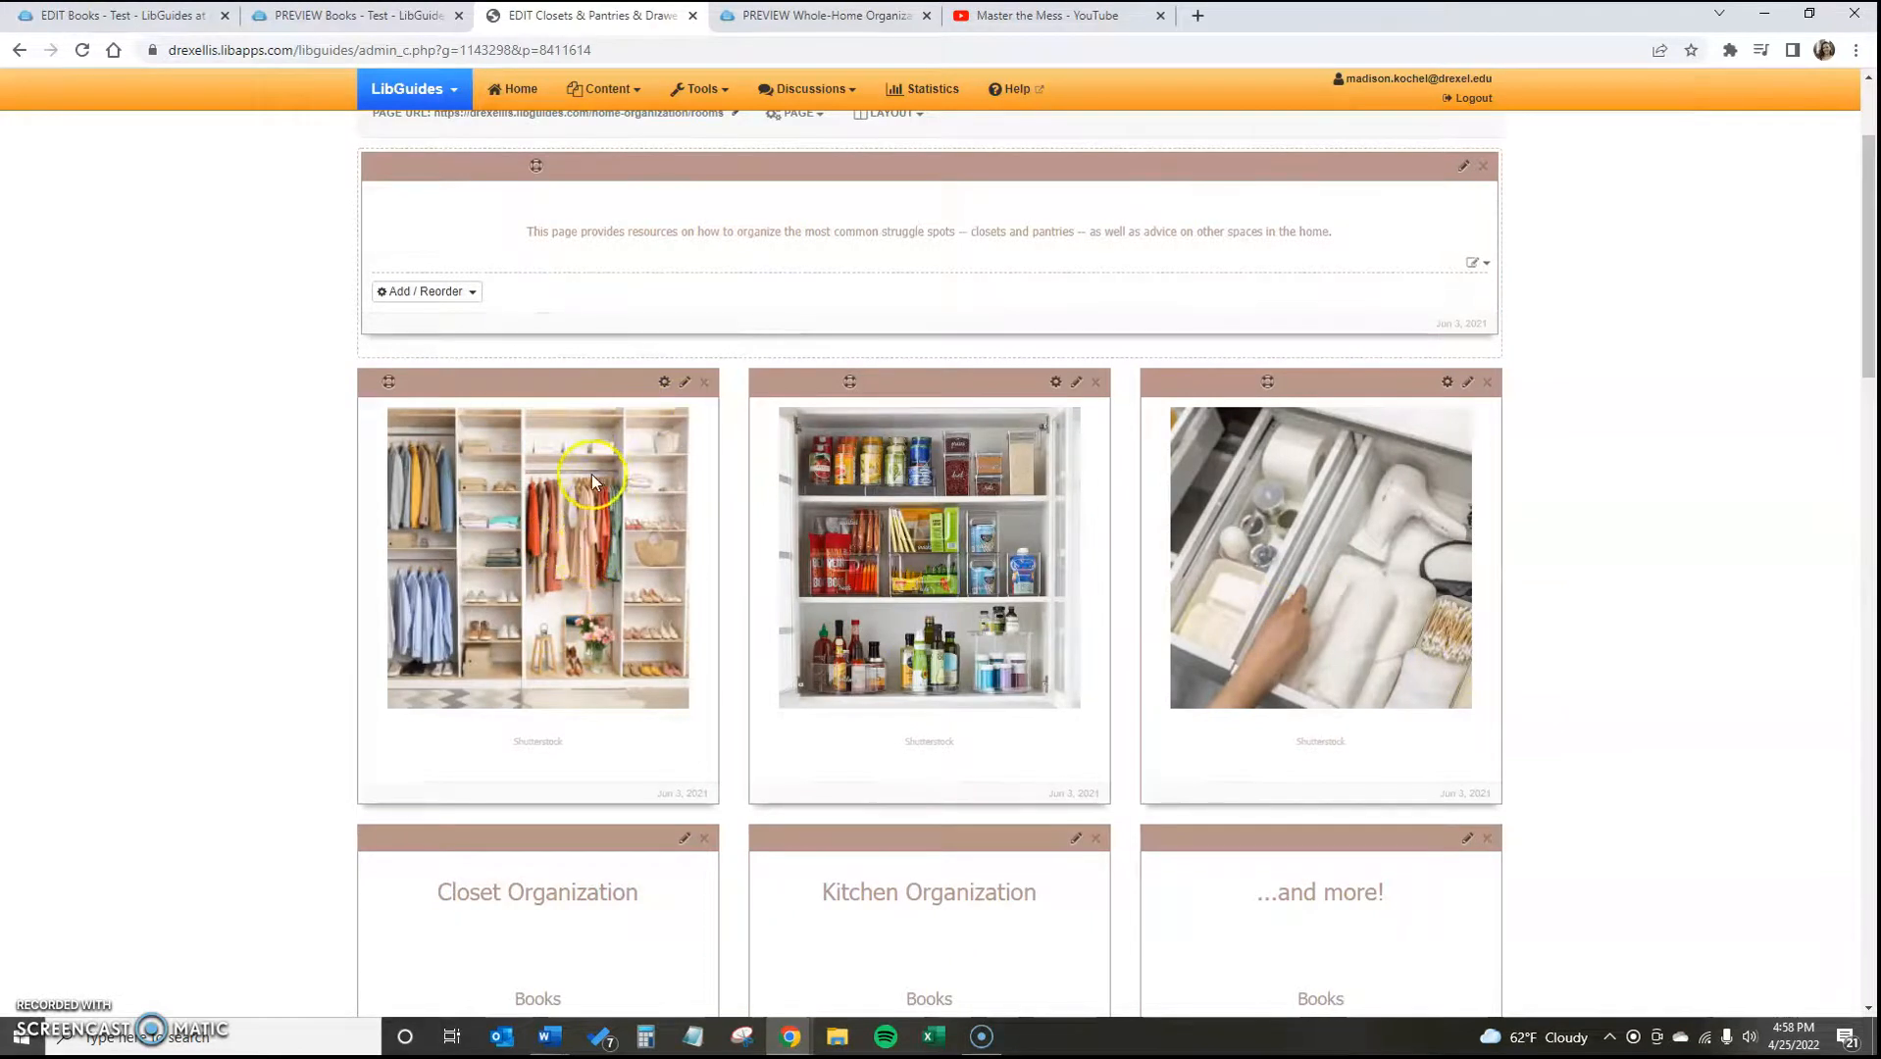
pyautogui.scroll(-4, 593, 485)
pyautogui.scroll(-4, 597, 479)
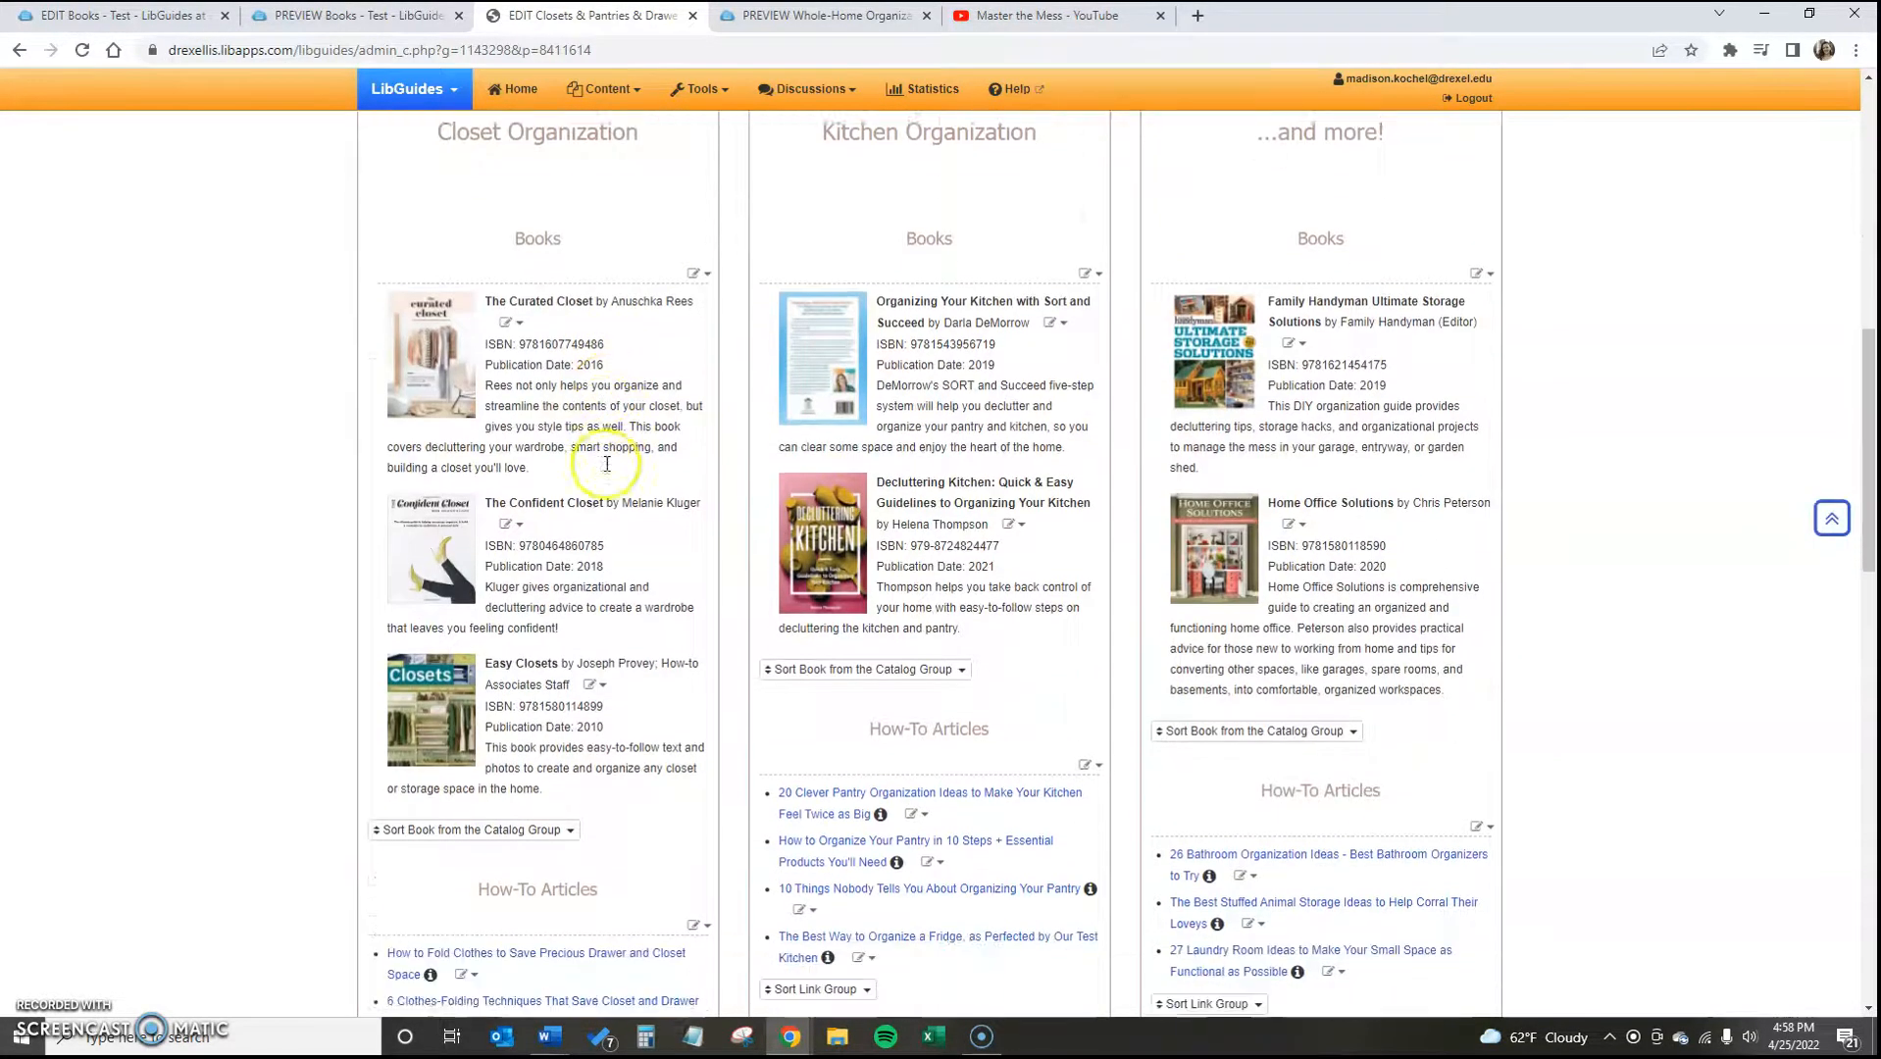
pyautogui.scroll(-5, 605, 462)
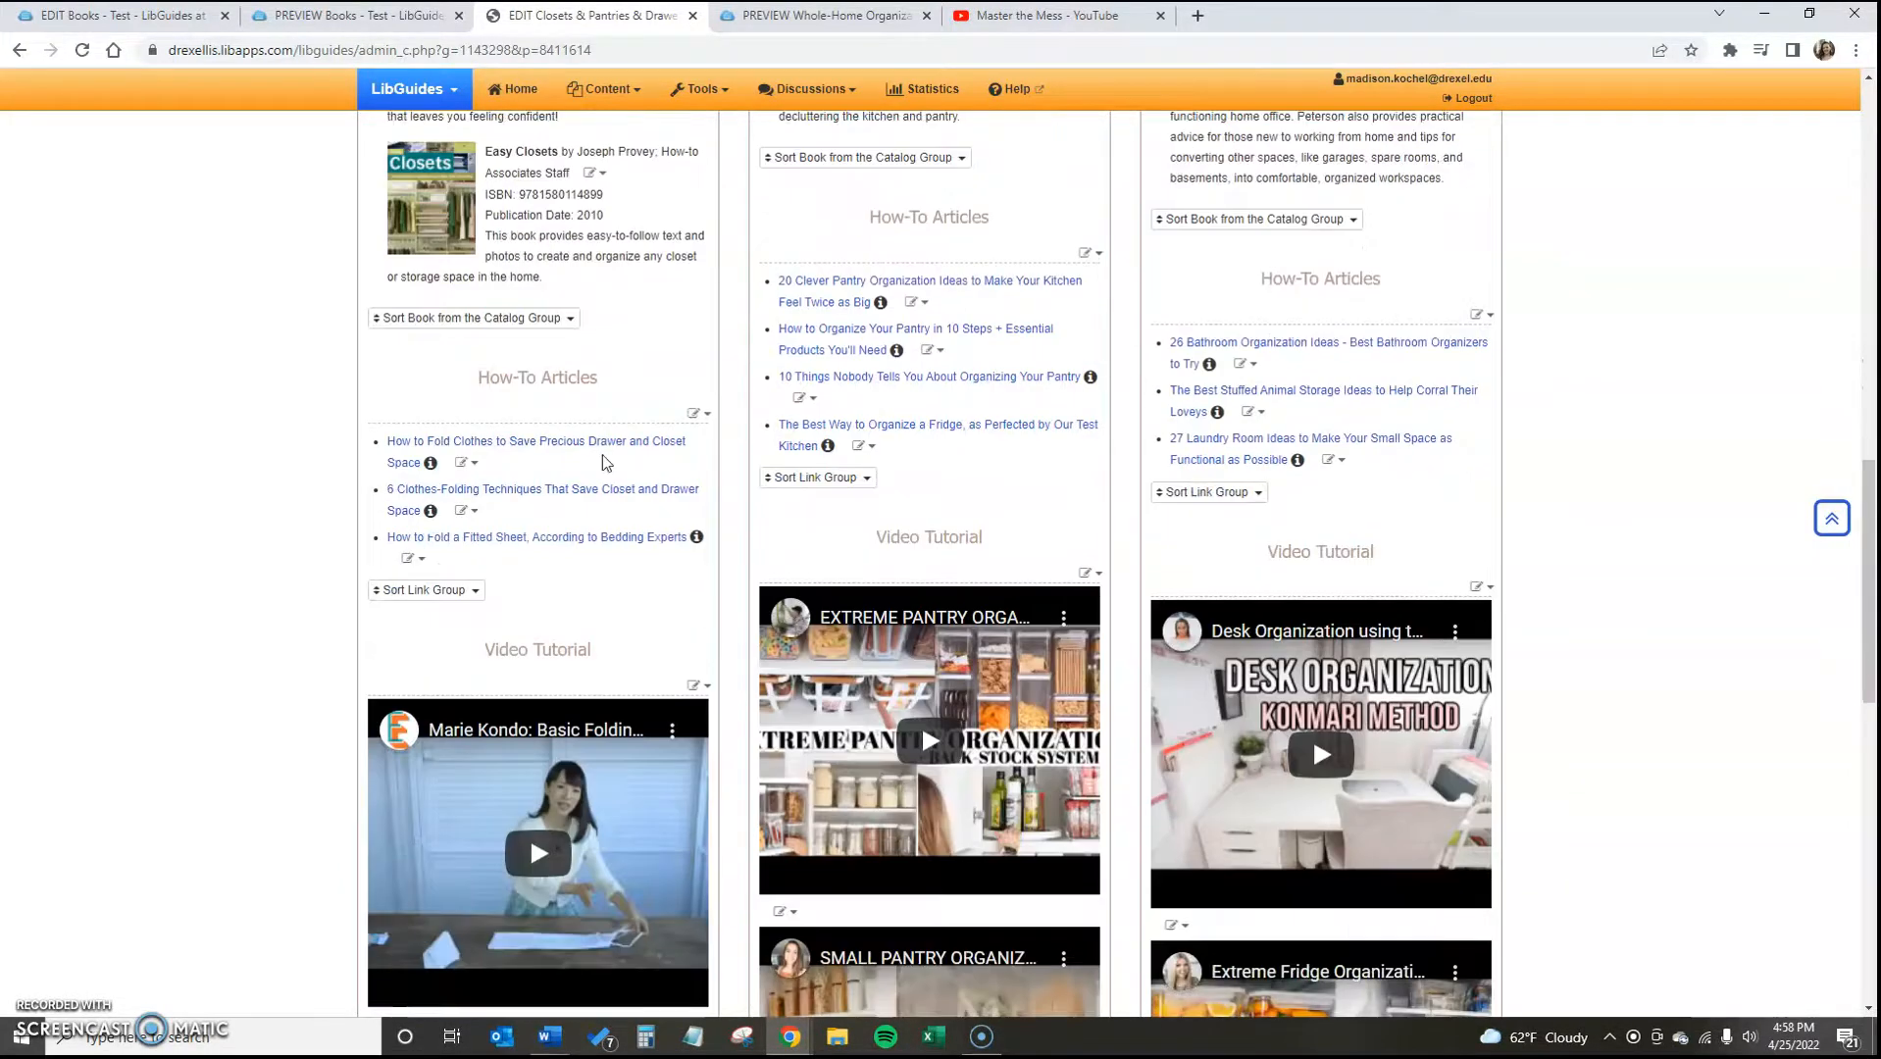
pyautogui.scroll(7, 604, 463)
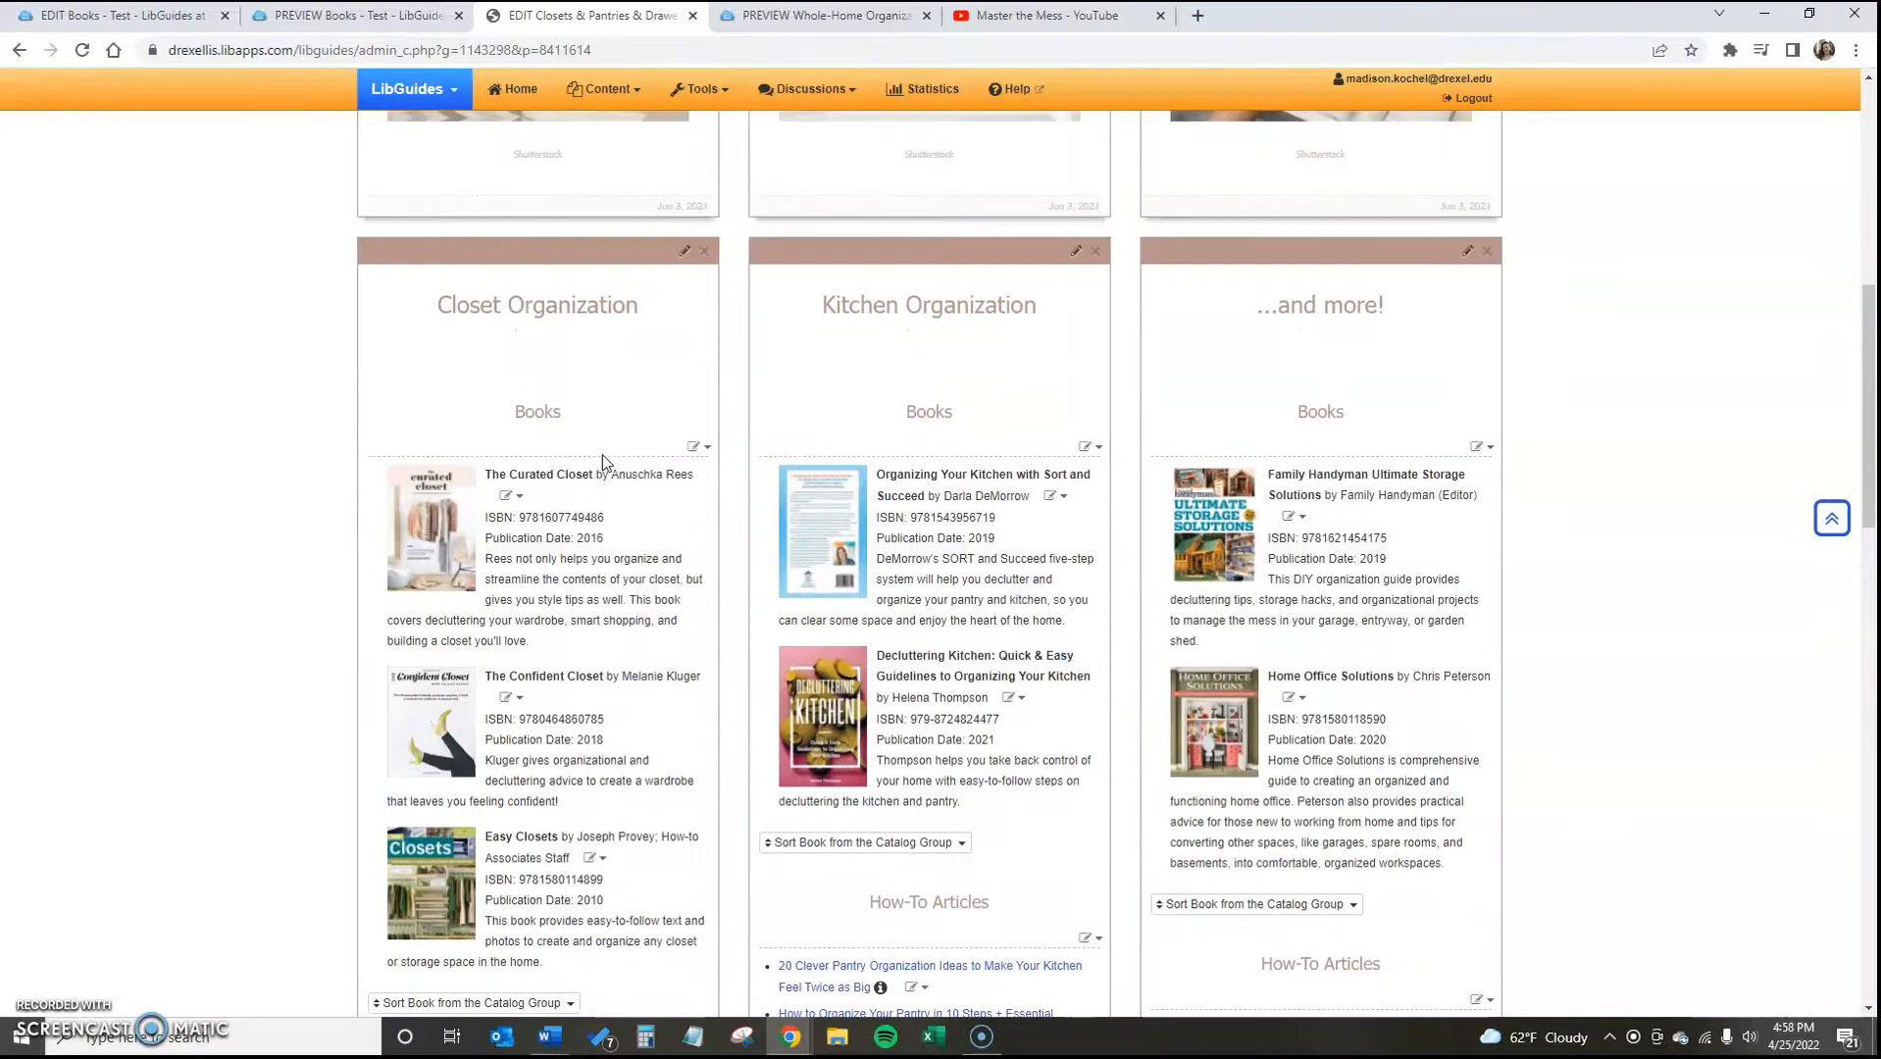
pyautogui.scroll(-8, 663, 691)
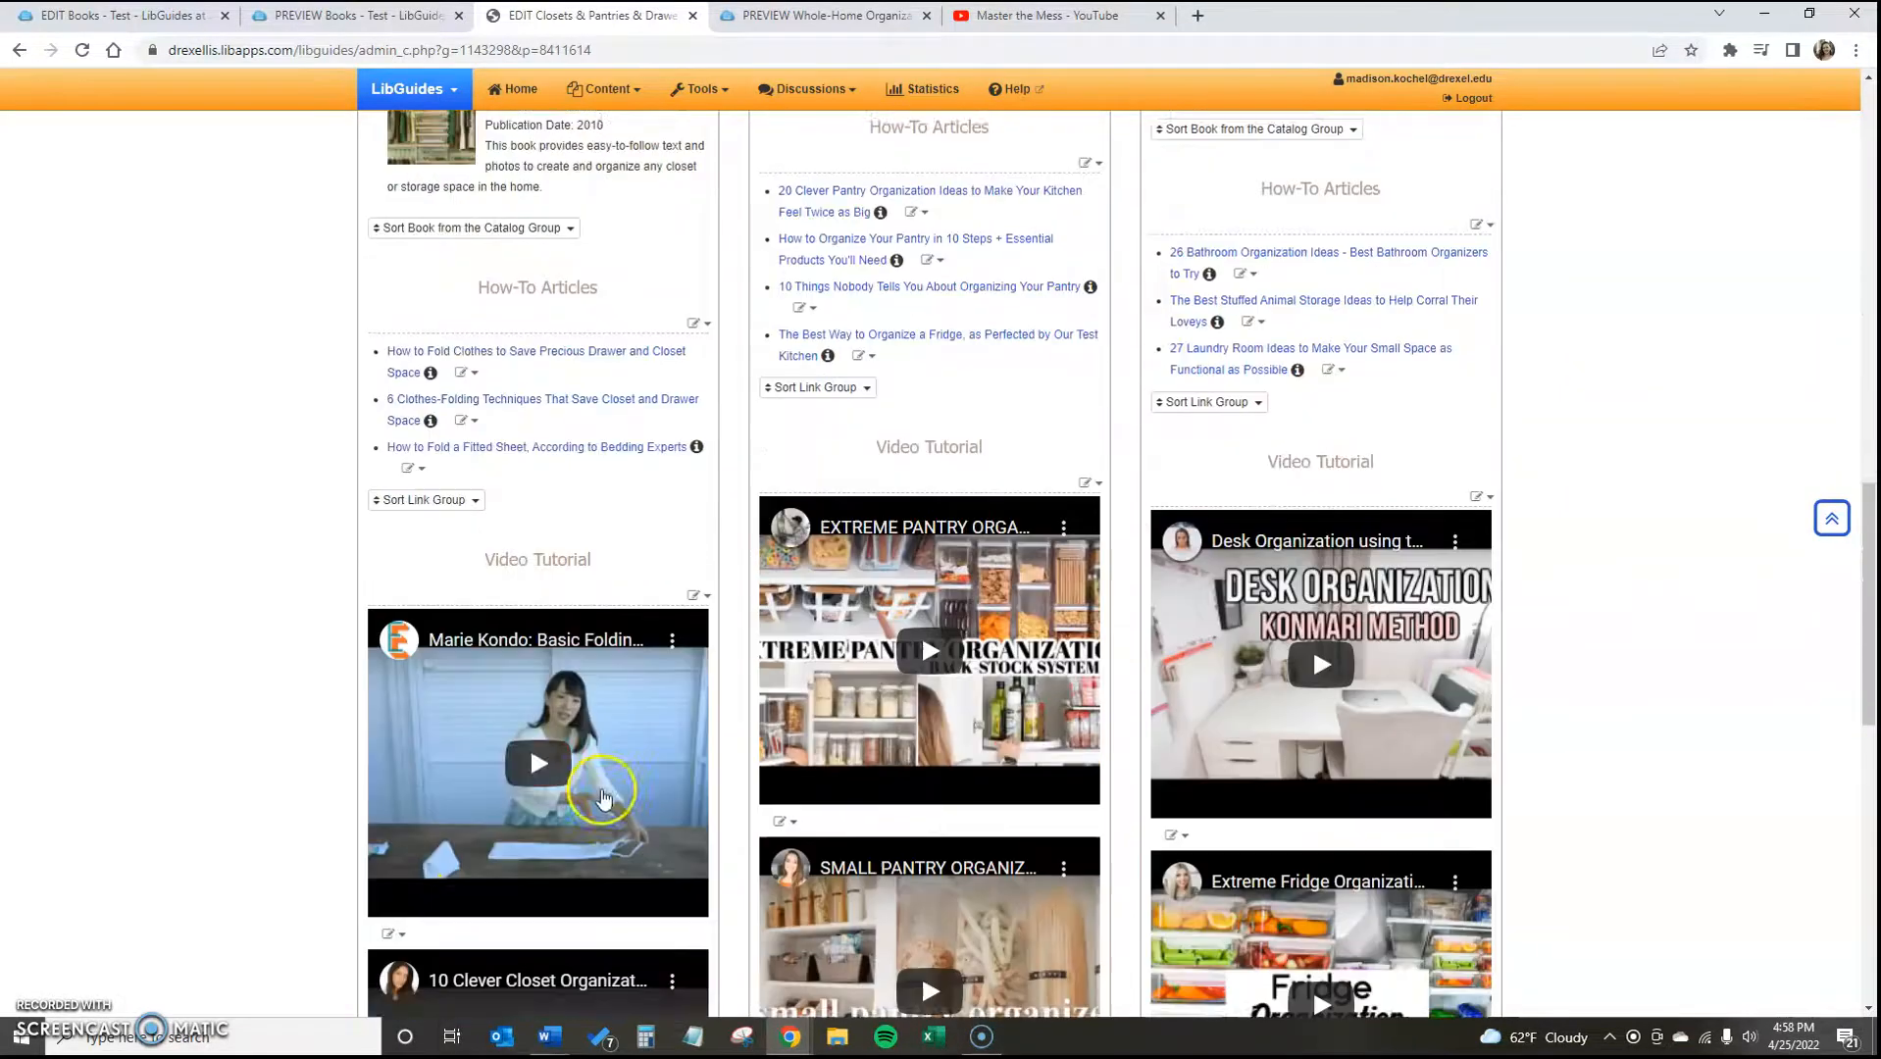
pyautogui.scroll(8, 149, 903)
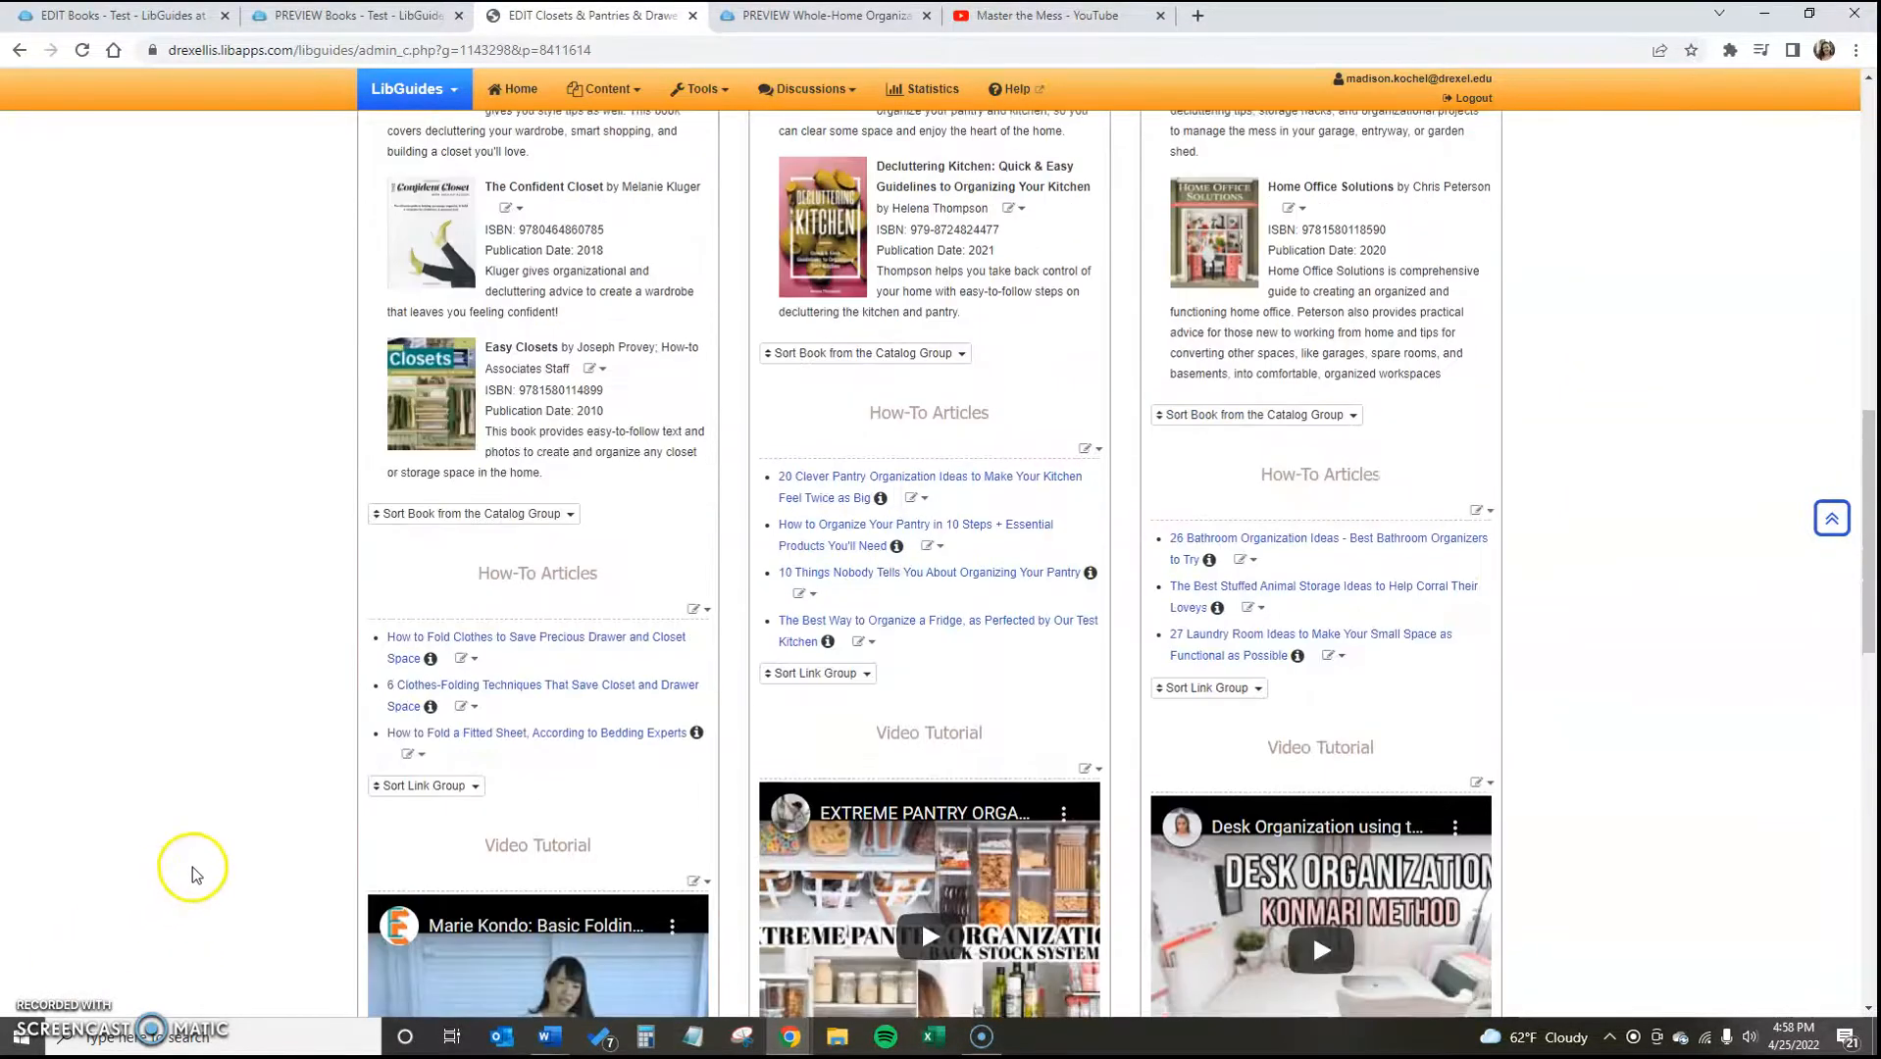
pyautogui.scroll(-15, 421, 607)
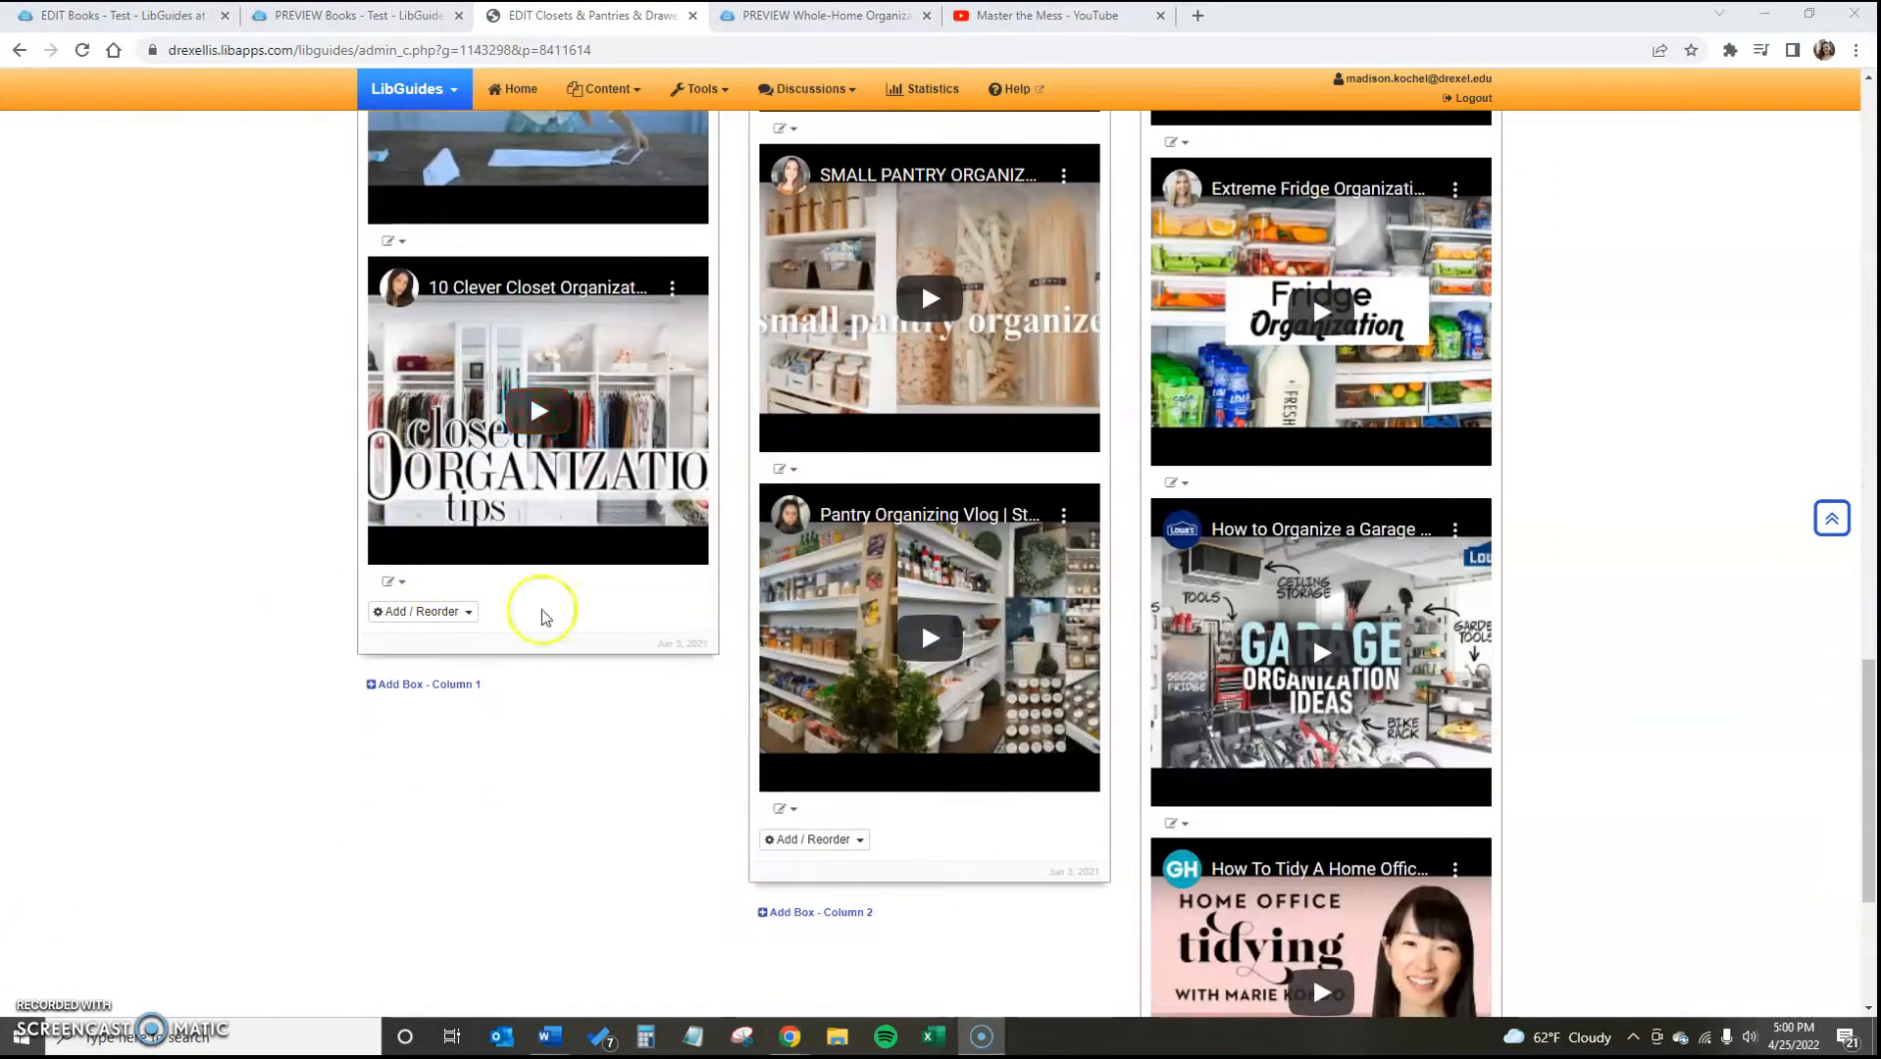
# Enter content reordering for the Closet Organization box, try shifting the text item below the book group, and save the order
pyautogui.click(452, 618)
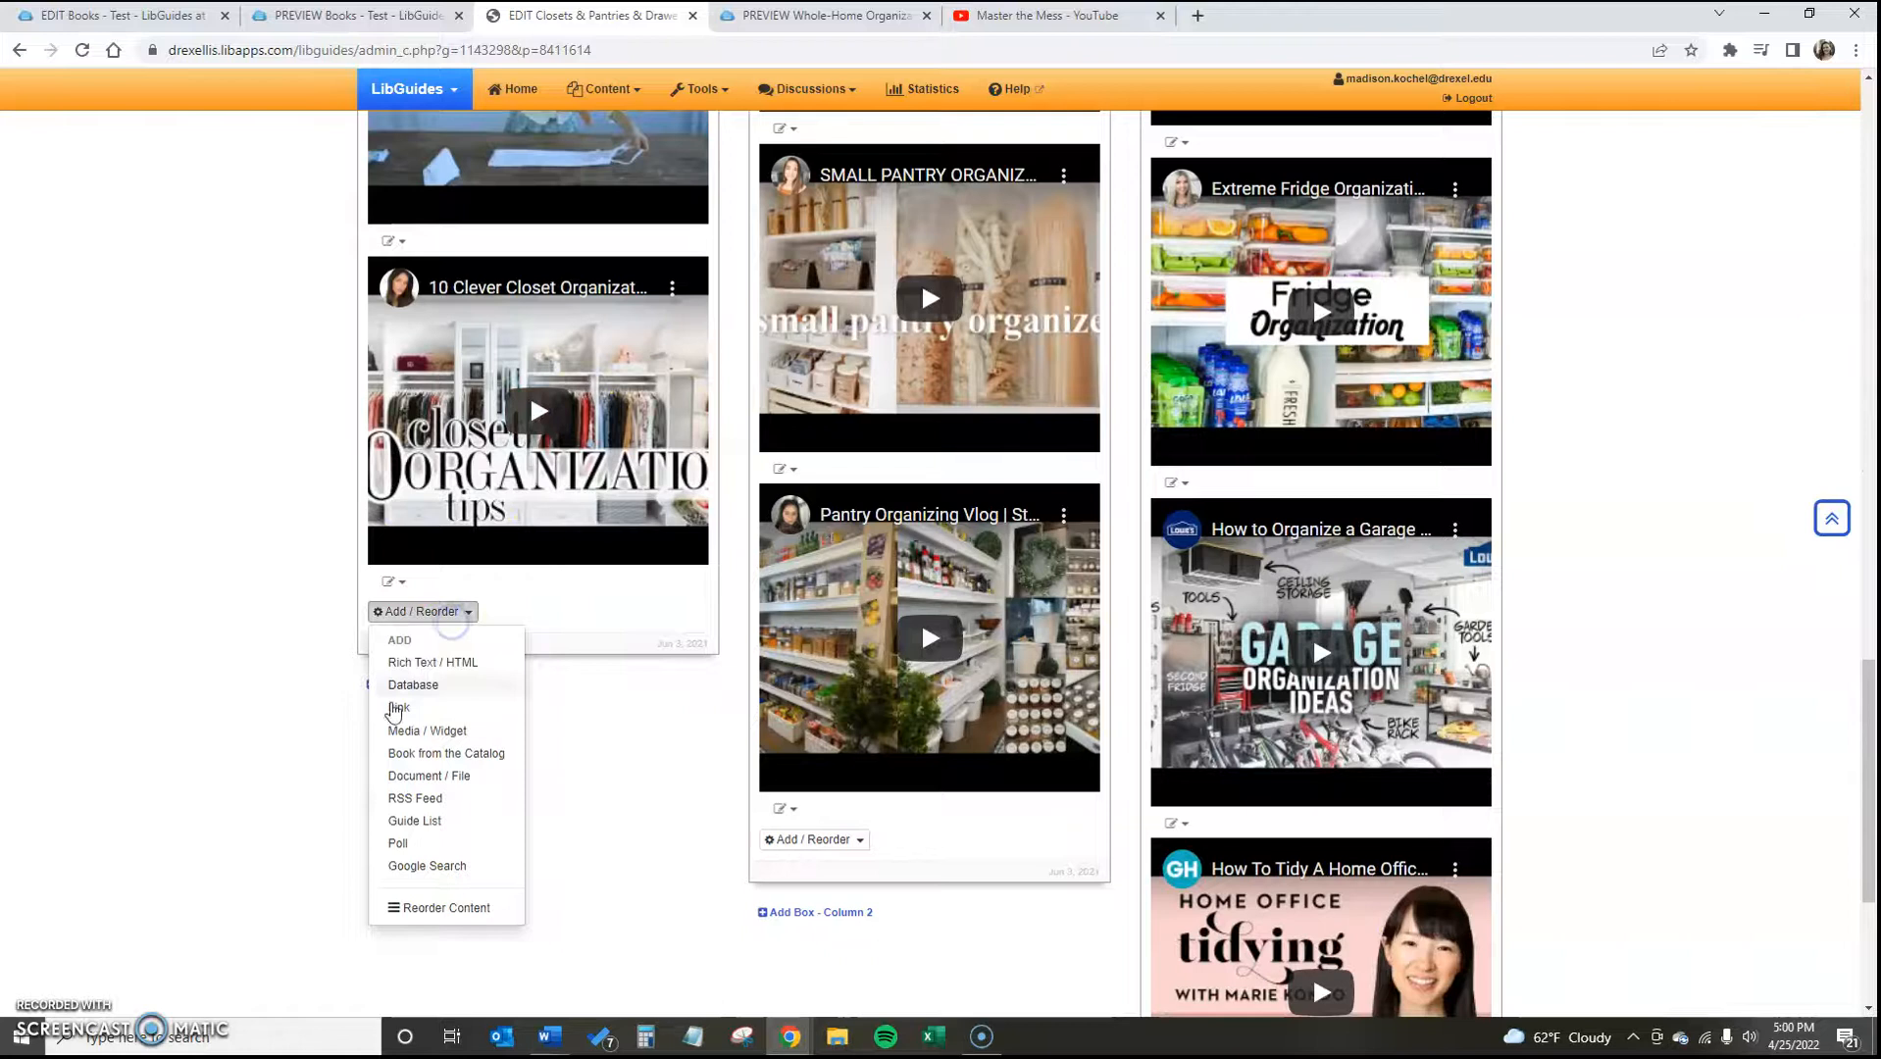
pyautogui.click(432, 909)
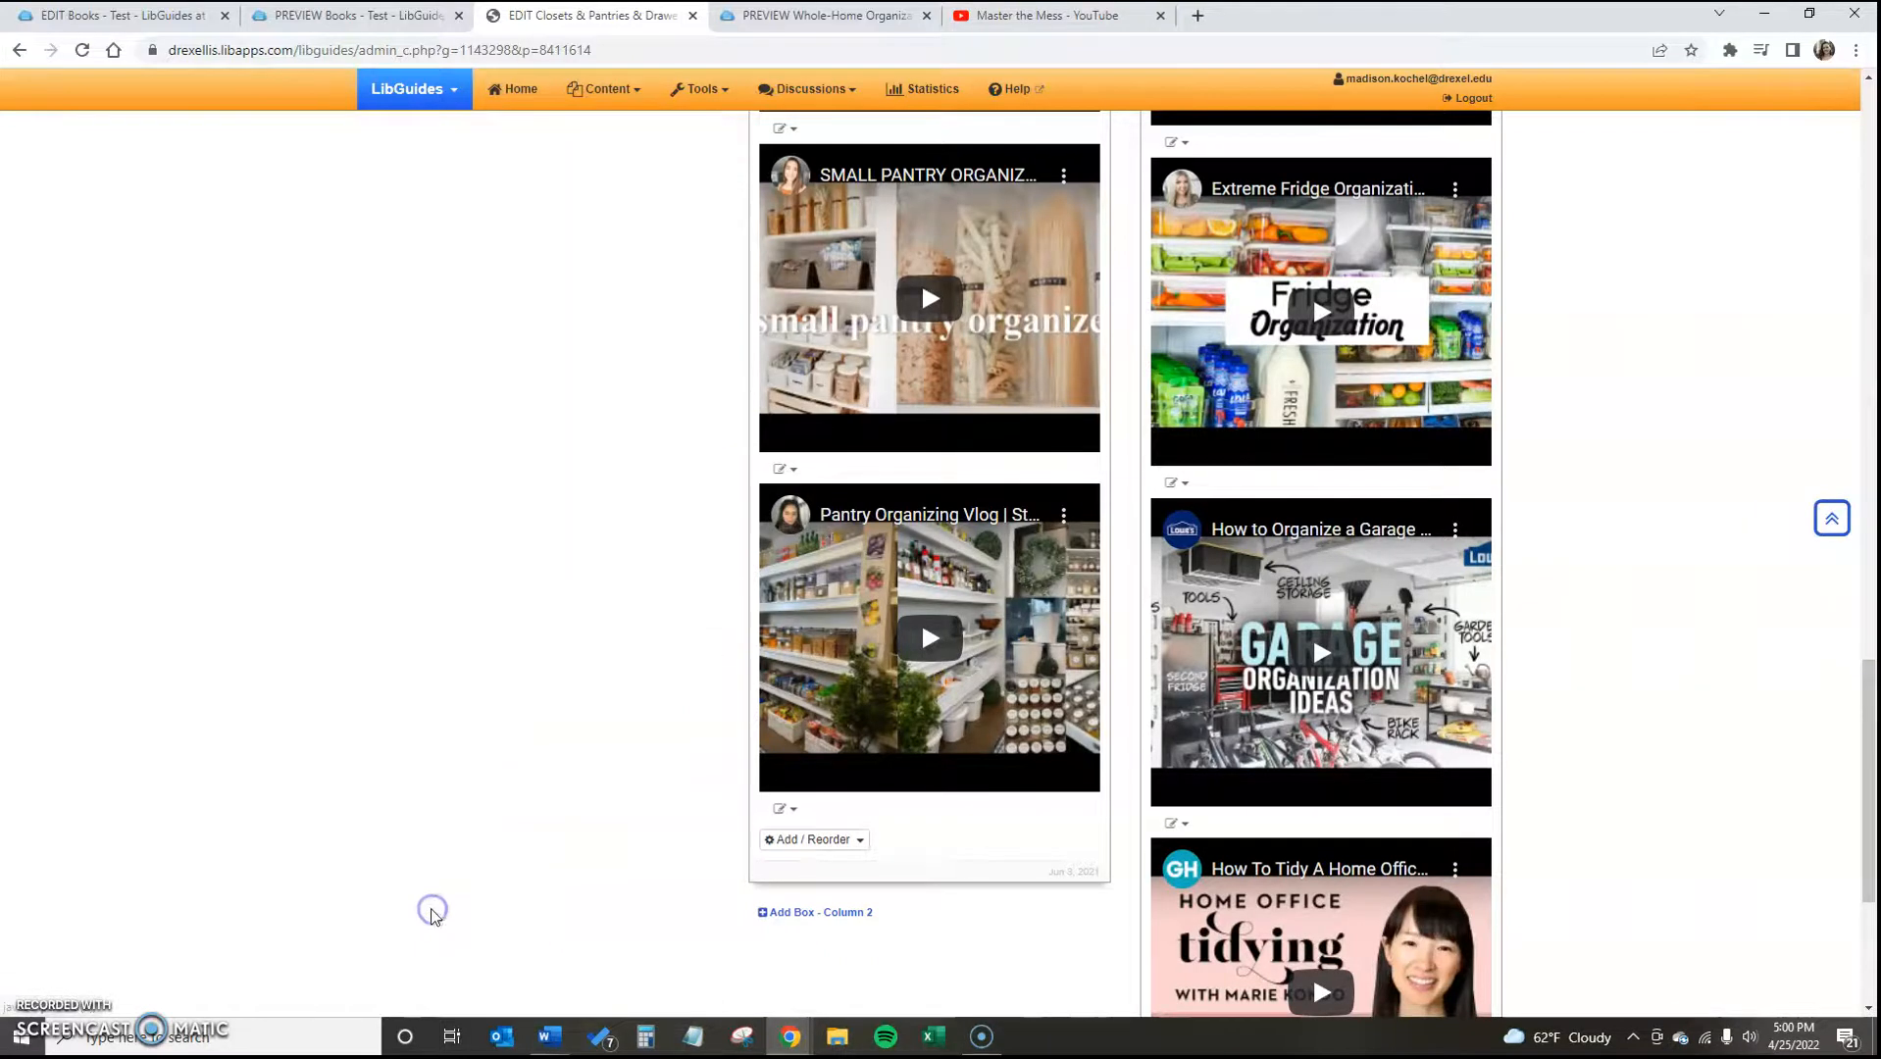
pyautogui.scroll(15, 502, 833)
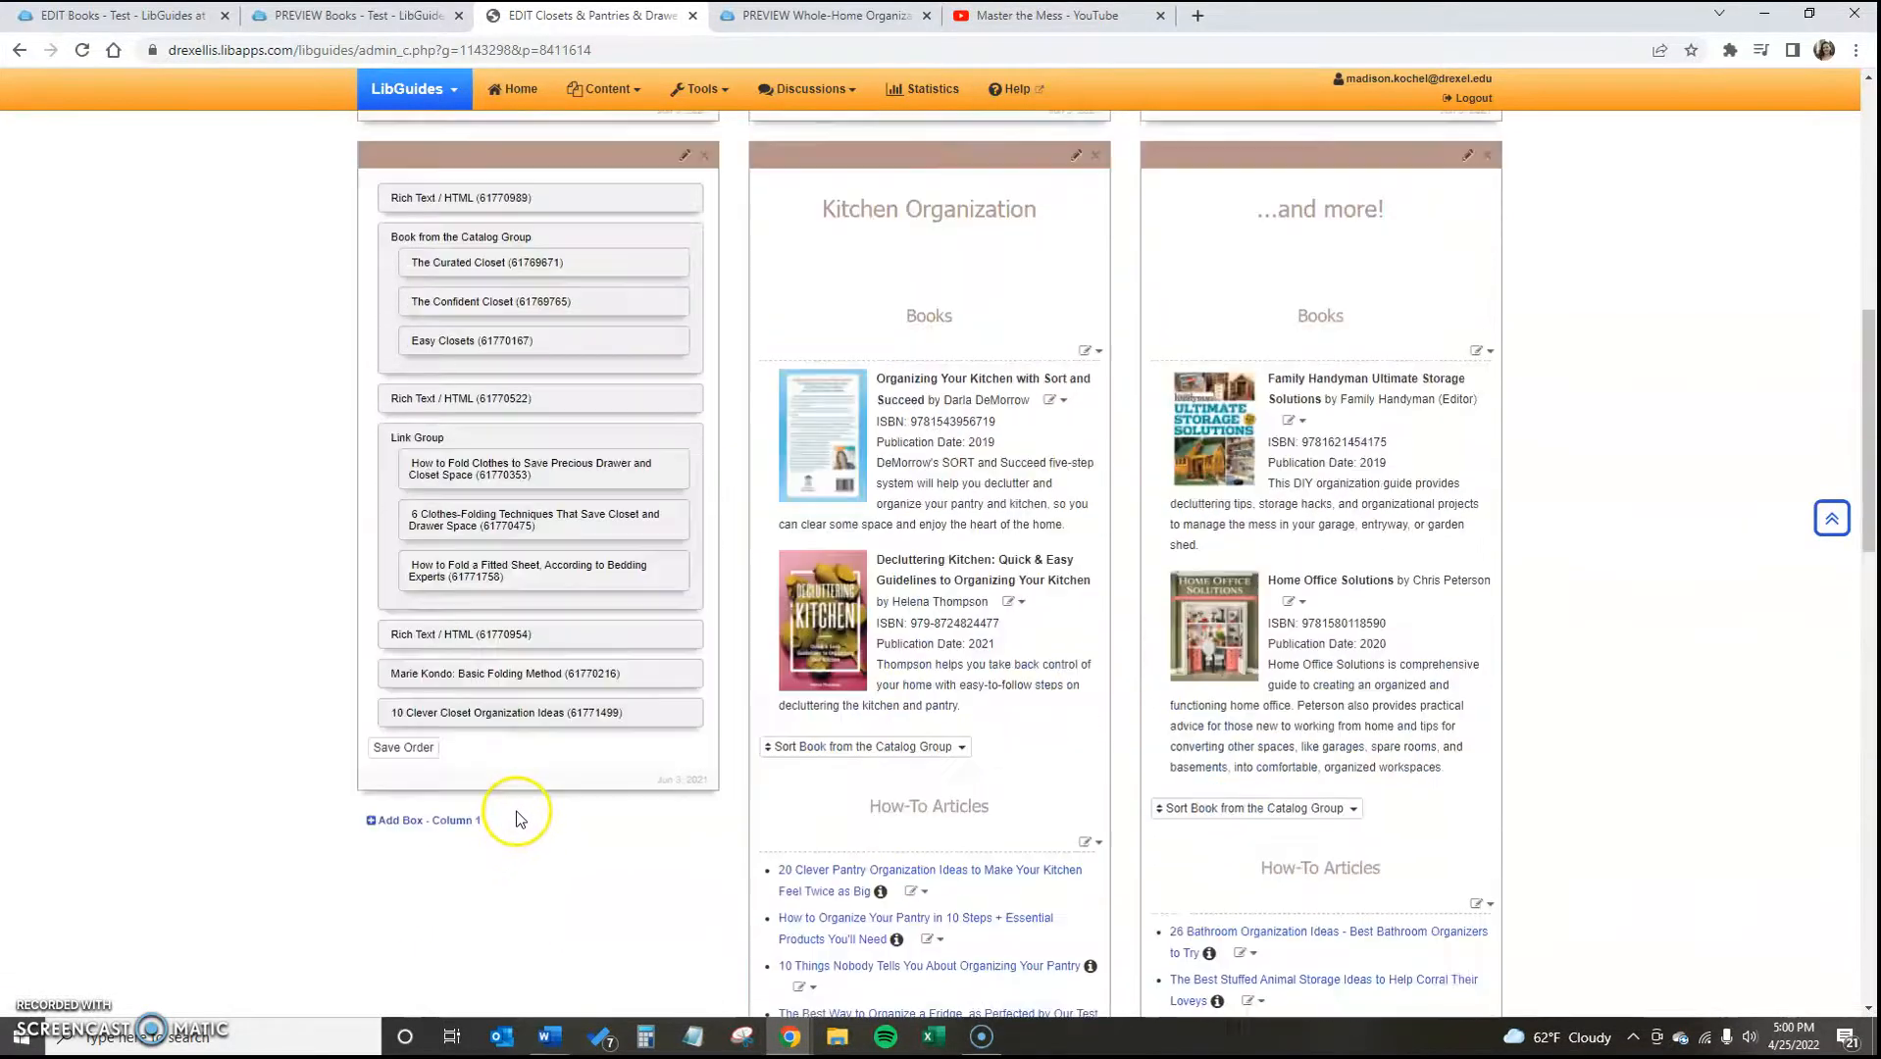
pyautogui.scroll(-1, 500, 725)
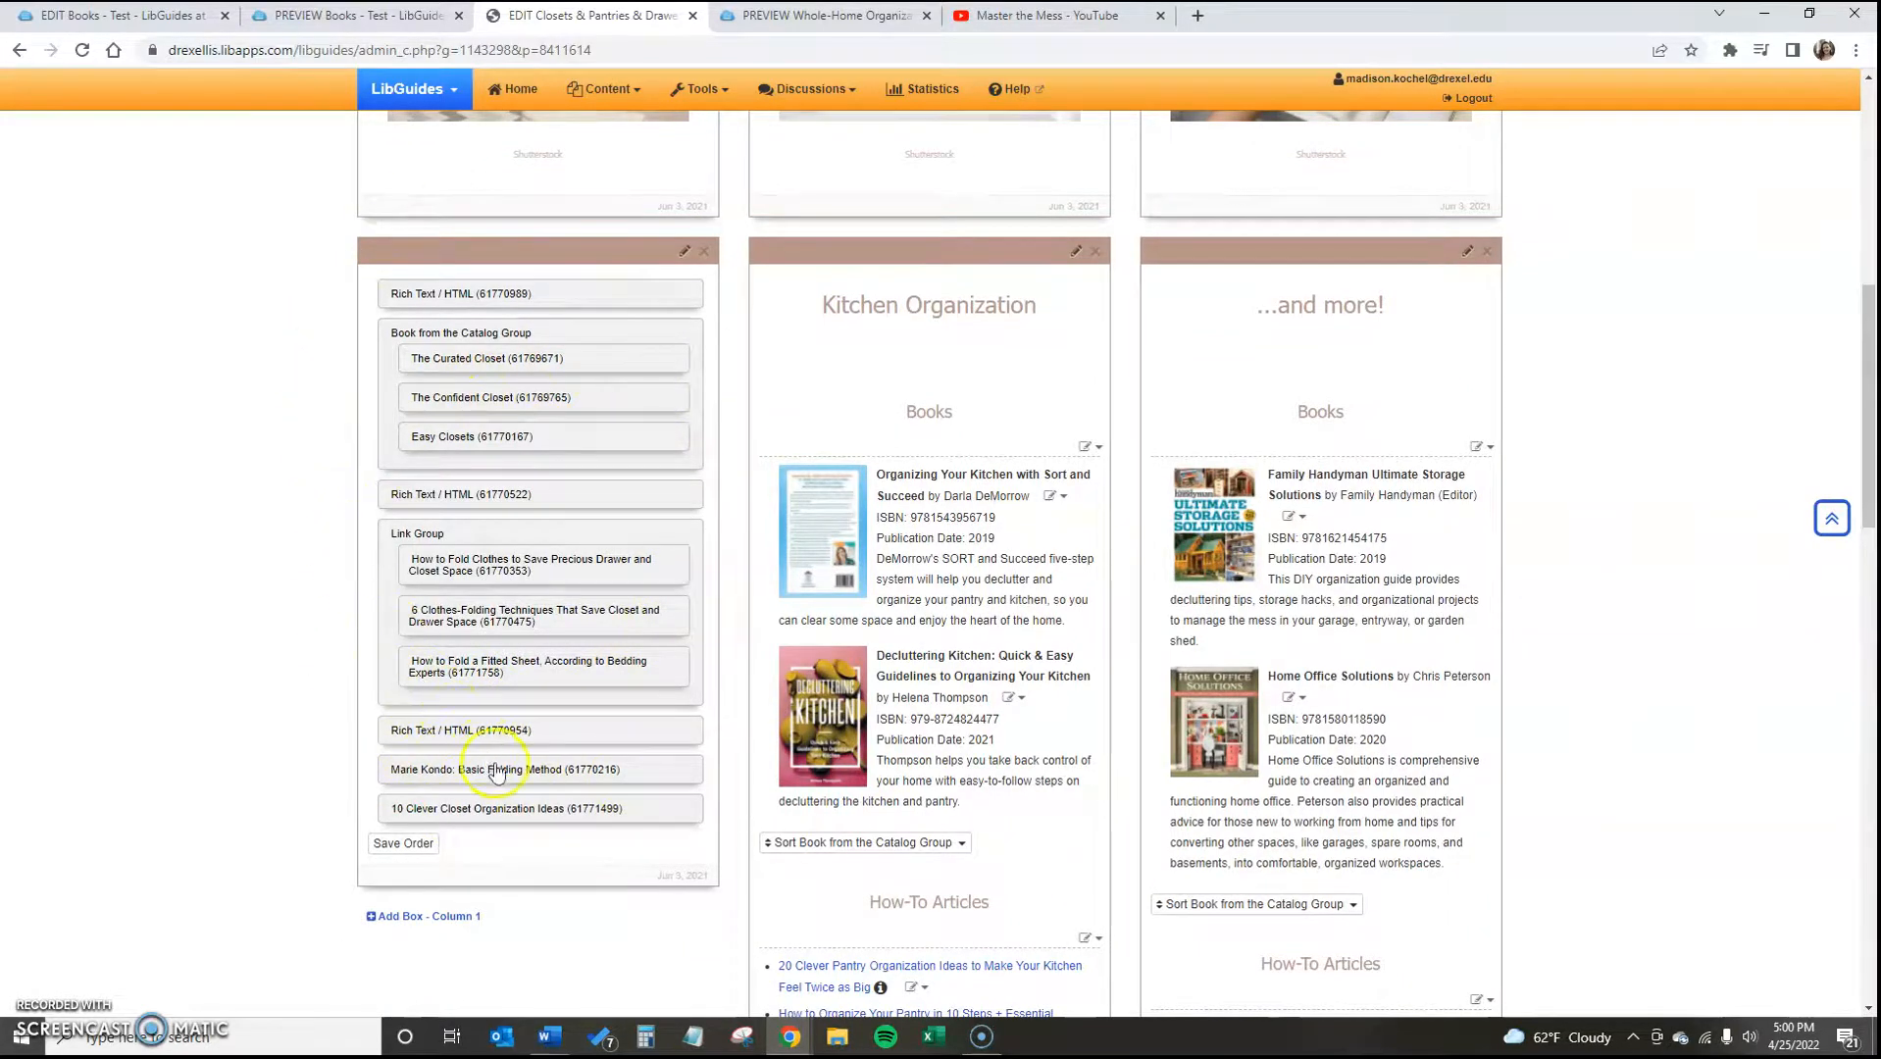
pyautogui.moveTo(535, 502)
pyautogui.mouseDown()
pyautogui.moveTo(525, 307)
pyautogui.moveTo(513, 477)
pyautogui.mouseUp()
pyautogui.scroll(-1, 503, 475)
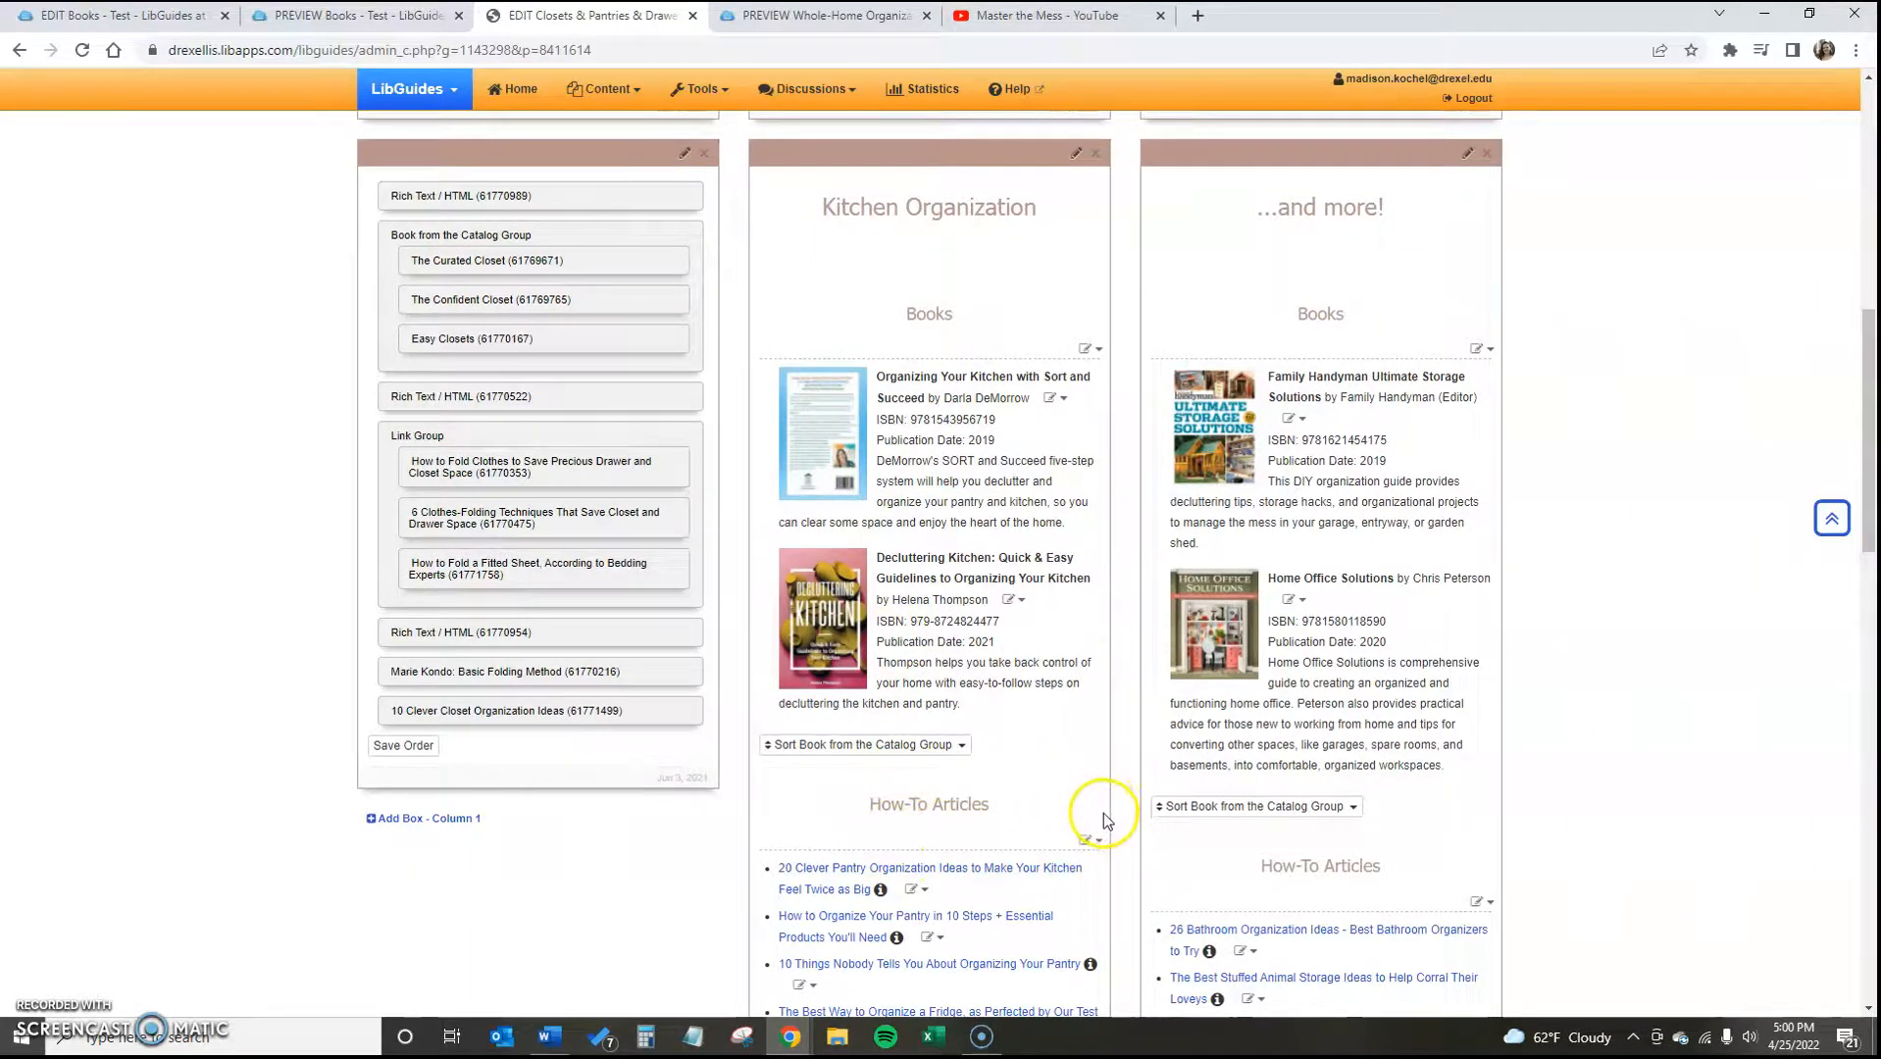
pyautogui.click(415, 754)
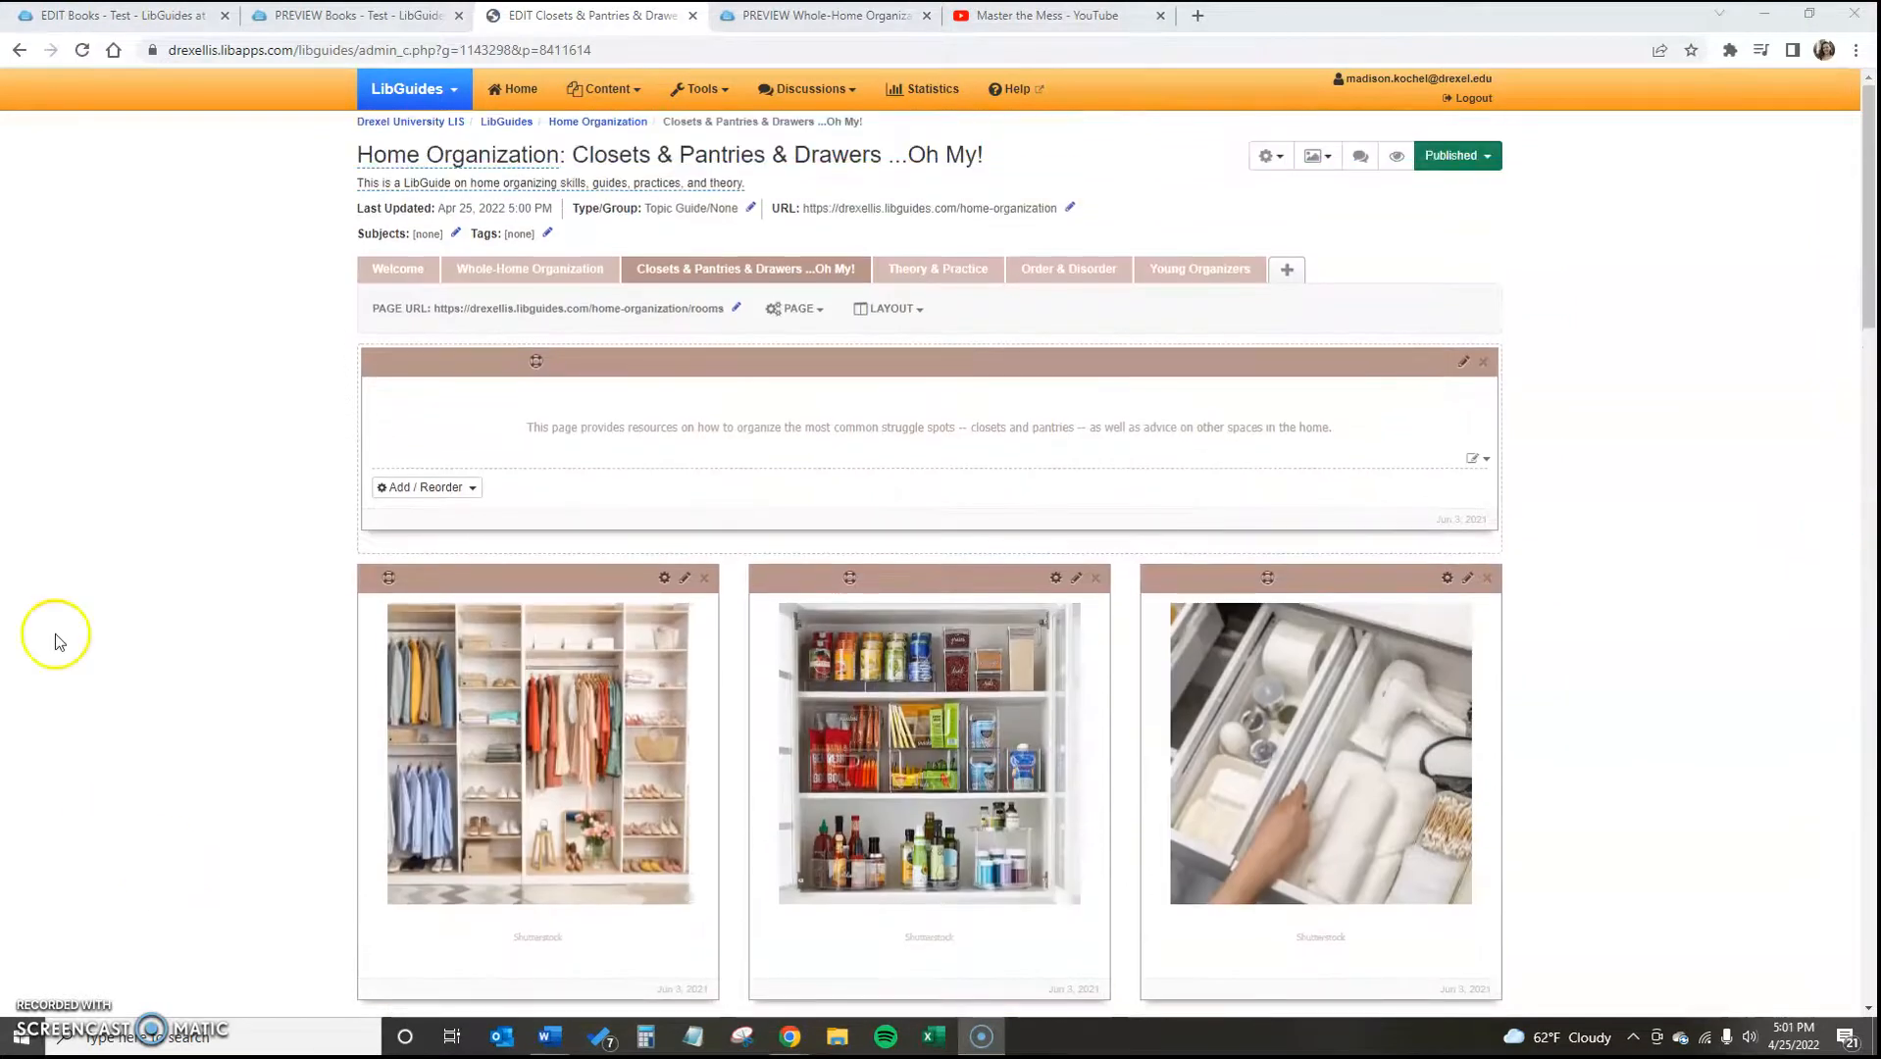
# Check the guide's tab shape and color options, including the active background color picker, and close the settings without saving
pyautogui.click(1320, 162)
pyautogui.click(1339, 267)
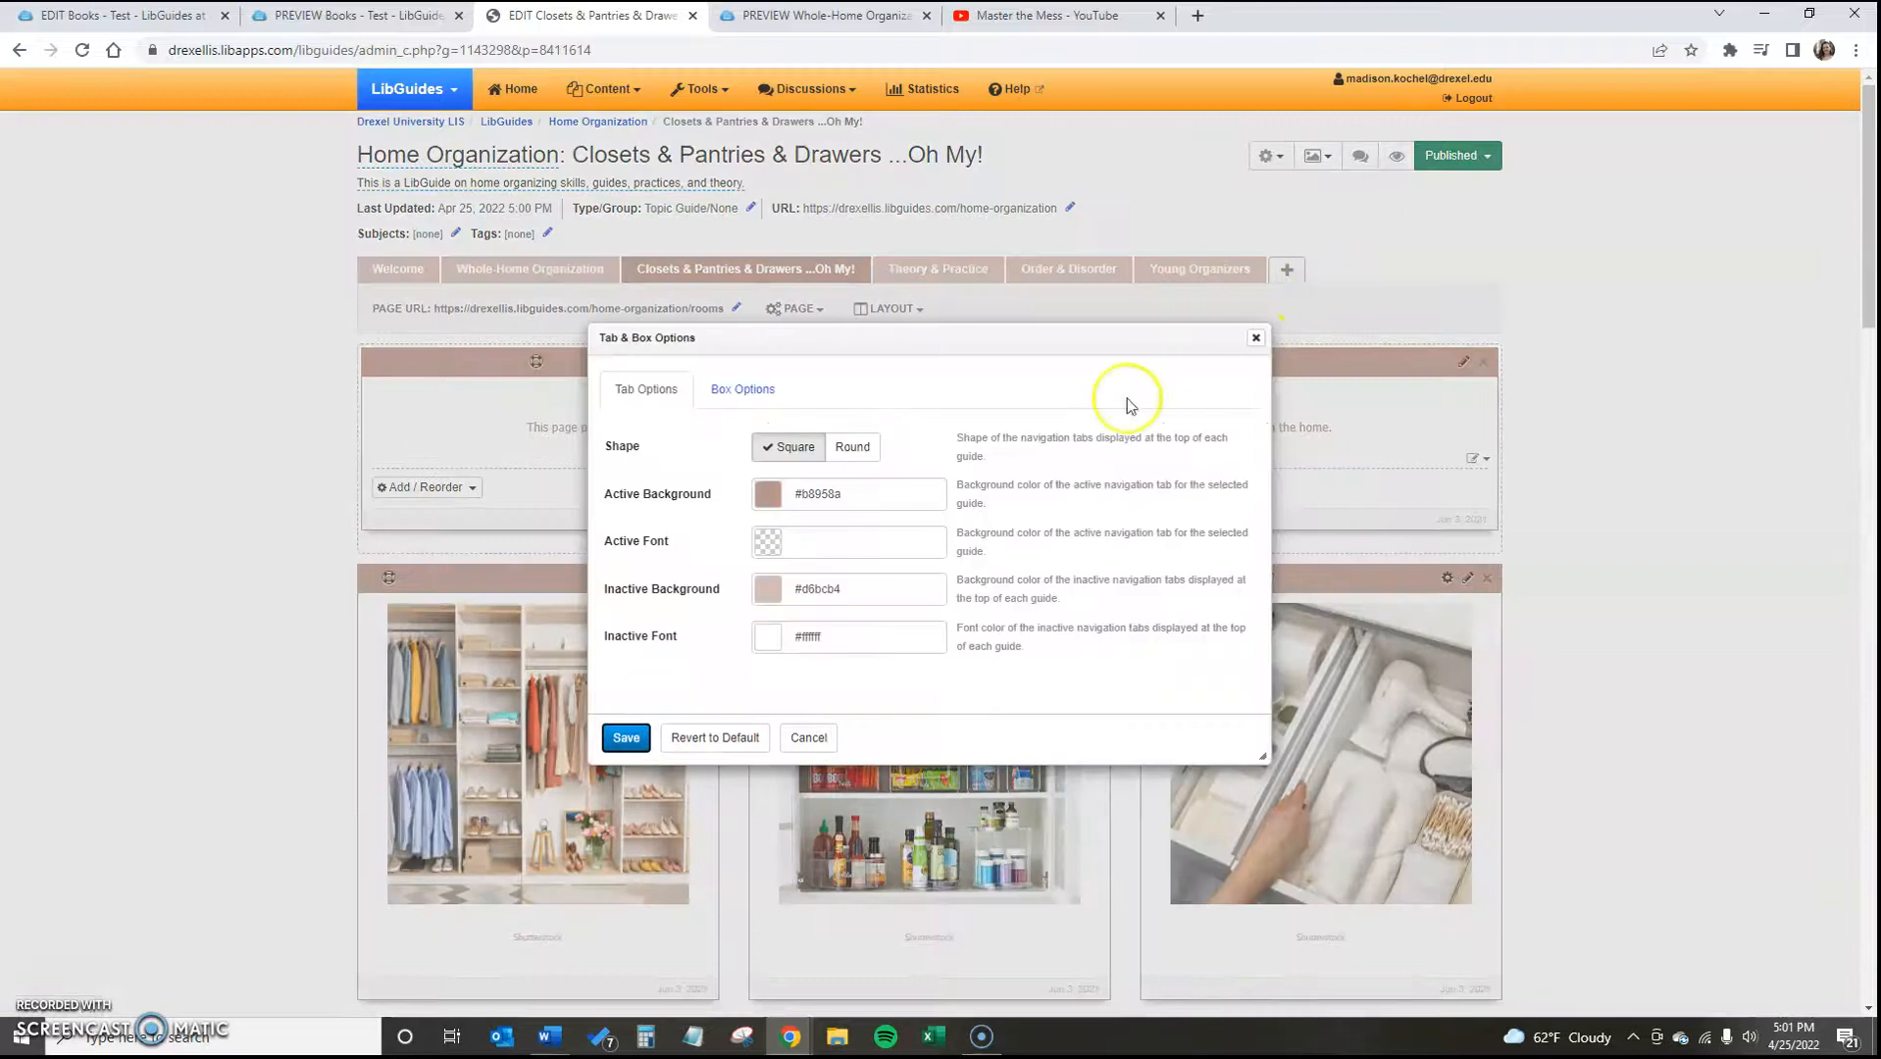
pyautogui.click(774, 494)
pyautogui.click(836, 494)
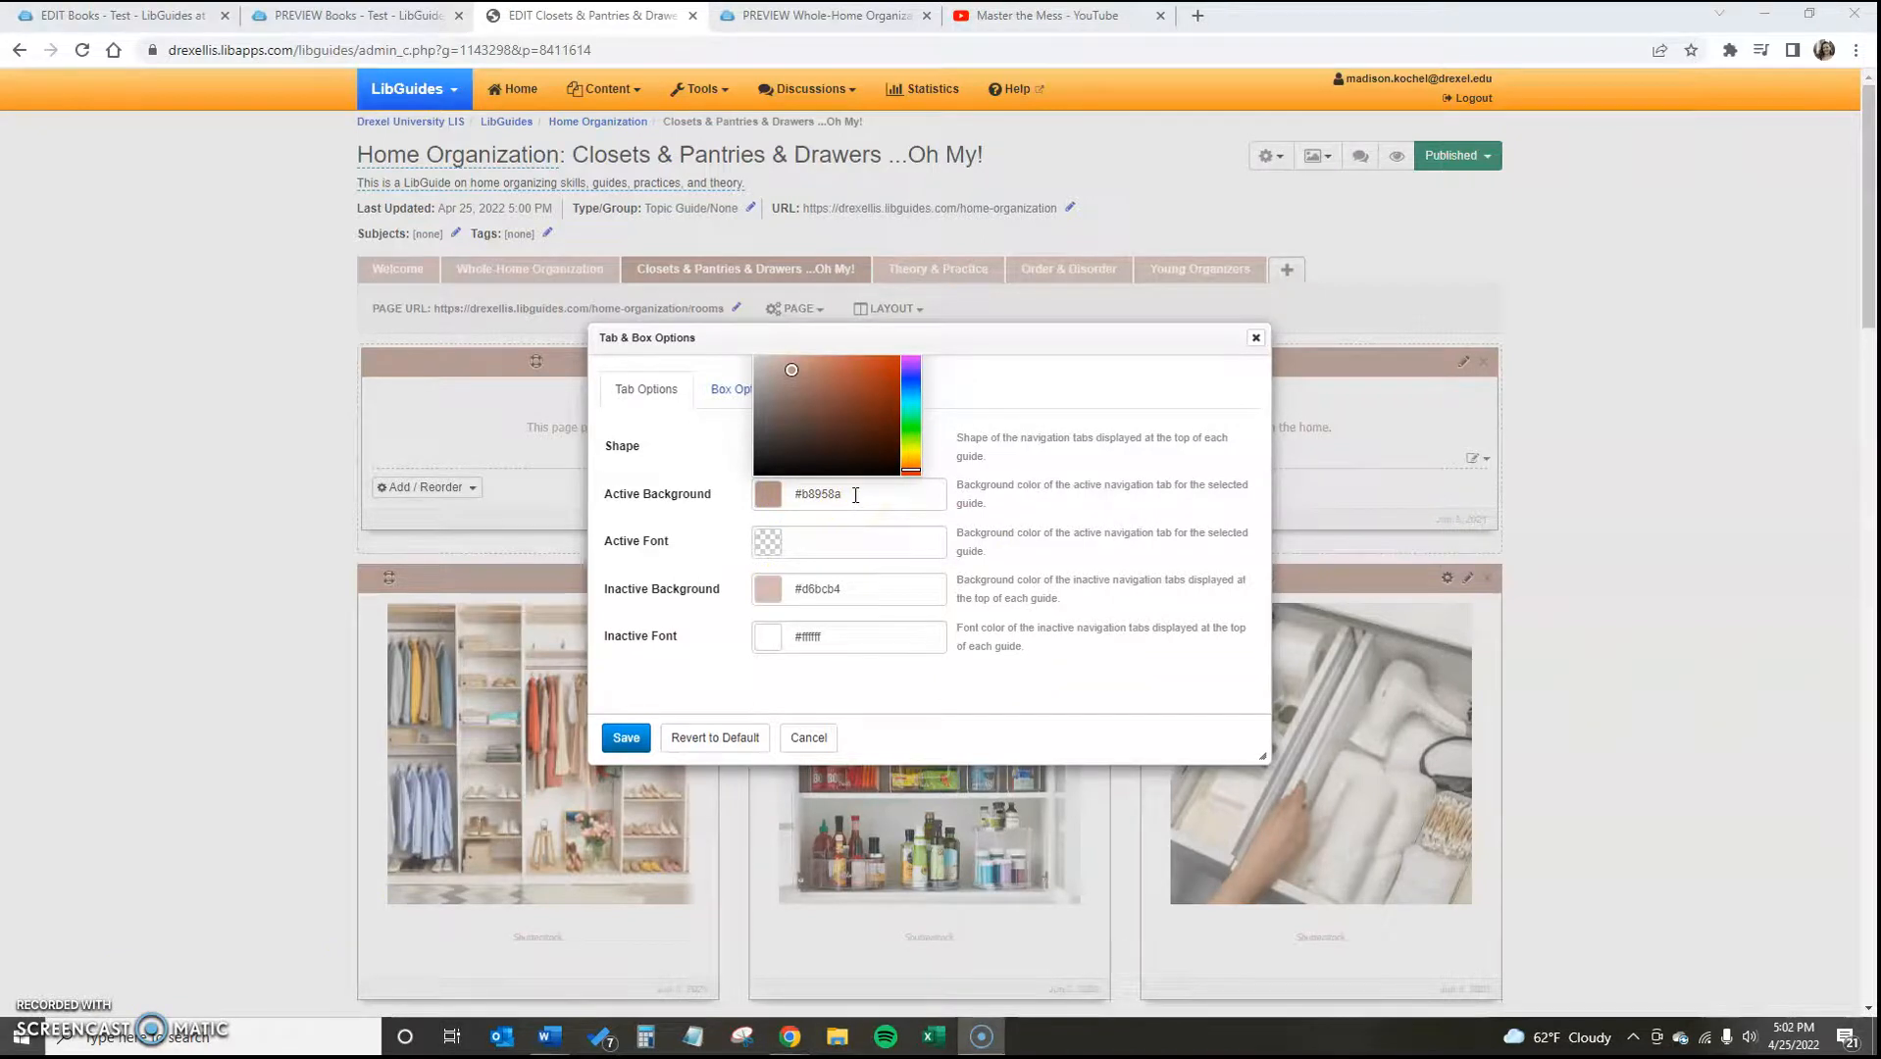
pyautogui.click(893, 538)
pyautogui.click(1255, 340)
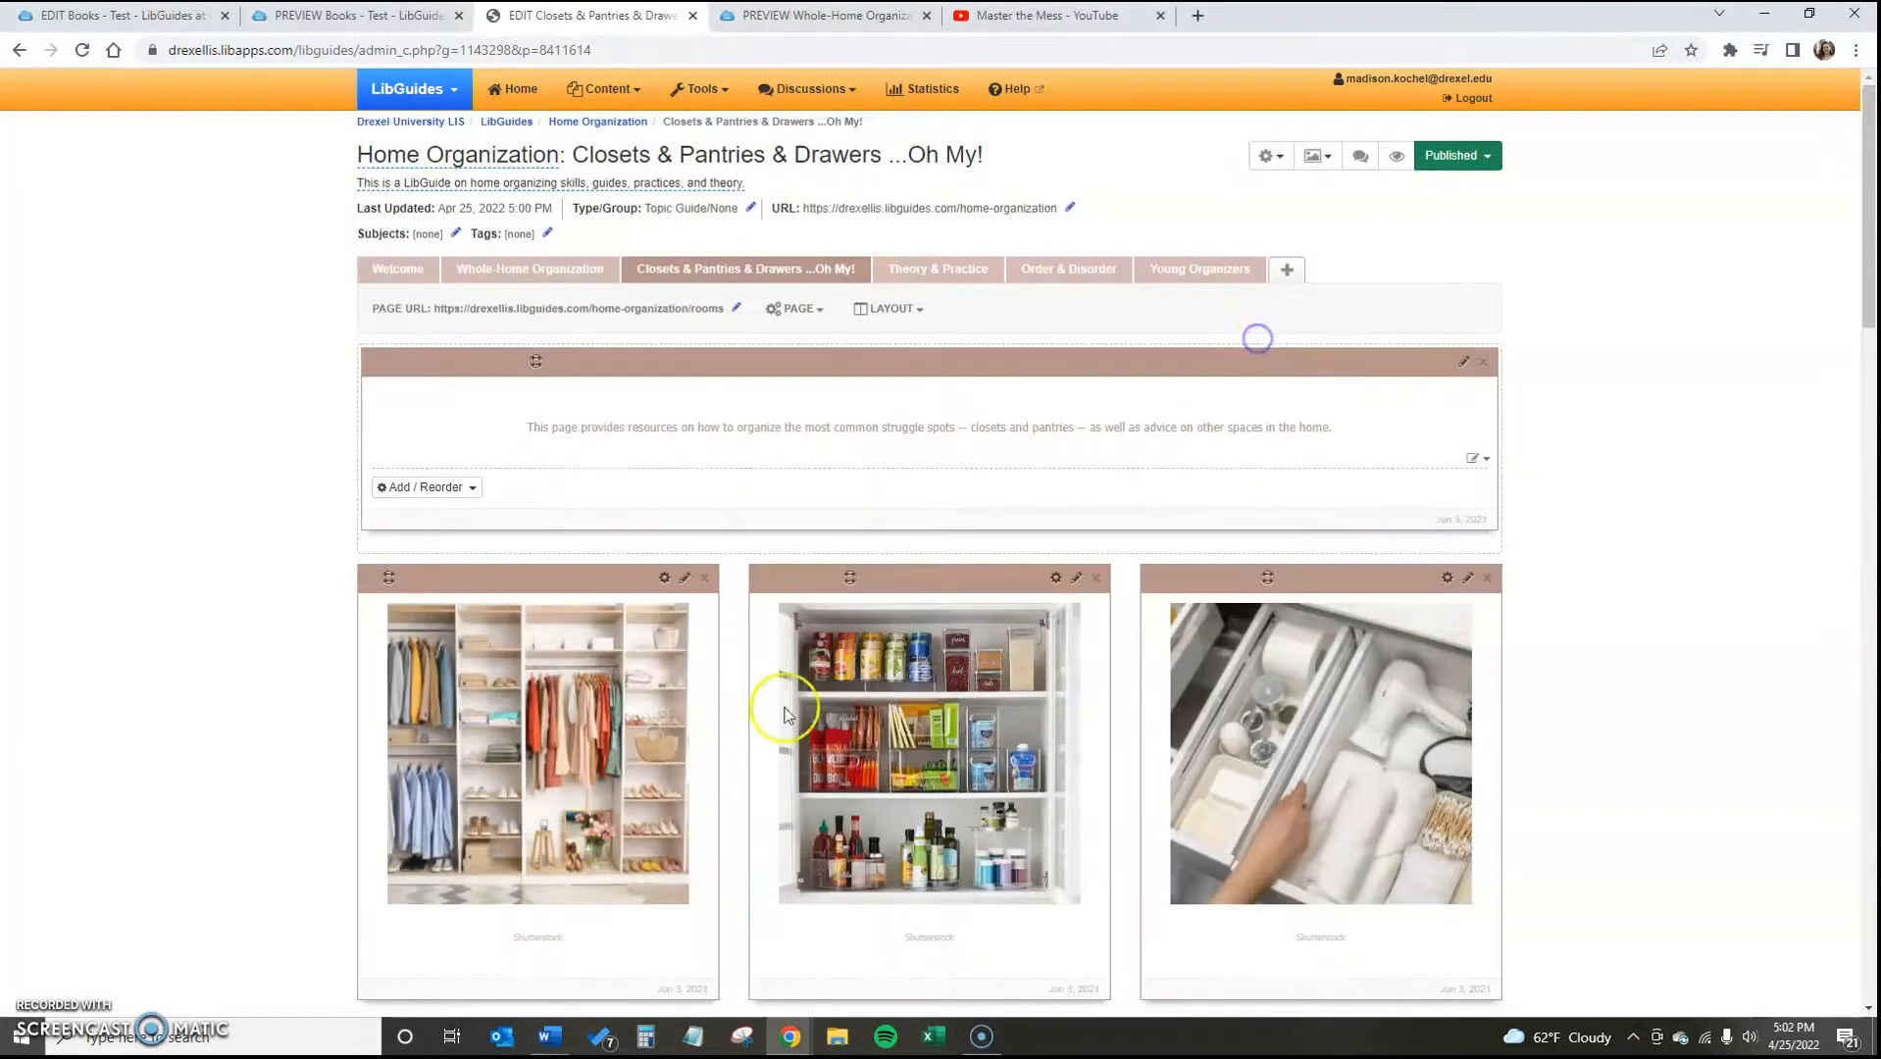
# Examine the Theory & Practice page's Minimalism, Feng Shui and Tidy Space, Tidy Mind boxes and its side column of web resources
pyautogui.click(922, 274)
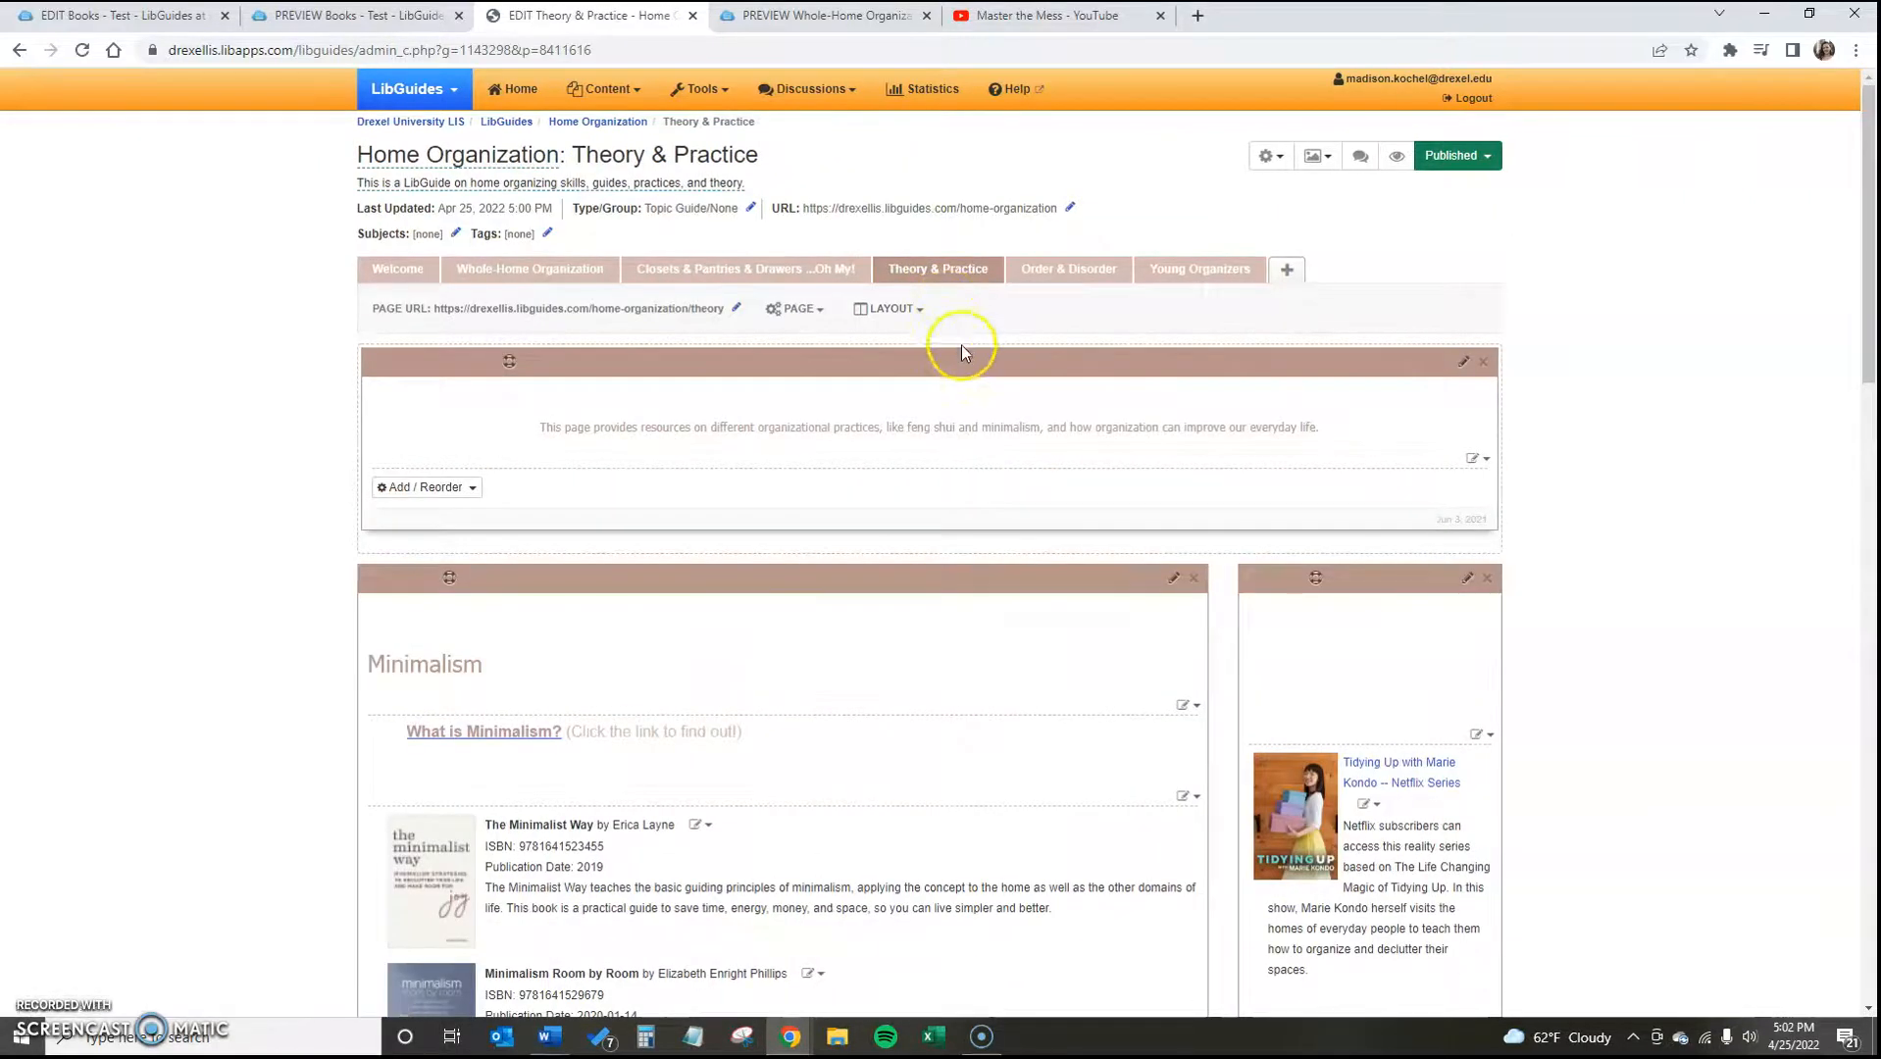
pyautogui.scroll(-4, 999, 432)
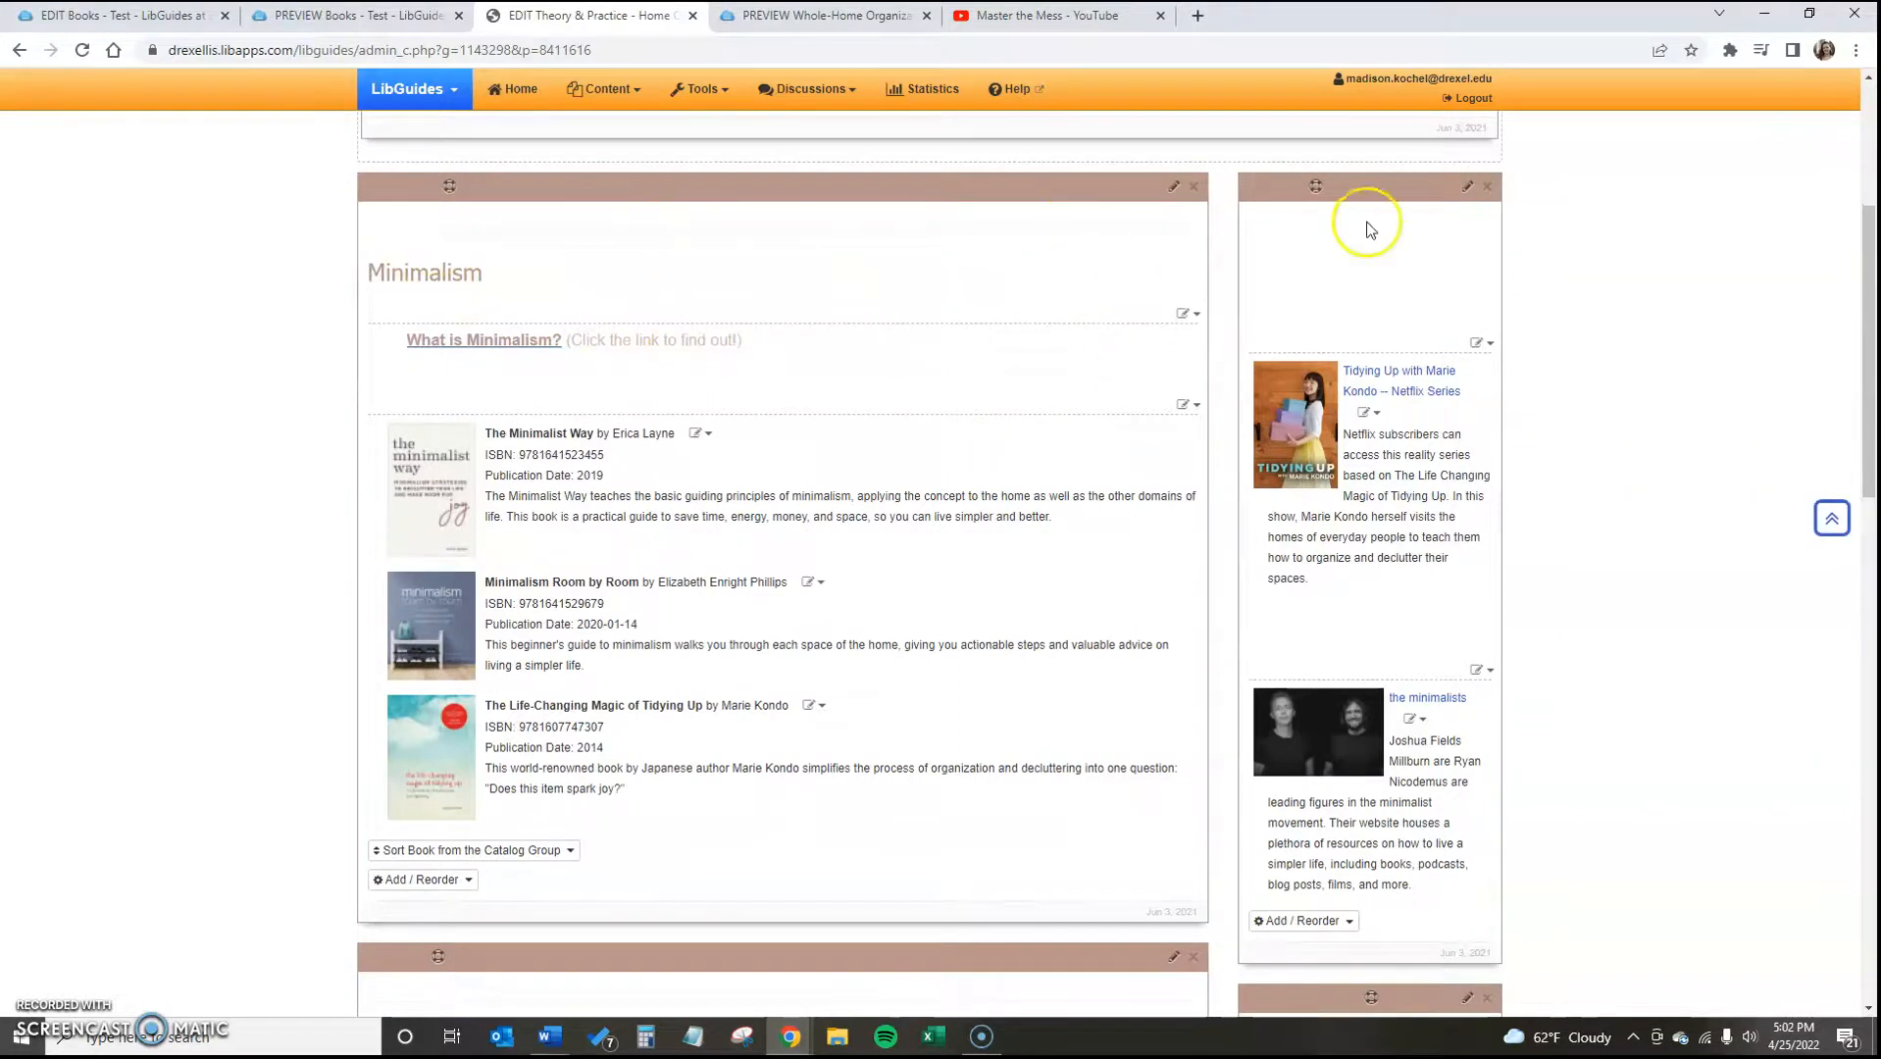
pyautogui.scroll(-4, 1507, 241)
pyautogui.scroll(-3, 1507, 241)
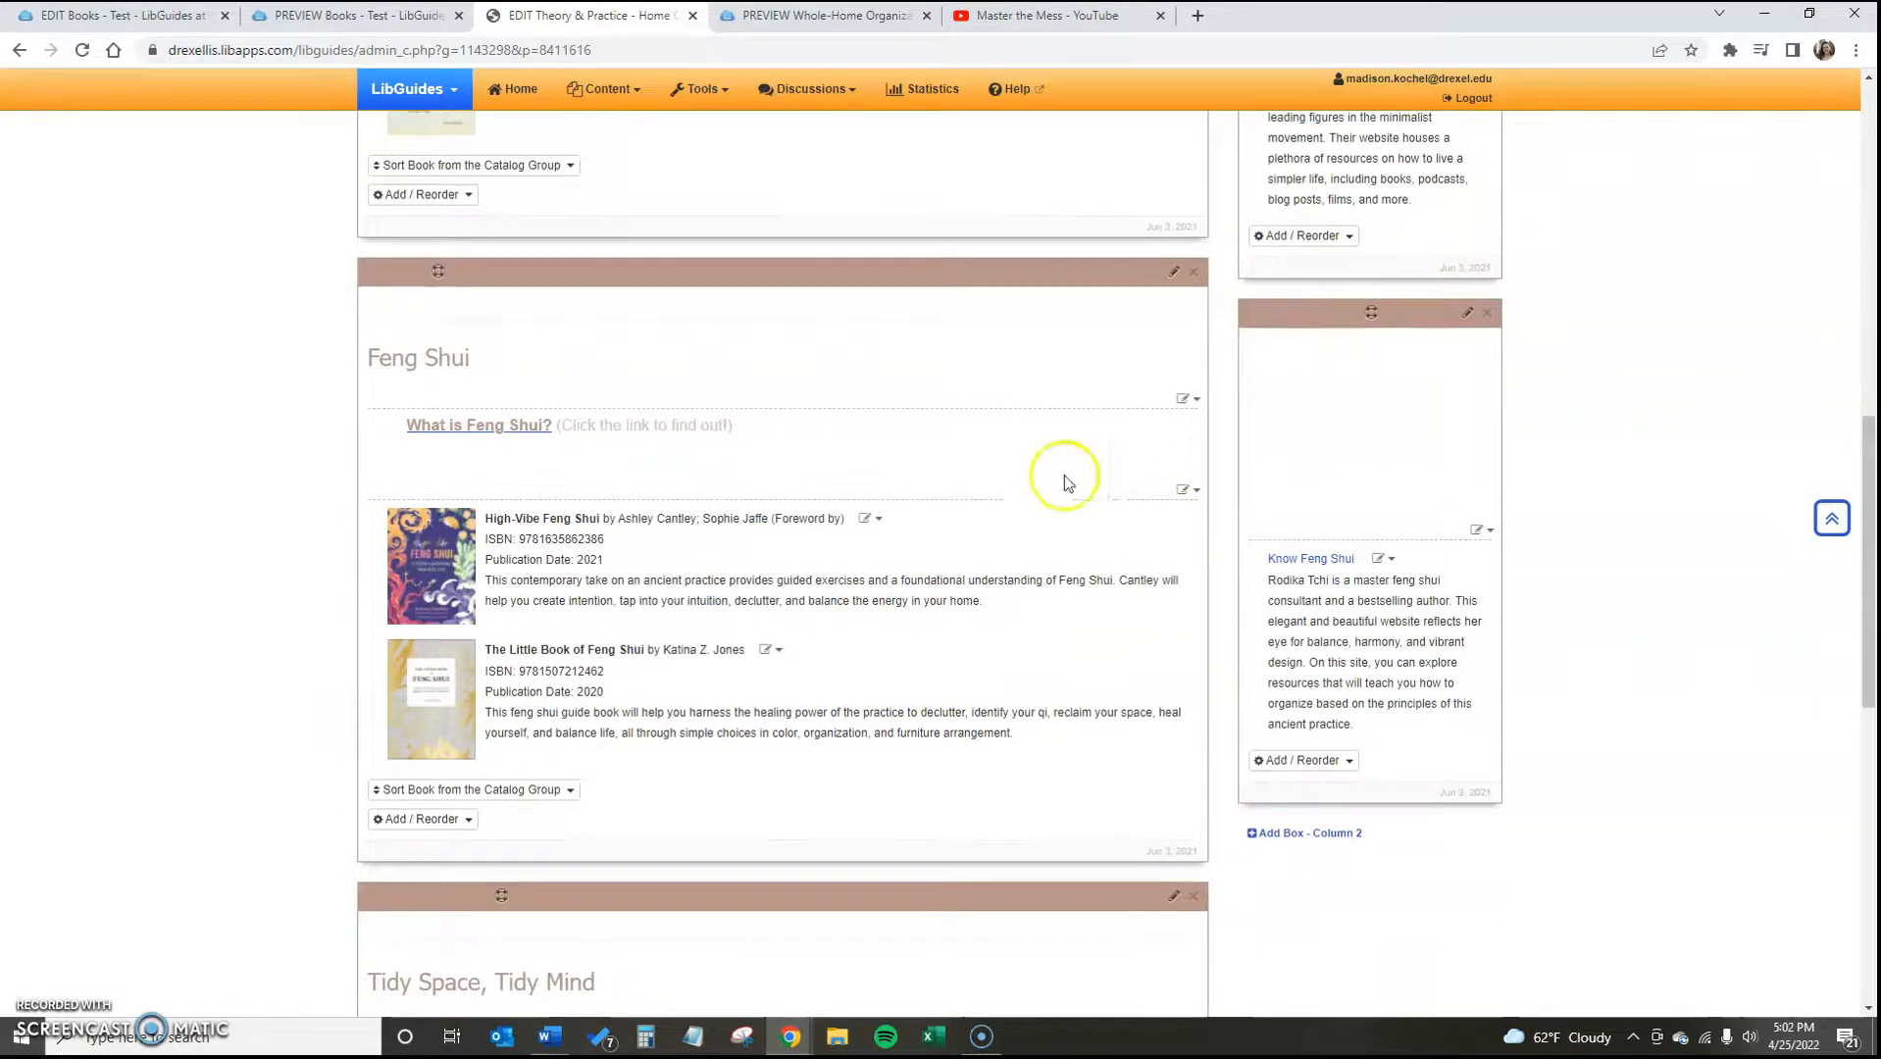
pyautogui.scroll(5, 810, 453)
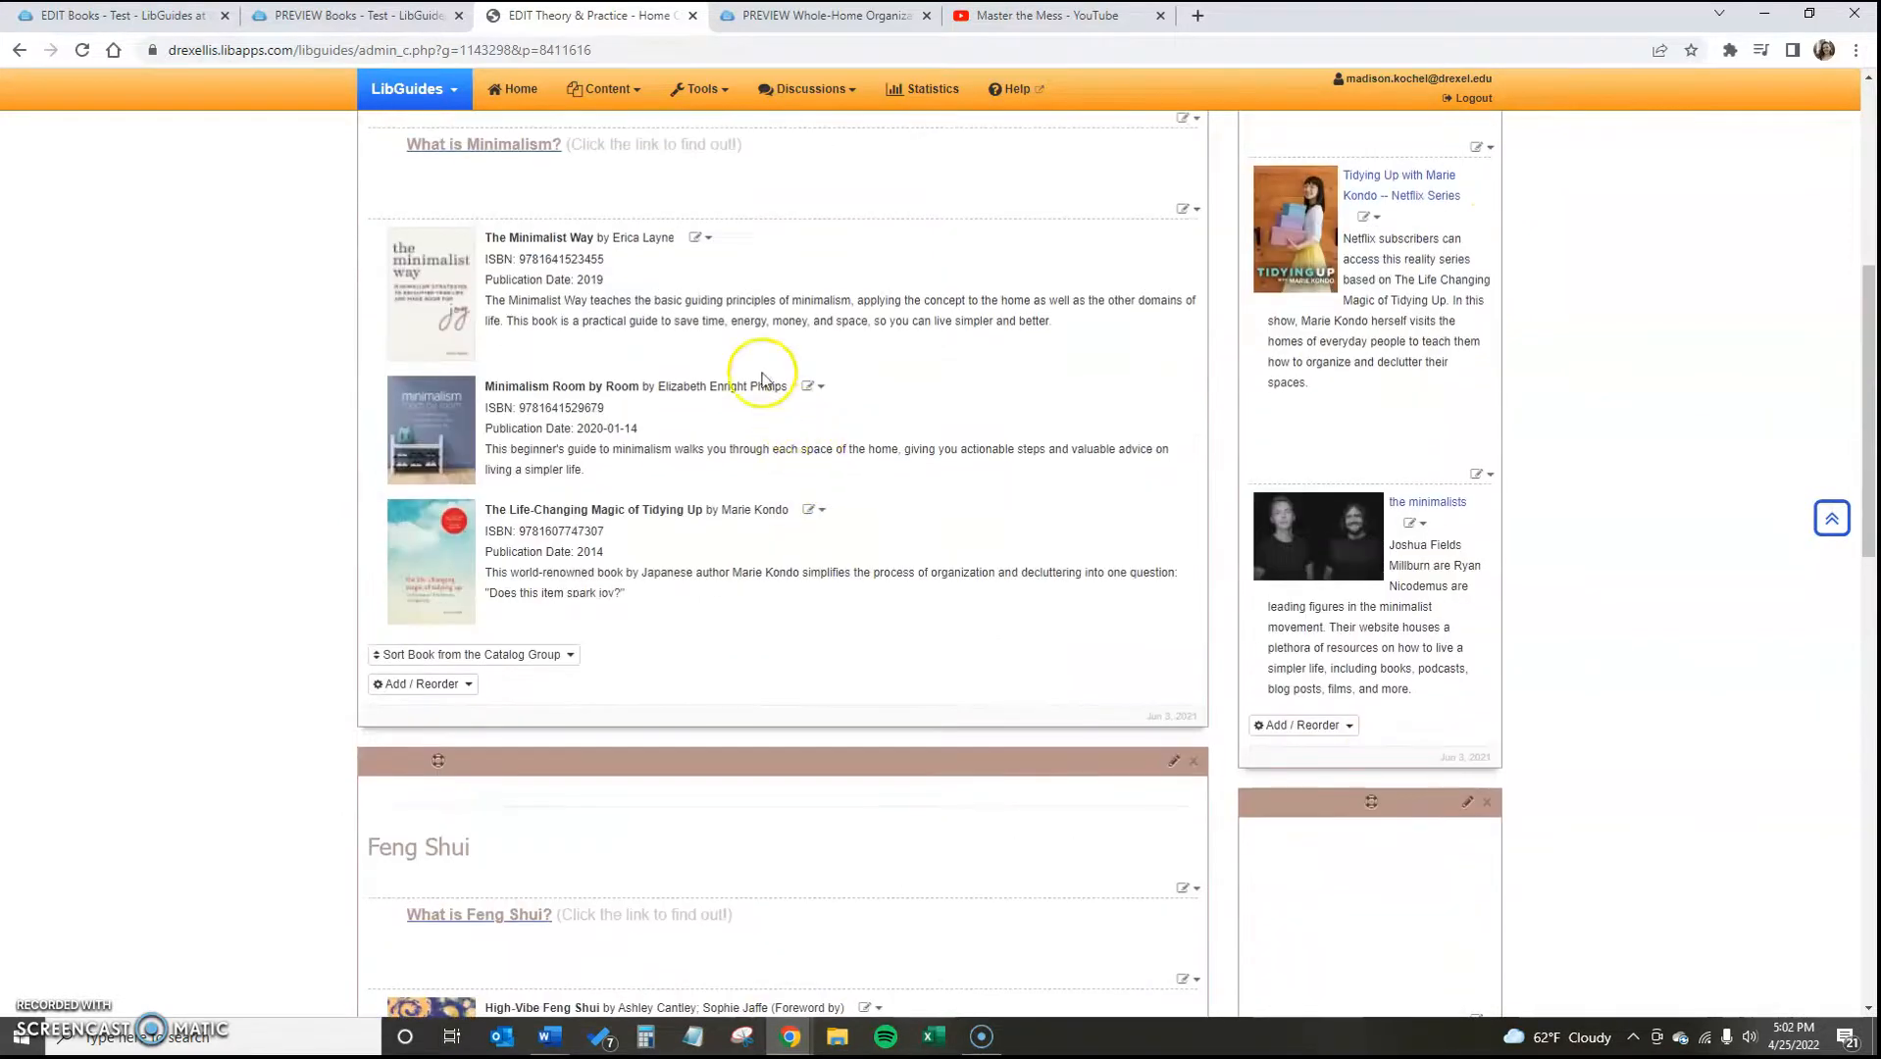
pyautogui.scroll(-3, 737, 323)
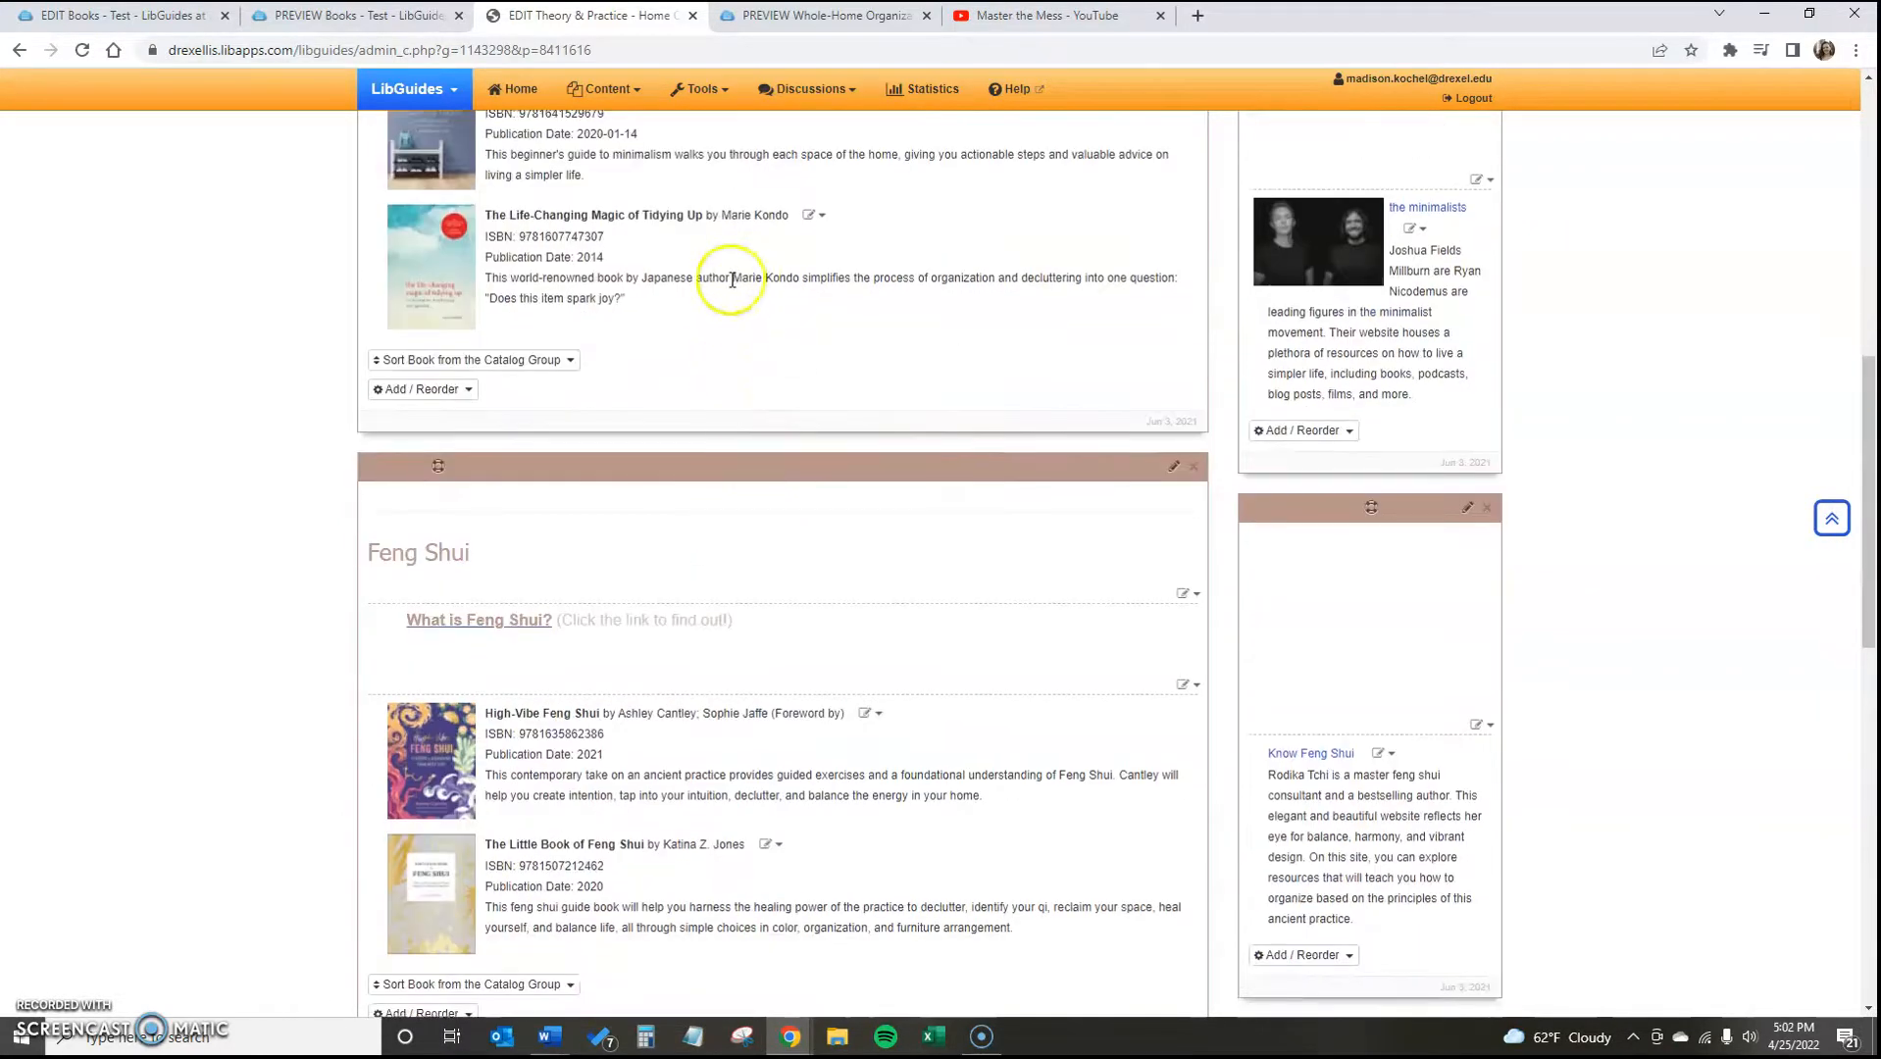
pyautogui.scroll(-12, 732, 281)
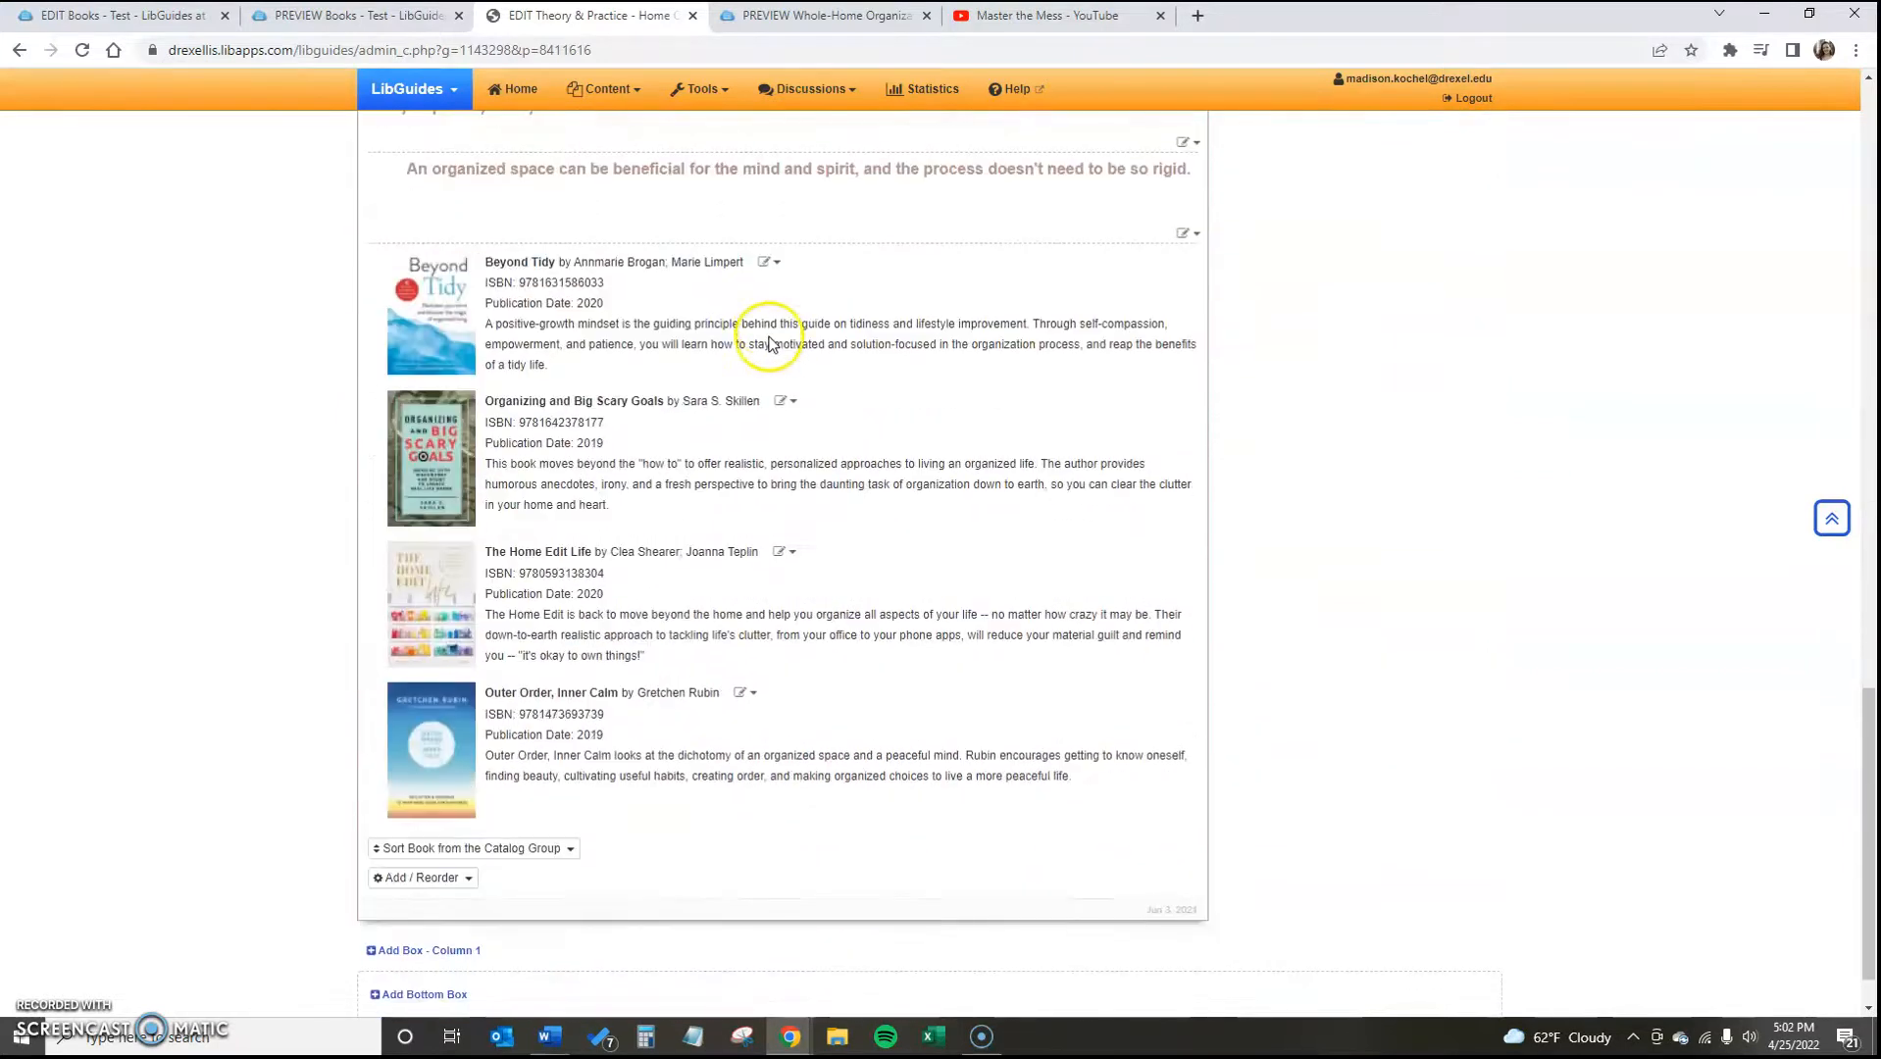
pyautogui.scroll(20, 1010, 363)
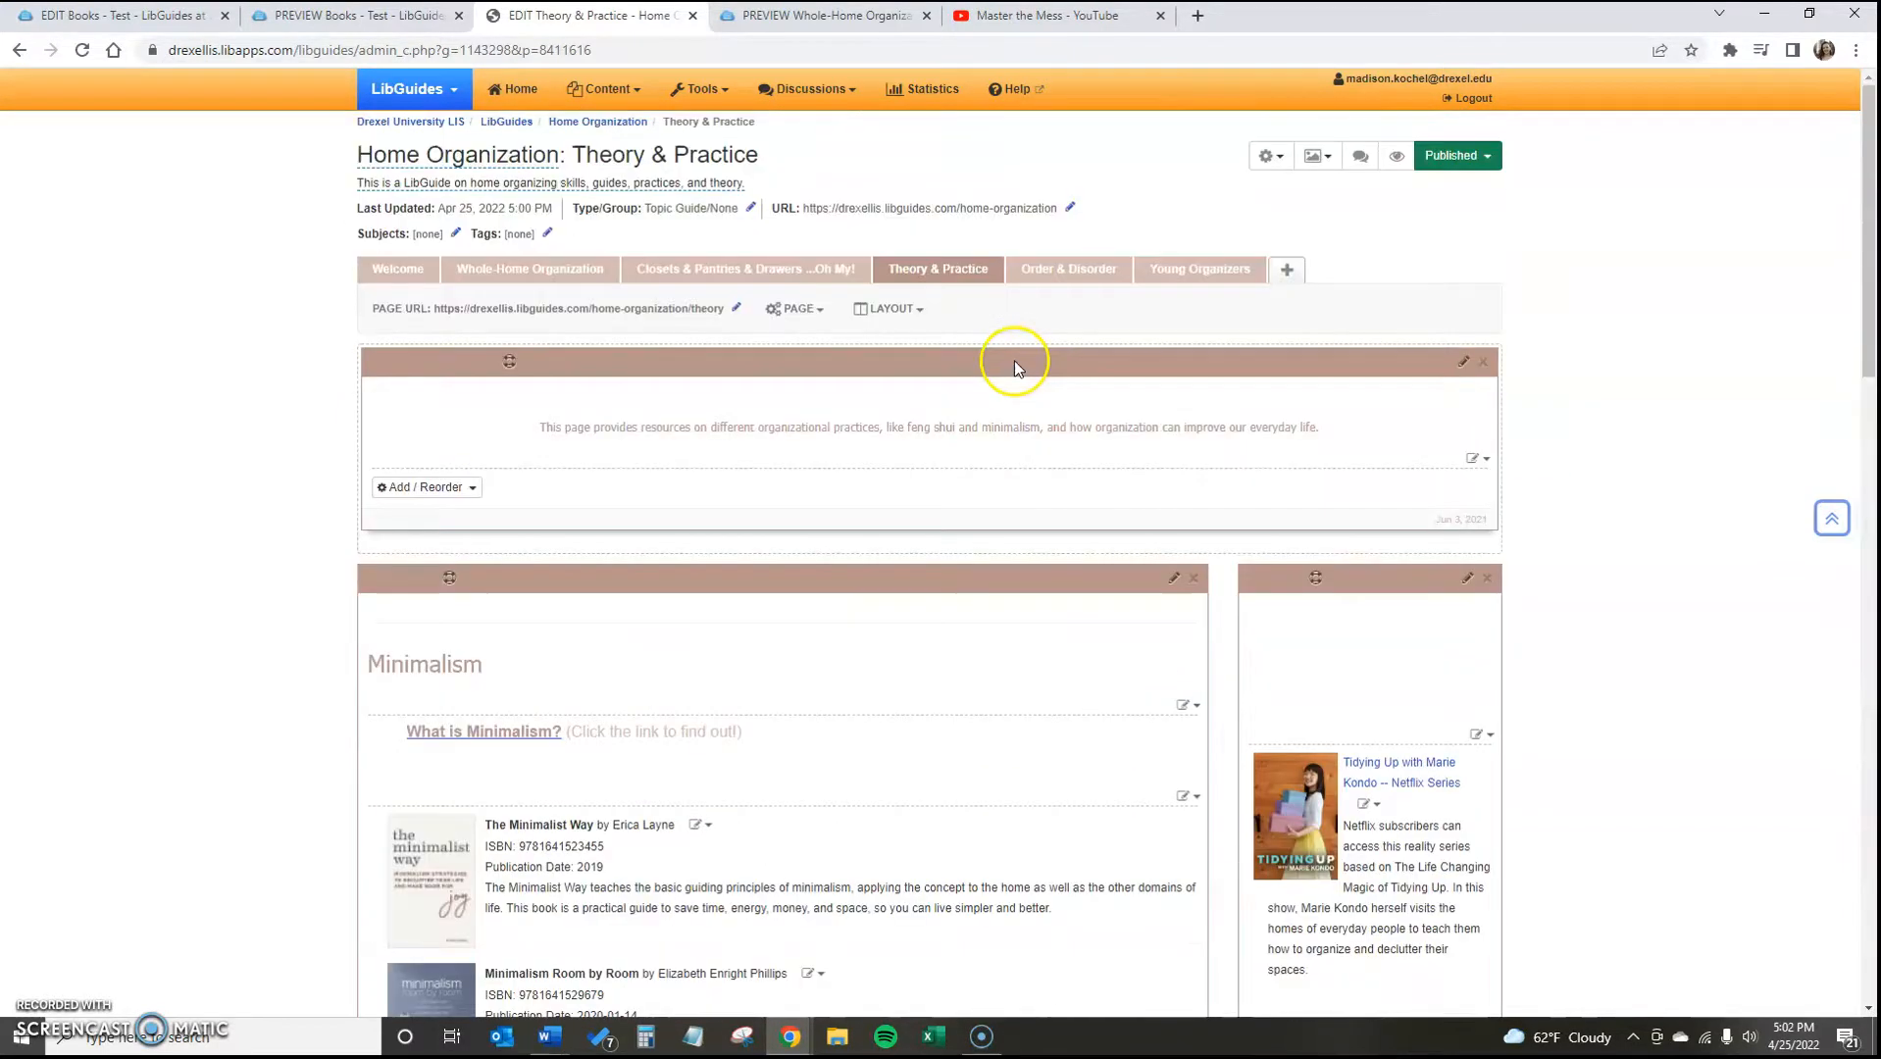
# Examine the Order & Disorder page's Hoarding Disorder and ADHD columns and its Additional Resources box with books, articles and videos
pyautogui.click(1089, 273)
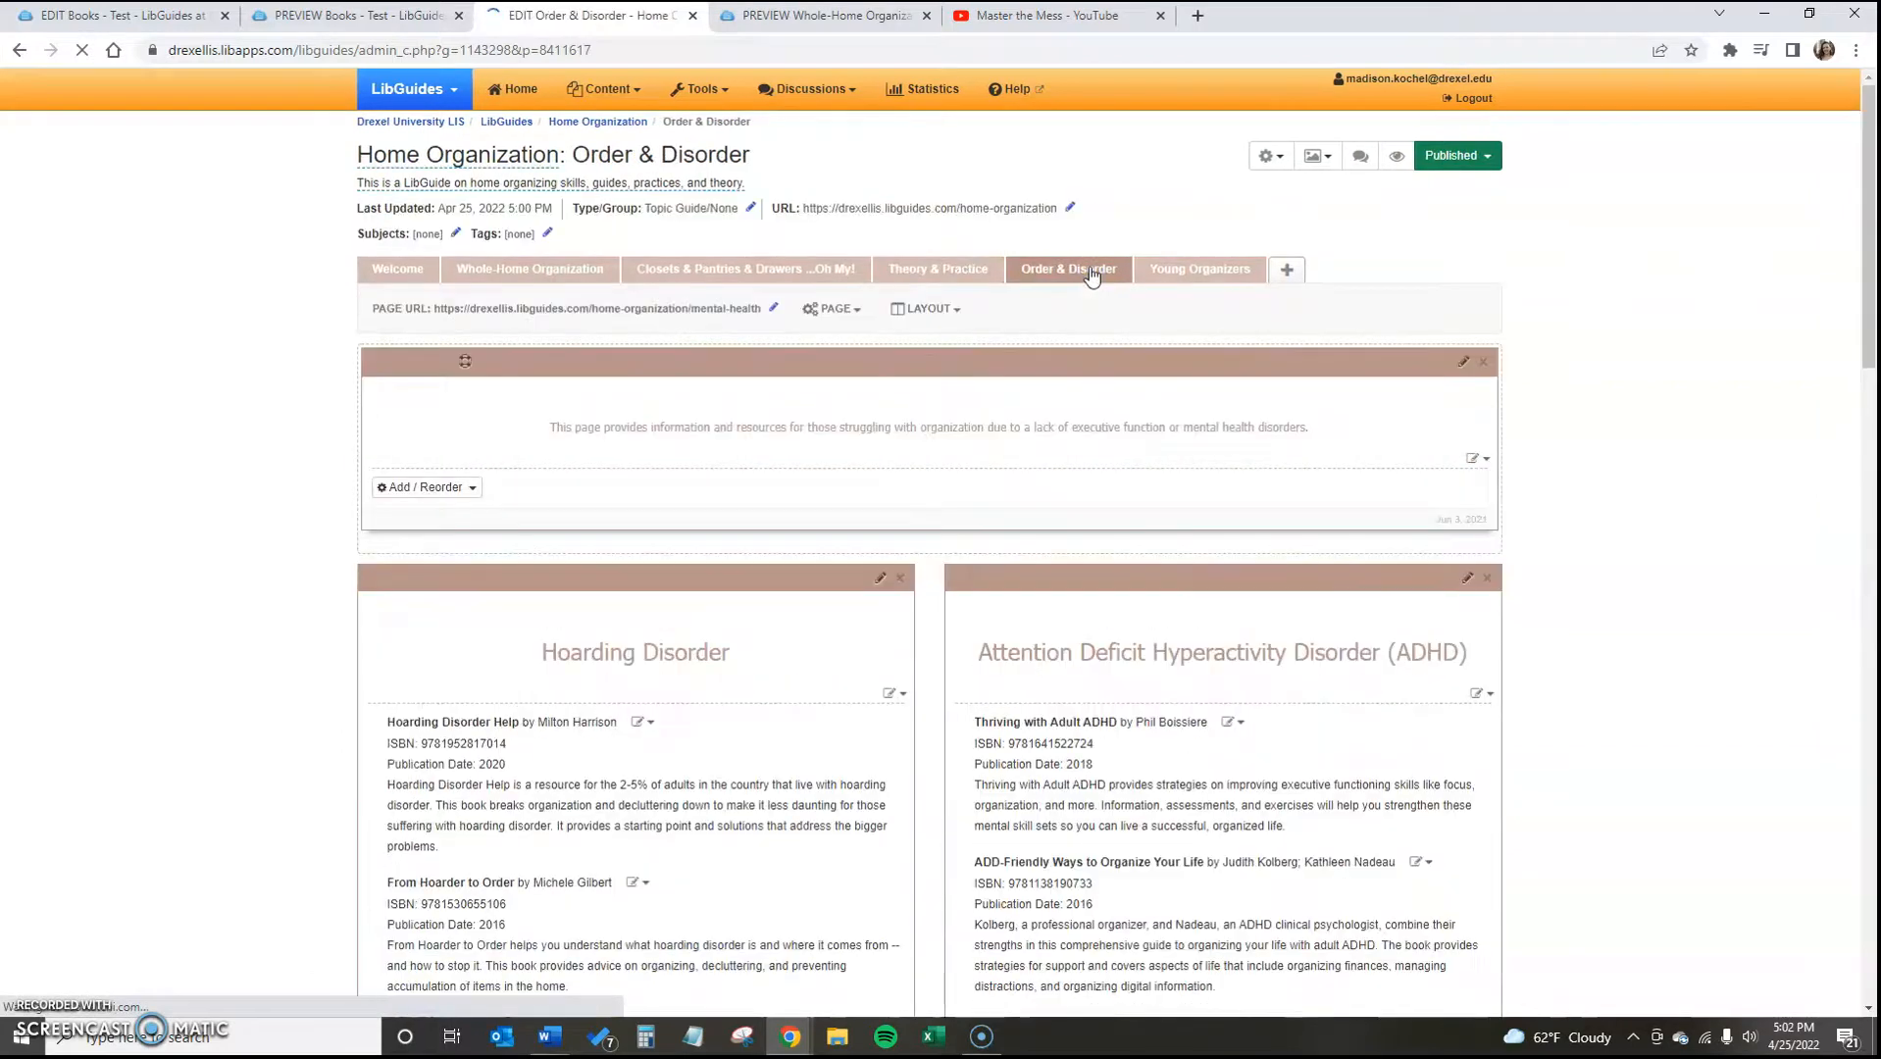
pyautogui.scroll(-5, 1089, 275)
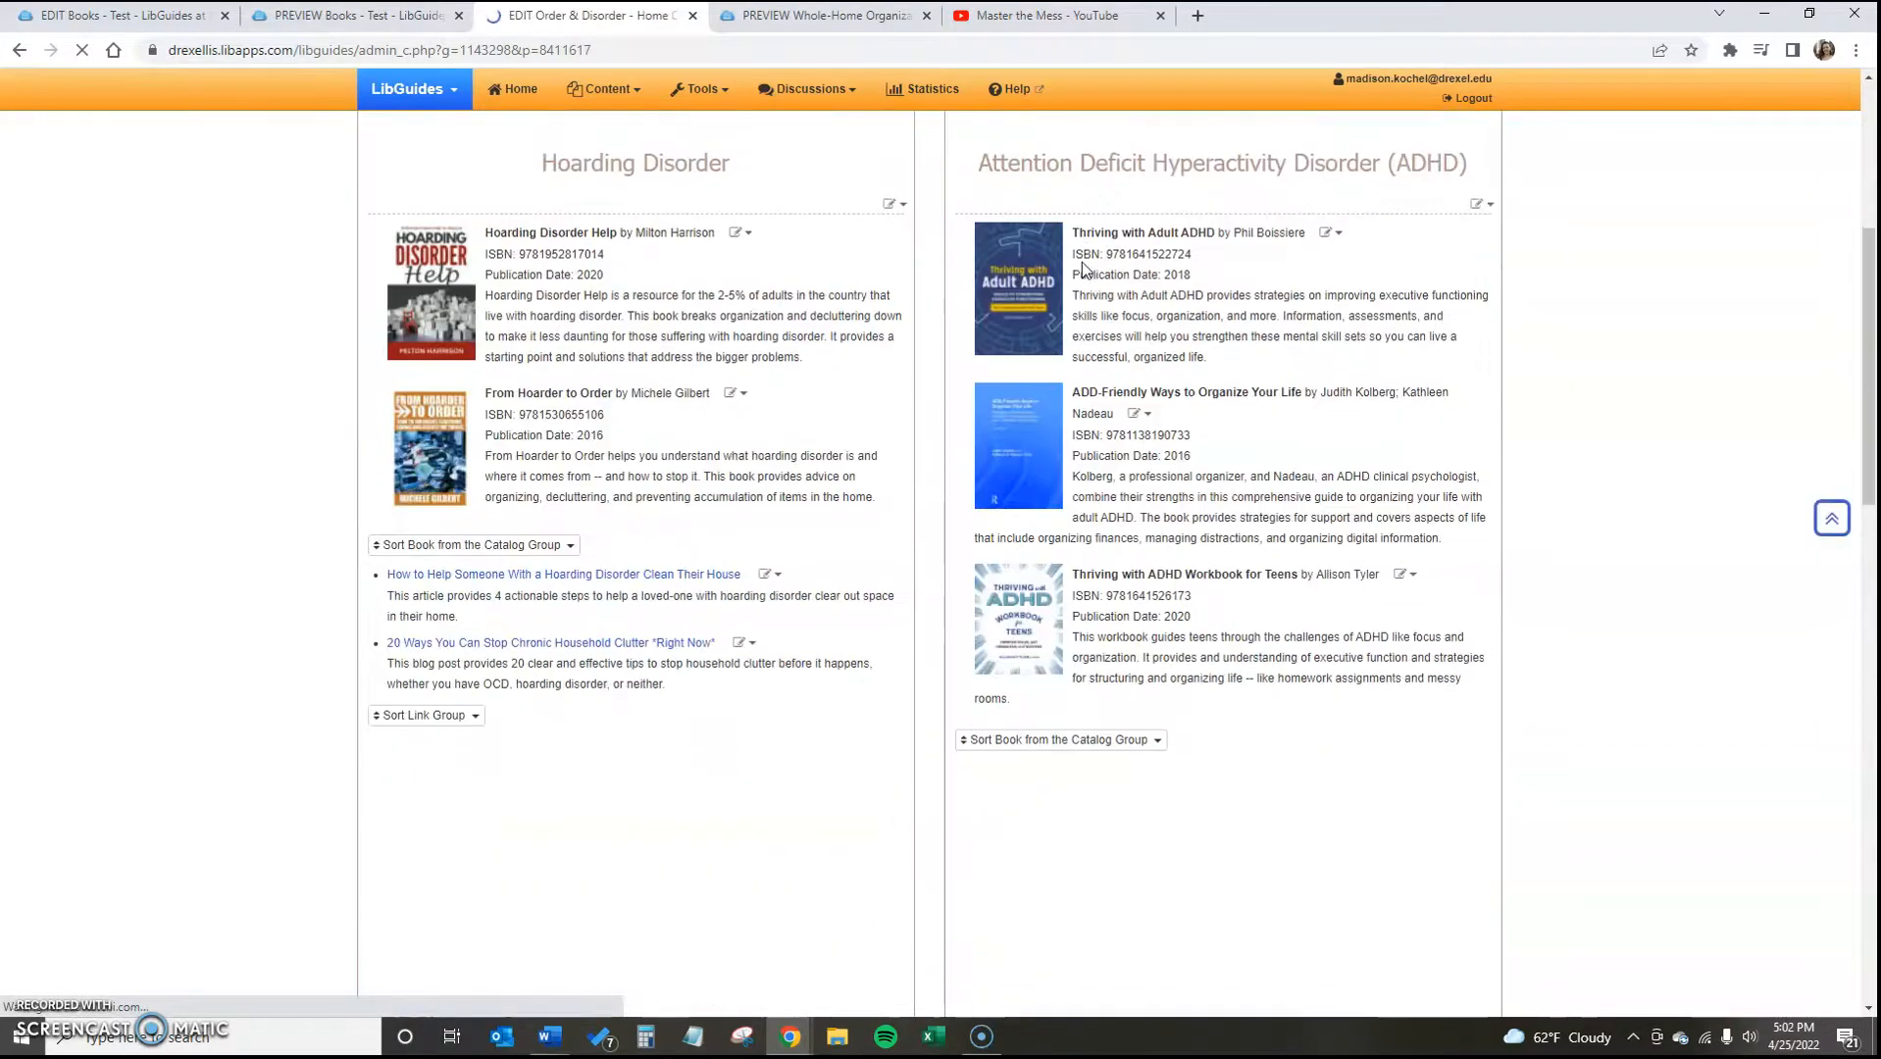
pyautogui.scroll(-7, 1082, 263)
pyautogui.scroll(-1, 1083, 260)
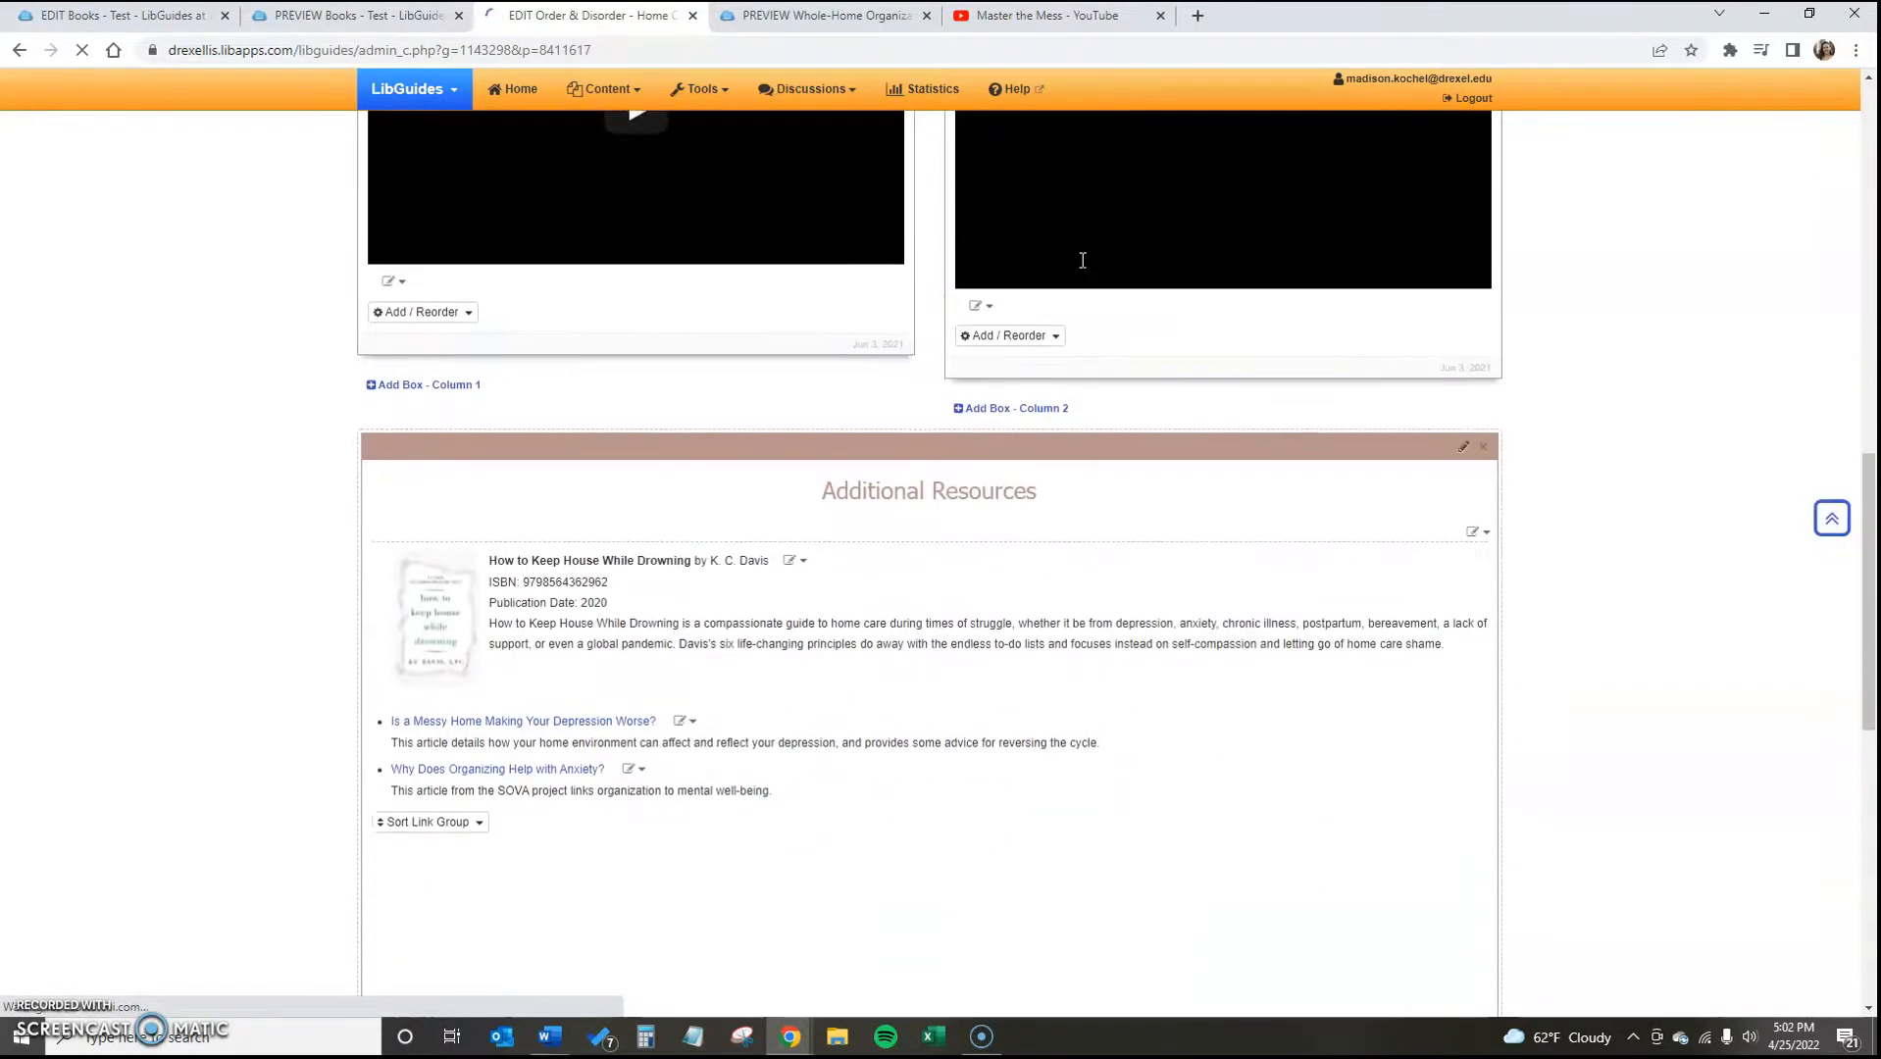
pyautogui.scroll(-1, 1082, 260)
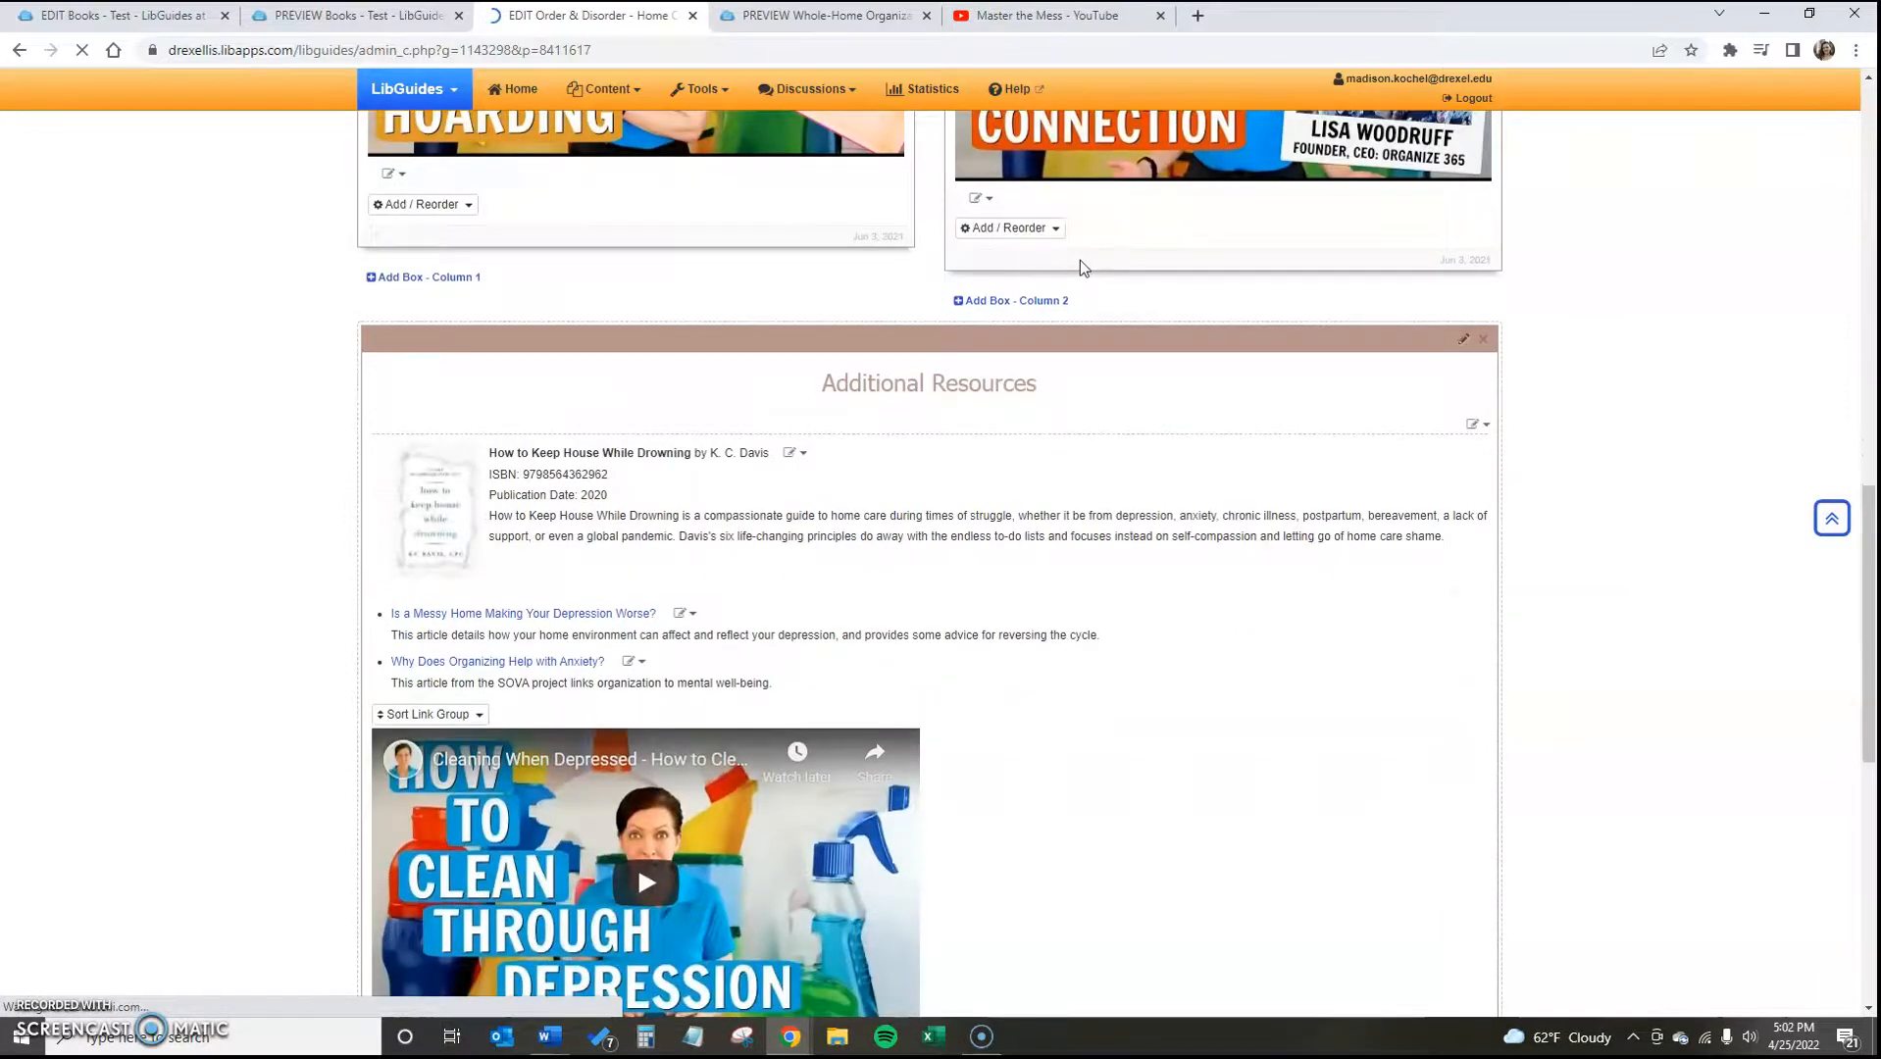
pyautogui.scroll(-2, 1082, 259)
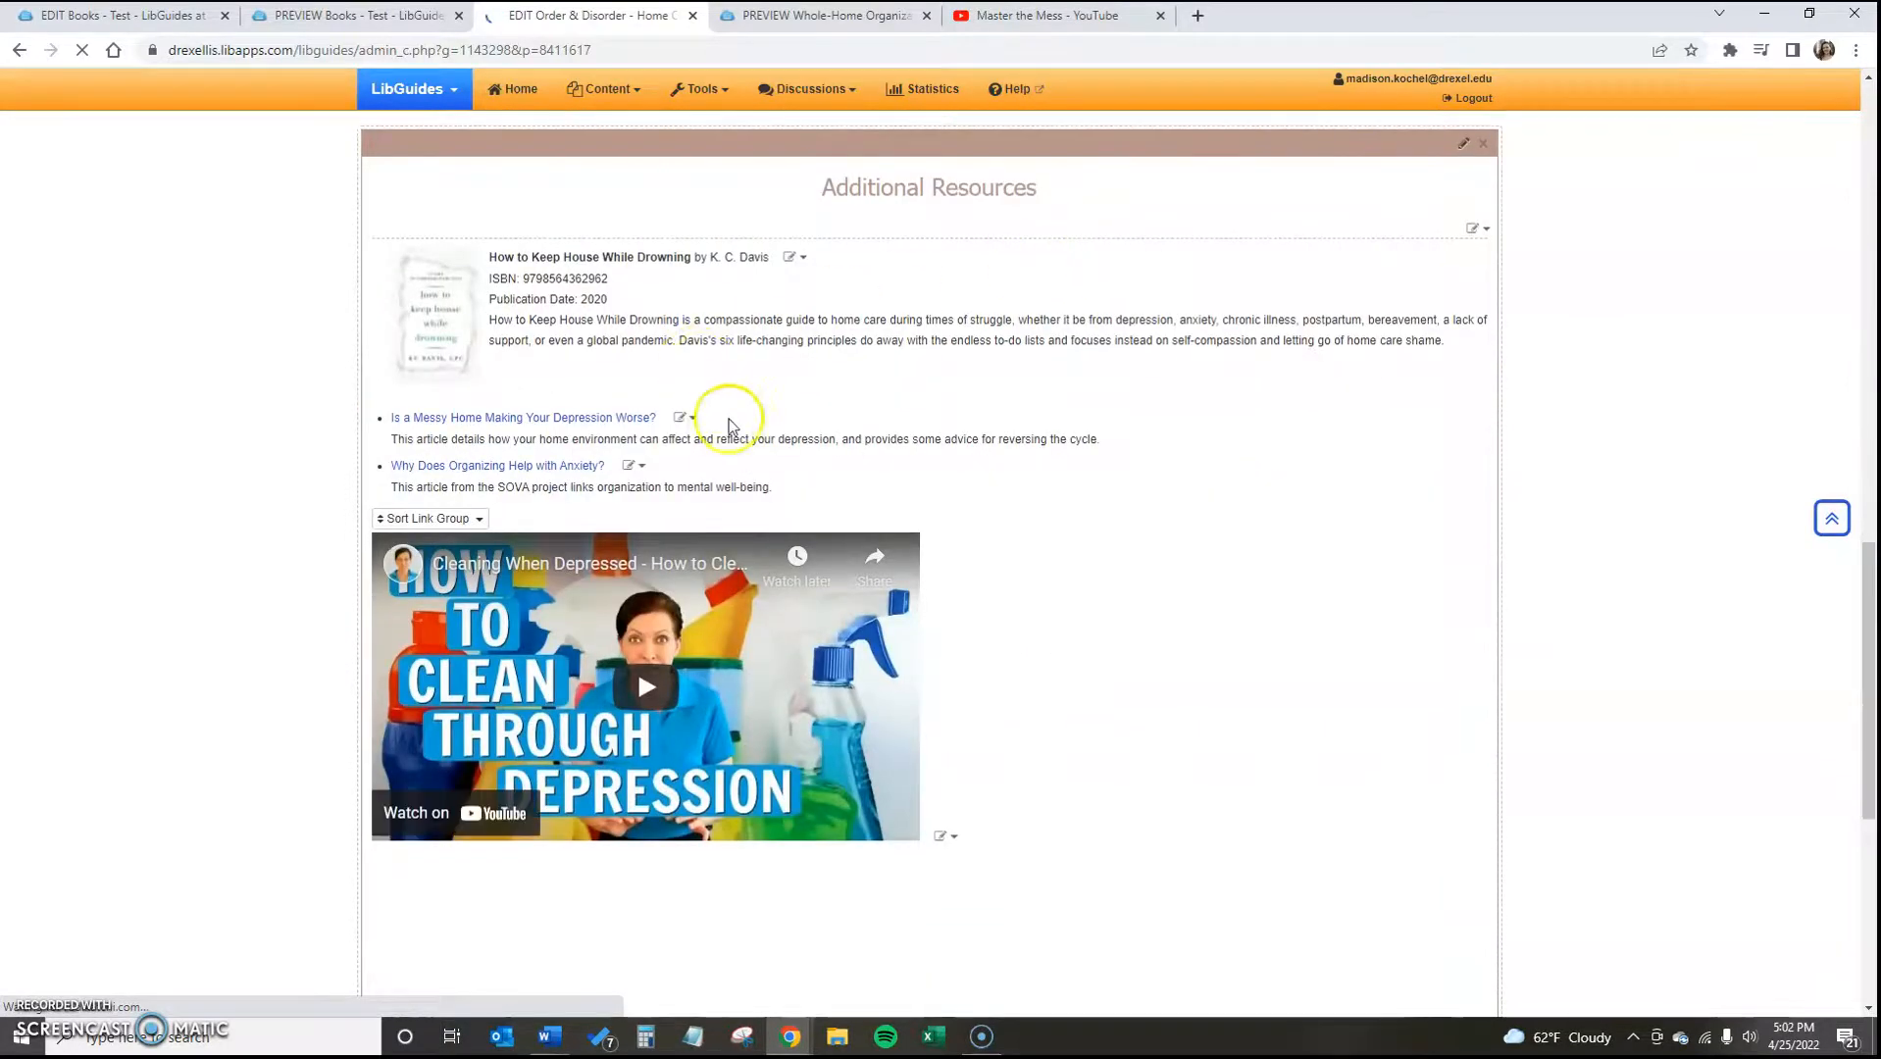
pyautogui.scroll(-6, 765, 429)
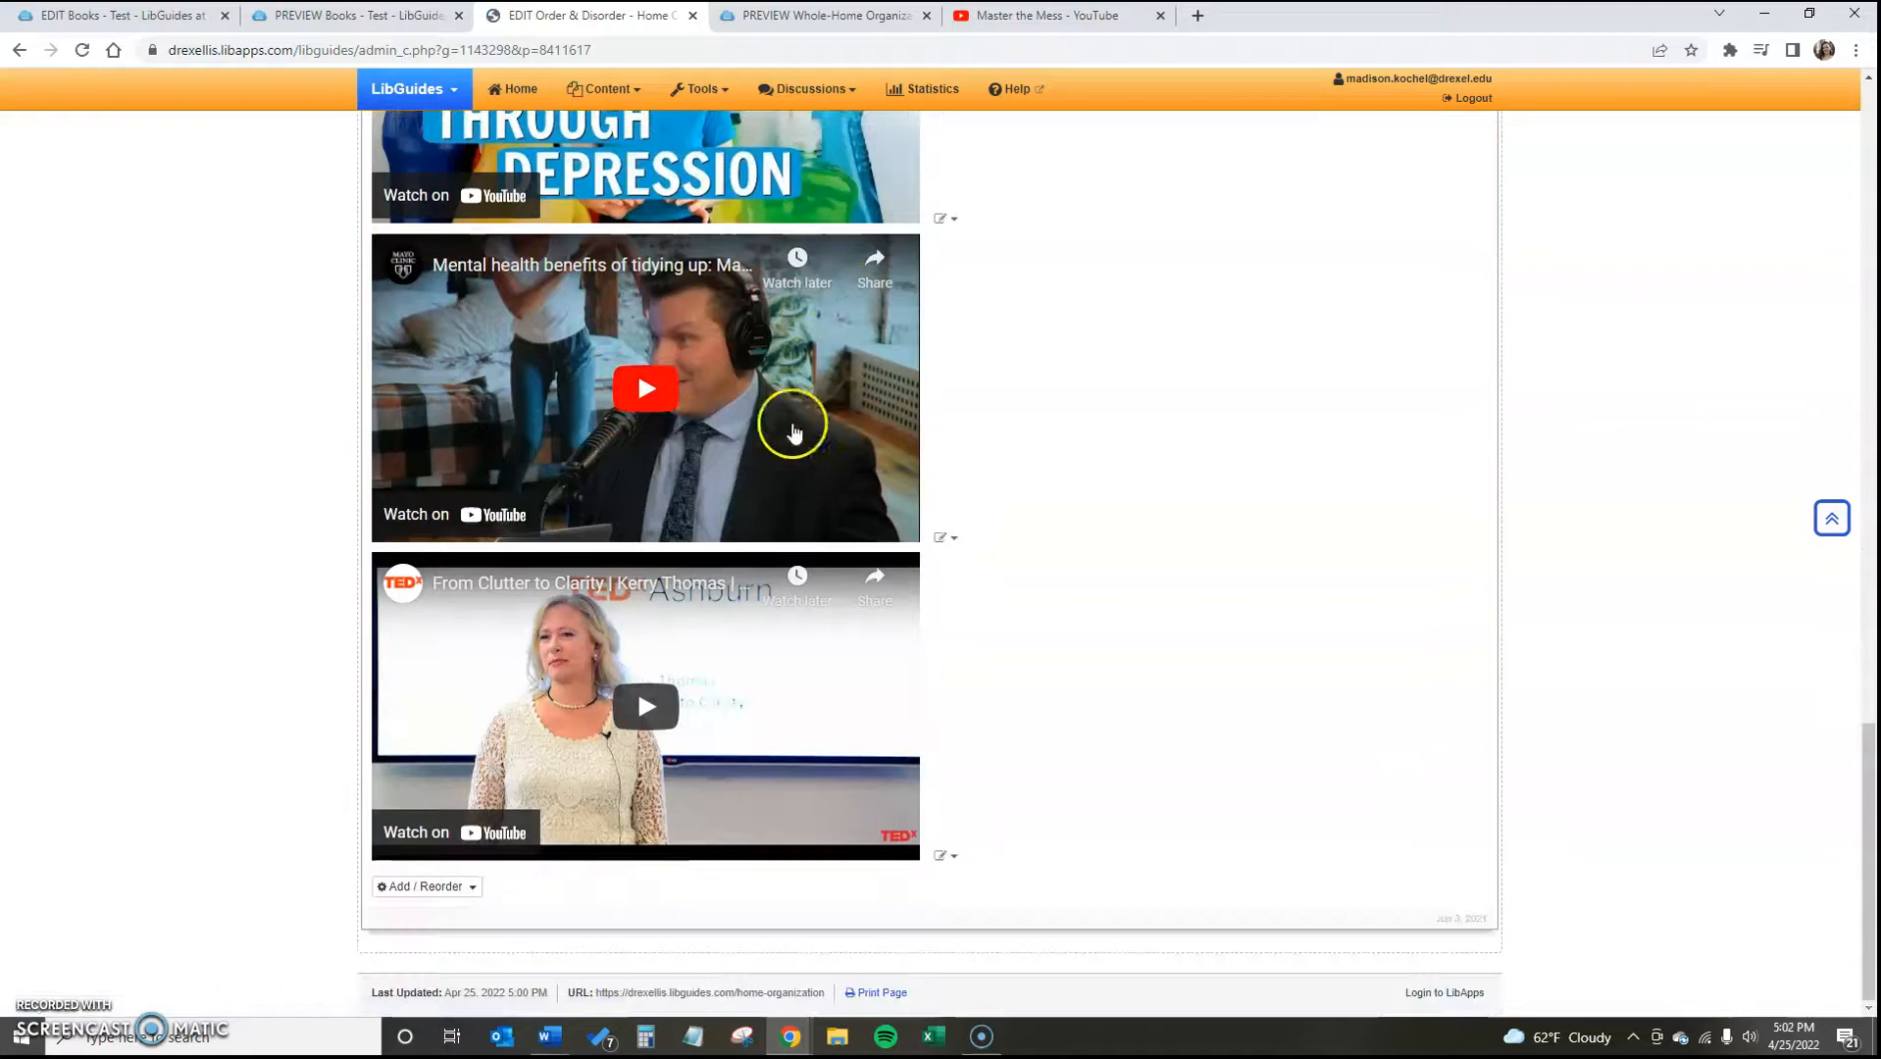
pyautogui.scroll(20, 1049, 471)
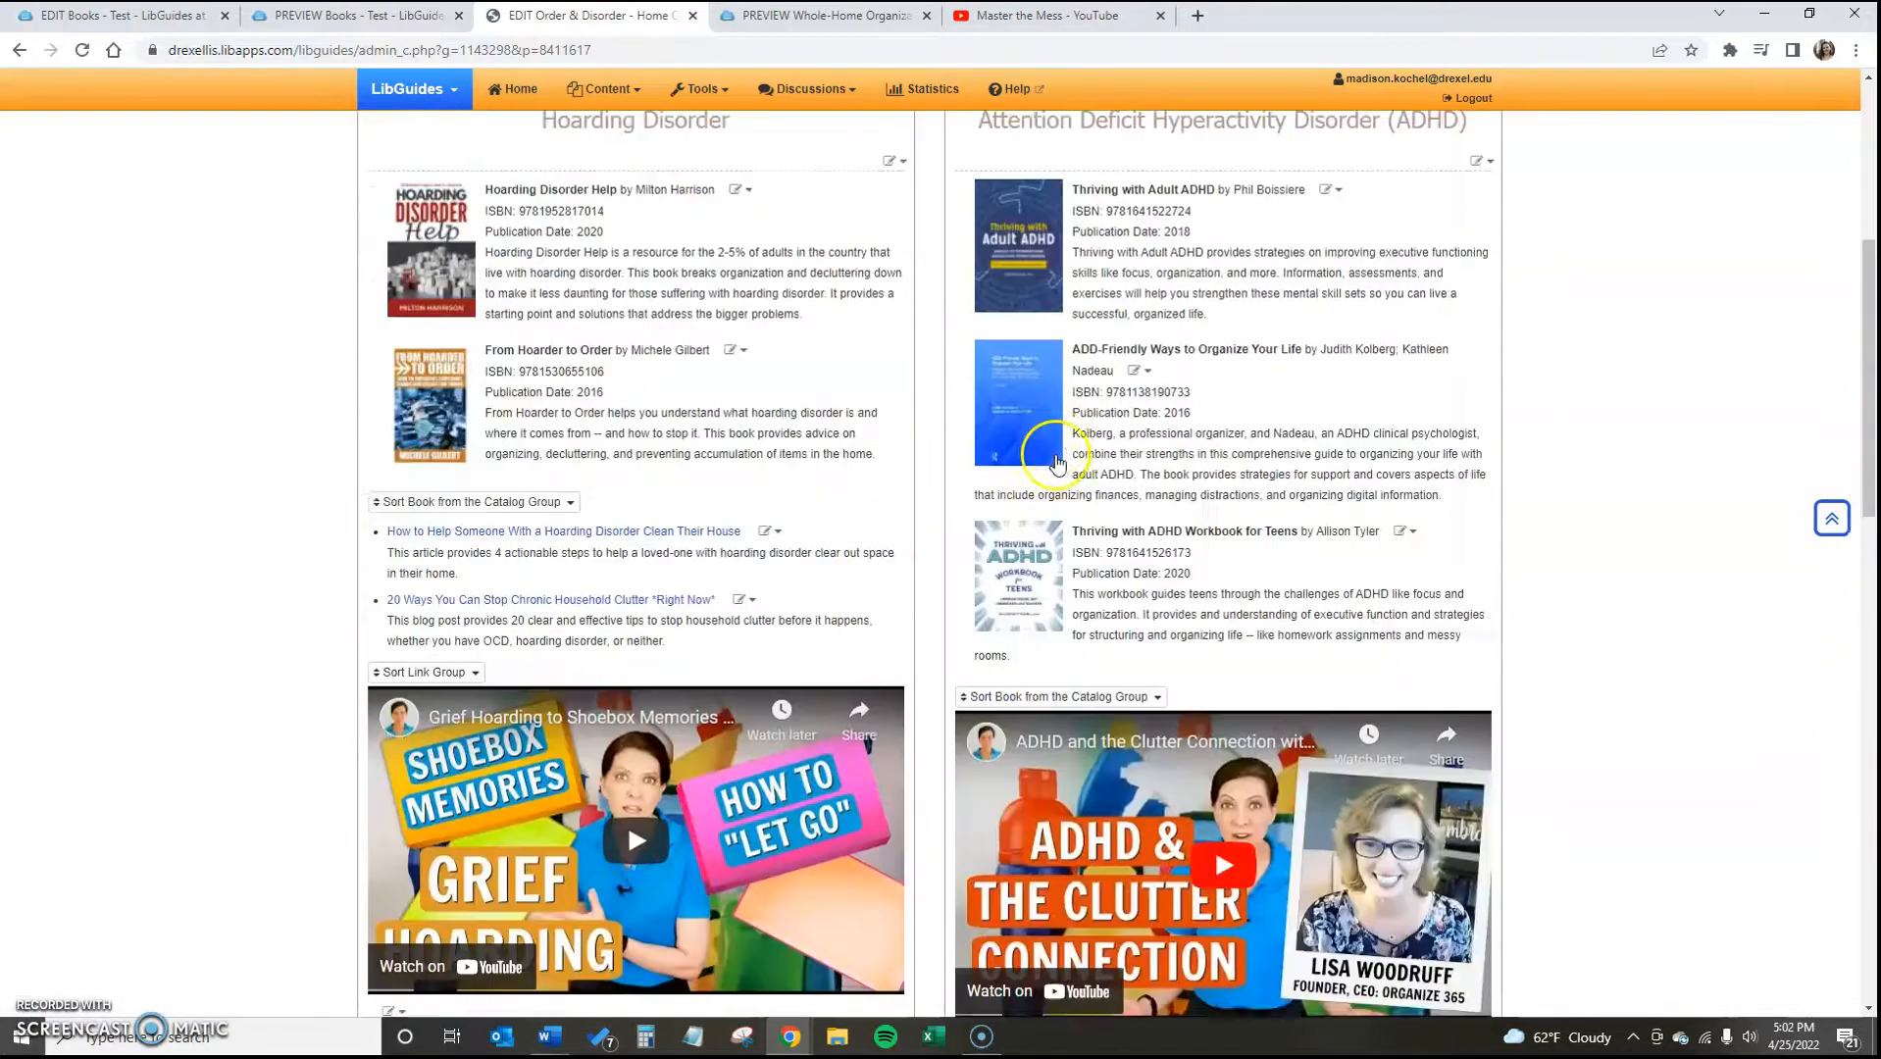
# Examine the Young Organizers page's books and embedded videos from the introduction down to the end of both columns
pyautogui.click(1220, 275)
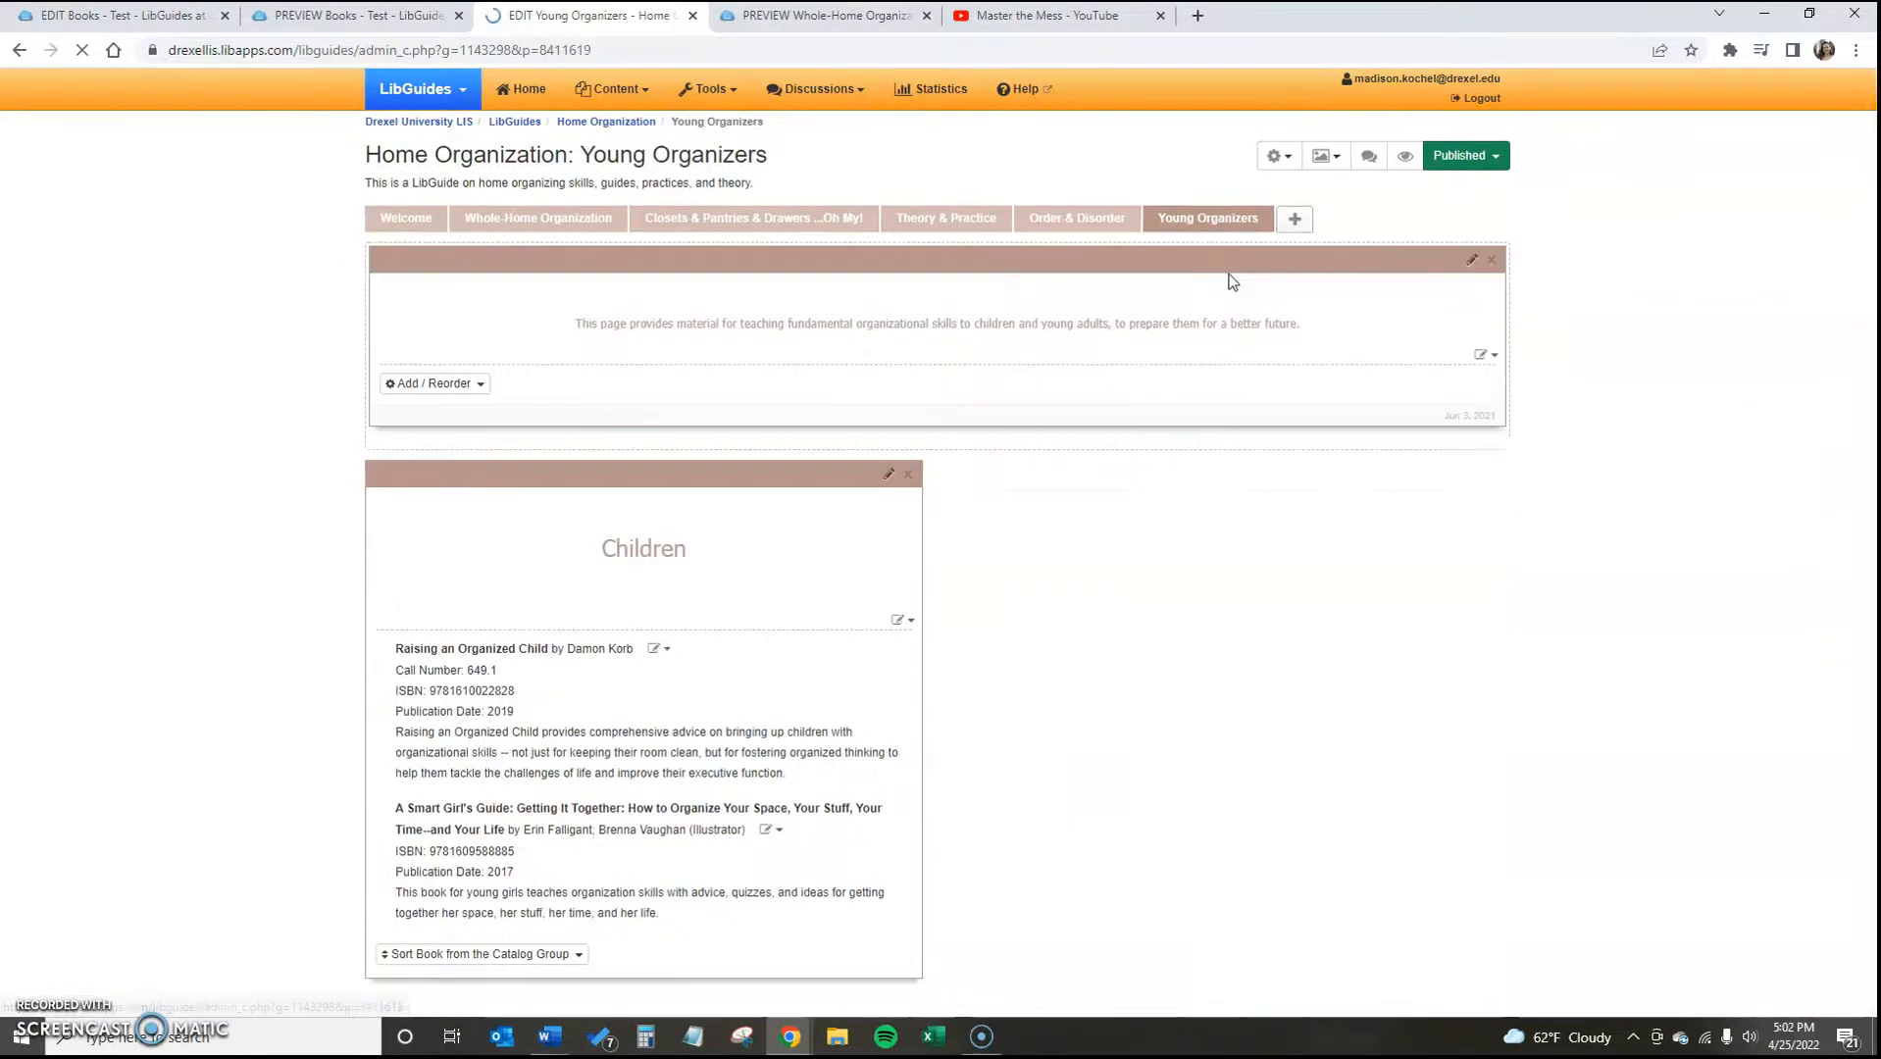
pyautogui.scroll(-5, 1240, 312)
pyautogui.scroll(-12, 1241, 312)
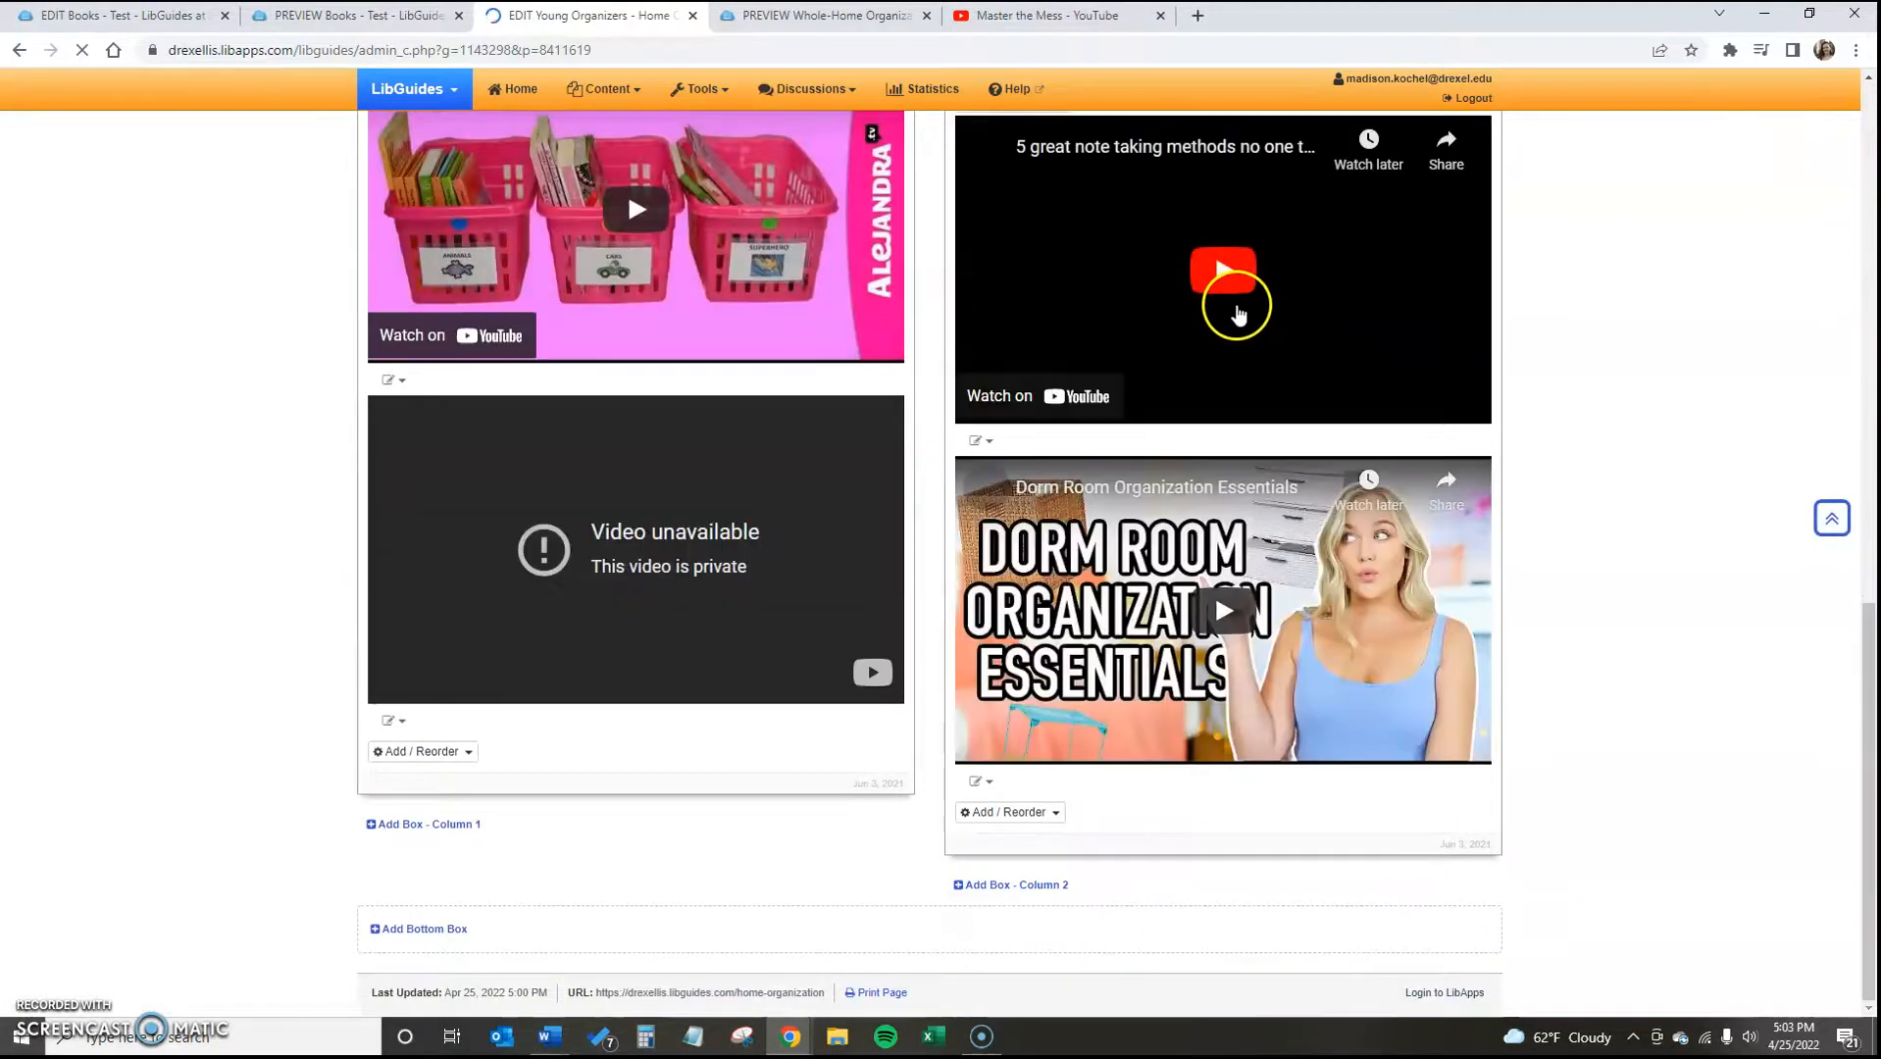
pyautogui.scroll(12, 1240, 309)
pyautogui.scroll(3, 1247, 315)
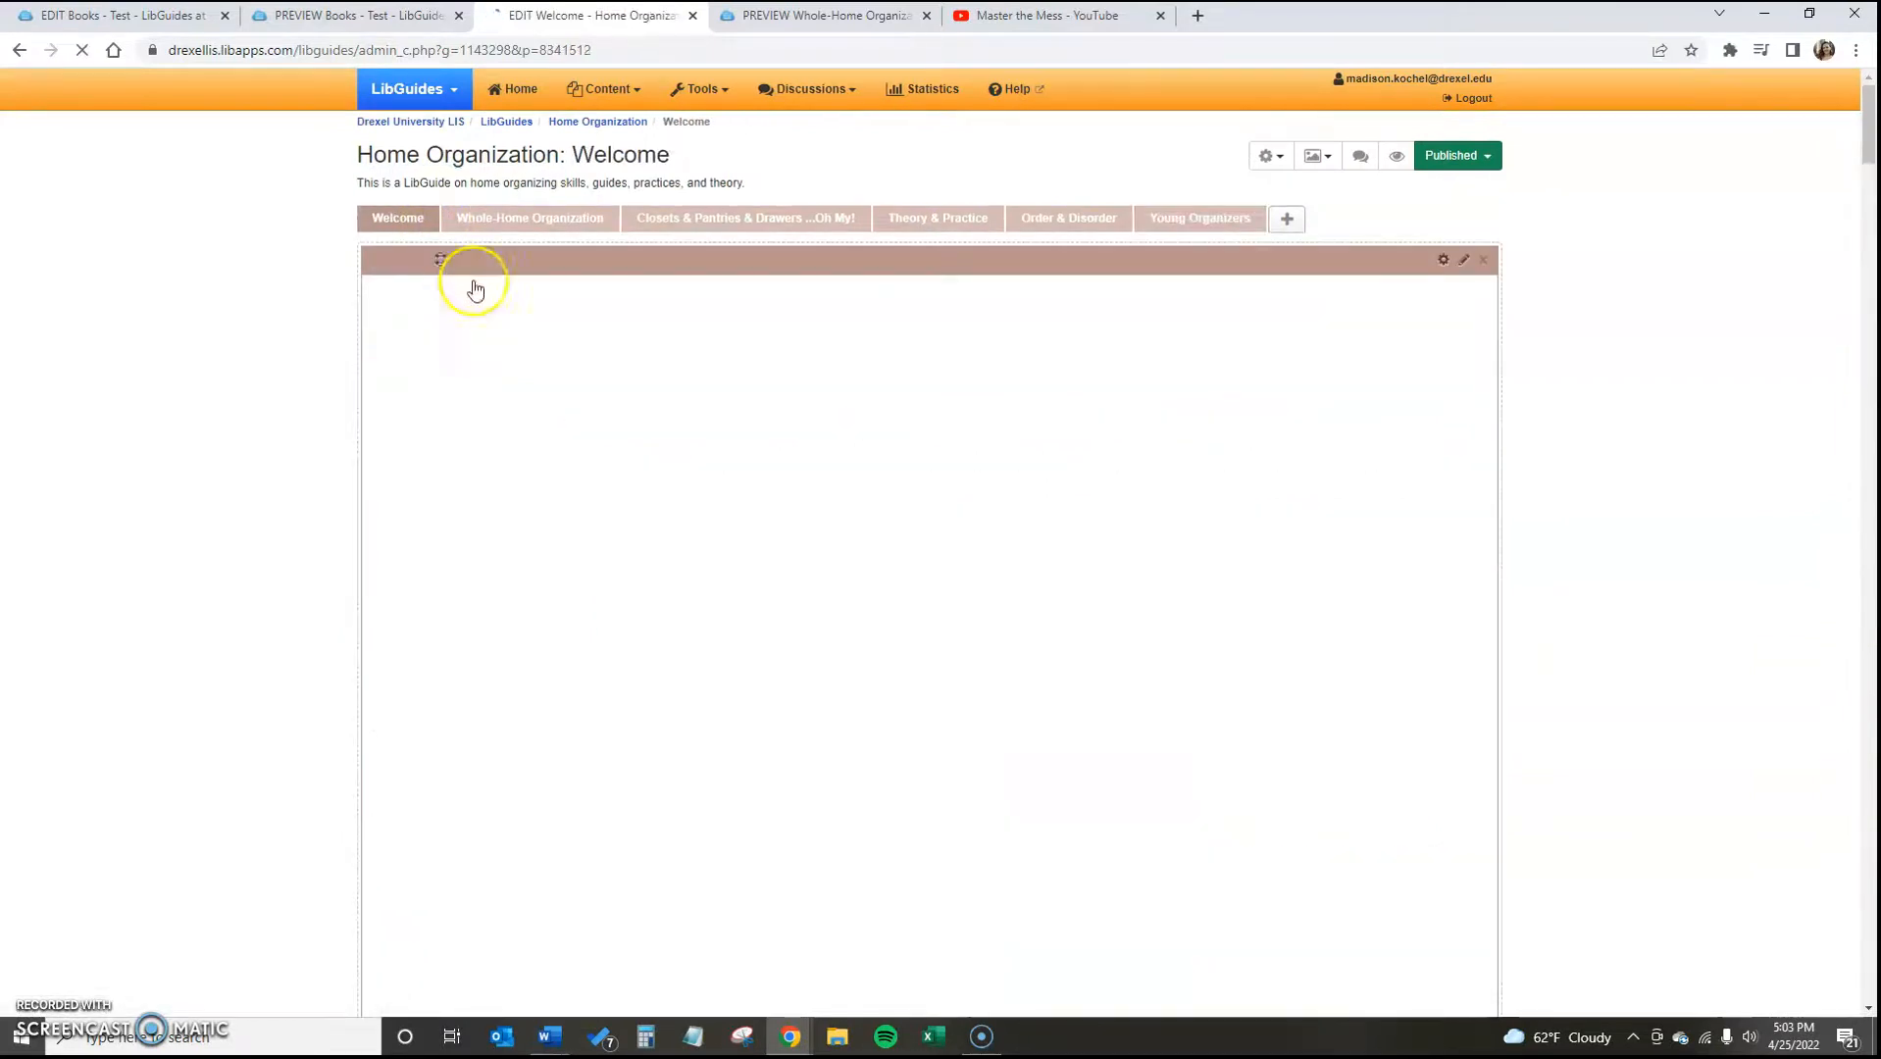
# Review the source attribution text in the Welcome page's bottom box, highlighting it without editing
pyautogui.scroll(-5, 586, 426)
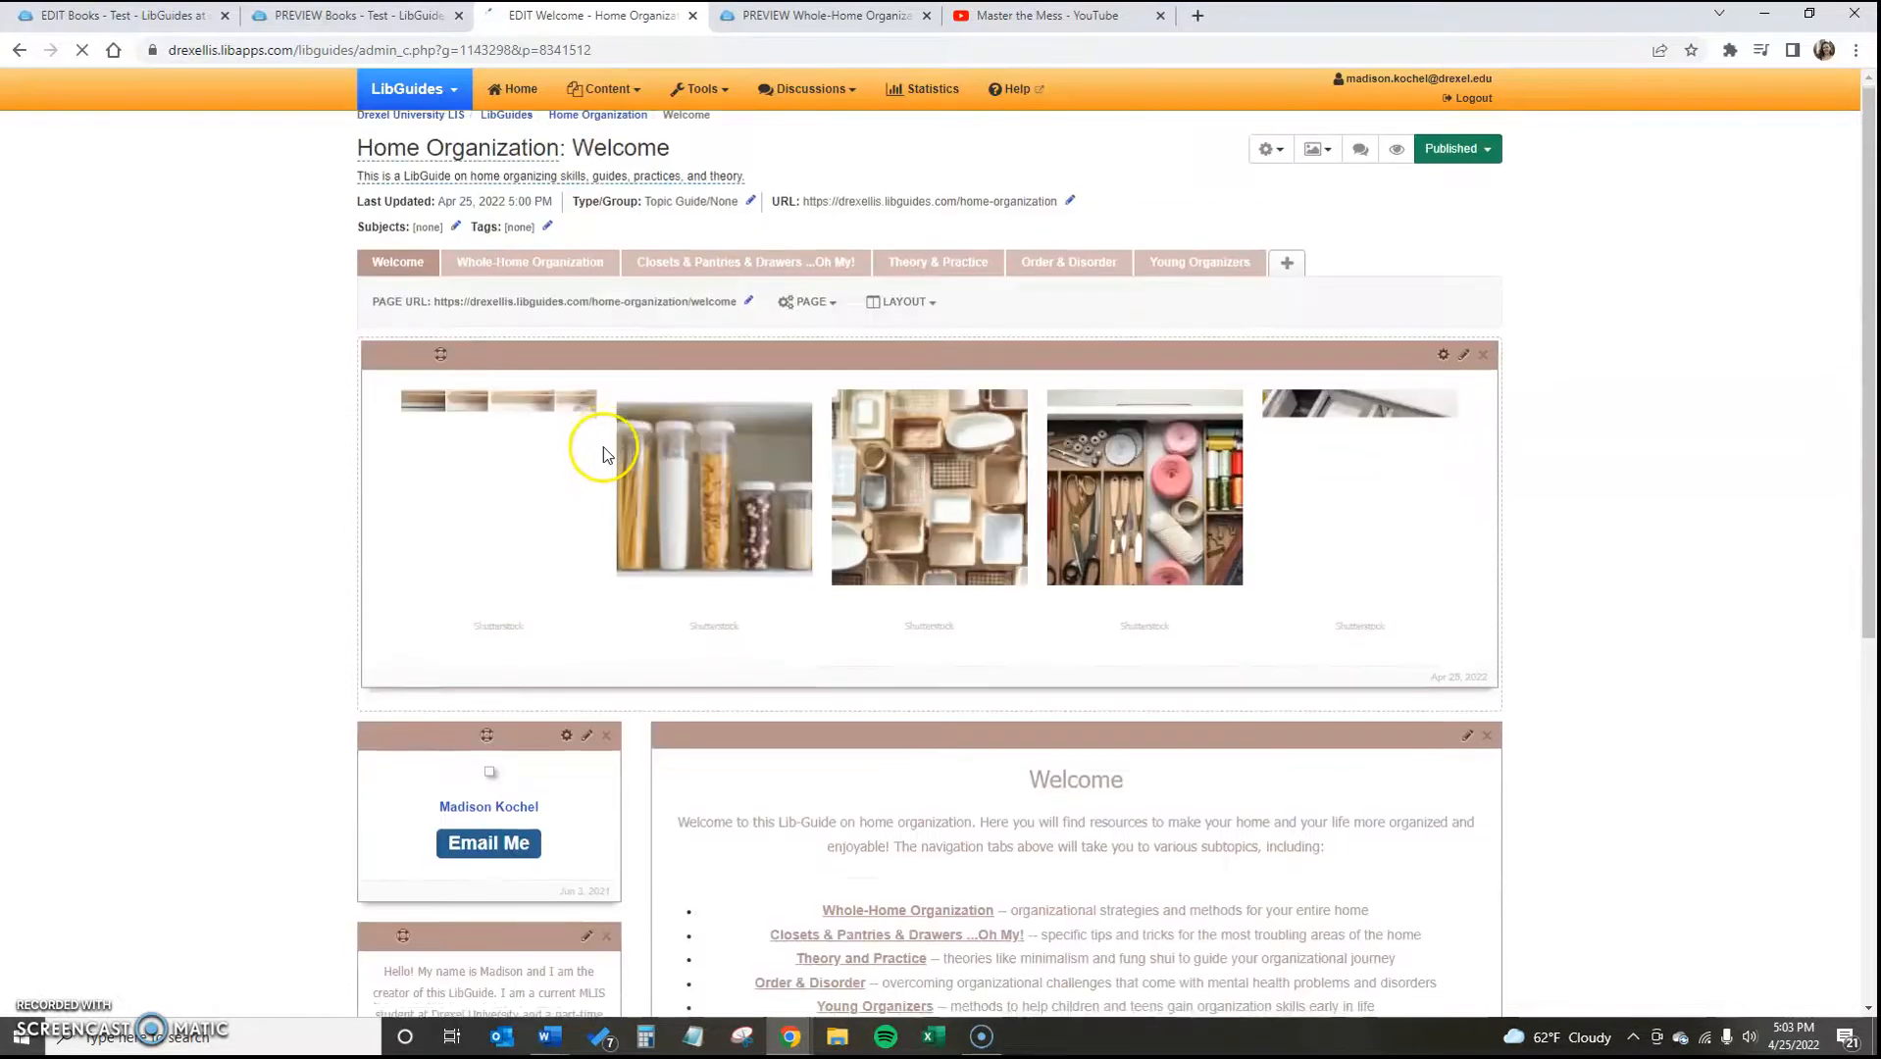
pyautogui.scroll(-8, 602, 449)
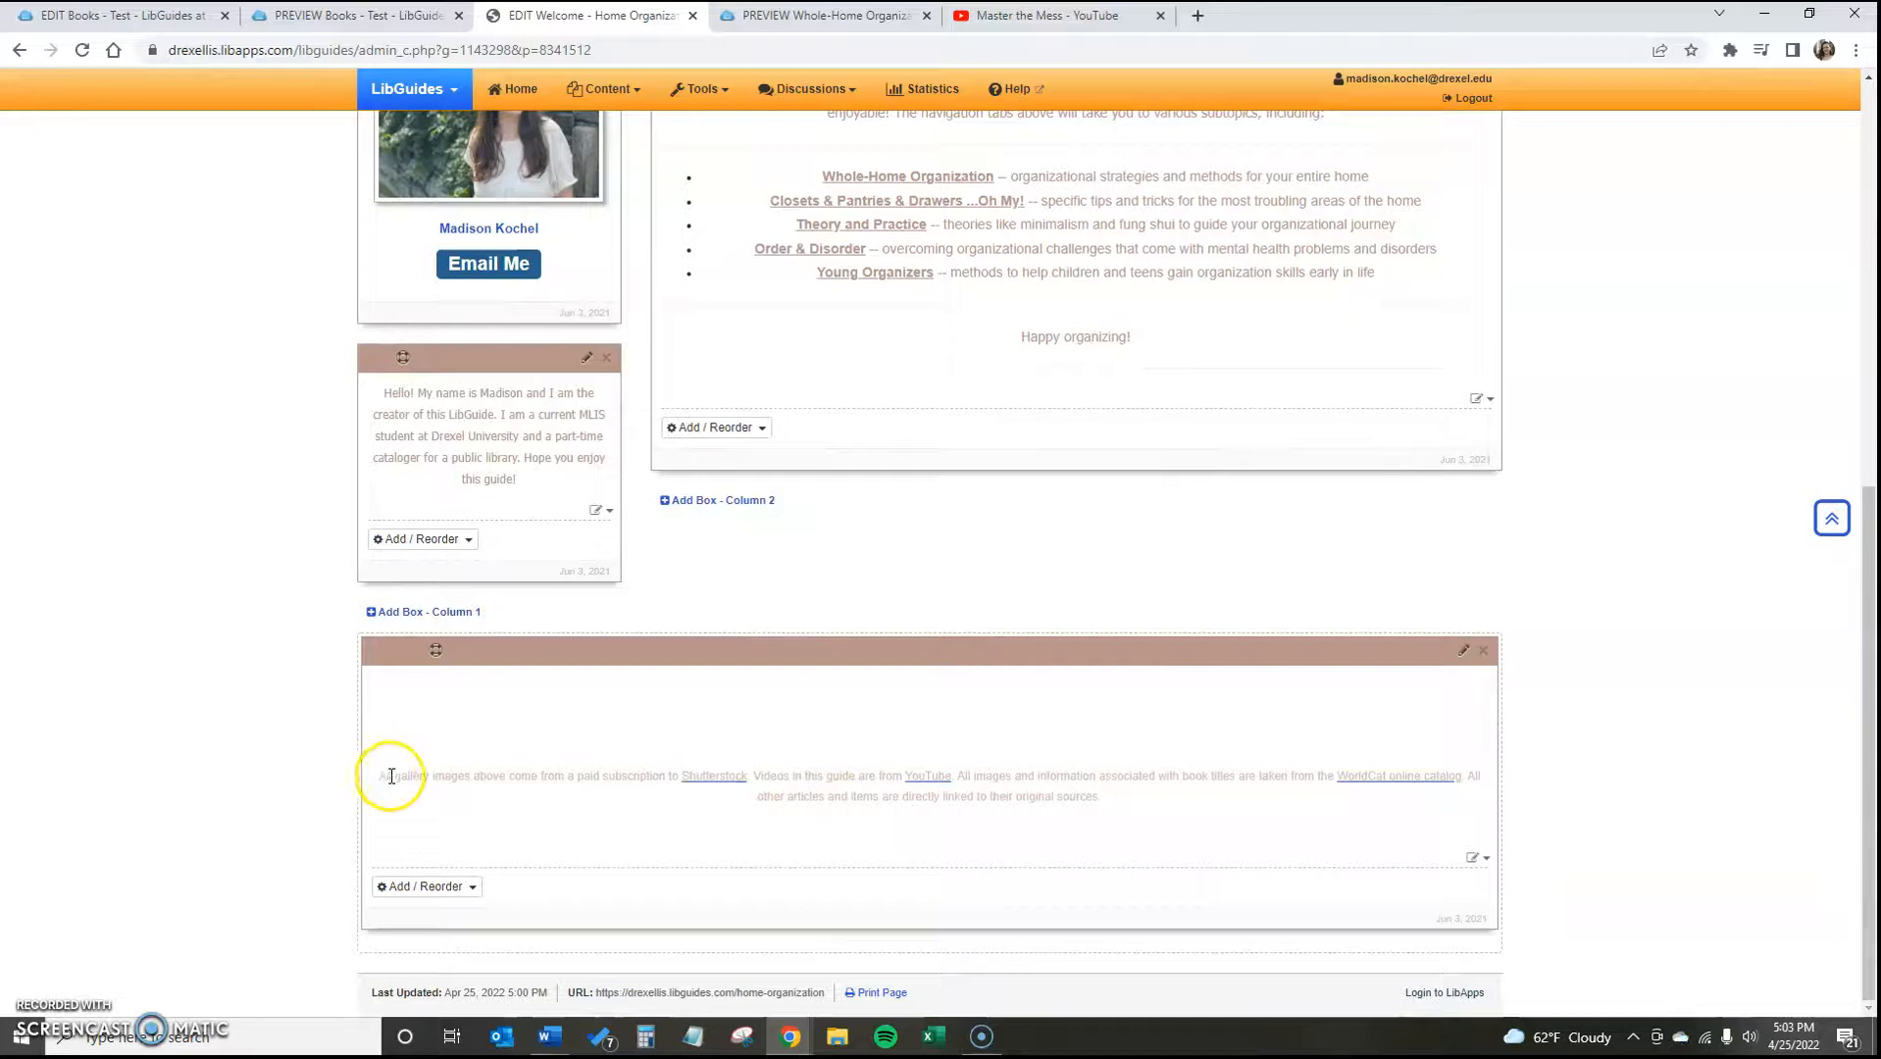
pyautogui.moveTo(604, 781); pyautogui.dragTo(1145, 831)
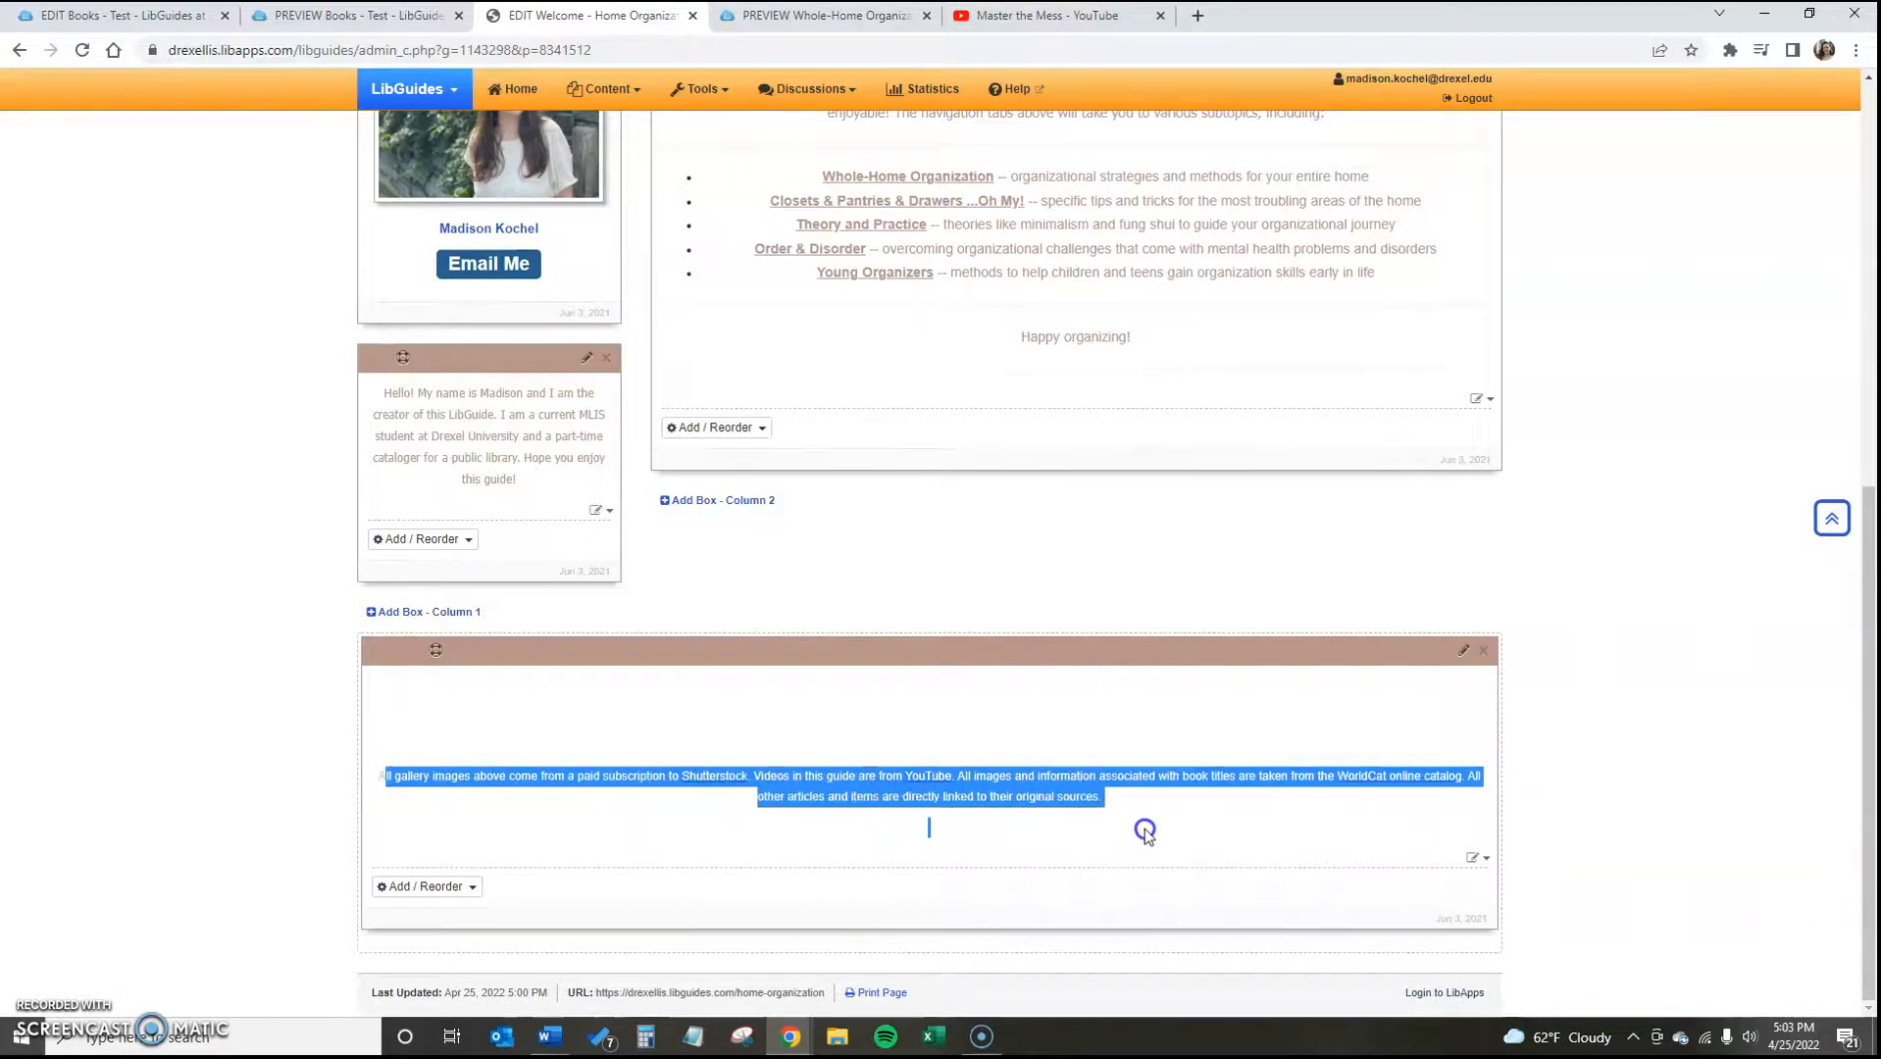
pyautogui.click(1145, 832)
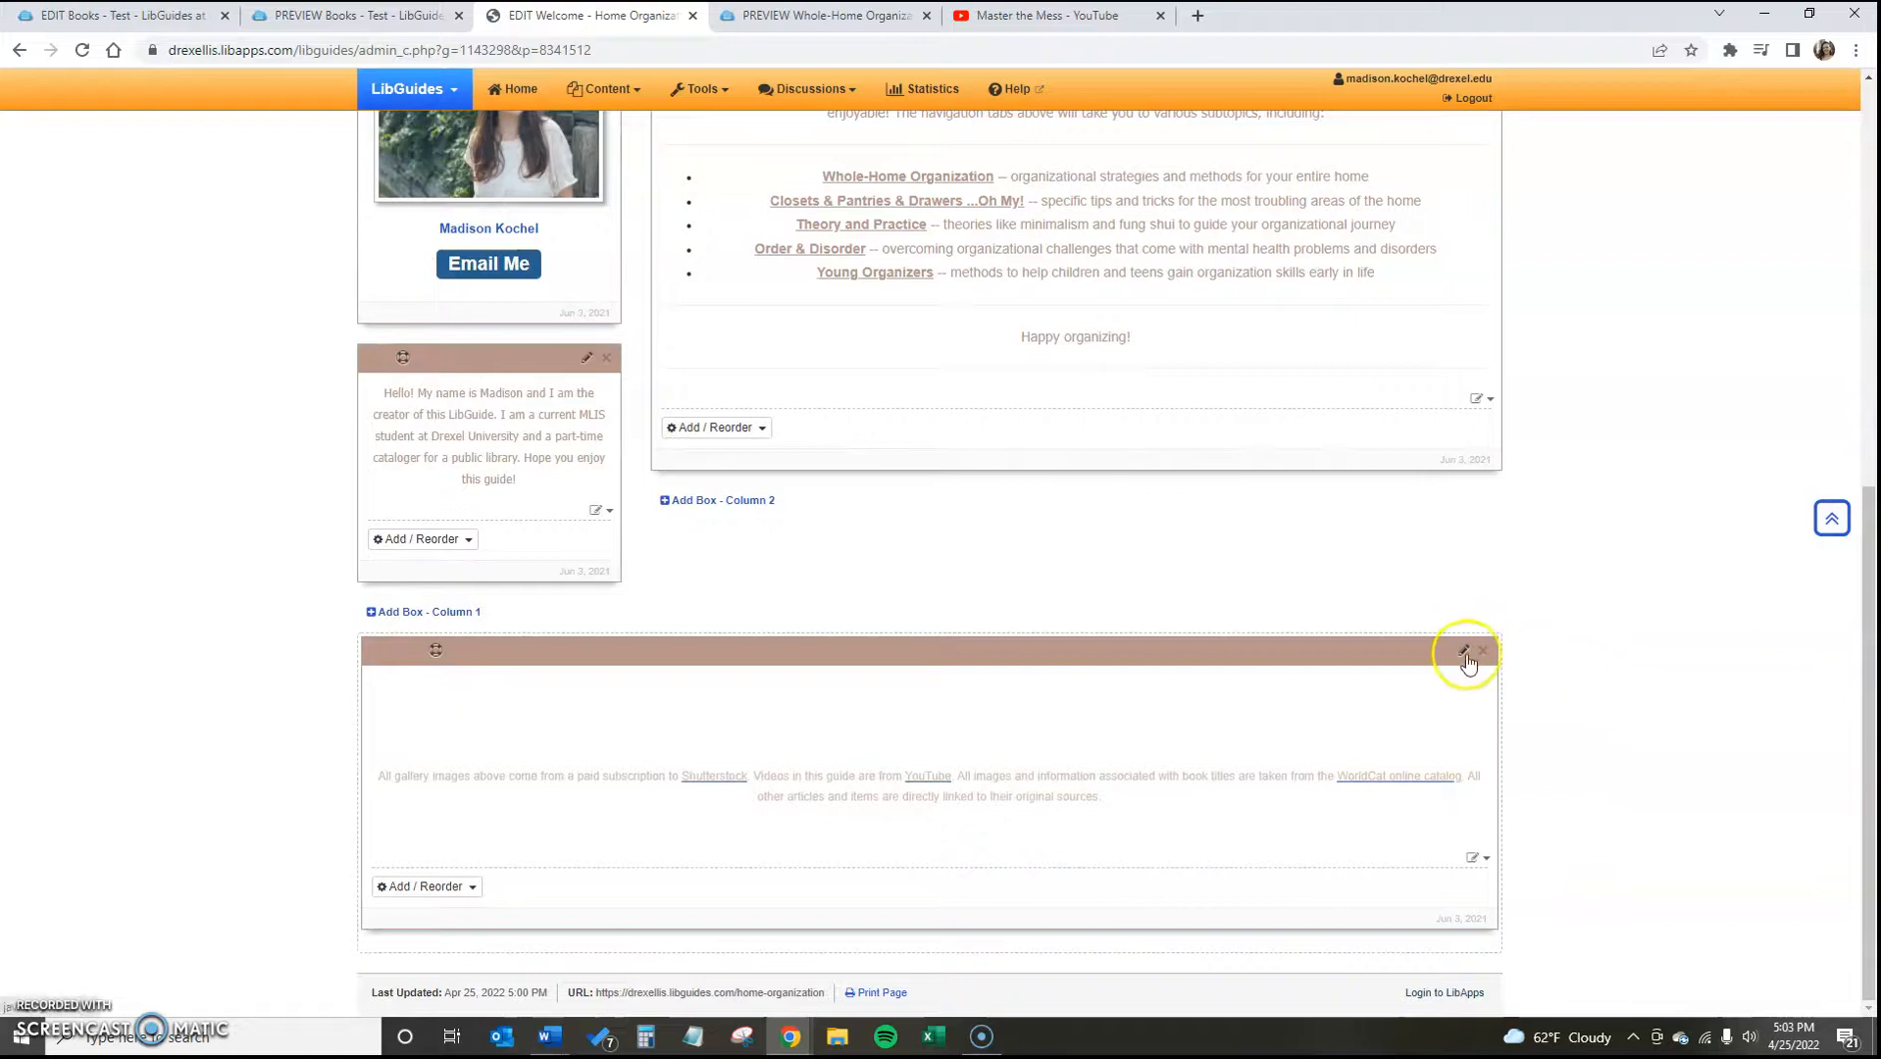
pyautogui.scroll(8, 693, 489)
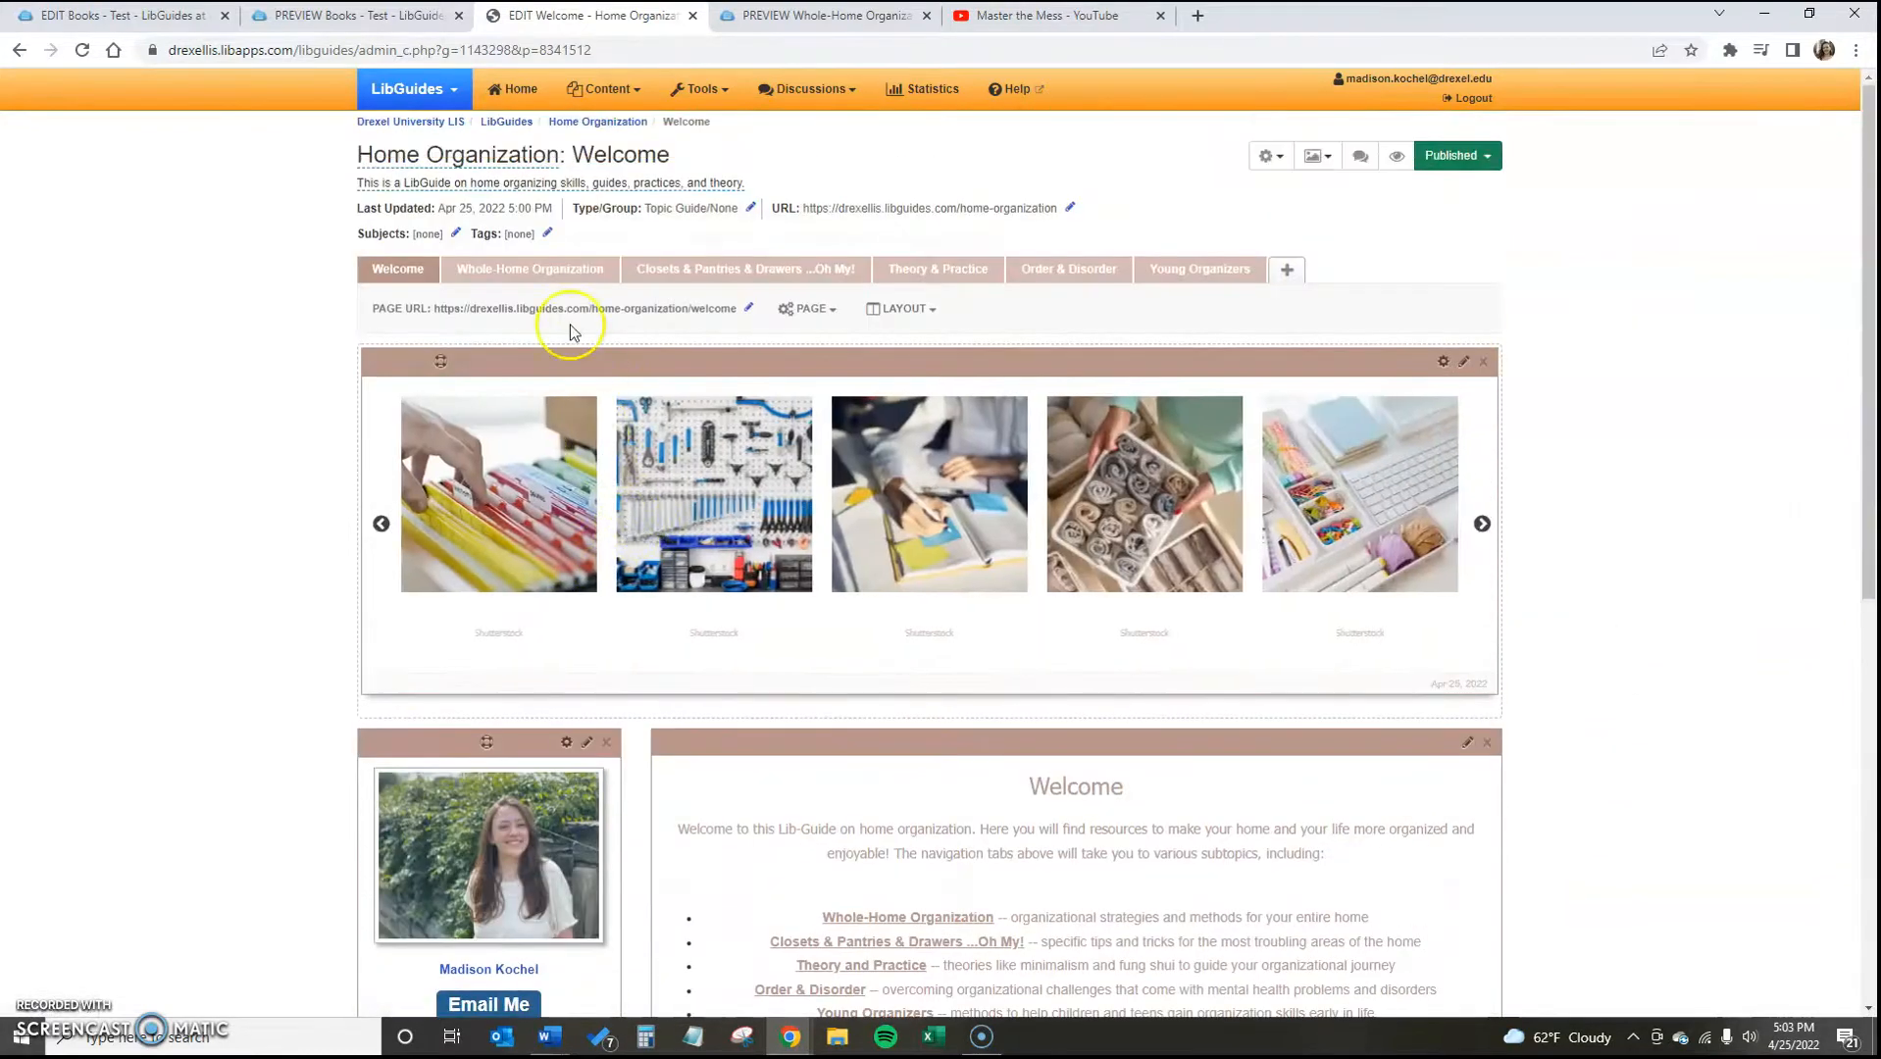
# Start a new bottom box on the Whole-Home Organization page that reuses an existing box from the Home Organization guide
pyautogui.click(537, 271)
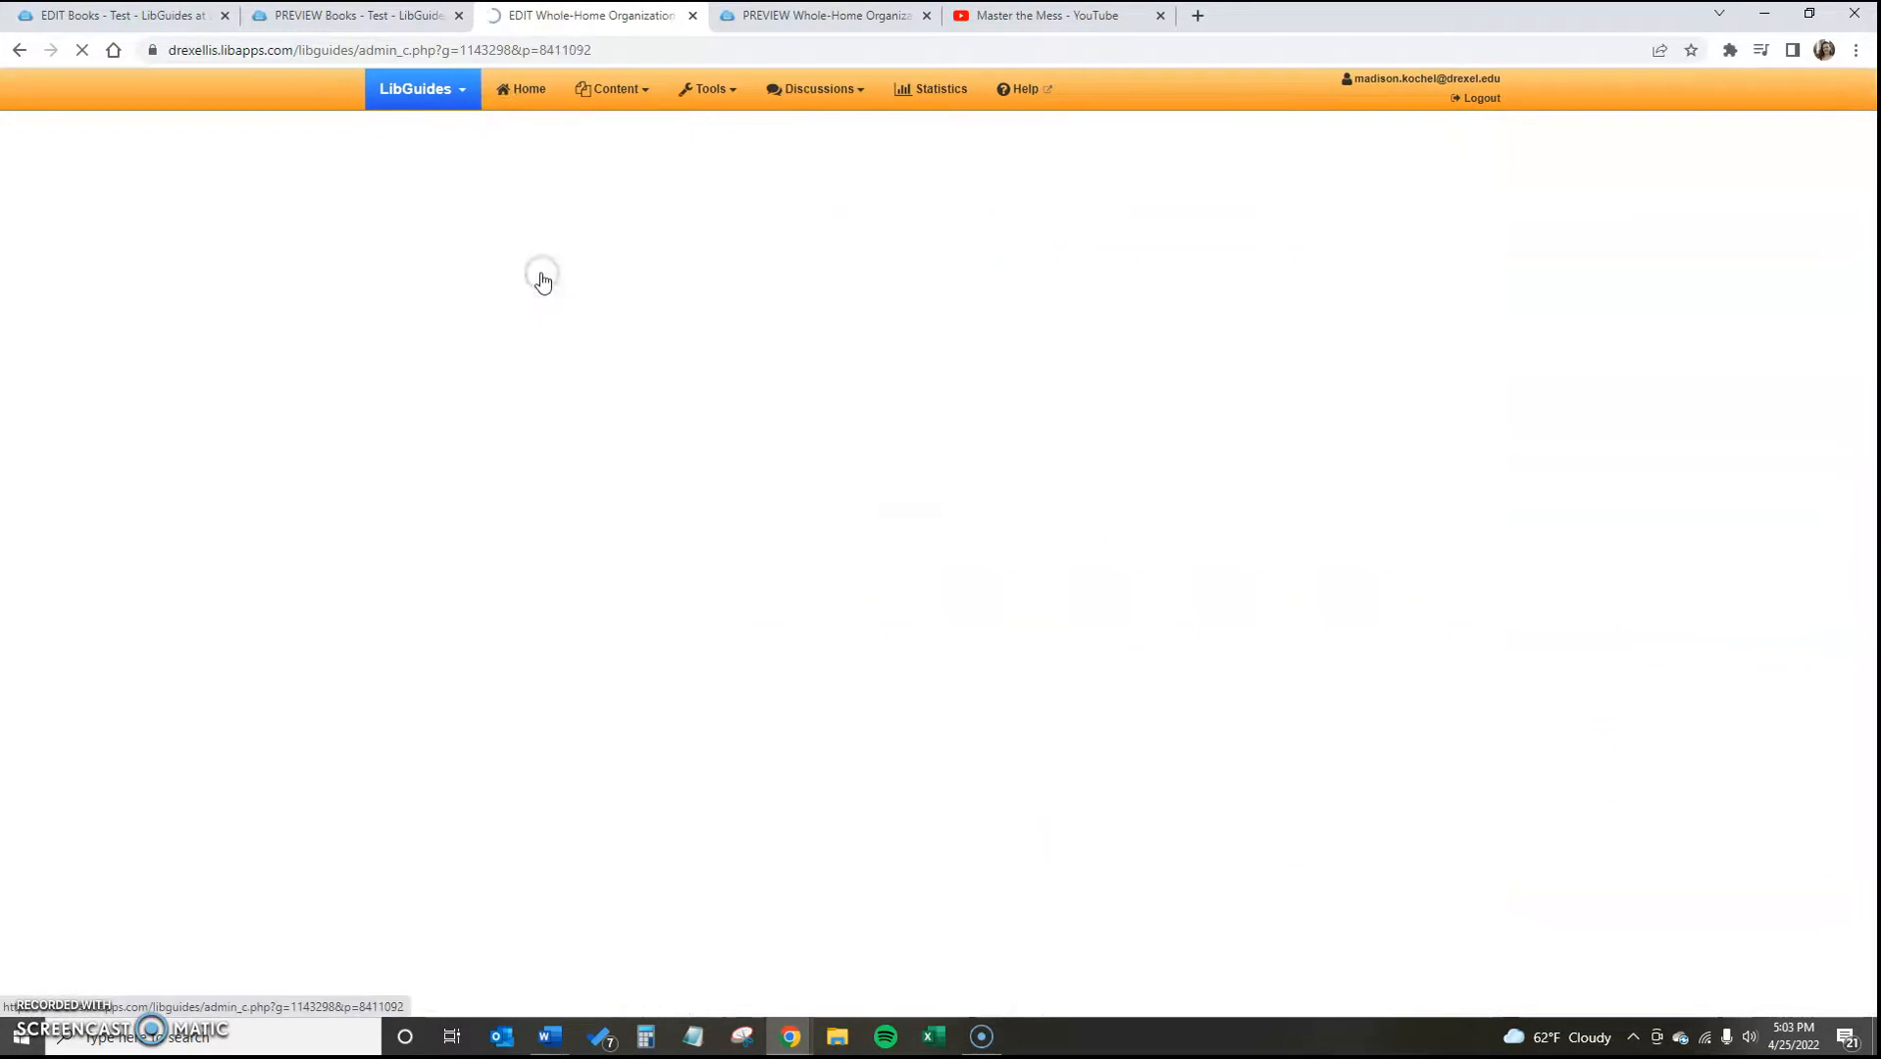
pyautogui.scroll(-5, 1020, 711)
pyautogui.scroll(-6, 1041, 733)
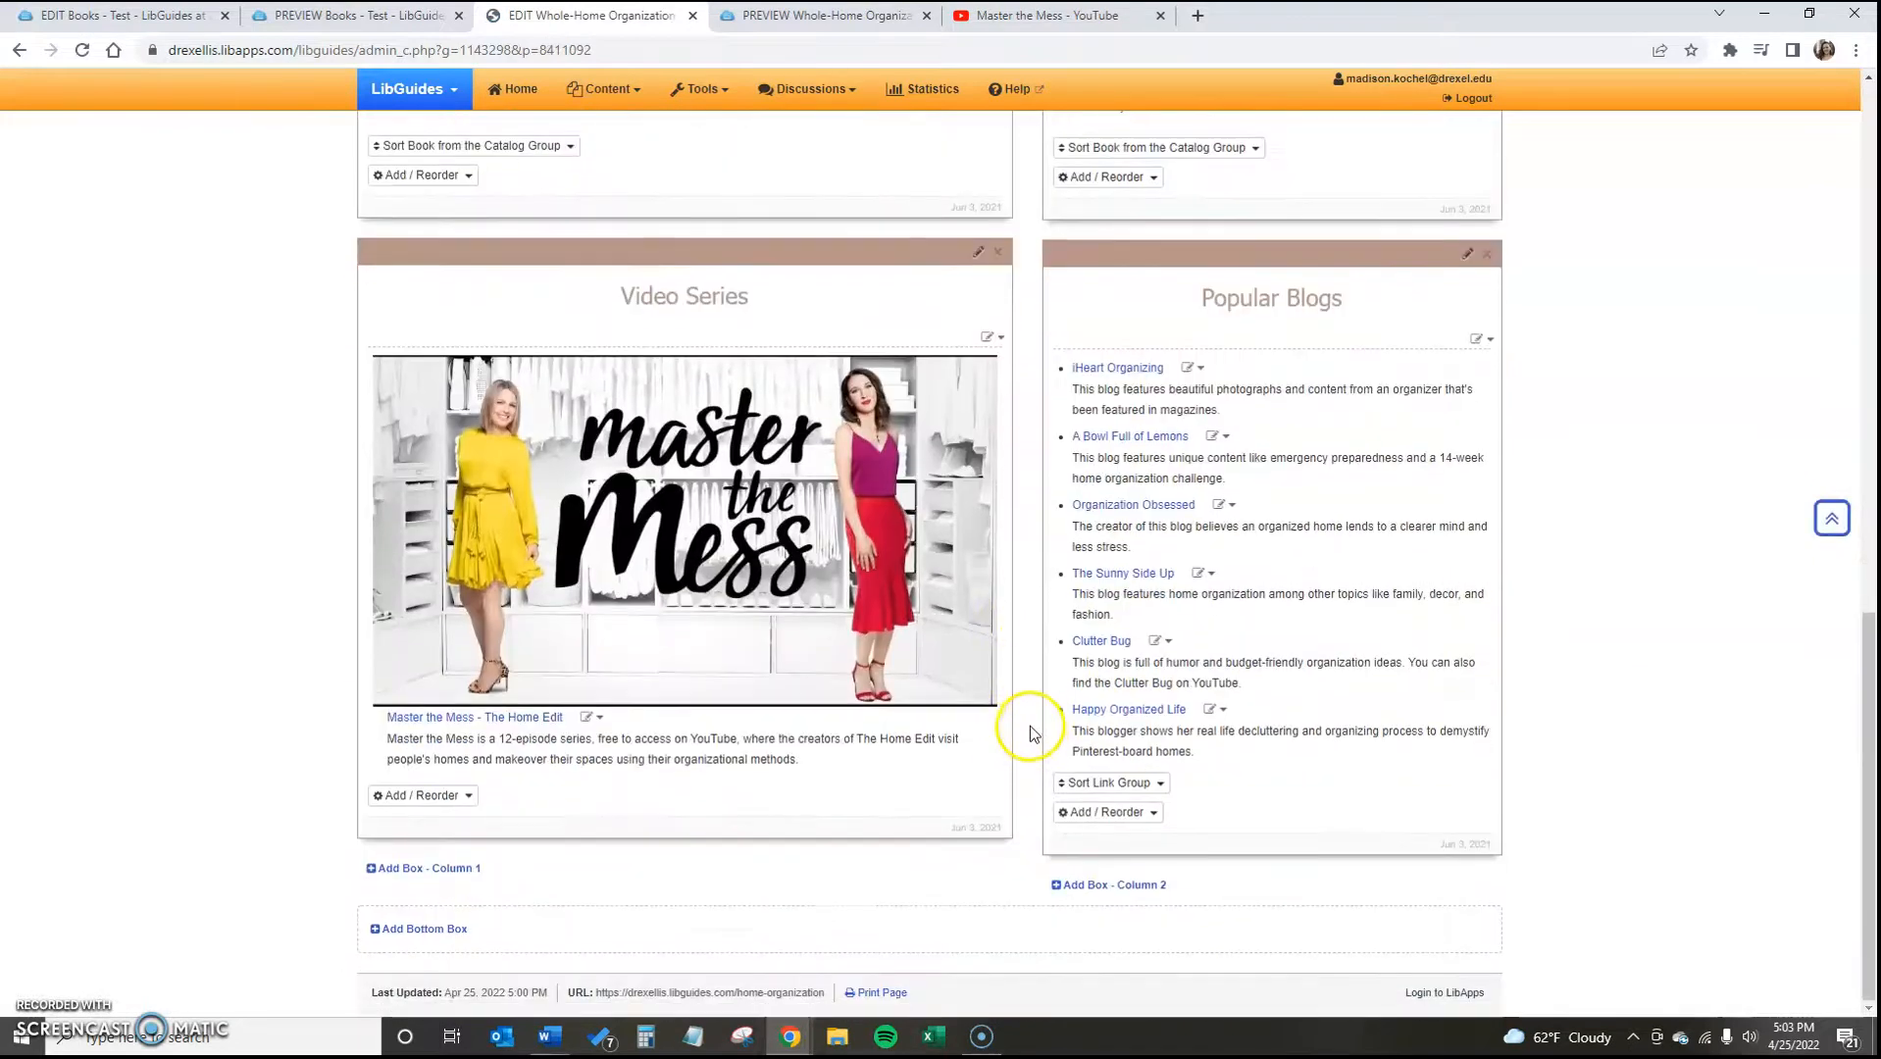
pyautogui.click(411, 931)
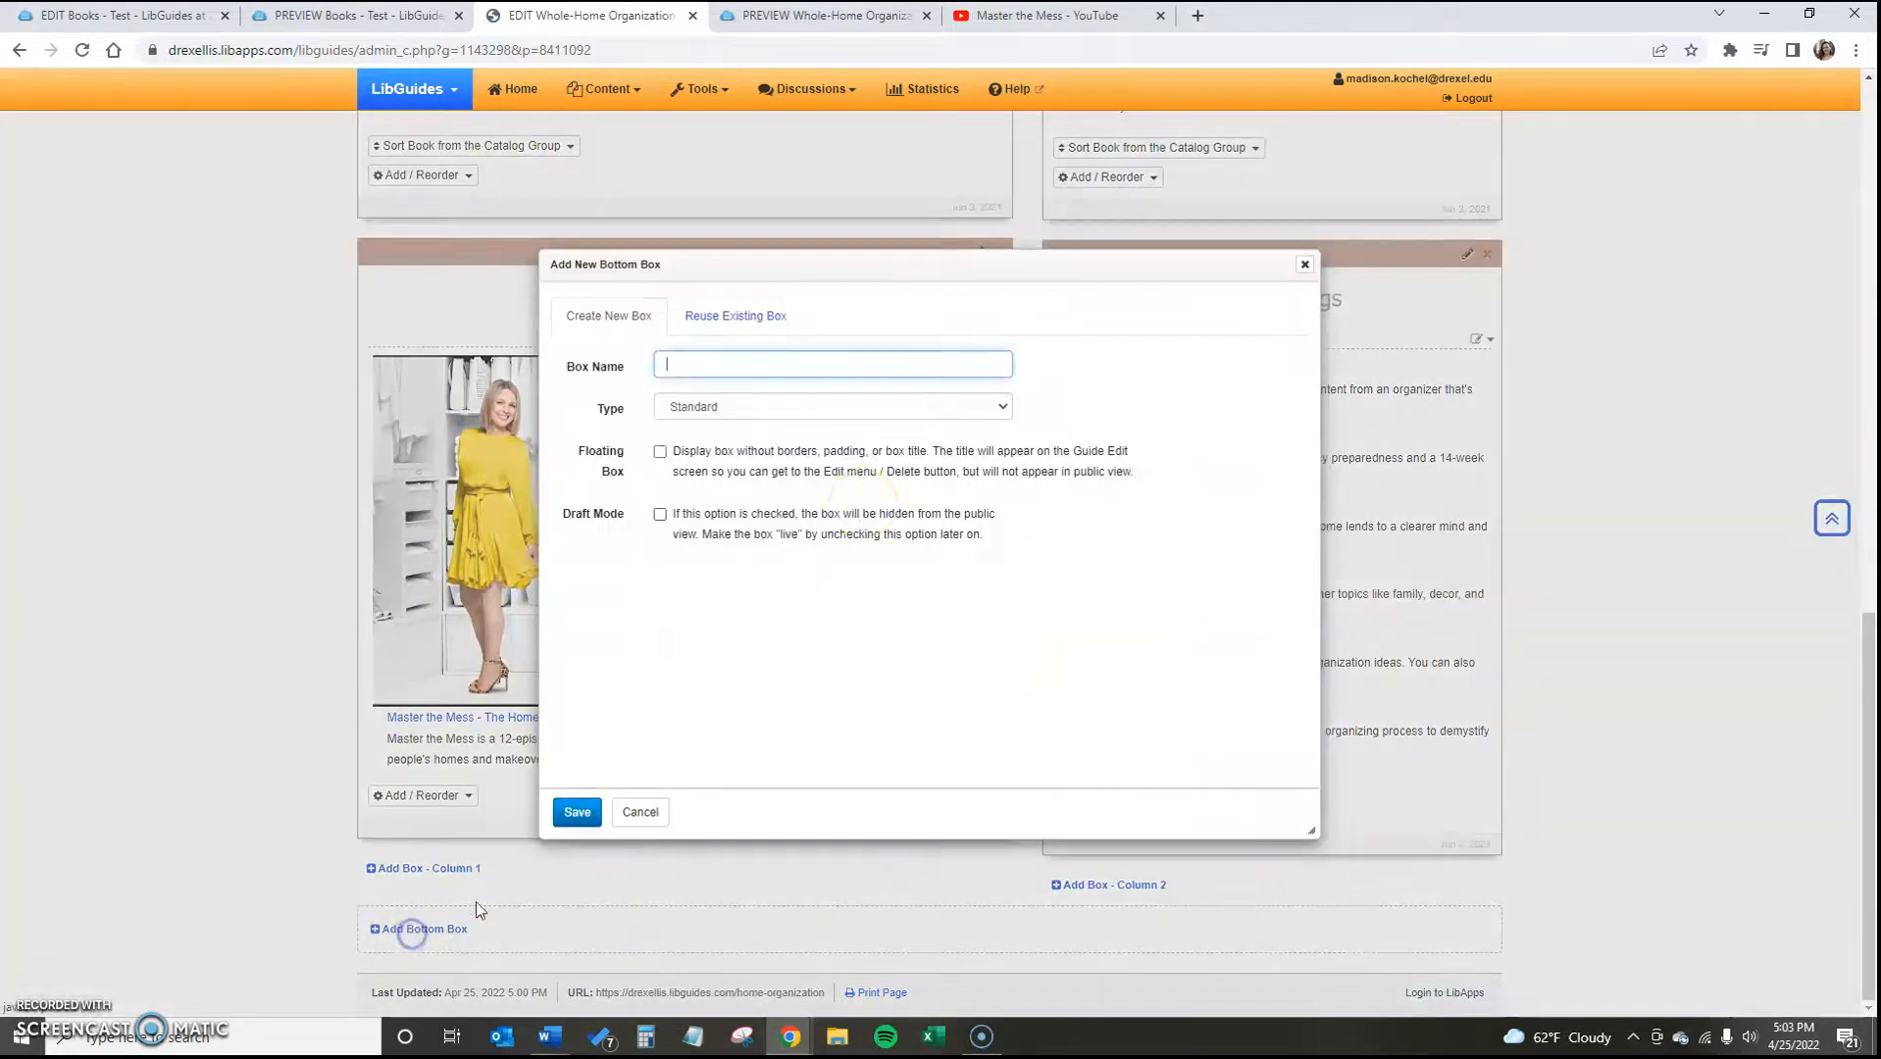
pyautogui.click(730, 326)
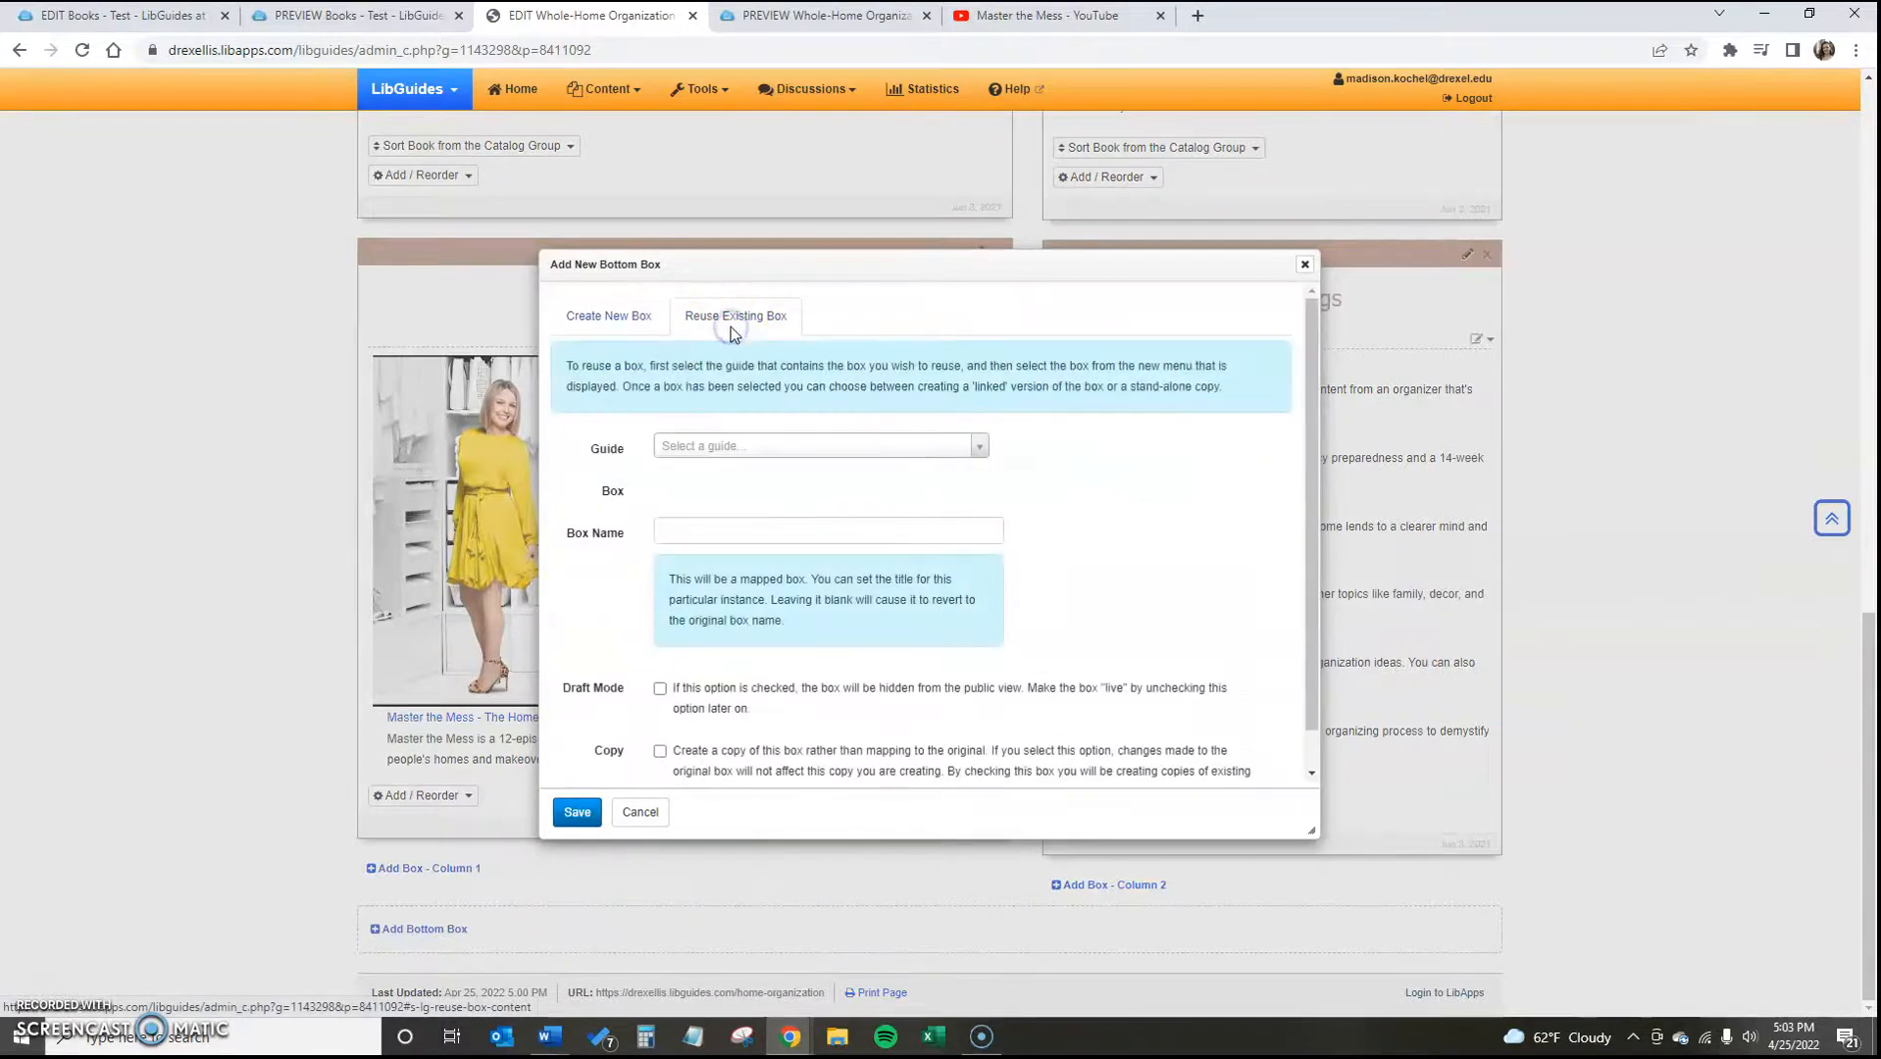
pyautogui.click(775, 447)
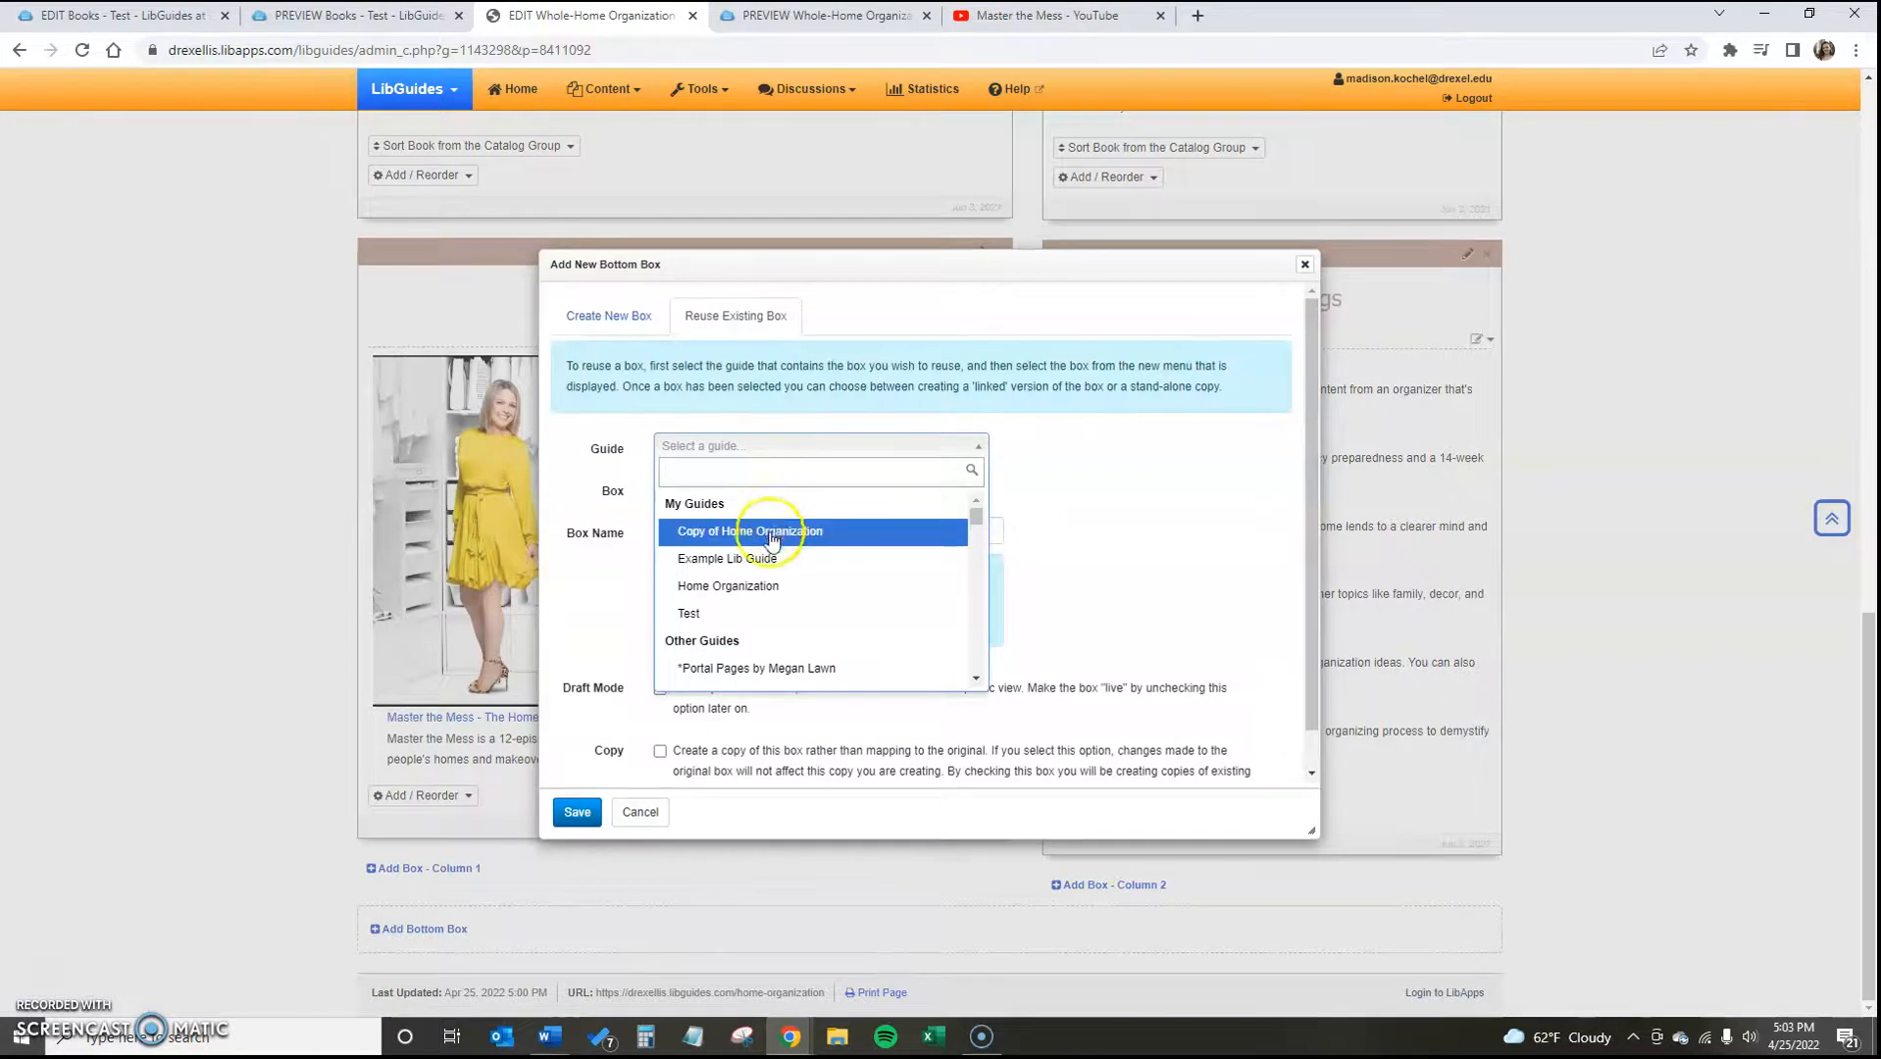
pyautogui.click(765, 588)
# Add the Home Organization guide's Sources box as a mapped bottom box, leaving its name blank and the draft and copy options off
pyautogui.click(766, 487)
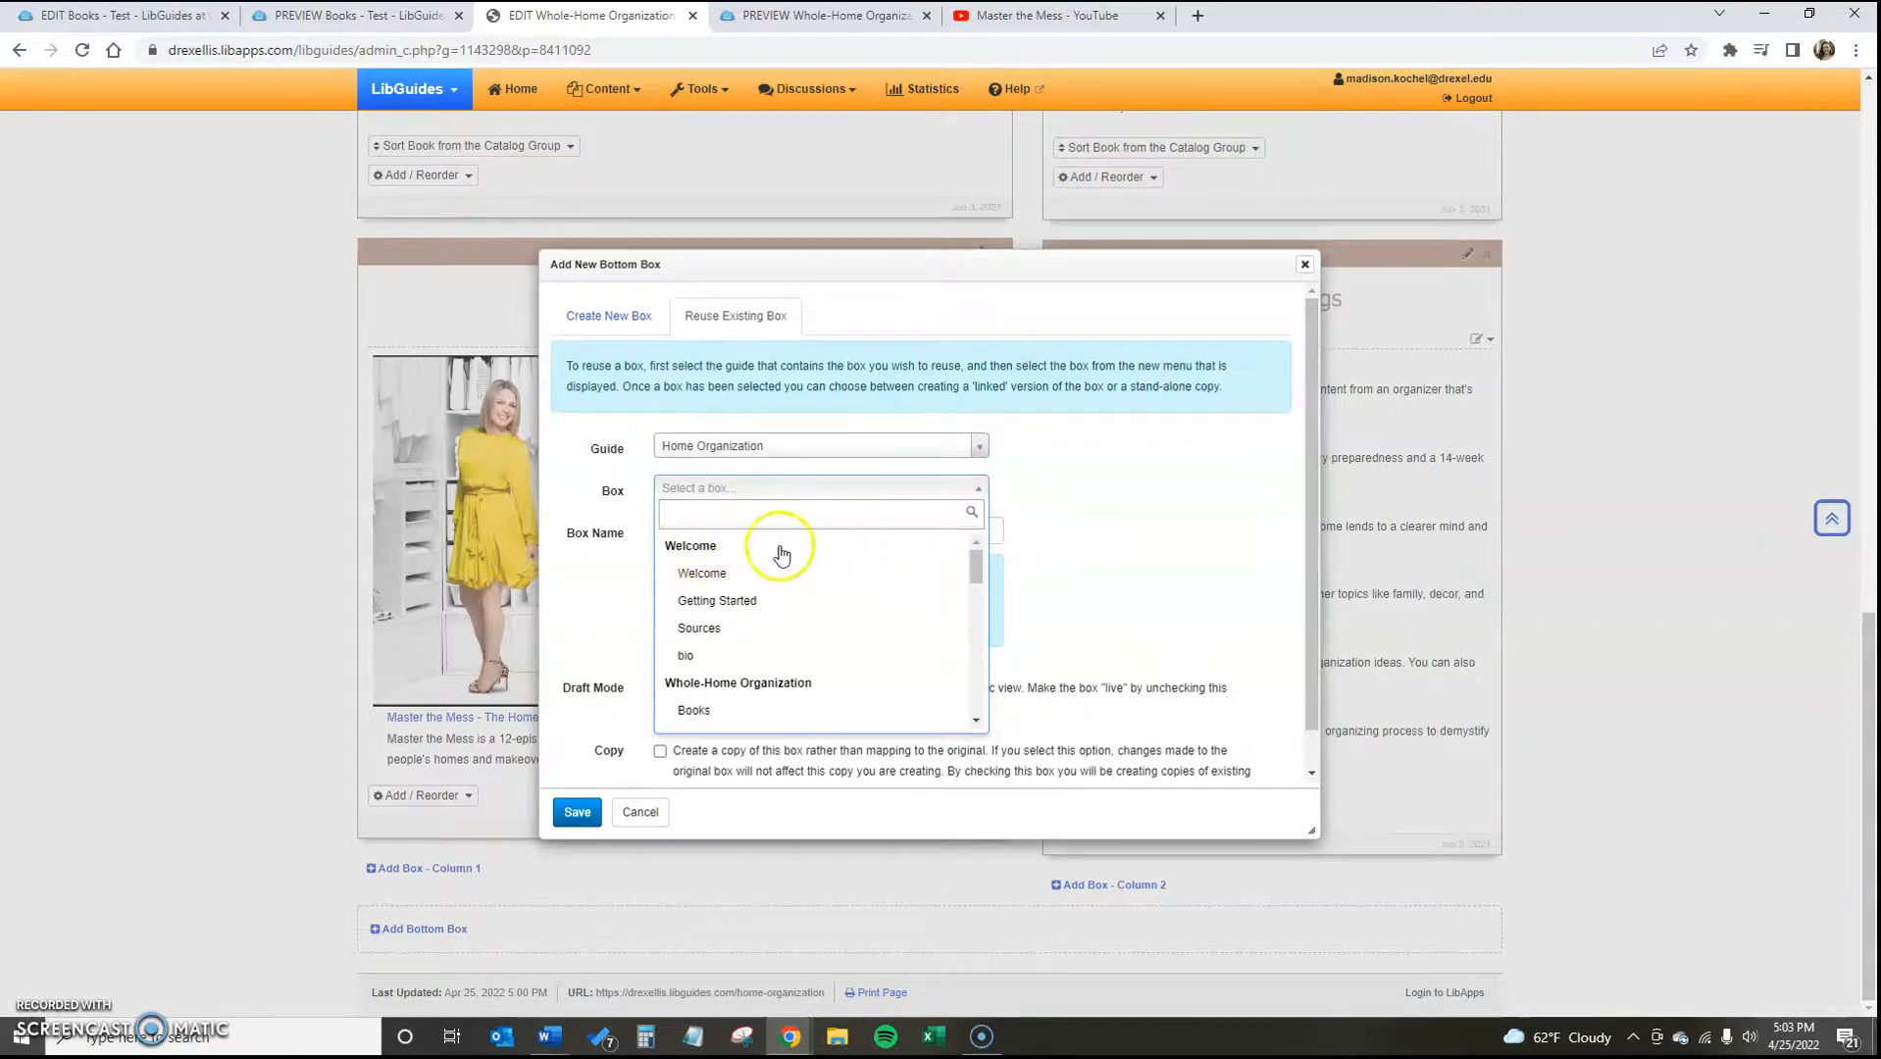
pyautogui.scroll(-5, 740, 628)
pyautogui.scroll(10, 750, 677)
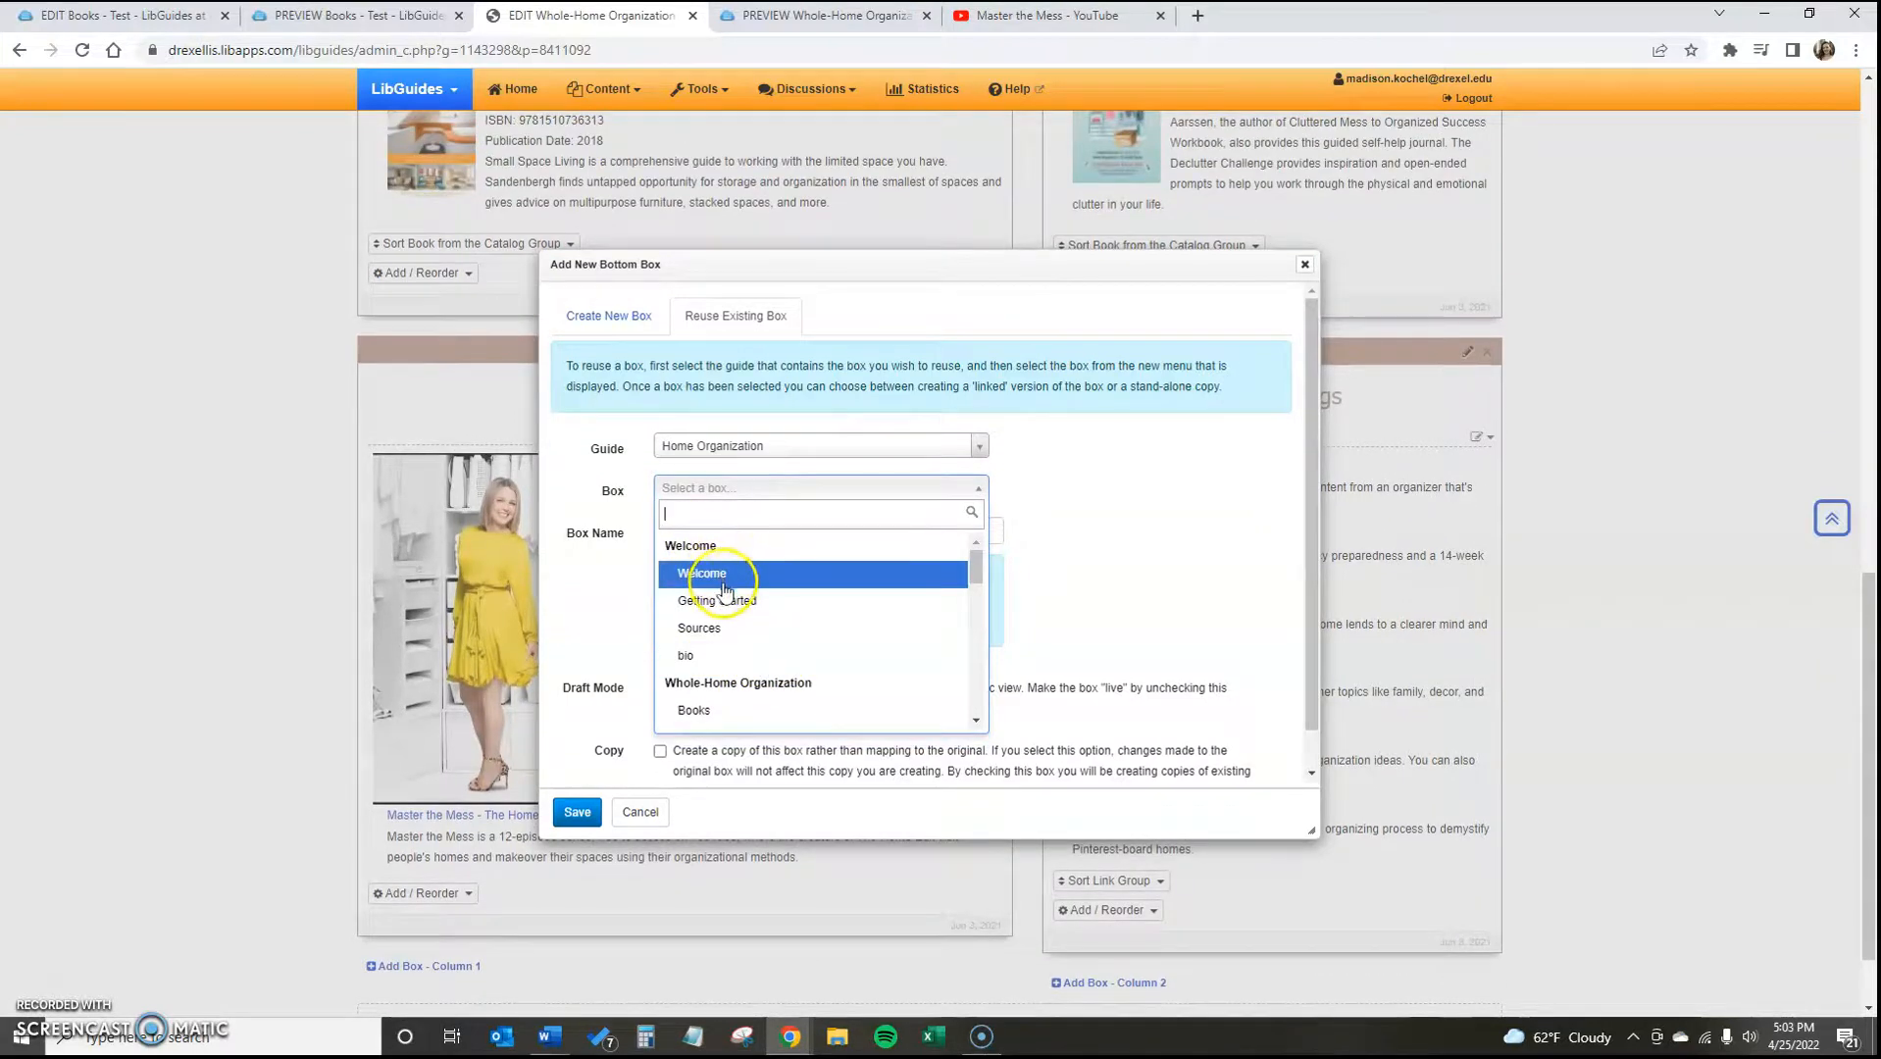
pyautogui.click(710, 635)
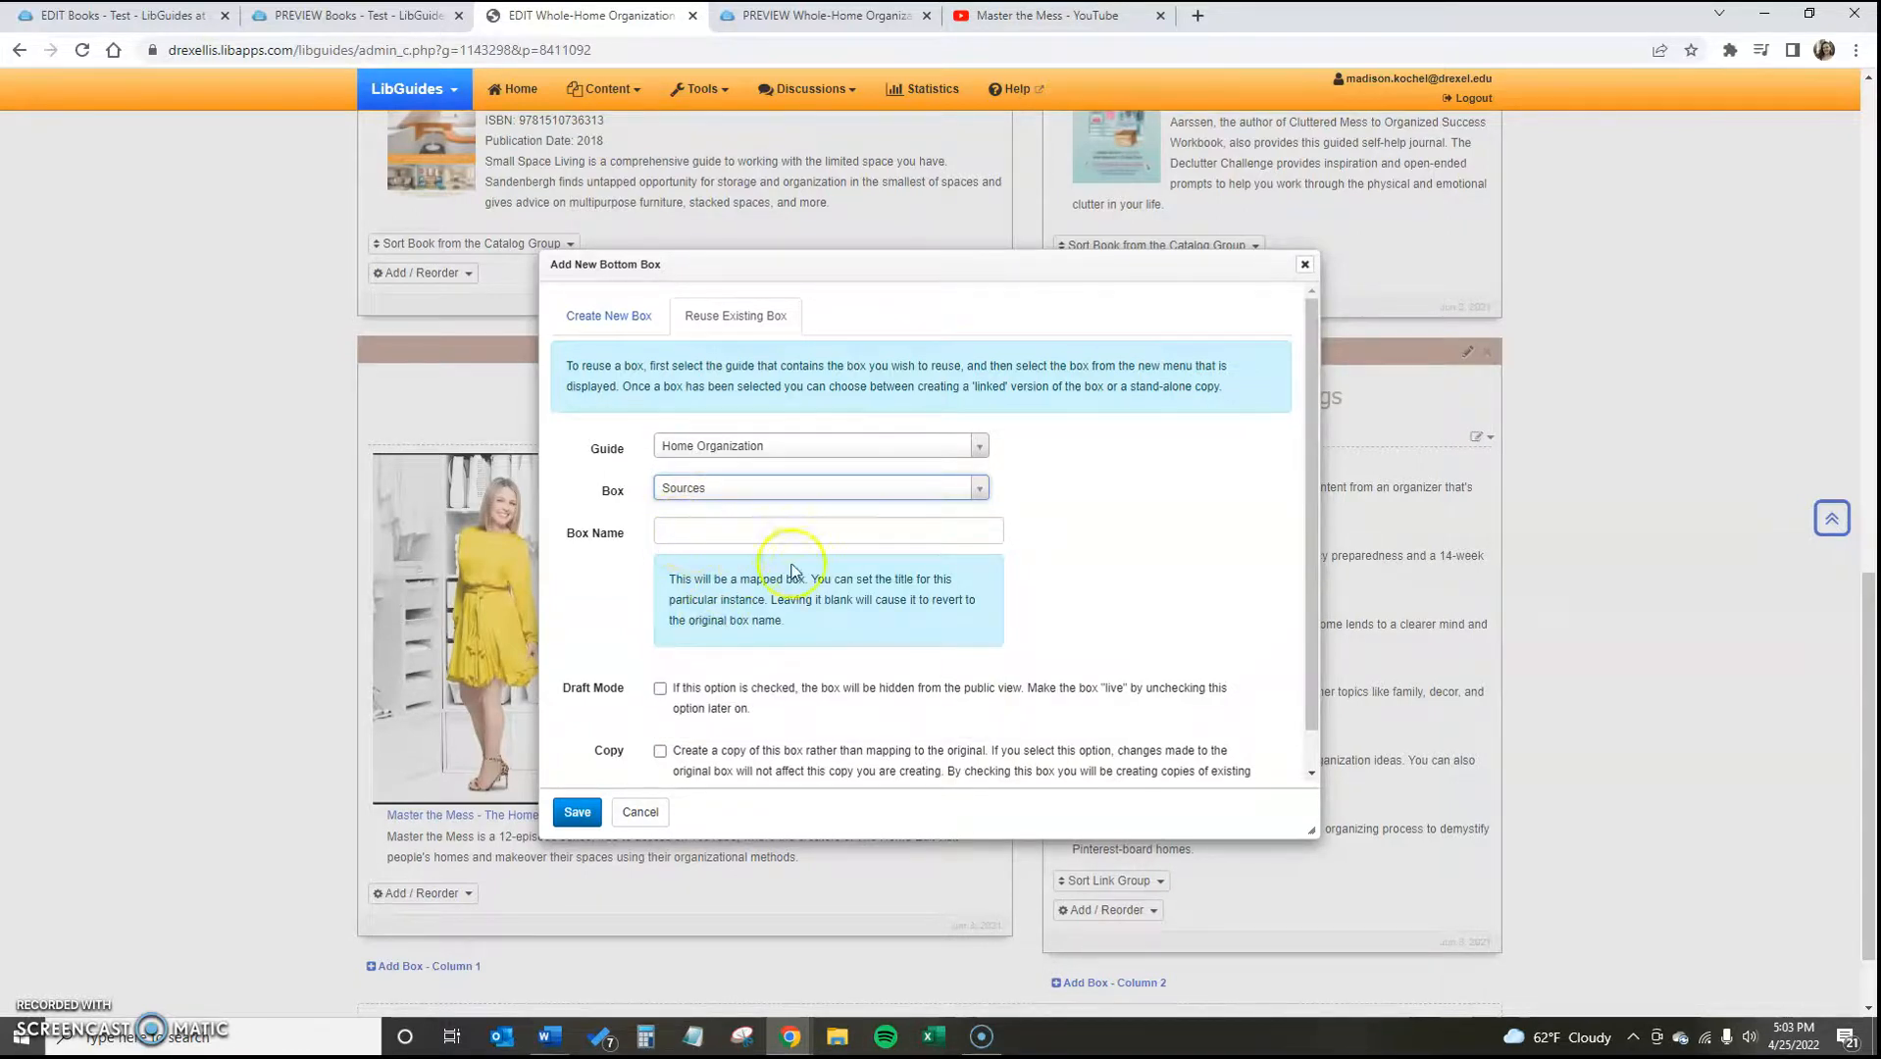
pyautogui.click(739, 535)
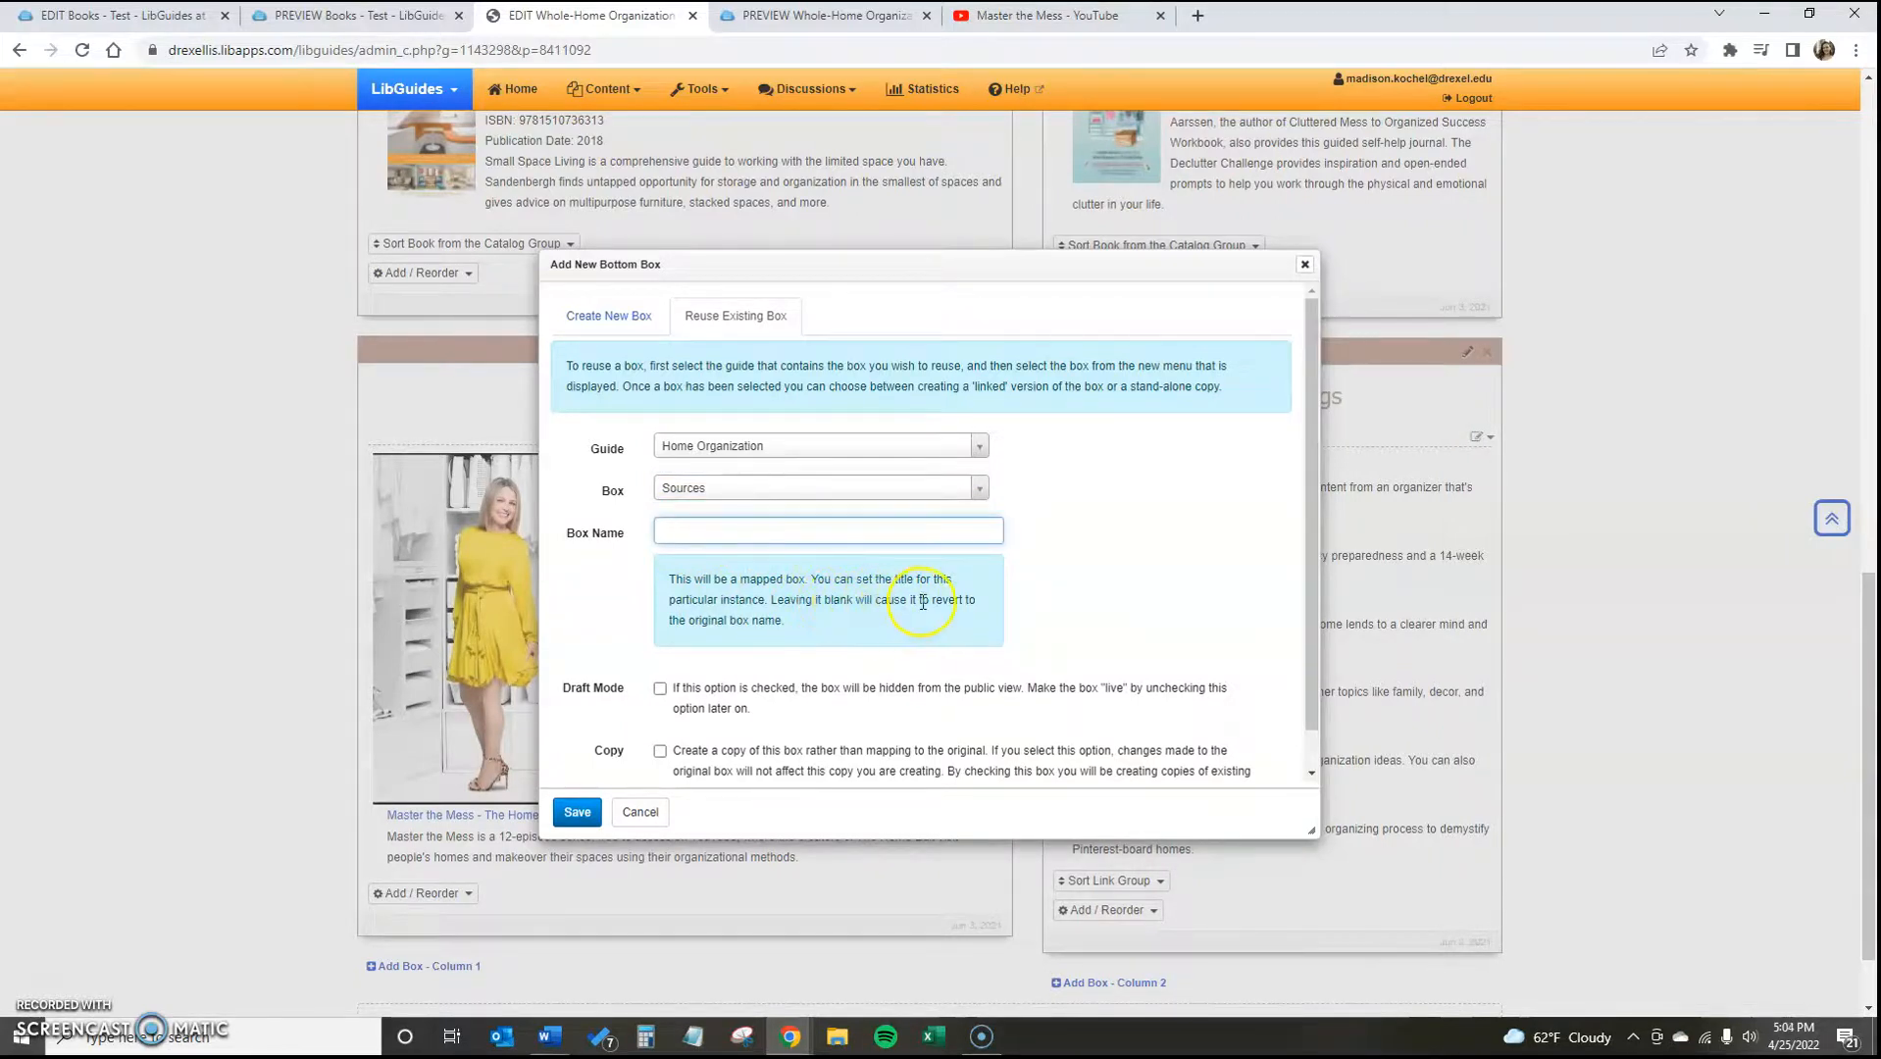
pyautogui.scroll(-3, 858, 583)
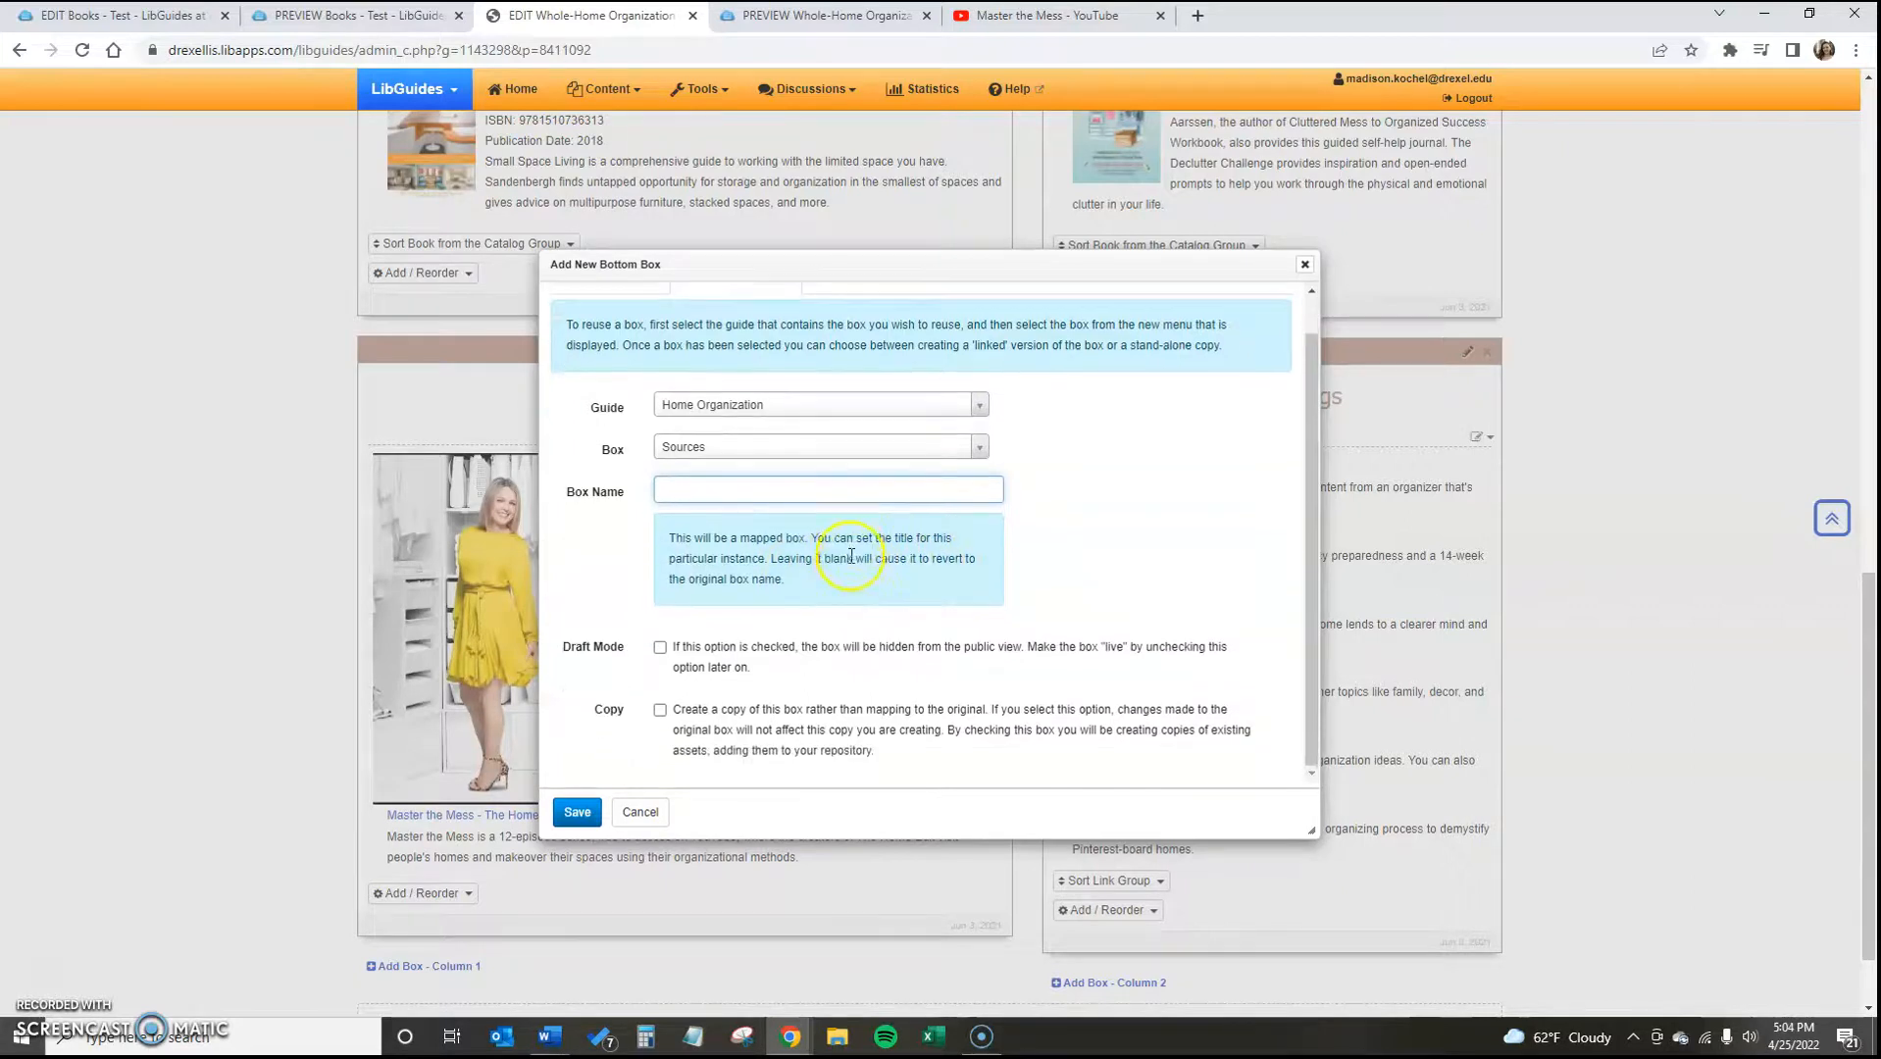
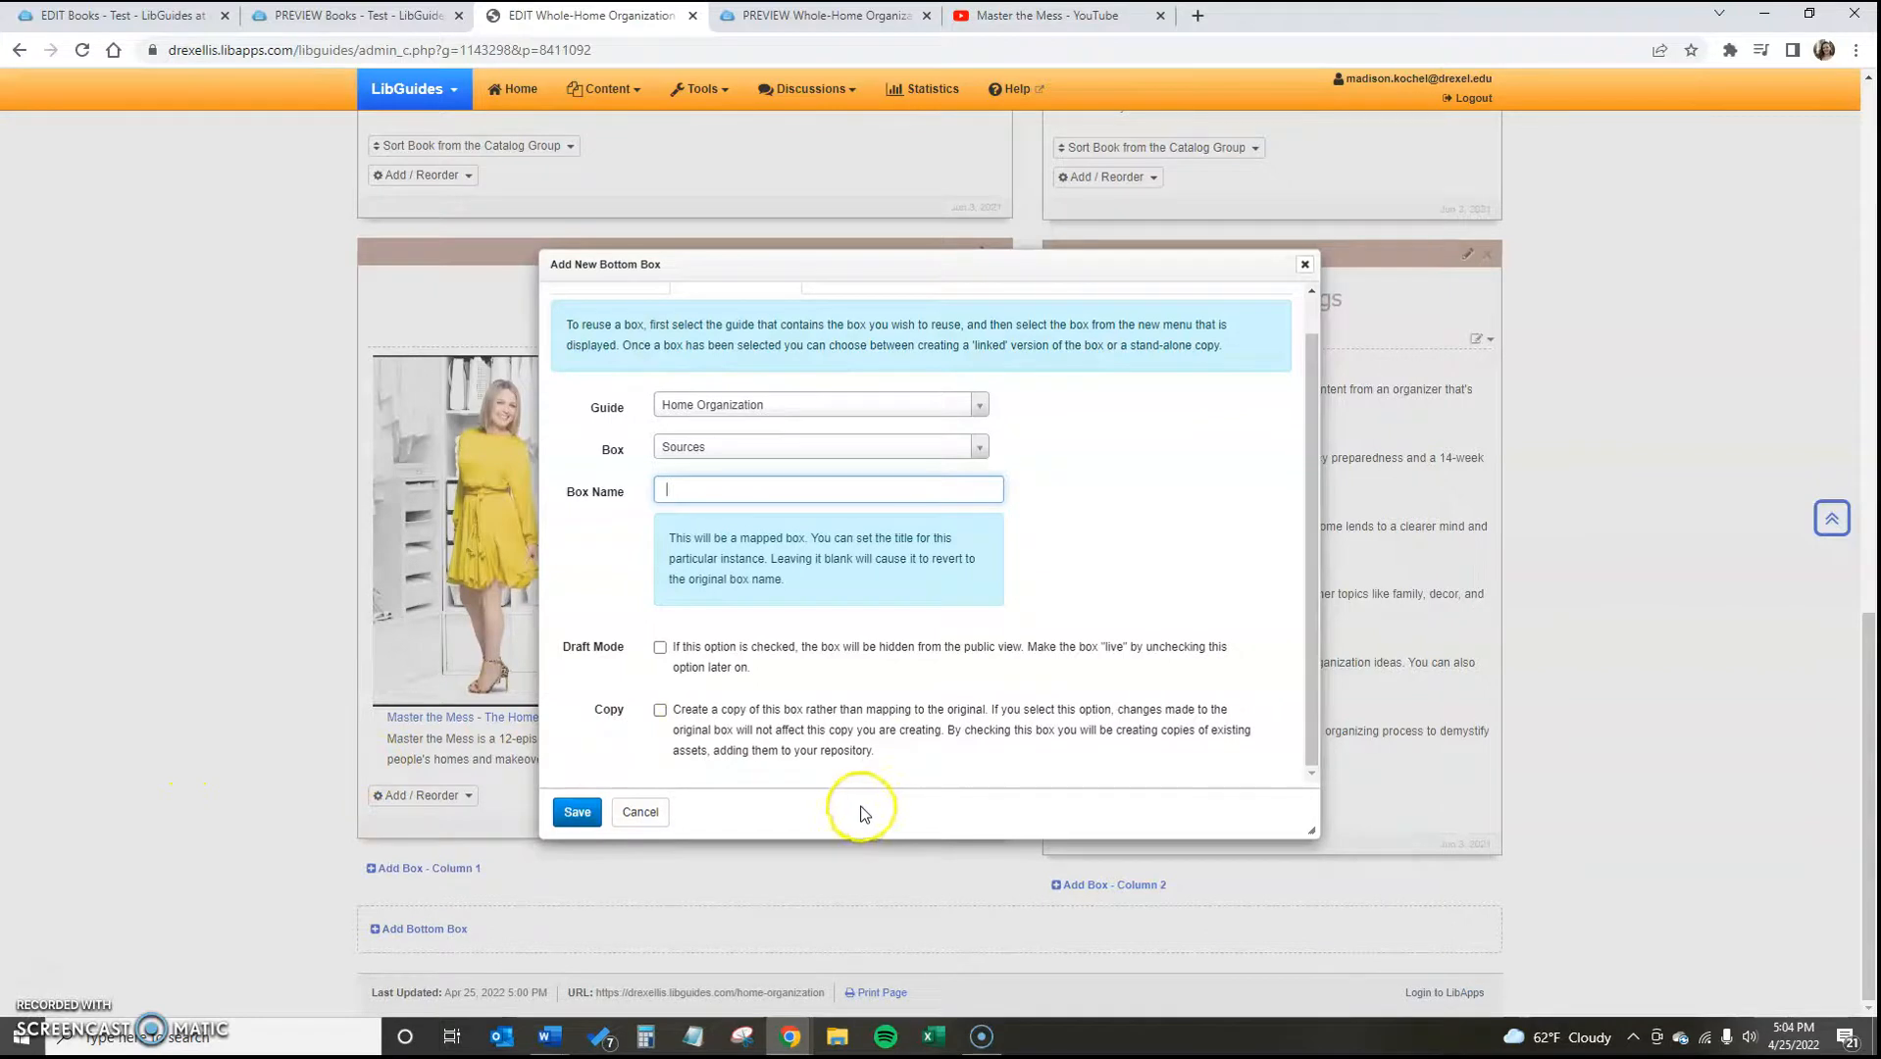
pyautogui.click(575, 813)
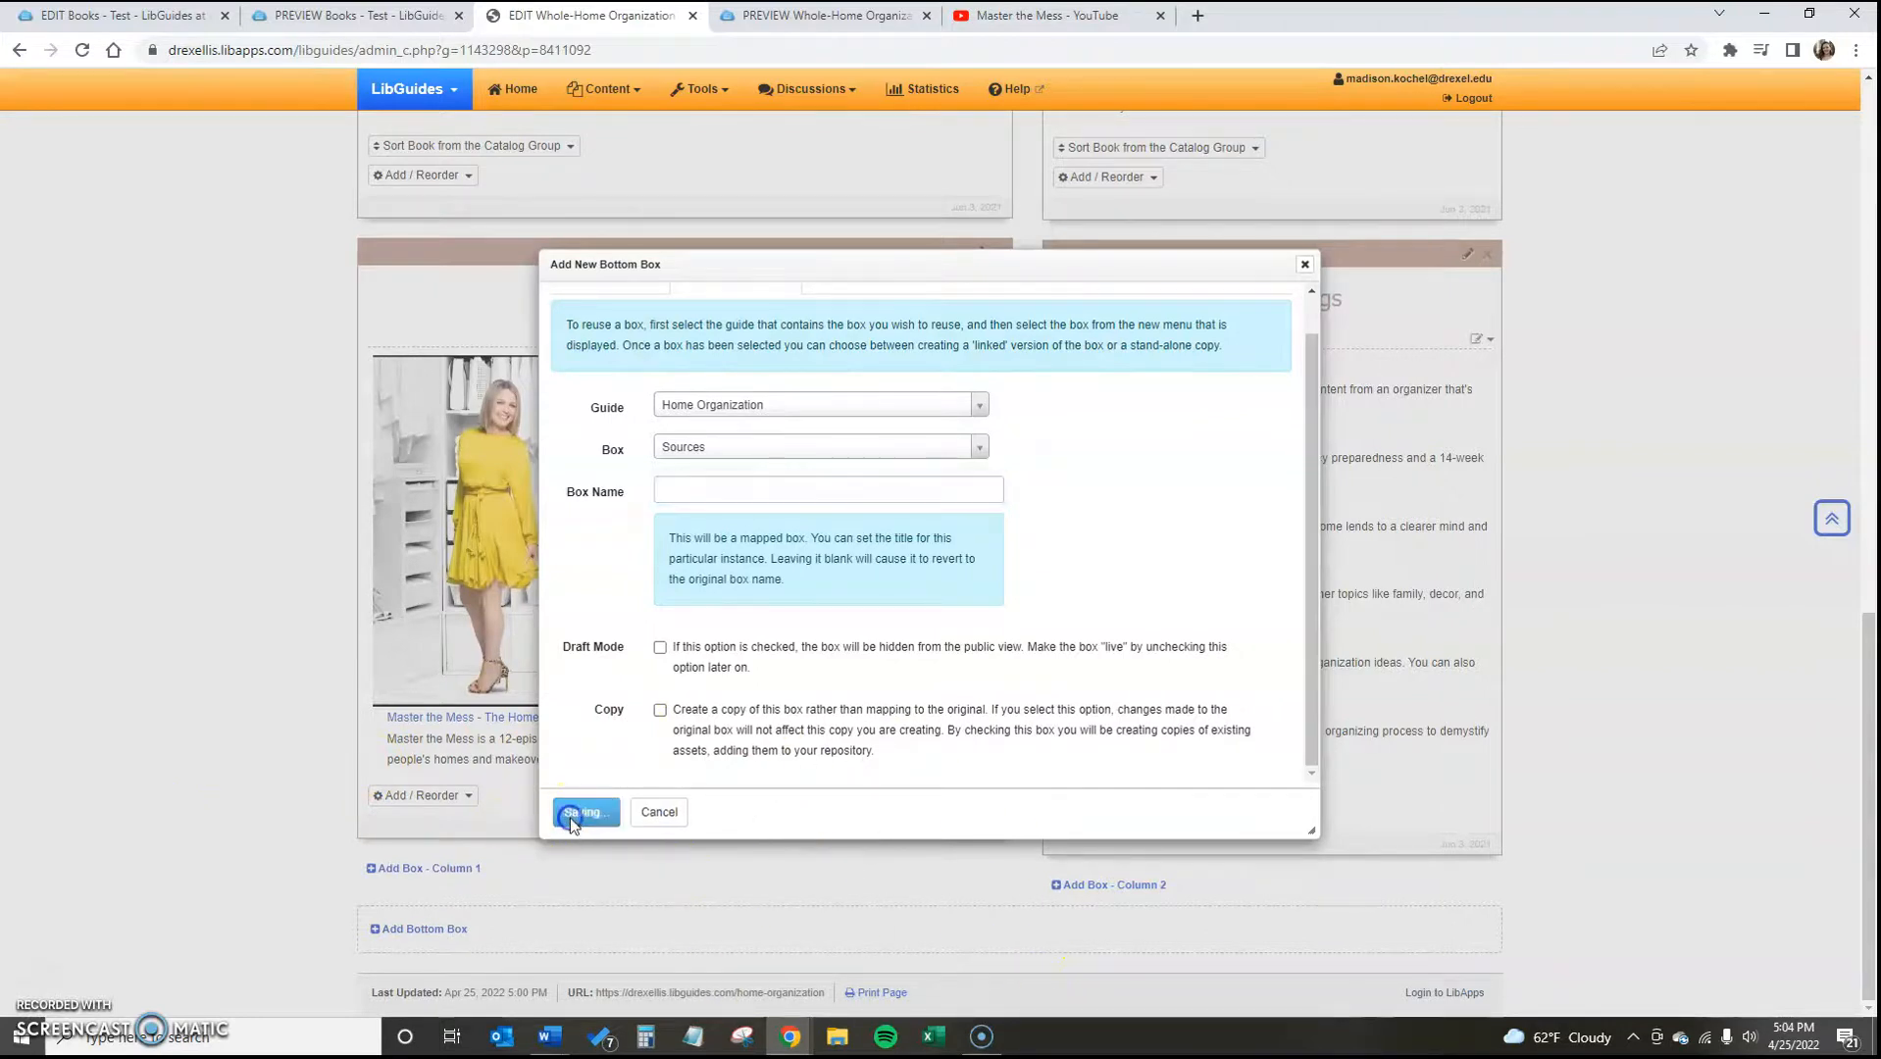
pyautogui.scroll(-5, 797, 748)
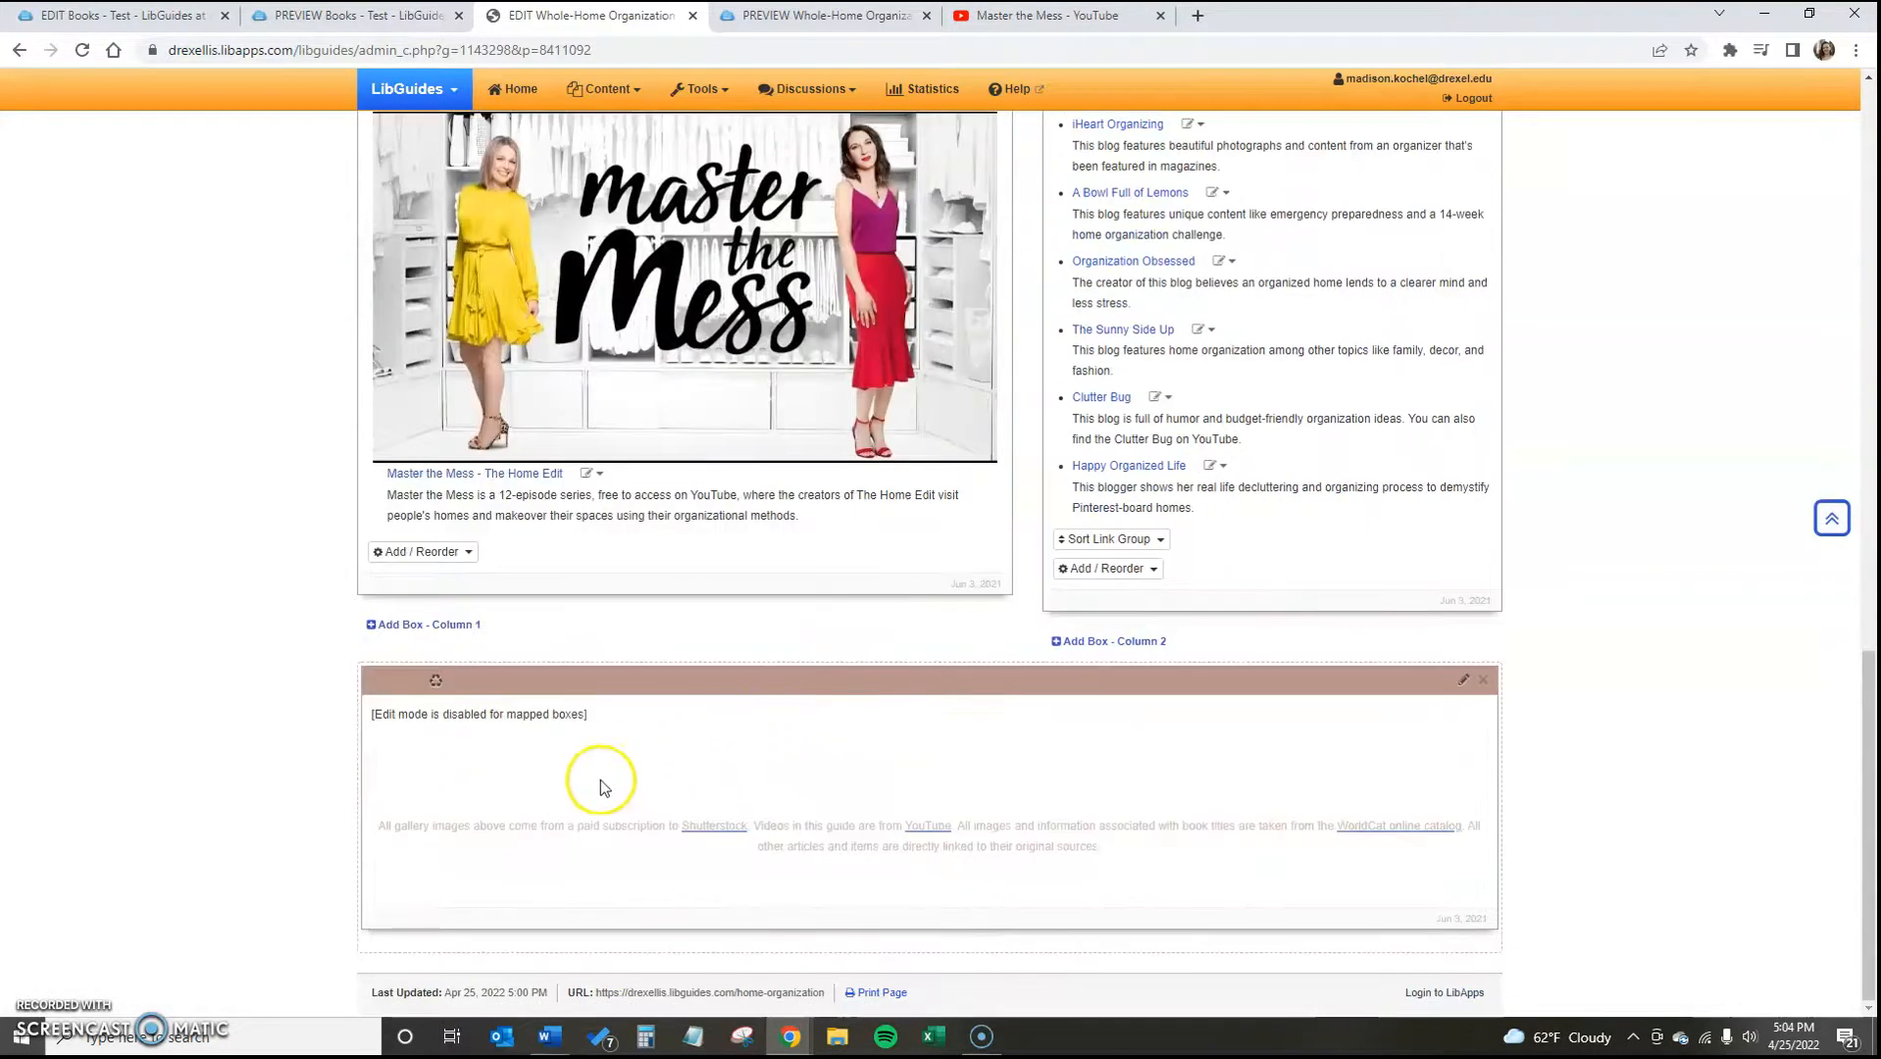
pyautogui.moveTo(465, 826); pyautogui.dragTo(1339, 867)
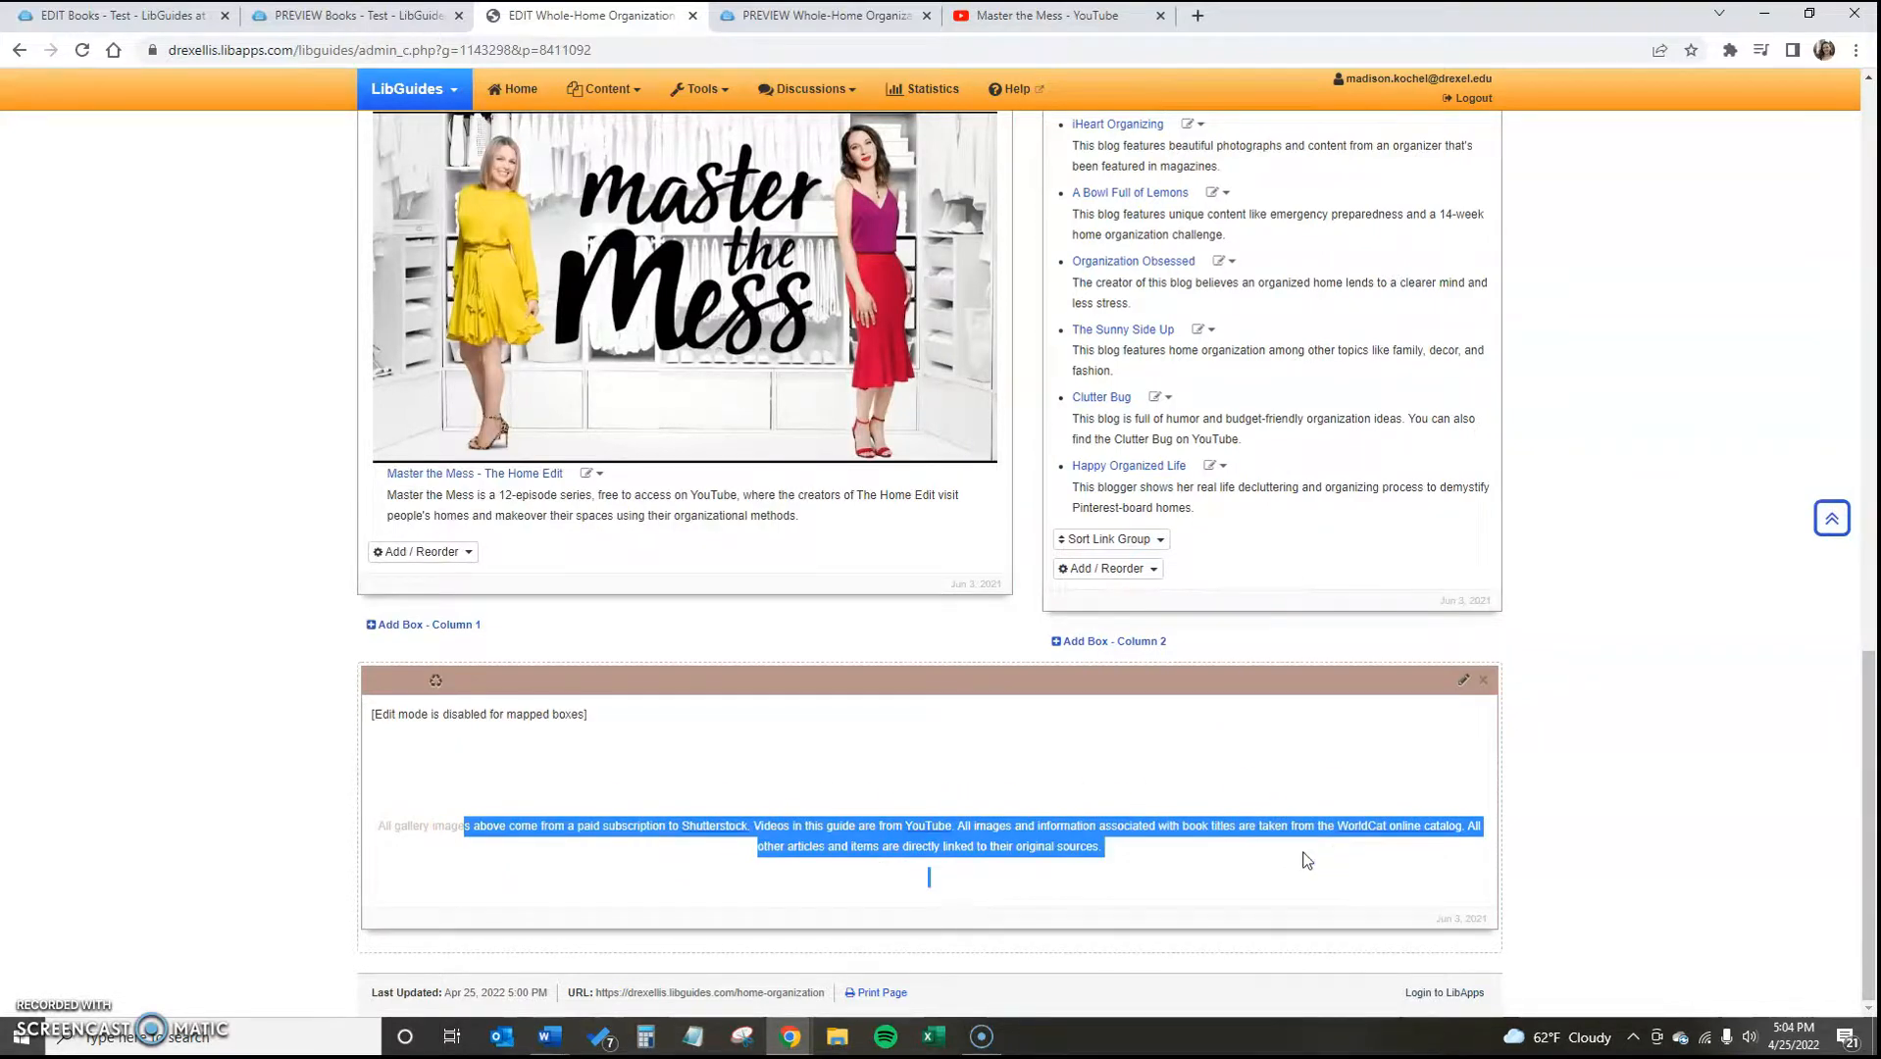
pyautogui.click(1303, 856)
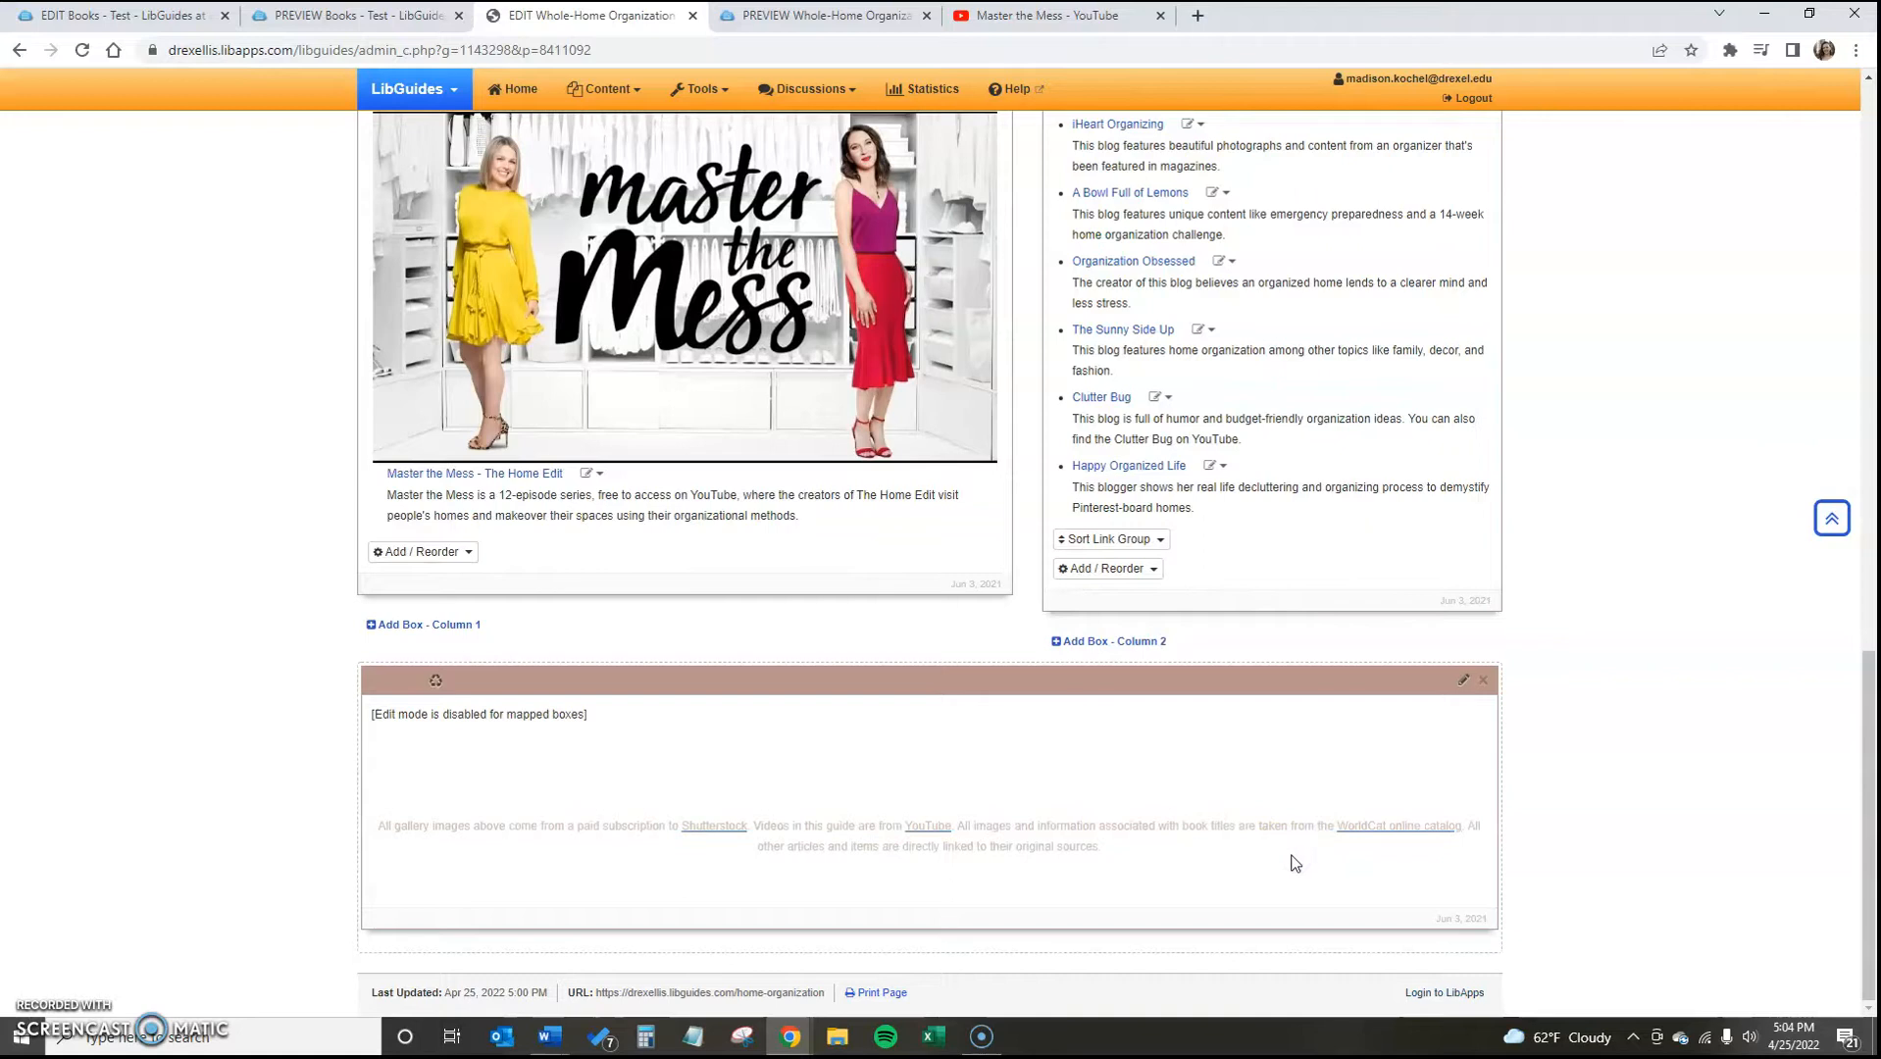
# Insert the line XXXXXXX above the source attribution text in the Welcome page's bottom box and save it
pyautogui.scroll(20, 1295, 863)
pyautogui.click(400, 268)
pyautogui.scroll(-5, 1208, 616)
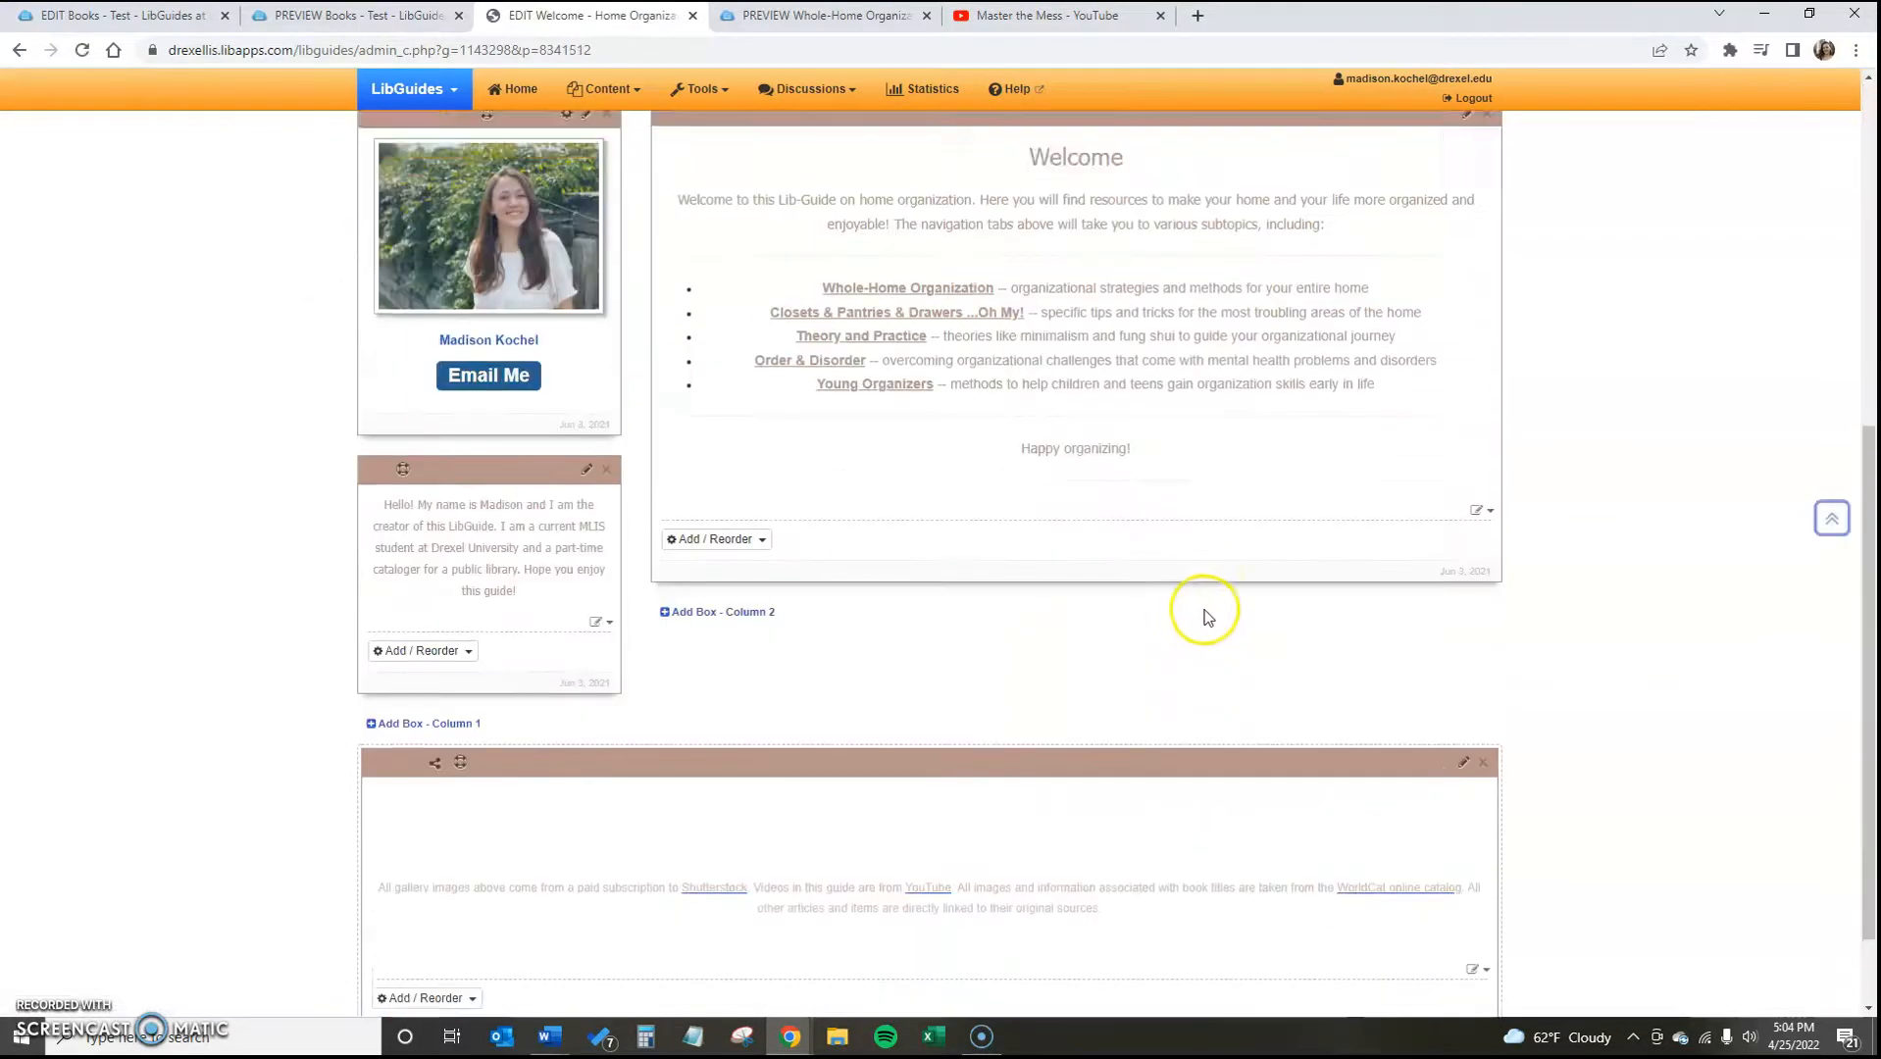
pyautogui.scroll(-1, 1208, 616)
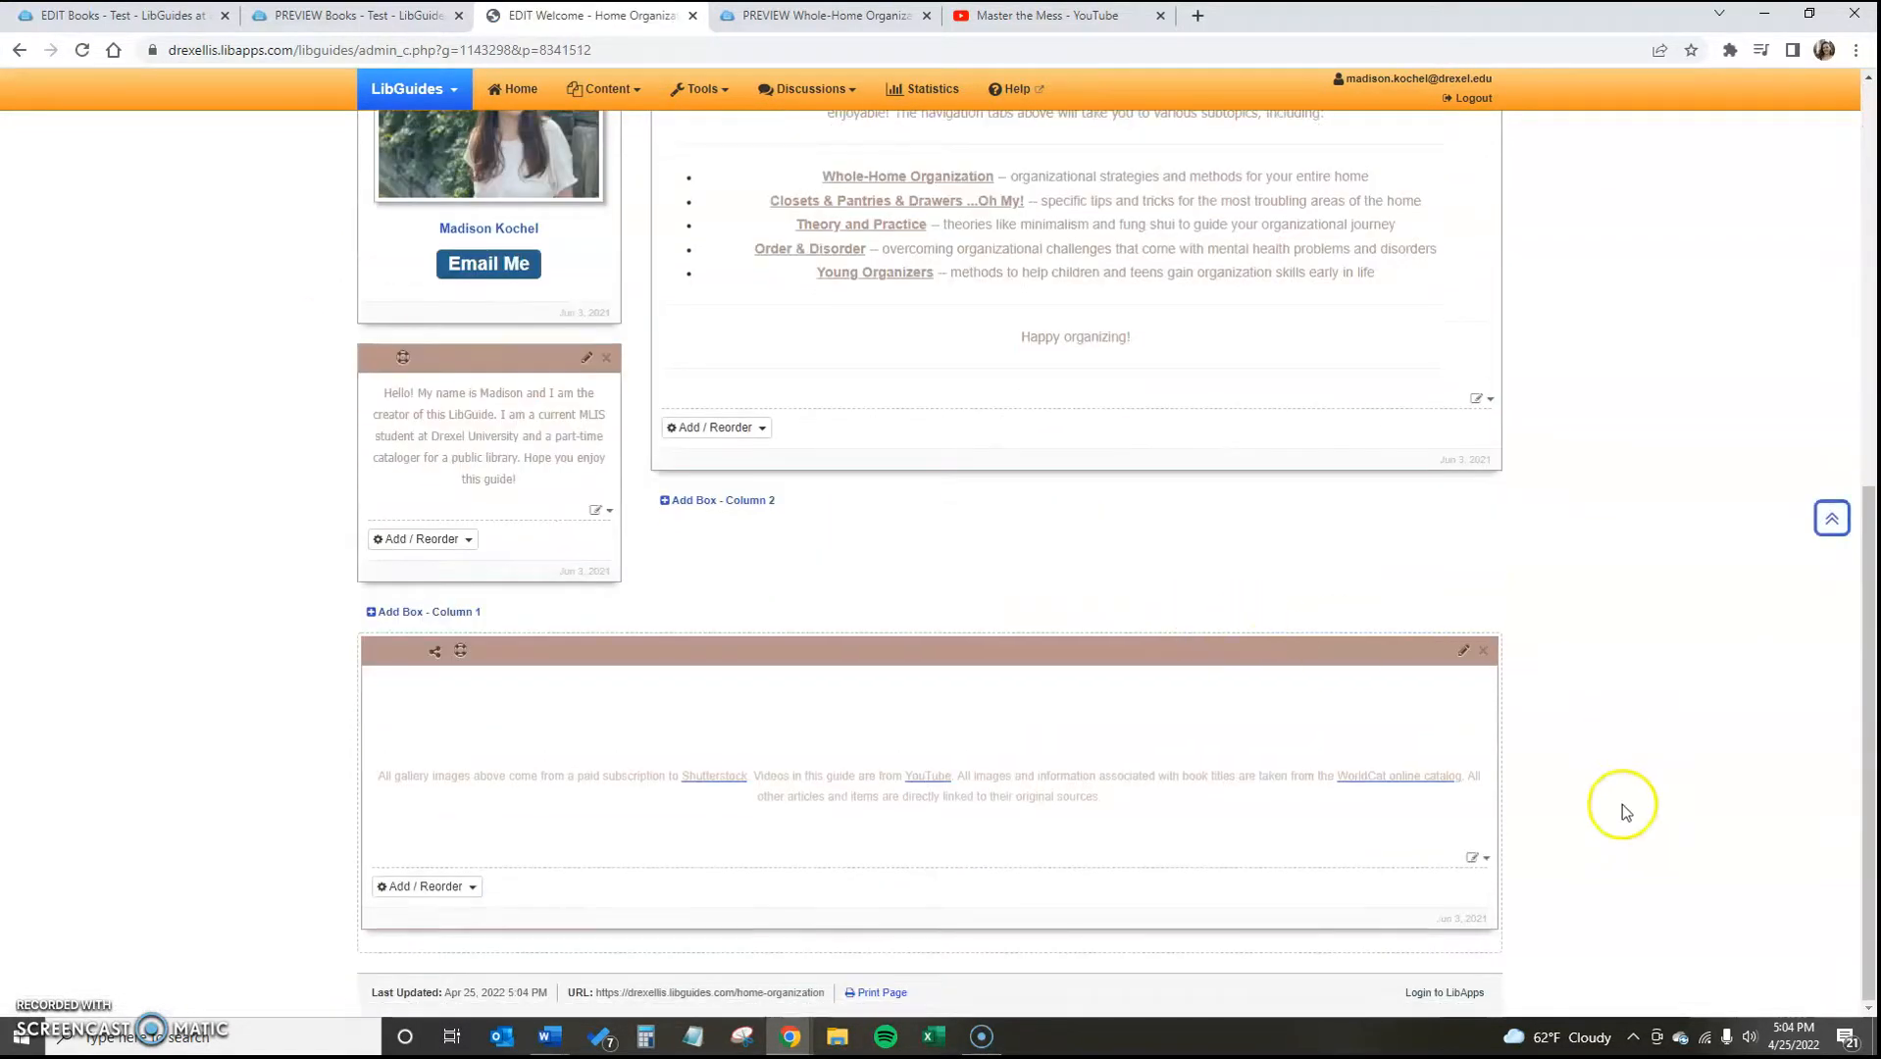
pyautogui.click(1478, 861)
pyautogui.click(1498, 880)
pyautogui.click(656, 461)
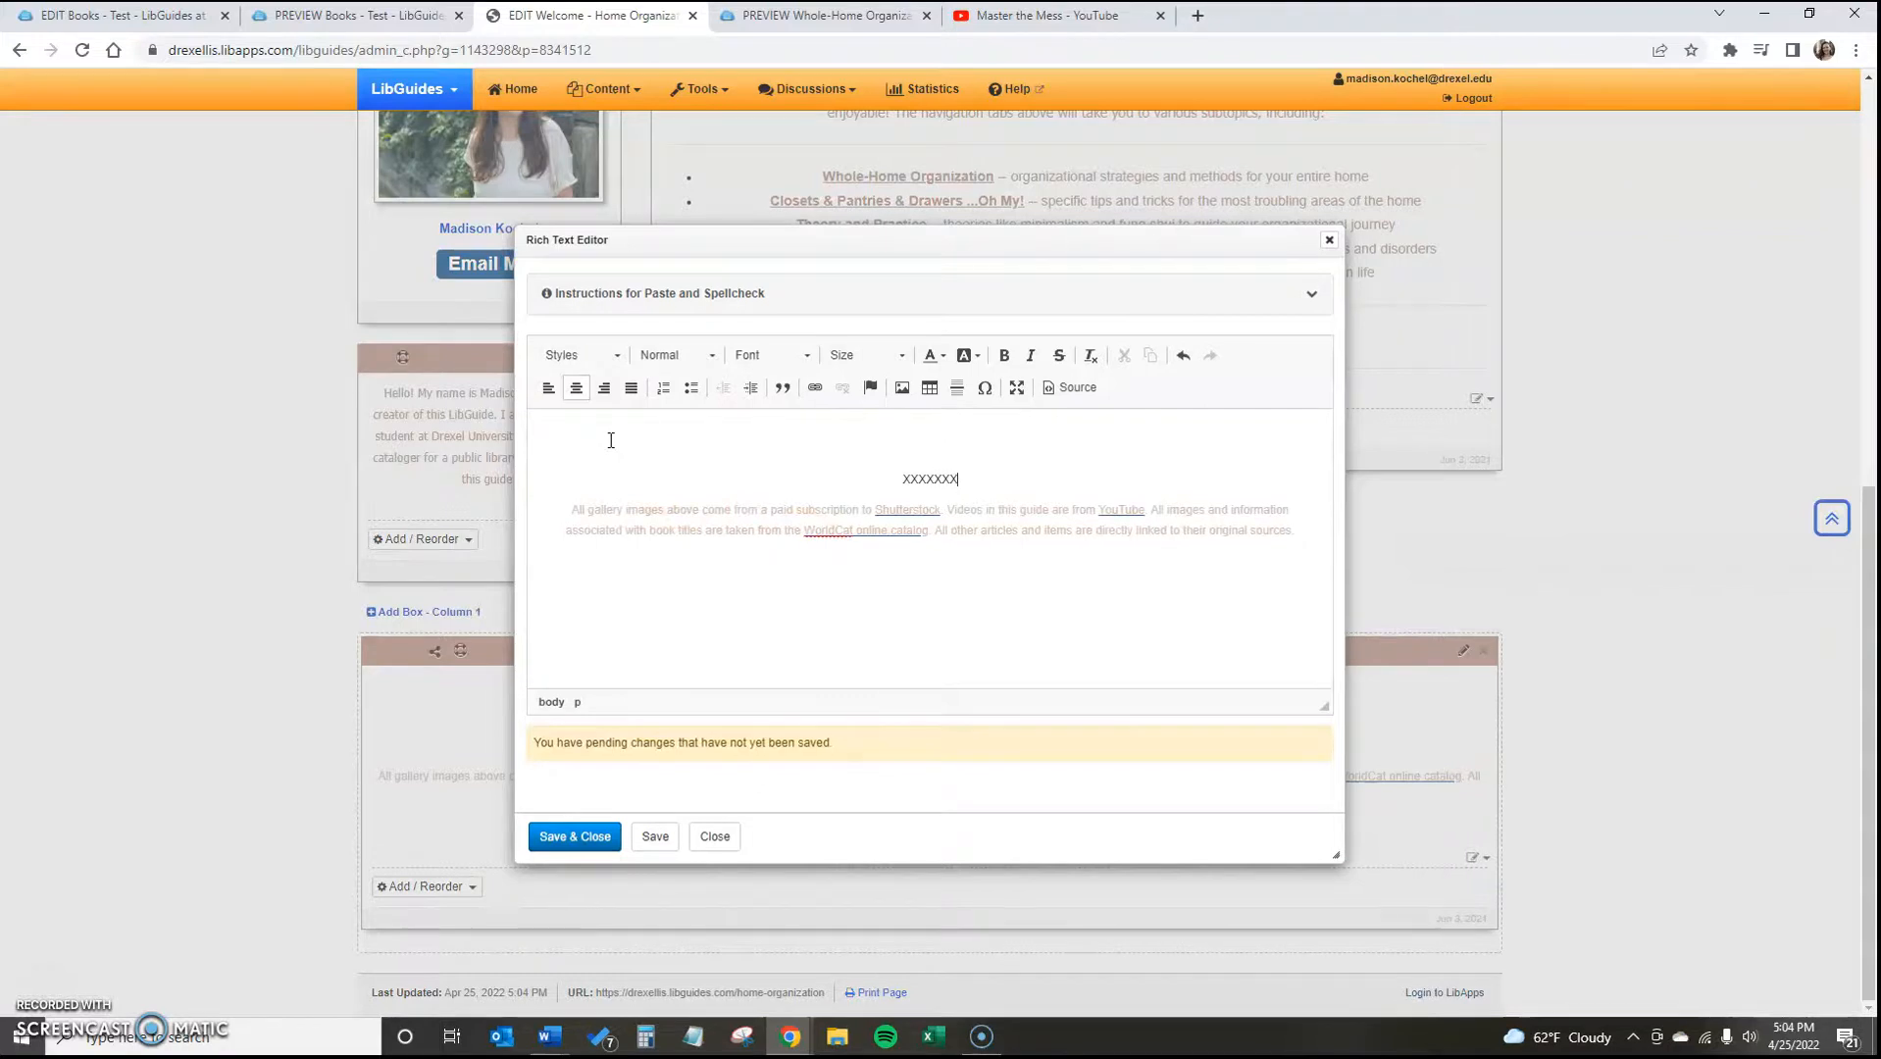
pyautogui.click(580, 839)
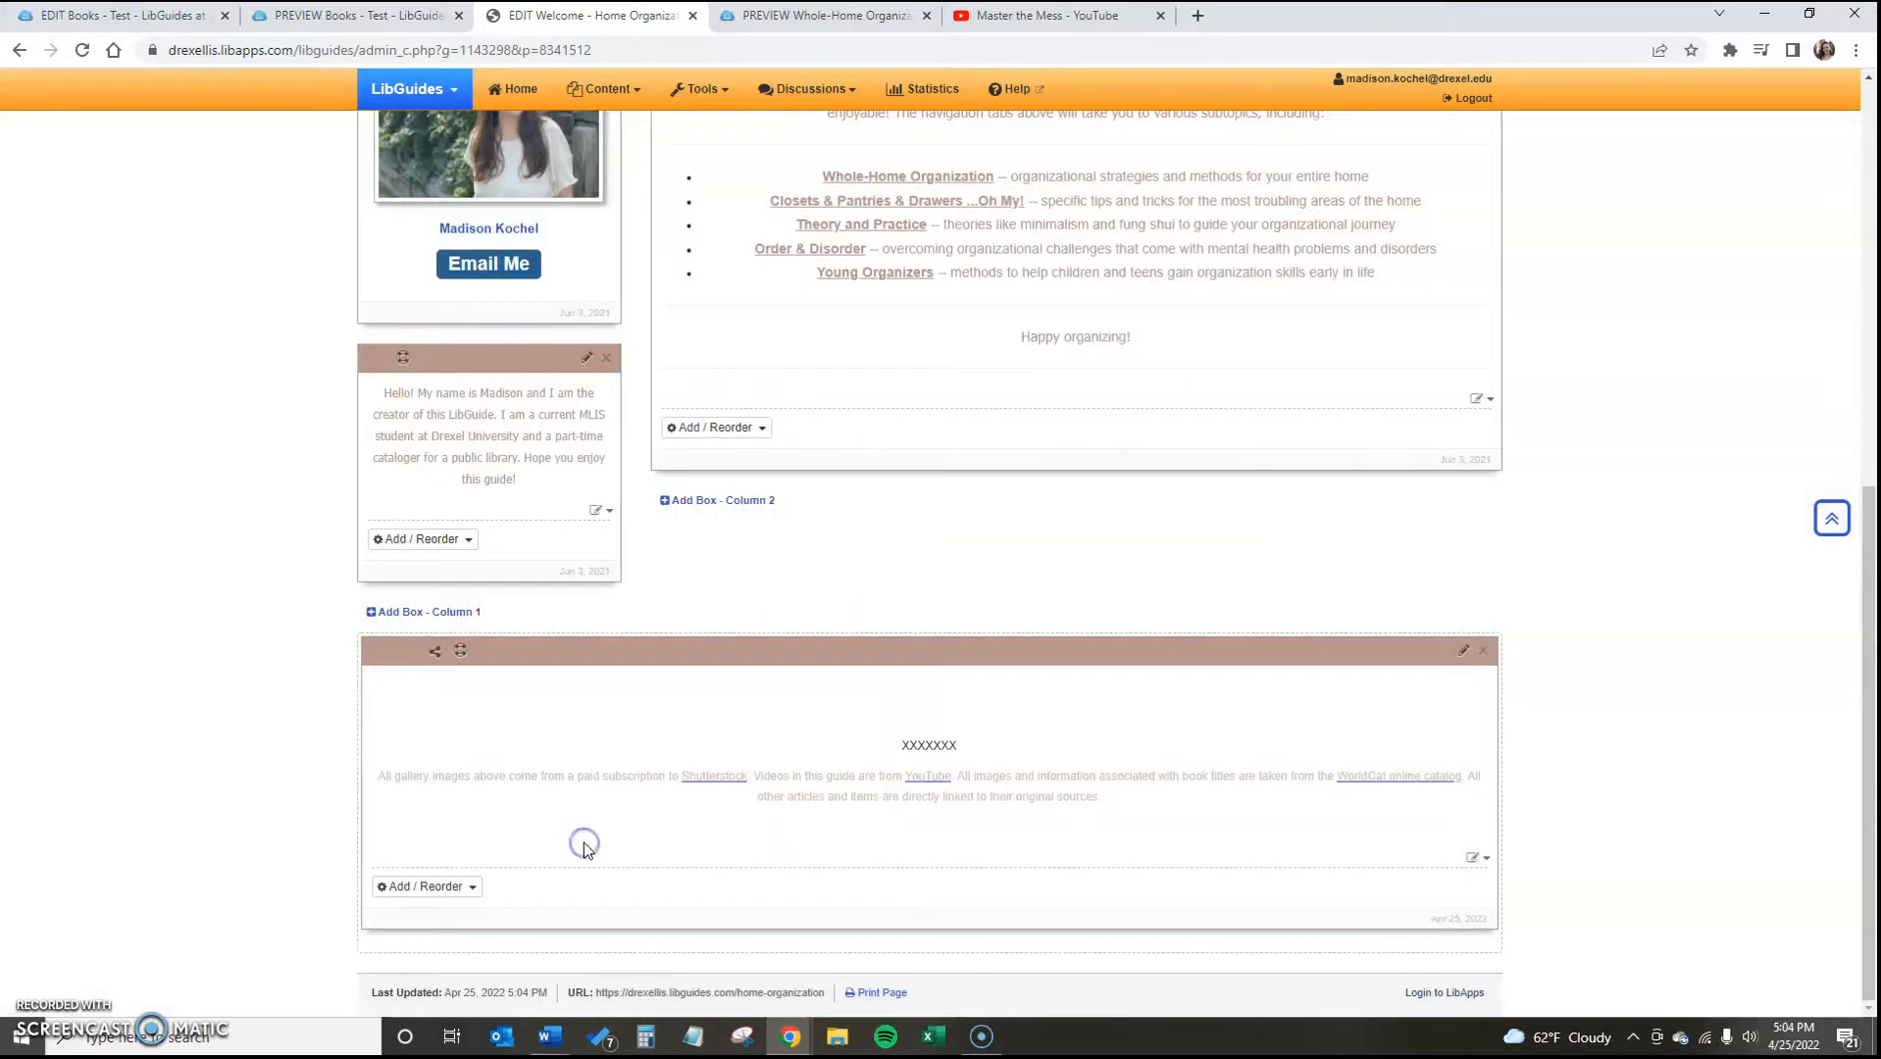
# Check the mapped bottom box on the Whole-Home Organization page for the text added to the original Sources box
pyautogui.scroll(8, 1128, 723)
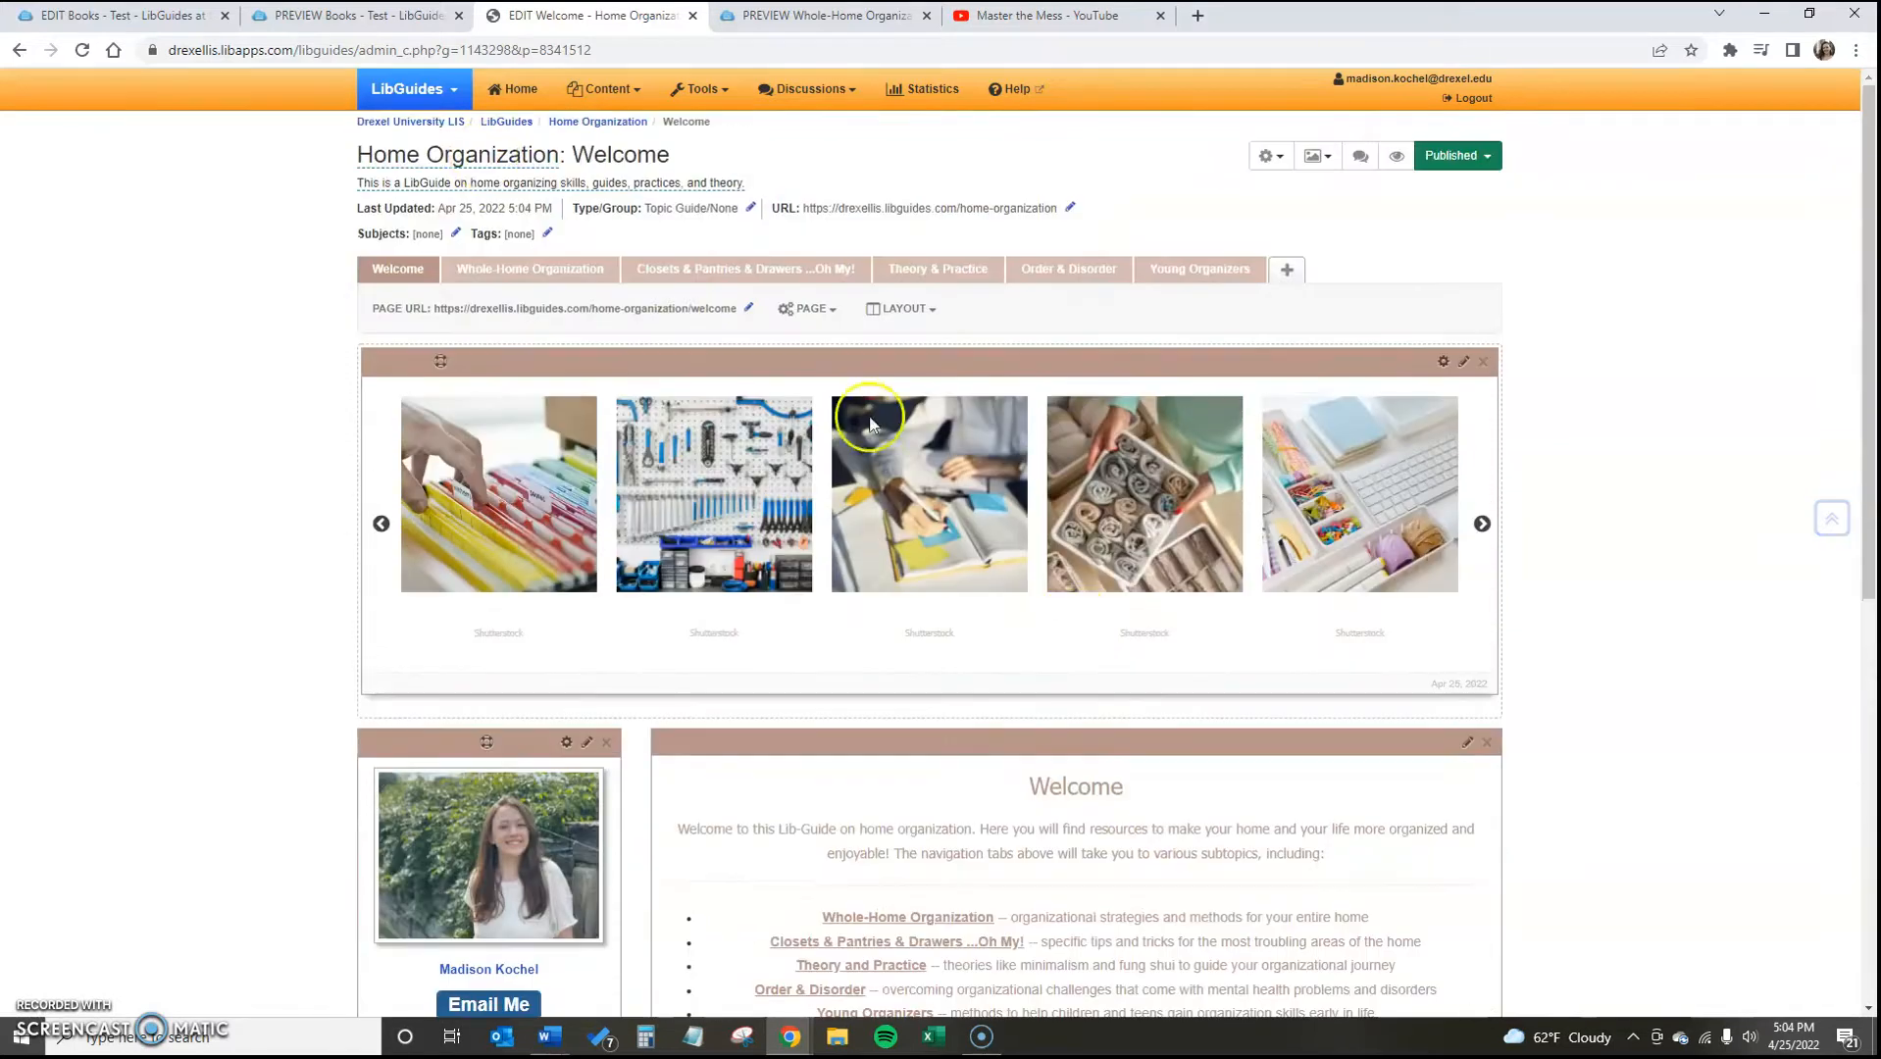
pyautogui.click(554, 268)
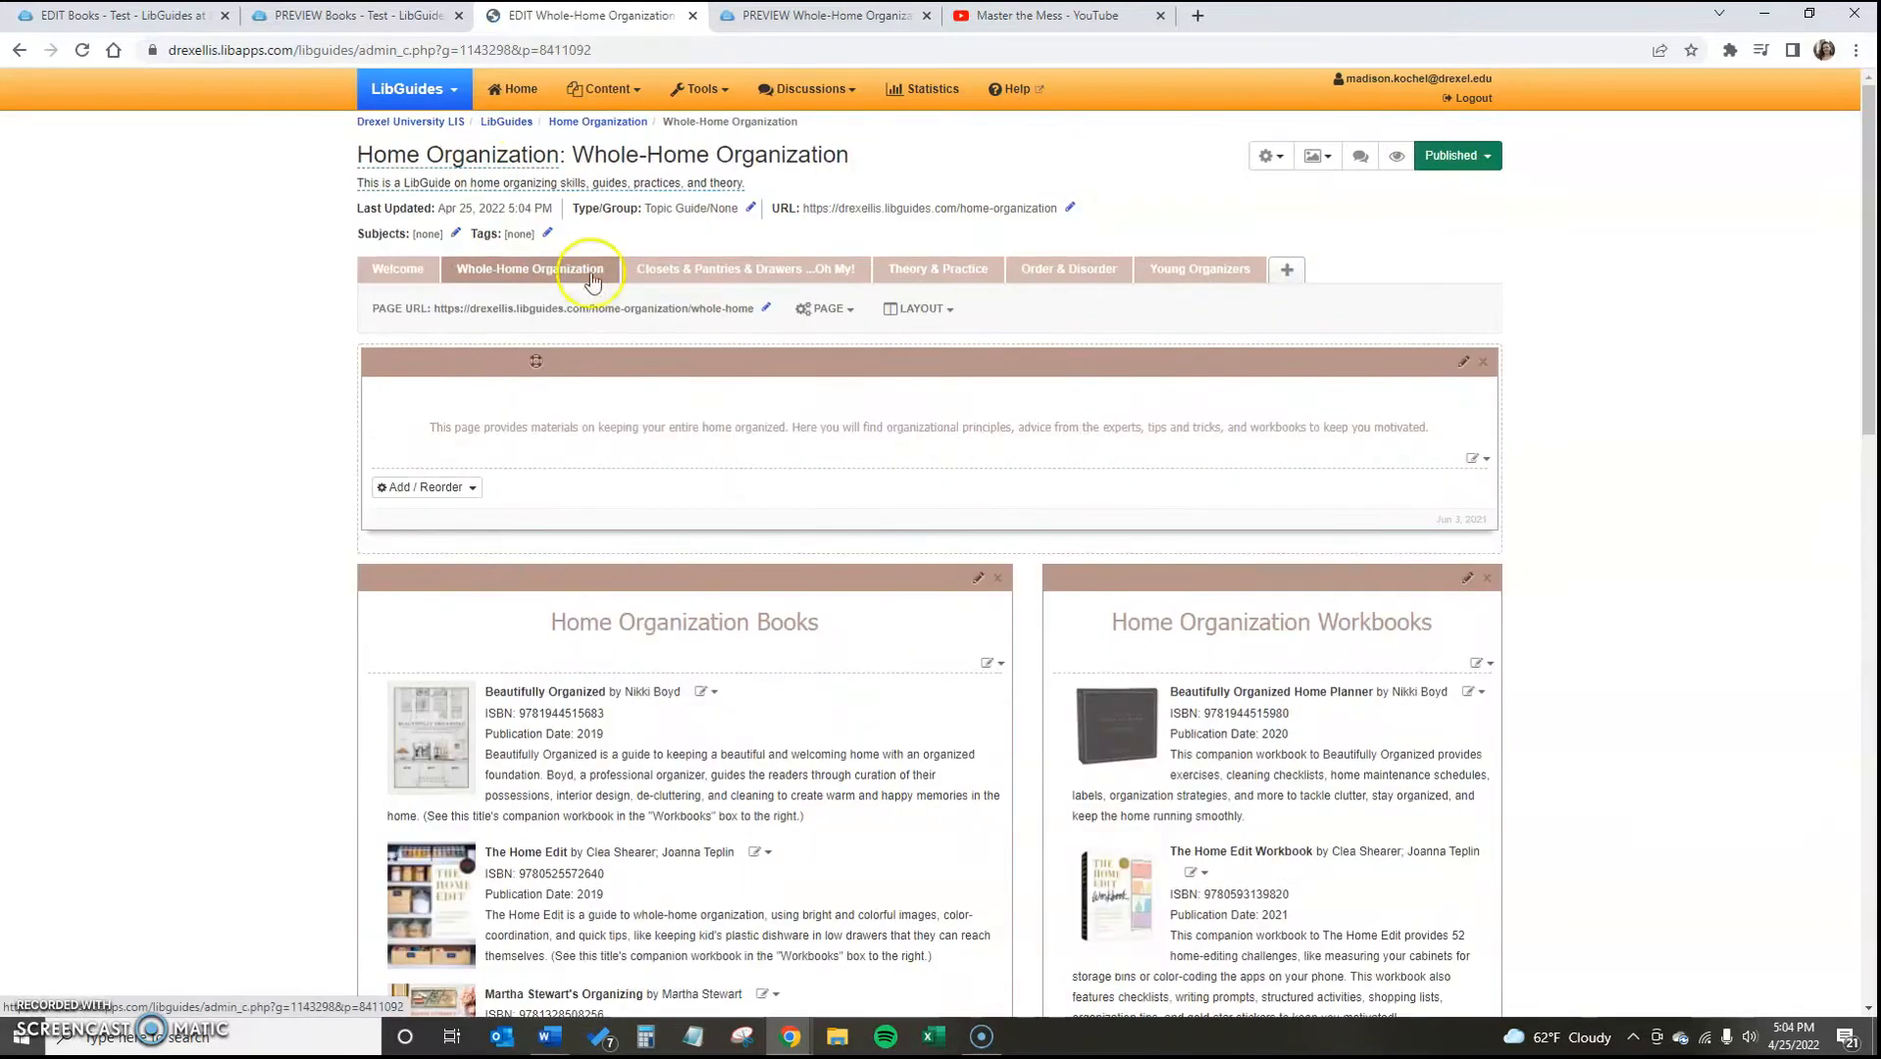
pyautogui.scroll(-5, 858, 480)
pyautogui.scroll(-10, 858, 480)
pyautogui.moveTo(901, 794); pyautogui.dragTo(1011, 806)
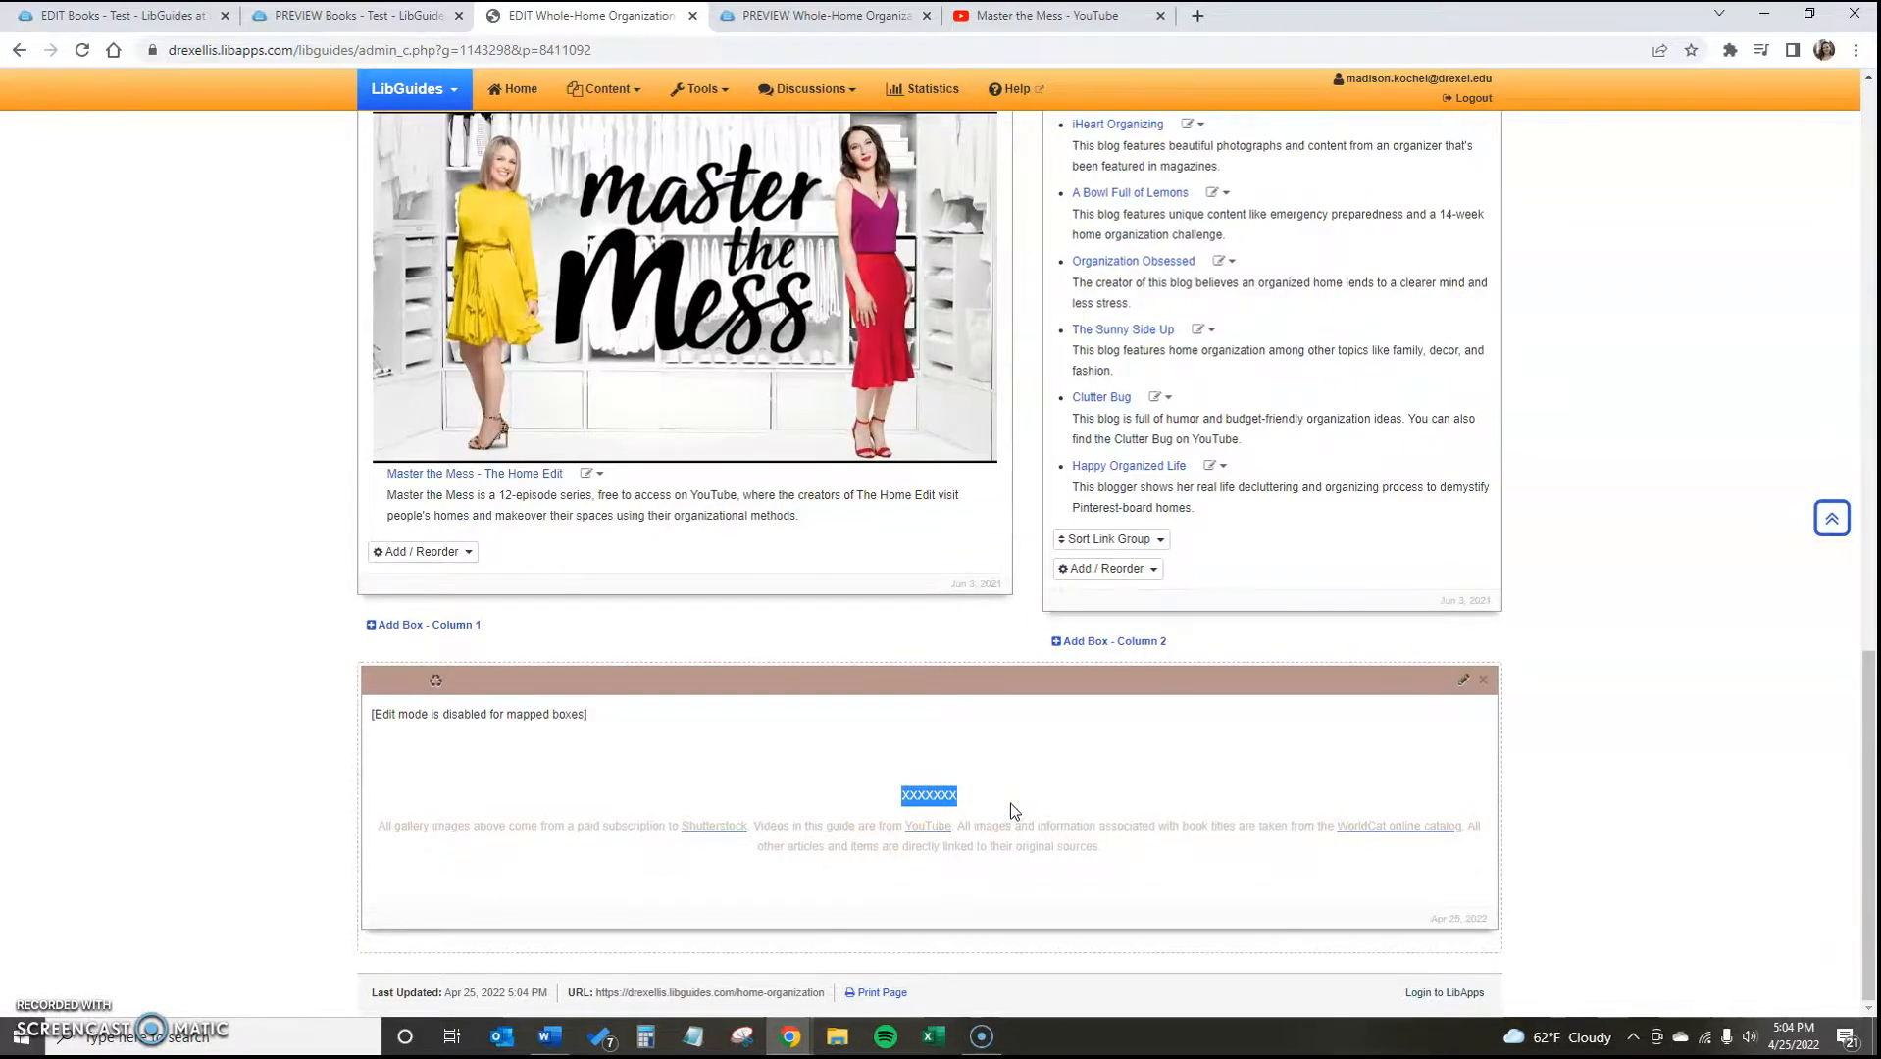
pyautogui.click(1011, 806)
pyautogui.scroll(10, 1025, 819)
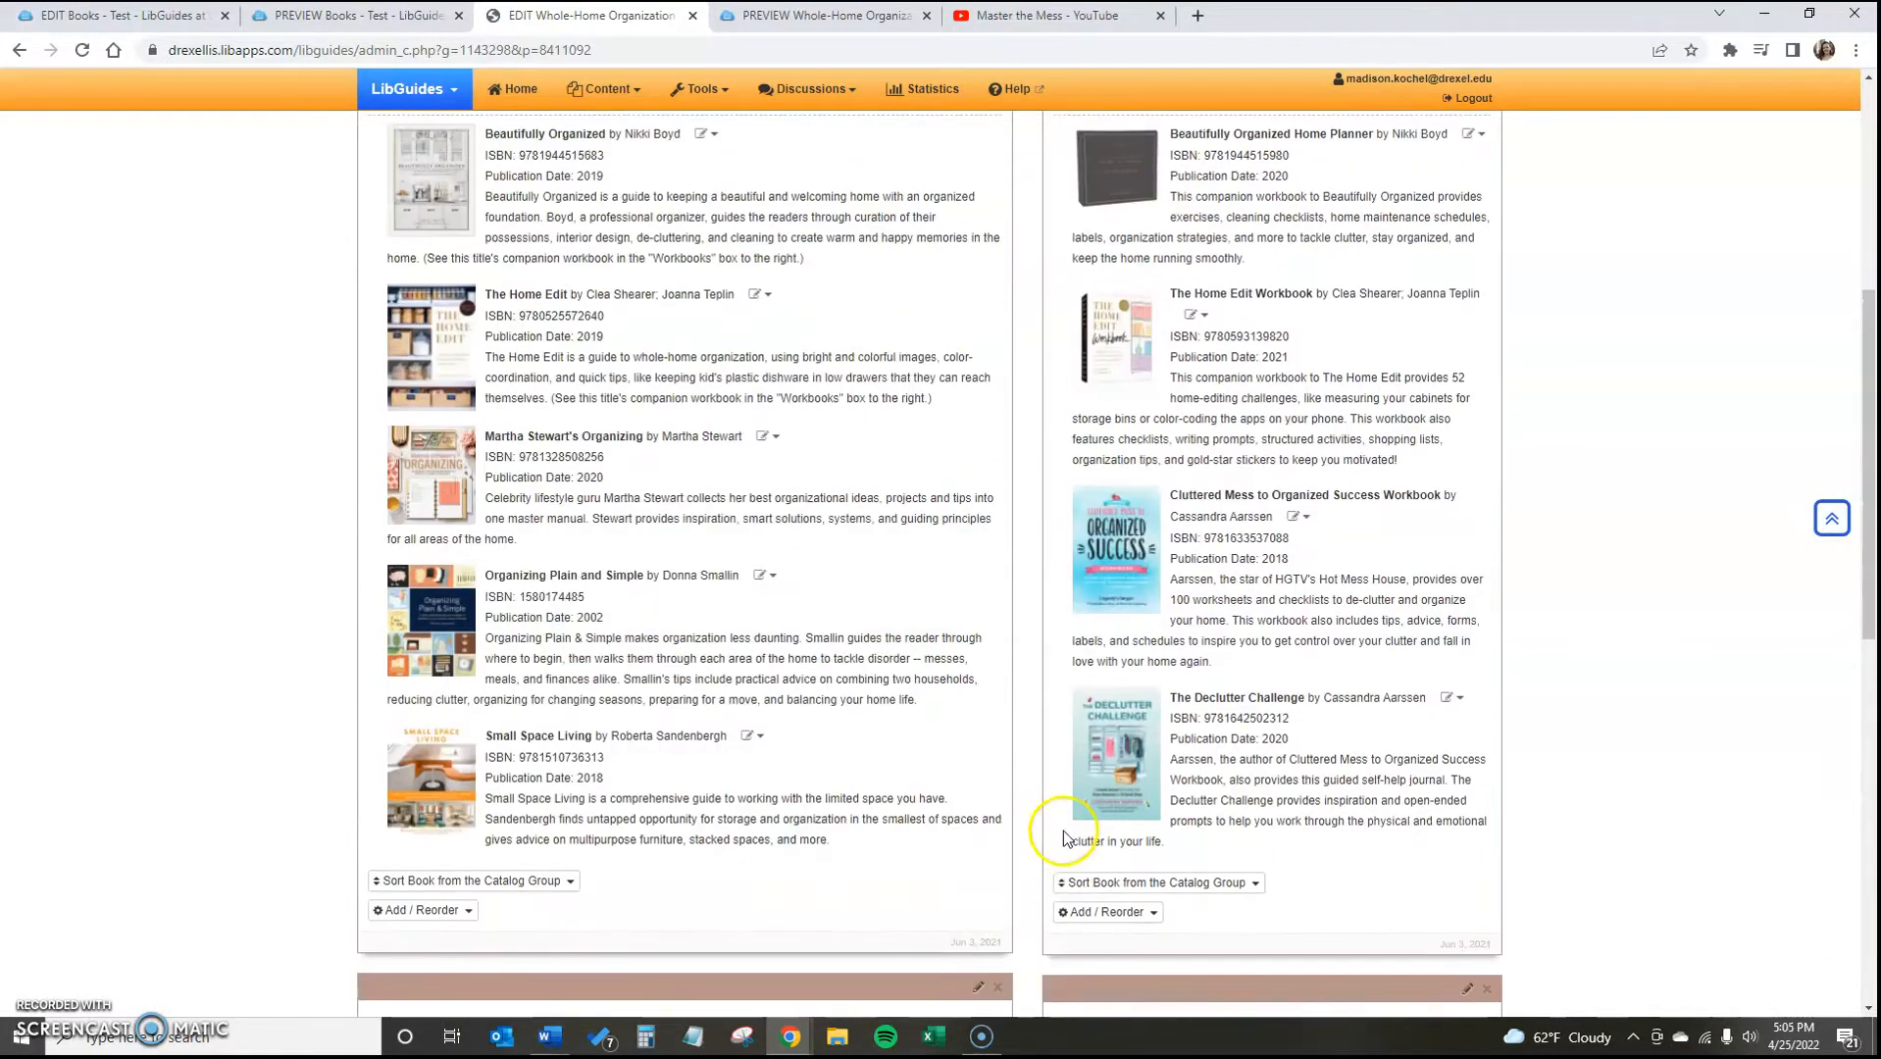
pyautogui.scroll(-10, 1068, 823)
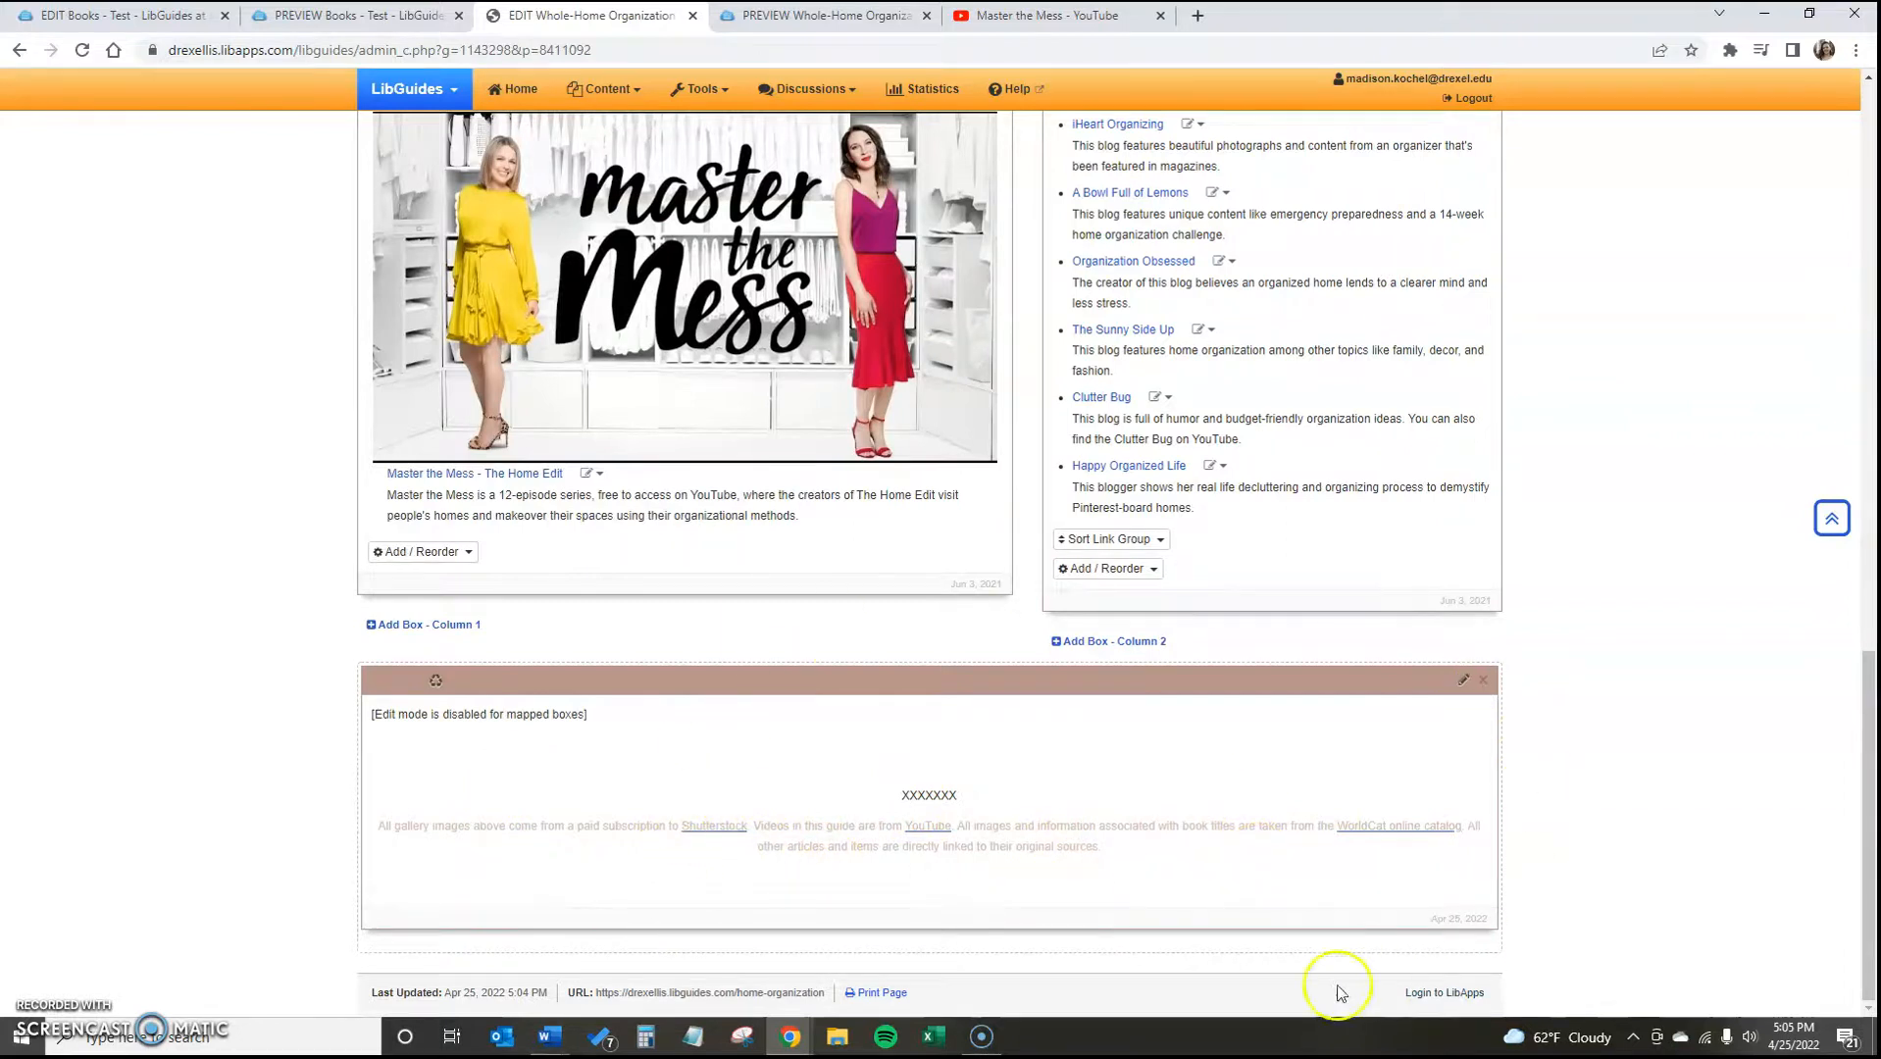
pyautogui.scroll(15, 1301, 747)
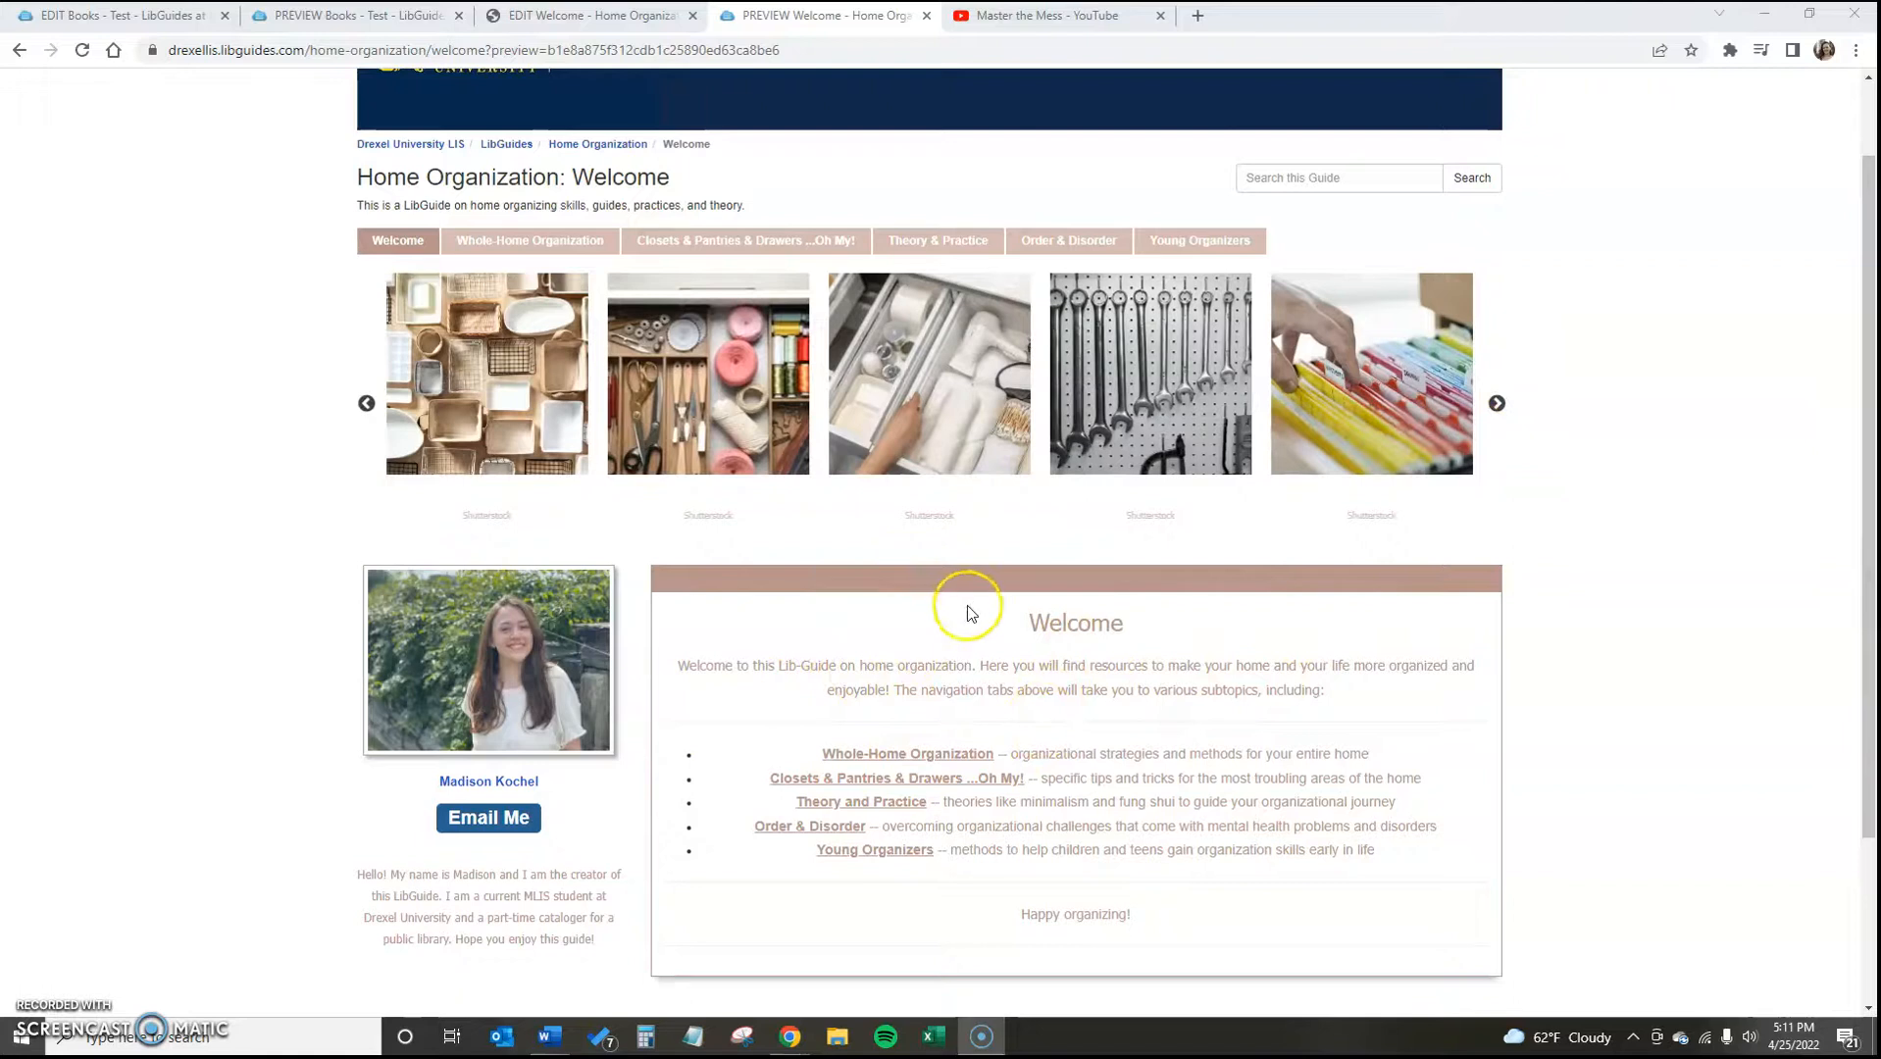
# Compare the Test guide's Books page preview with the Home Organization guide's Welcome page preview
pyautogui.click(633, 821)
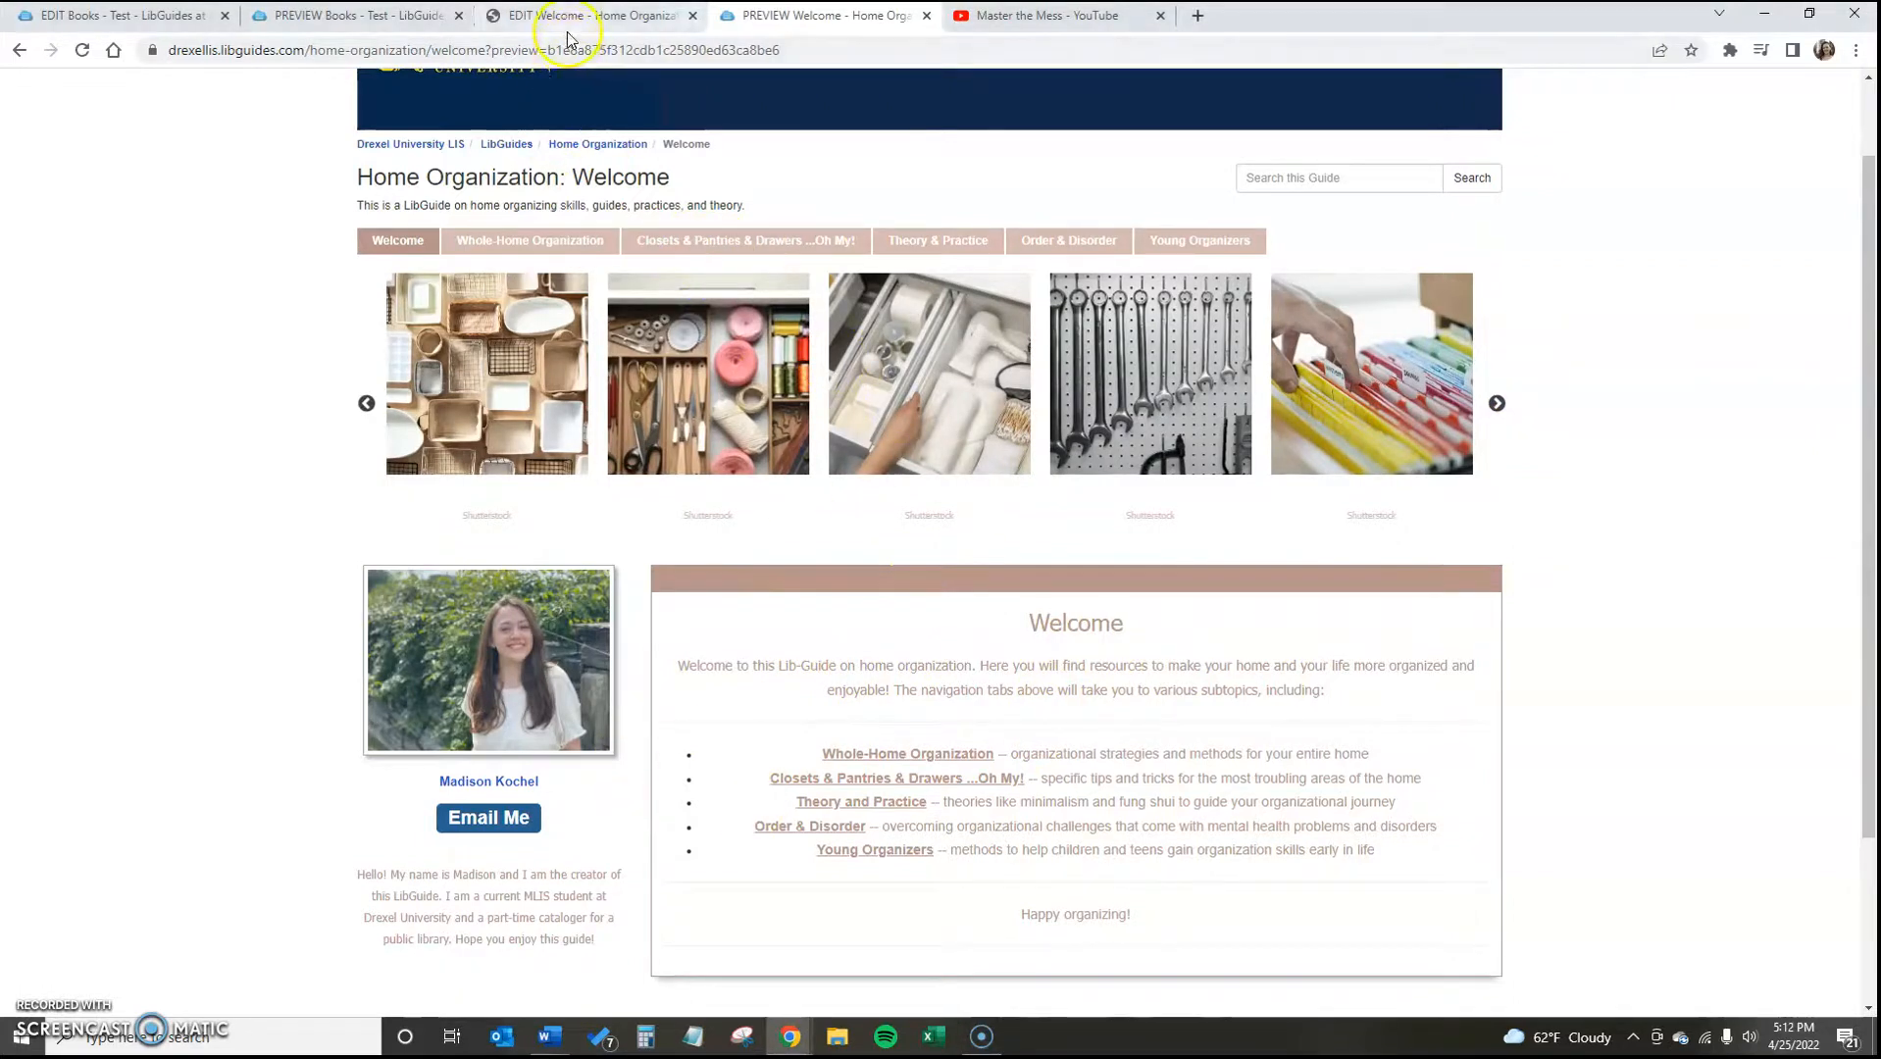
pyautogui.click(358, 17)
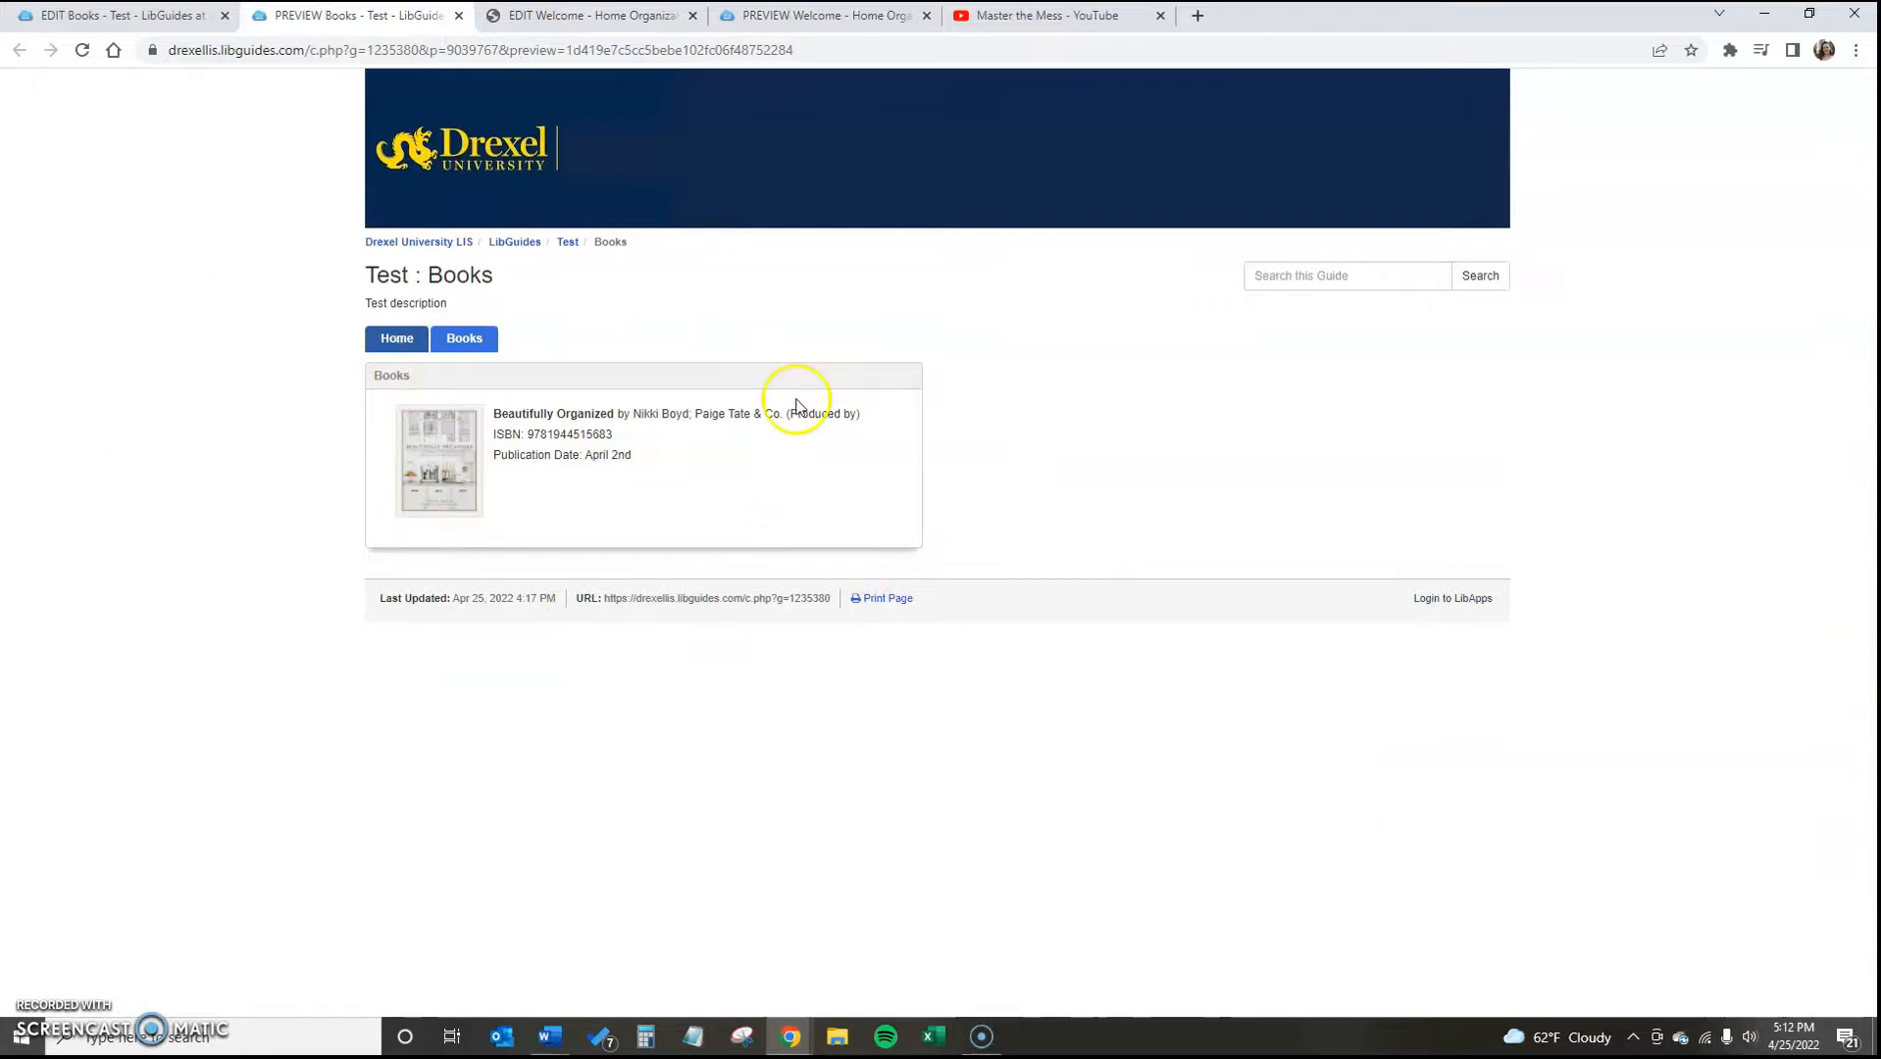
pyautogui.click(813, 30)
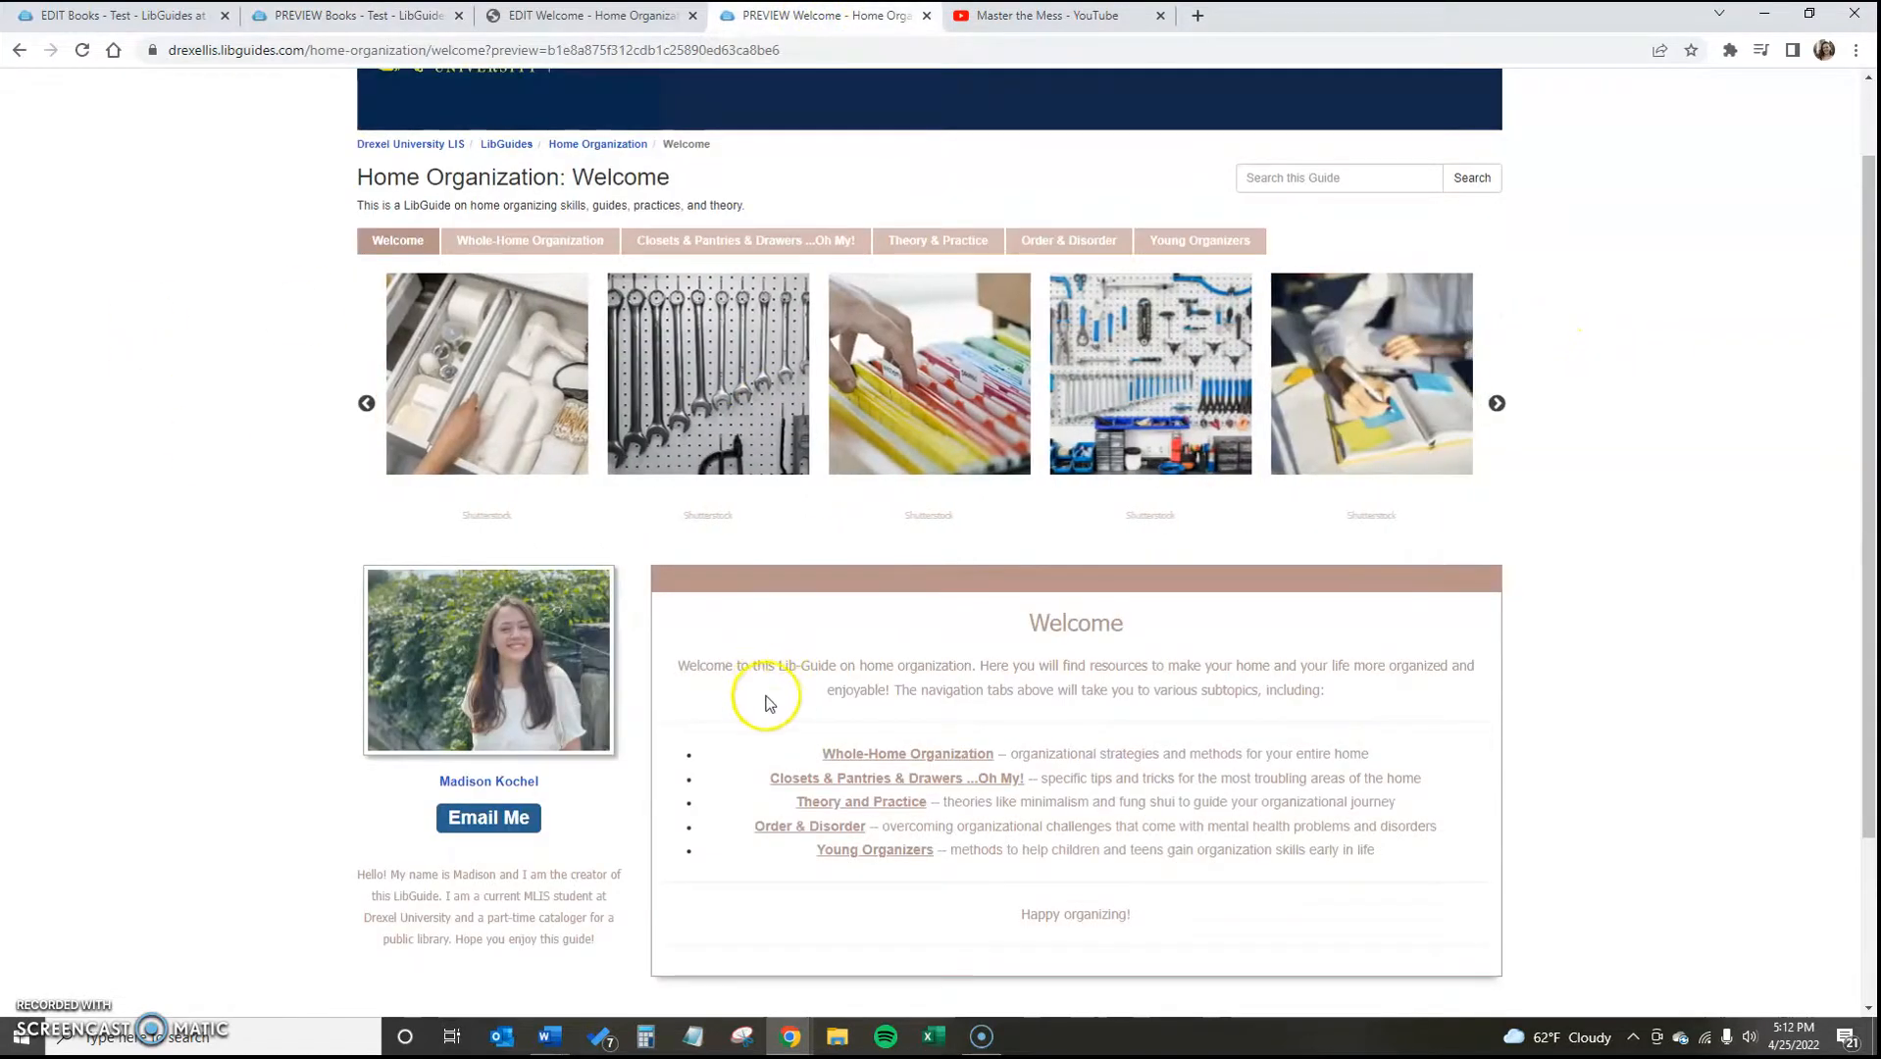
pyautogui.scroll(-2, 770, 692)
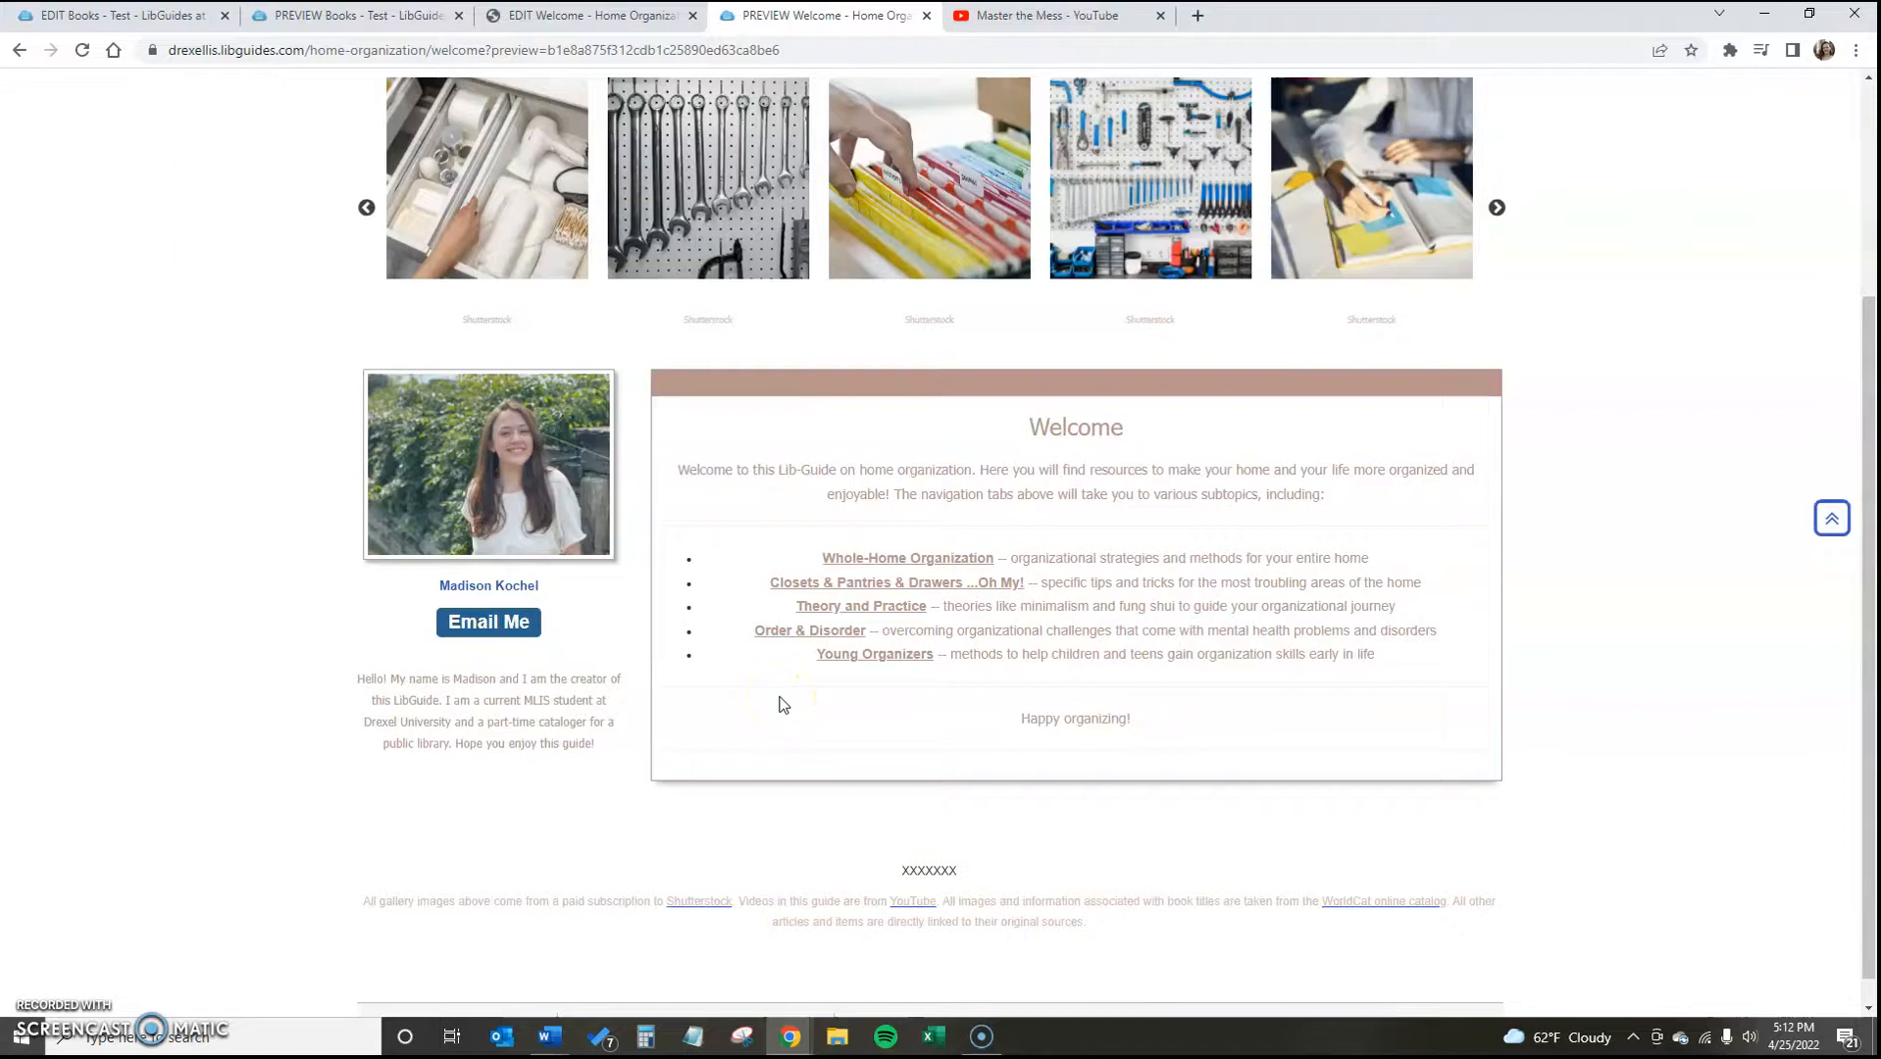
pyautogui.scroll(2, 783, 702)
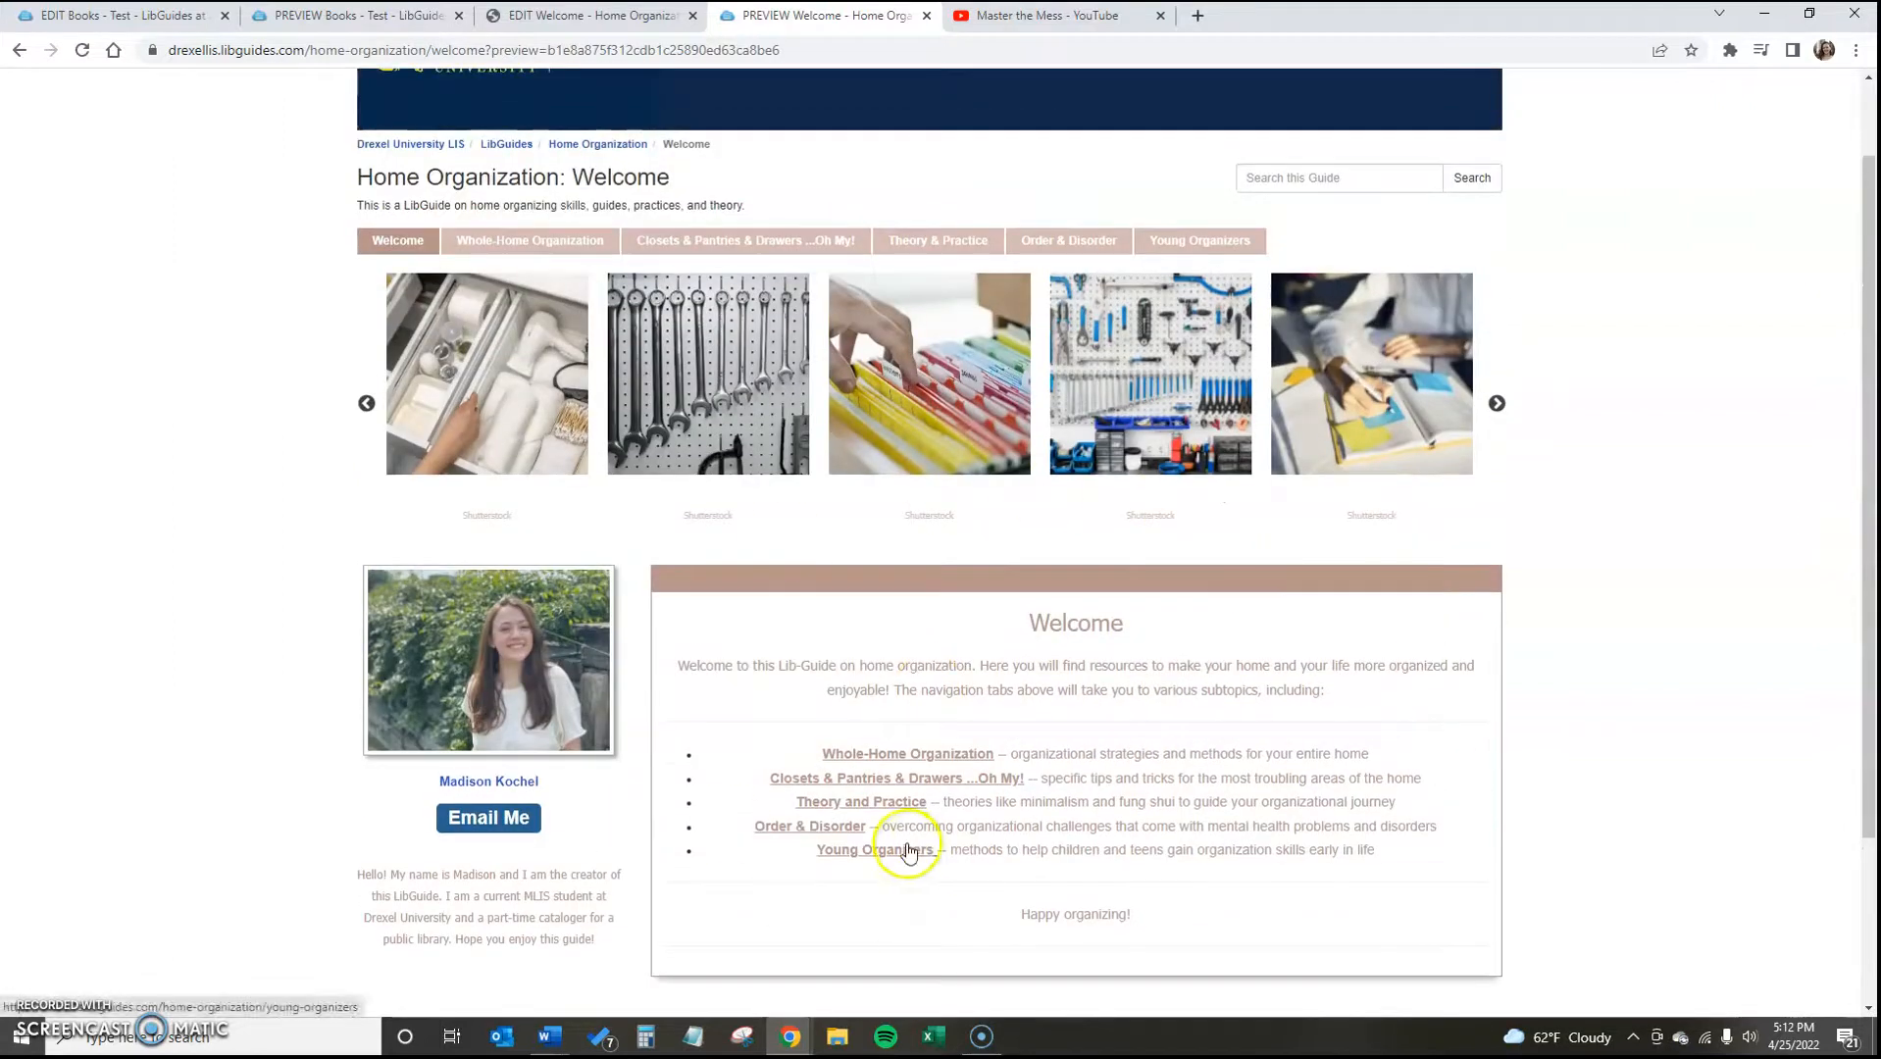